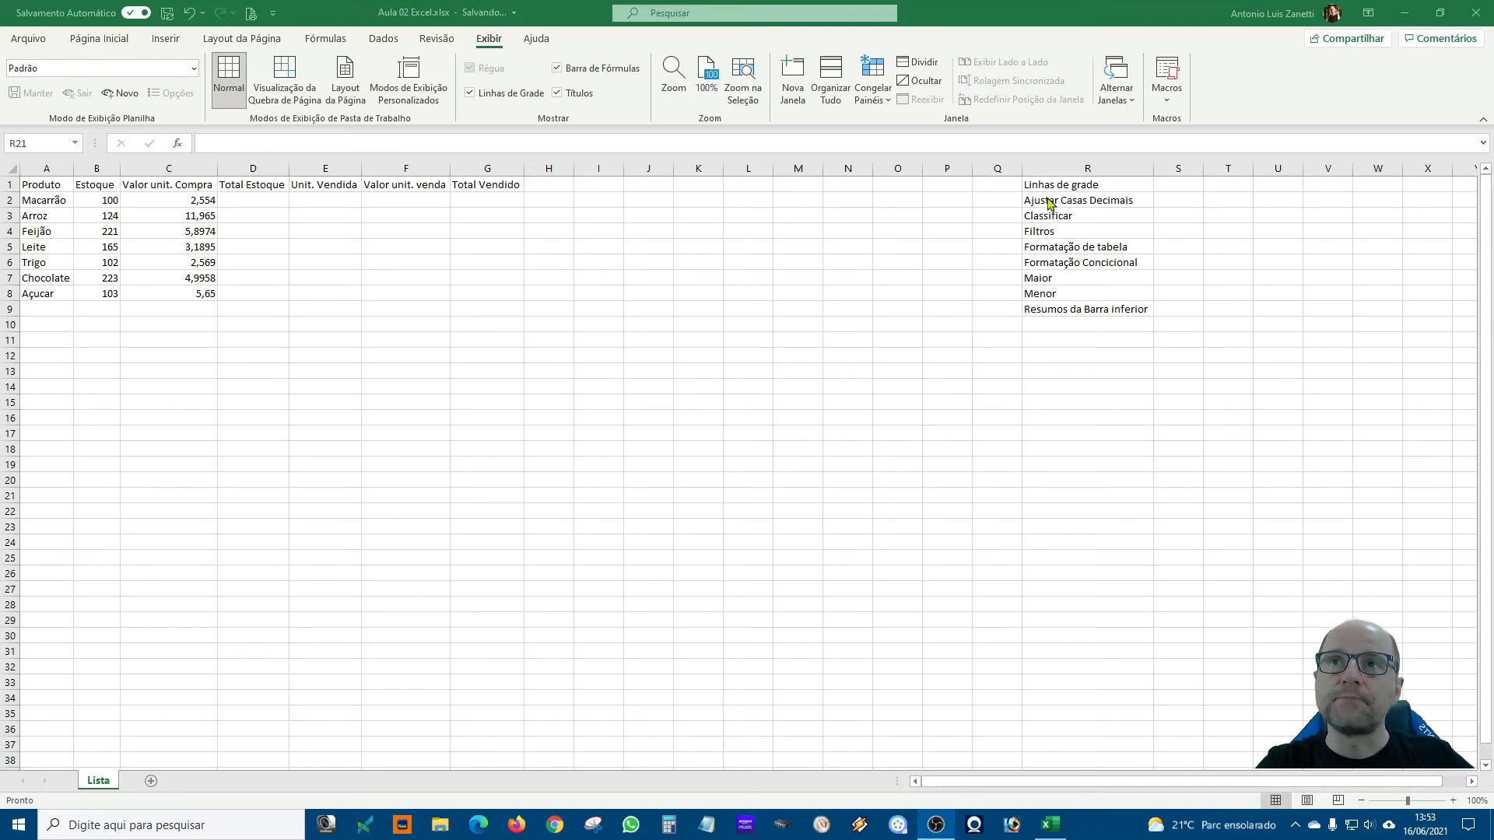
- Fill the "Linhas de grade" cell R1 in the topic list with the standard light green colour
left_click(1060, 186)
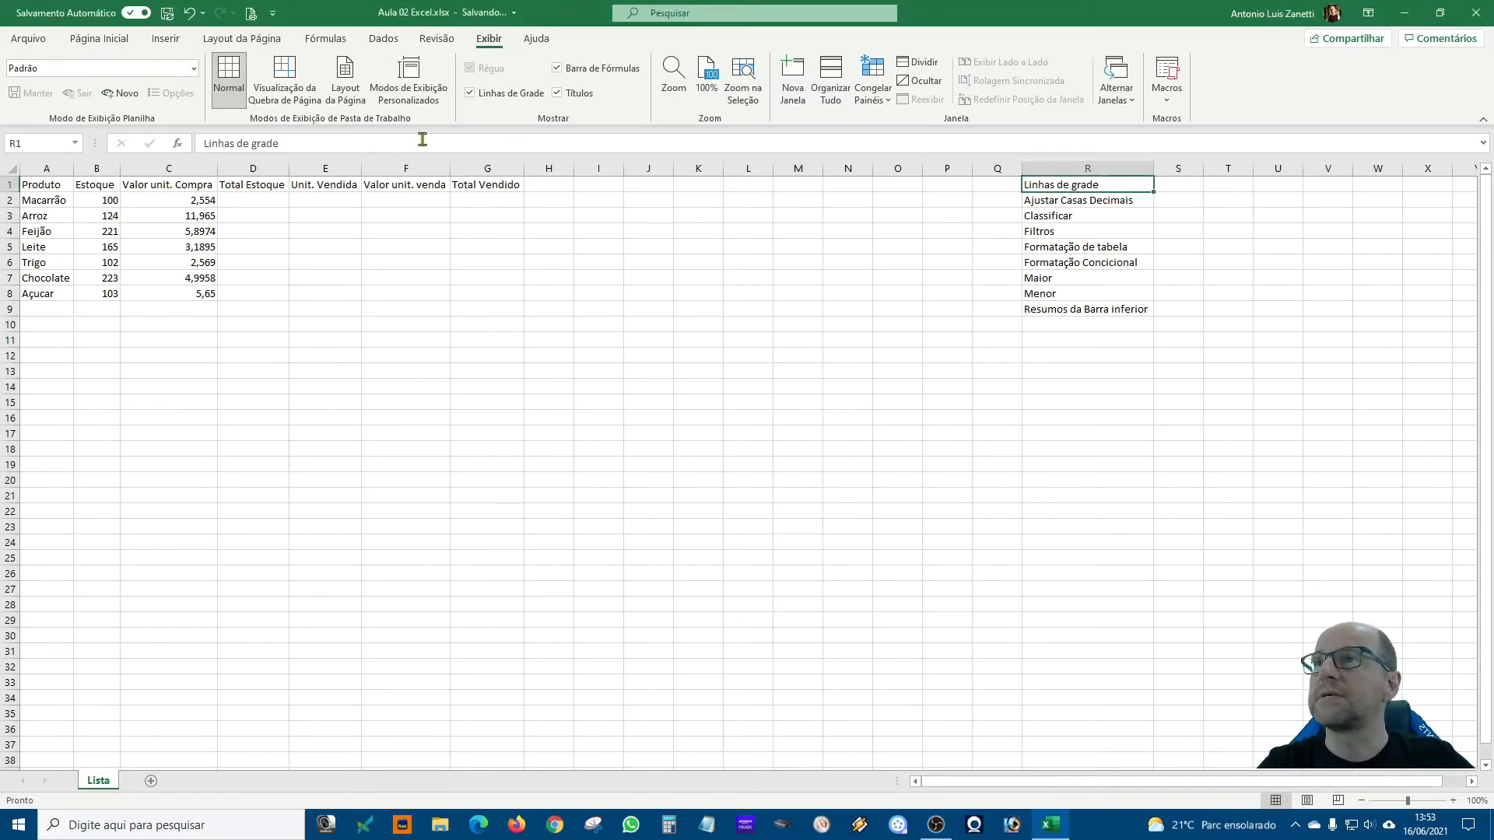
left_click(99, 39)
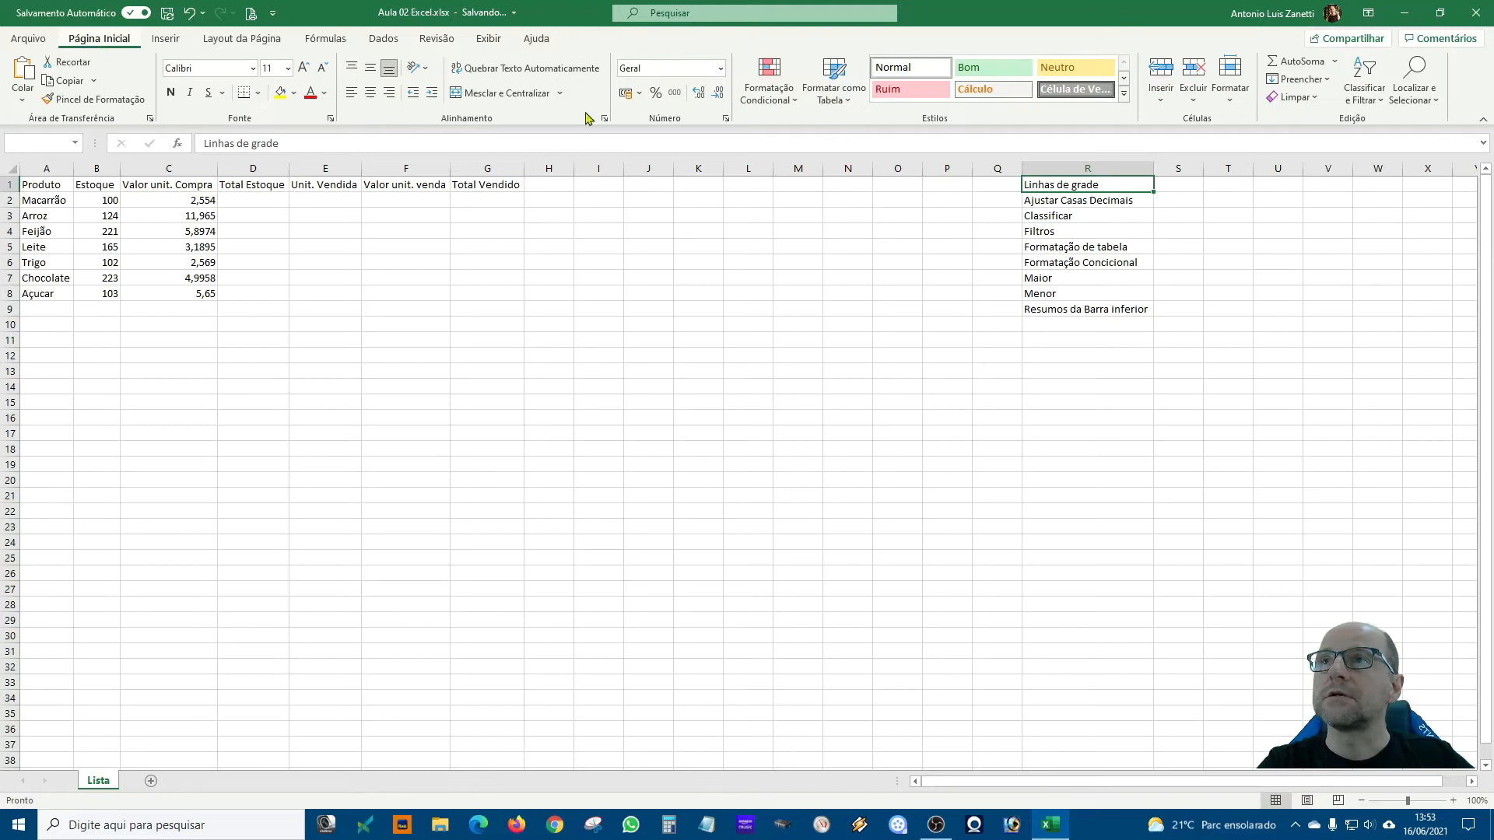
left_click(294, 93)
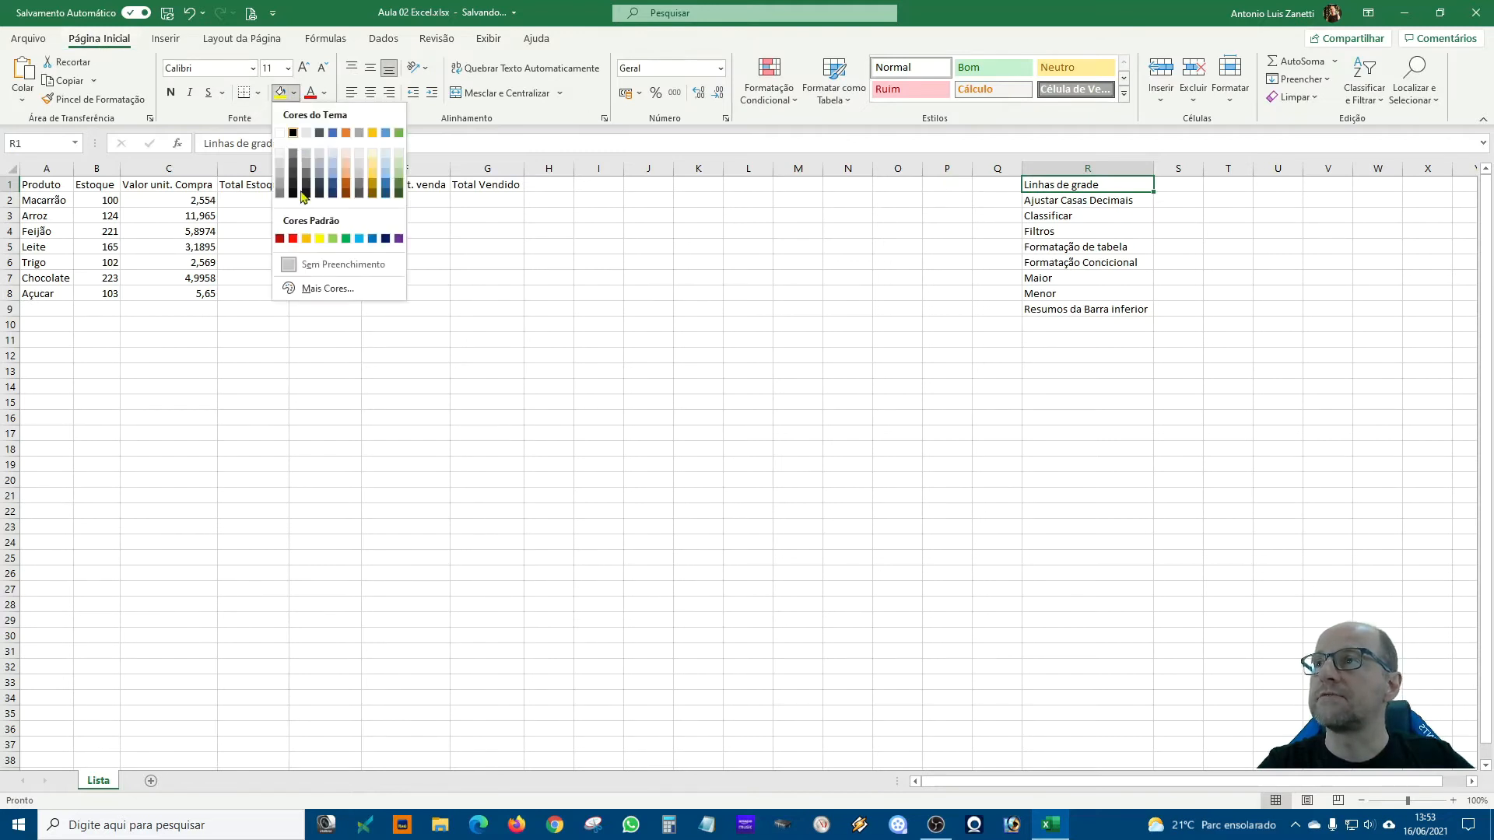
left_click(333, 239)
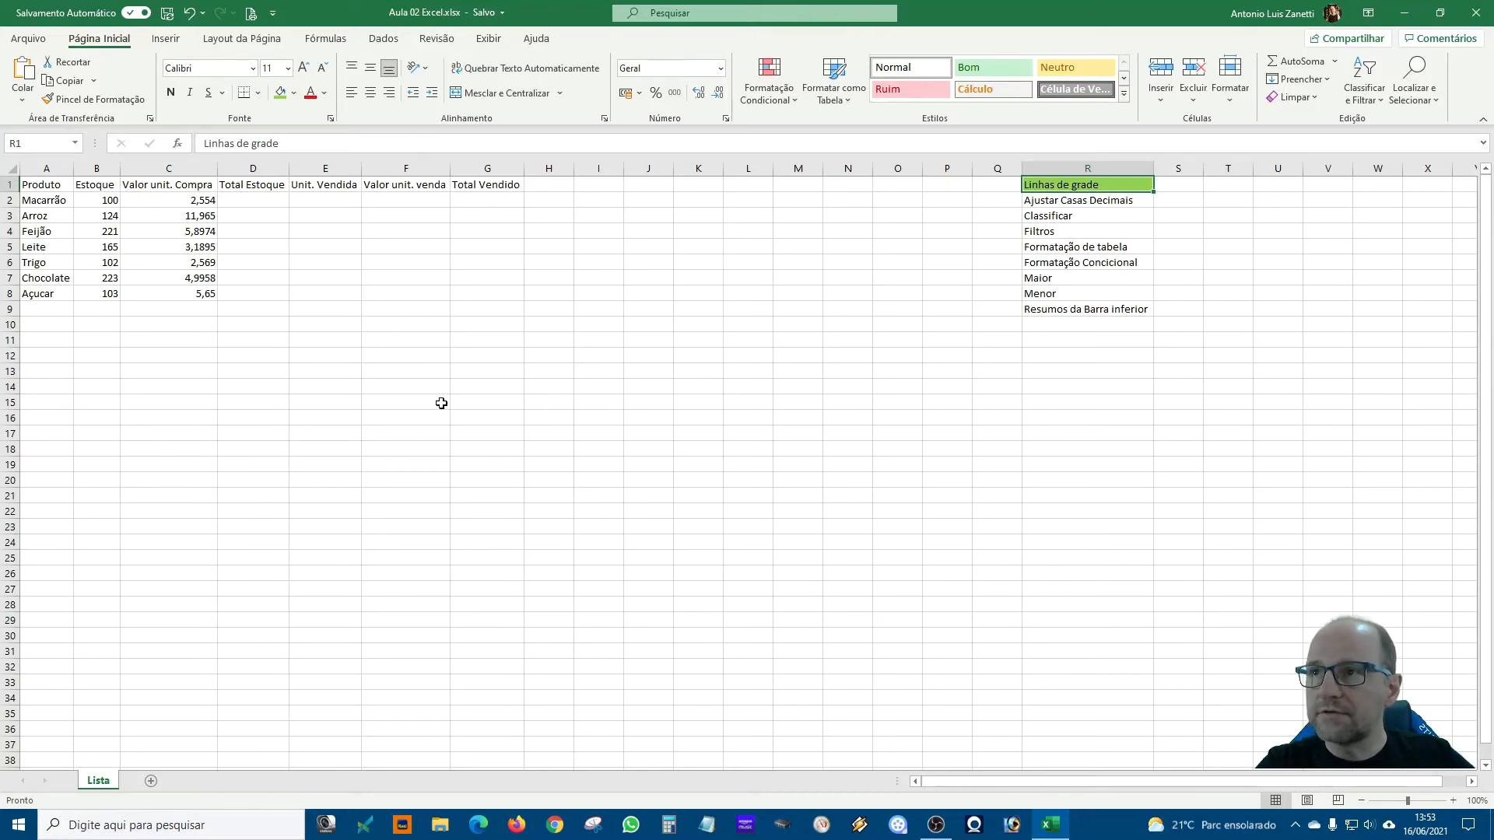
left_click(654, 383)
left_click(579, 397)
left_click(581, 434)
left_click(697, 444)
left_click(575, 371)
left_click(668, 356)
left_click(601, 311)
left_click(537, 347)
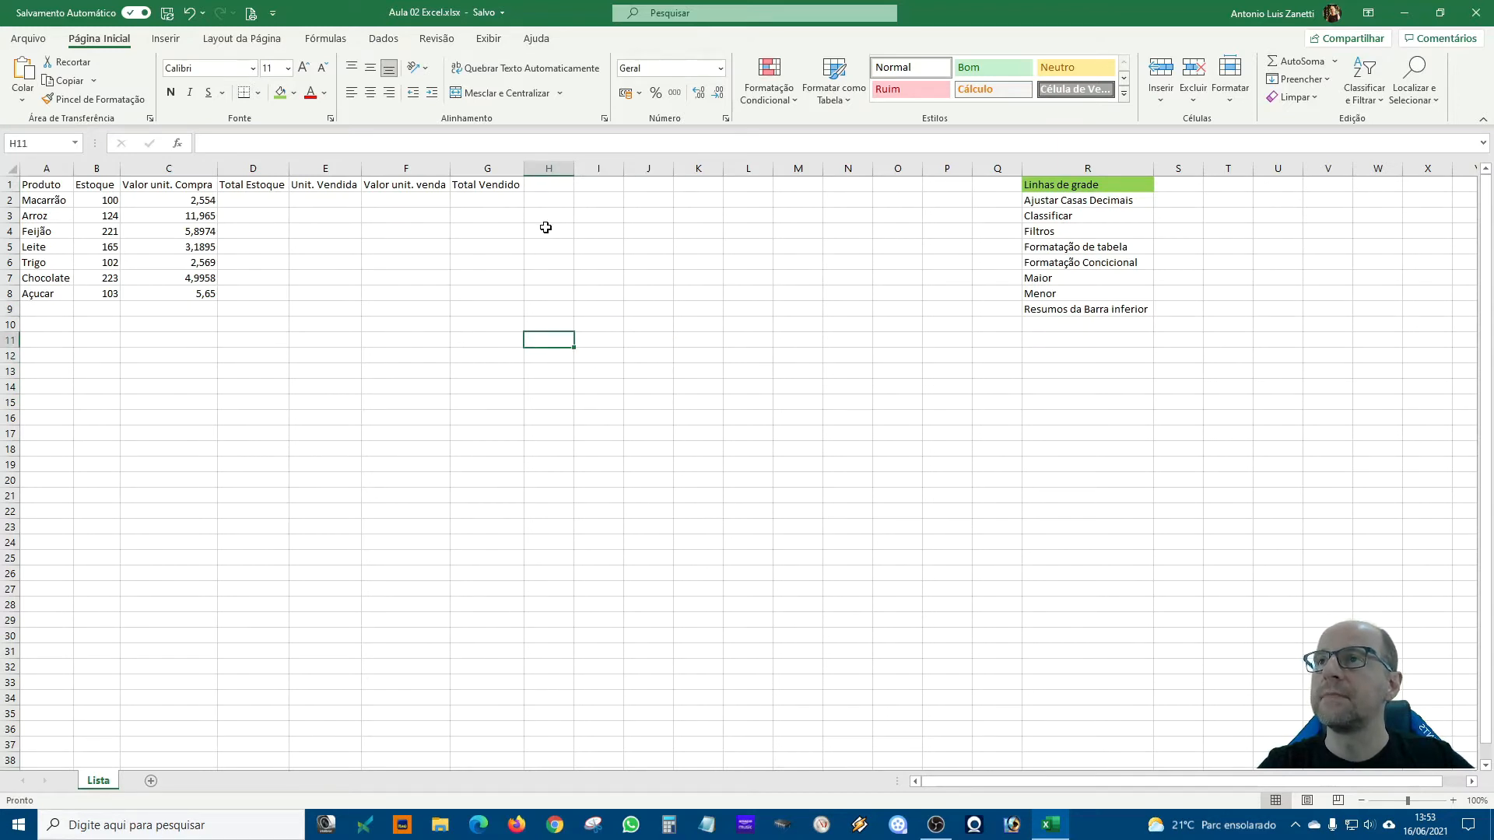
left_click(514, 342)
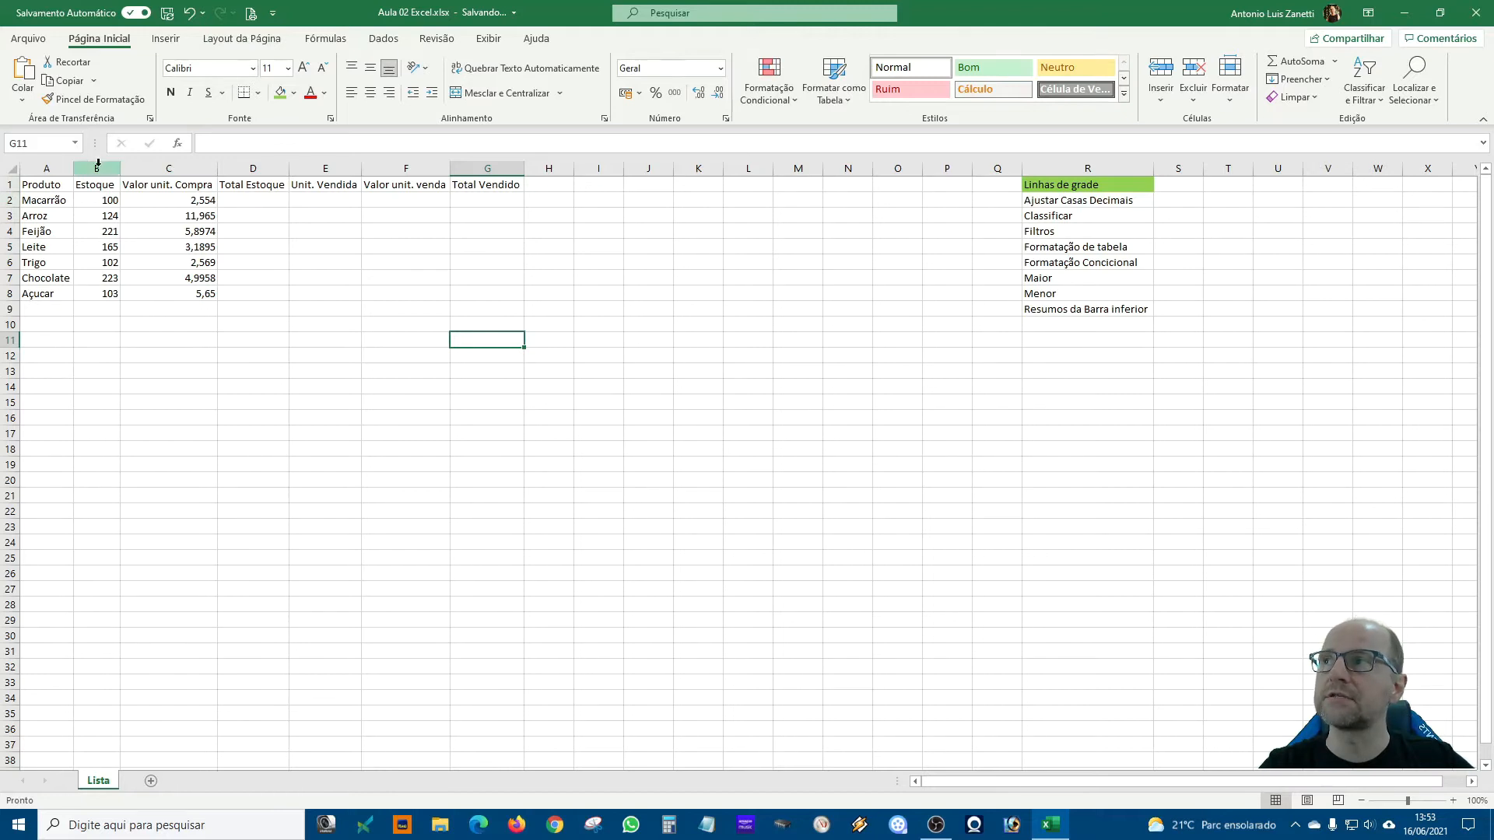
left_click(594, 428)
left_click(578, 352)
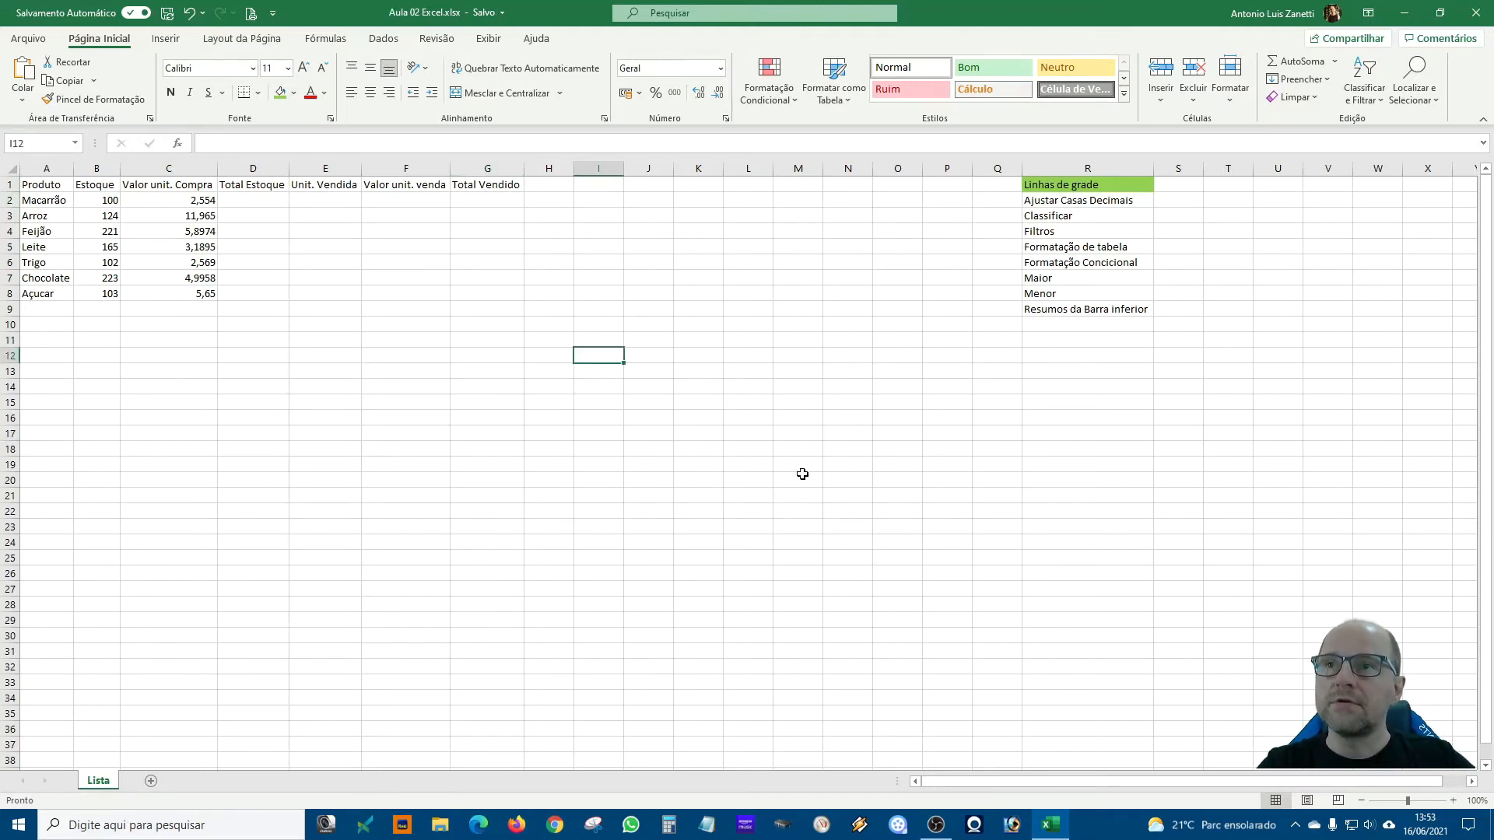
left_click(589, 372)
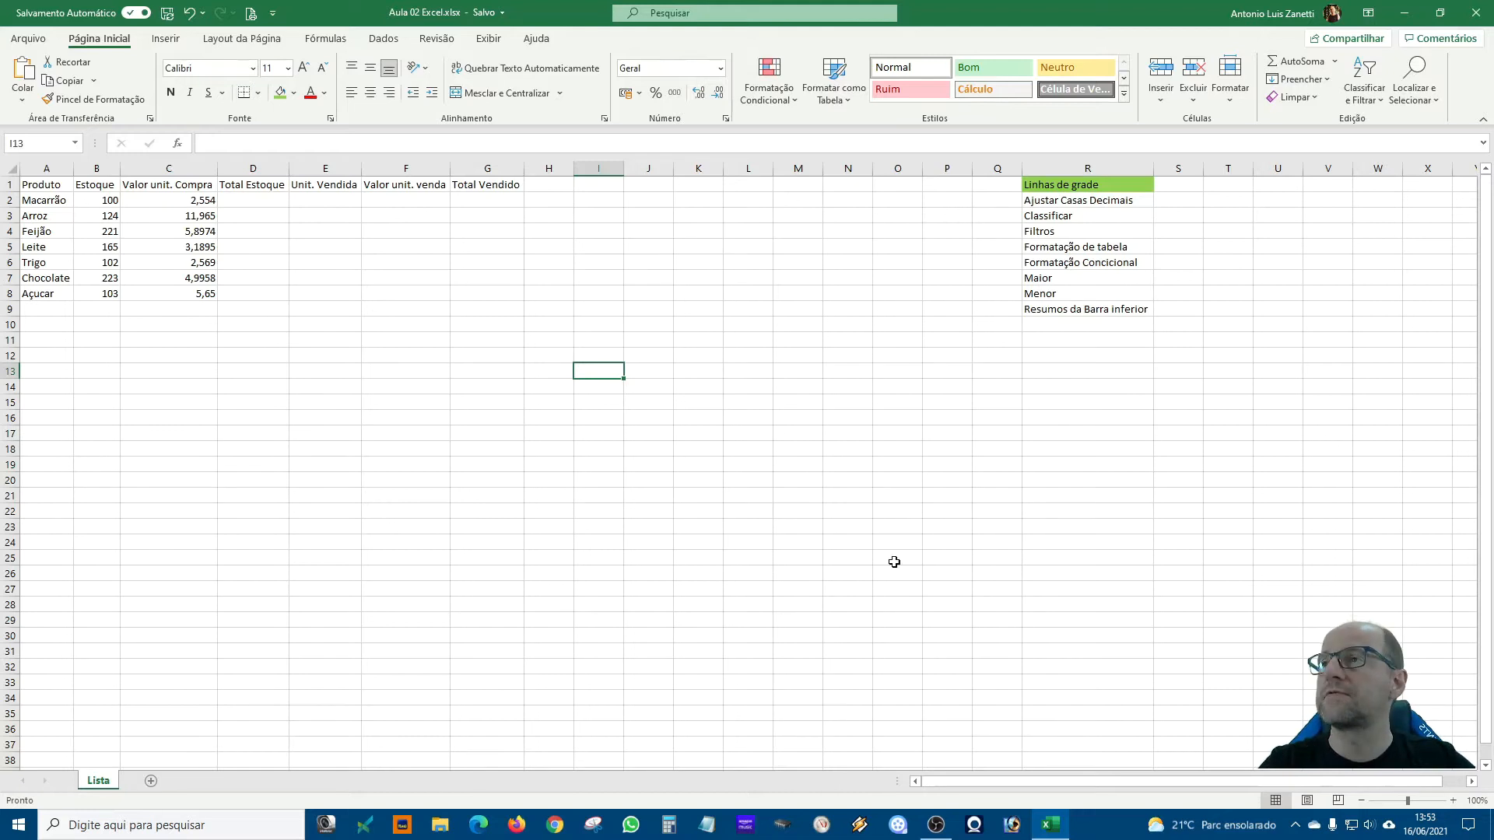
- Apply all borders (Todas as Bordas) to the whole product table, A1:G8
left_click_drag(48, 182, 56, 196)
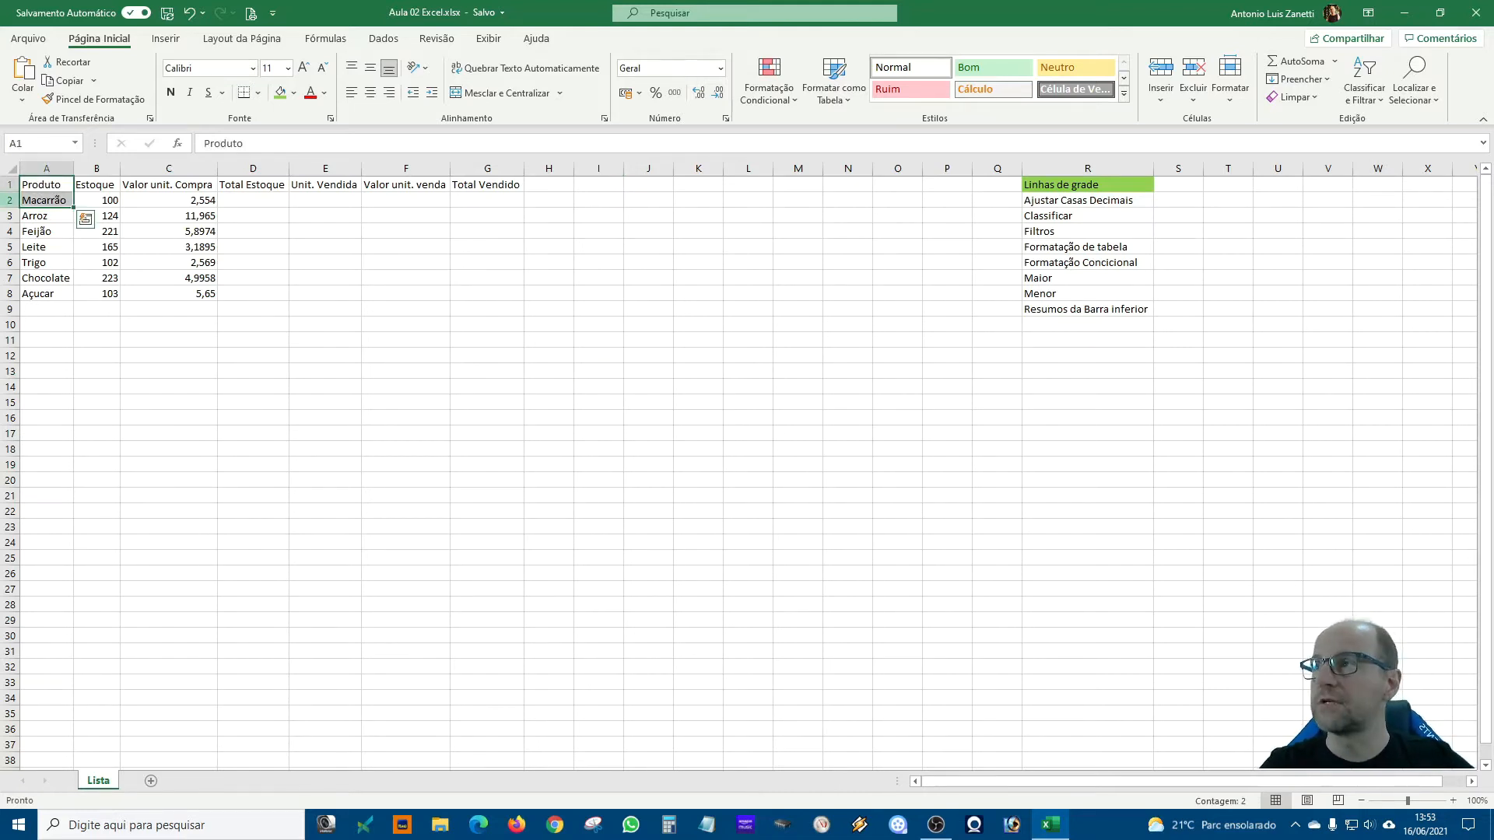
left_click_drag(51, 185, 167, 214)
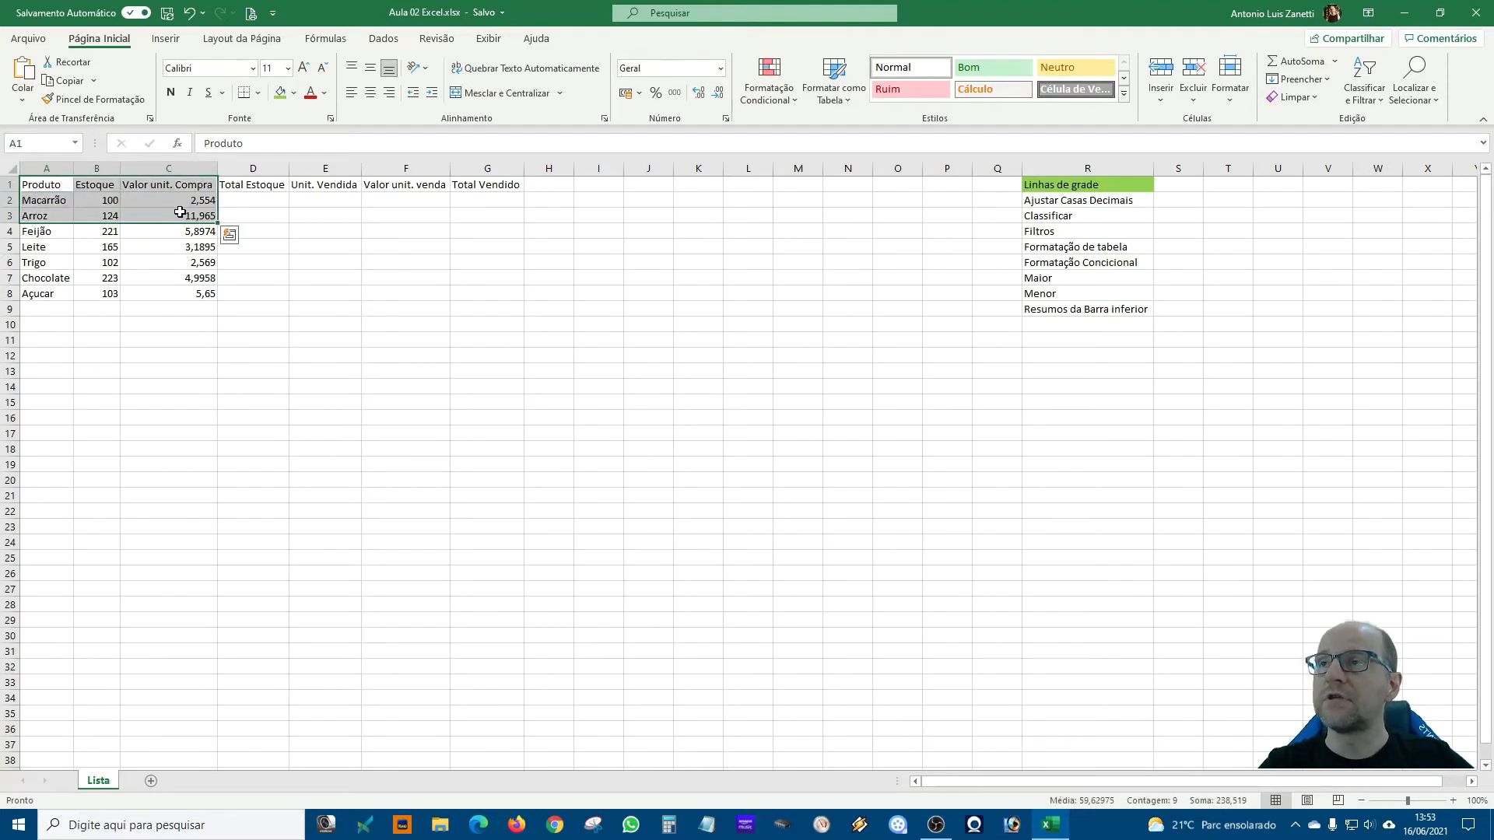
left_click_drag(70, 185, 493, 301)
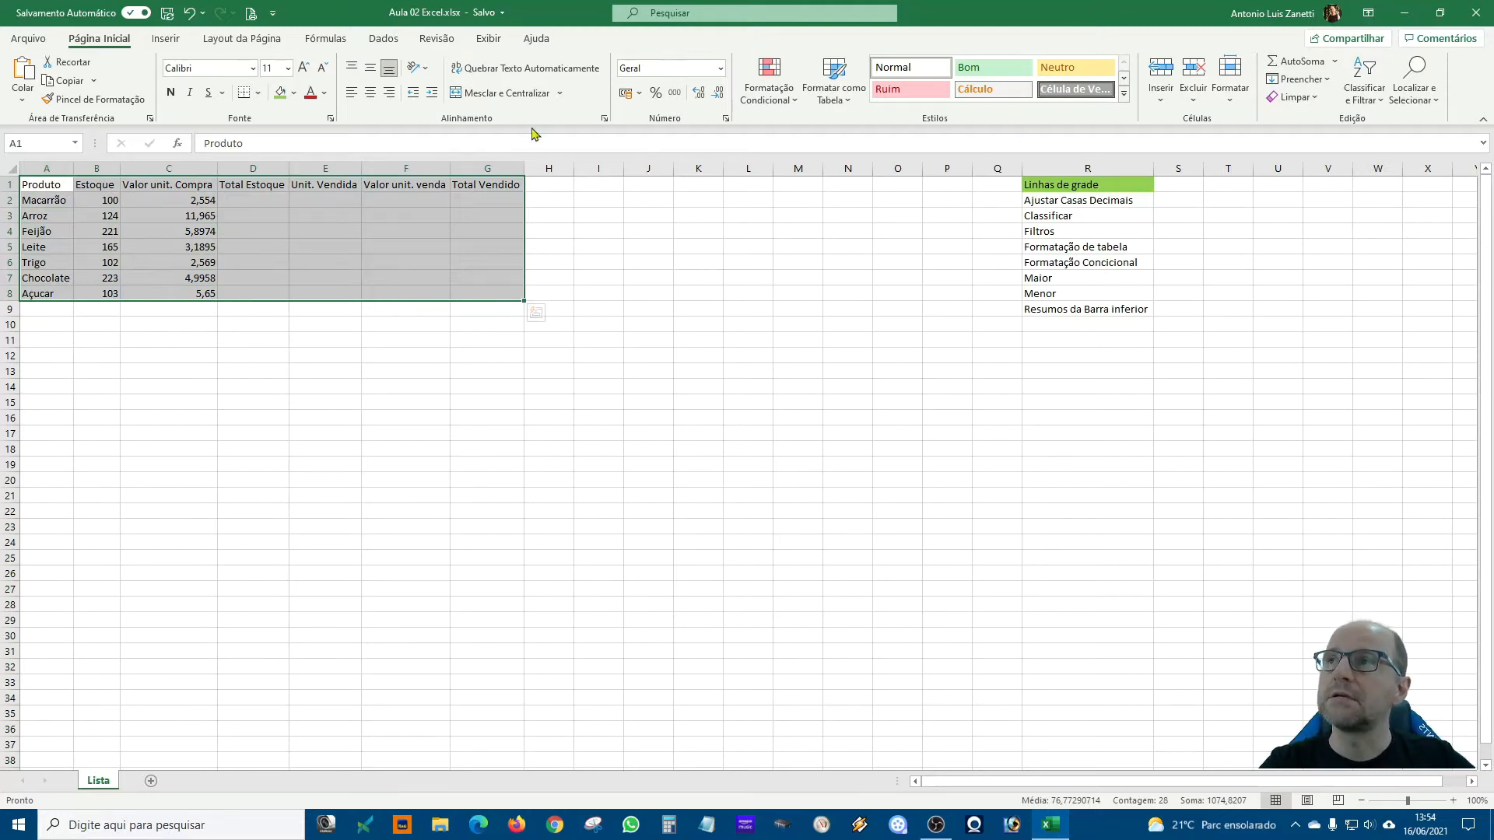
left_click(260, 93)
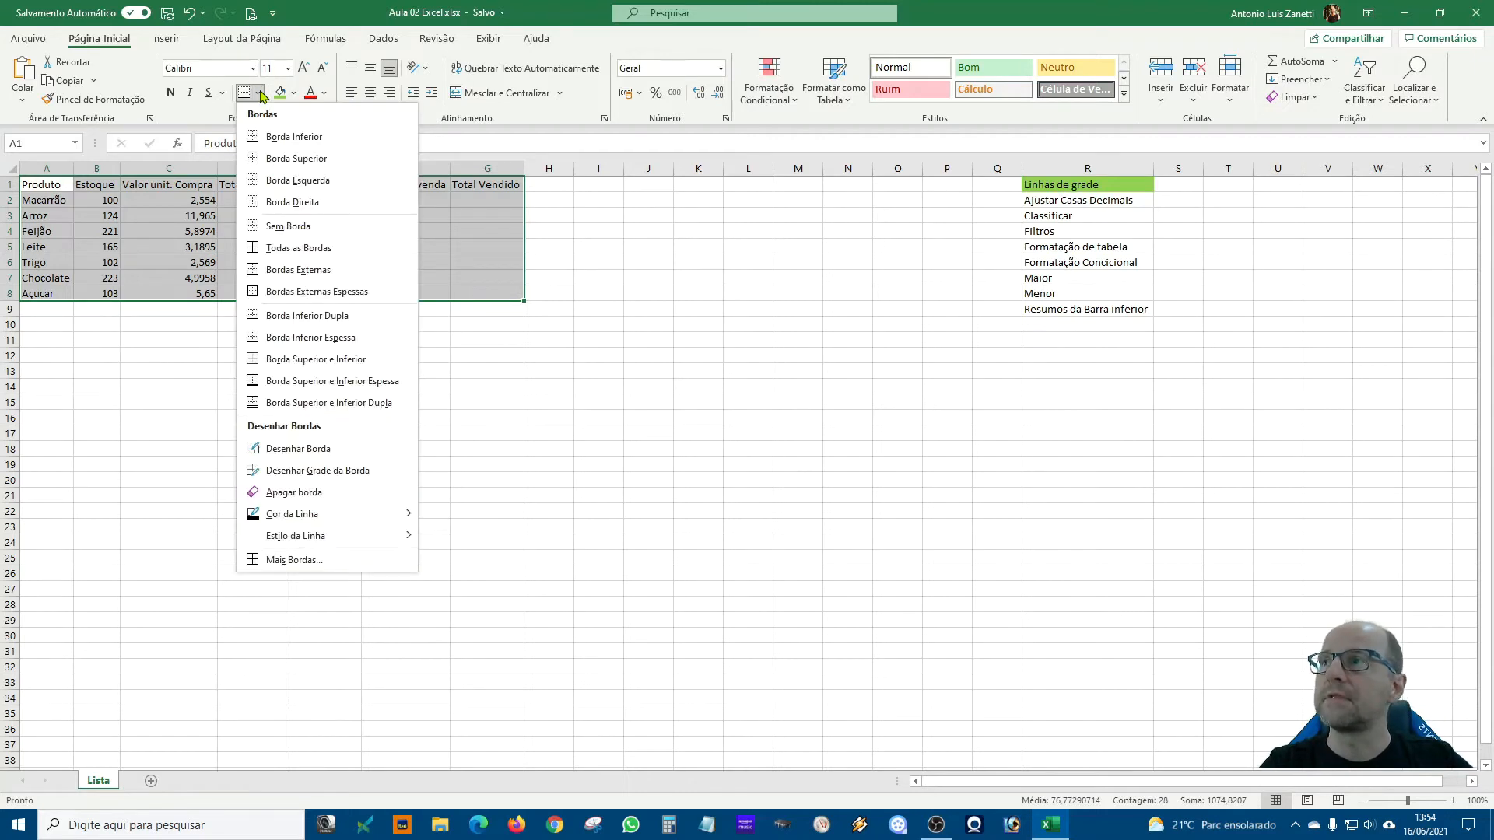
left_click(306, 254)
left_click(591, 404)
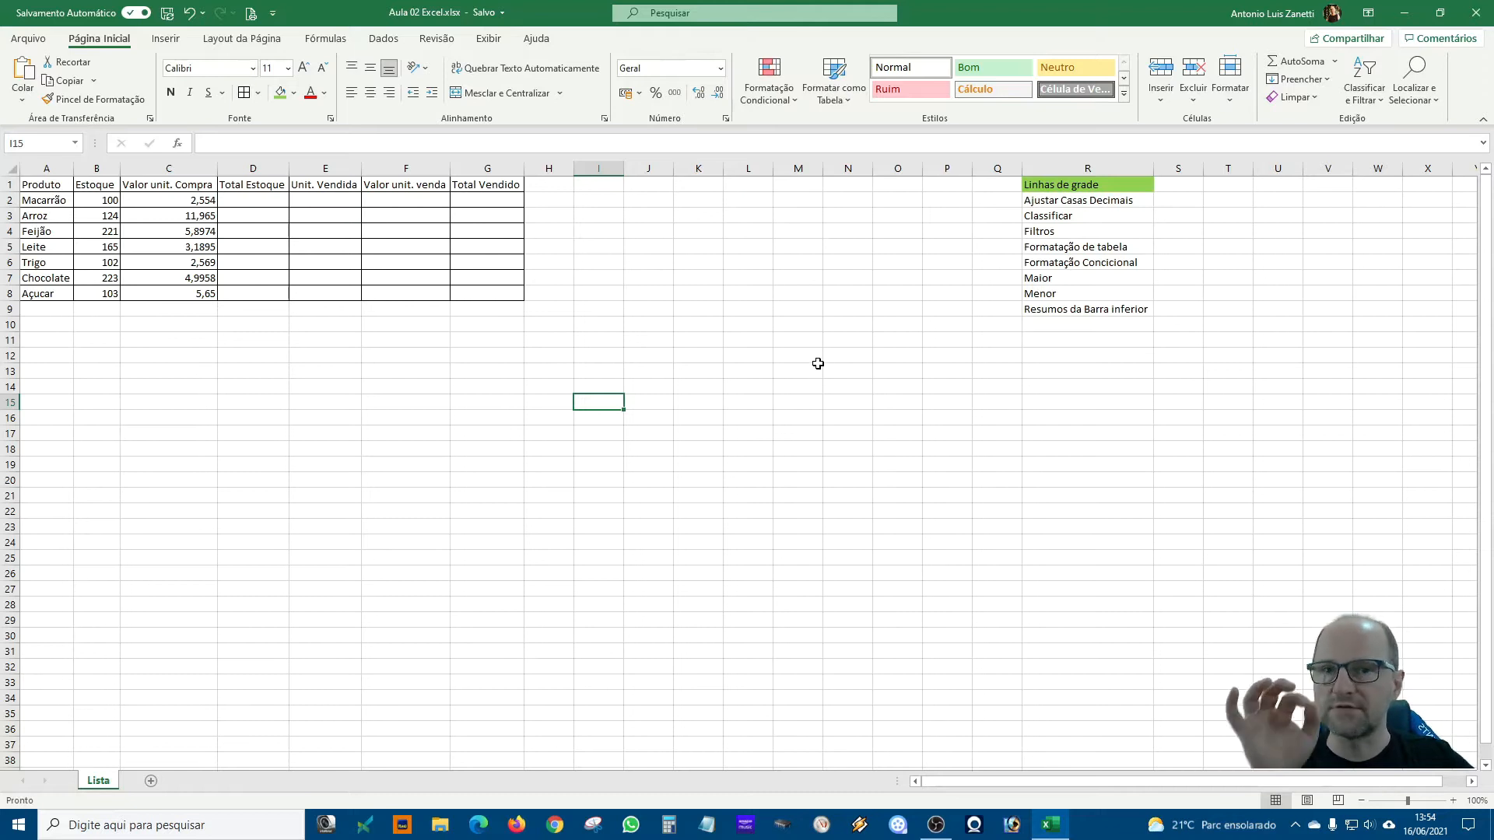
- Turn off the display of gridlines (Linhas de Grade) on the Lista sheet
left_click(695, 374)
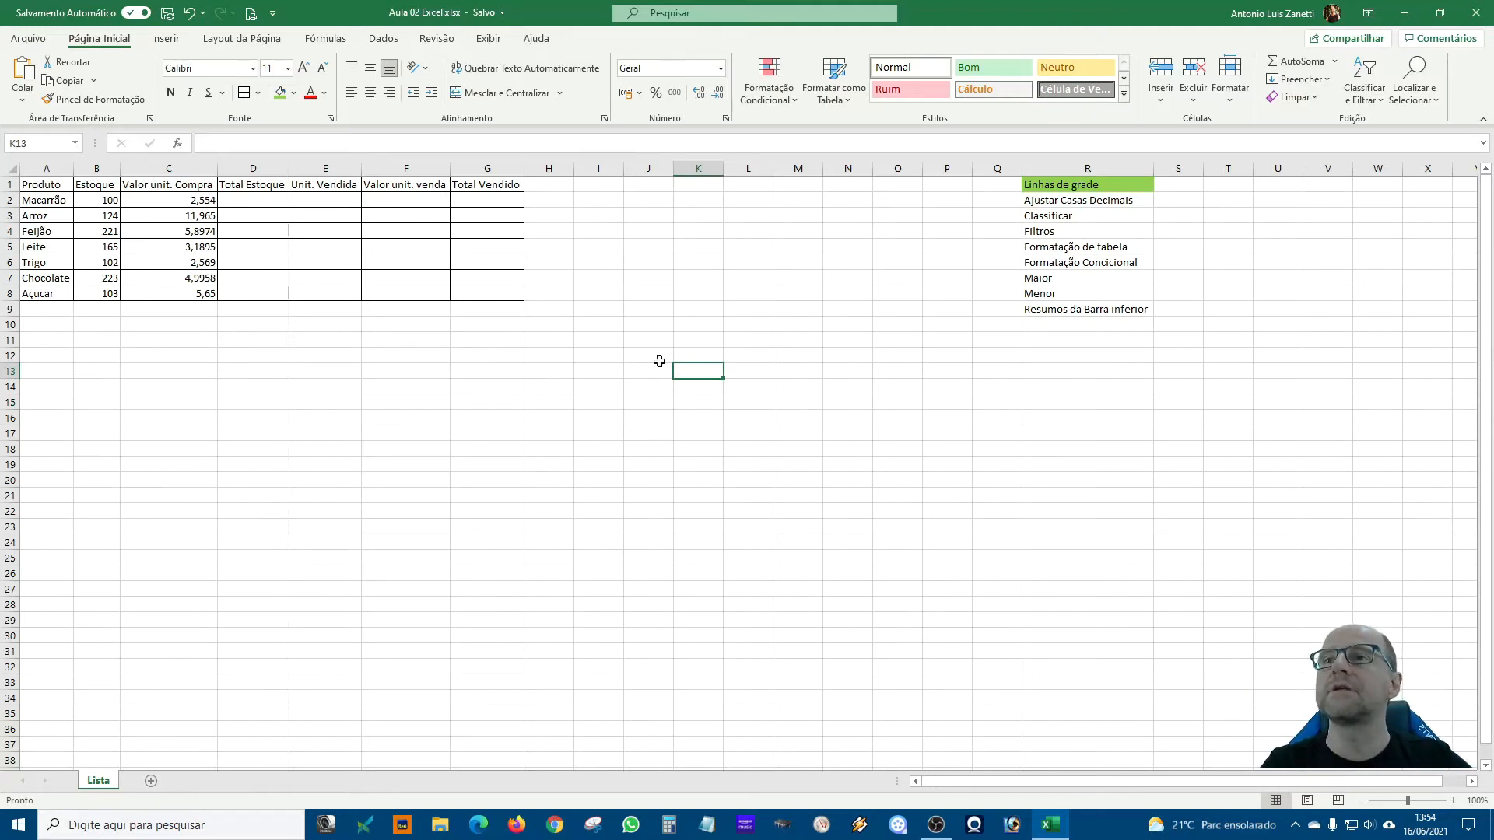
left_click(904, 557)
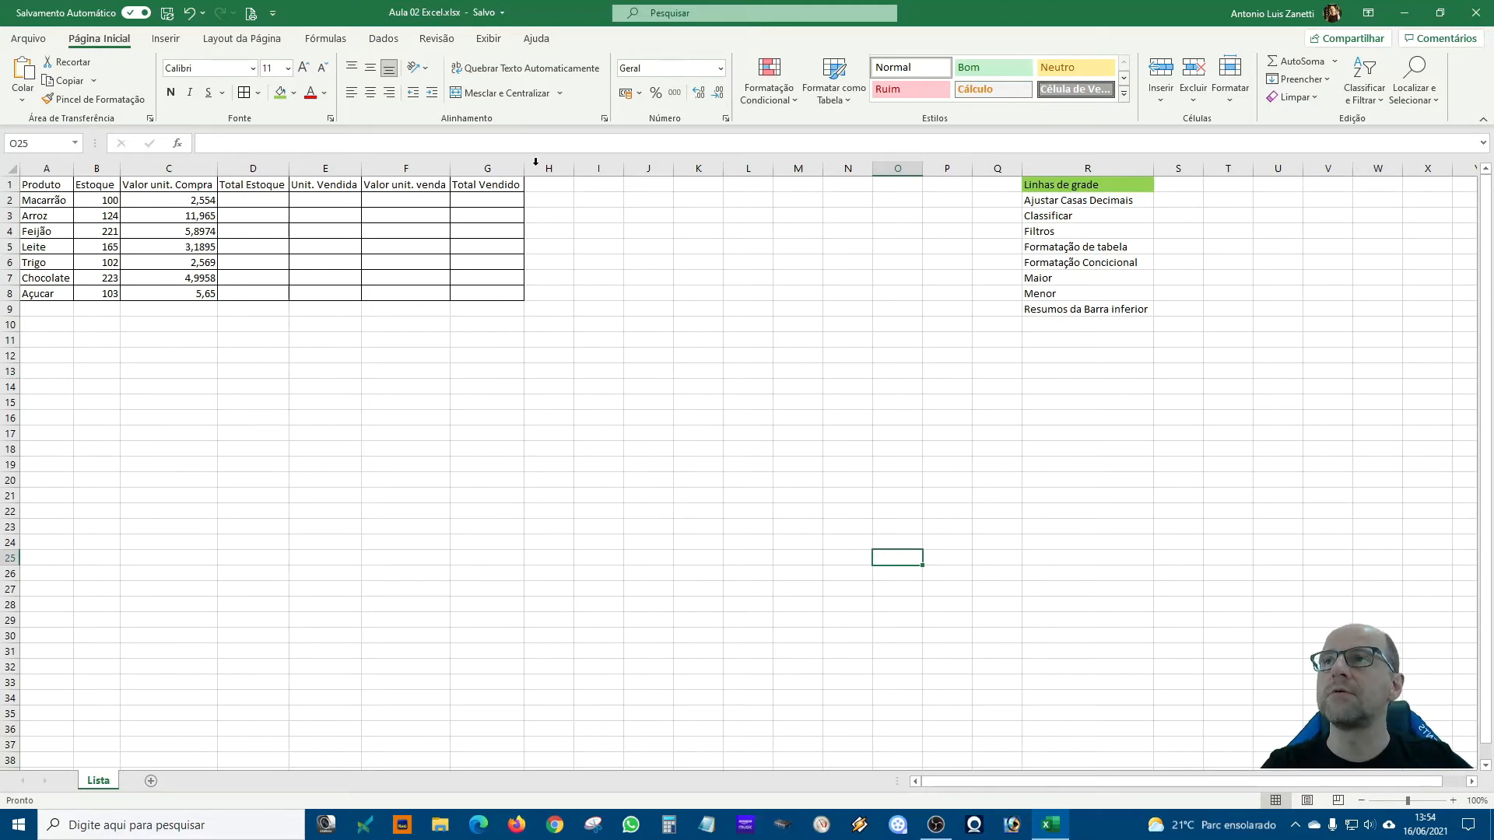
left_click(488, 43)
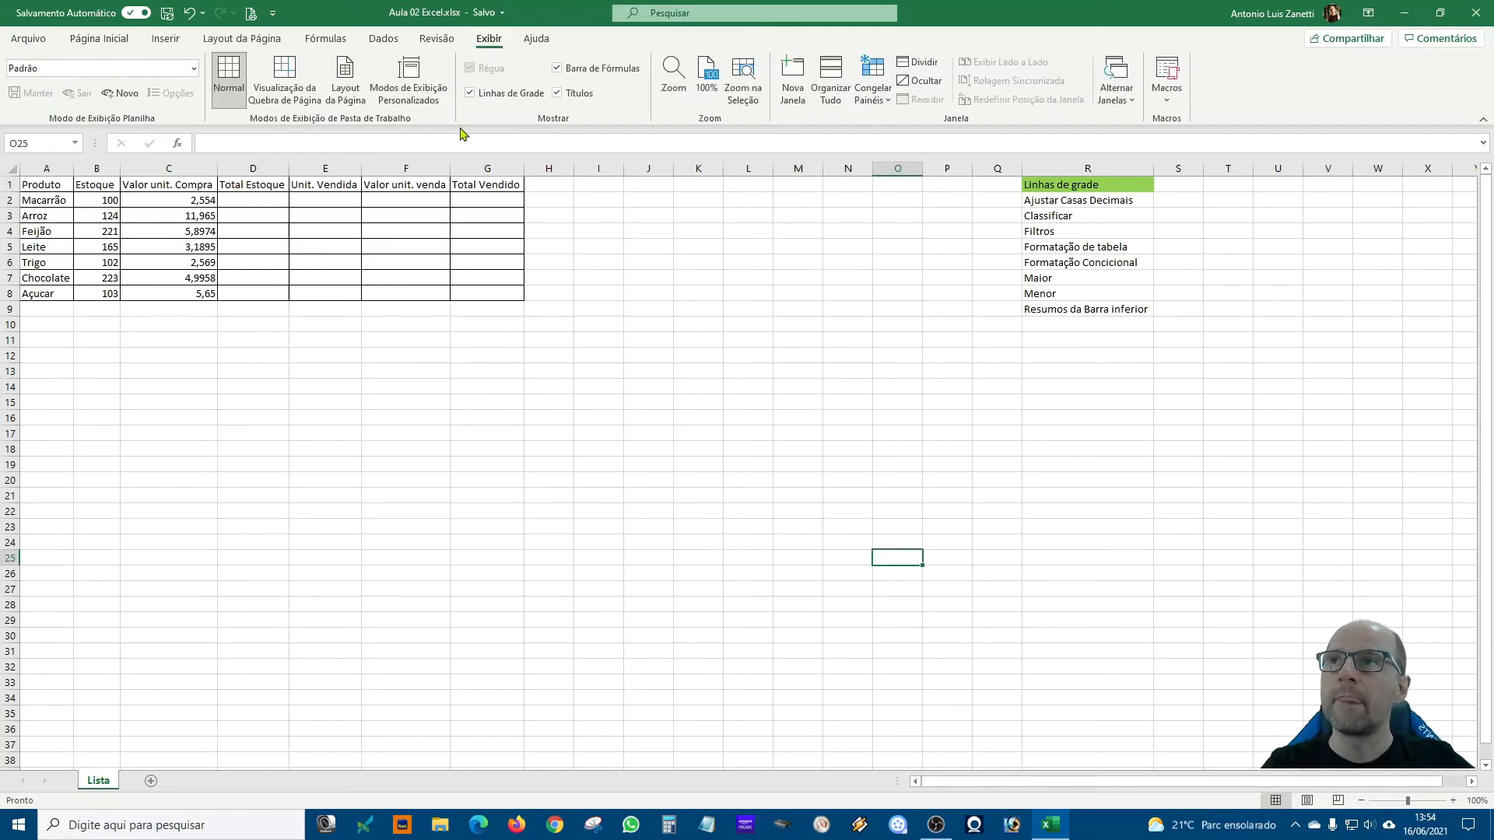
left_click(470, 94)
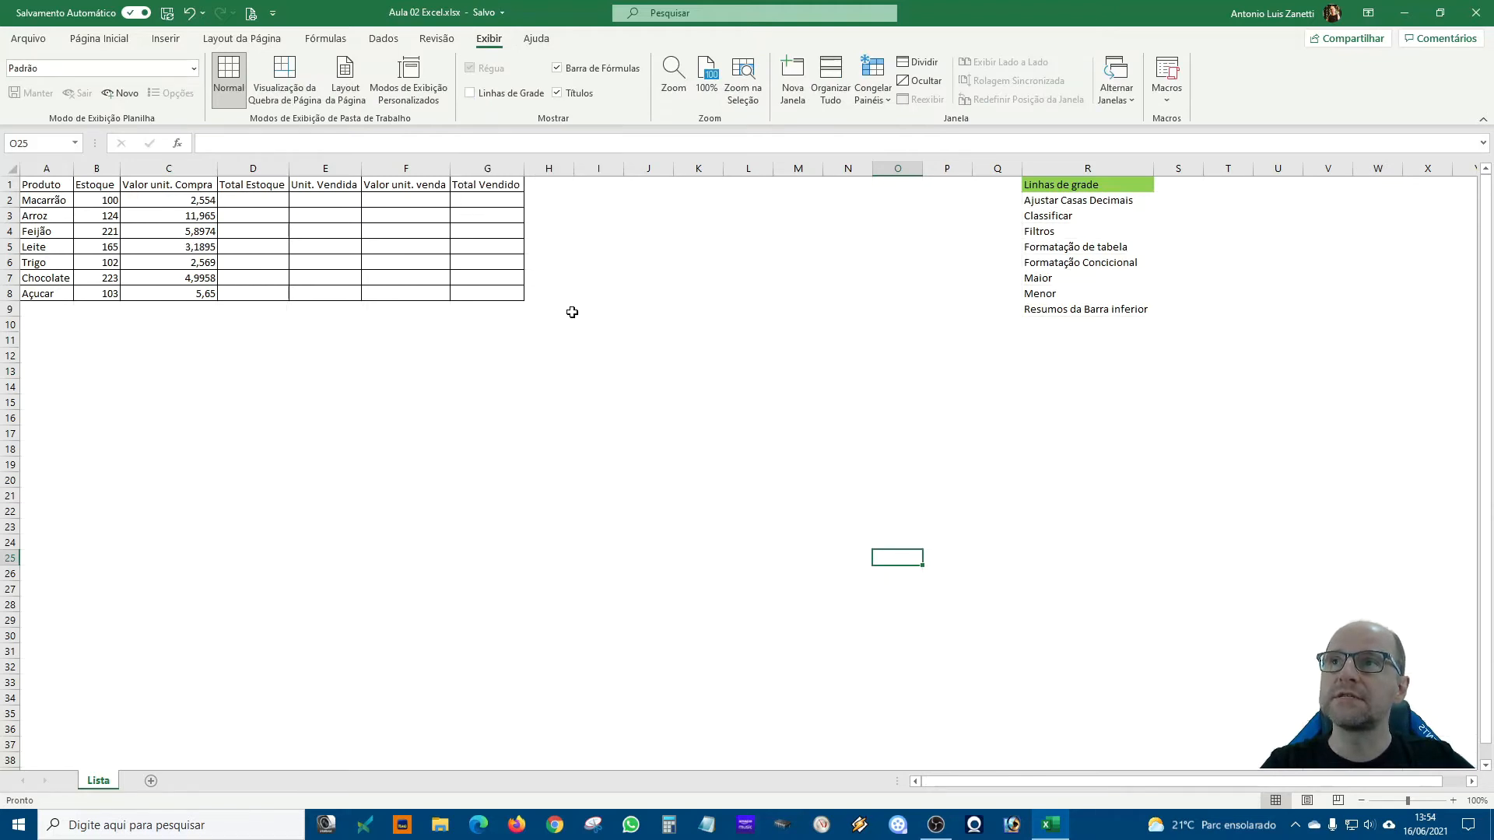
left_click(599, 402)
left_click(748, 402)
left_click(698, 496)
left_click(598, 449)
left_click(779, 324)
left_click(559, 355)
left_click(714, 418)
left_click(598, 512)
left_click(502, 527)
left_click(731, 448)
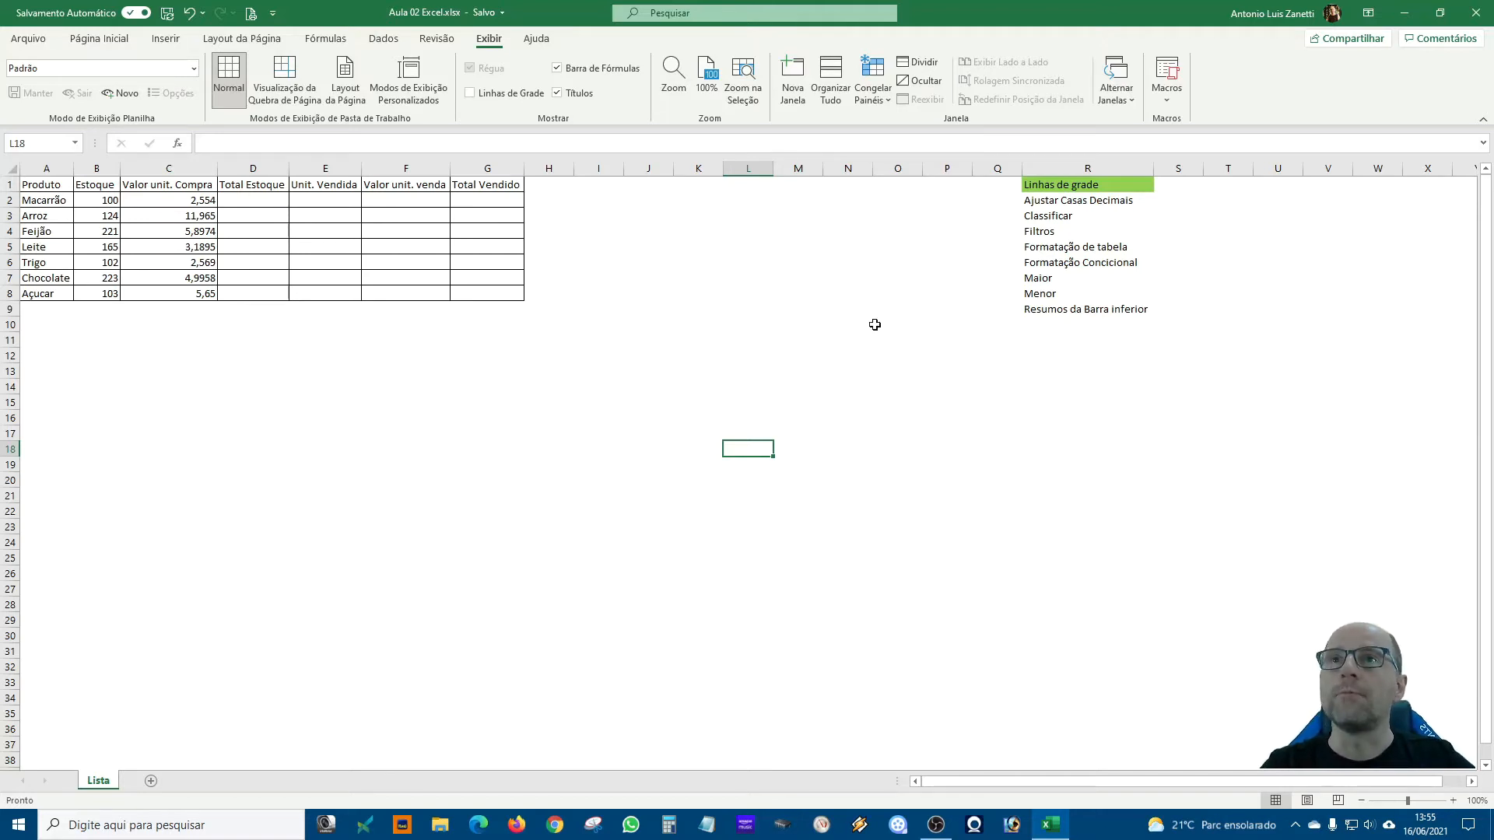
- Fill the "Ajustar Casas Decimais" cell R2 with the same light green as R1
left_click(1075, 202)
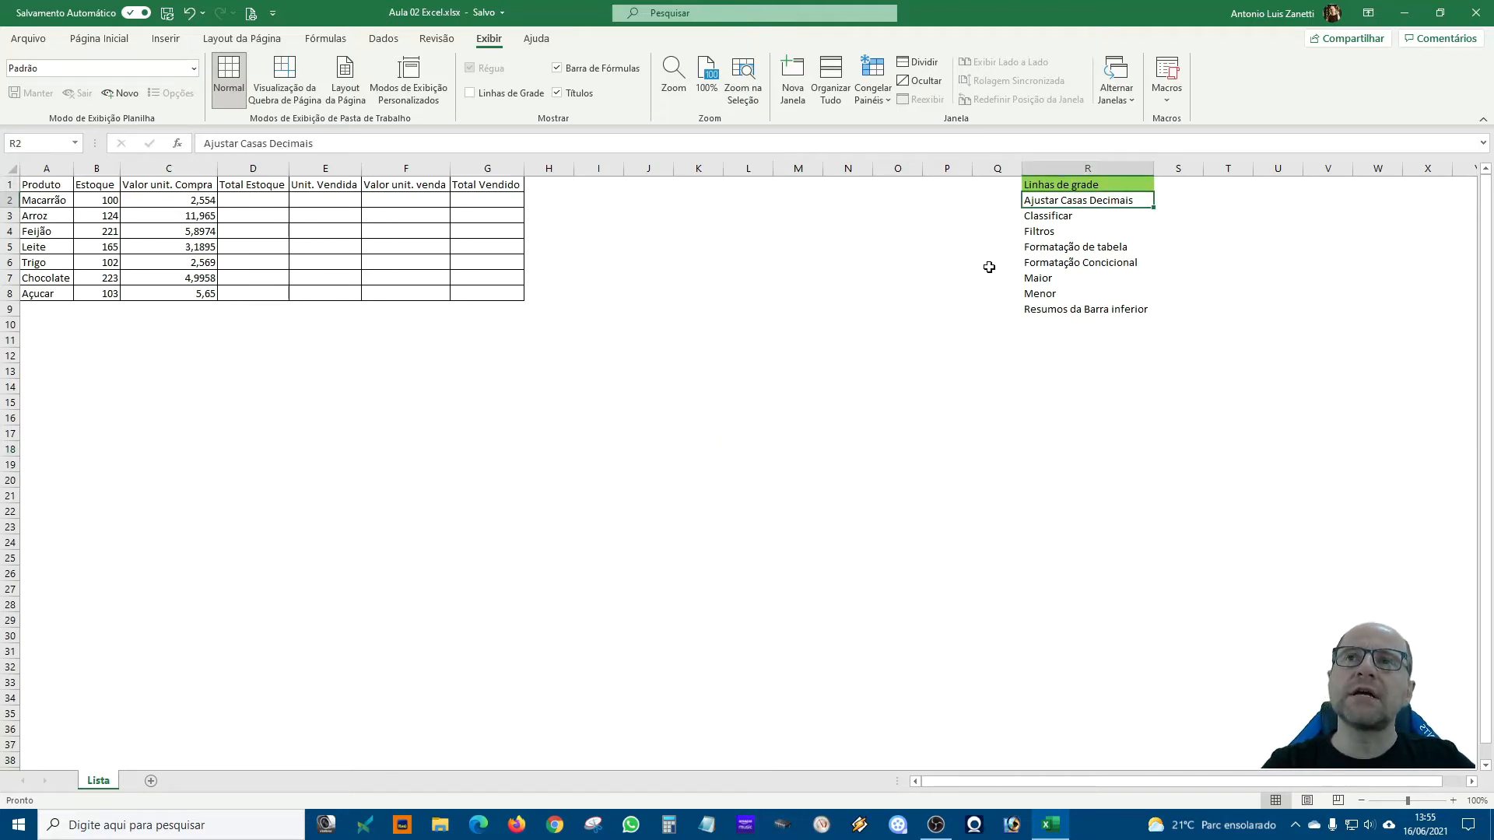
left_click(105, 39)
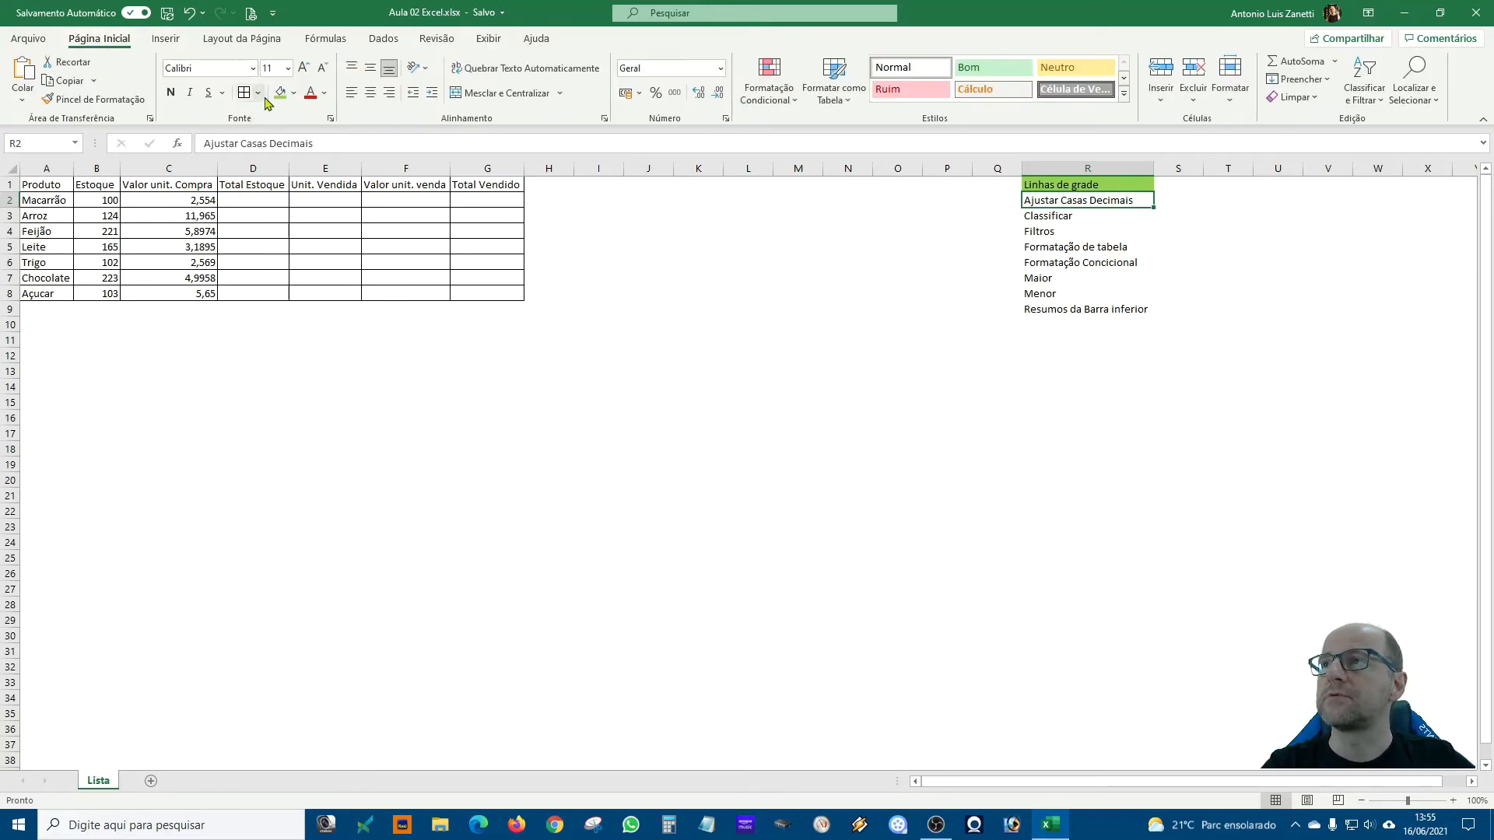
left_click(281, 94)
left_click(1060, 477)
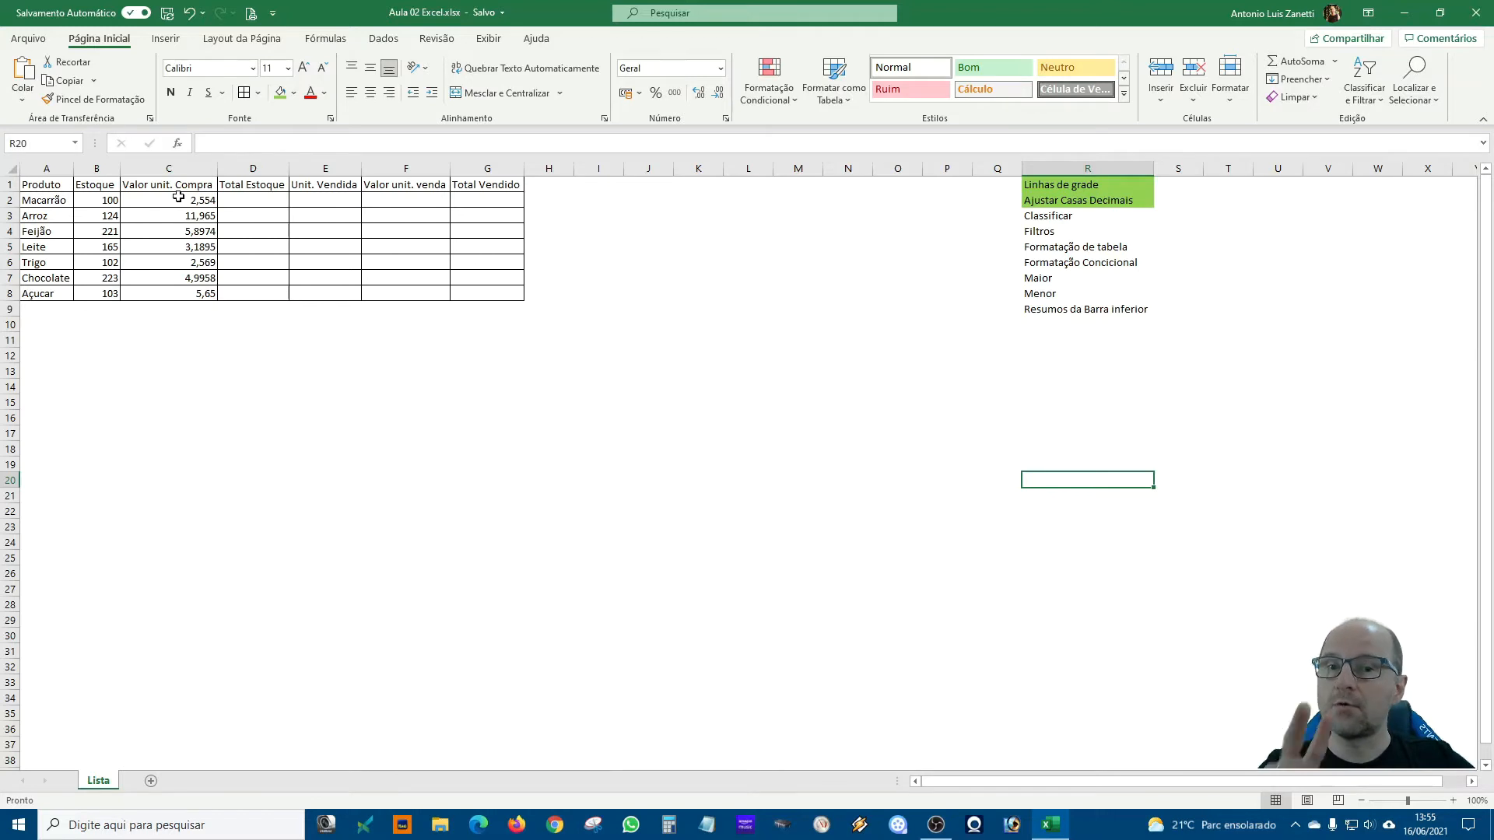
- Increase the decimal places of the unit purchase values in C2:C8 to eight
left_click_drag(178, 199, 175, 295)
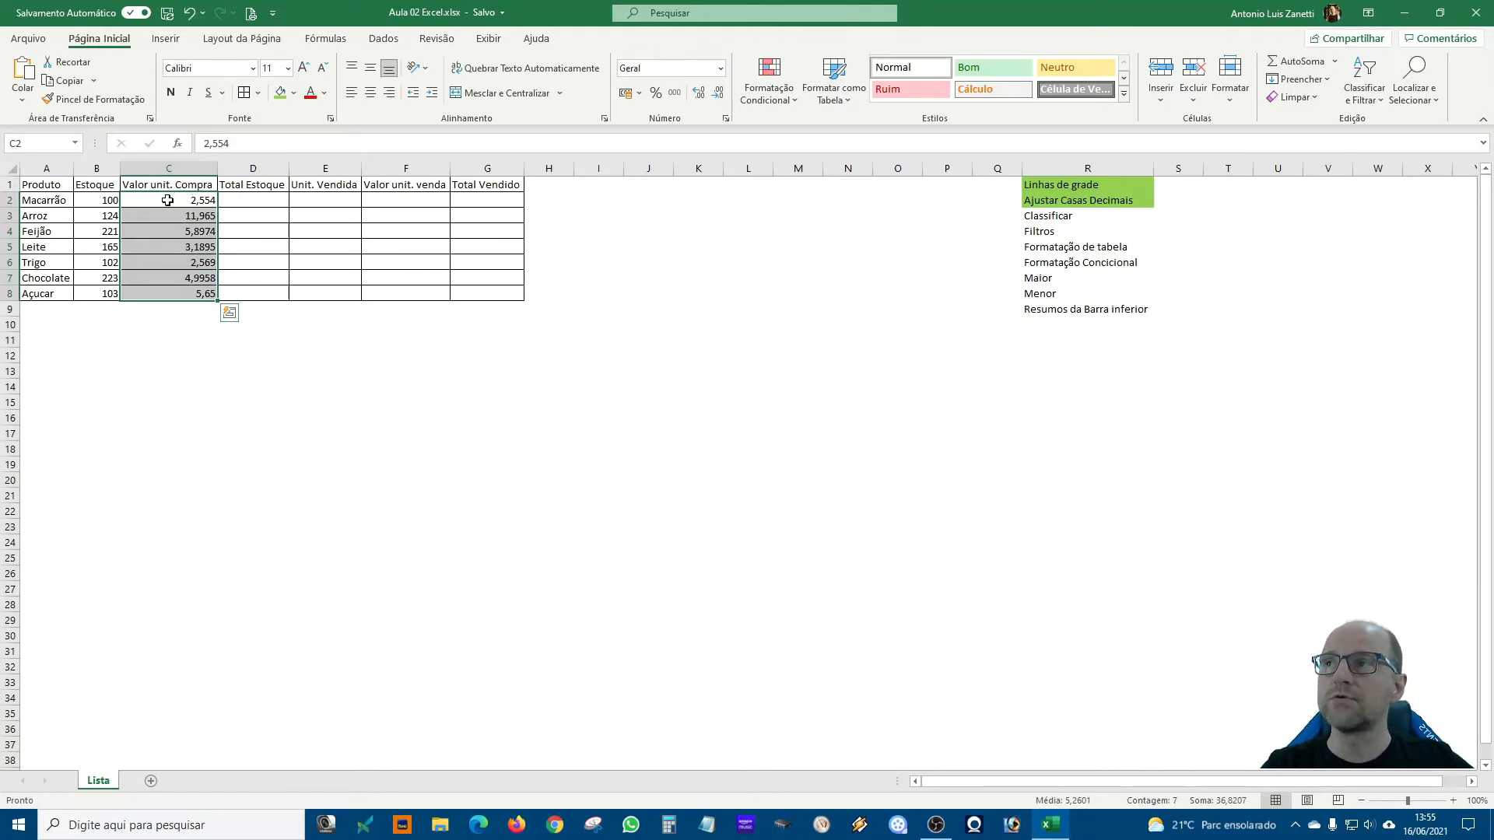
left_click_drag(168, 200, 167, 294)
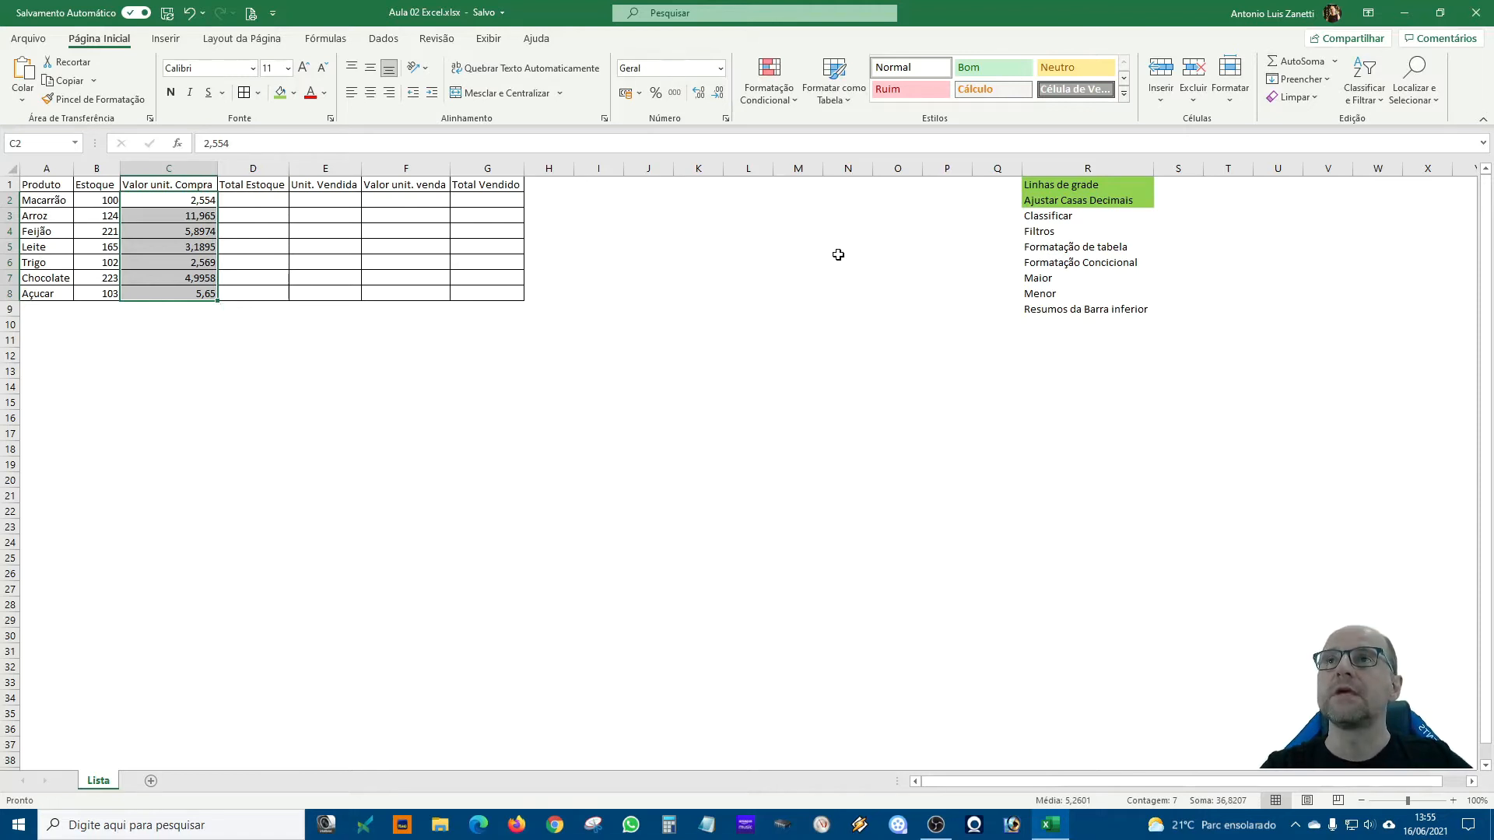
left_click(700, 94)
left_click(700, 93)
left_click(699, 93)
left_click(700, 94)
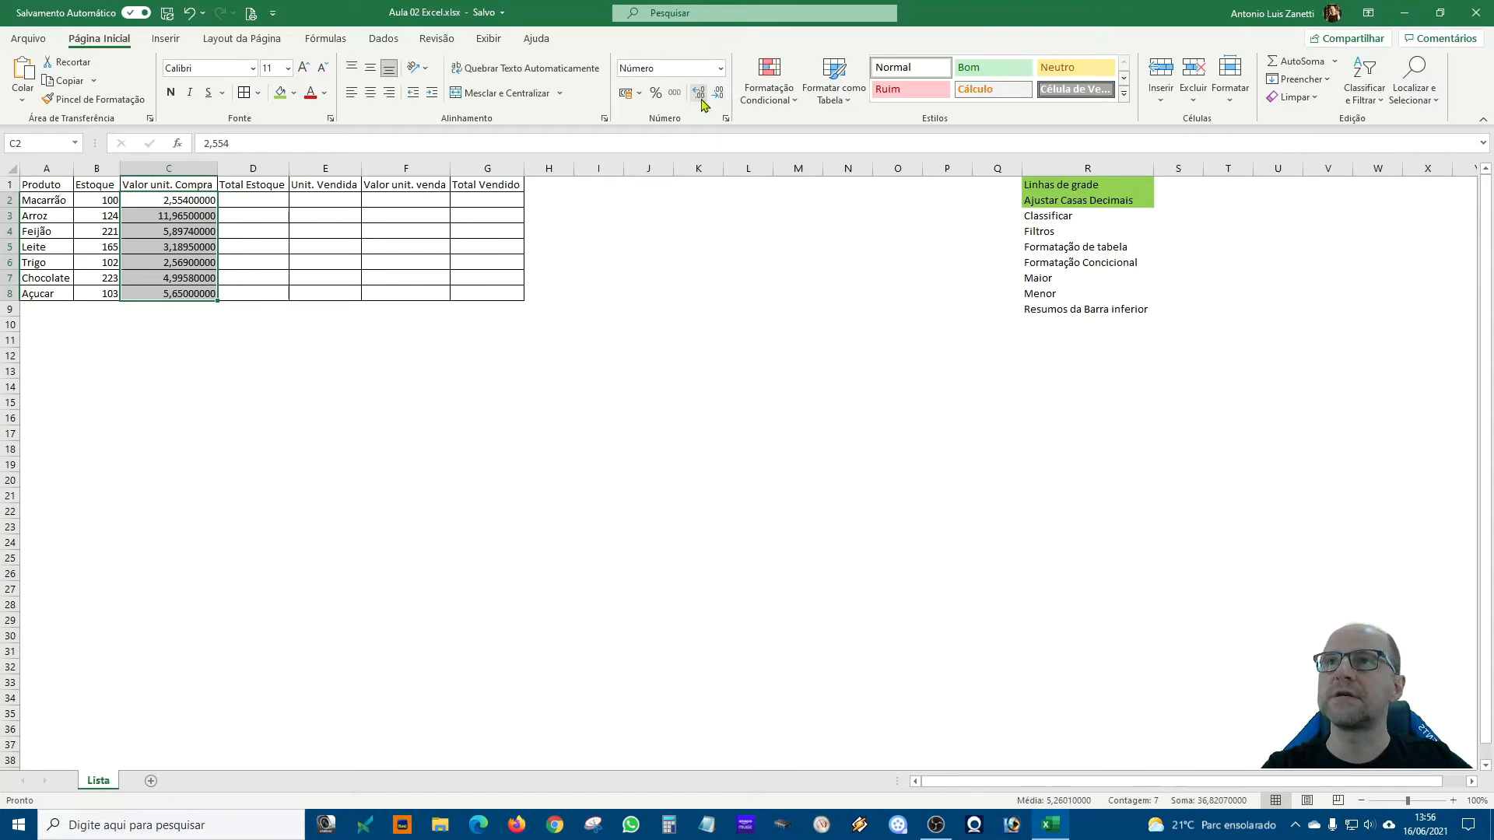
- Reduce the unit purchase values in C2:C8 to two decimal places
left_click(717, 94)
left_click(717, 95)
left_click(717, 94)
left_click(717, 95)
left_click(717, 95)
left_click(718, 95)
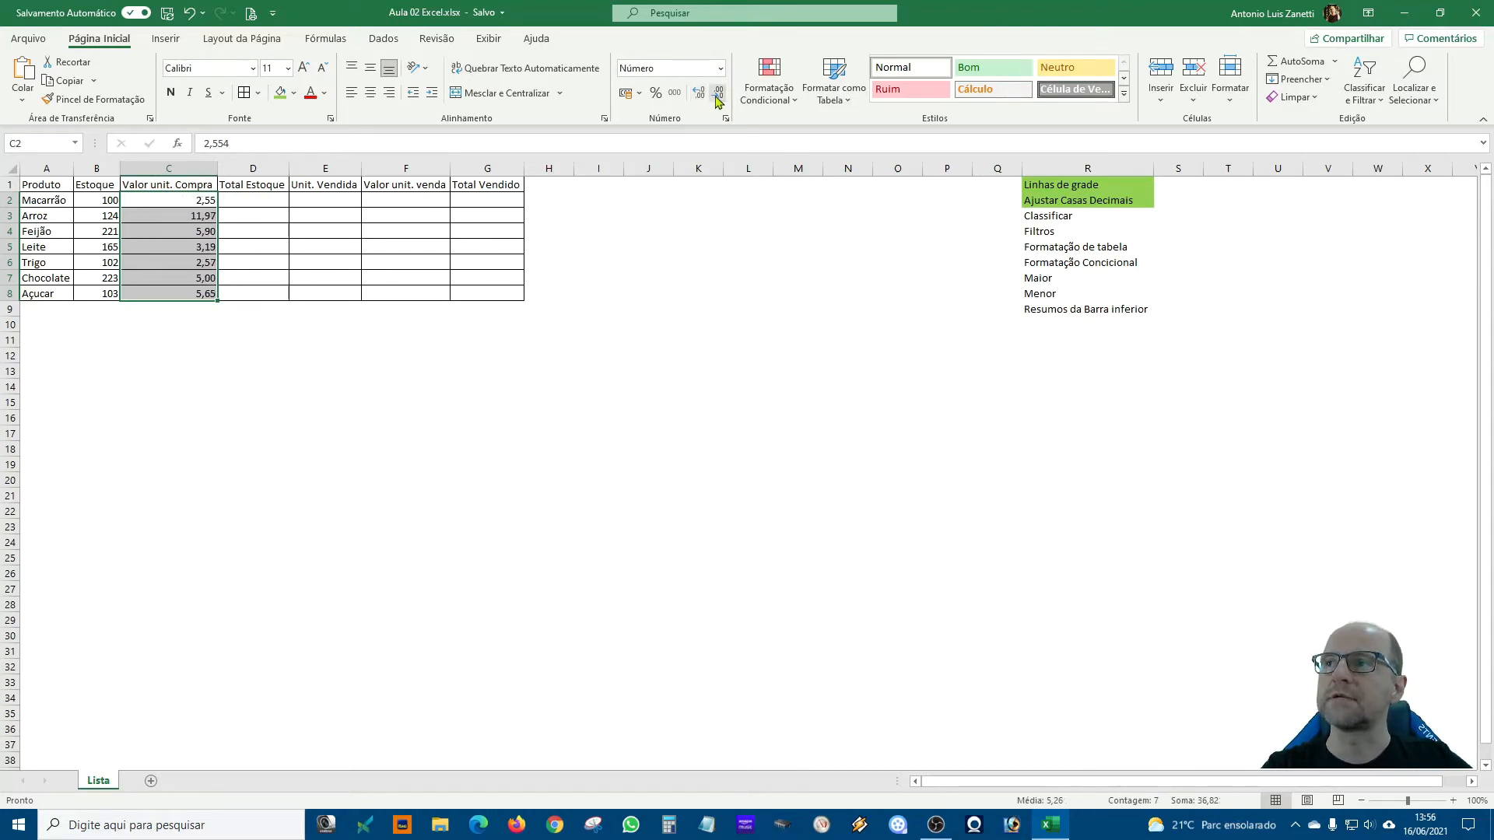
- Raise the decimal places of C2:C8 to six and bring them back to two
left_click(697, 96)
left_click(697, 97)
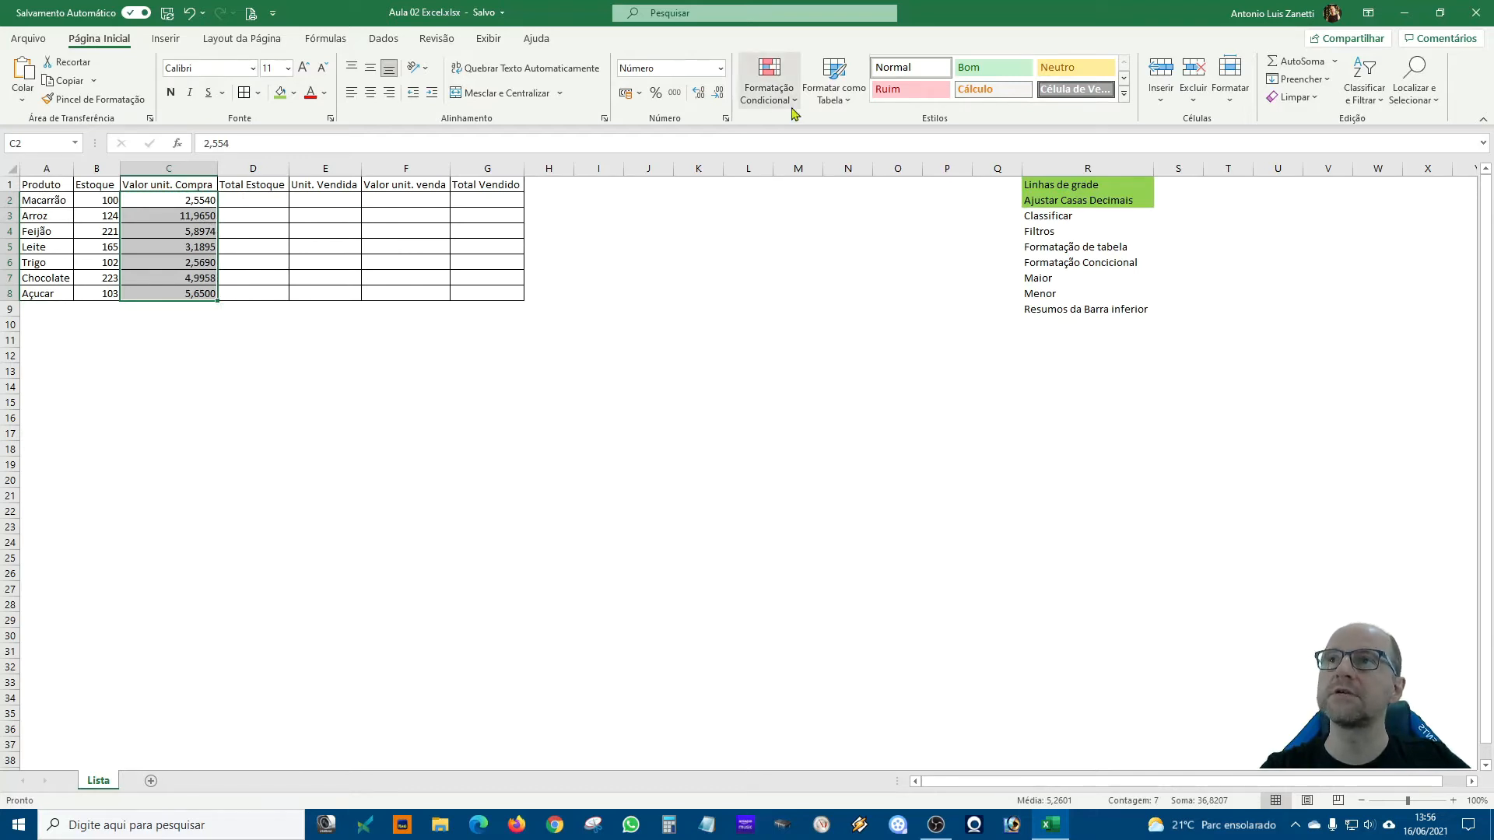
left_click(699, 94)
left_click(698, 93)
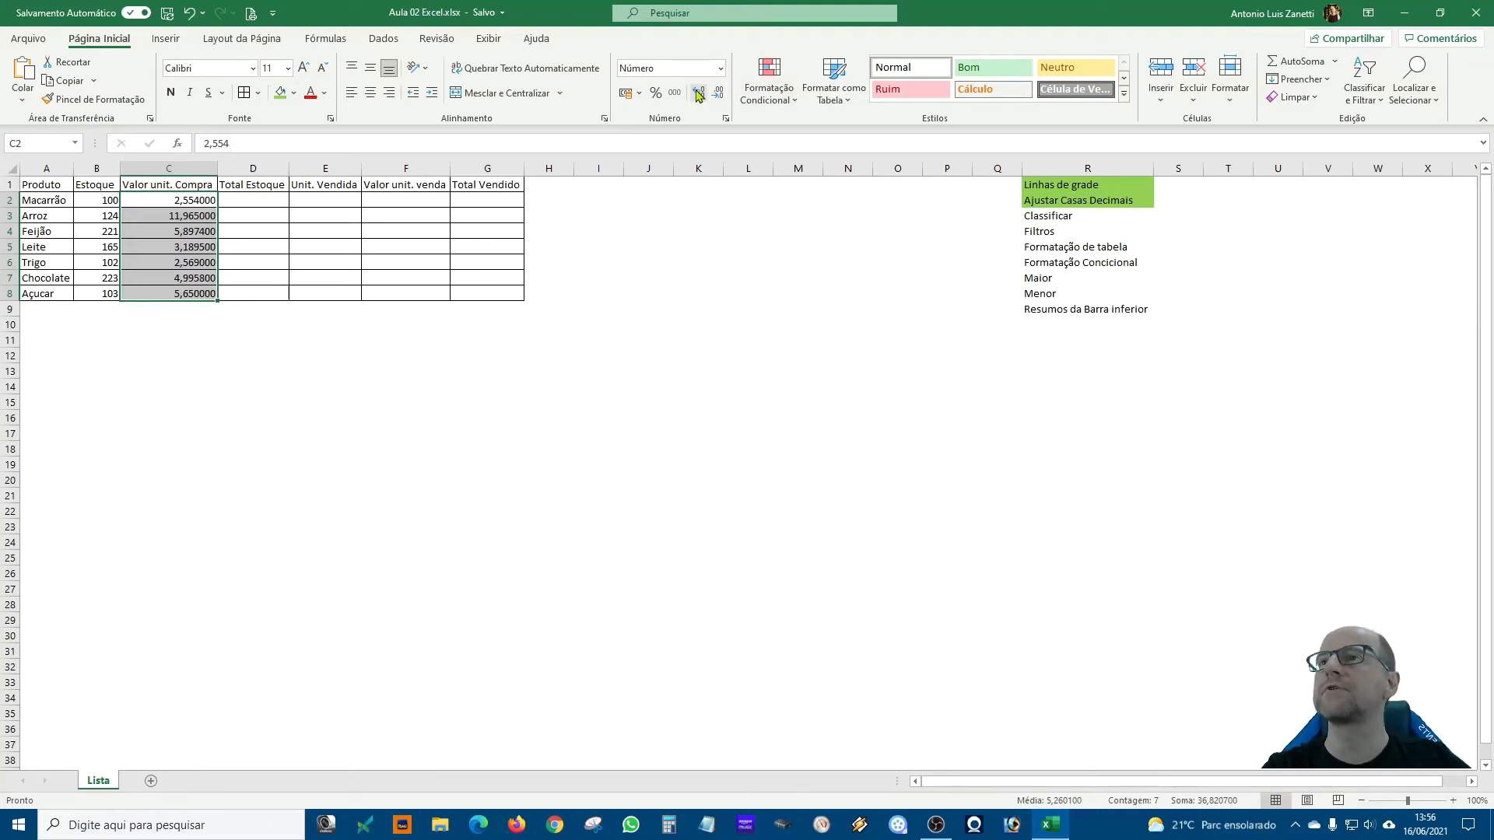
left_click(717, 93)
left_click(717, 95)
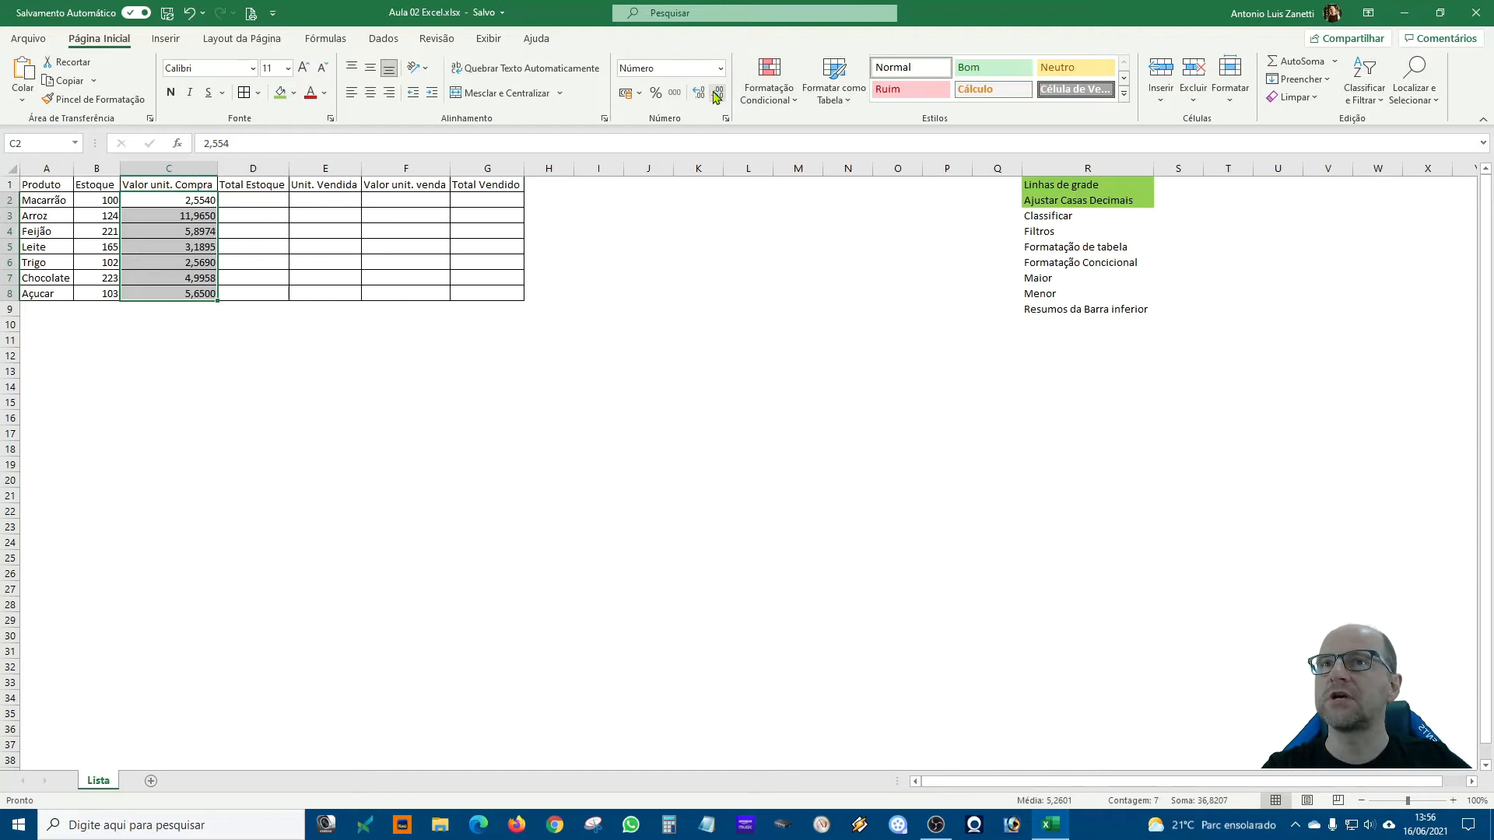
left_click(716, 94)
left_click(716, 94)
left_click(833, 356)
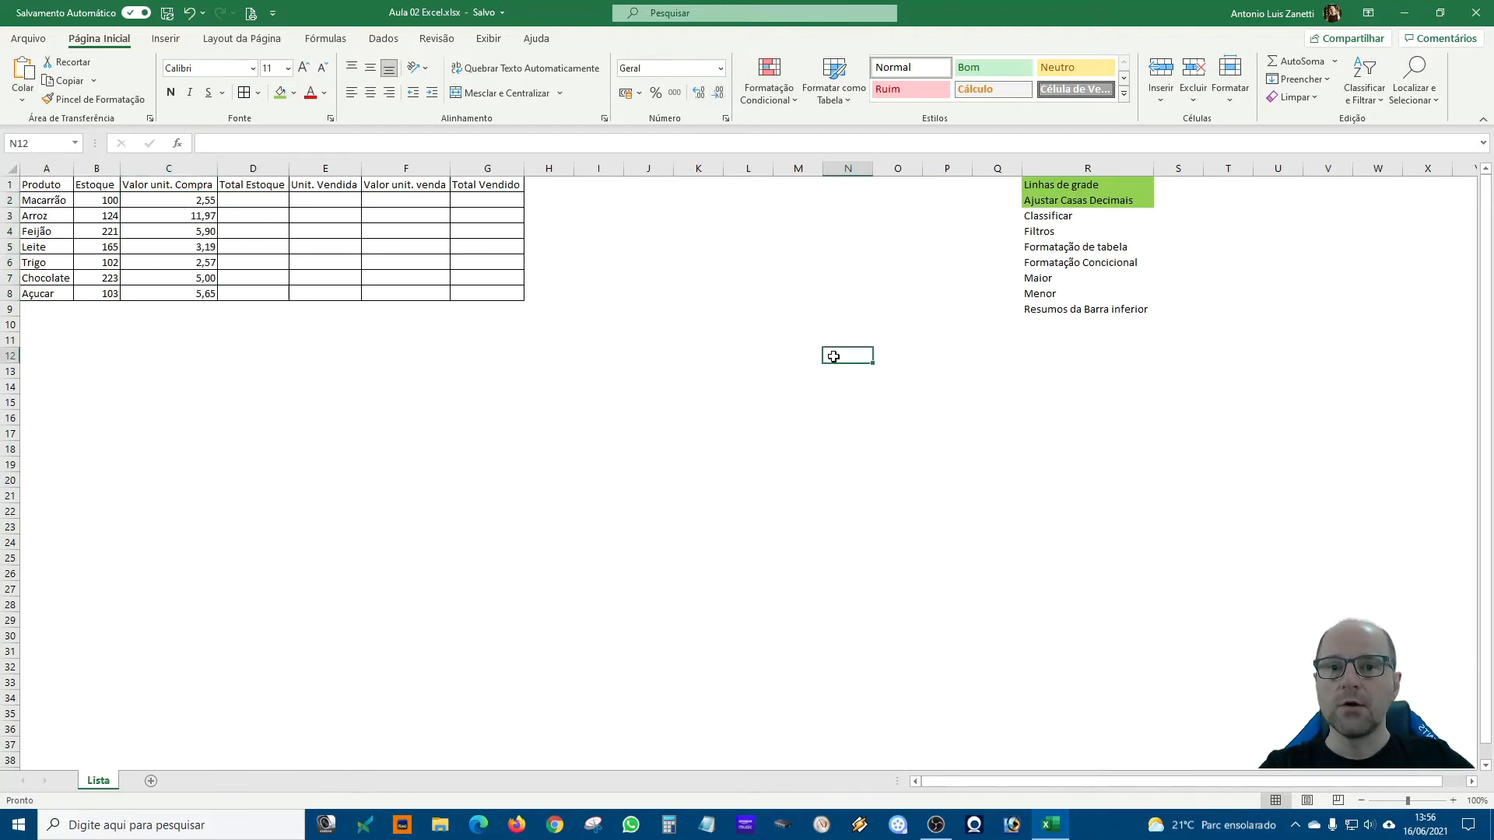
- Apply the R$ accounting number format to the unit purchase values in C2:C8
left_click_drag(181, 197, 176, 289)
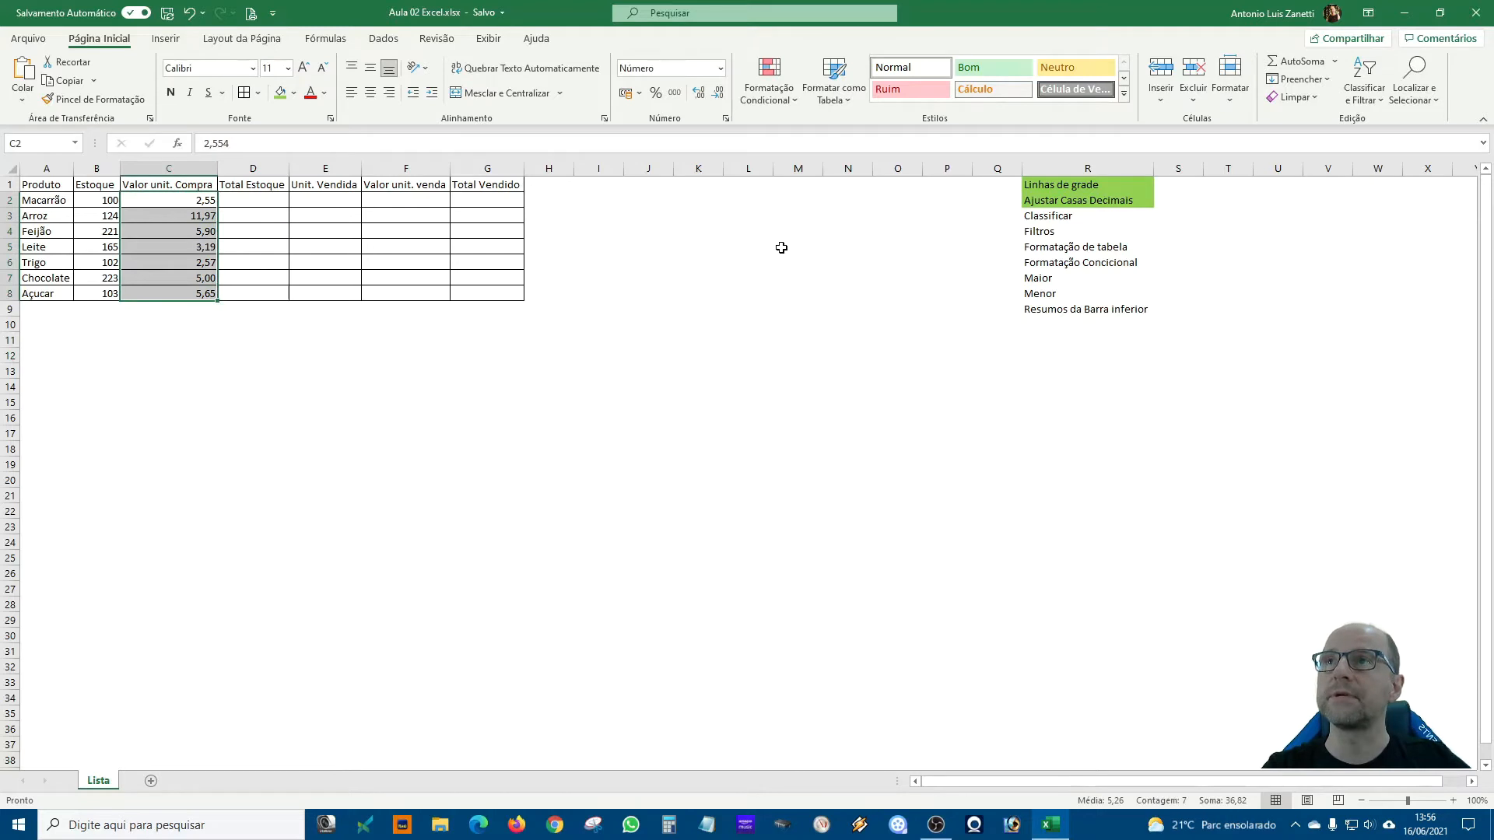
left_click(626, 94)
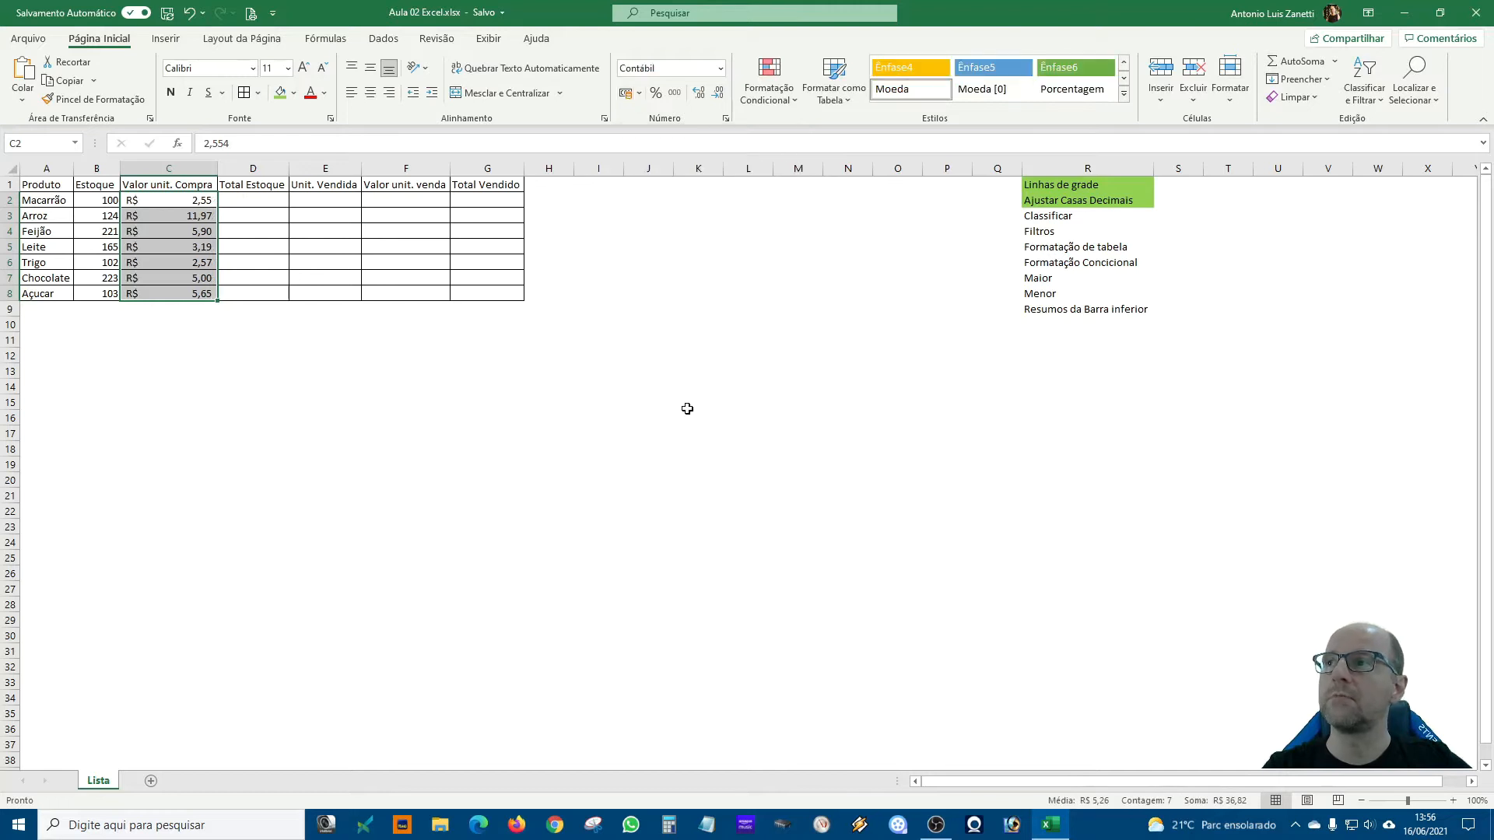
left_click(480, 416)
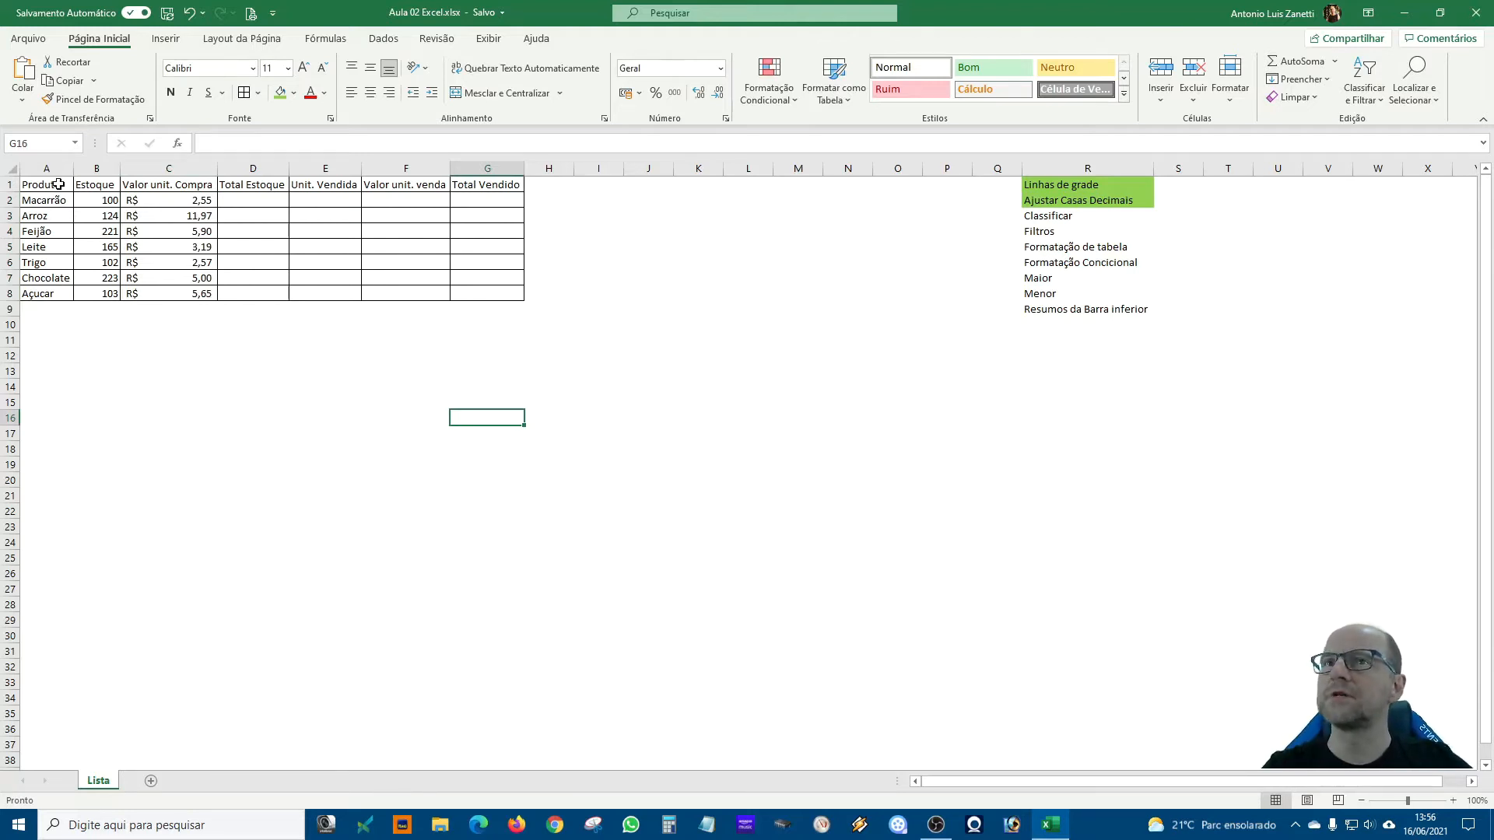
- Make the table's header row A1:G1 bold
left_click_drag(60, 184, 479, 184)
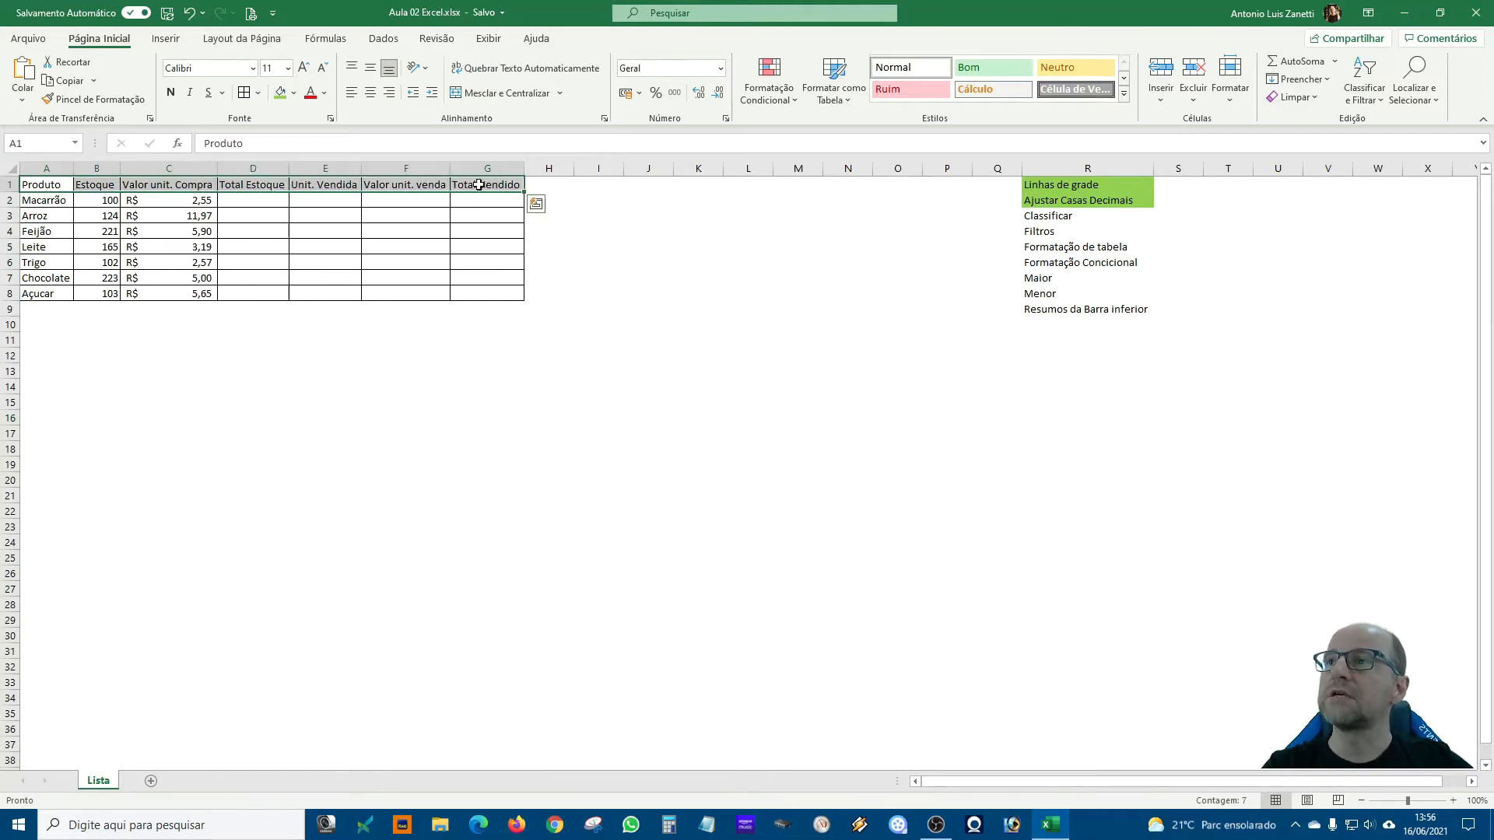
left_click(173, 93)
left_click(409, 430)
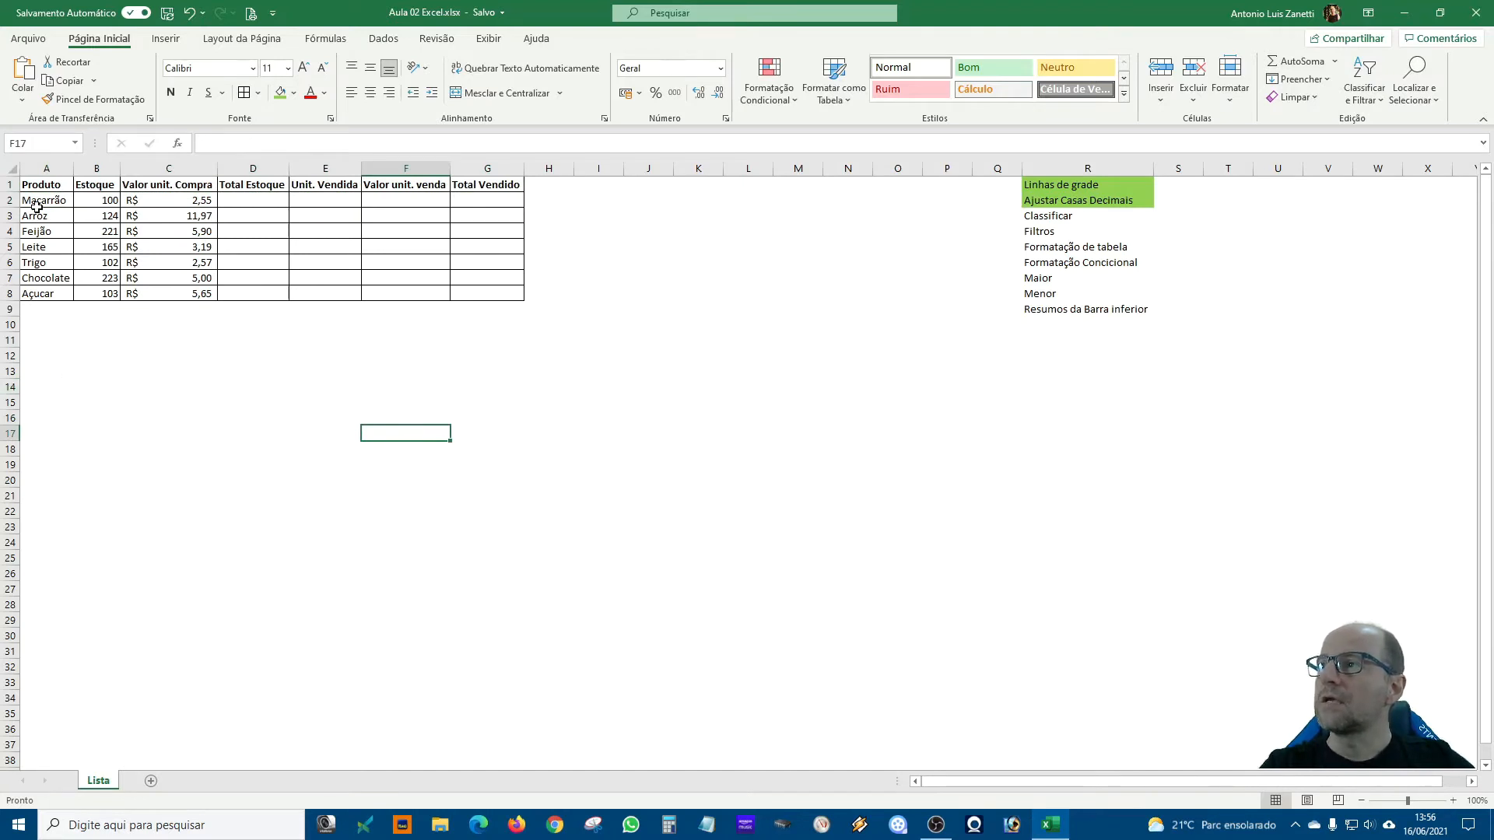
- Make the product names in A2:A8 bold
left_click_drag(48, 200, 47, 294)
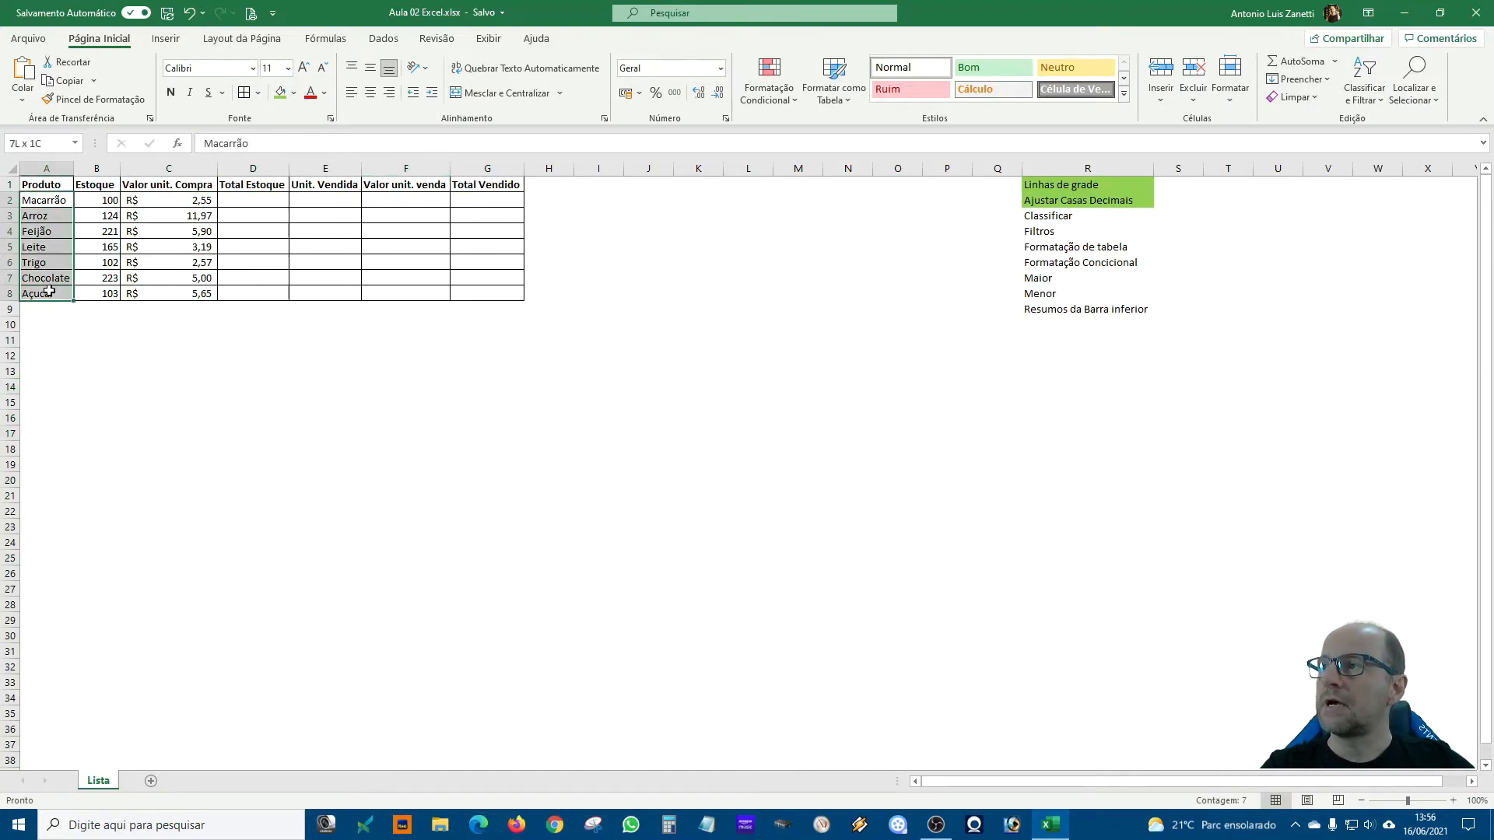
left_click(170, 93)
left_click(644, 509)
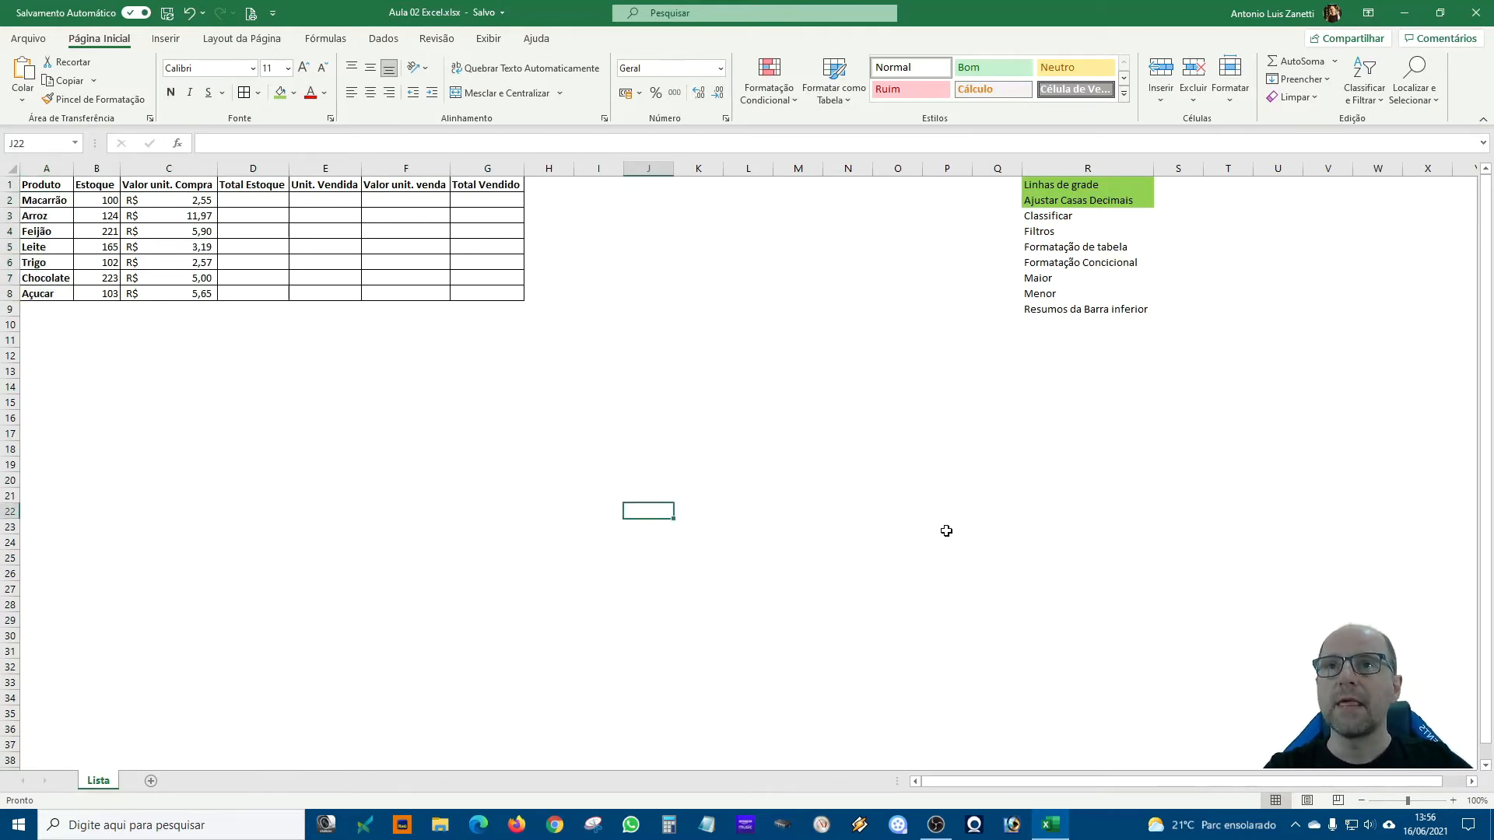
- Move the topic "Resumos da Barra inferior" from R9 to R10 and enter "congelar paineis" in R9
left_click(1038, 313)
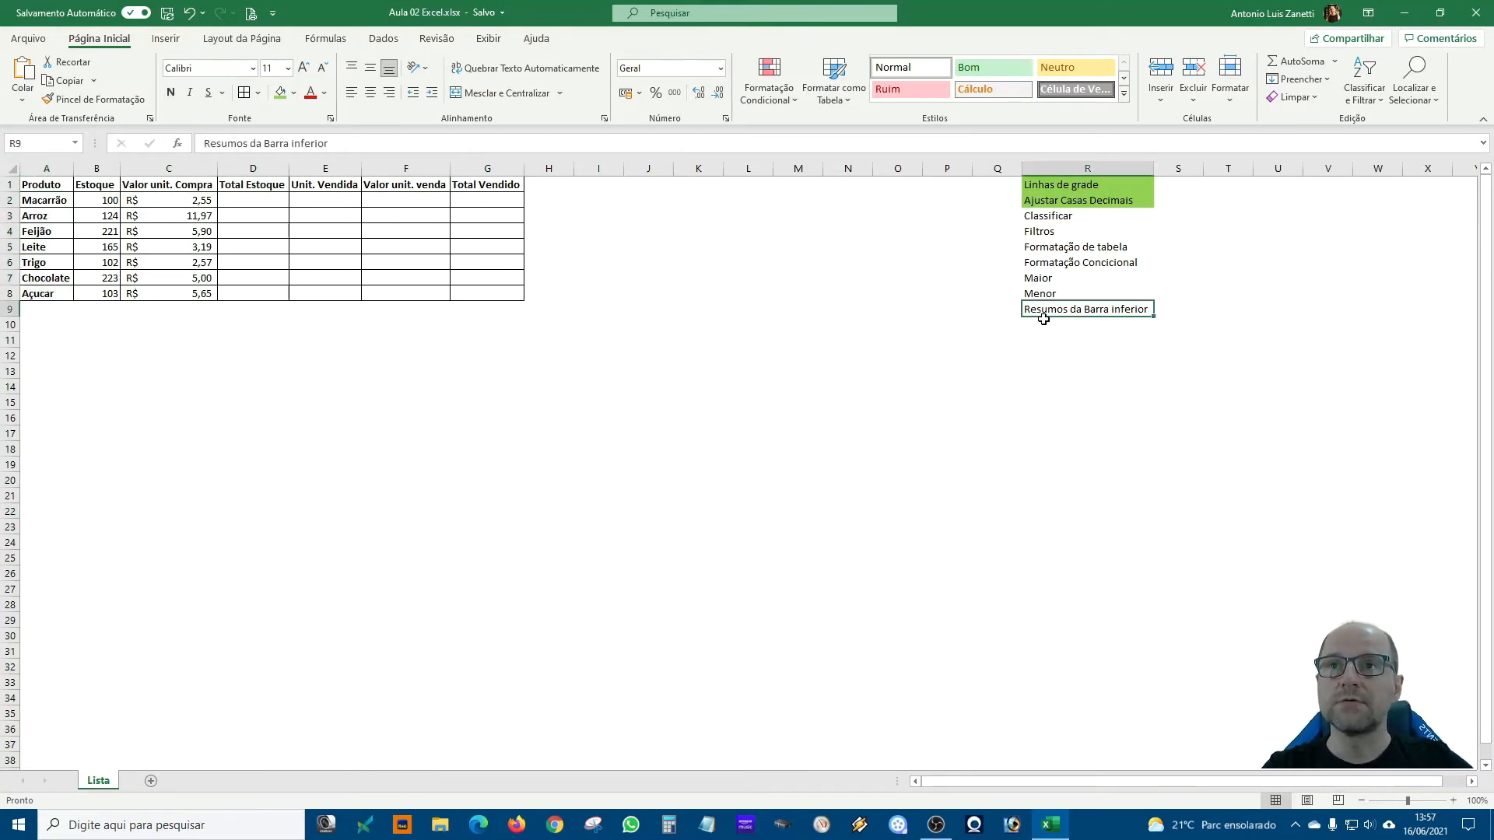
left_click_drag(1043, 317, 1047, 333)
left_click(1042, 306)
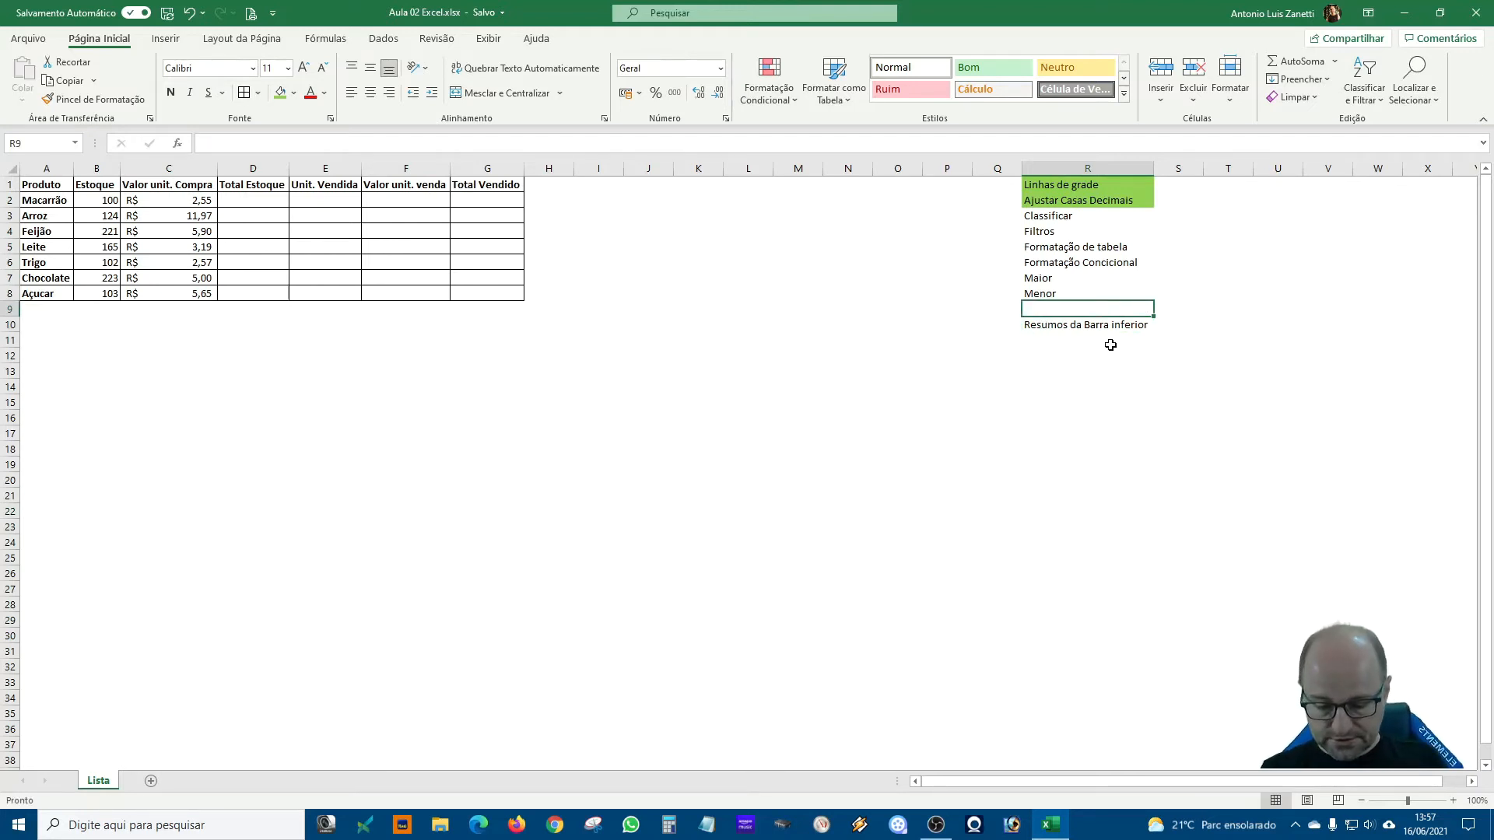
type("congelar paineis")
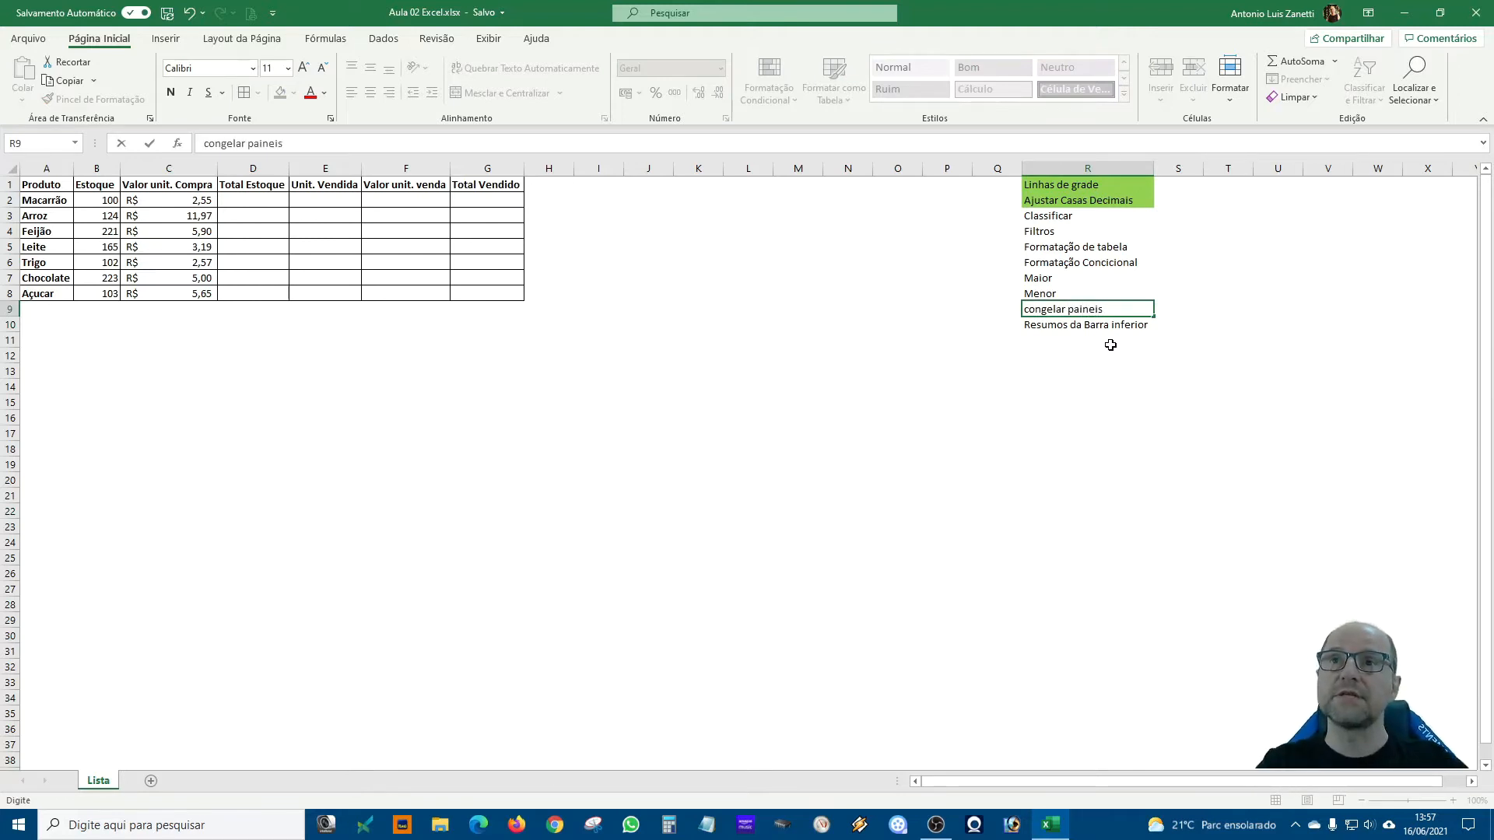
left_click(1107, 418)
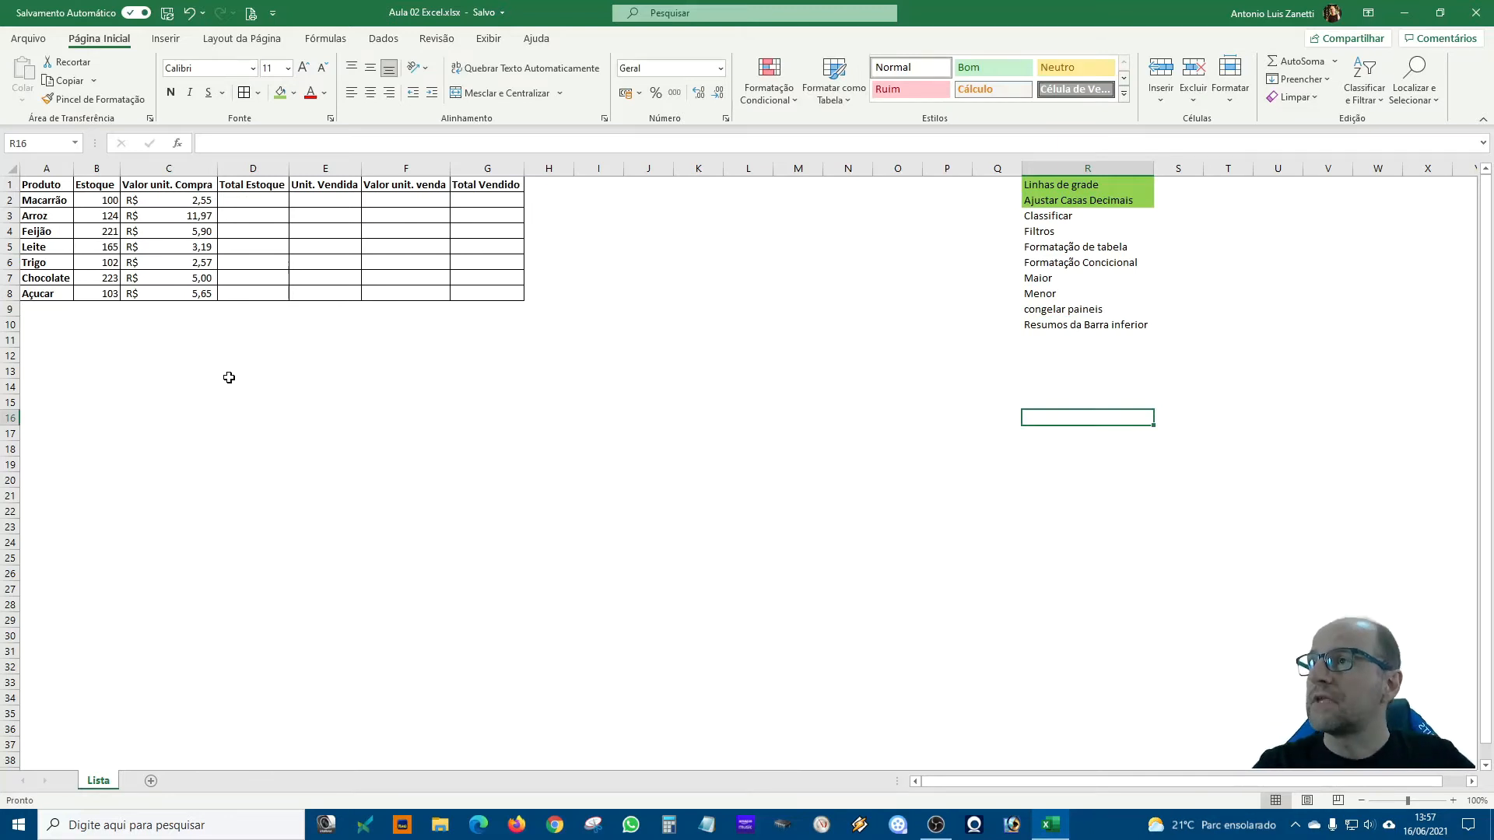
left_click_drag(55, 186, 477, 296)
left_click(768, 444)
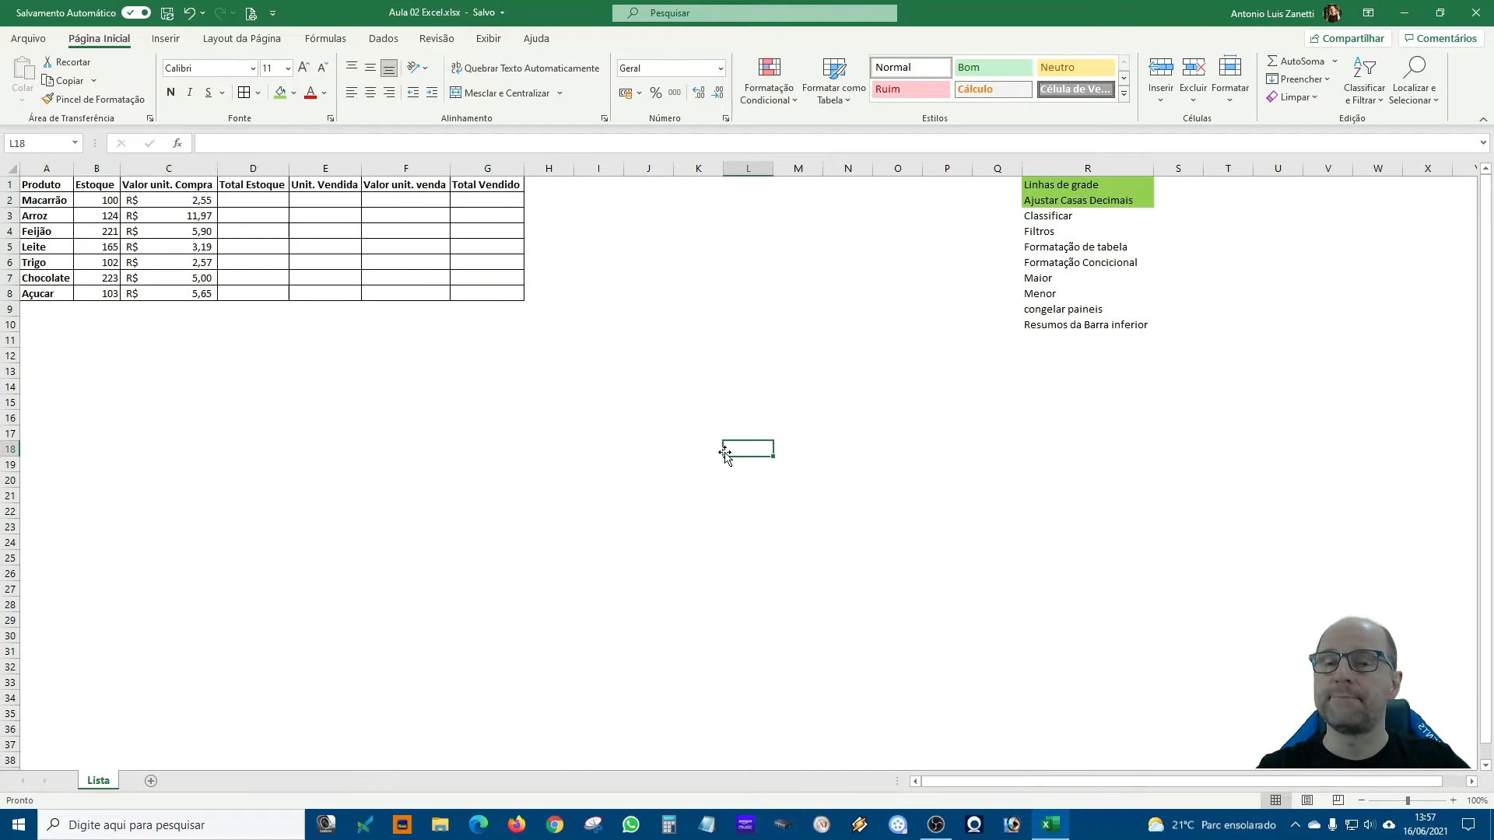
left_click(269, 197)
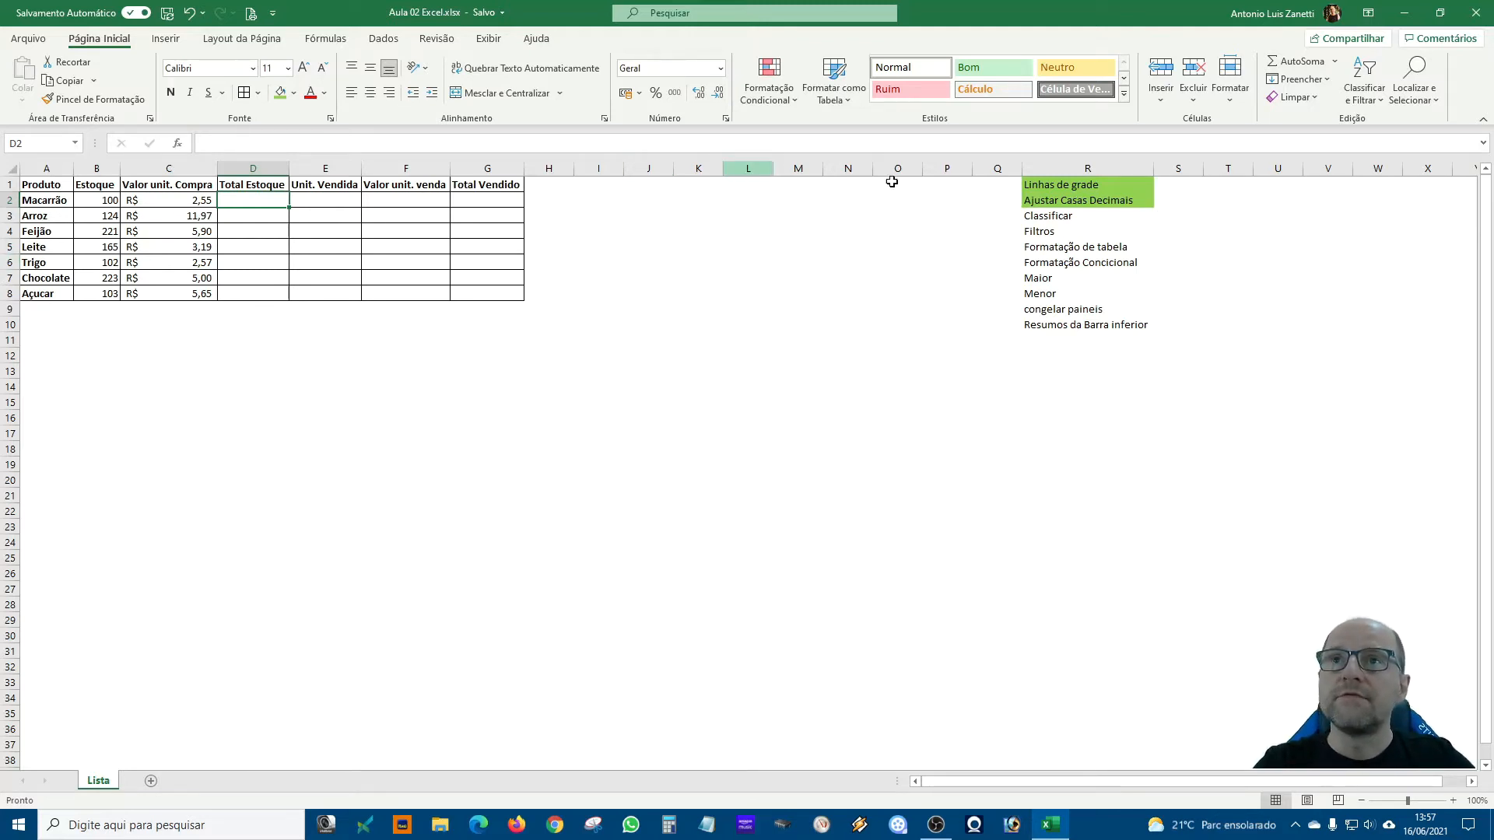
- Fill the topic cell R3, Classificar, with the same green as the finished topics above it
left_click(1092, 220)
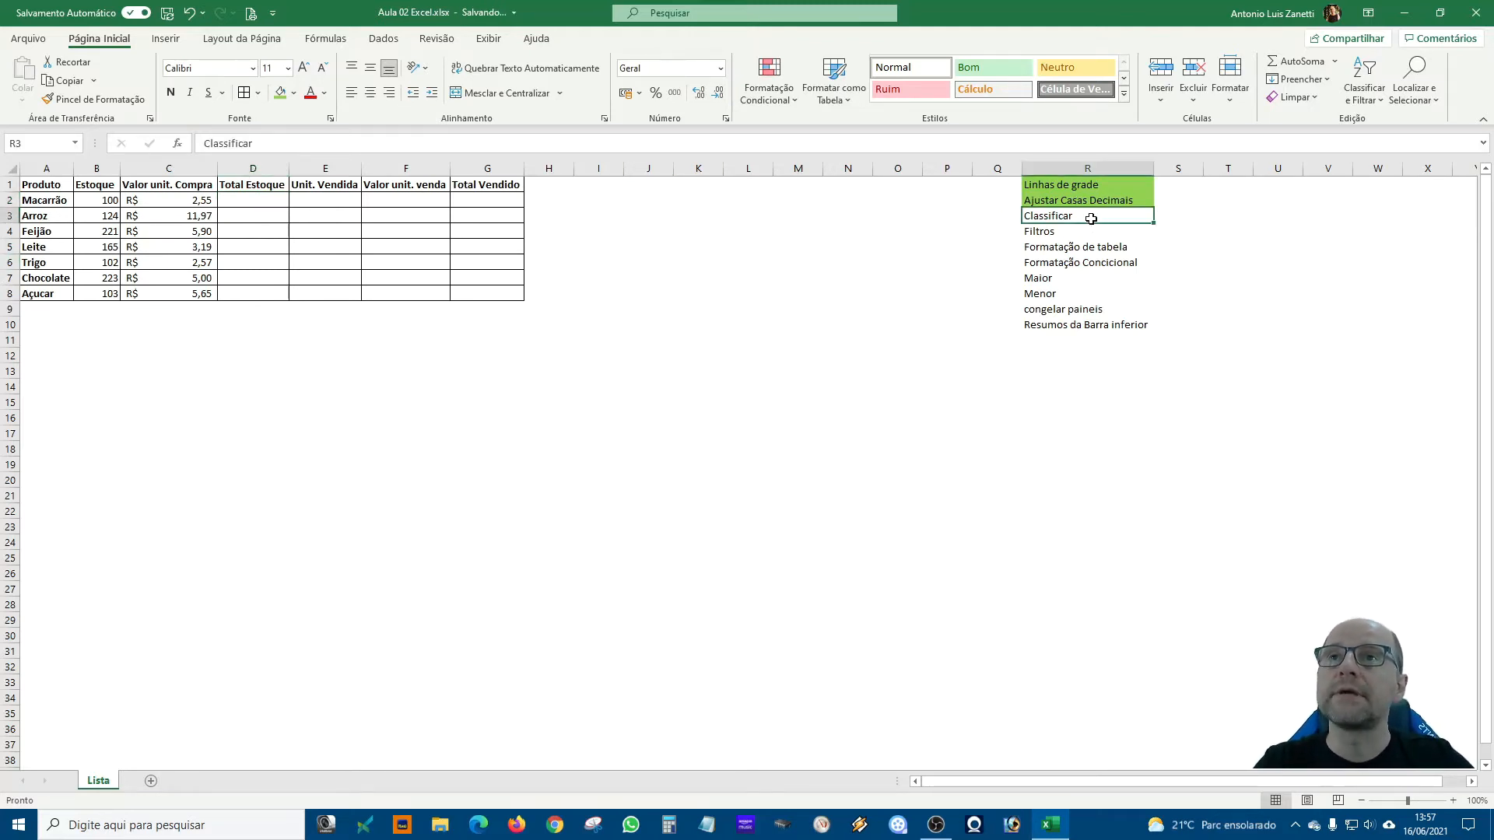
left_click(287, 94)
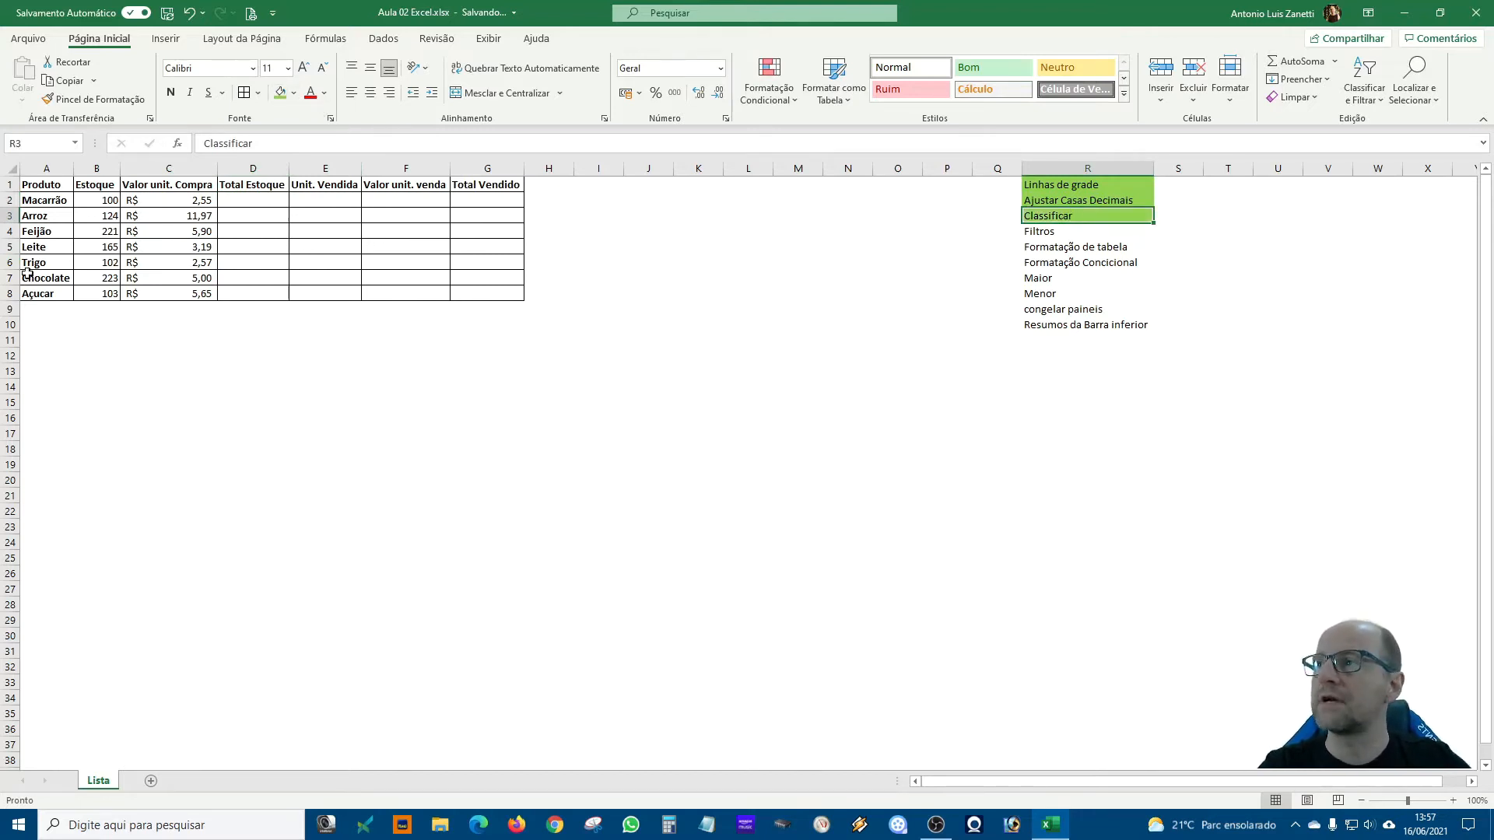
- Examine the order of the product names in A2:A8 and the data rows that belong to them
left_click(45, 203)
left_click(46, 218)
left_click(53, 235)
left_click(52, 262)
left_click(53, 278)
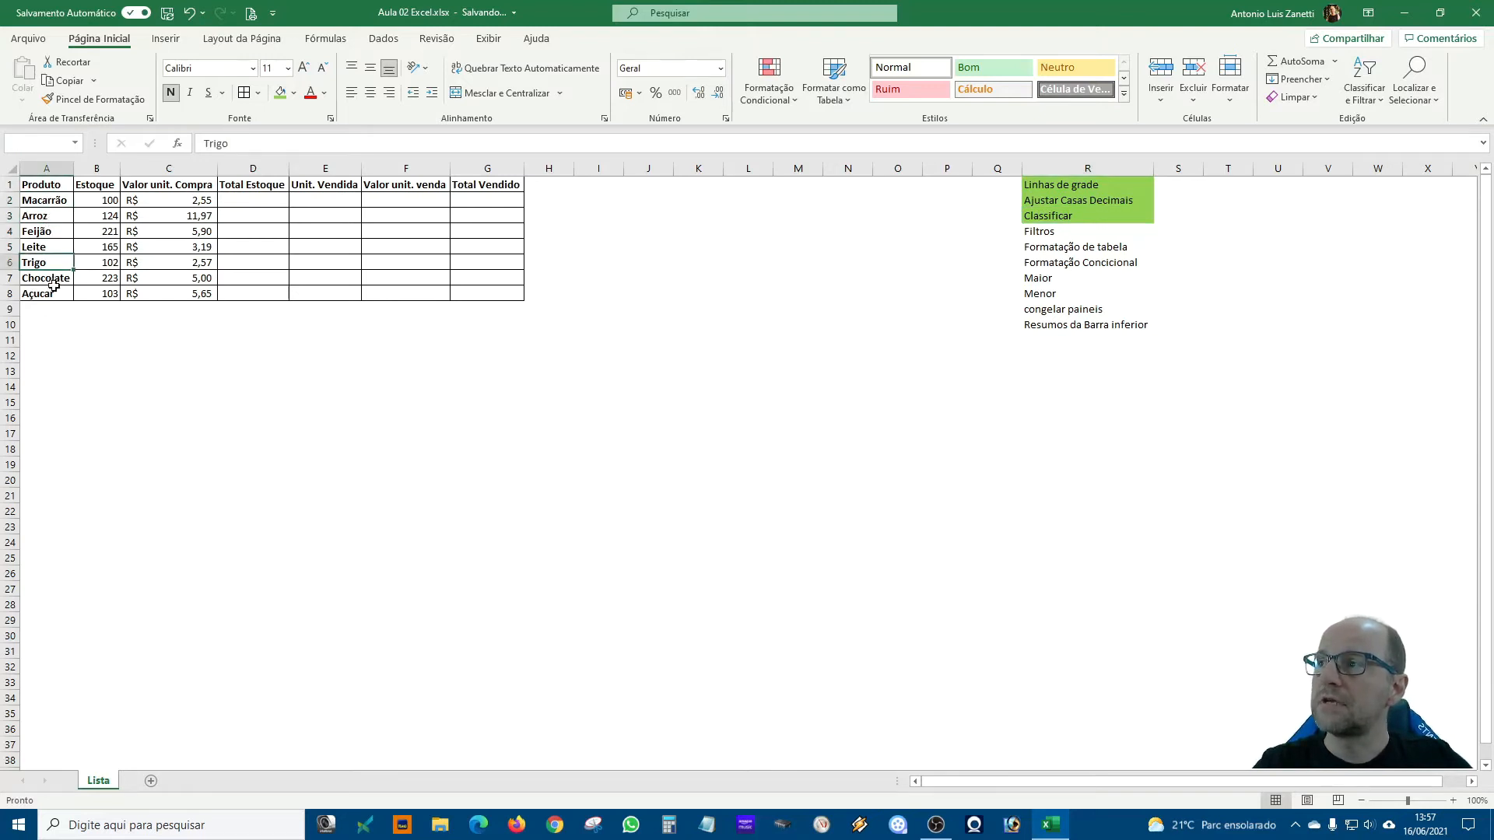
left_click(55, 293)
left_click(46, 200)
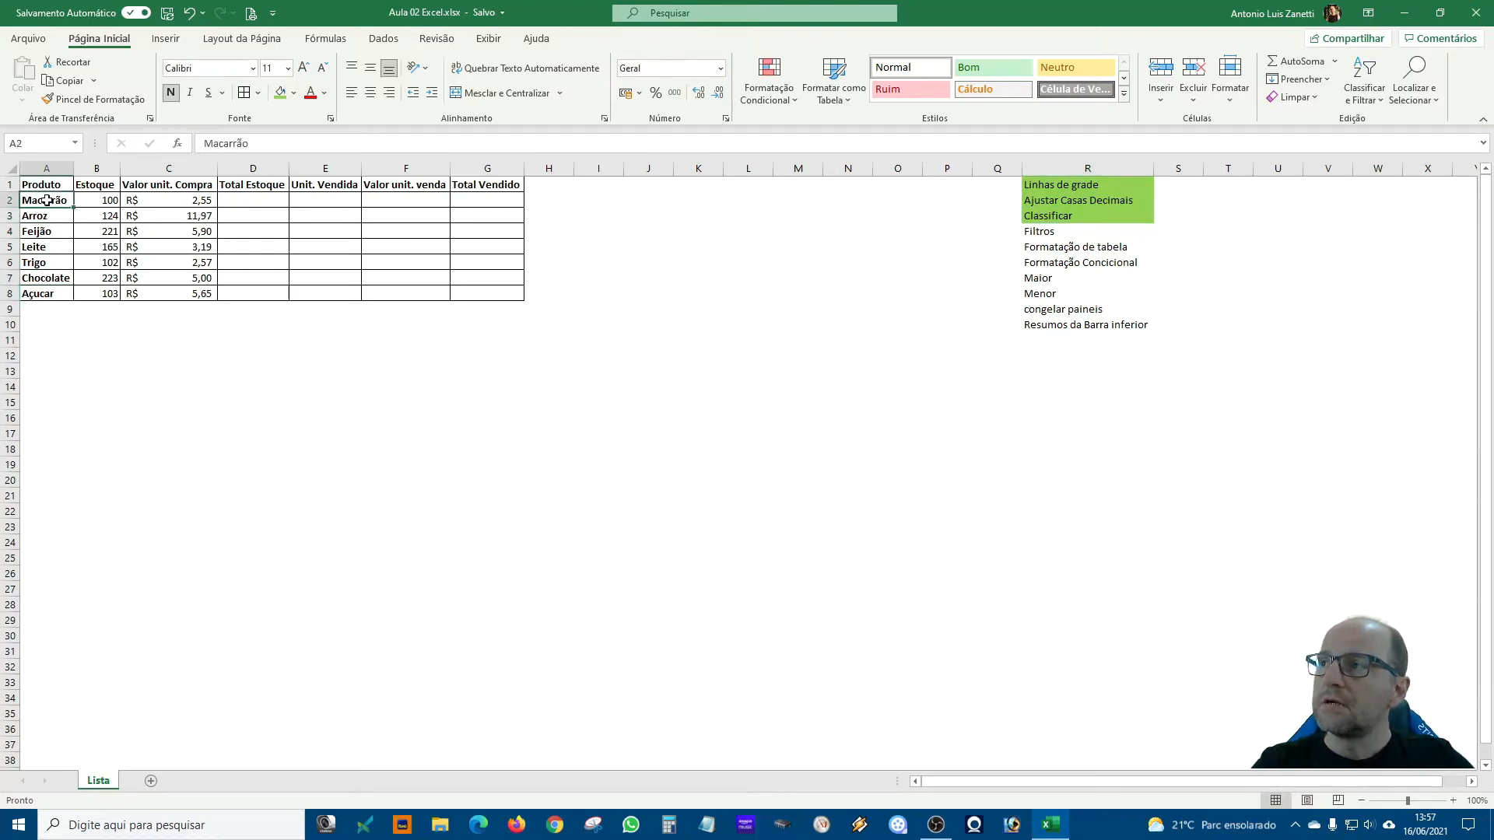
left_click(49, 231)
left_click(49, 264)
left_click(49, 293)
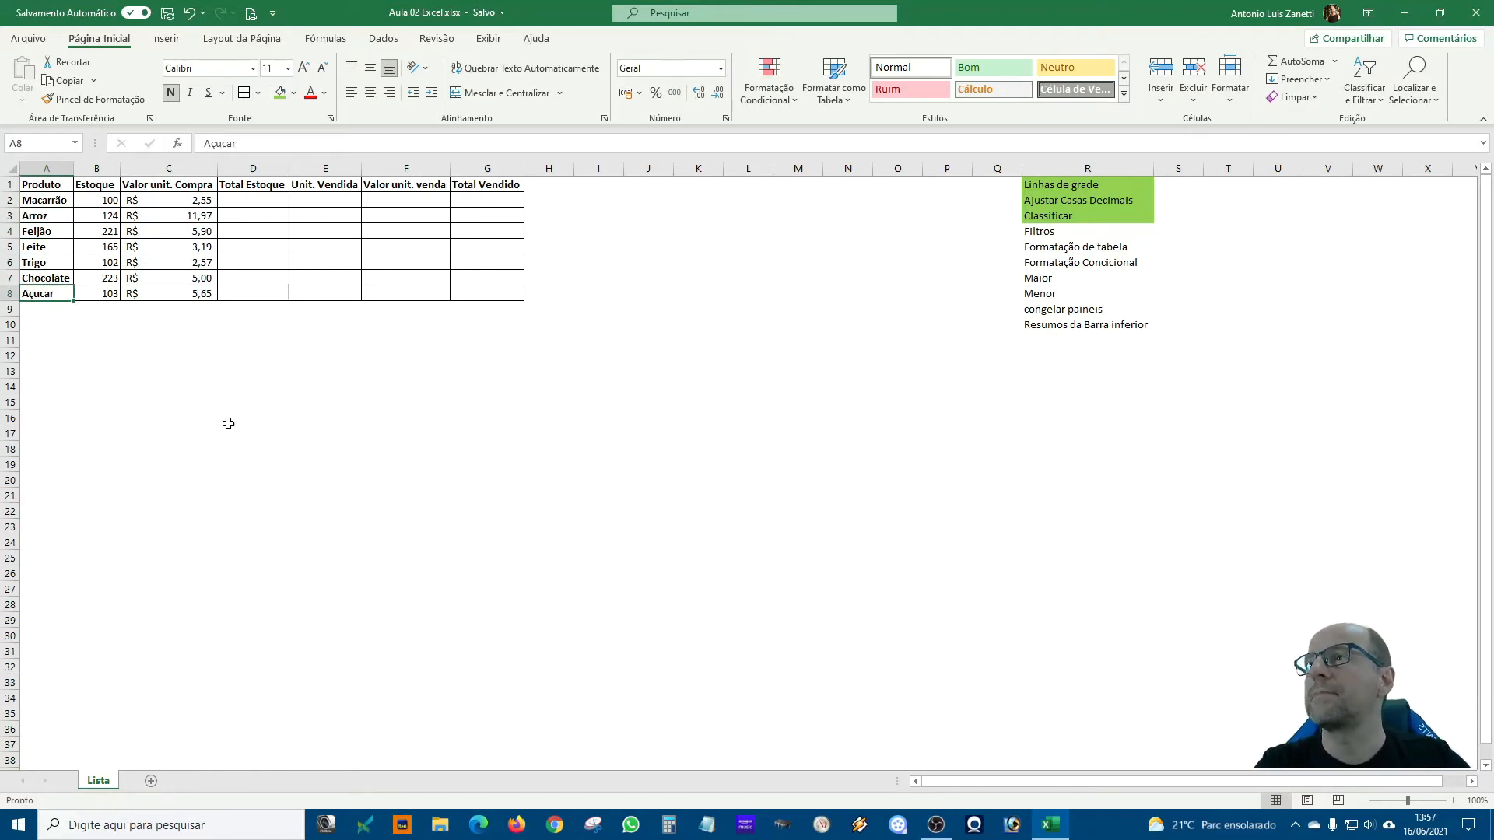
left_click_drag(40, 199, 43, 293)
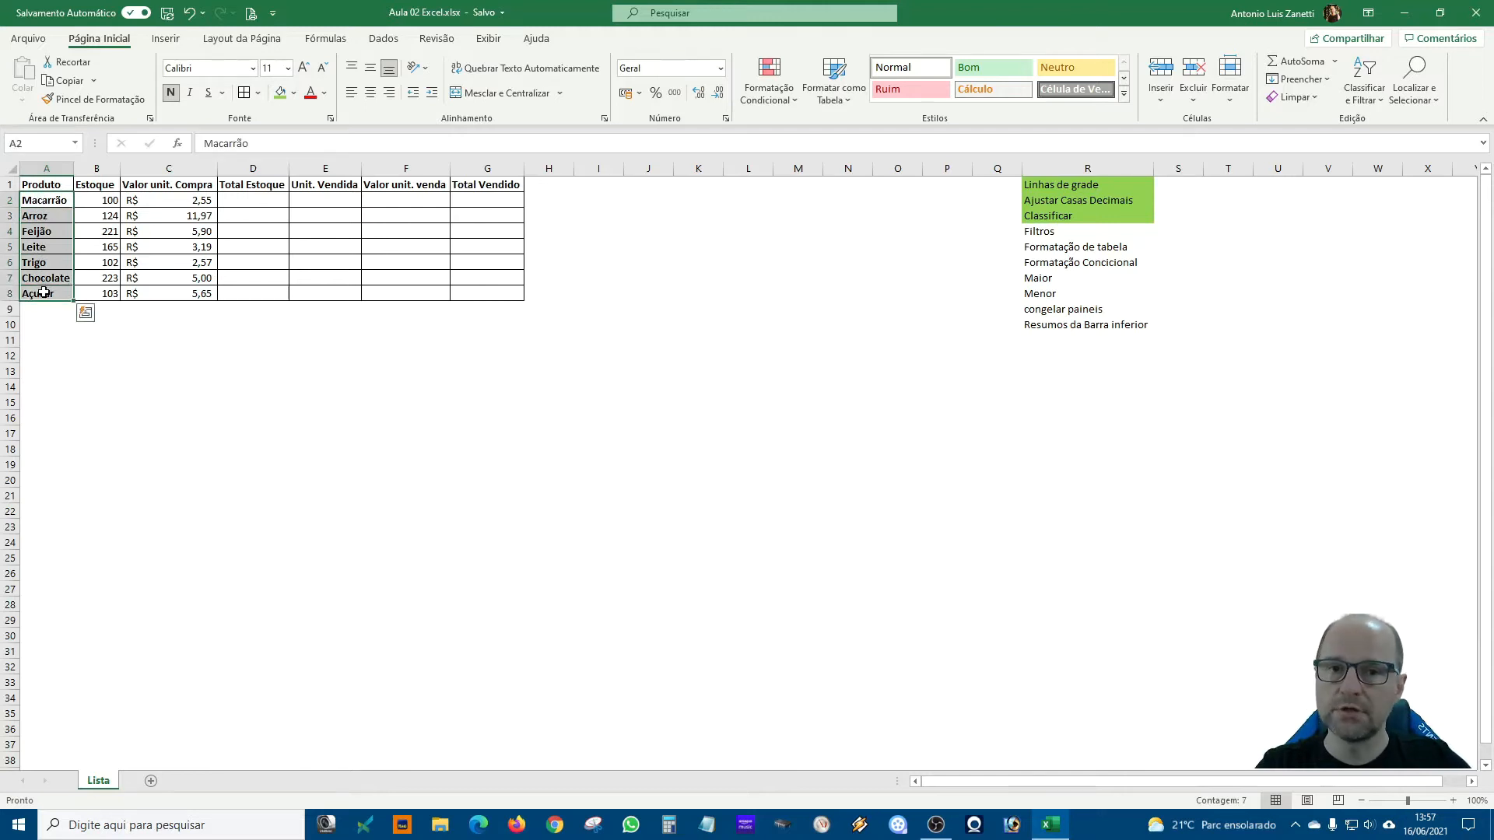
left_click(38, 202)
left_click_drag(37, 205, 477, 292)
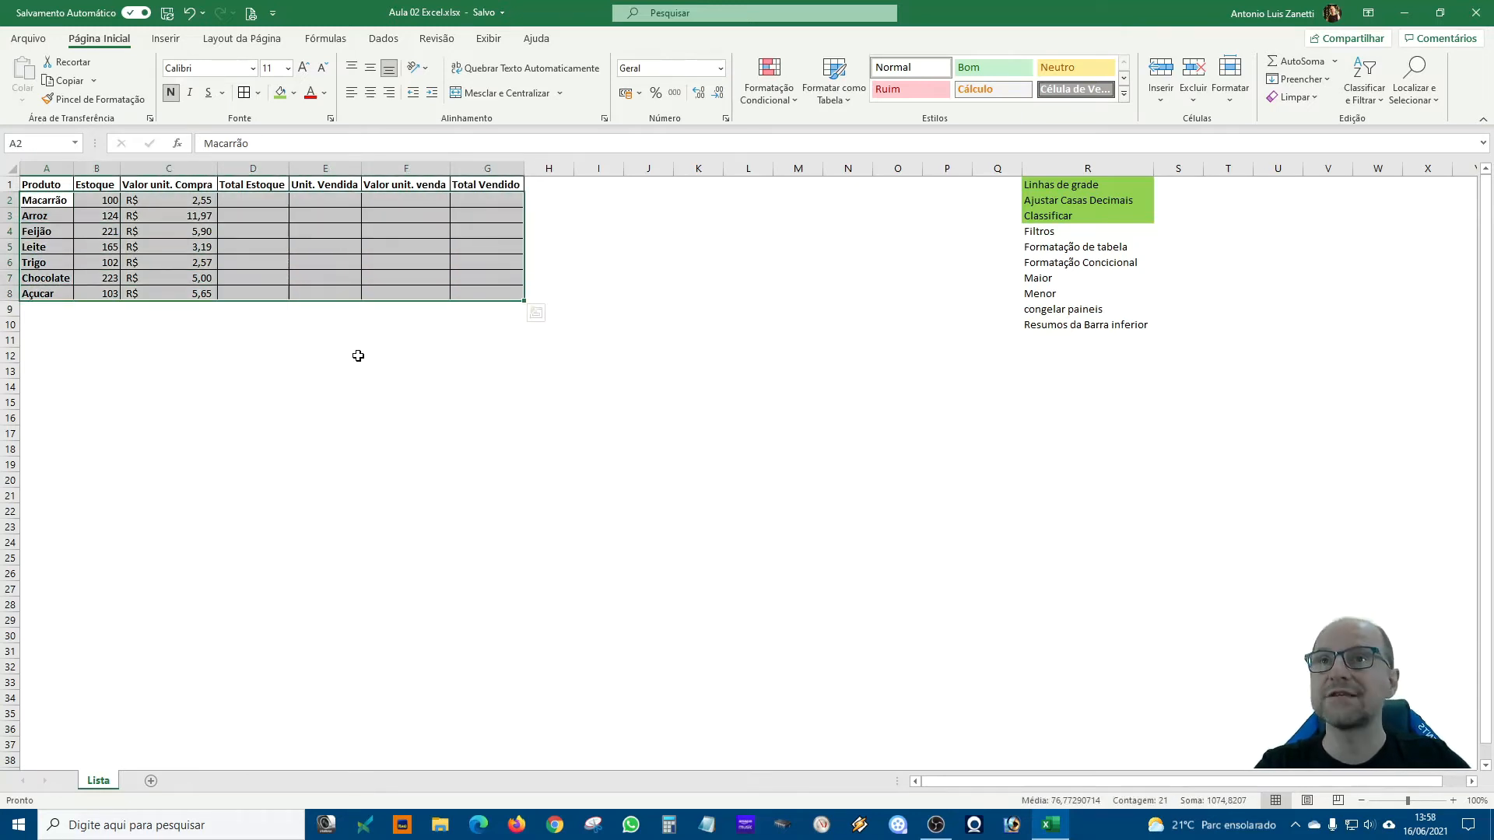
- Sort the product names in A2:A8 from A to Z, expanding the selection so the neighbouring columns are sorted too
left_click_drag(59, 201, 52, 294)
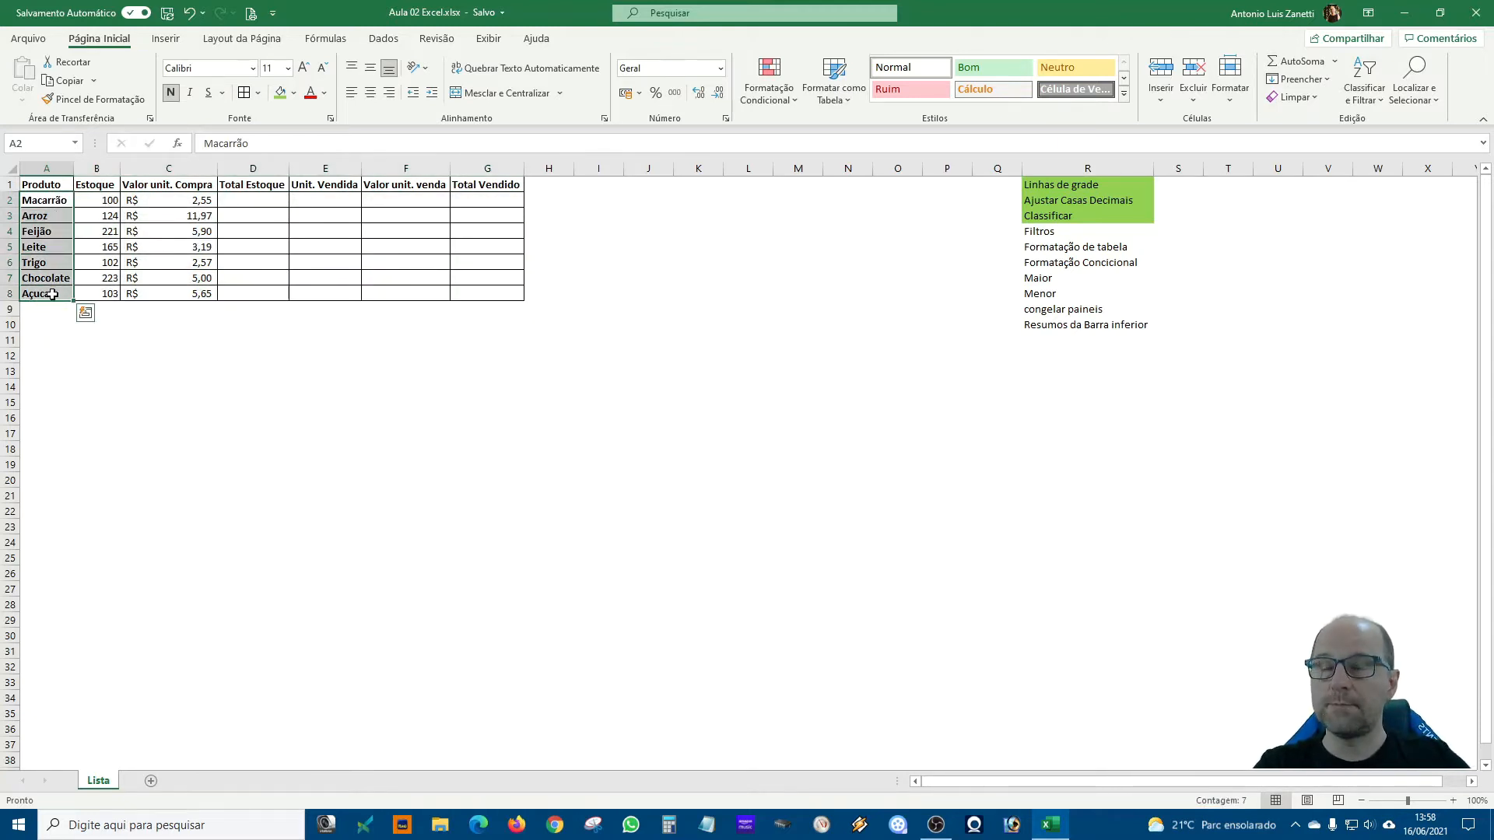
left_click(1379, 102)
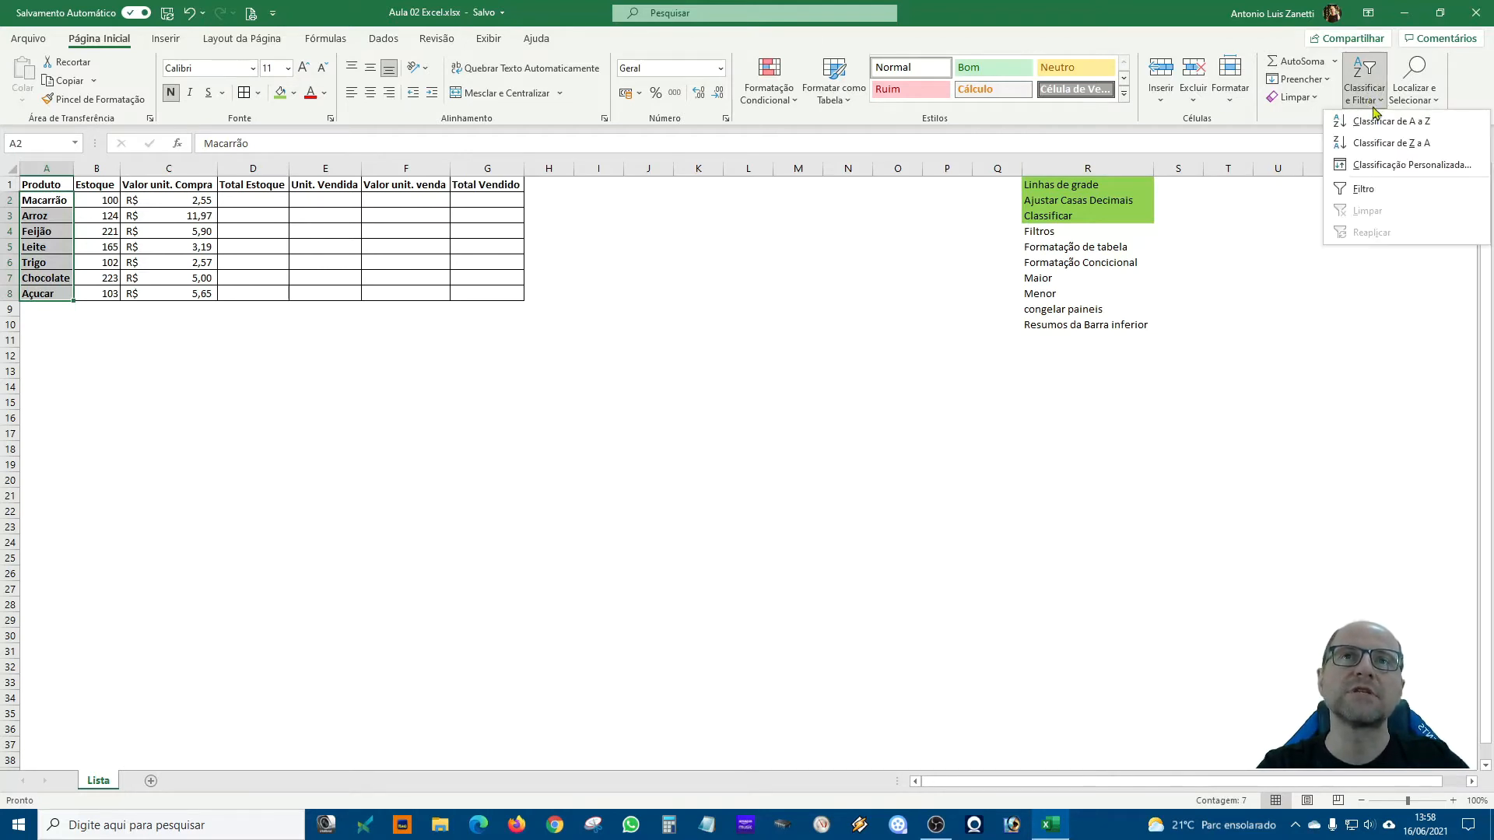
left_click(1415, 123)
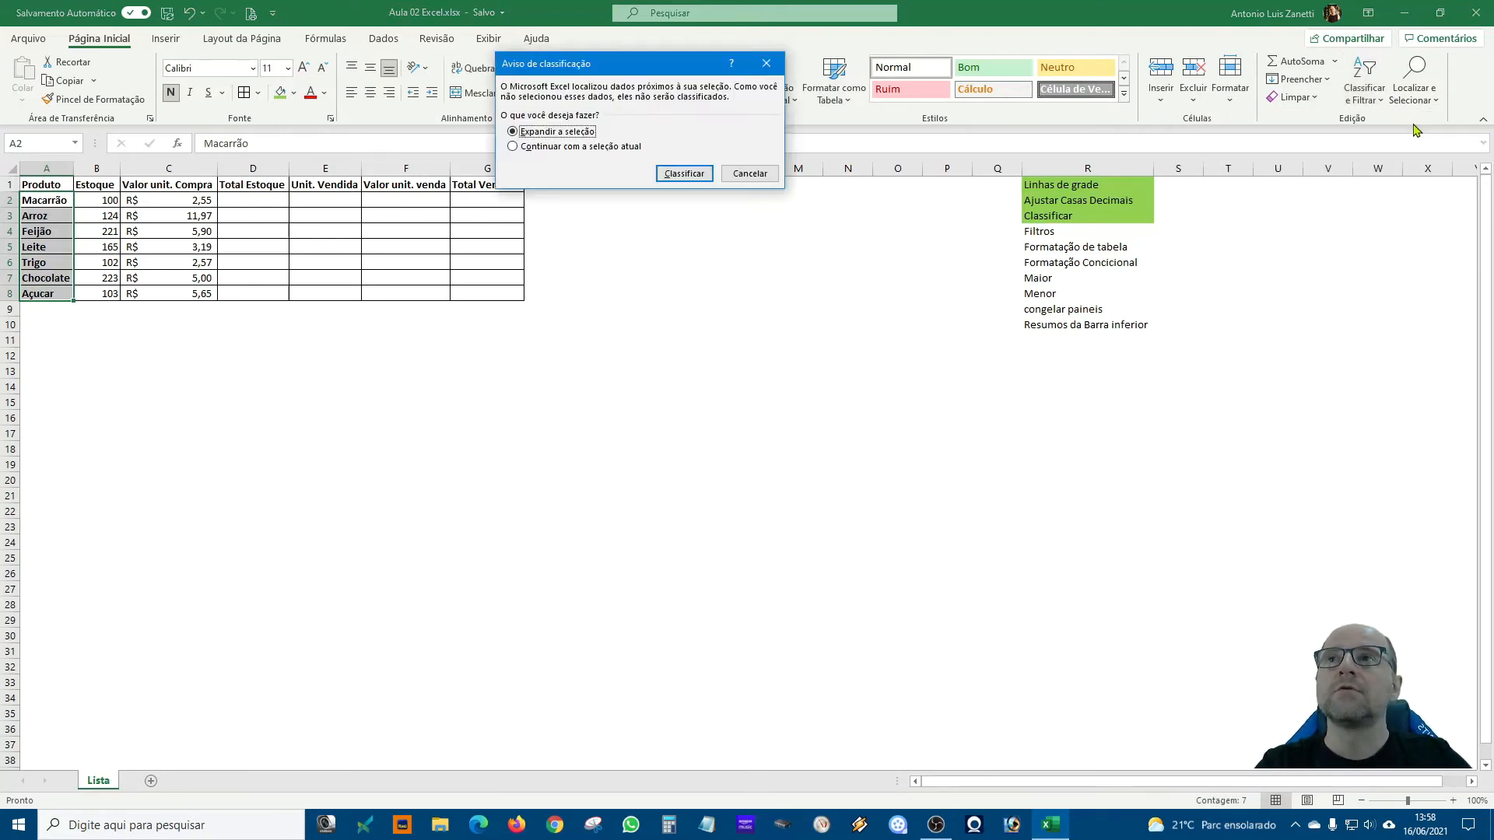
left_click_drag(657, 68, 665, 410)
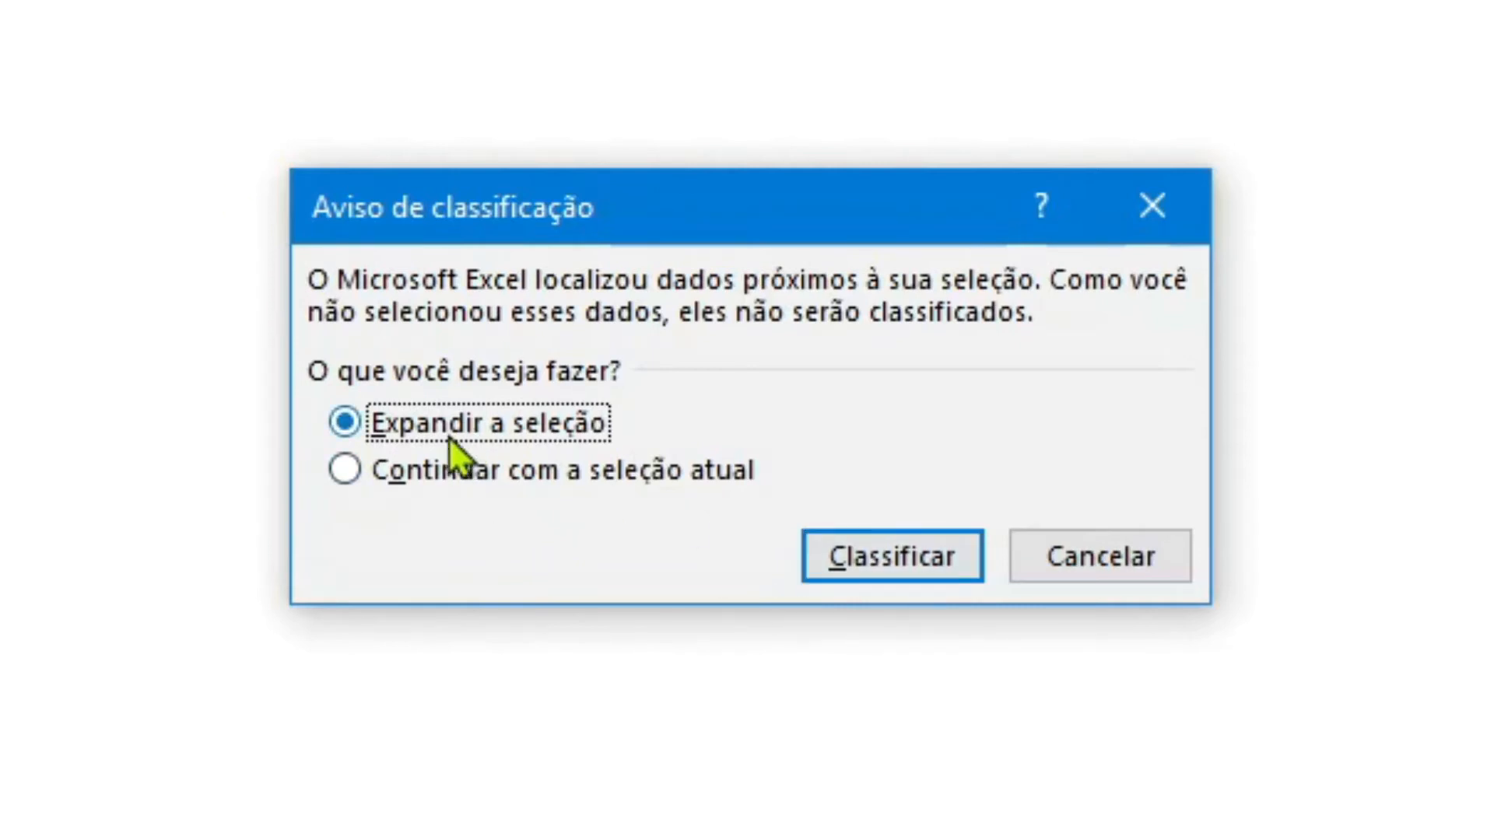
left_click(409, 476)
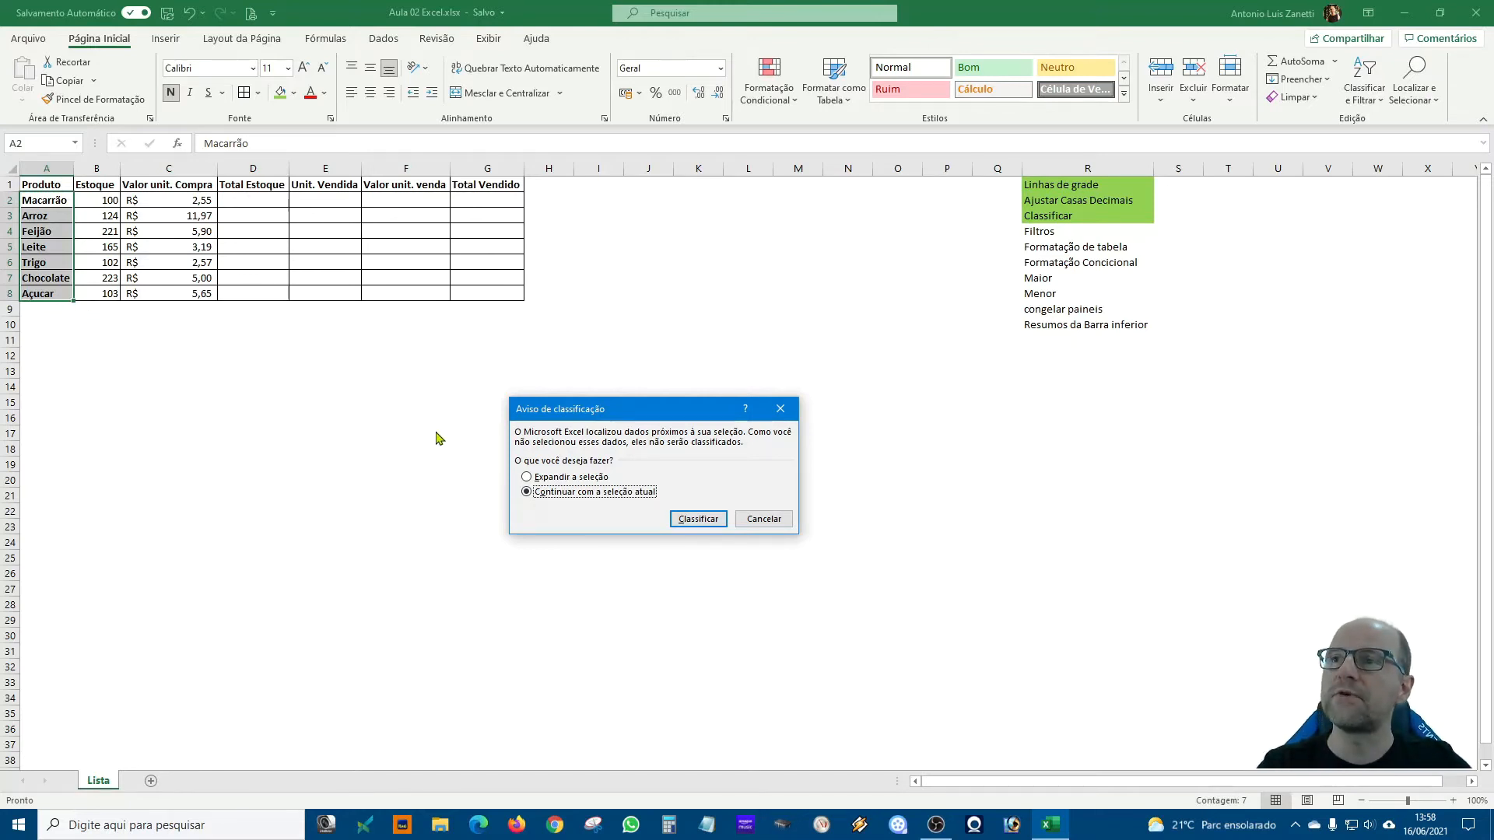
left_click(550, 479)
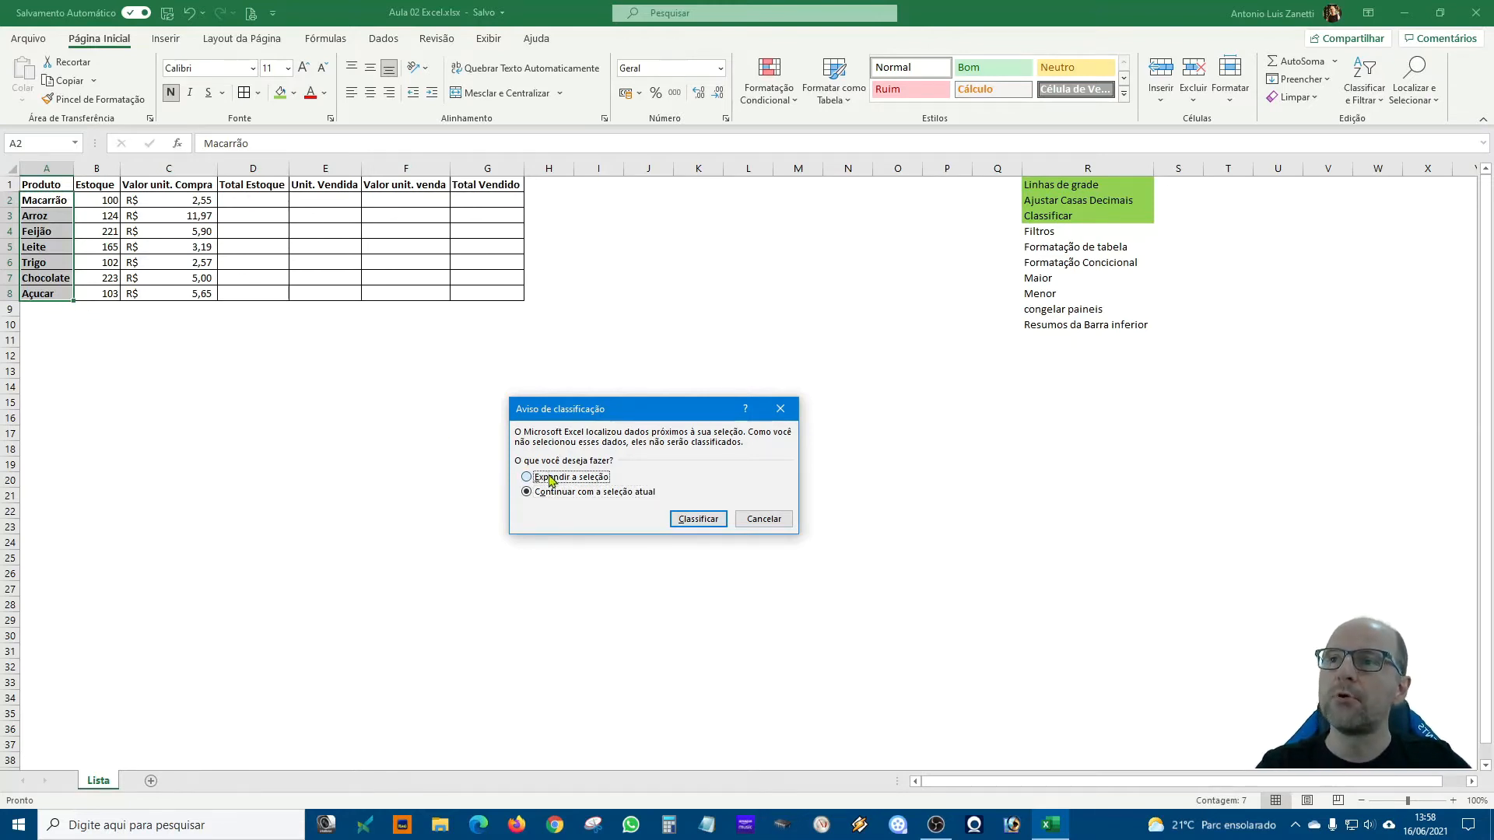
left_click(705, 520)
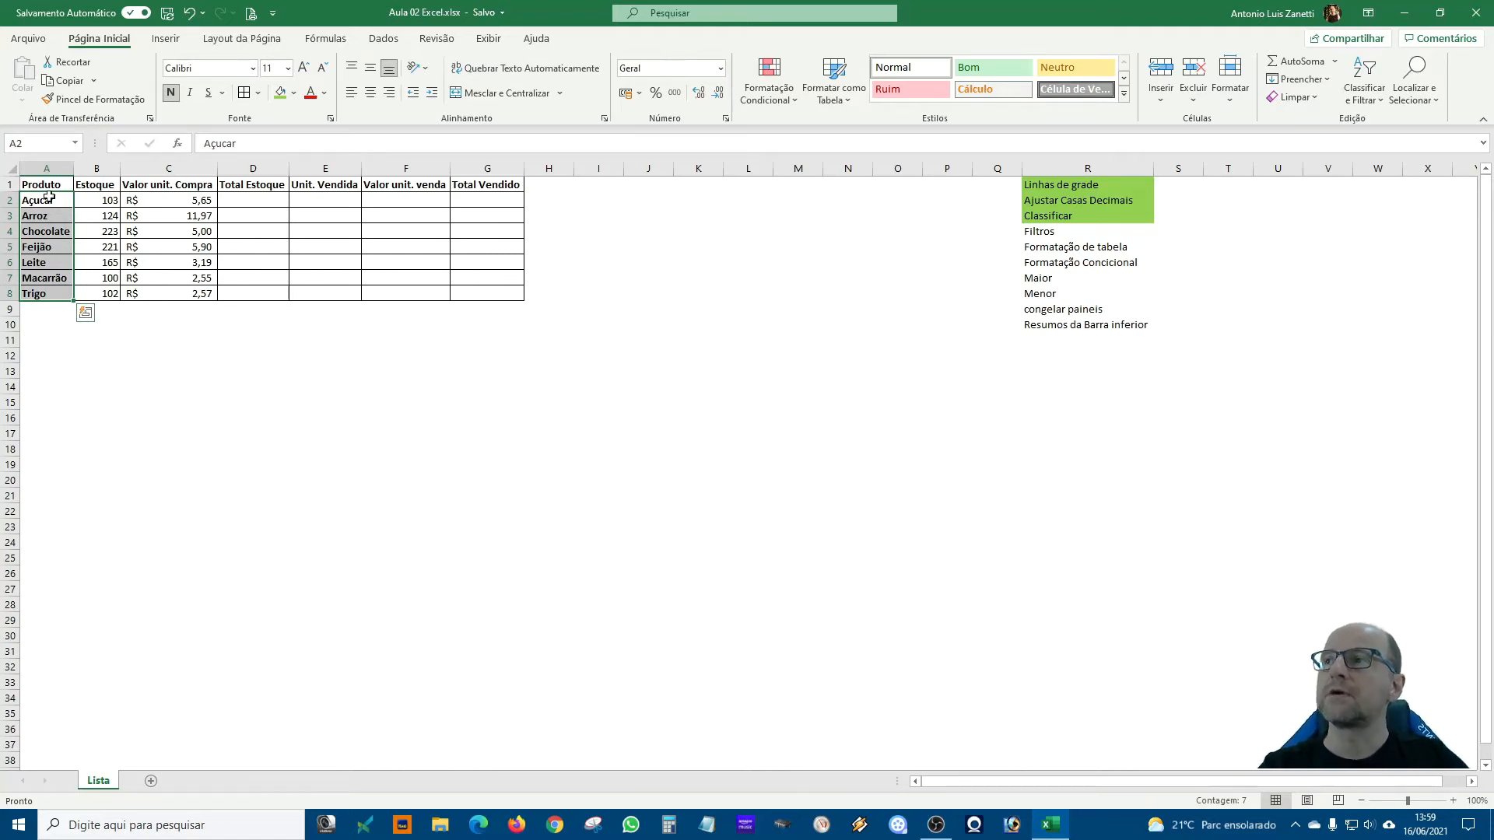
left_click(1364, 87)
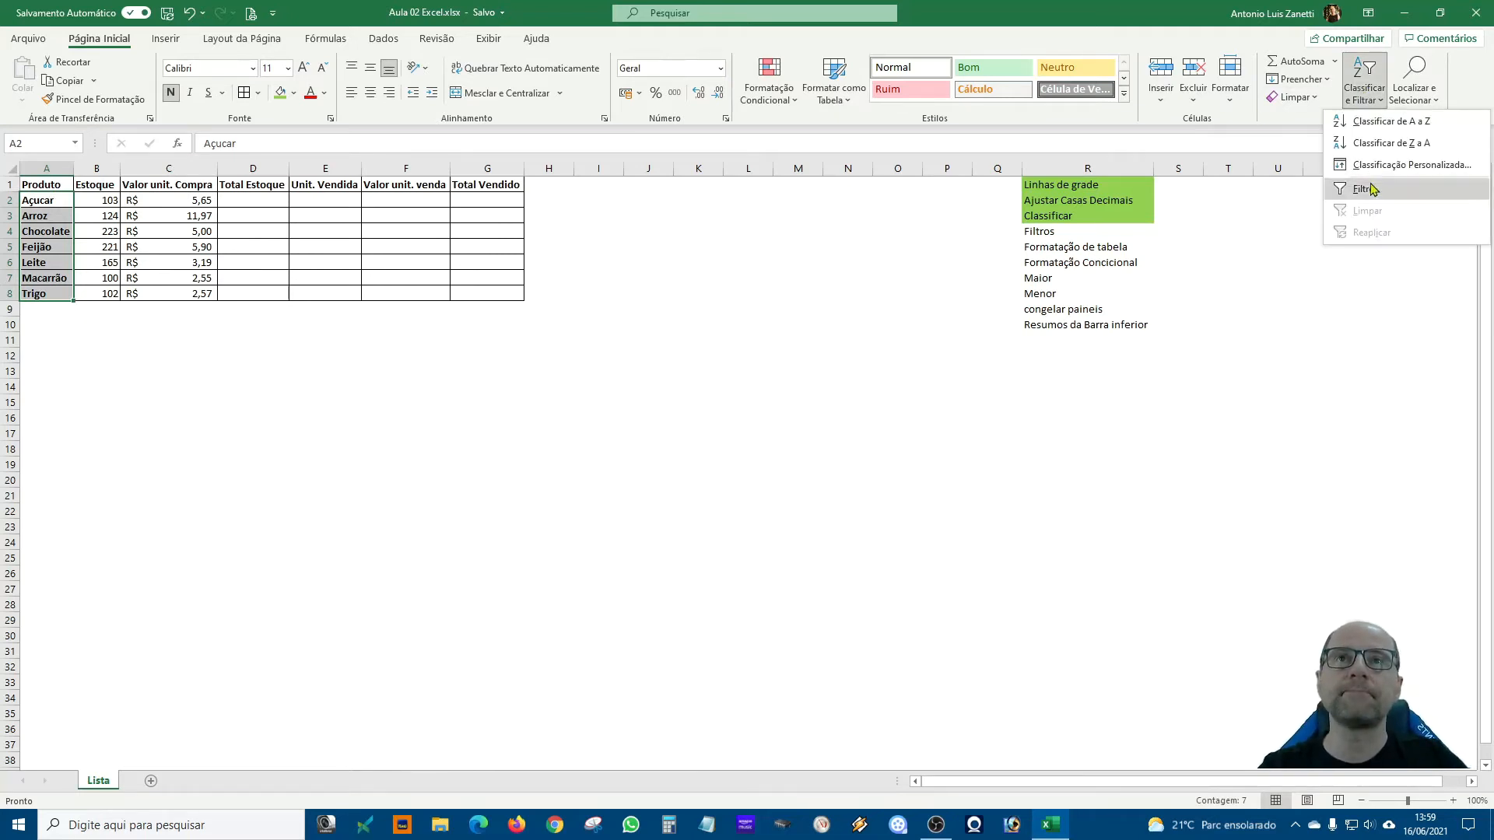
left_click(1378, 125)
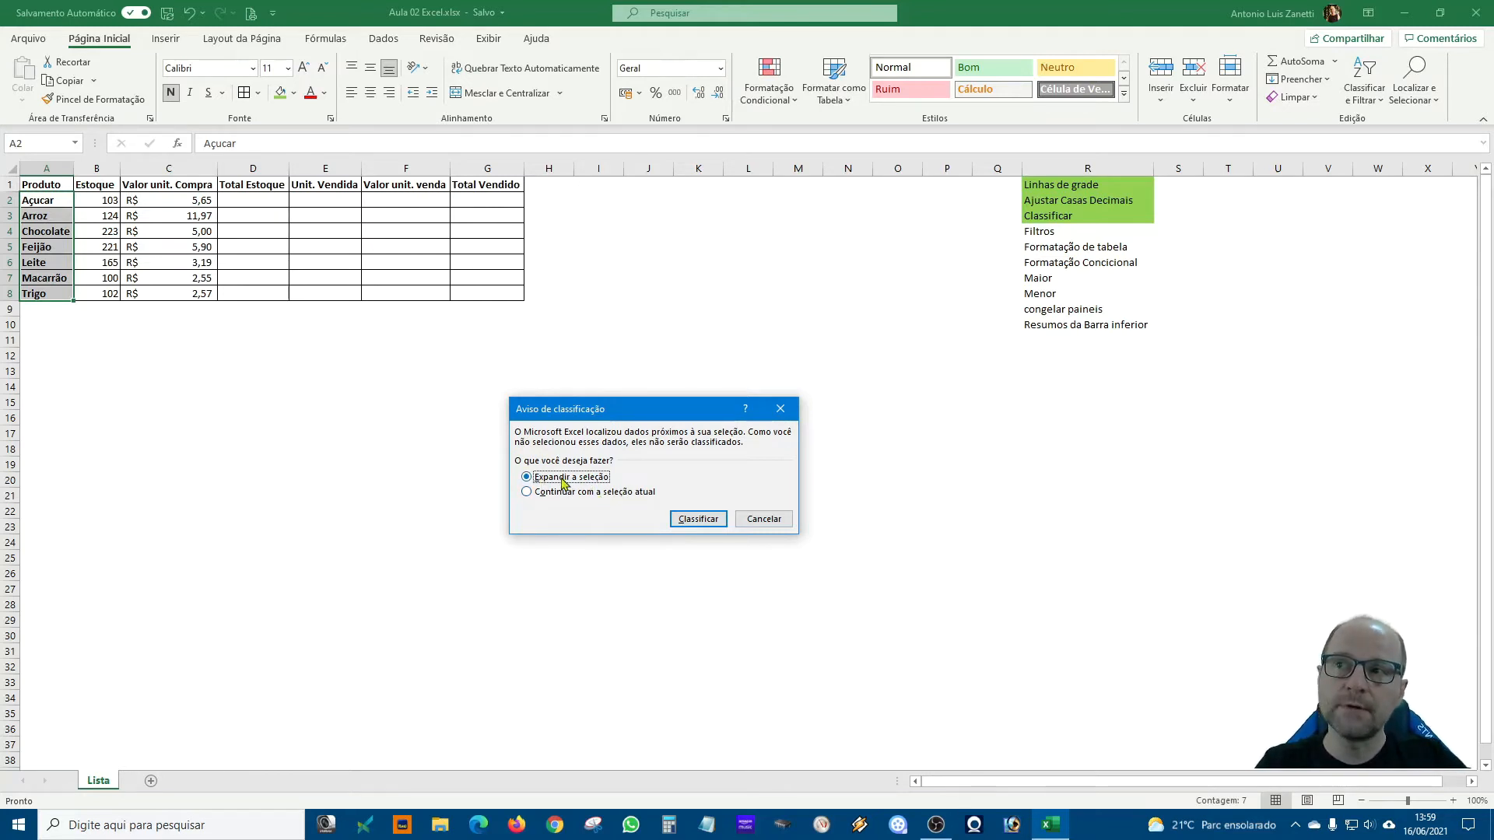
left_click(770, 523)
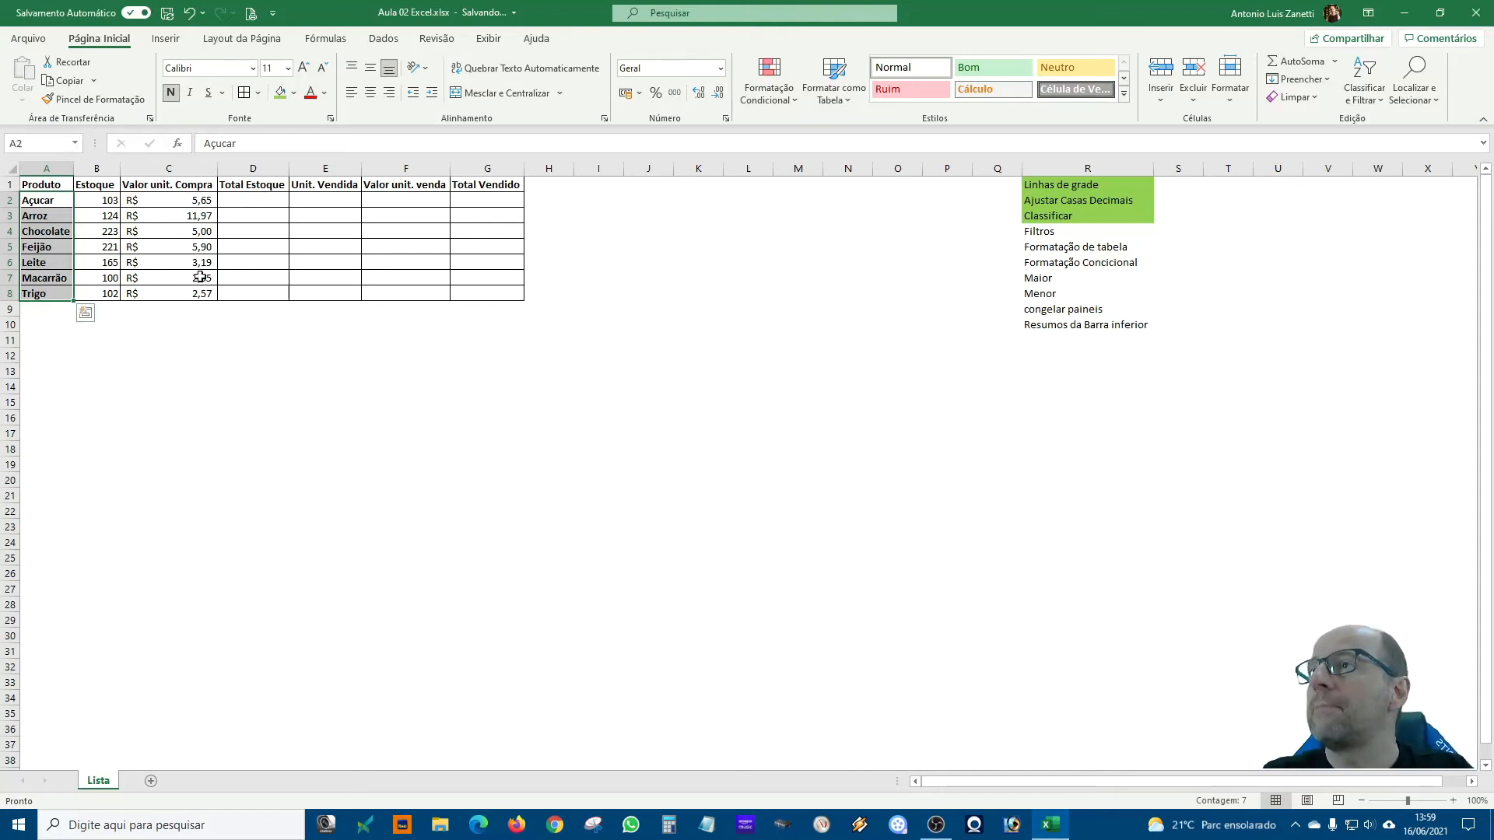
left_click(56, 185)
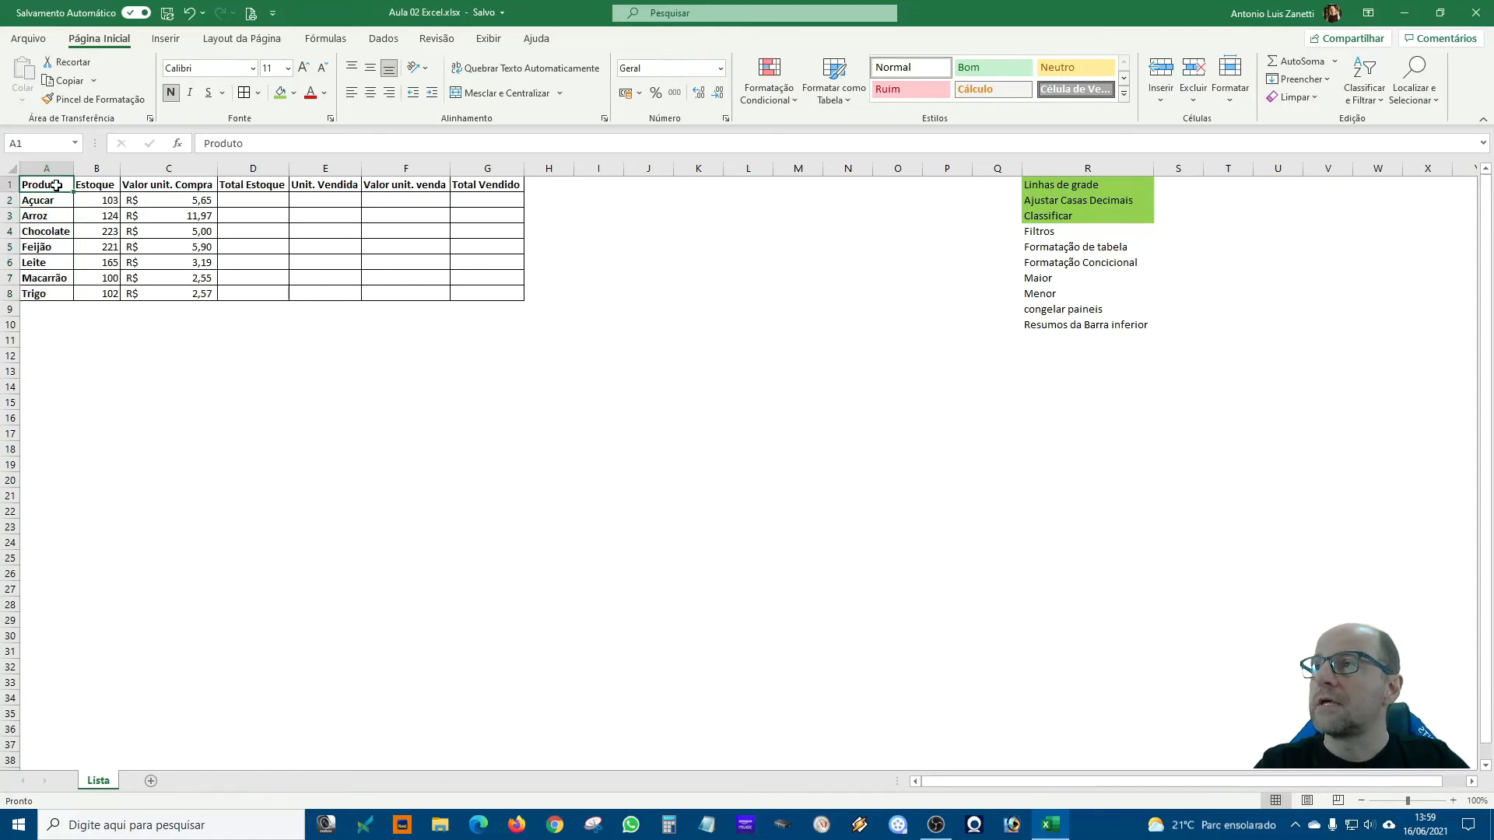
left_click_drag(56, 185, 448, 189)
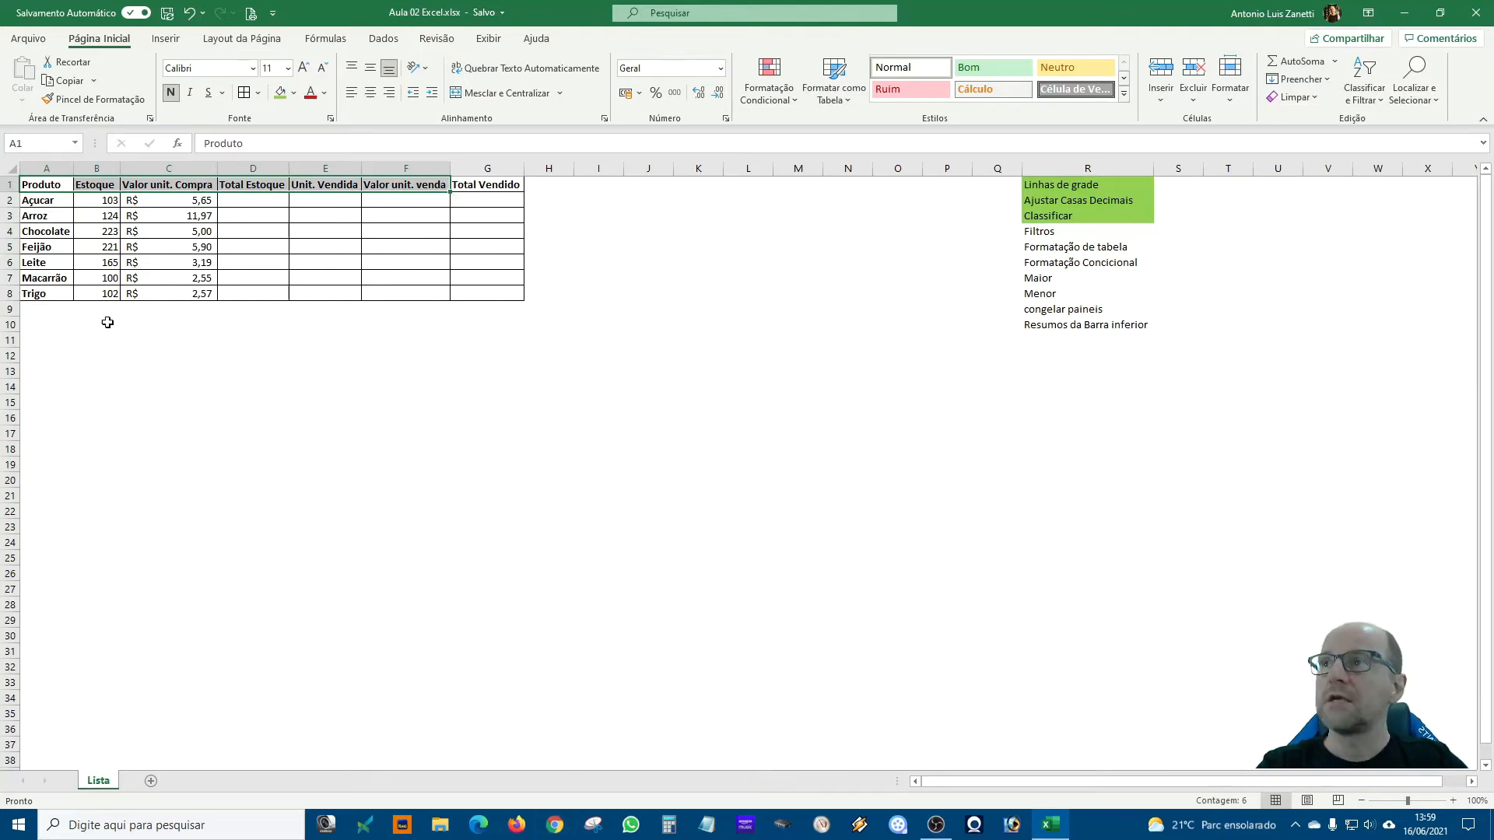
left_click(126, 188)
mouse_move(47, 182)
left_mouse_down()
mouse_move(508, 179)
mouse_move(194, 202)
mouse_move(39, 189)
left_mouse_up()
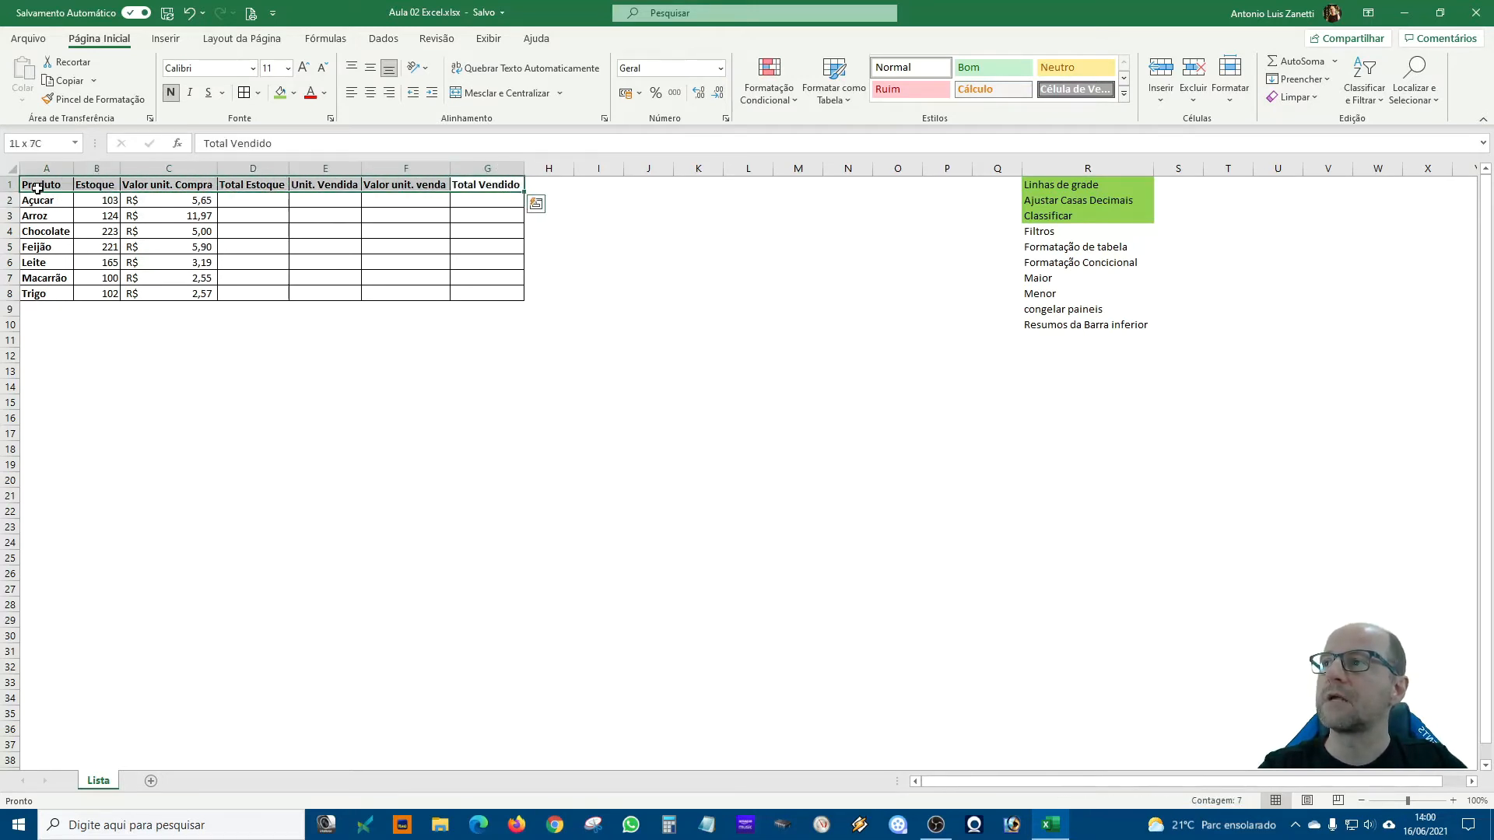
- Split the window into panes at cell K21 and move the horizontal divider up to just below header row 1
left_click(710, 494)
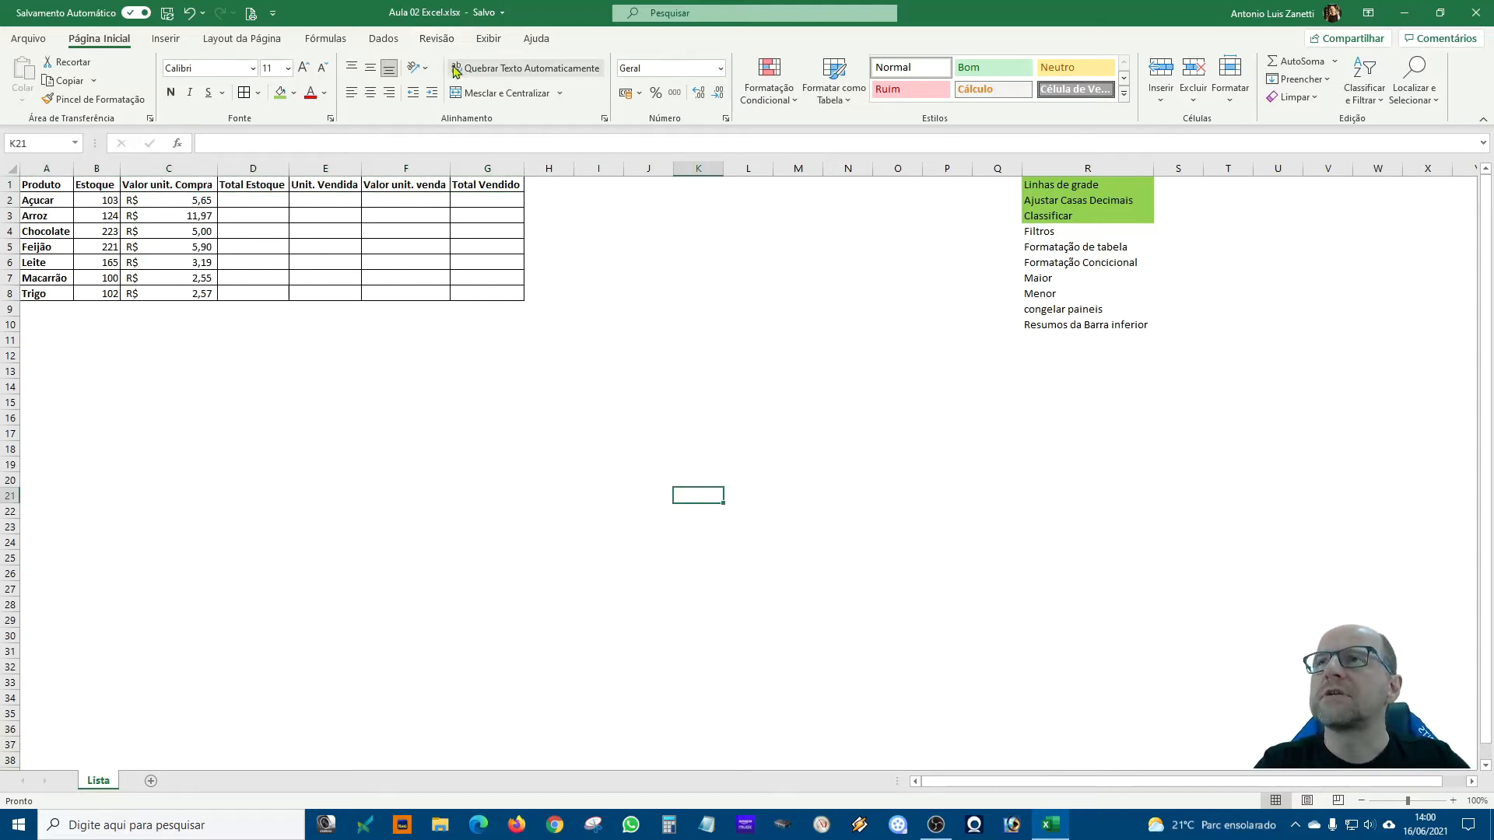
scroll(469, 77, "down", 1)
scroll(469, 81, "down", 1)
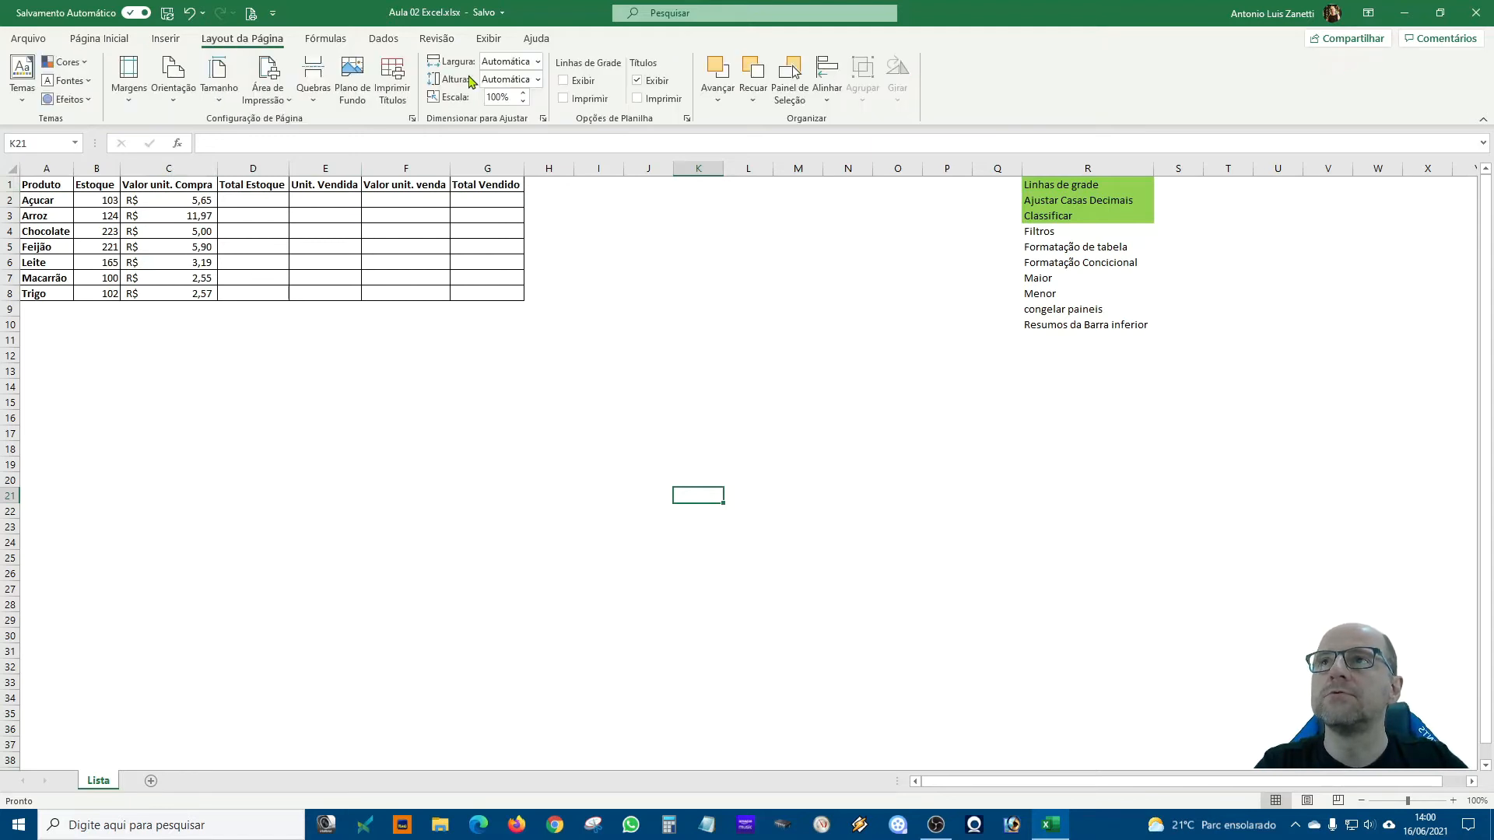
scroll(471, 81, "down", 1)
scroll(470, 80, "down", 1)
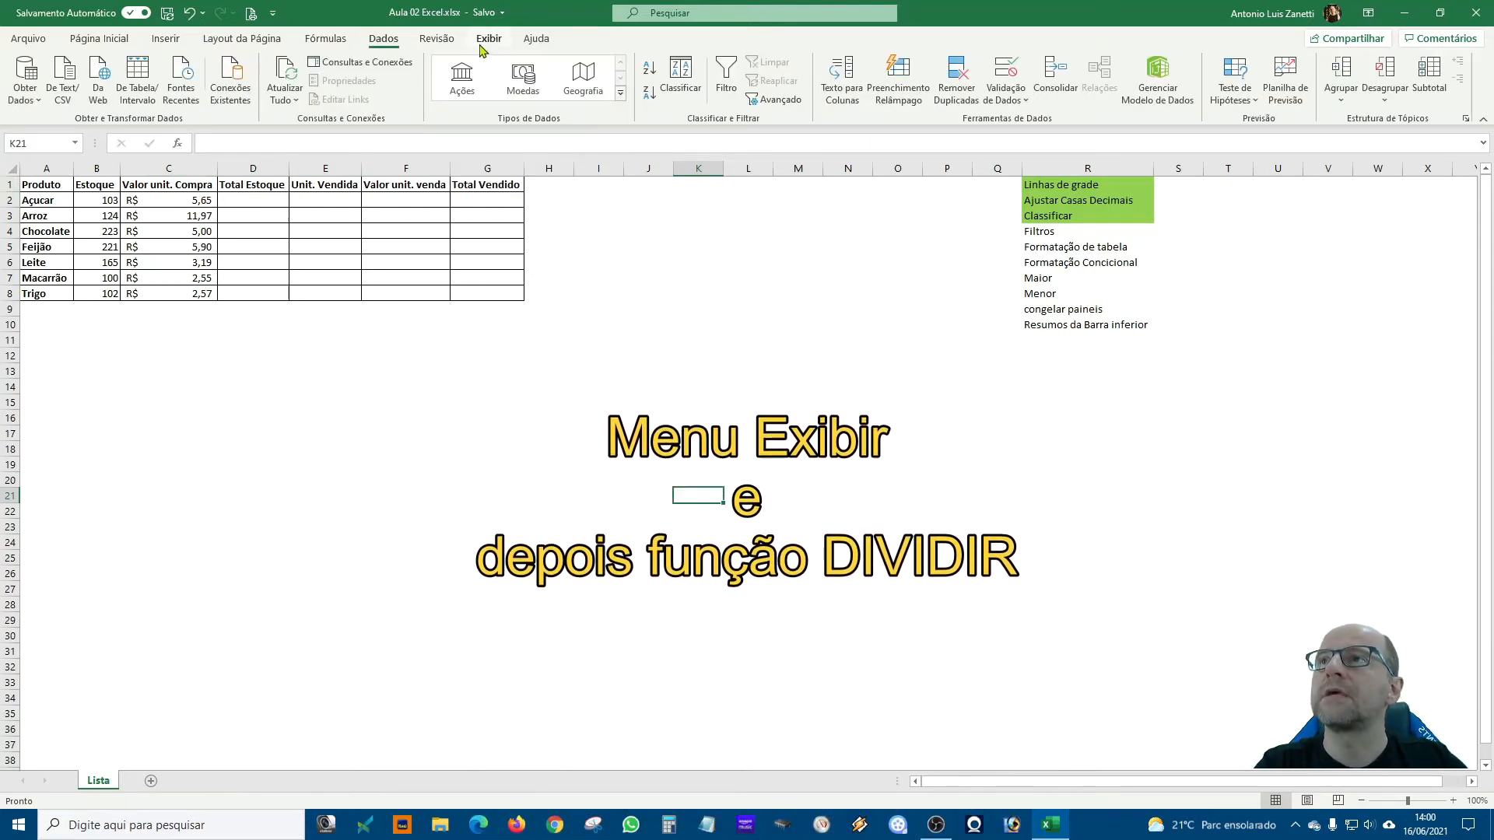
left_click(434, 40)
scroll(507, 80, "up", 1)
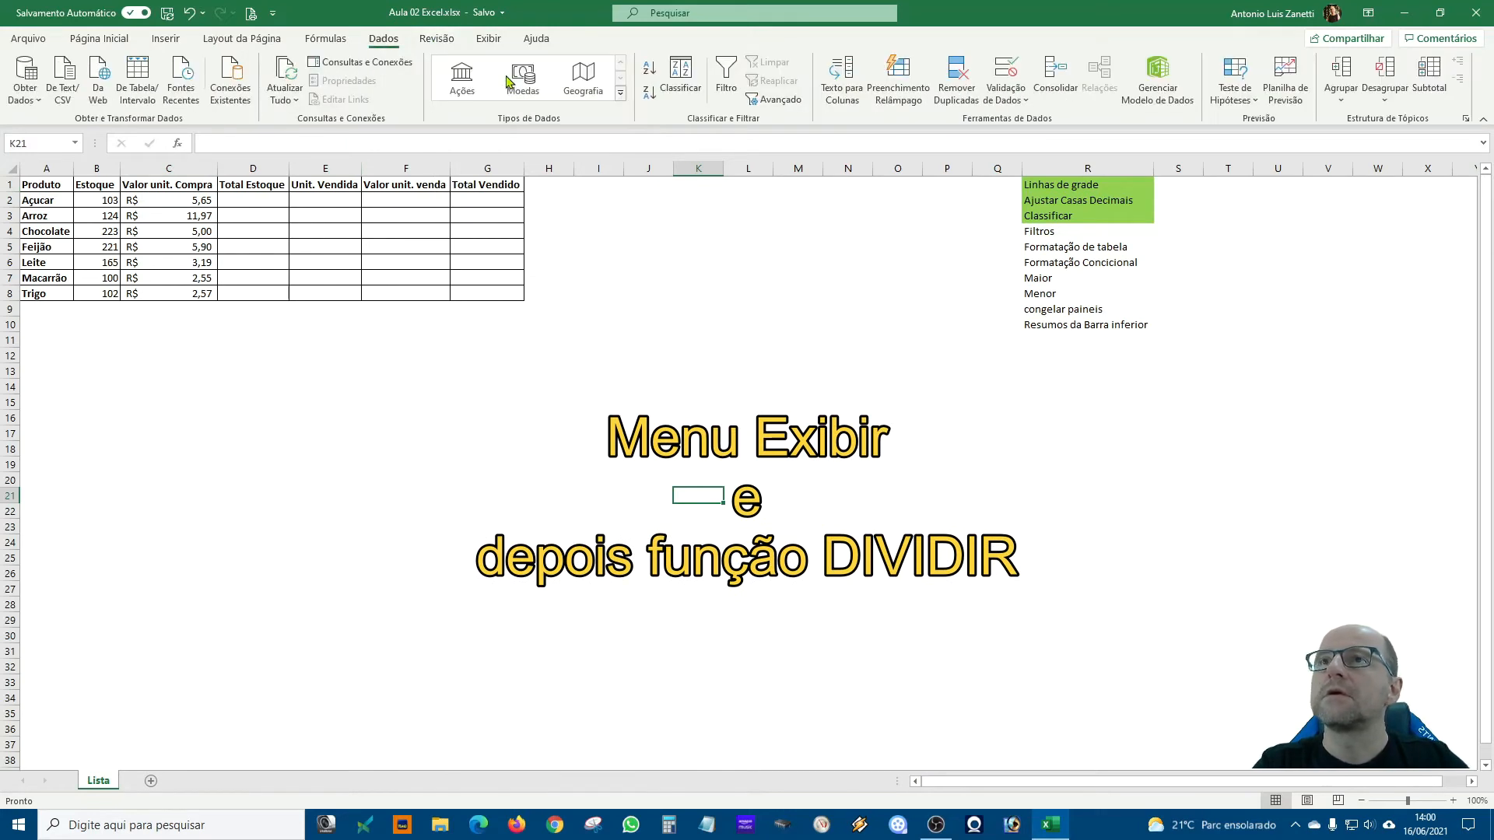
scroll(507, 81, "down", 2)
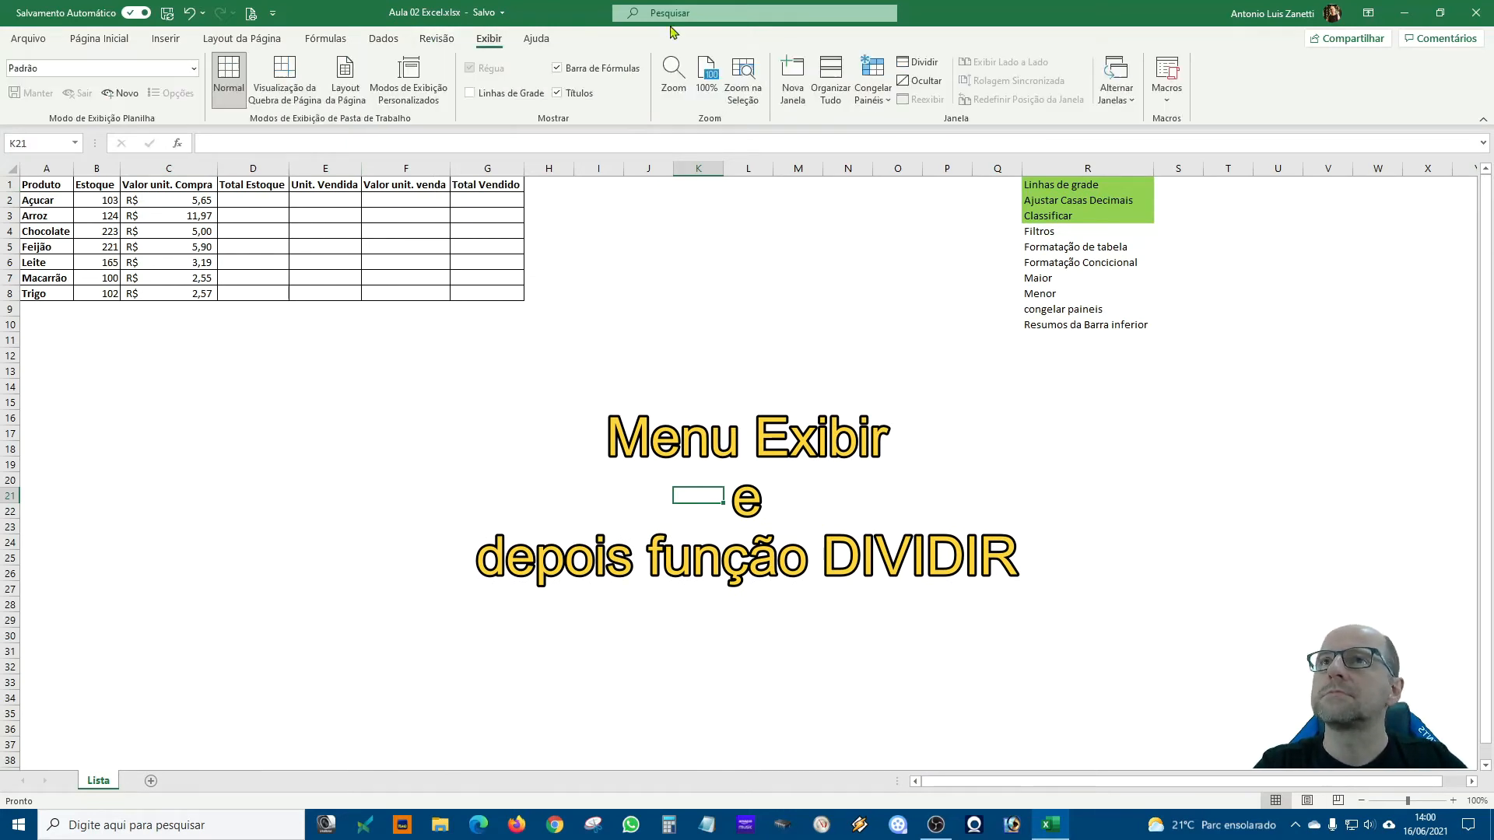
left_click(919, 67)
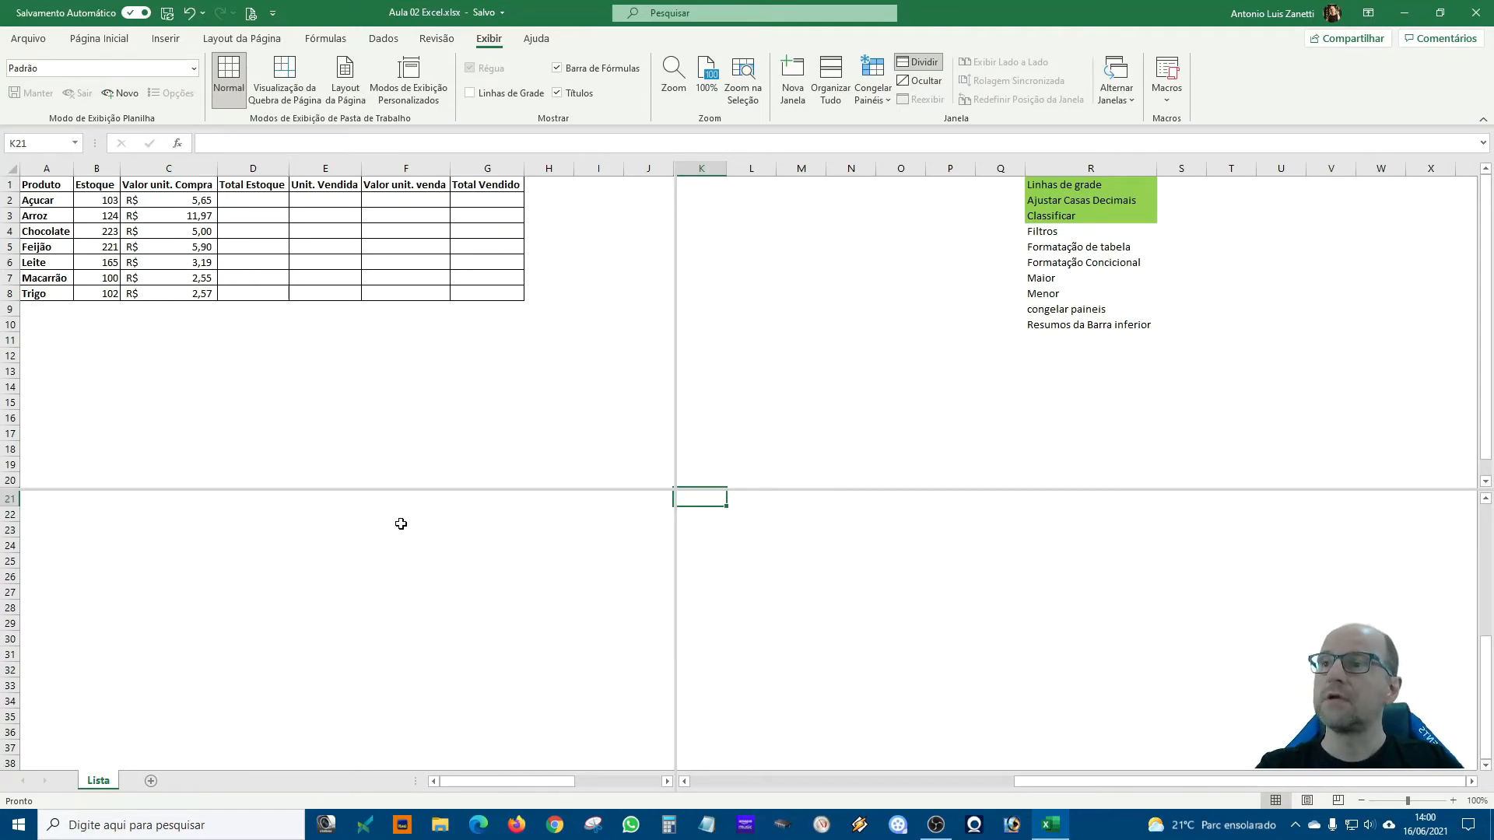
left_click_drag(398, 488, 371, 193)
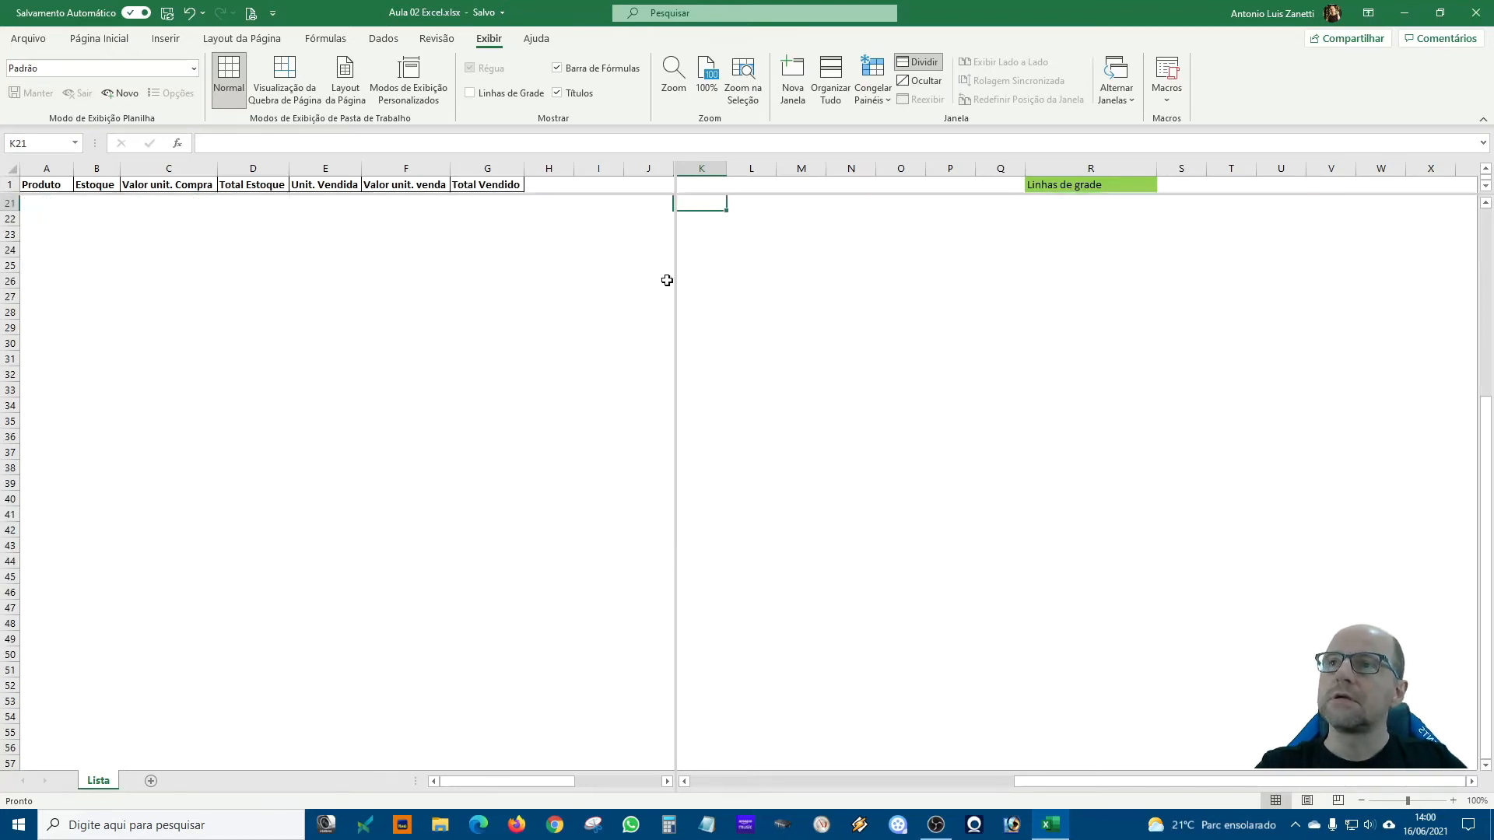
- Move the vertical split divider to just after column A and freeze the panes with header row 1 and the product column fixed
left_click_drag(677, 285, 70, 288)
scroll(556, 462, "up", 7)
left_click_drag(572, 784, 103, 690)
scroll(526, 530, "down", 2)
scroll(526, 530, "up", 2)
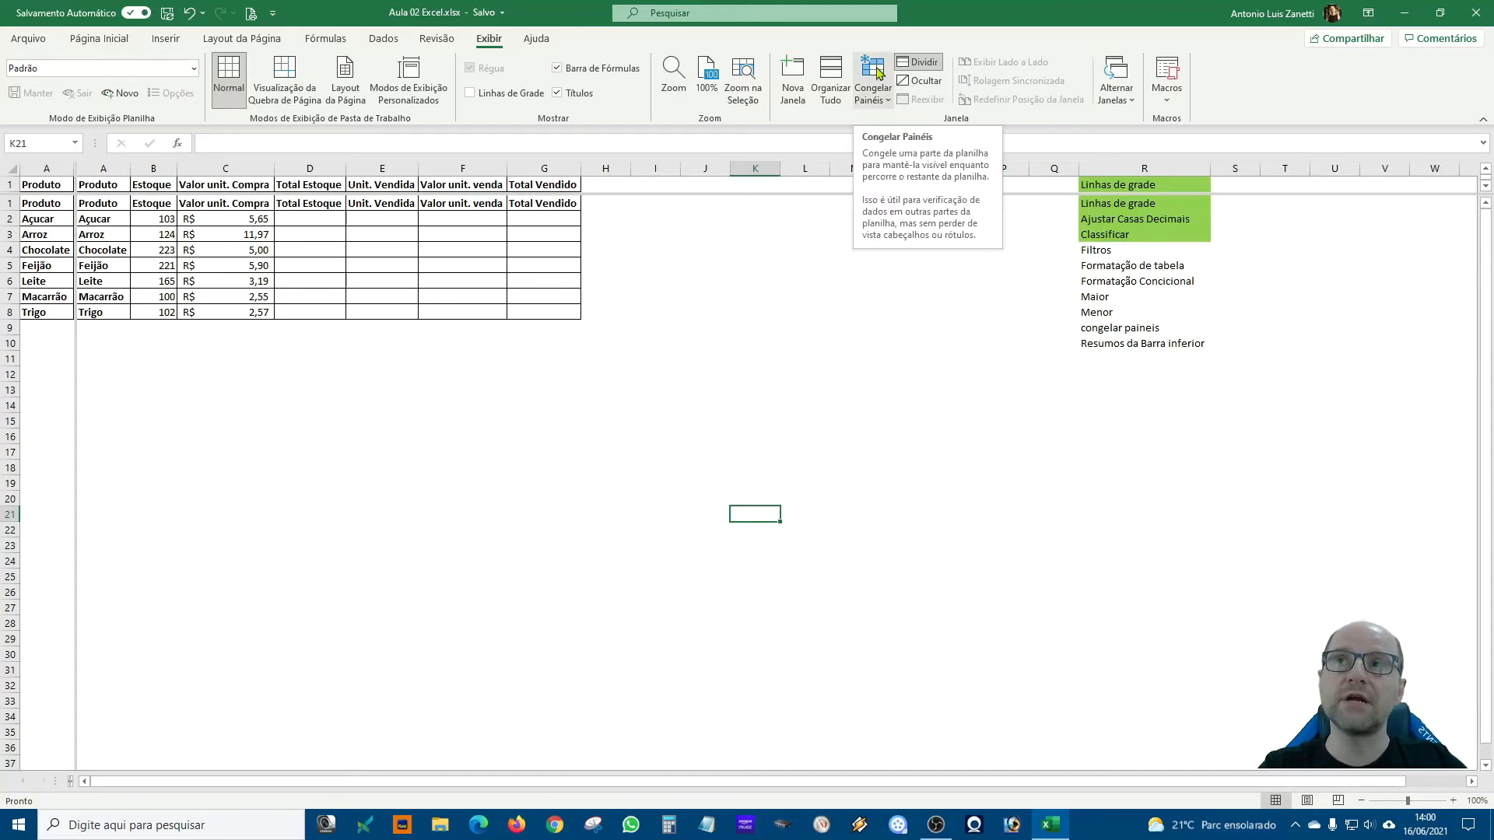
left_click(877, 98)
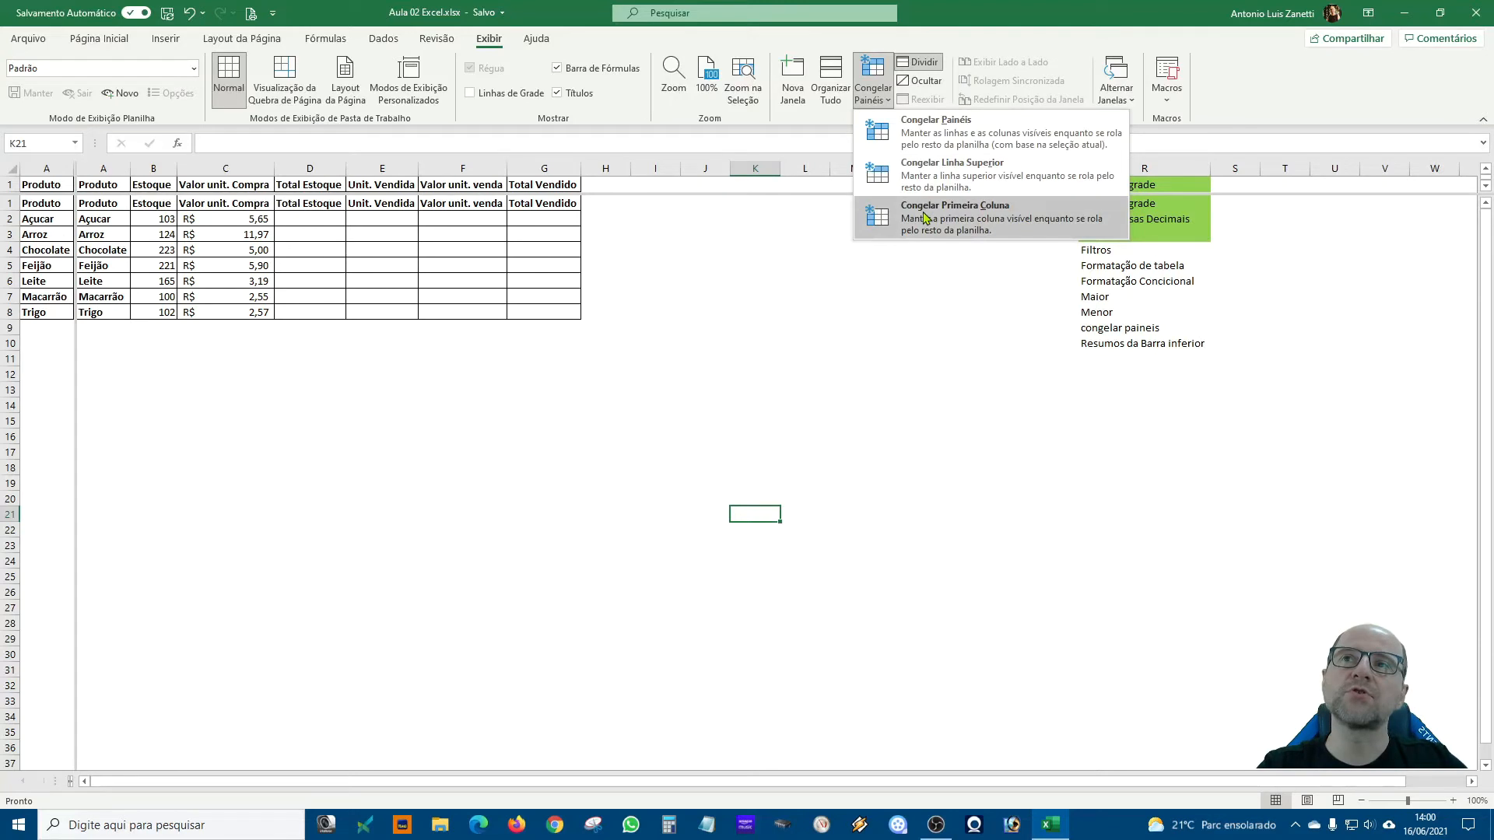
left_click(938, 141)
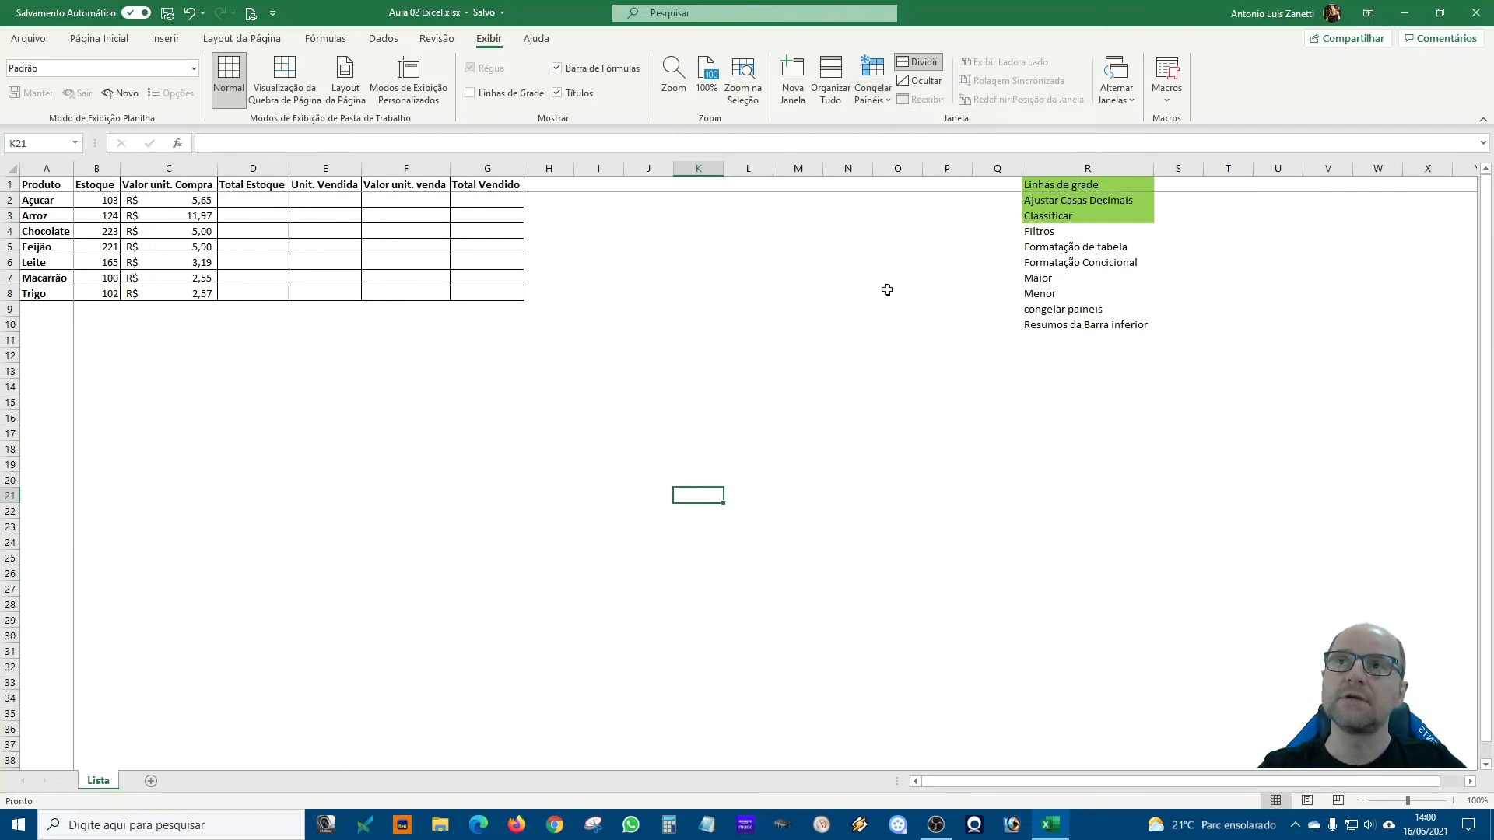
left_click(828, 388)
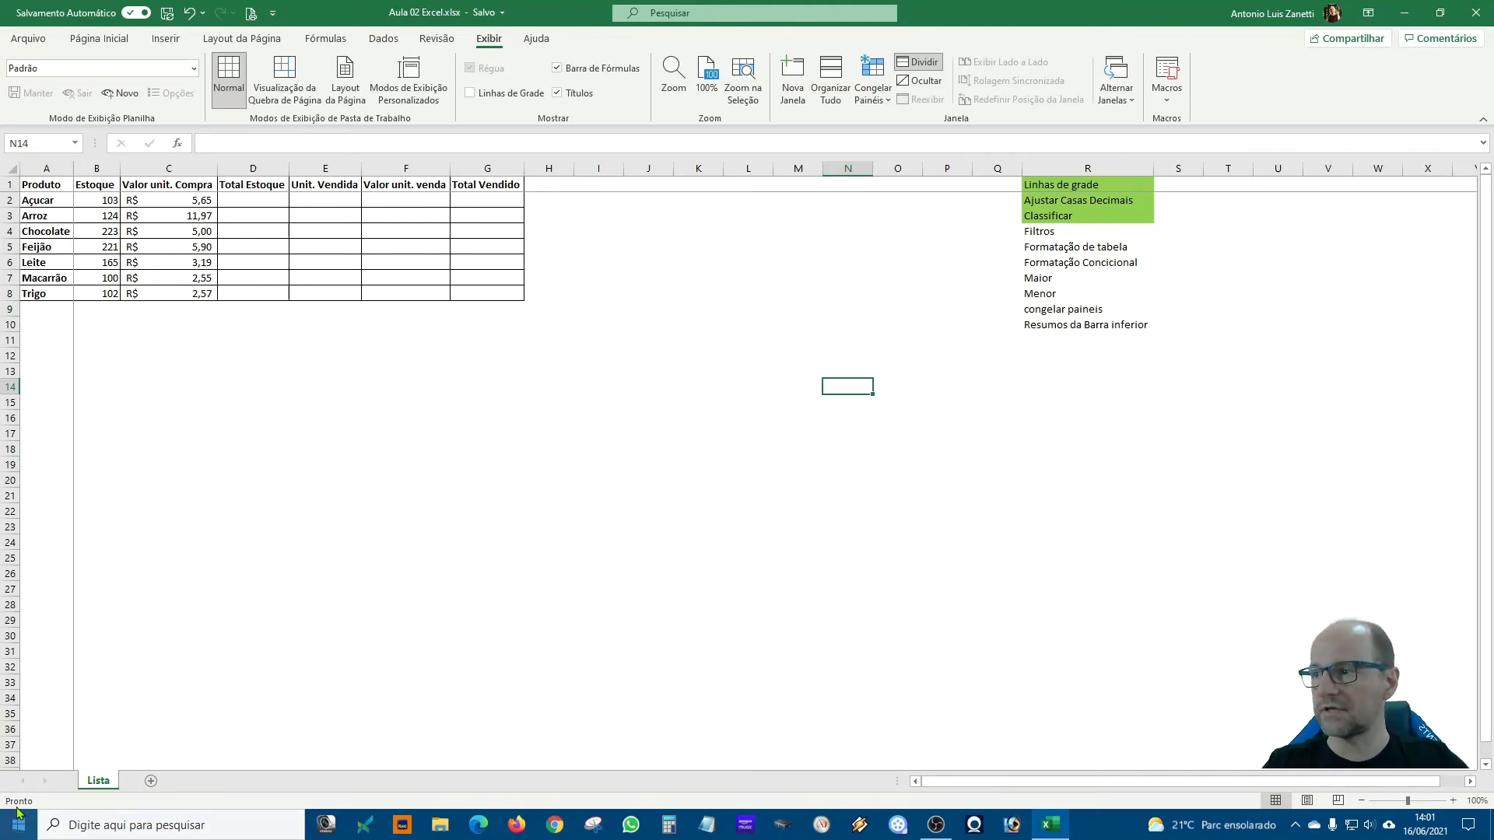
- Scroll through the sheet vertically and horizontally to check how header row 1 and product column A behave while frozen
scroll(379, 557, "down", 1)
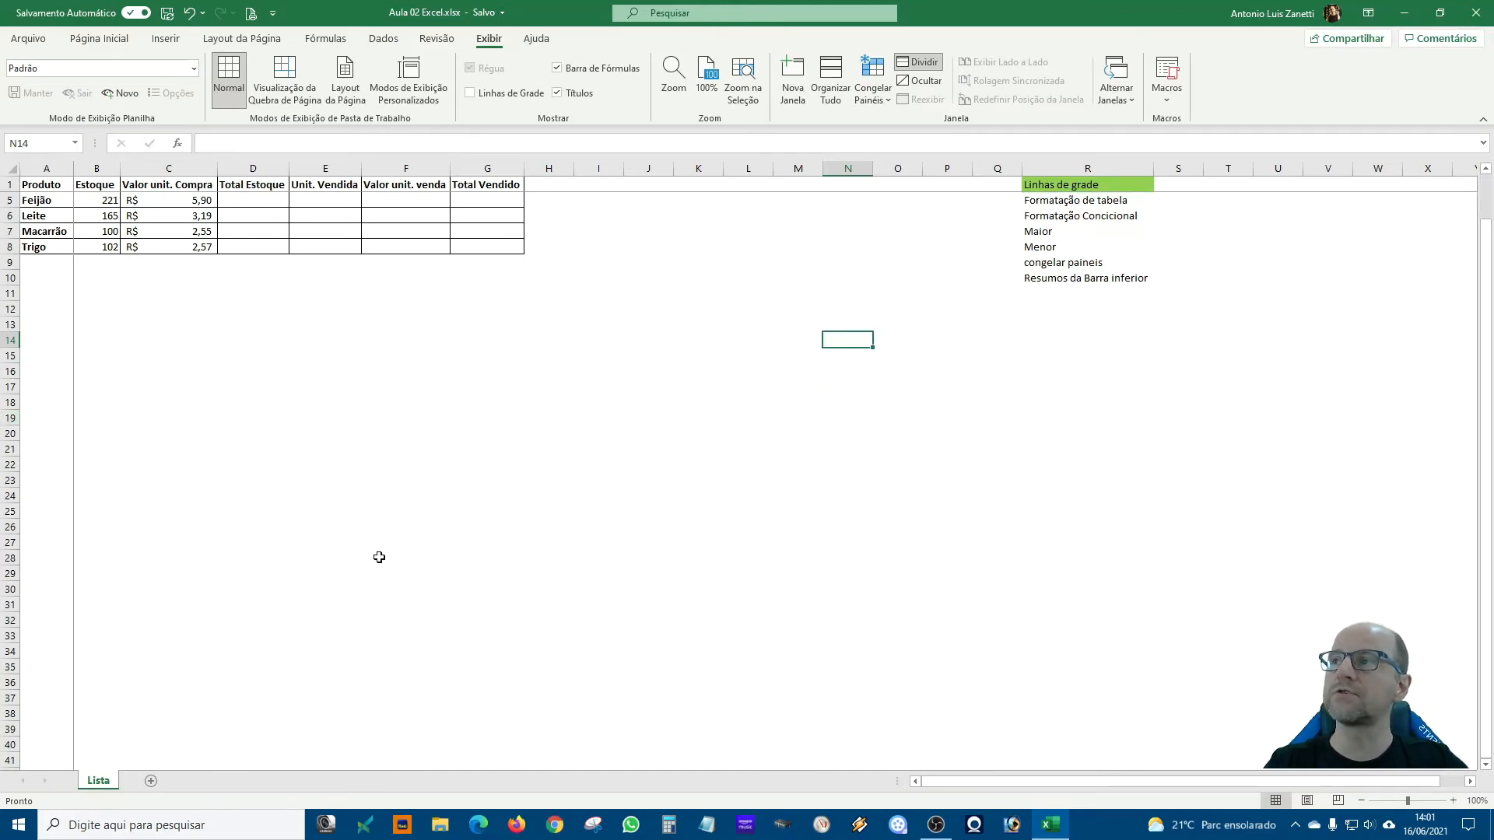
scroll(379, 557, "down", 1)
scroll(379, 557, "down", 1)
scroll(379, 557, "up", 3)
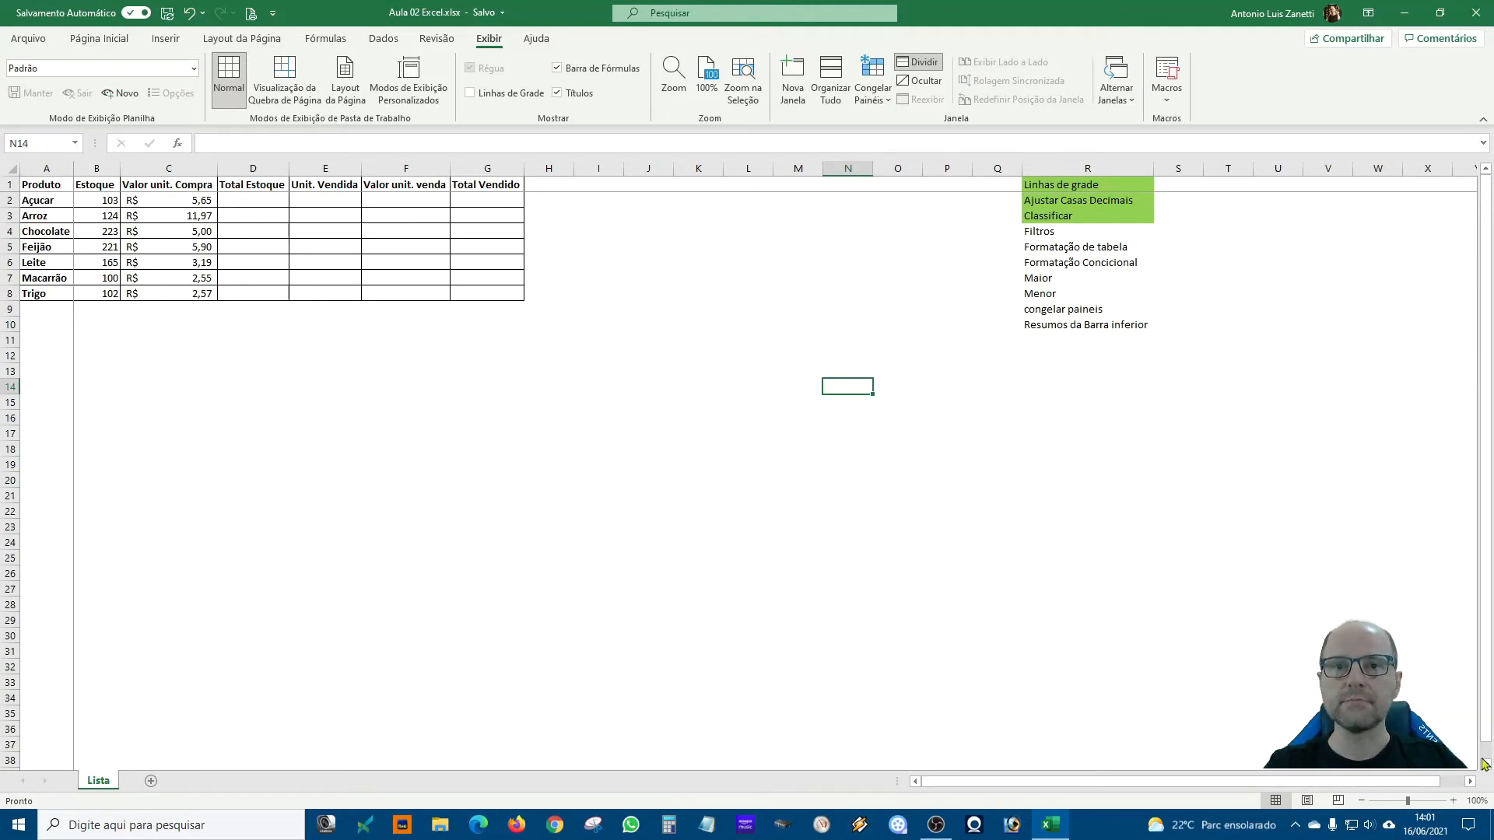
left_click_drag(1473, 783, 1473, 783)
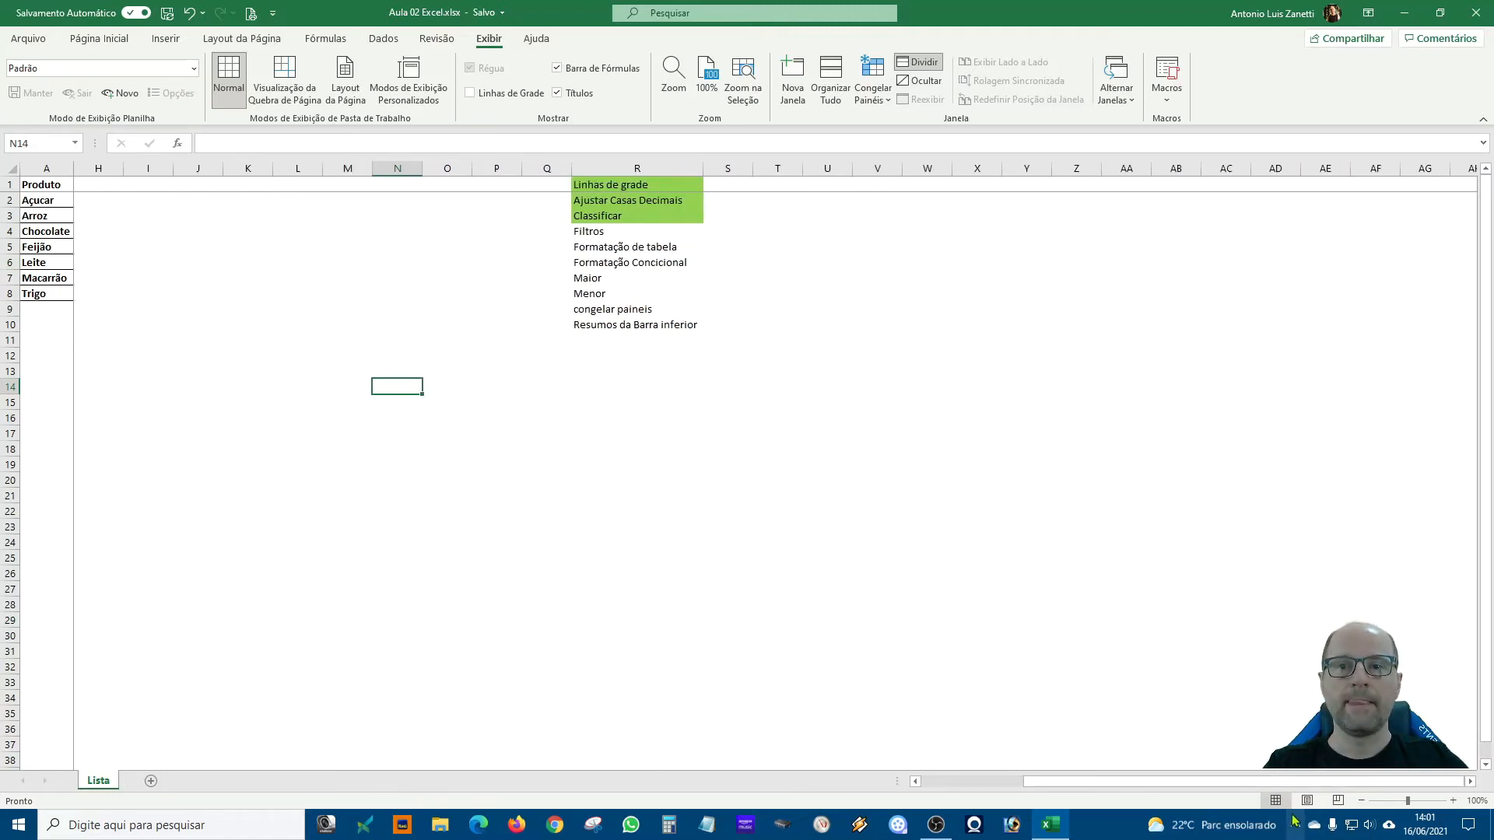
left_click_drag(917, 782, 917, 783)
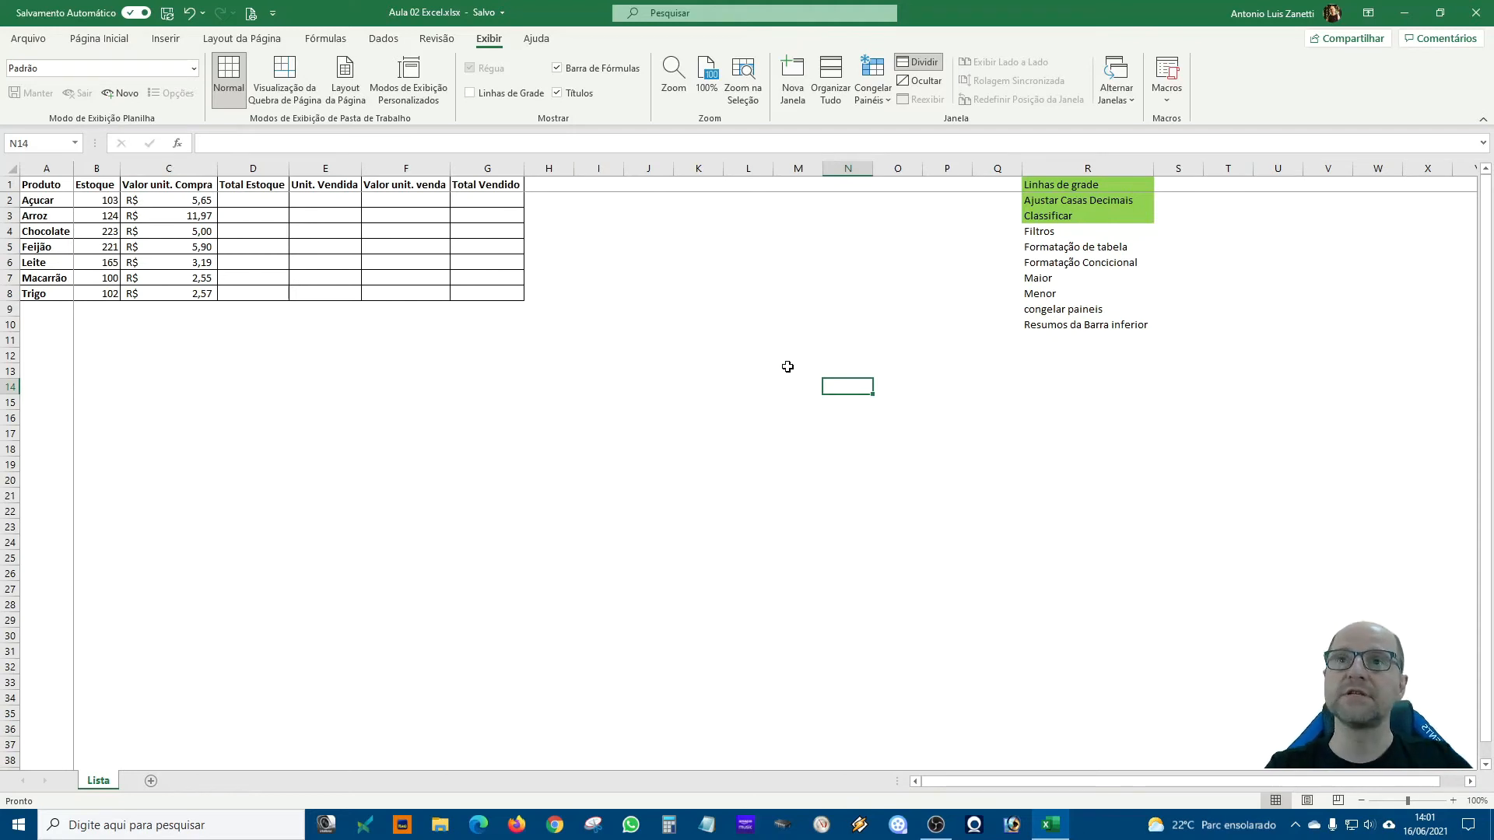
- Fill the topic cell R9, congelar paineis, with the same green as the finished topics
left_click(1063, 310)
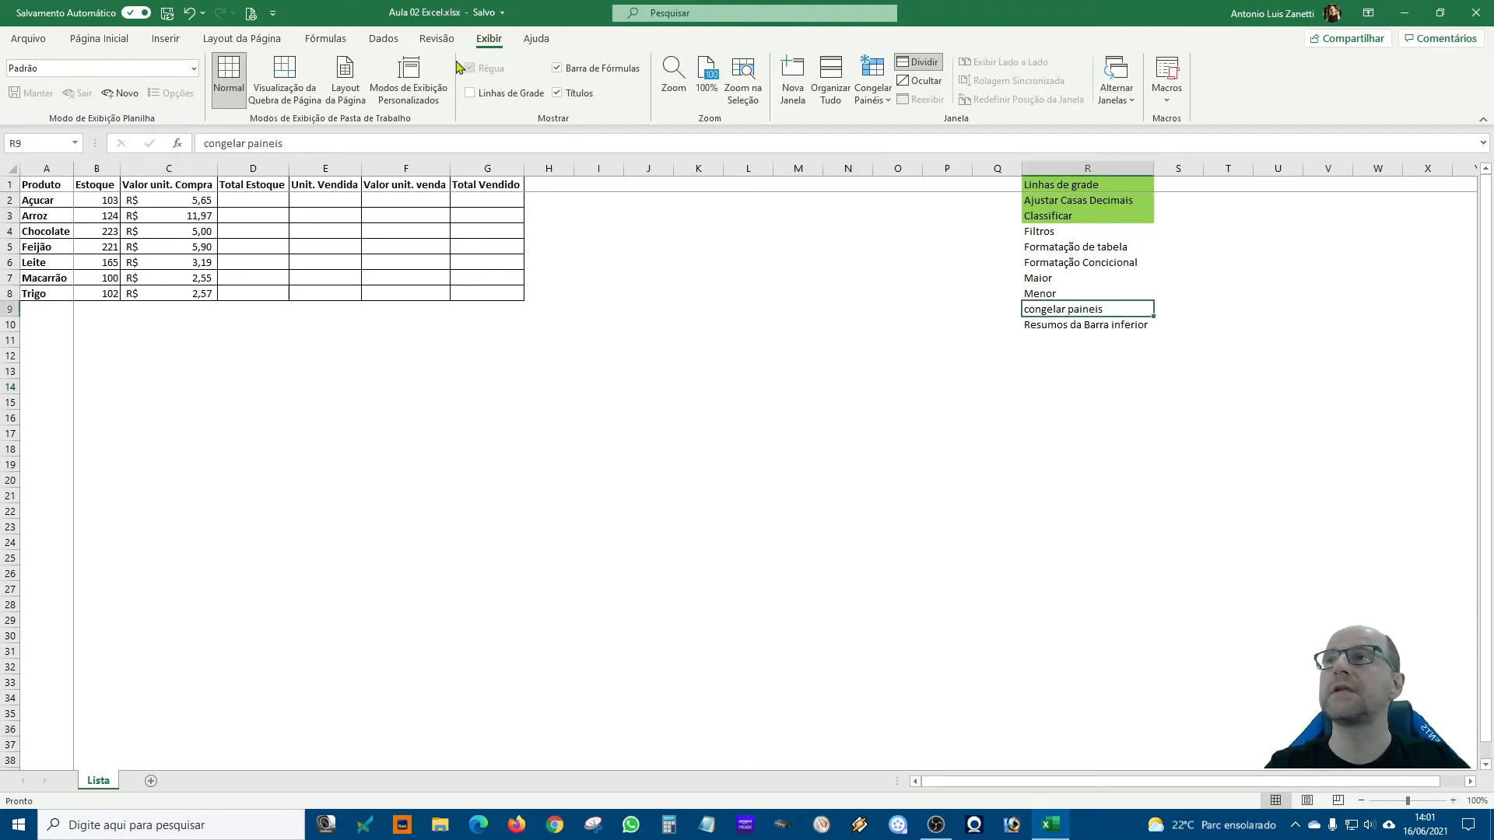
left_click(166, 41)
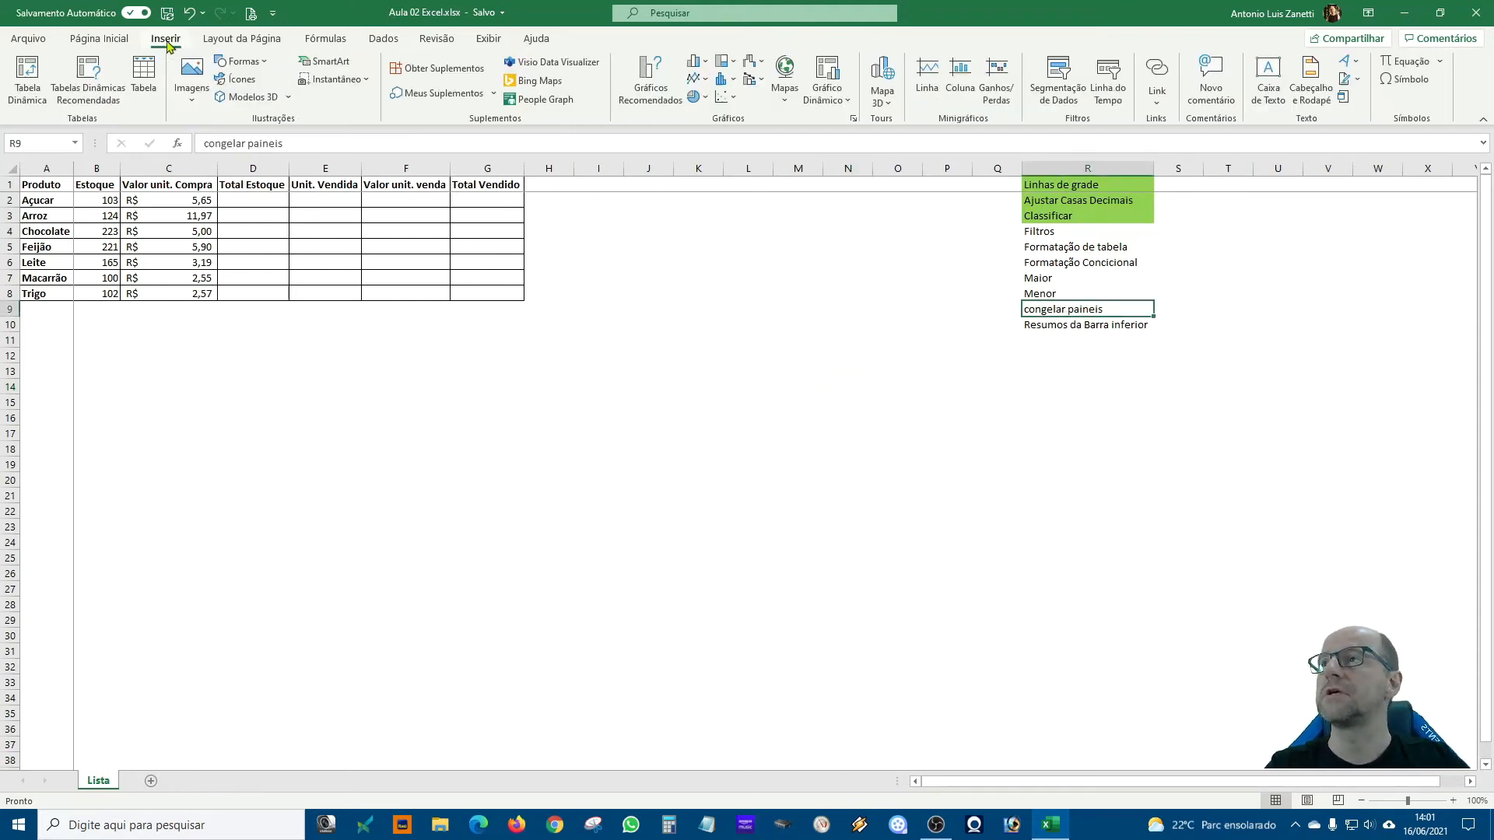
left_click(109, 41)
left_click(281, 95)
left_click(992, 511)
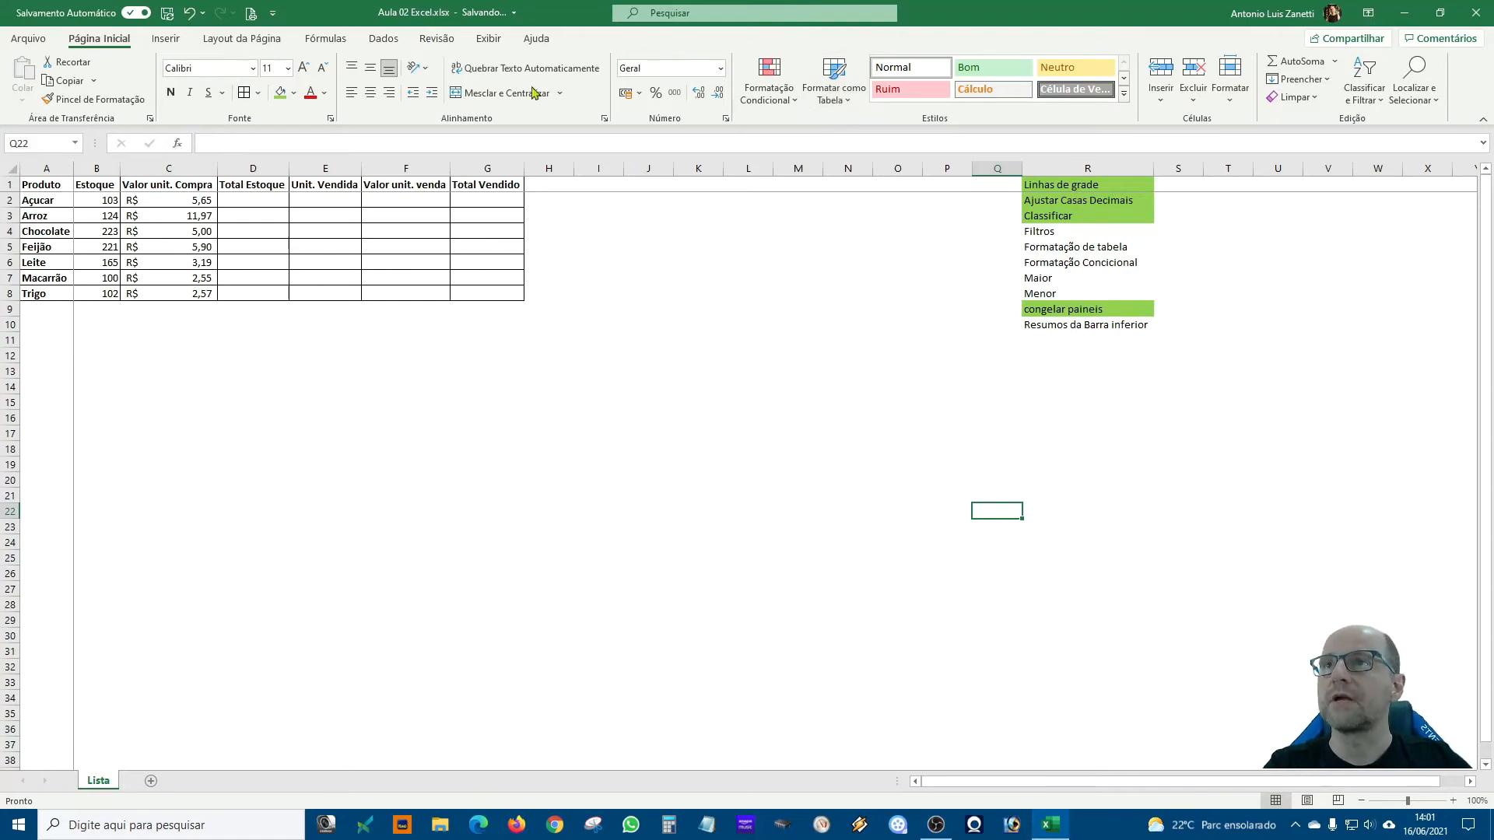
- Unfreeze the panes that hold header row 1 and column A
scroll(675, 110, "down", 1)
scroll(675, 110, "down", 3)
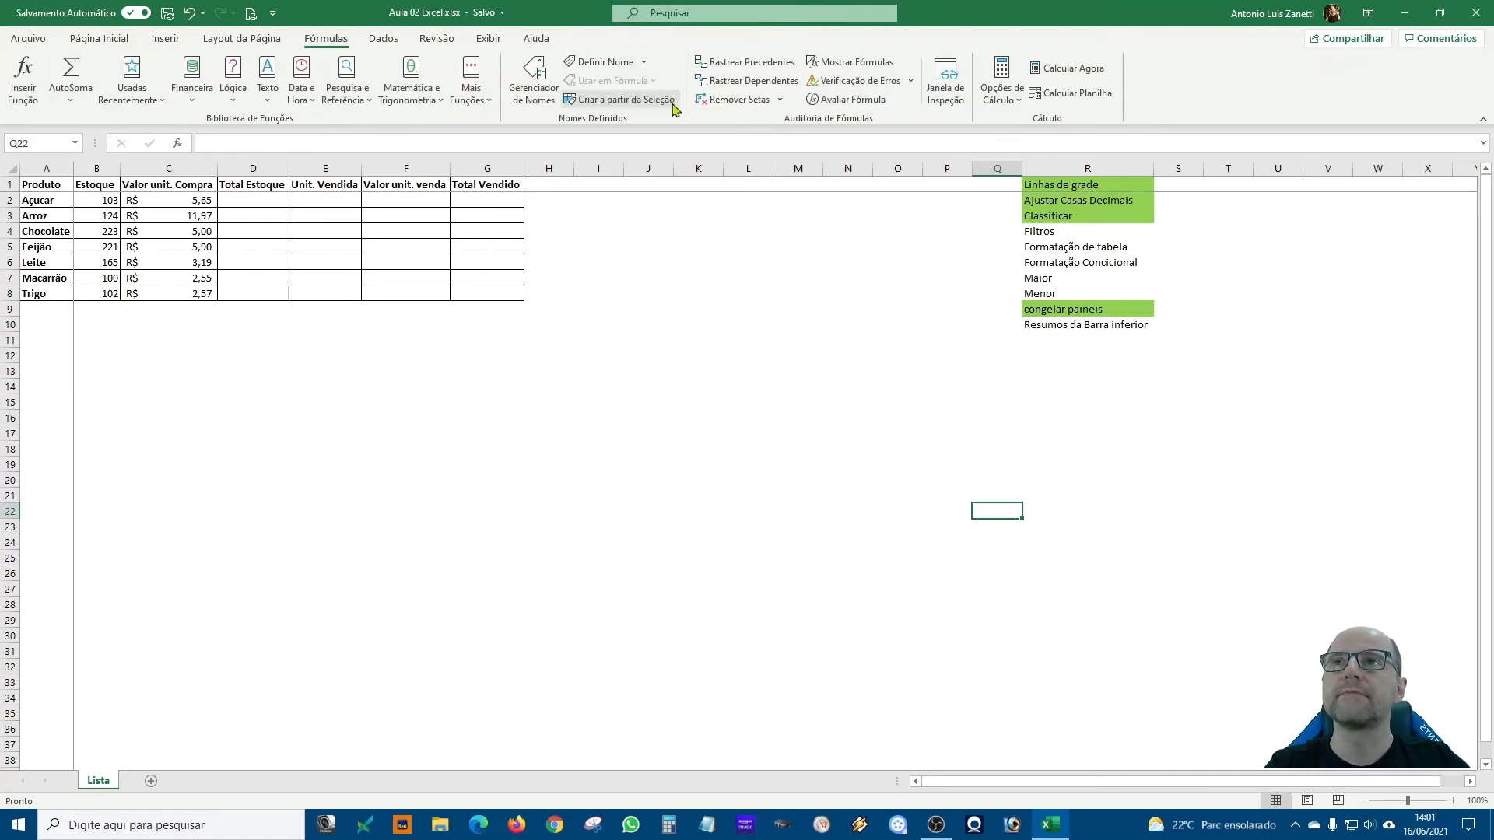
scroll(815, 92, "down", 2)
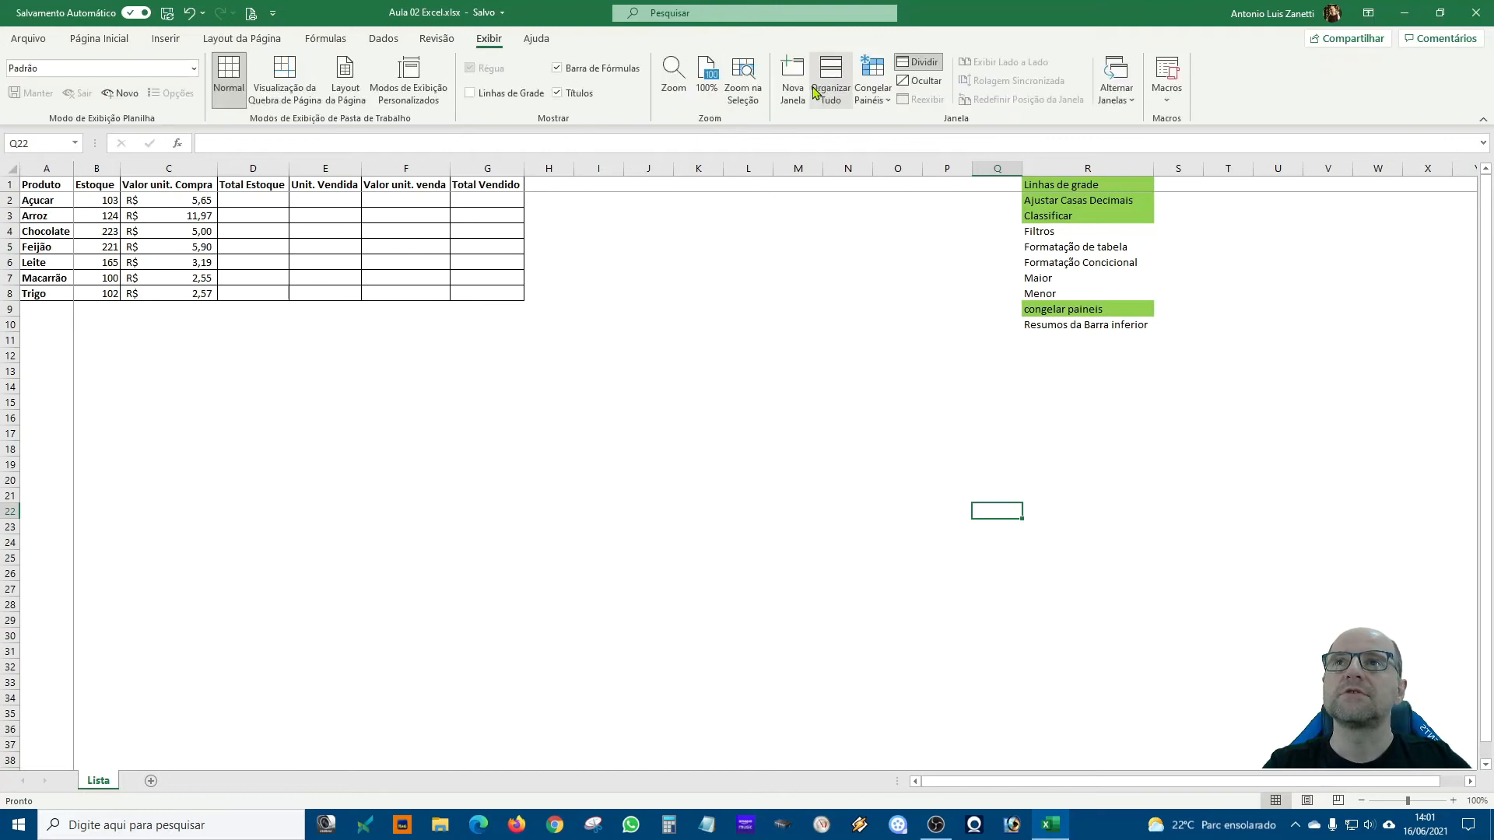
left_click(877, 94)
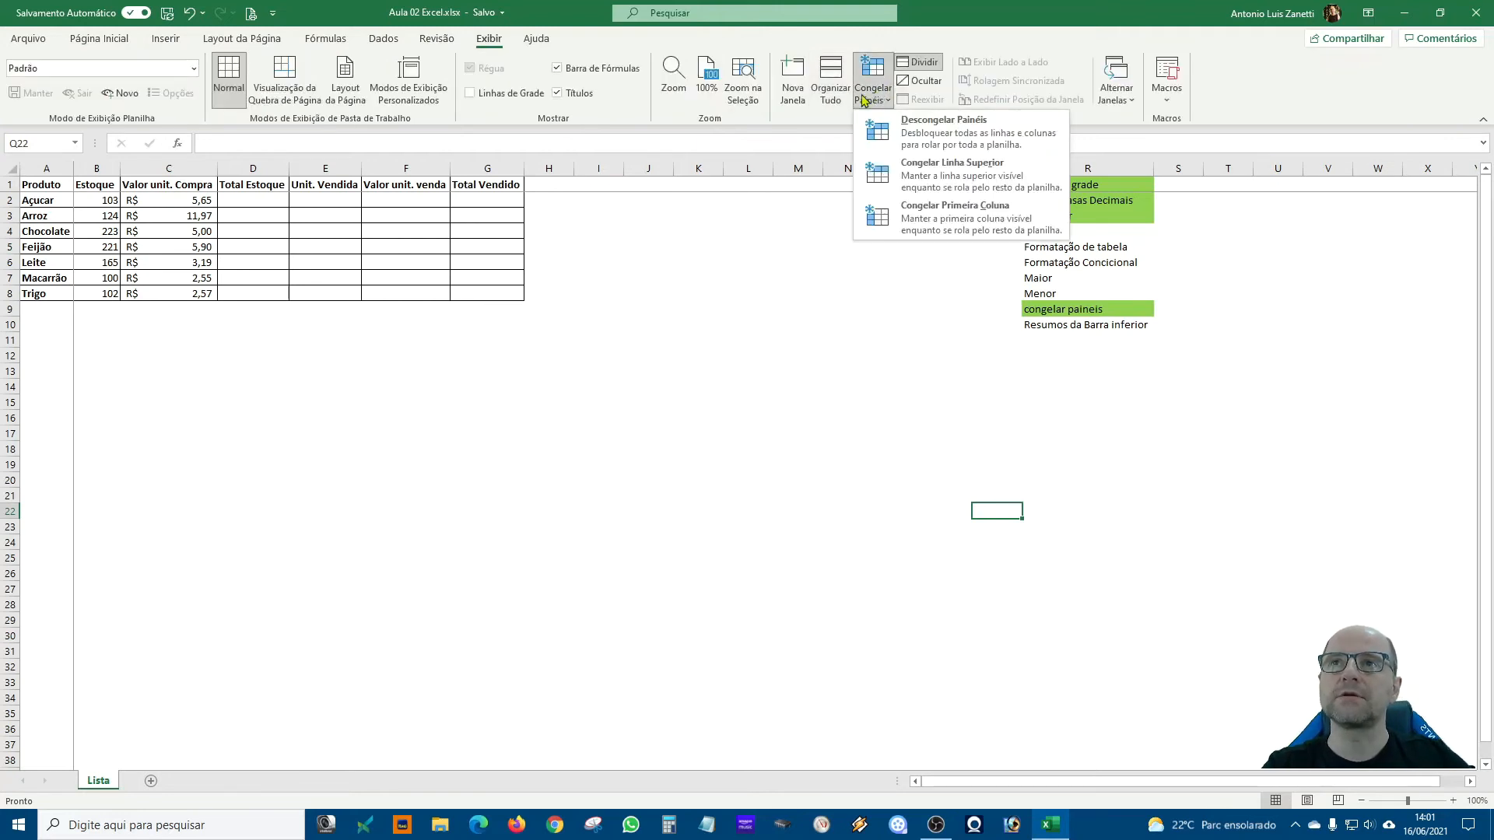
left_click(942, 136)
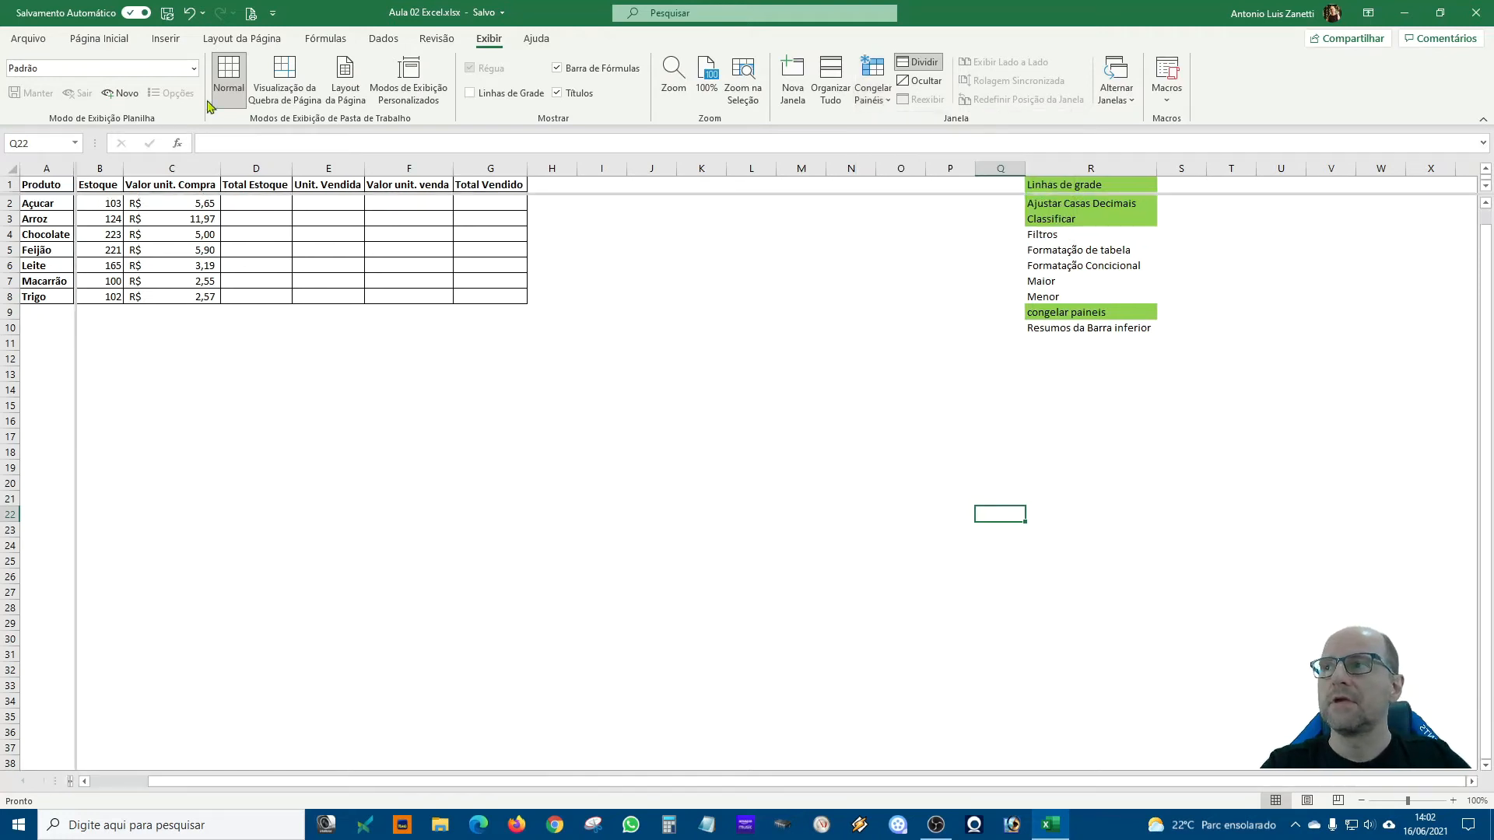
- Move the vertical split divider to just after column B, freeze the panes there, and check the result by scrolling both ways
left_click_drag(76, 363, 120, 361)
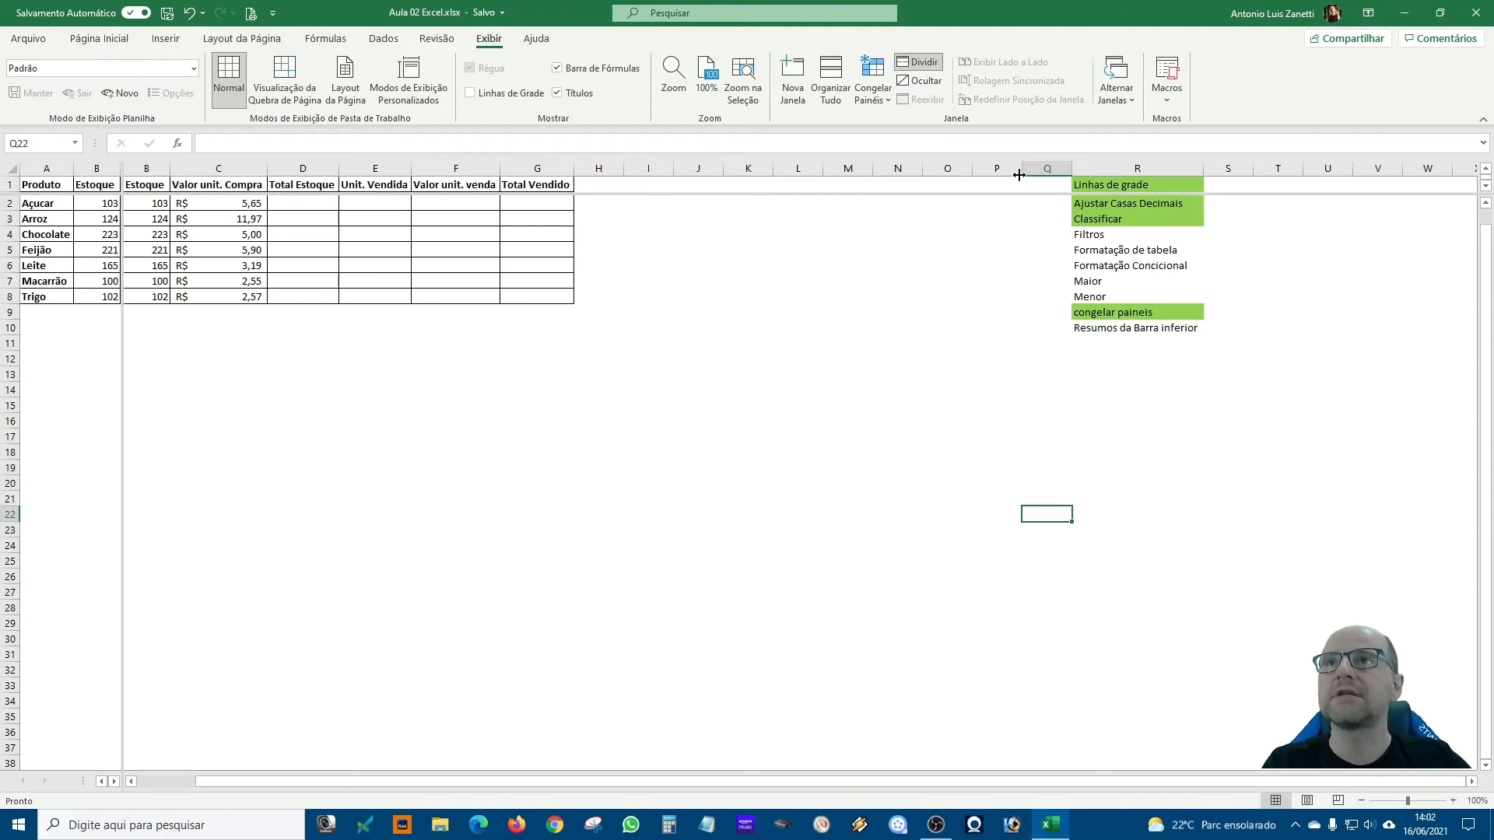
left_click(875, 78)
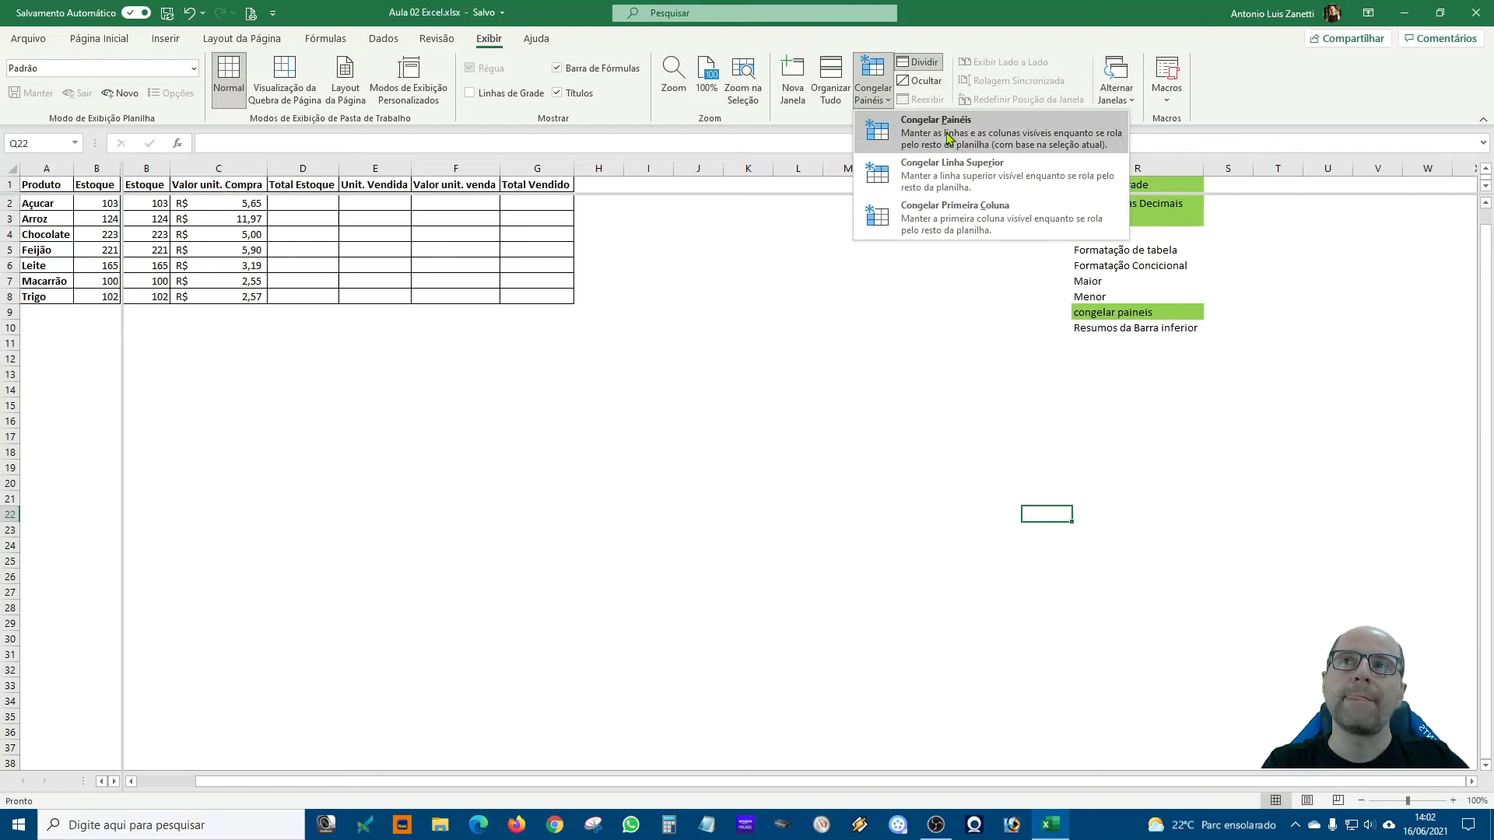
left_click(948, 138)
scroll(453, 517, "down", 4)
scroll(454, 518, "up", 4)
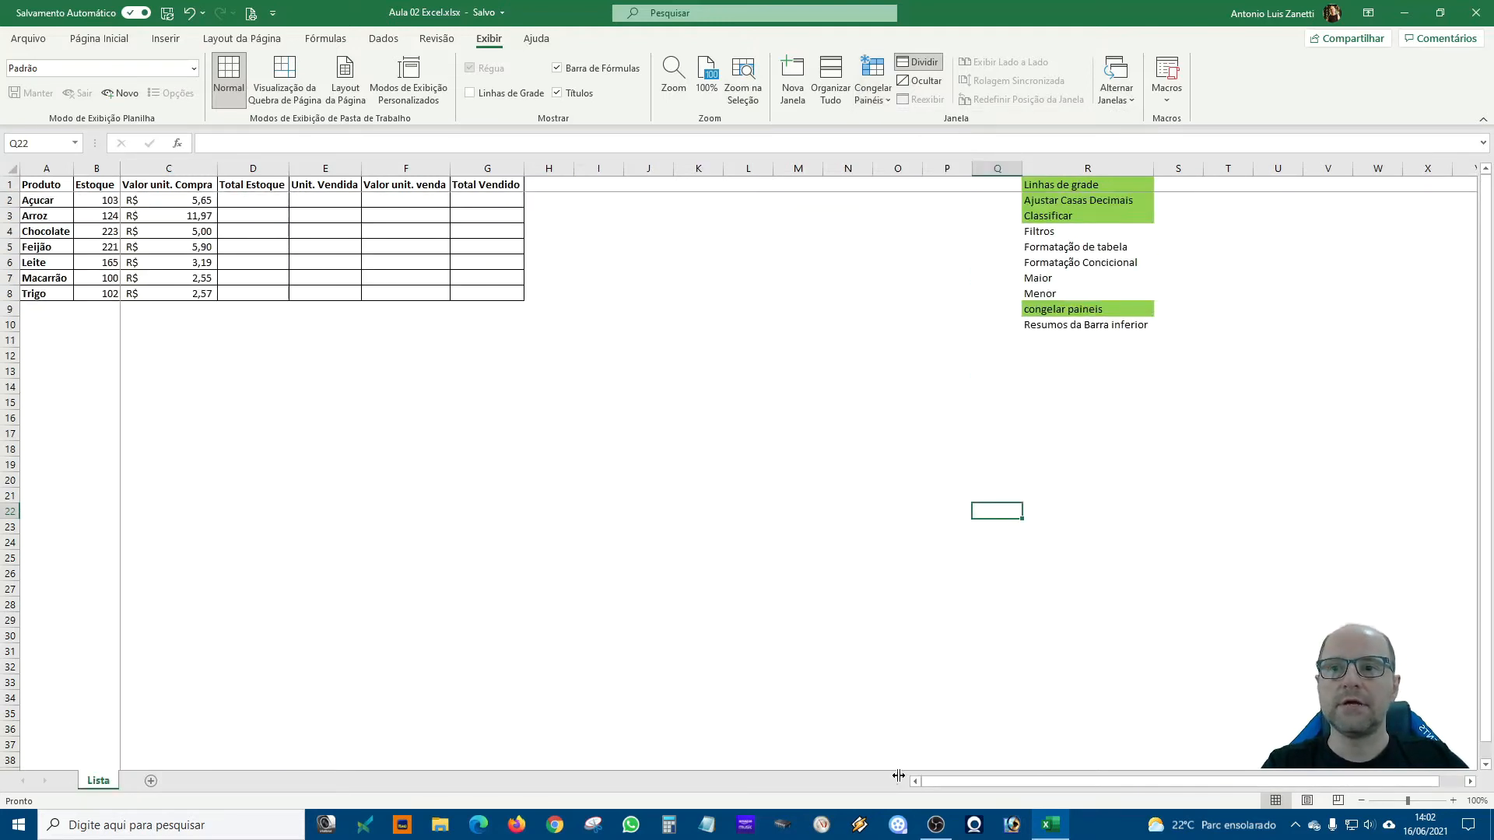
left_click(1469, 781)
left_click(1470, 781)
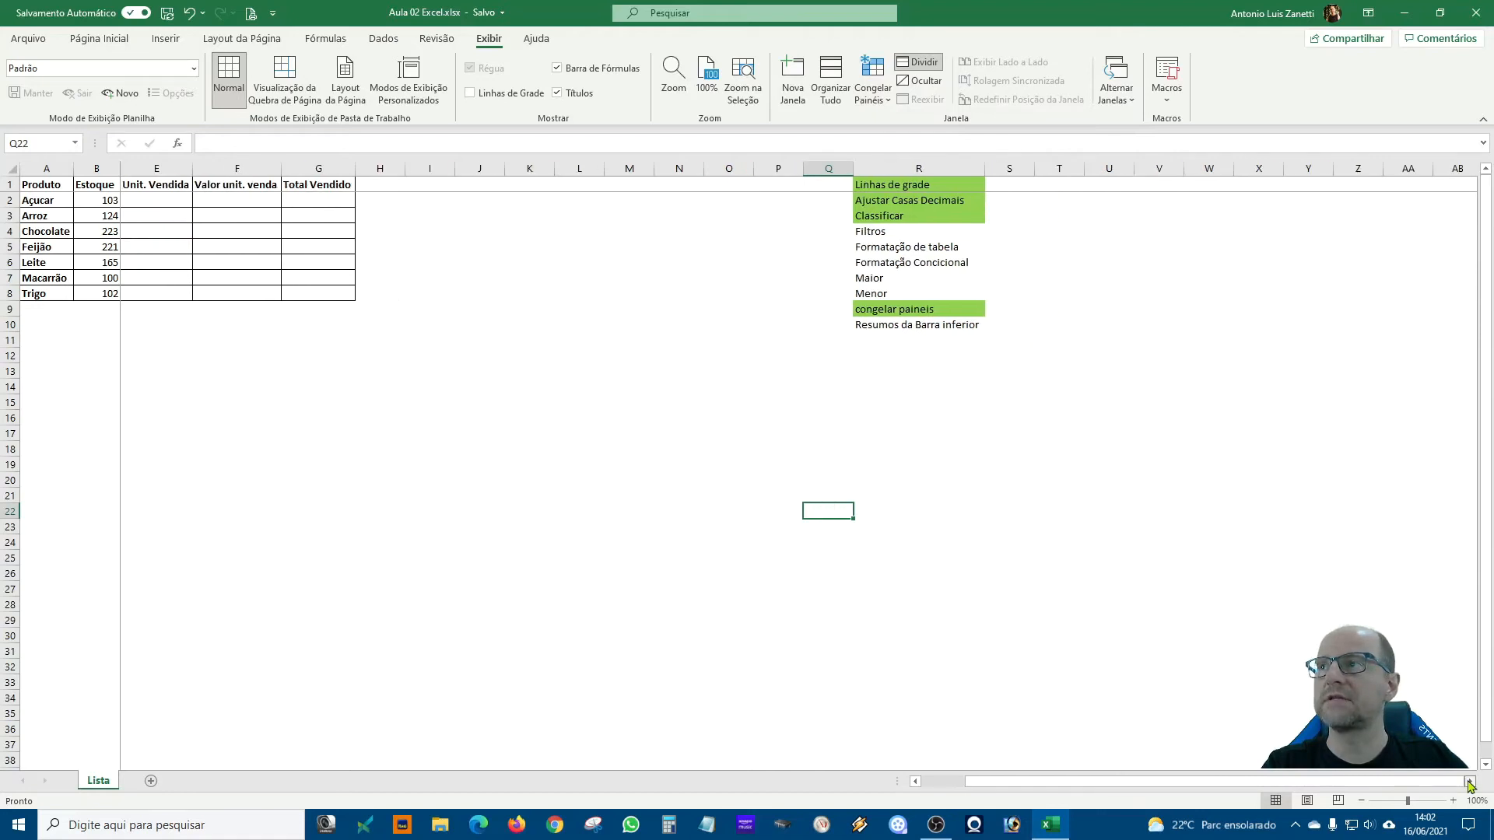
double_click(916, 782)
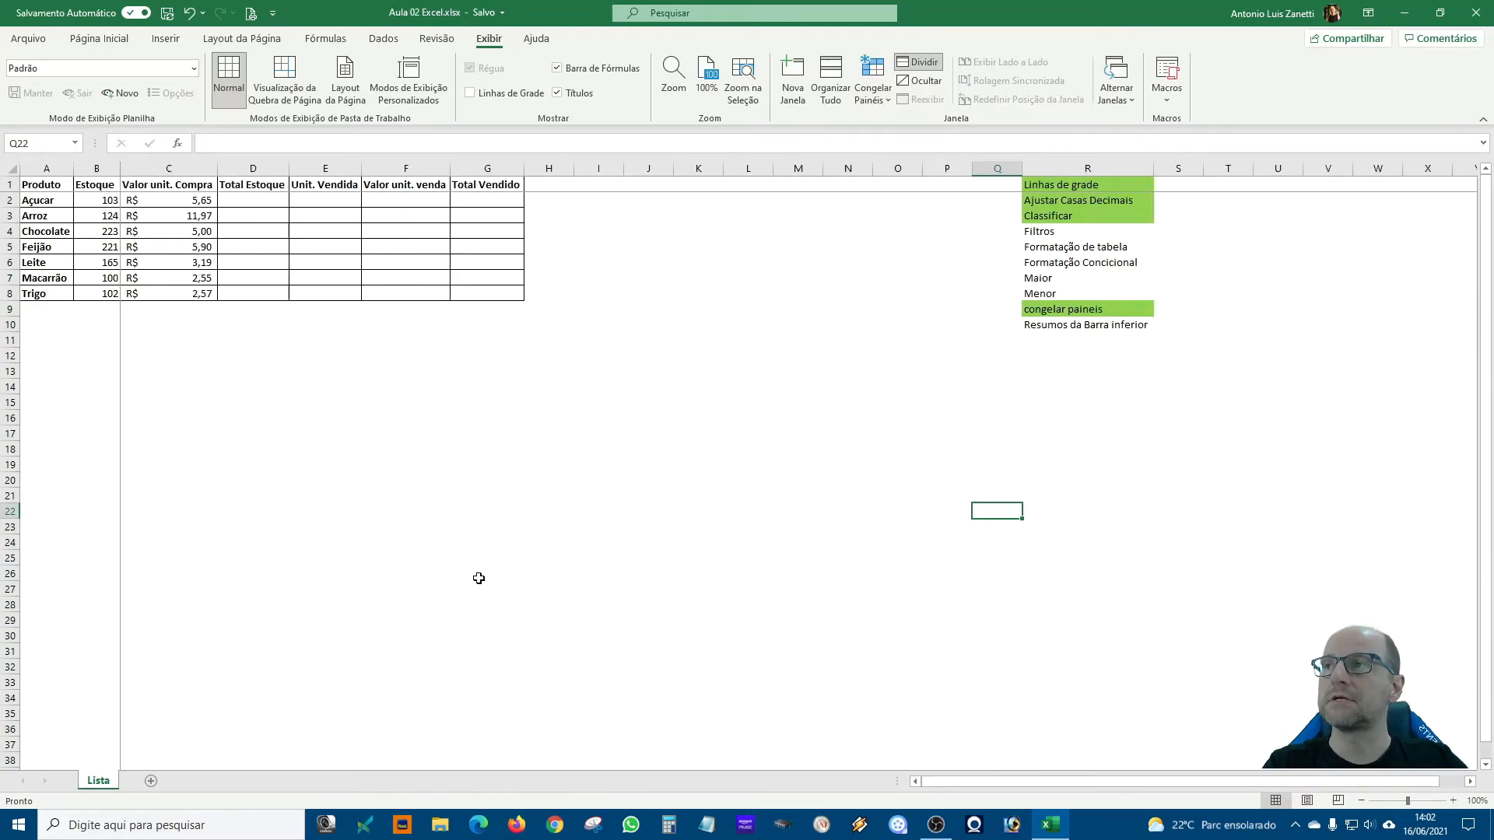
- Unfreeze the panes and remove the window split from the sheet
left_click(872, 81)
left_click(900, 126)
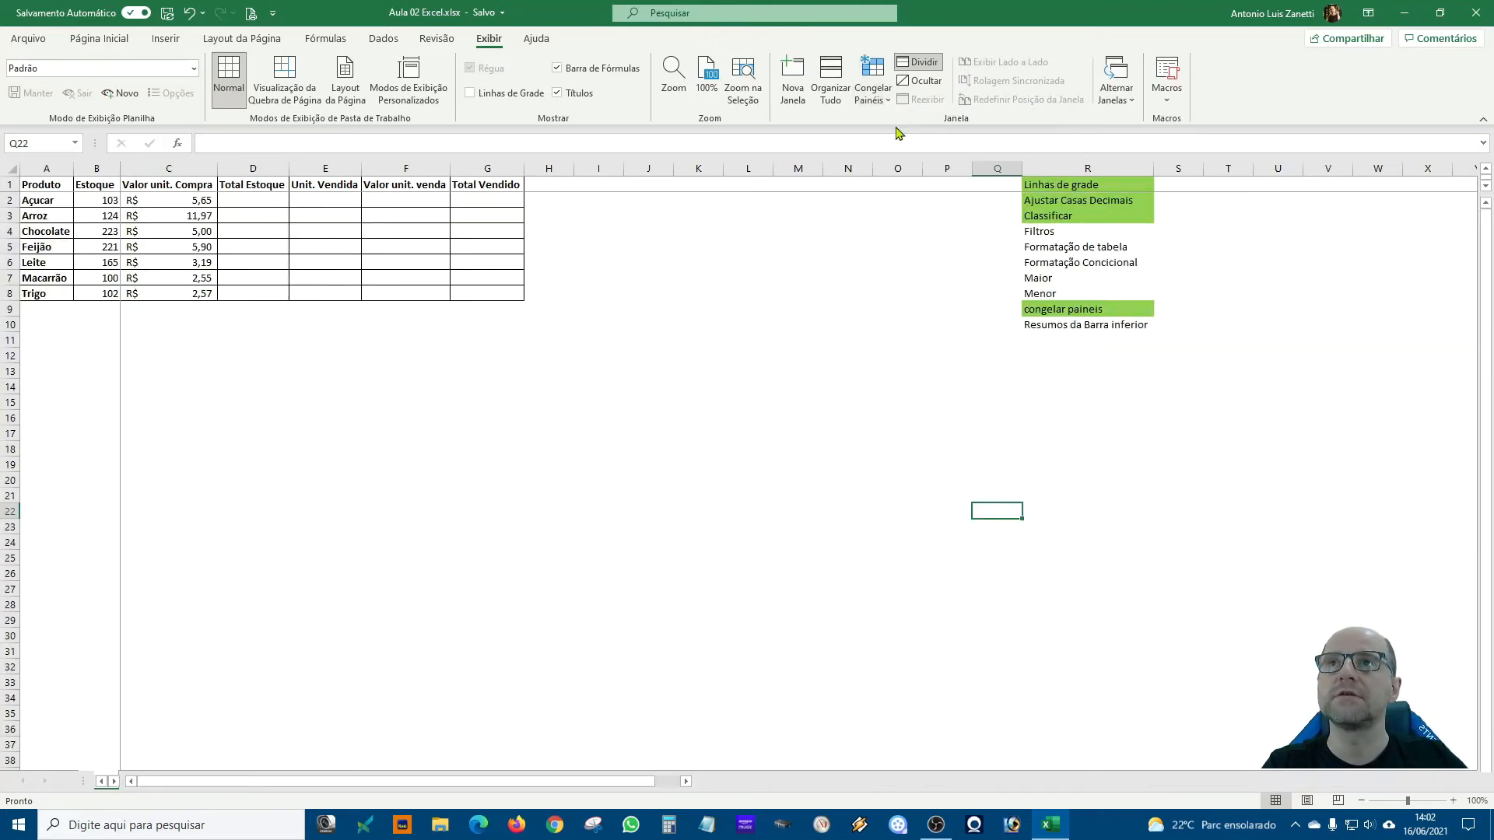
left_click(682, 506)
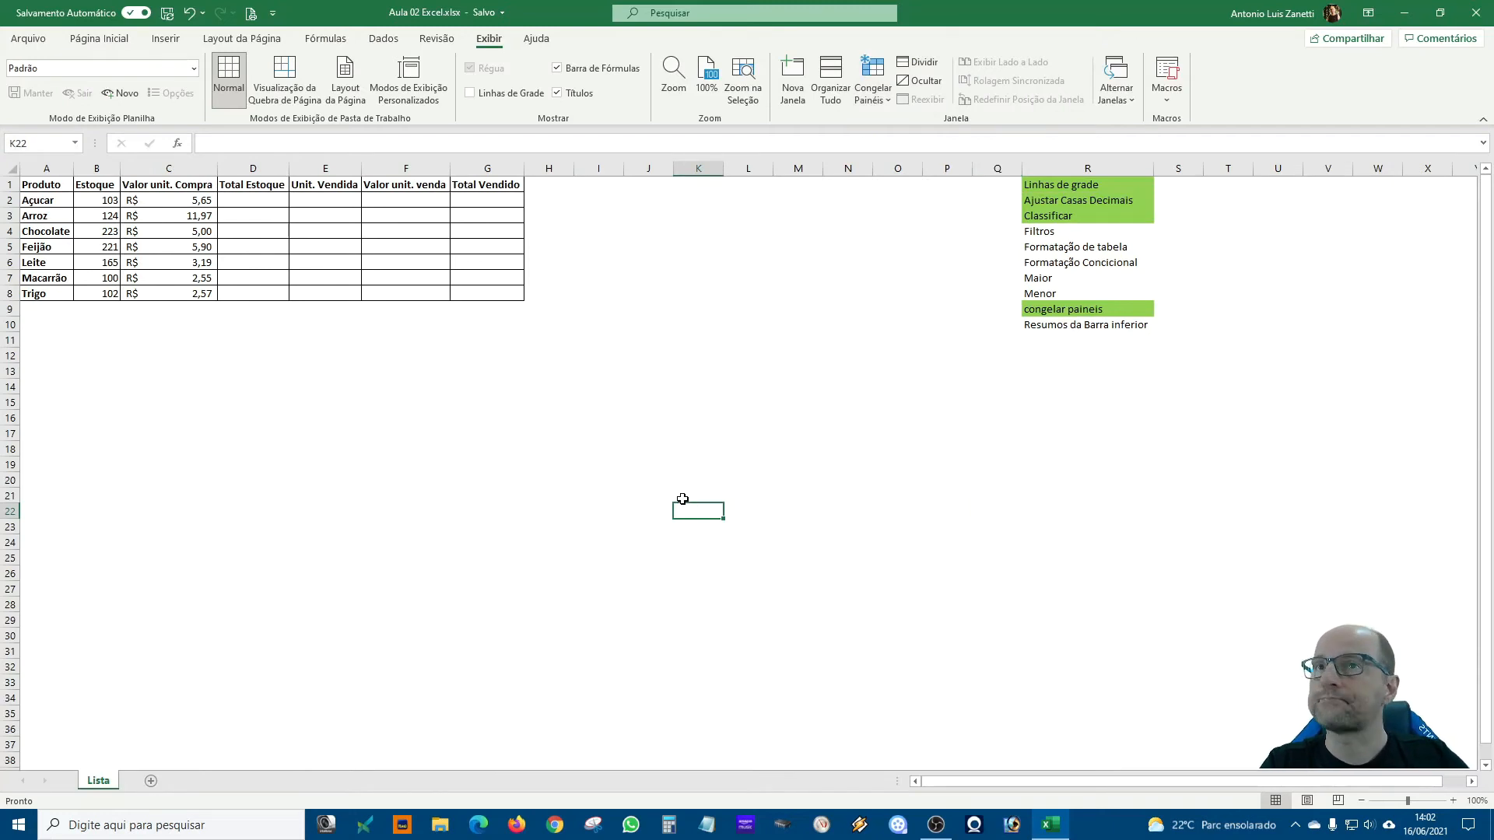
left_click(1049, 308)
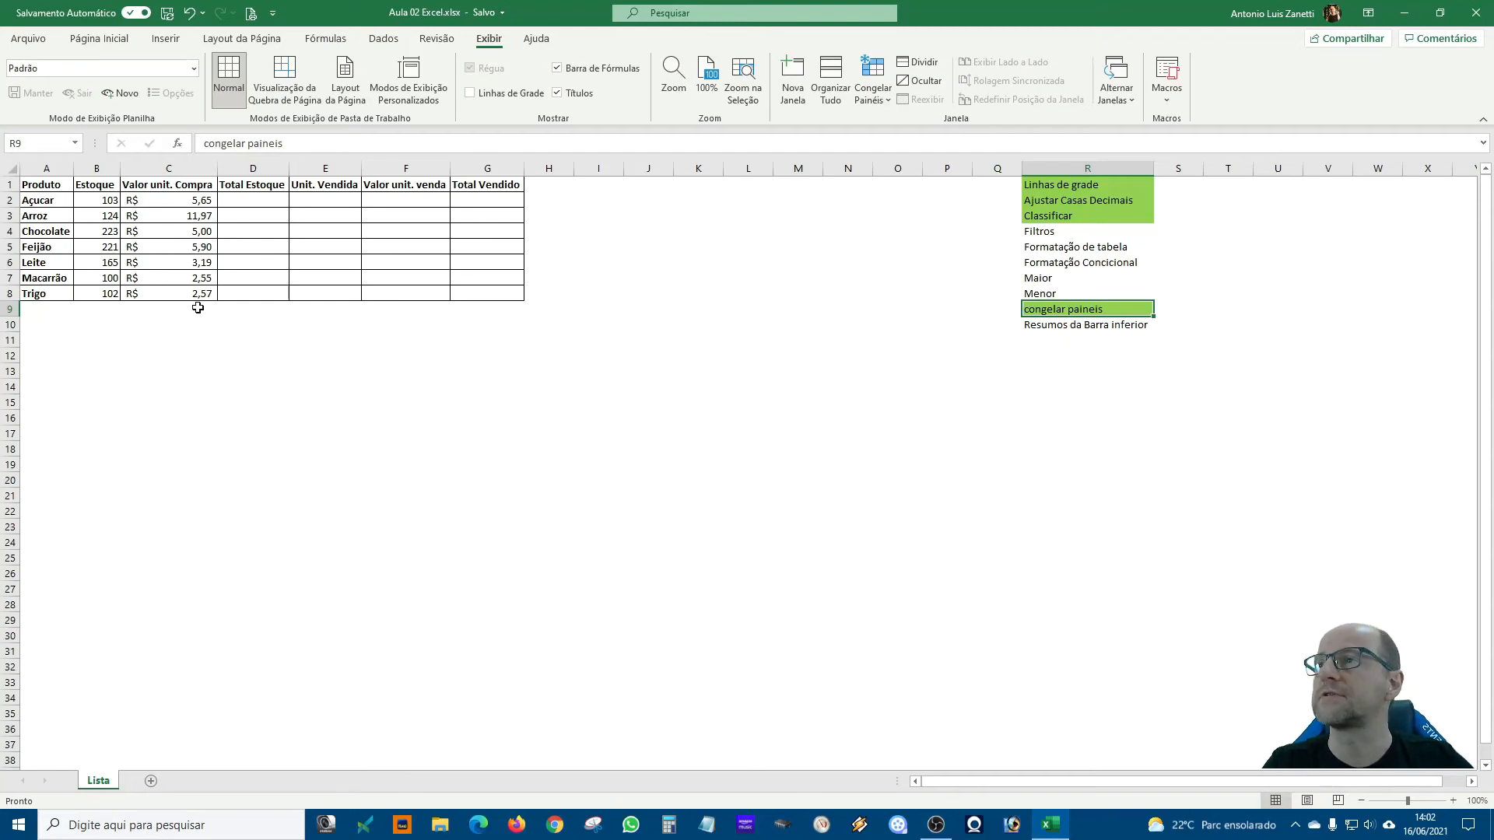
- Enter the formula =B2*C2 in D2 to calculate the Total Estoque of Açucar from its stock and unit purchase value
left_click(270, 204)
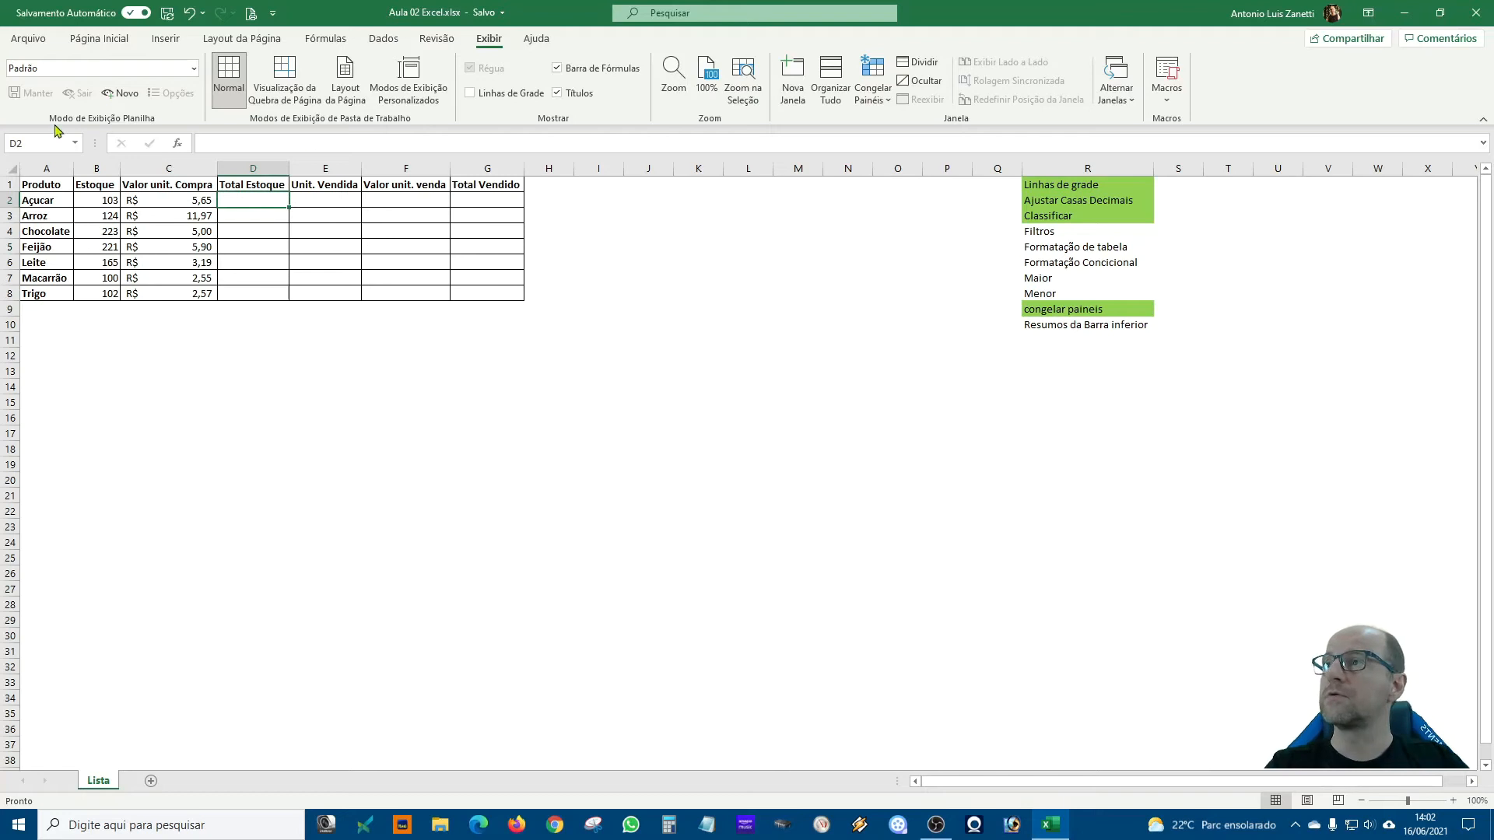
left_click(107, 201)
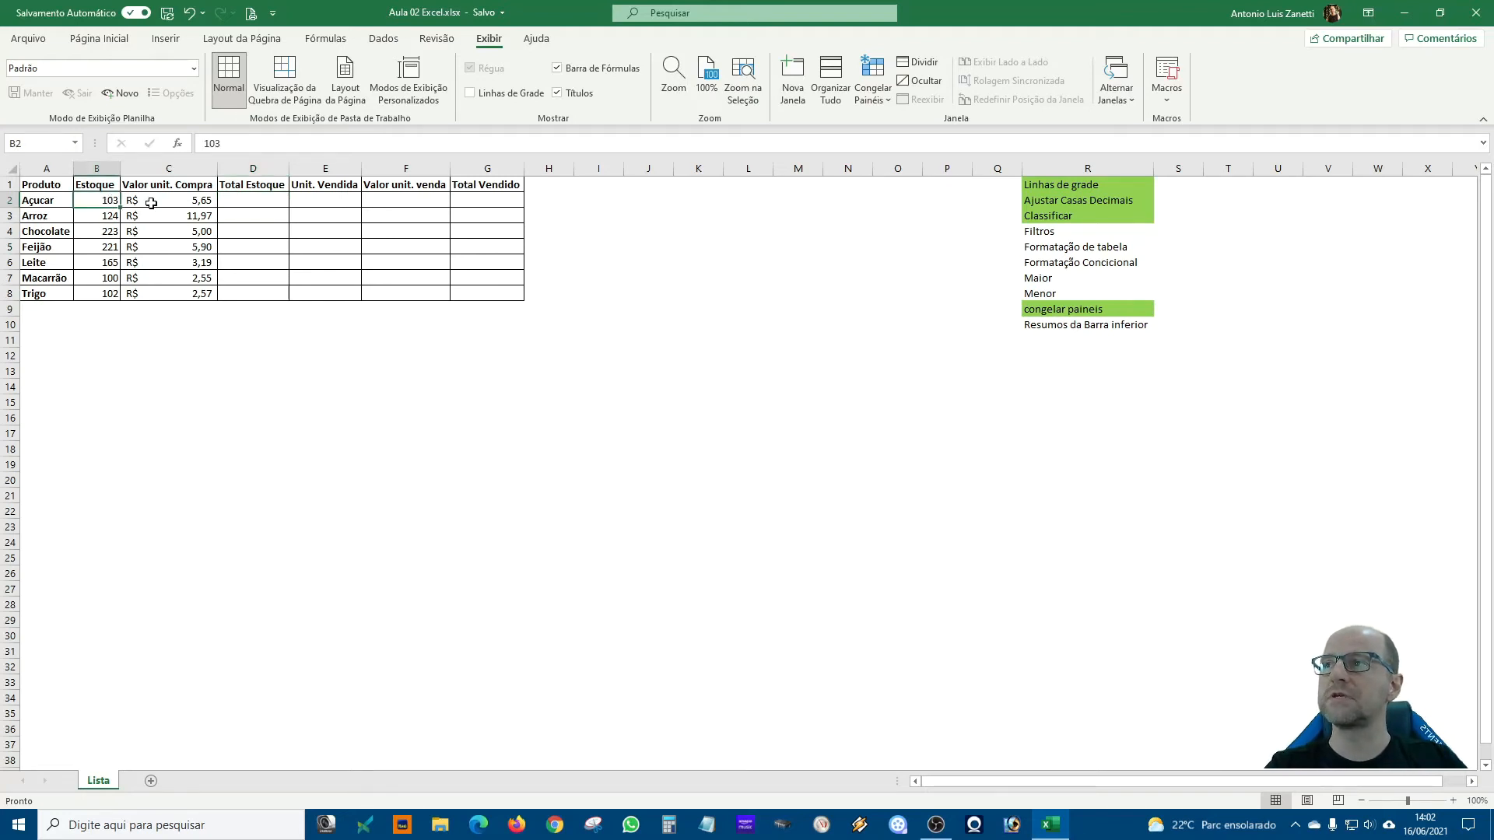
left_click(238, 203)
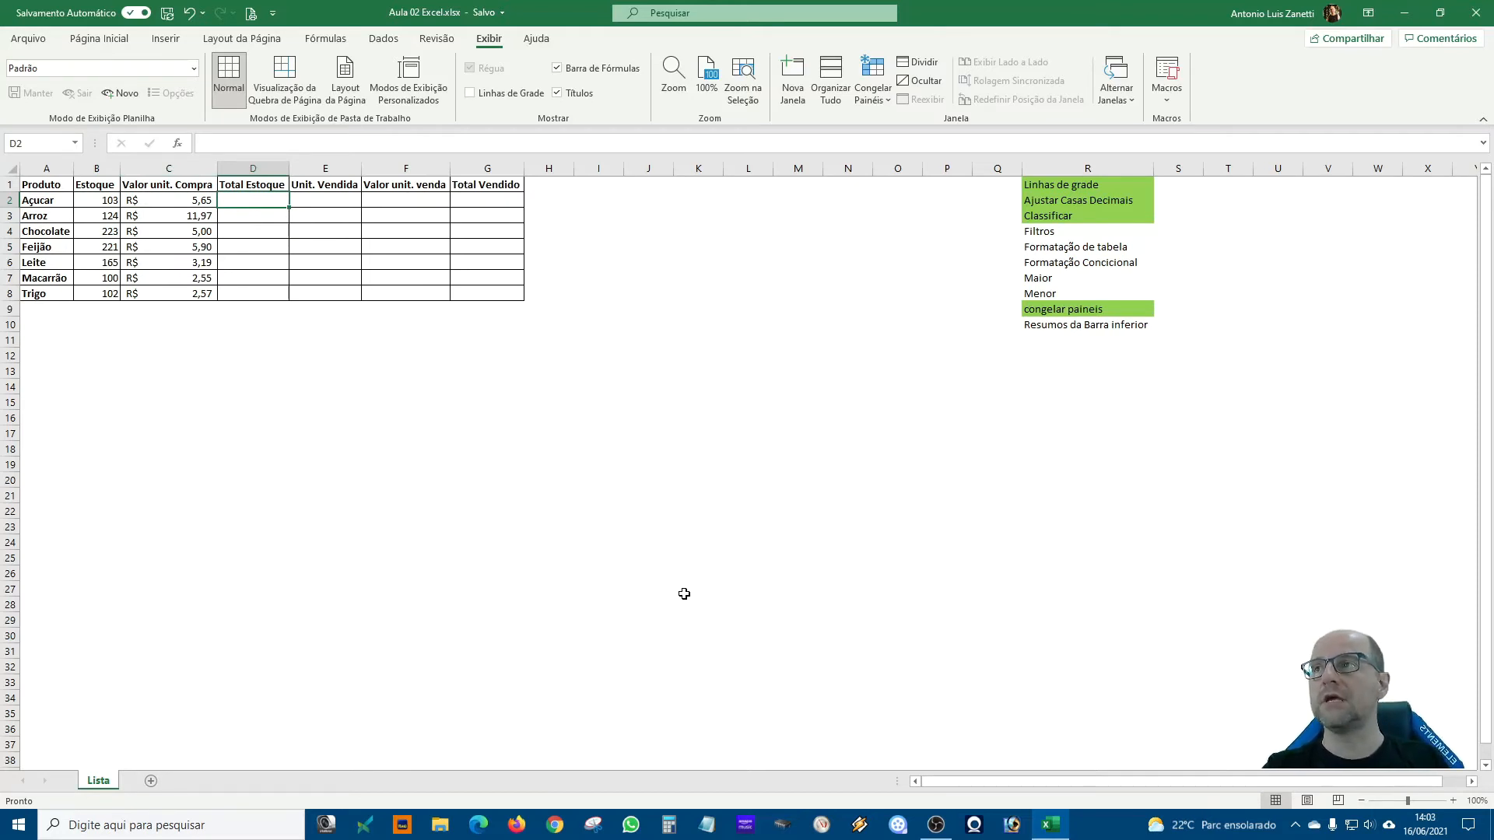
type("=")
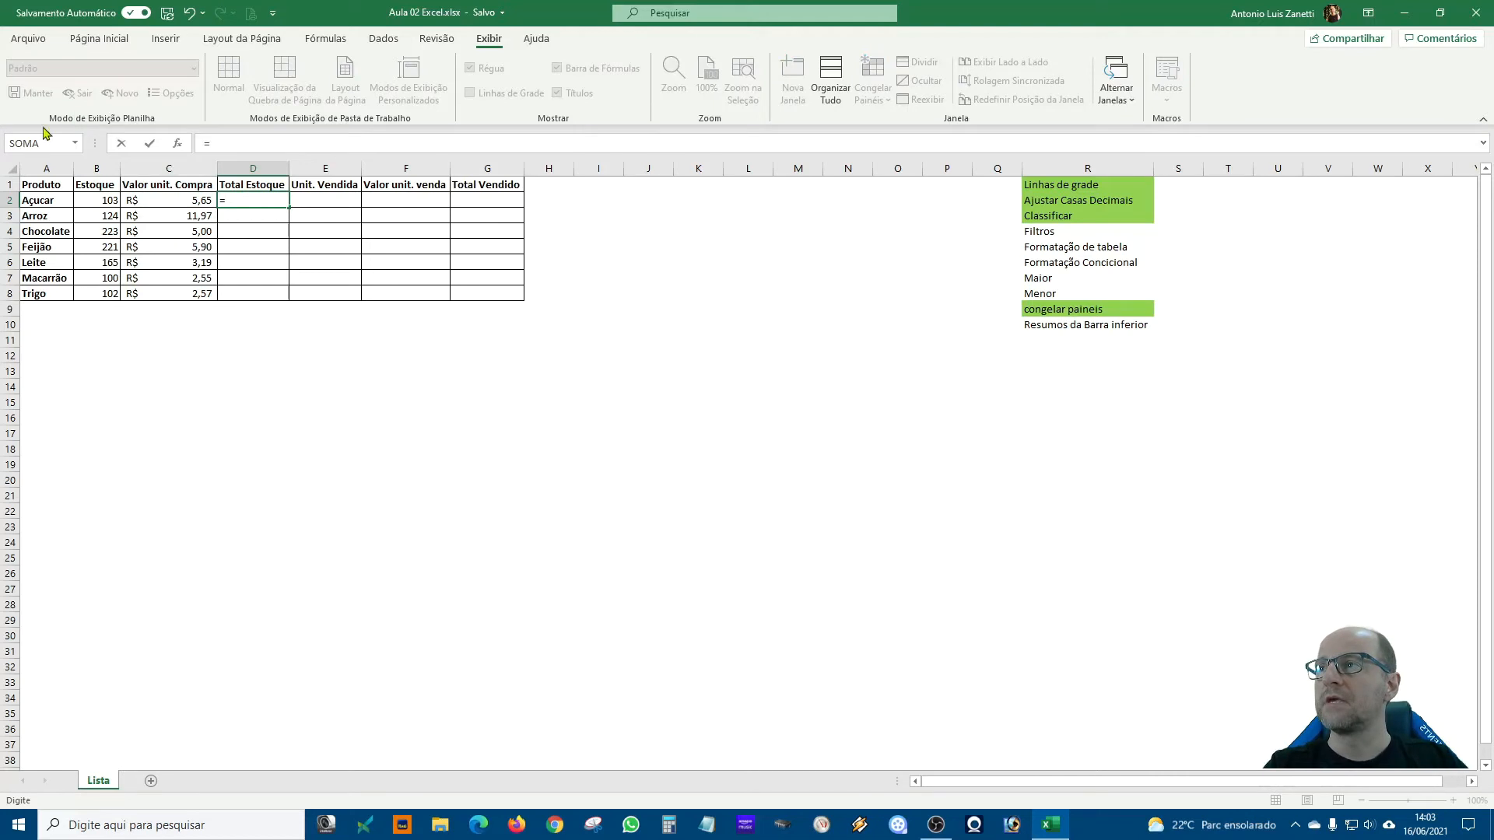
left_click(100, 201)
type("*")
left_click(155, 200)
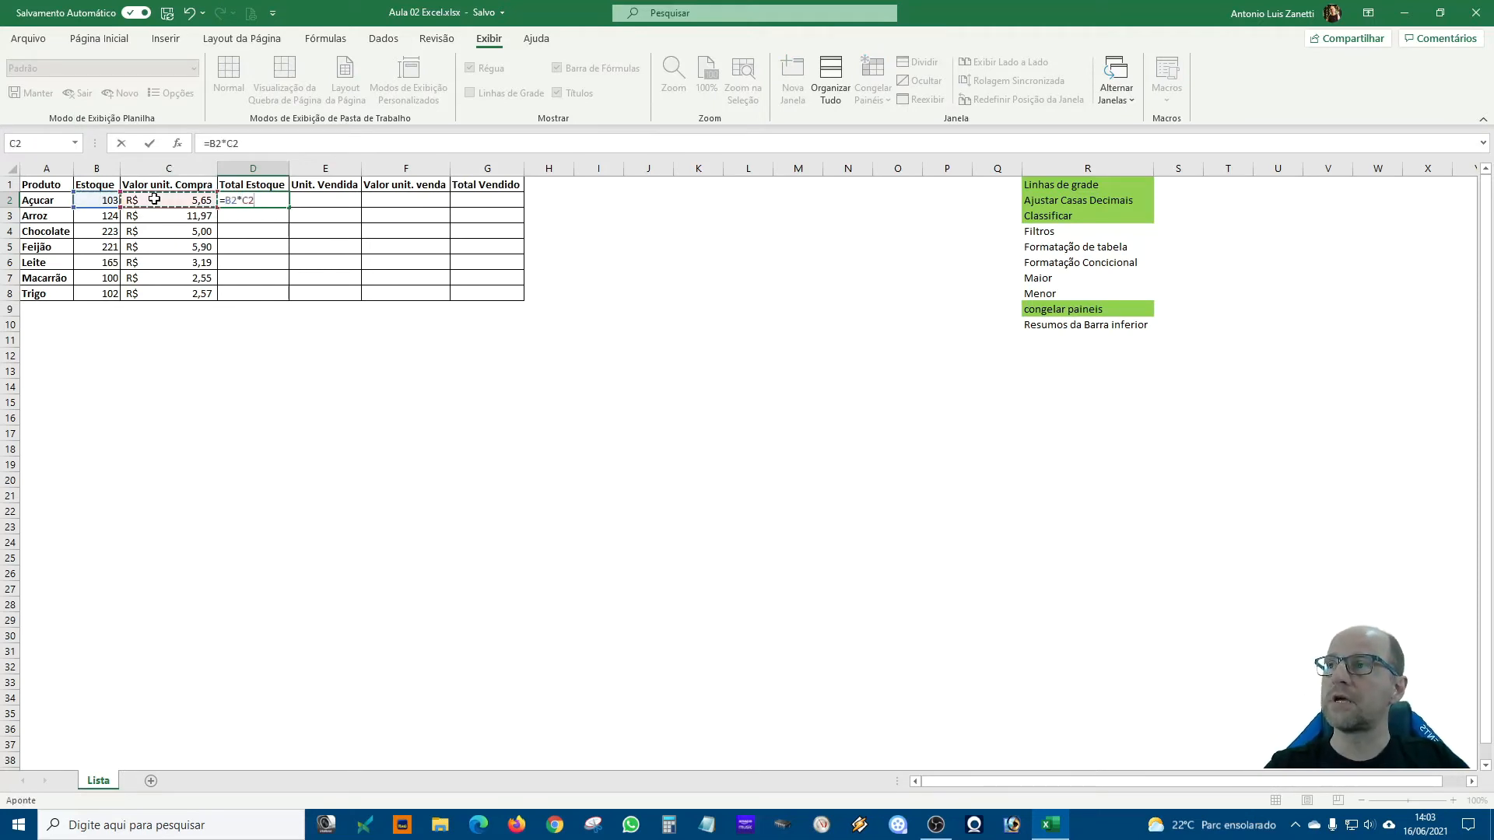
key("Return")
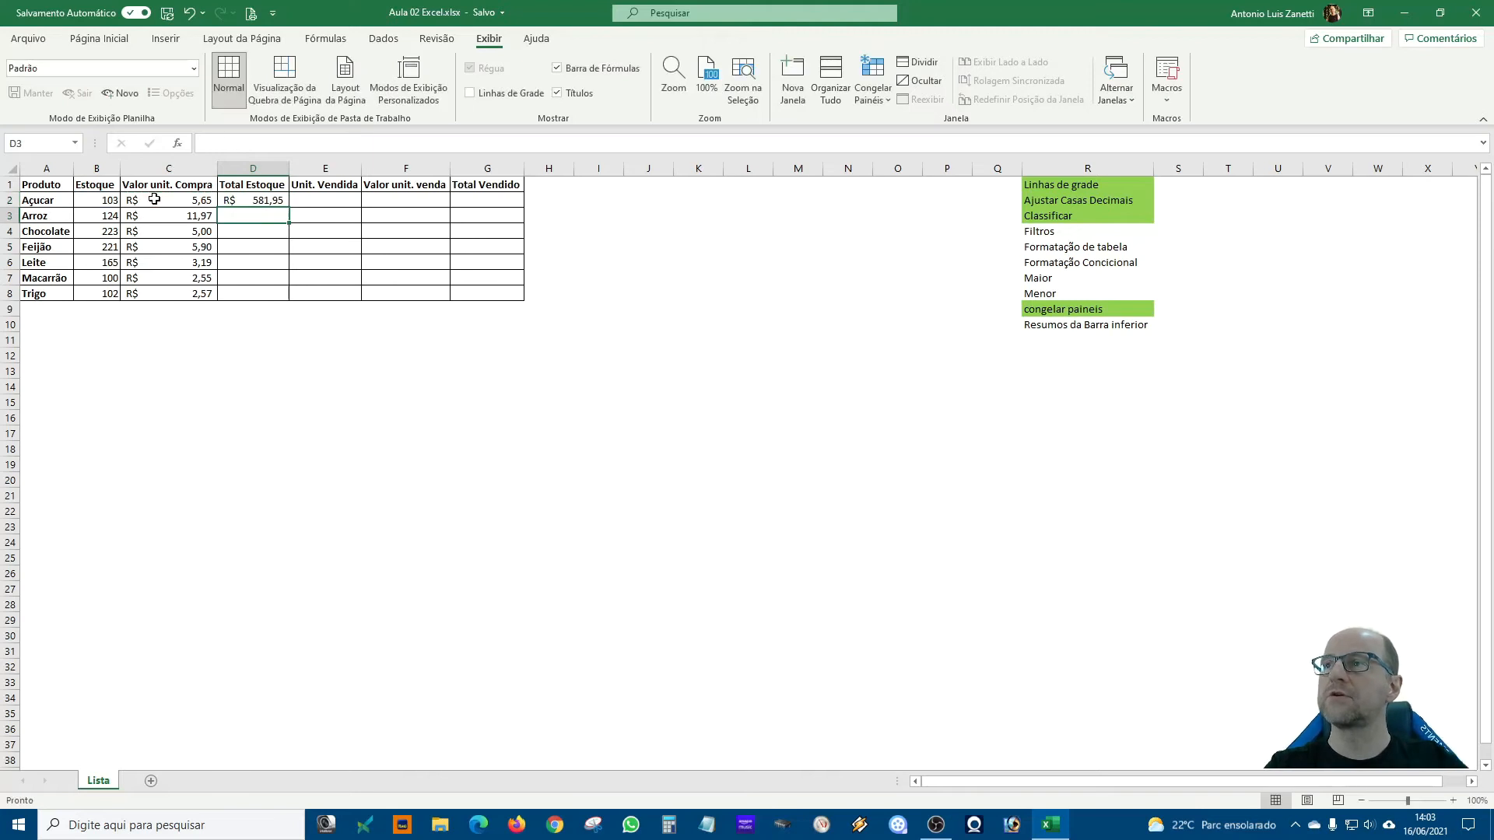
- Fill the Total Estoque formula from D2 down to D8 for all the remaining products
left_click(272, 203)
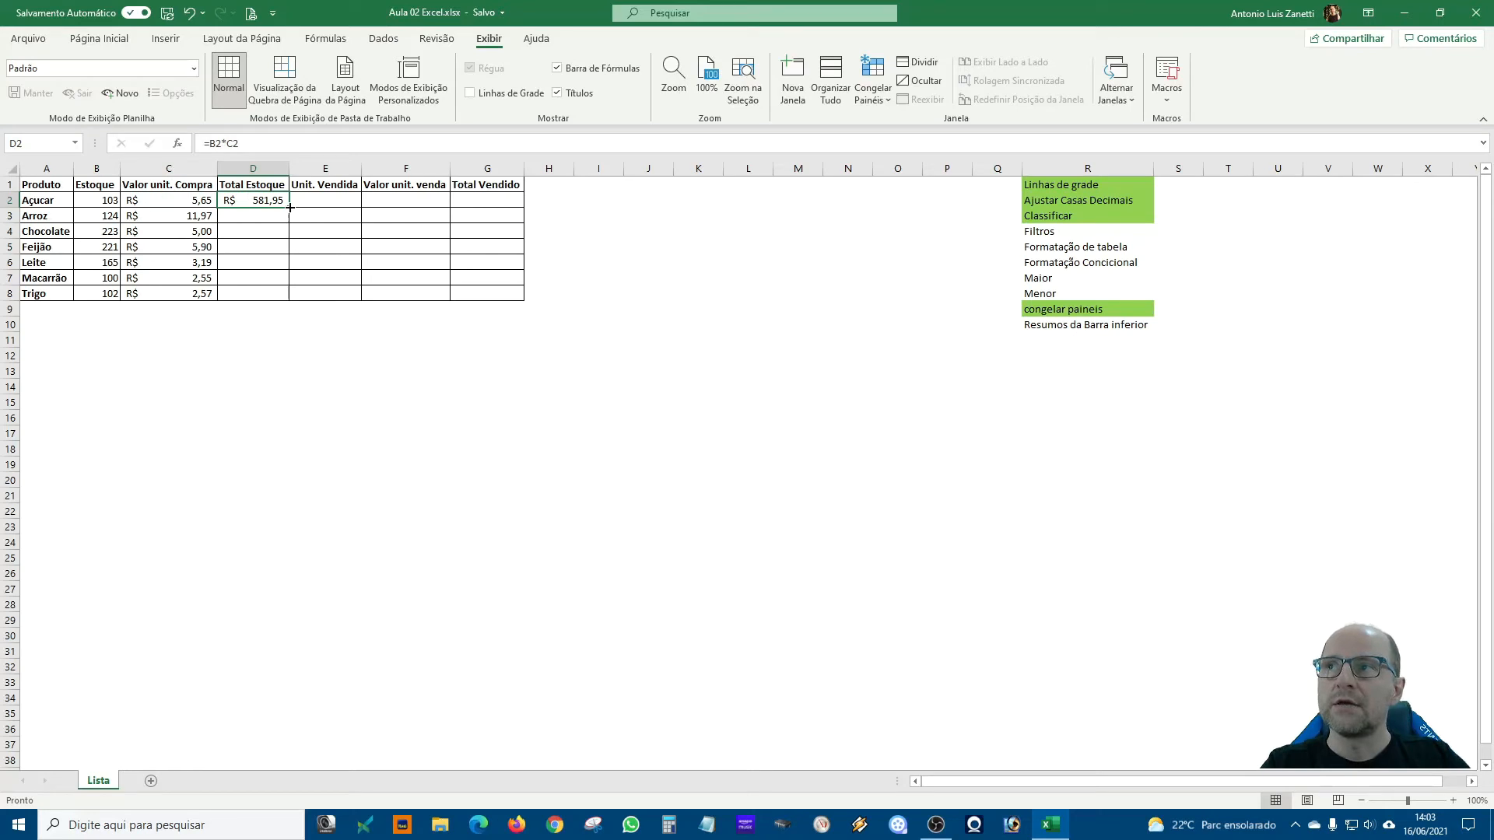
mouse_move(289, 207)
left_mouse_down()
mouse_move(290, 235)
mouse_move(289, 208)
left_mouse_up()
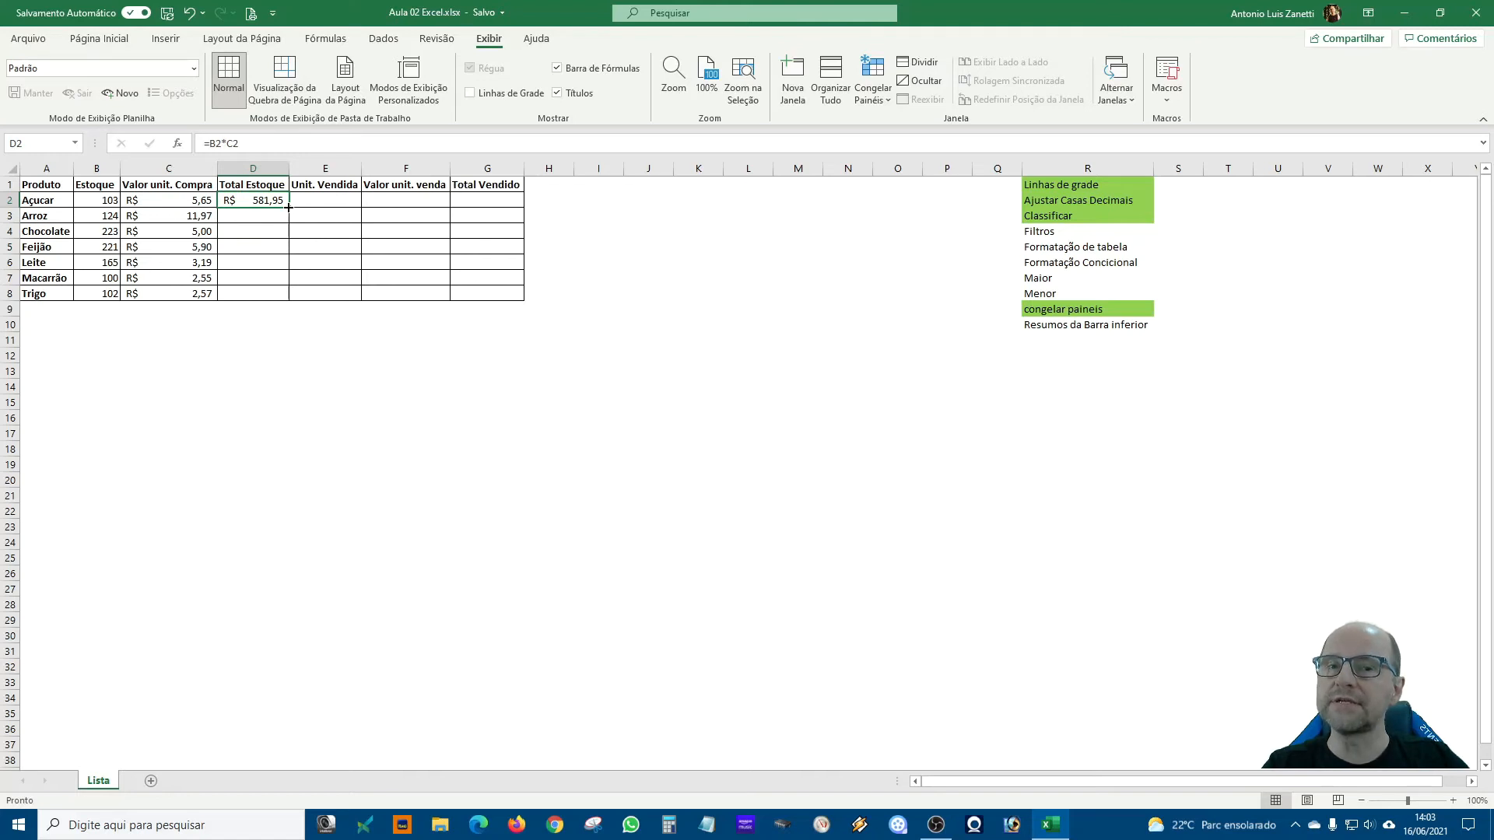
double_click(289, 207)
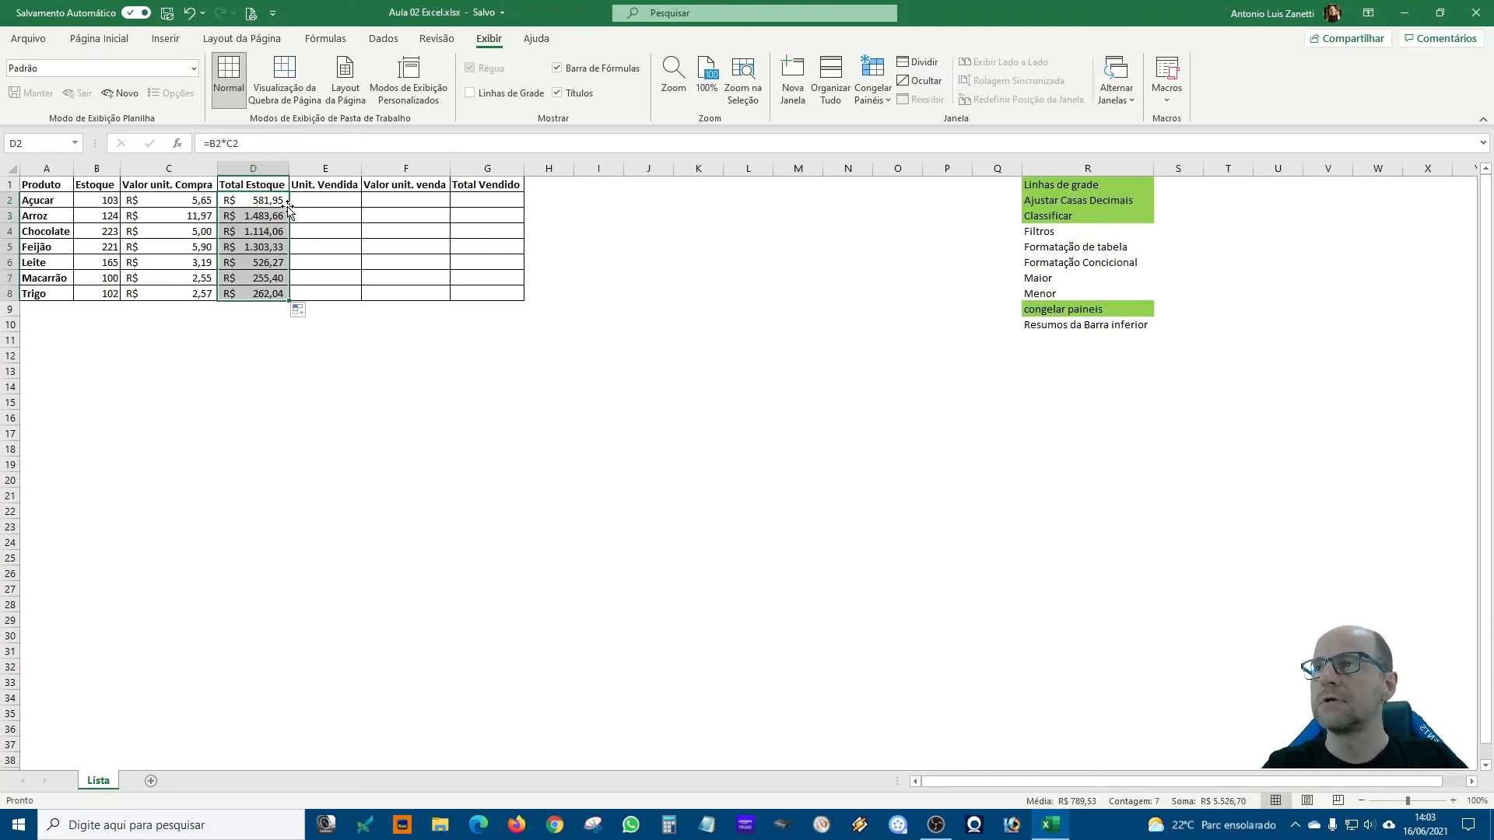
- Check the filled Total Estoque formulas for Trigo in D8 and Açucar in D2, inspecting the cell references used in D8
left_click(242, 294)
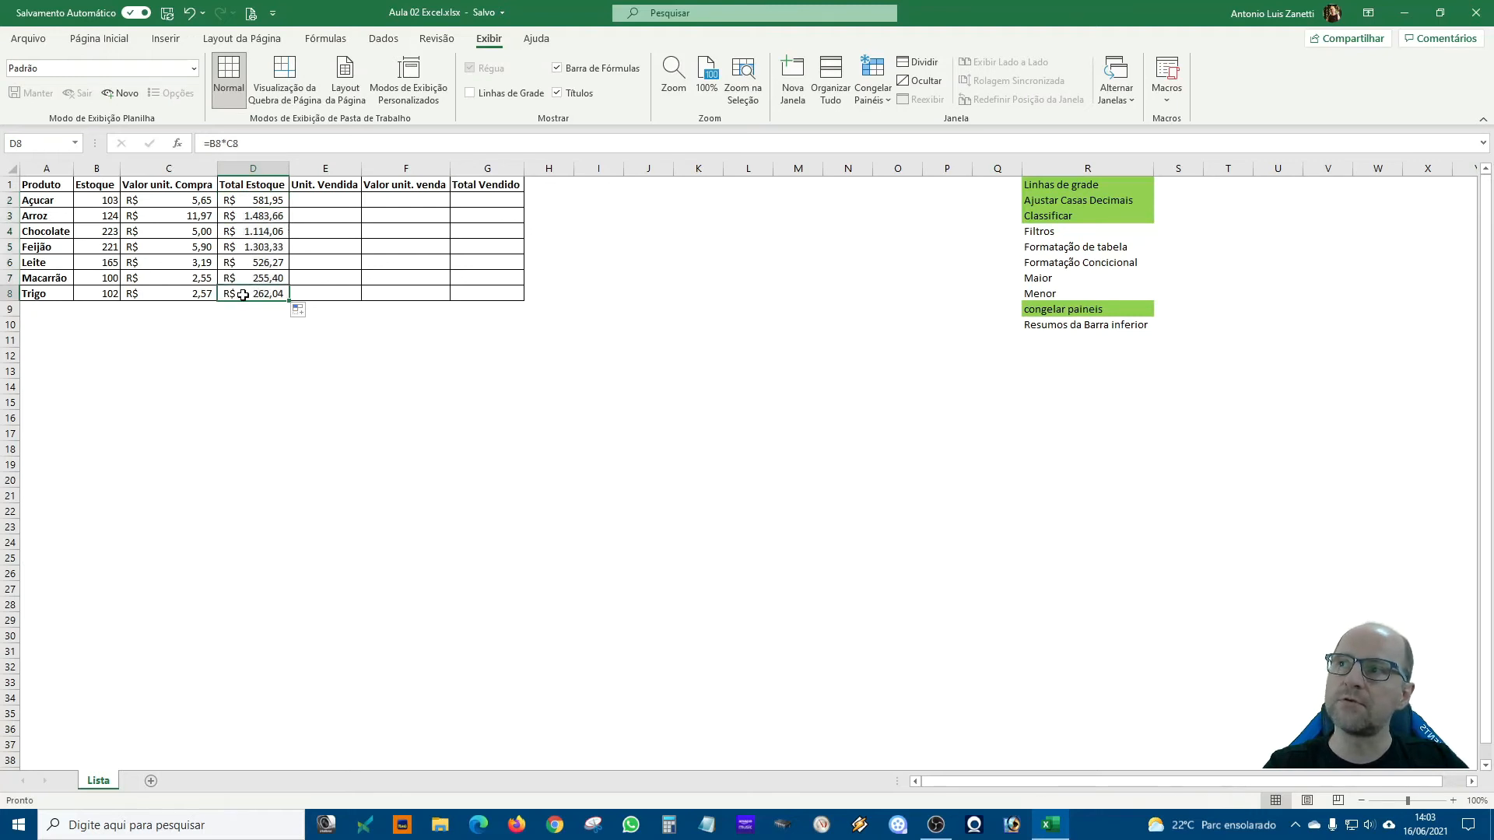
left_click(257, 204)
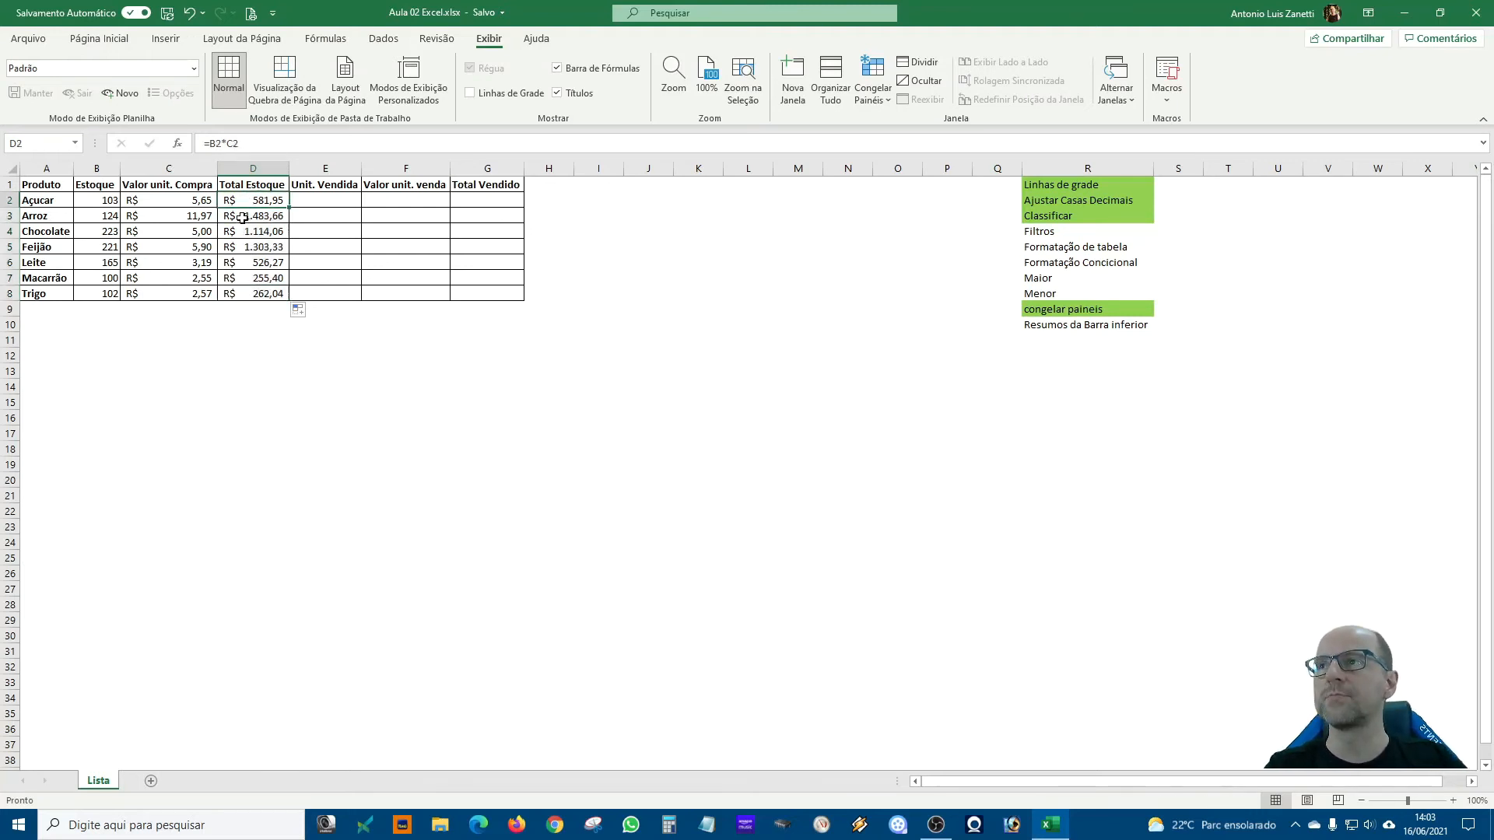
double_click(260, 292)
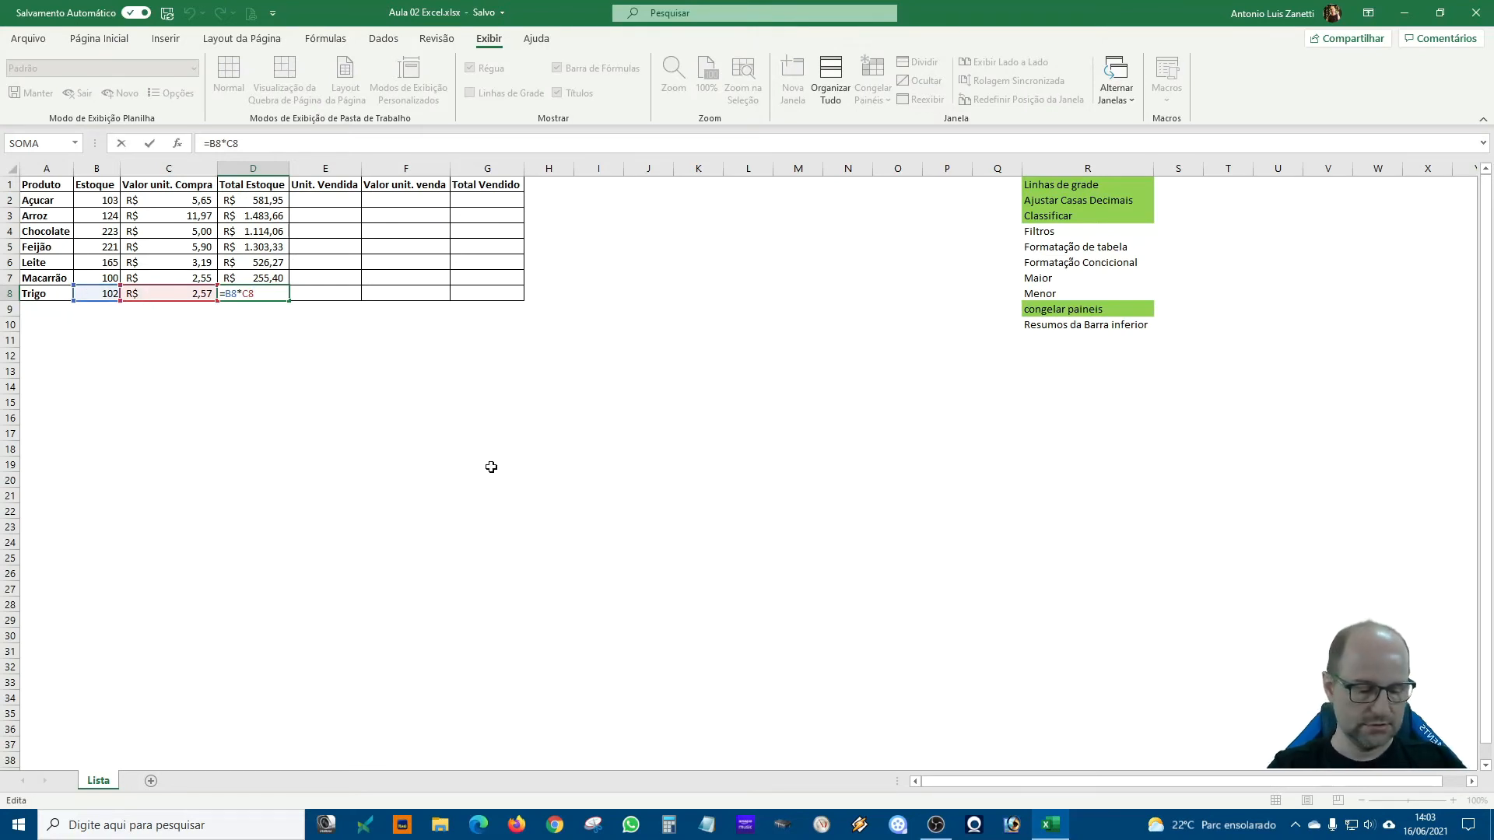
key("Return")
- Enter the Valor unit. venda for Açucar through Feijão in F2:F5 as 7,25, 13,5, 6 and 7,8
left_click(344, 199)
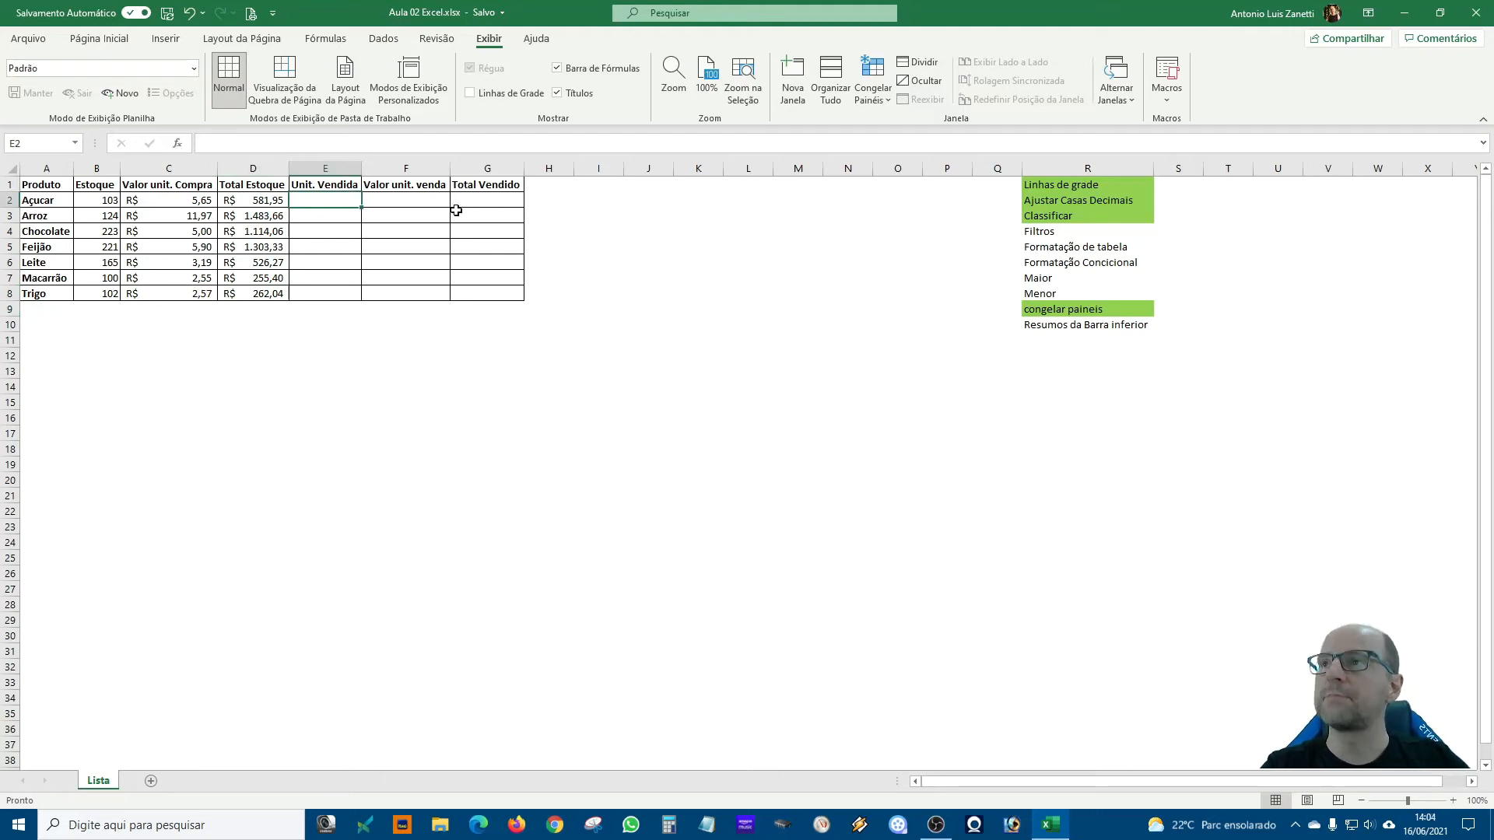
left_click(404, 199)
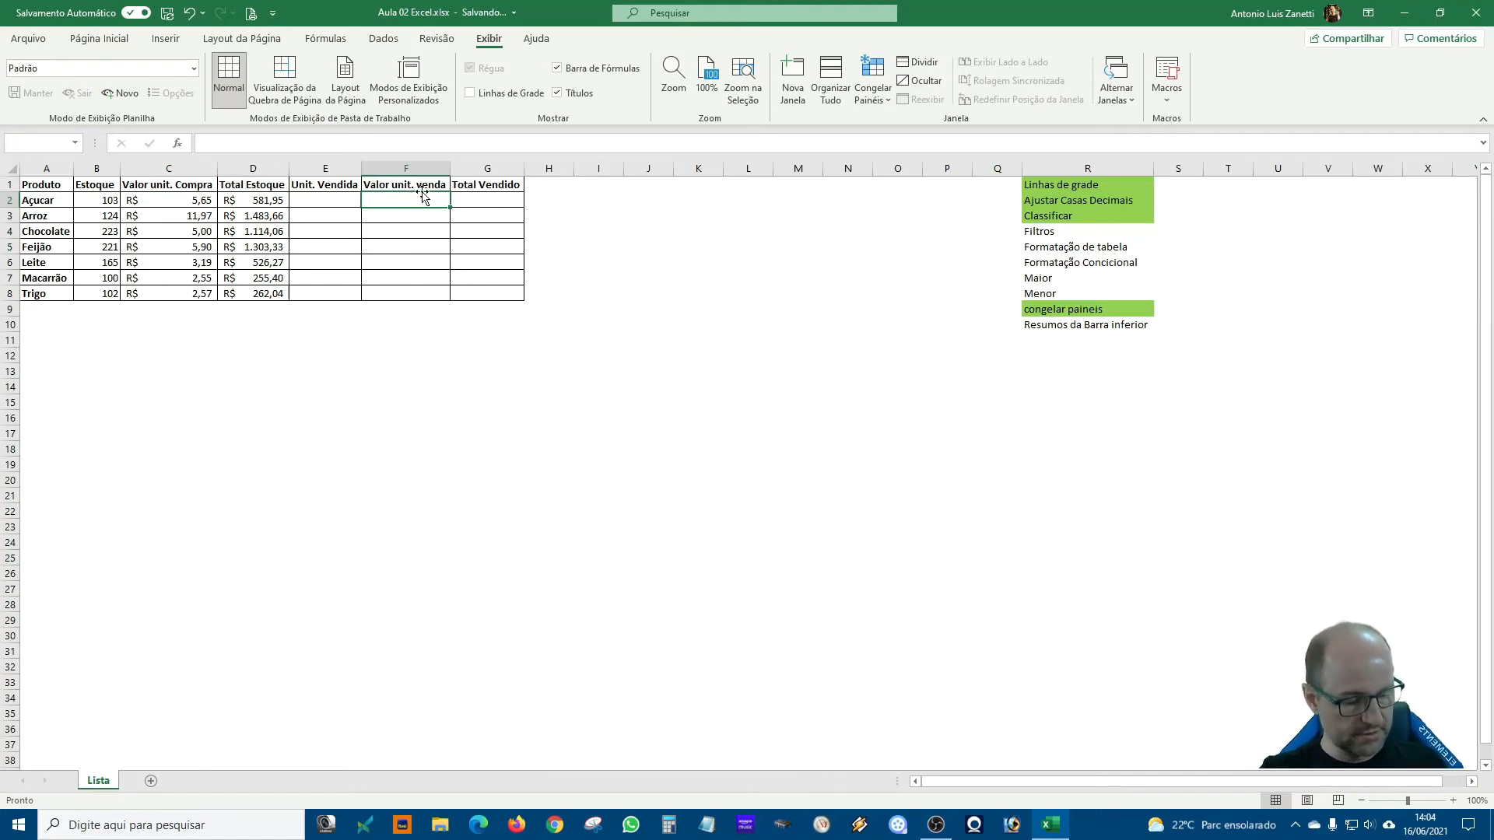
type("7,25")
key("Return")
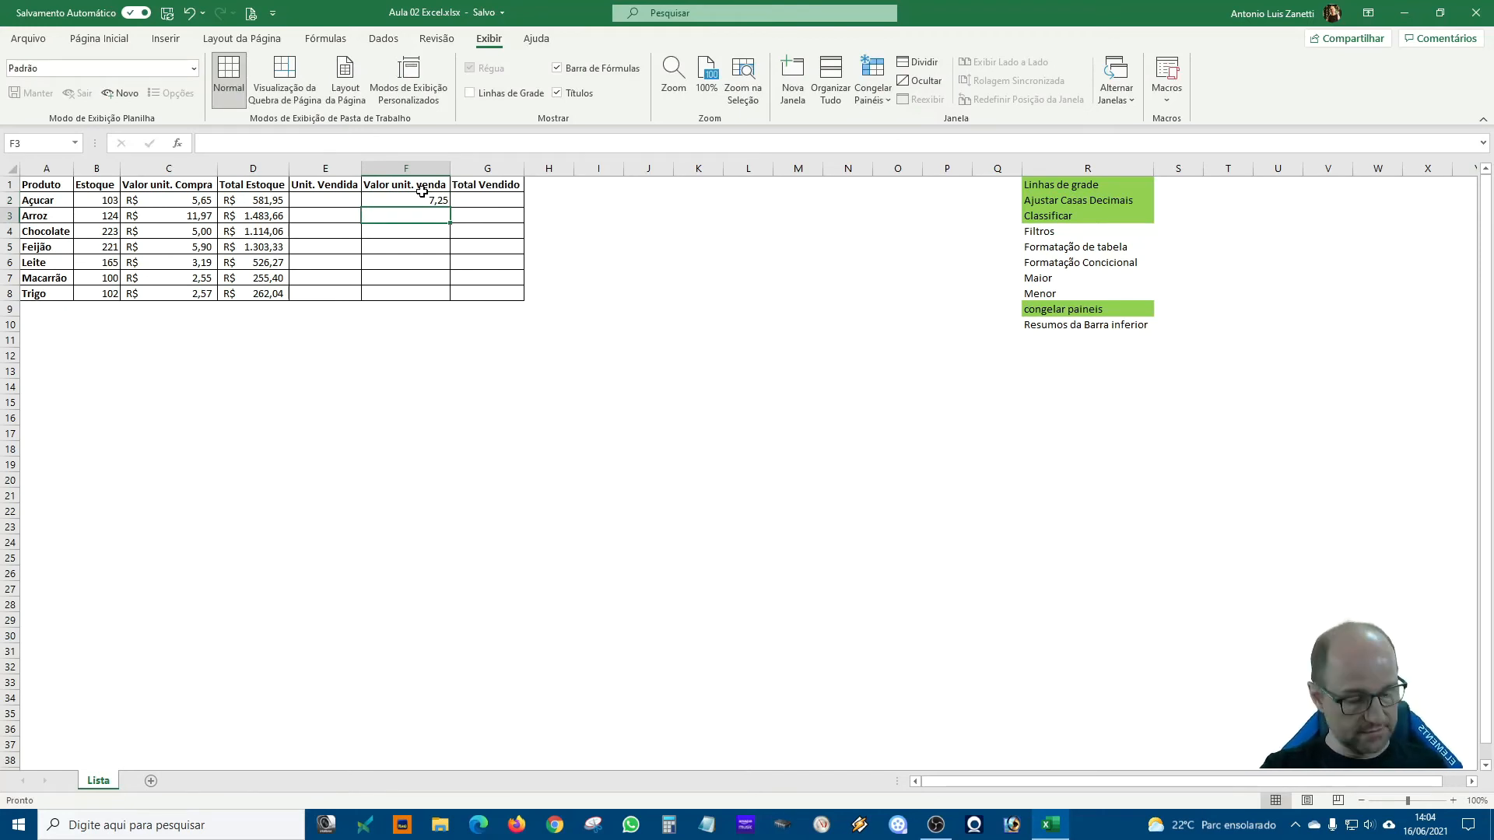
type("13,5")
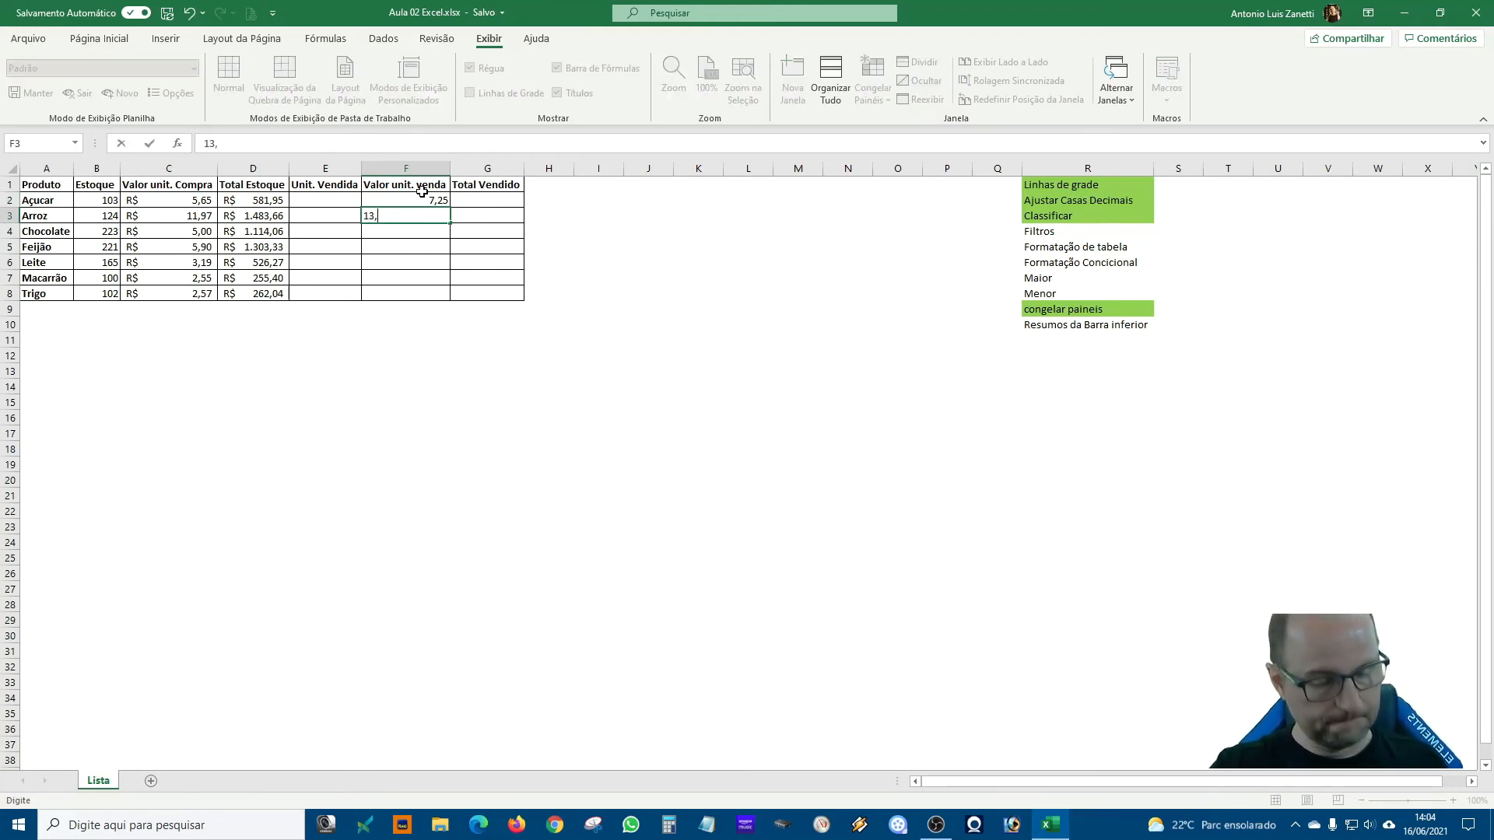
key("Return")
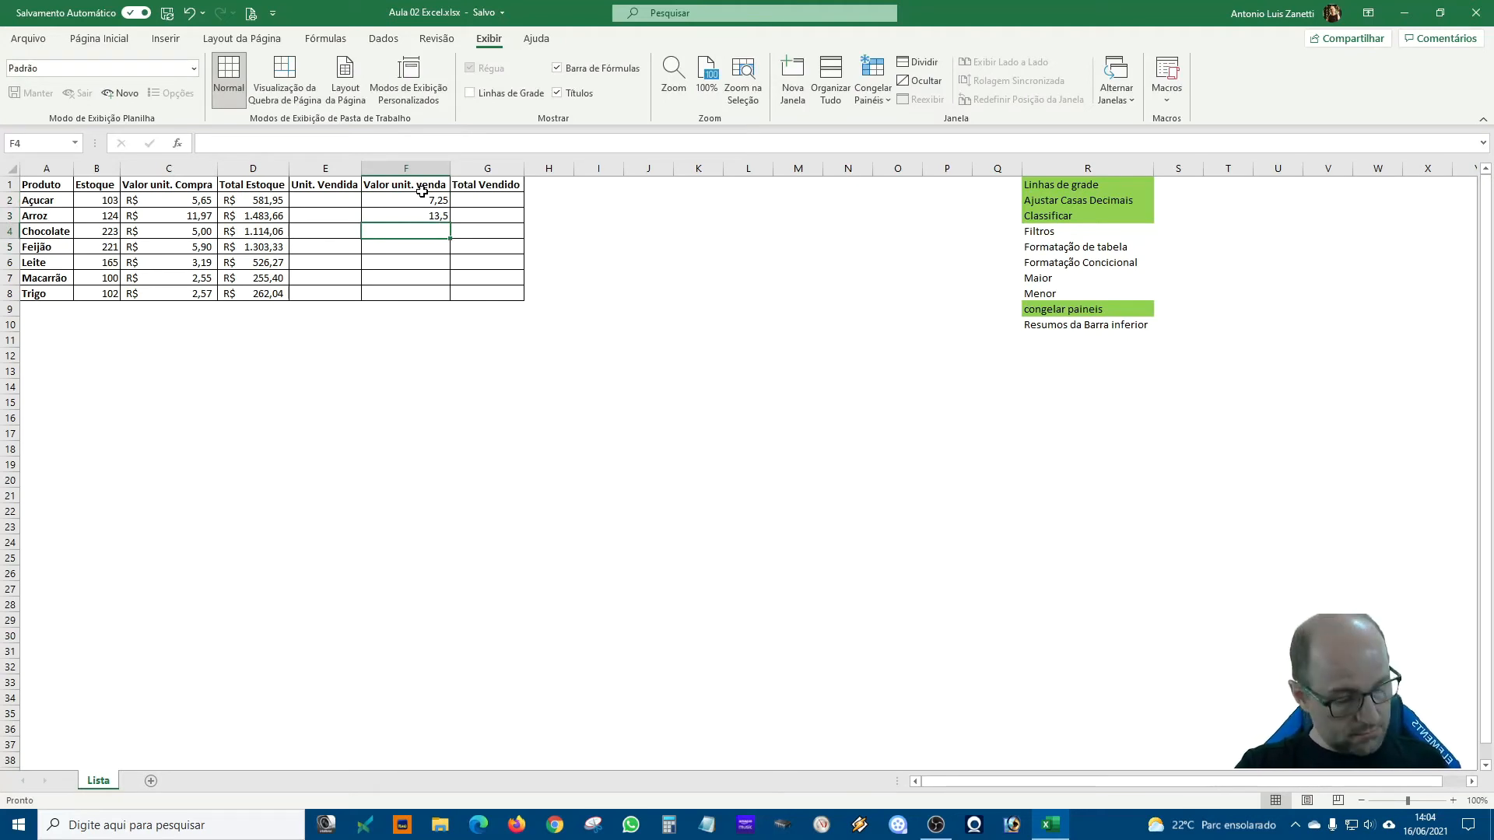
type("6")
key("Return")
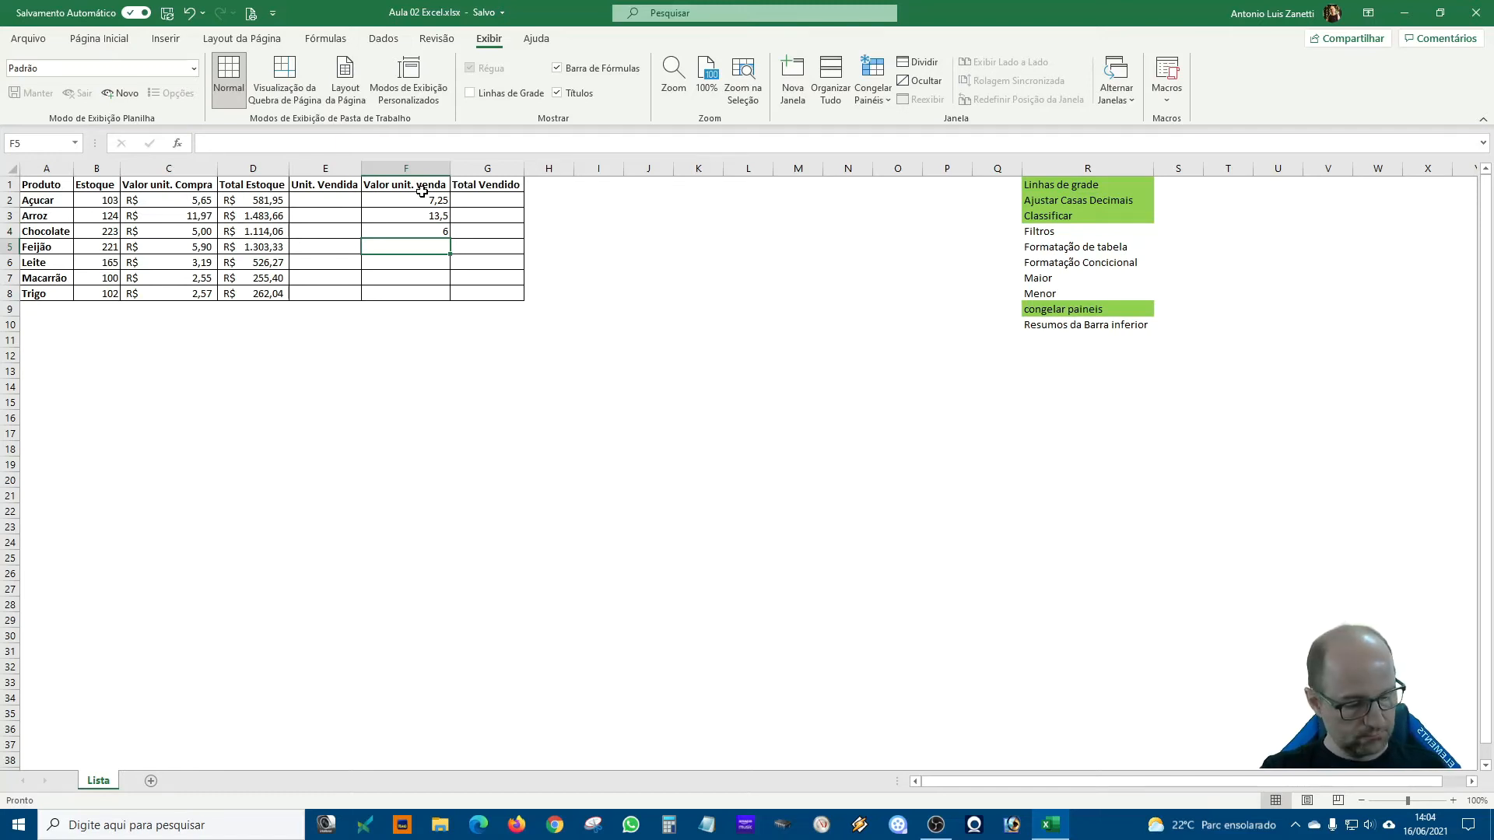
type("7,8")
key("Return")
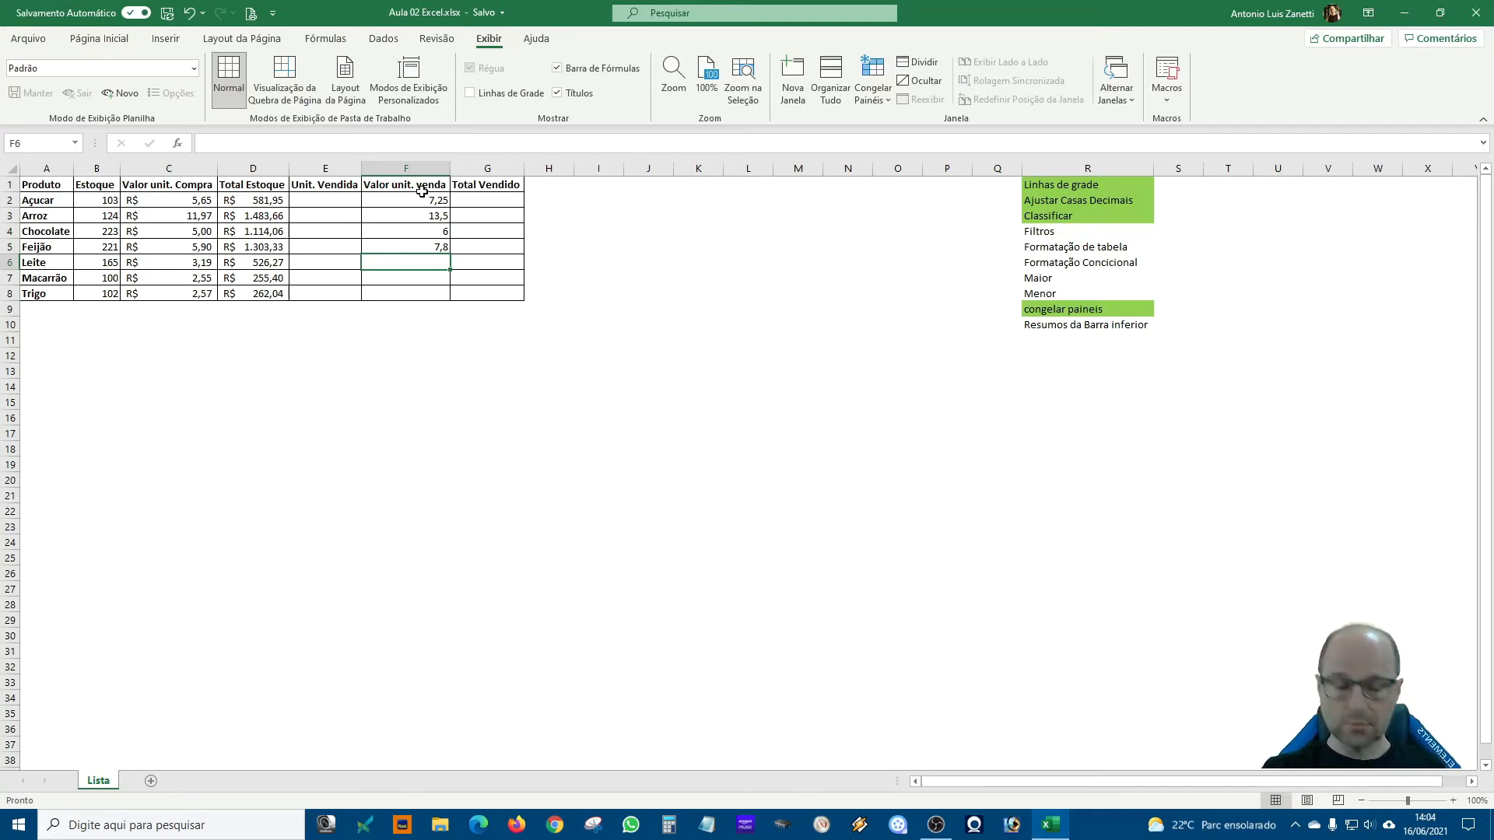
- Enter the Valor unit. venda for Leite, Macarrão and Trigo in F6:F8 as 4,2, 3,69 and 3,45
type("4")
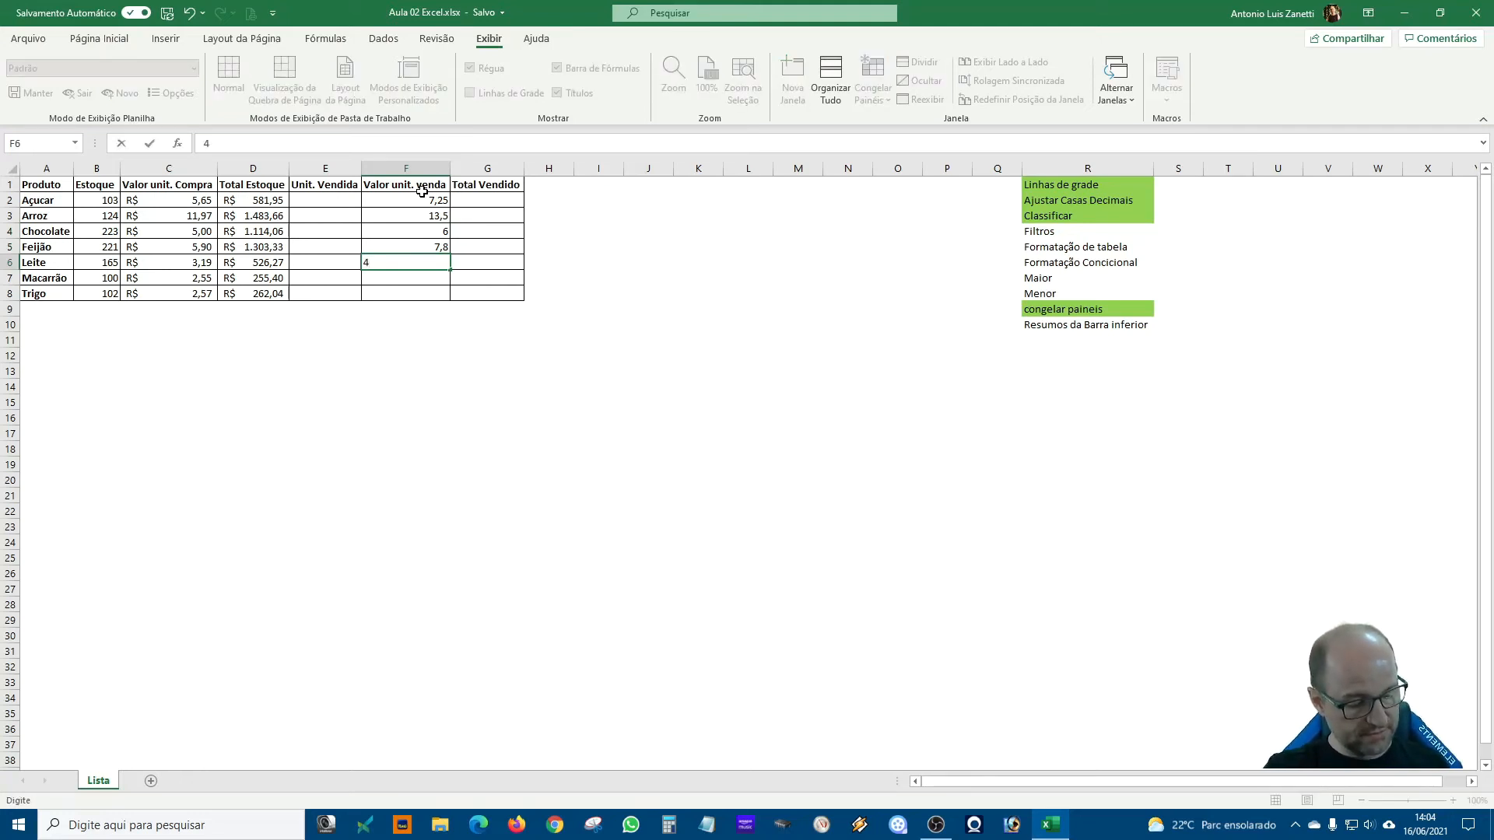
type(",2")
key("Return")
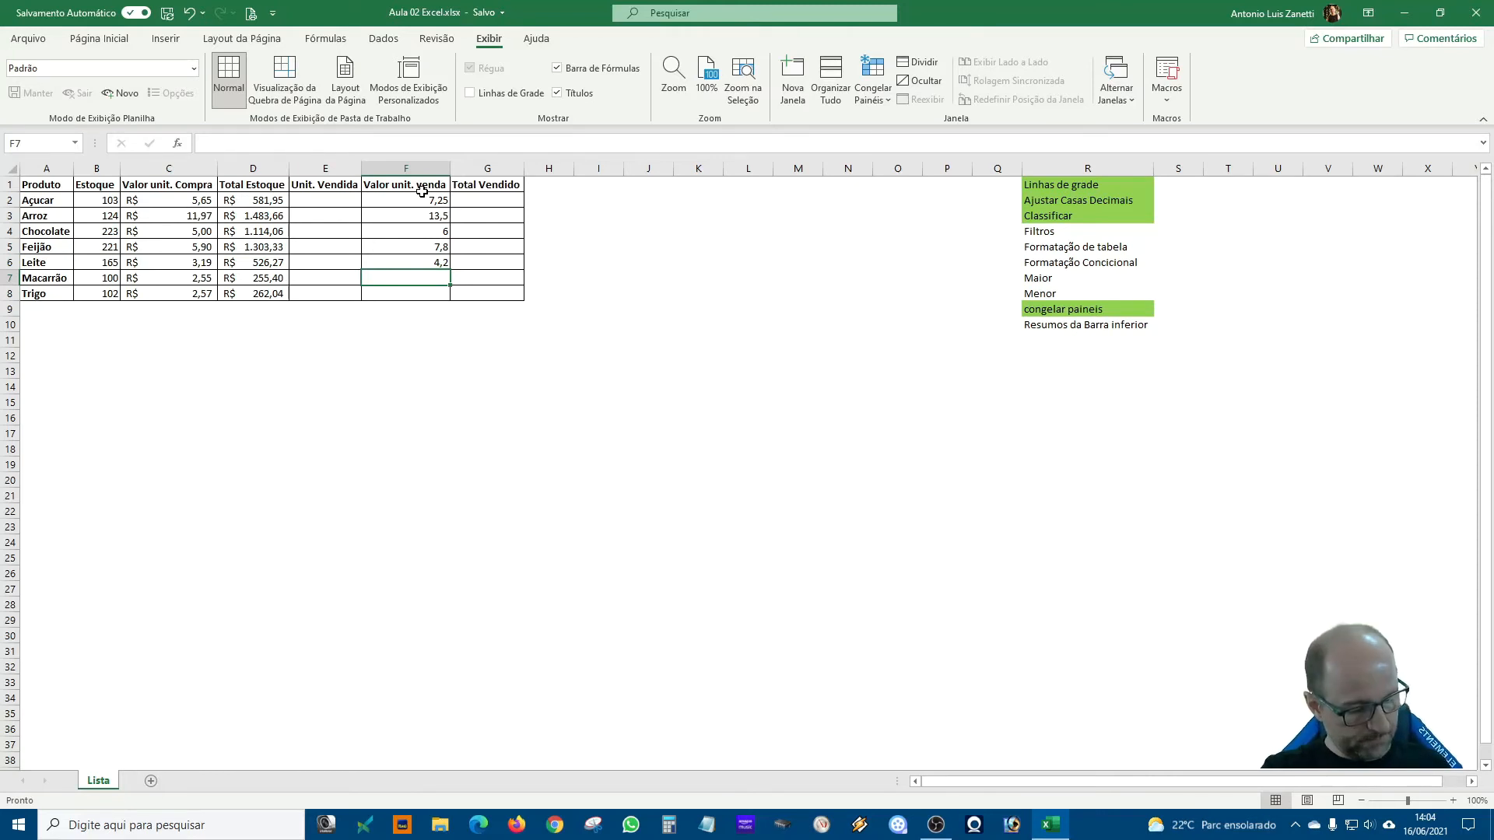
type("3,69")
key("Return")
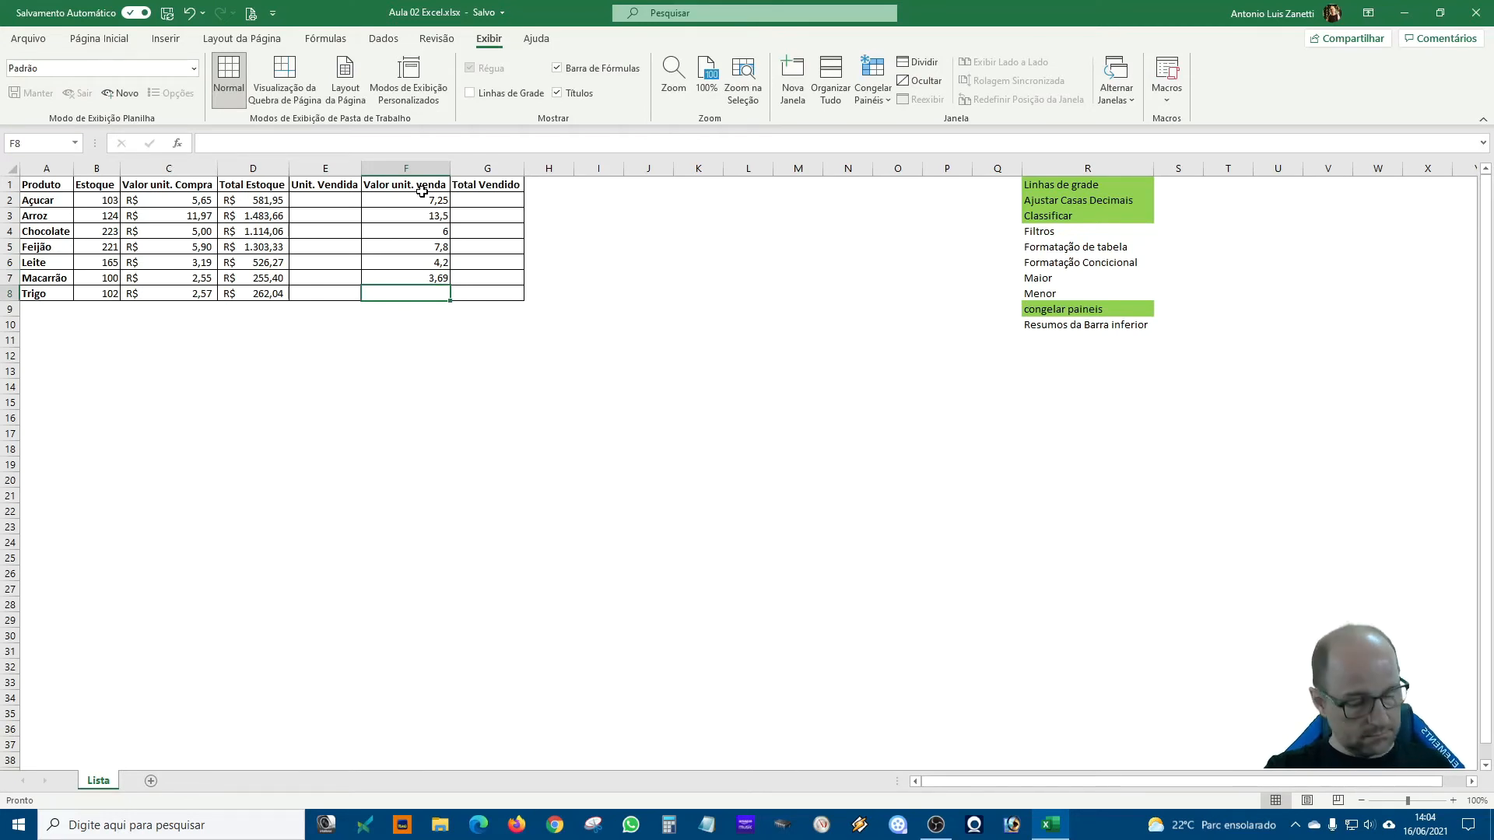
type("3,")
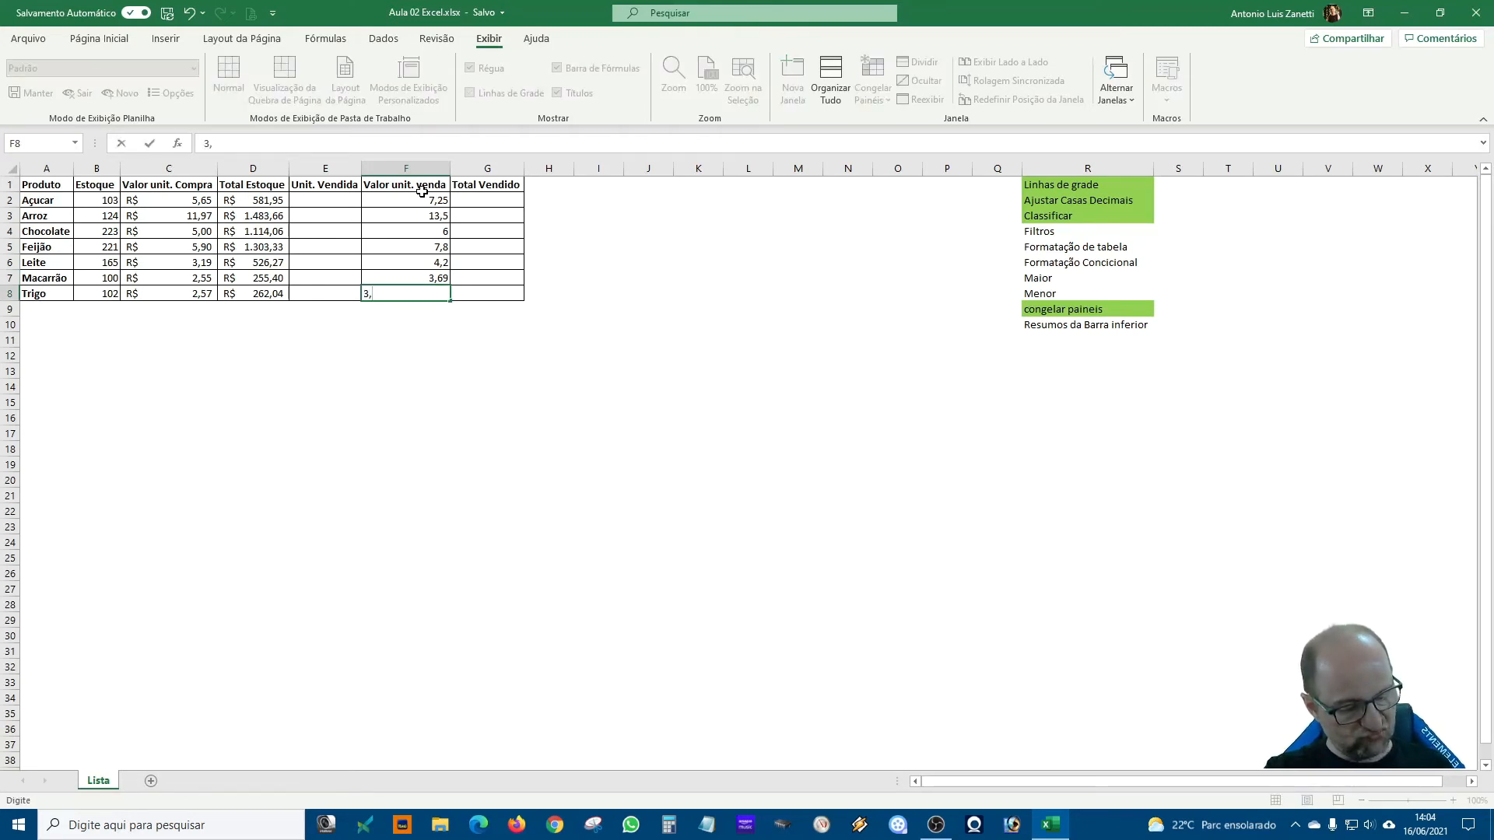
type("45")
key("Return")
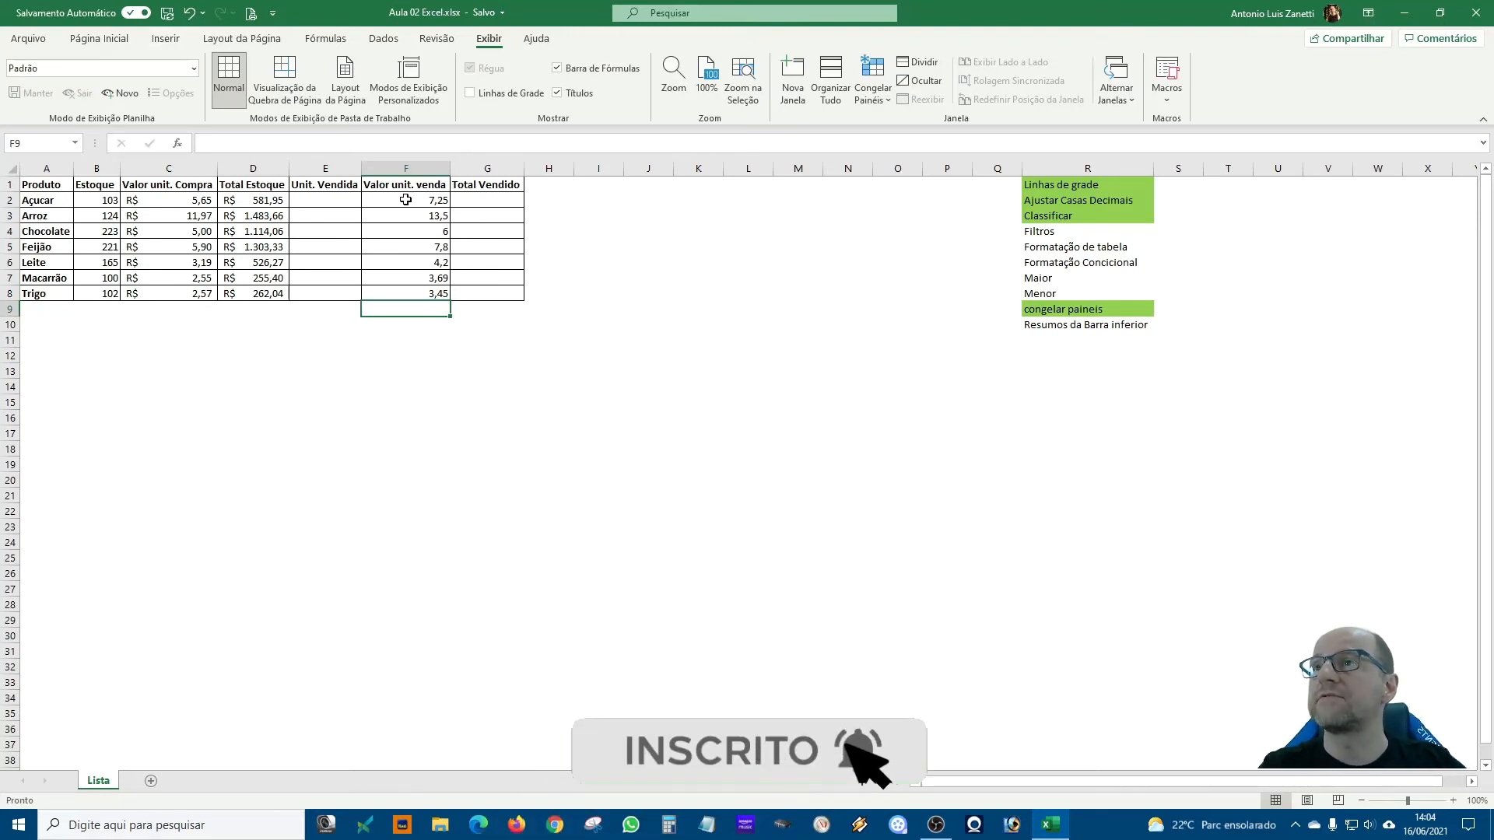
- Apply the R$ accounting number format to the Valor unit. venda and Total Vendido cells in F2:G8
left_click_drag(427, 200, 490, 293)
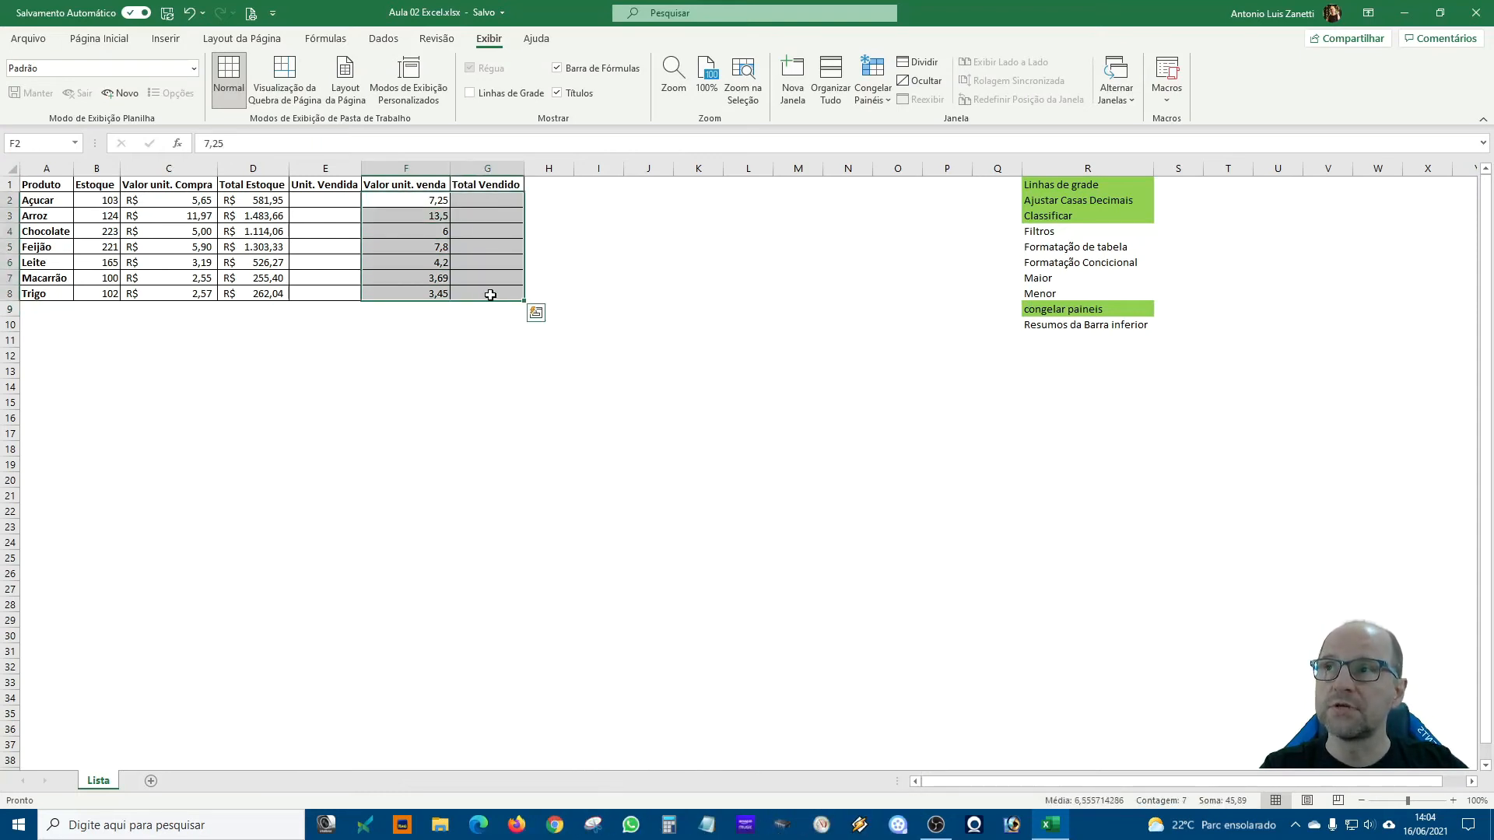
left_click_drag(415, 201, 491, 304)
left_click(490, 304)
left_click(413, 202)
left_click_drag(413, 201, 490, 294)
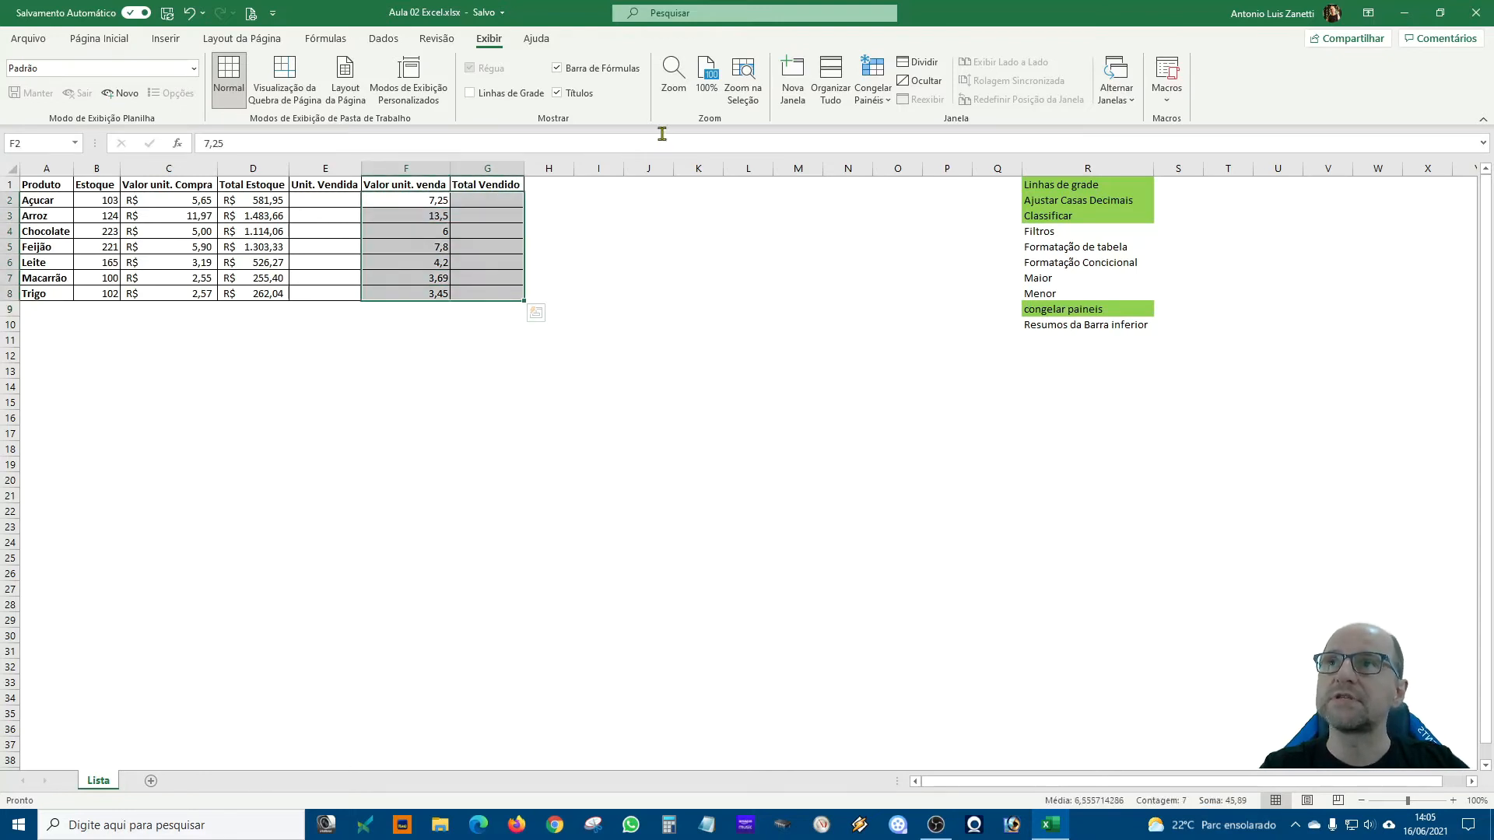
left_click(123, 43)
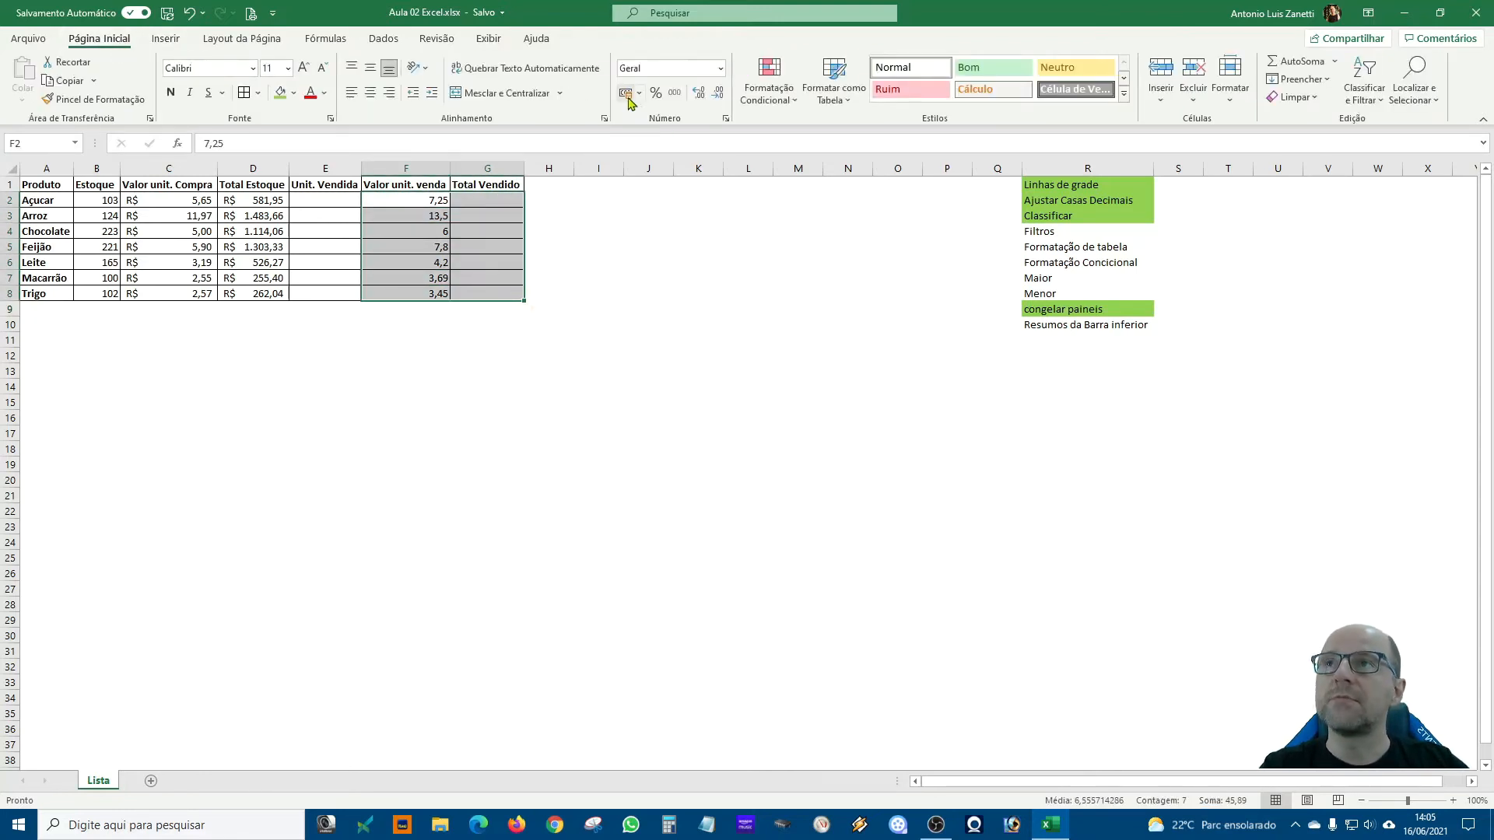
left_click(627, 96)
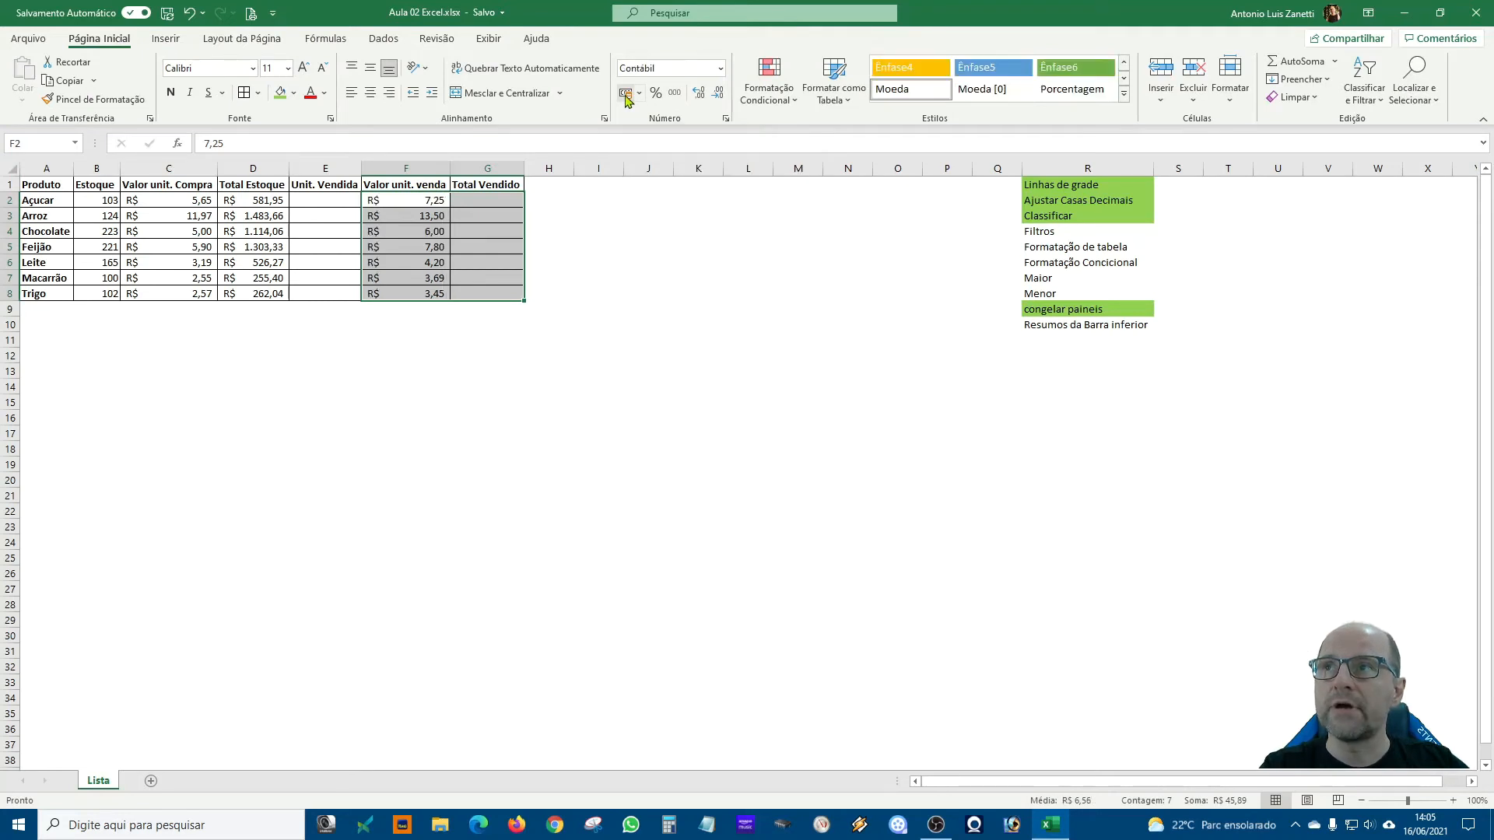
left_click(660, 276)
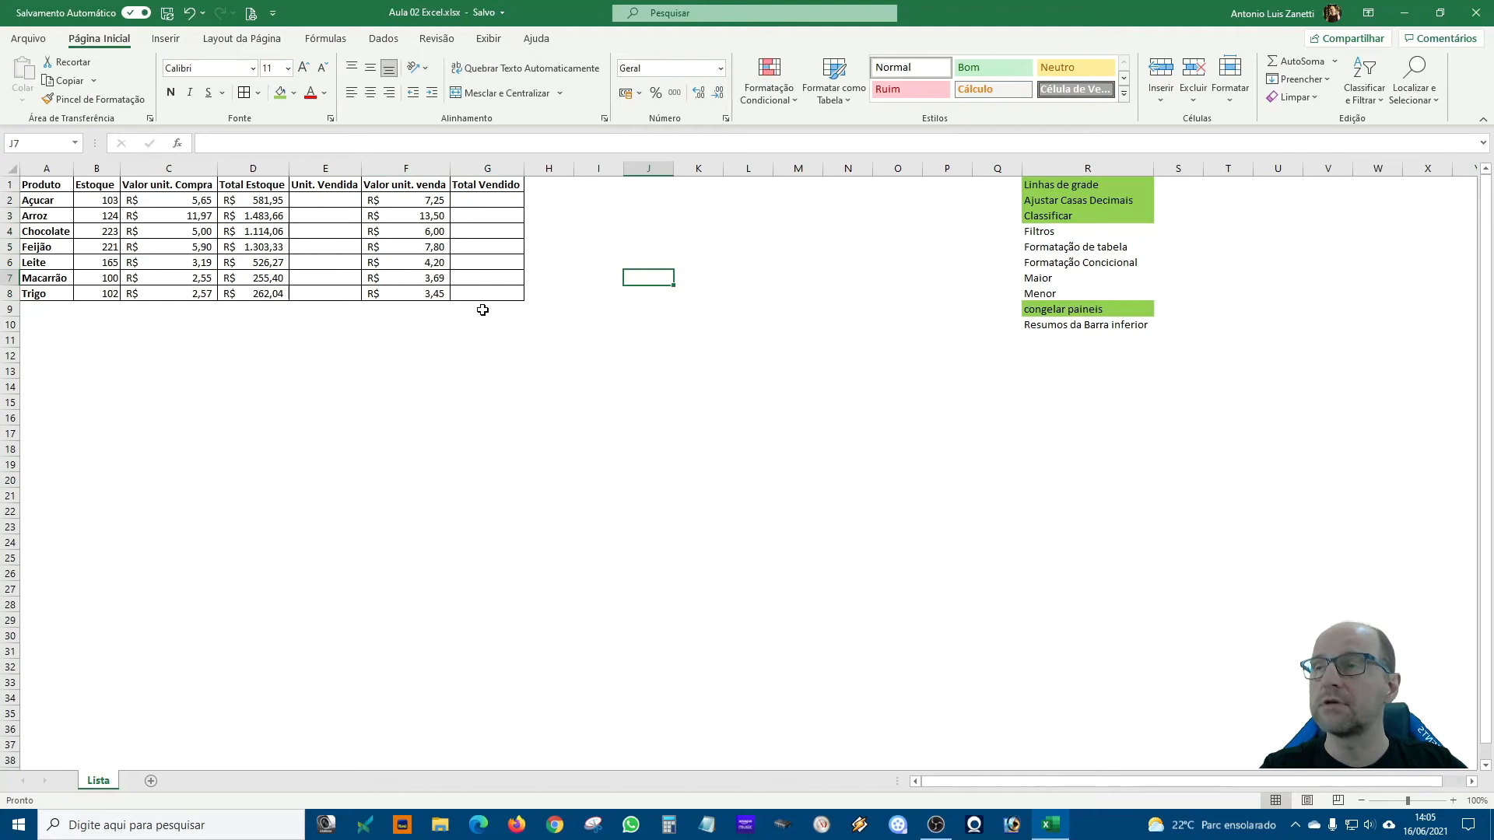
- Enter the formula =E2*F2 in G2 to calculate the Total Vendido of Açucar from units sold and unit sale value
left_click(488, 201)
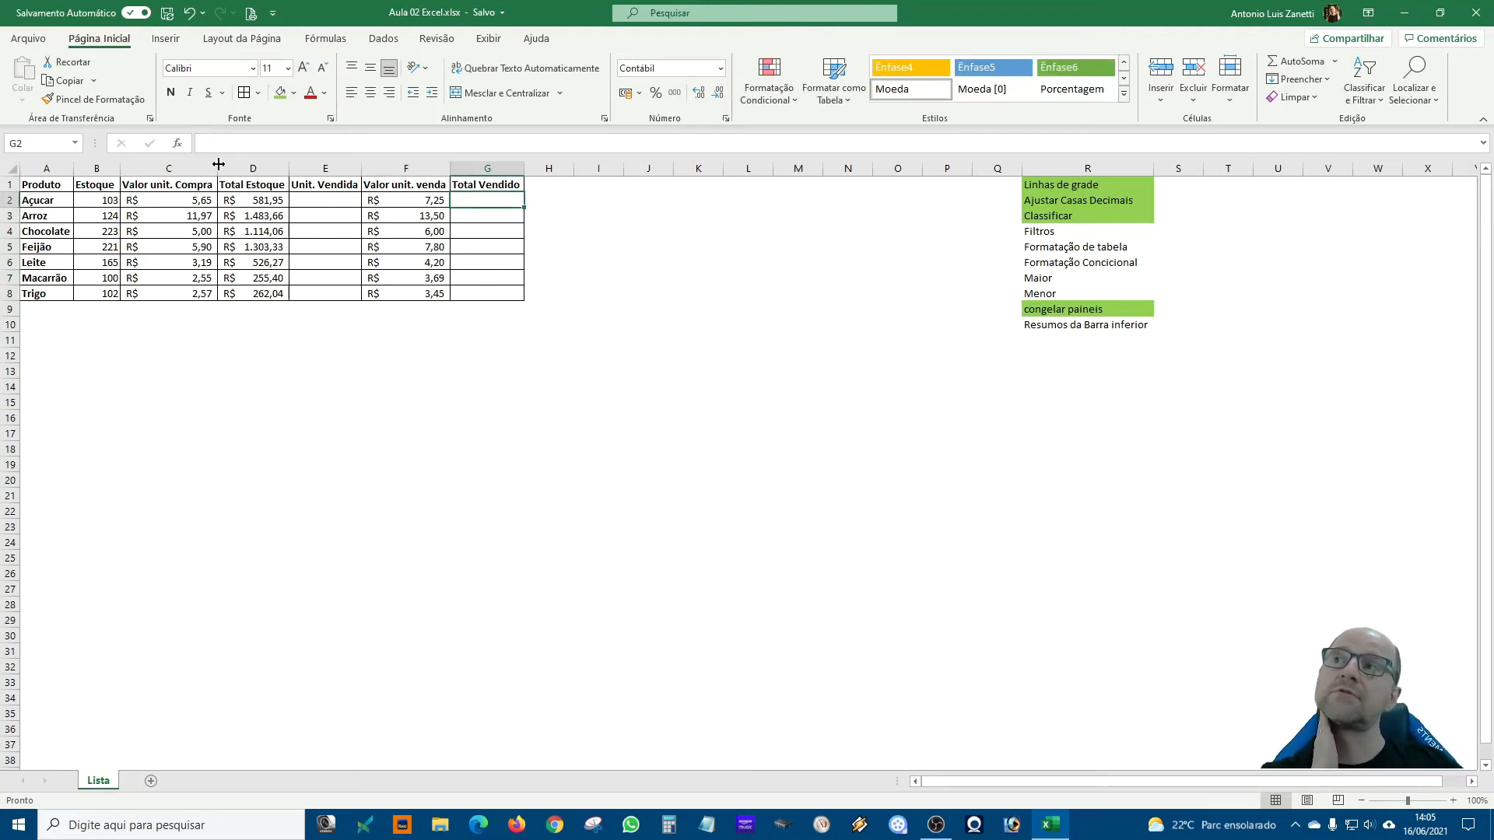
left_click_drag(308, 203, 310, 287)
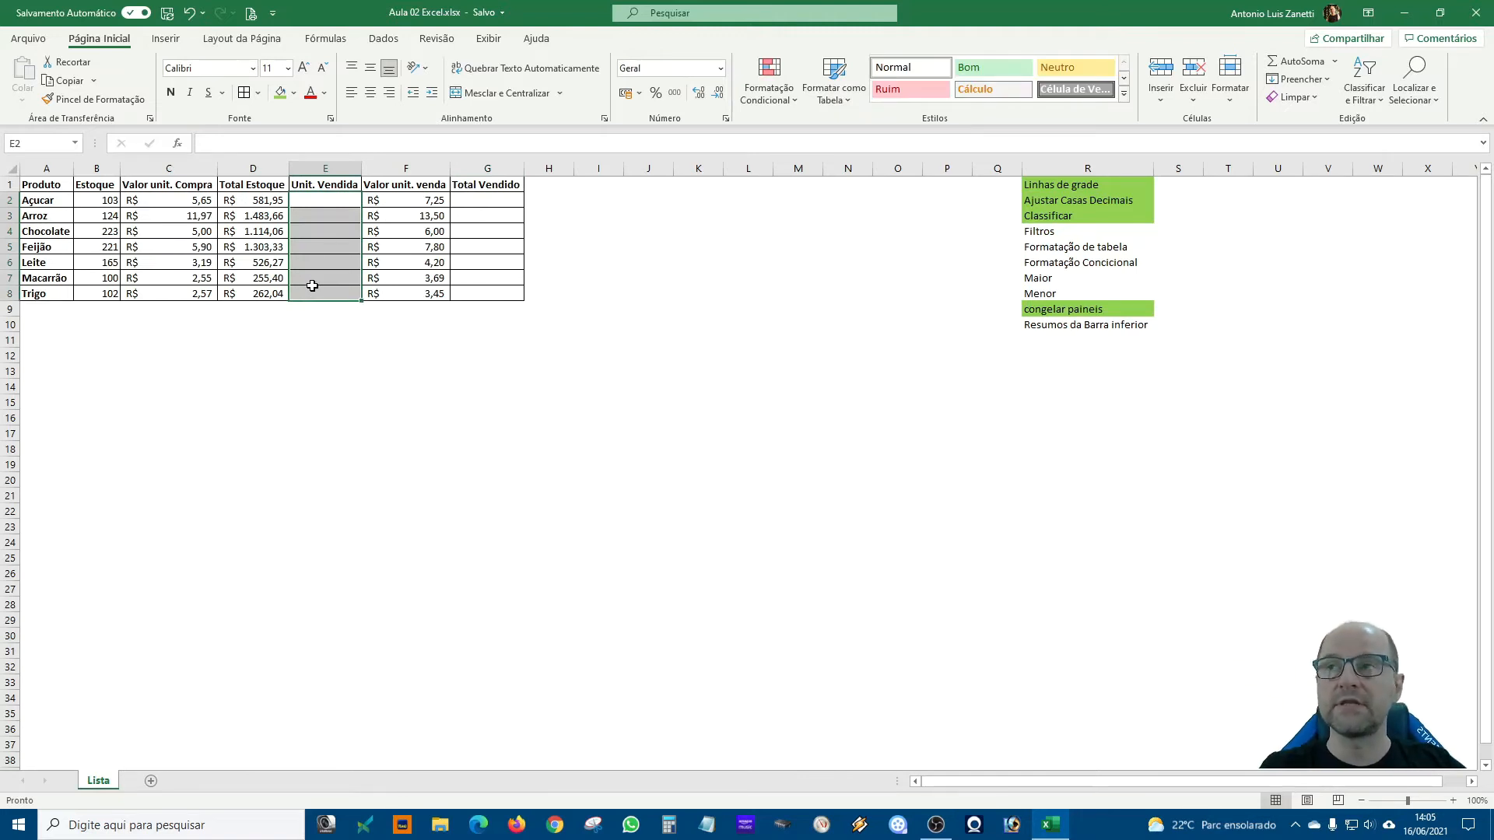
left_click(506, 199)
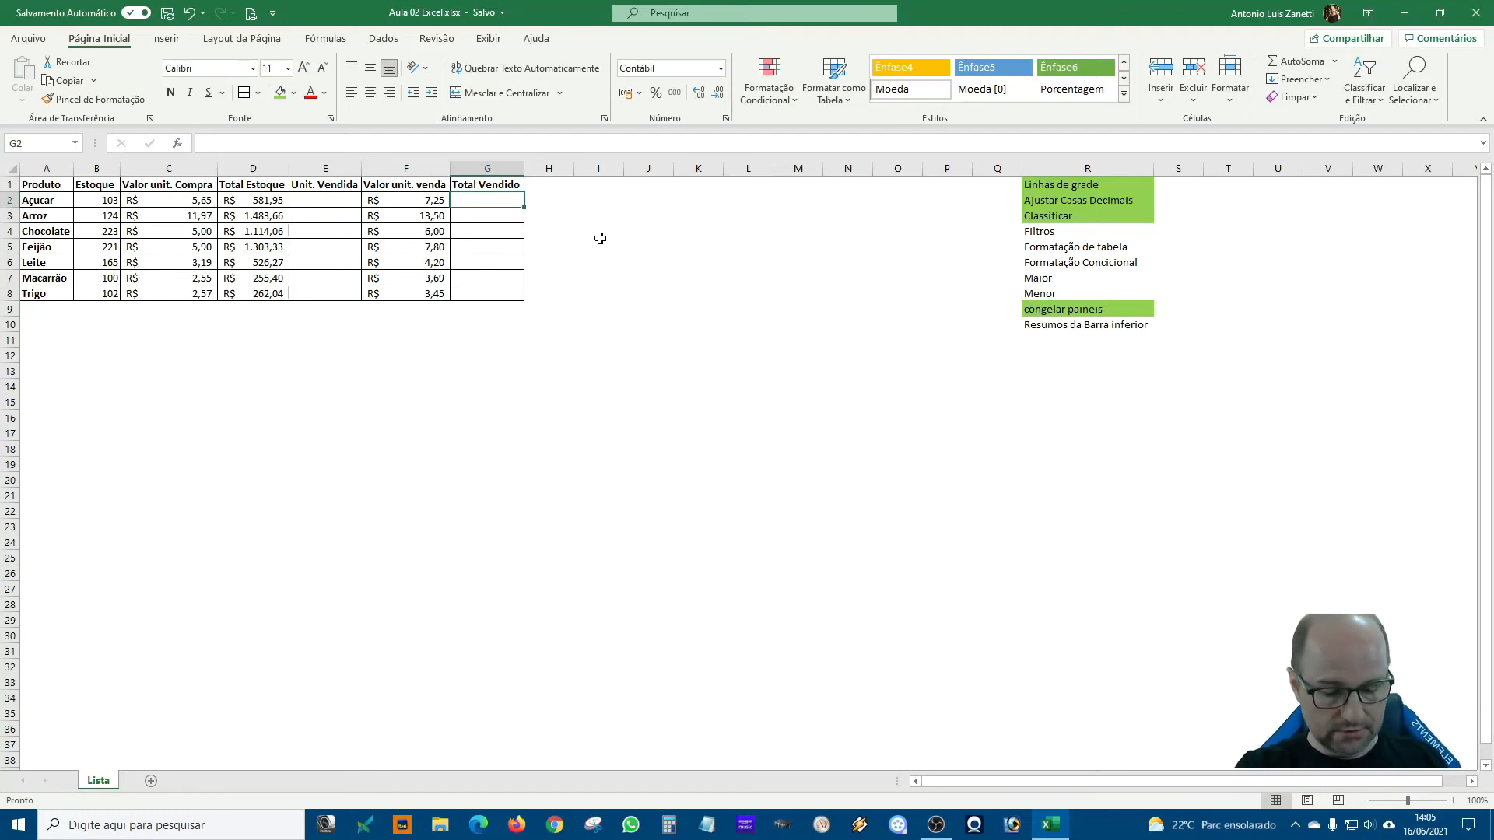
type("=")
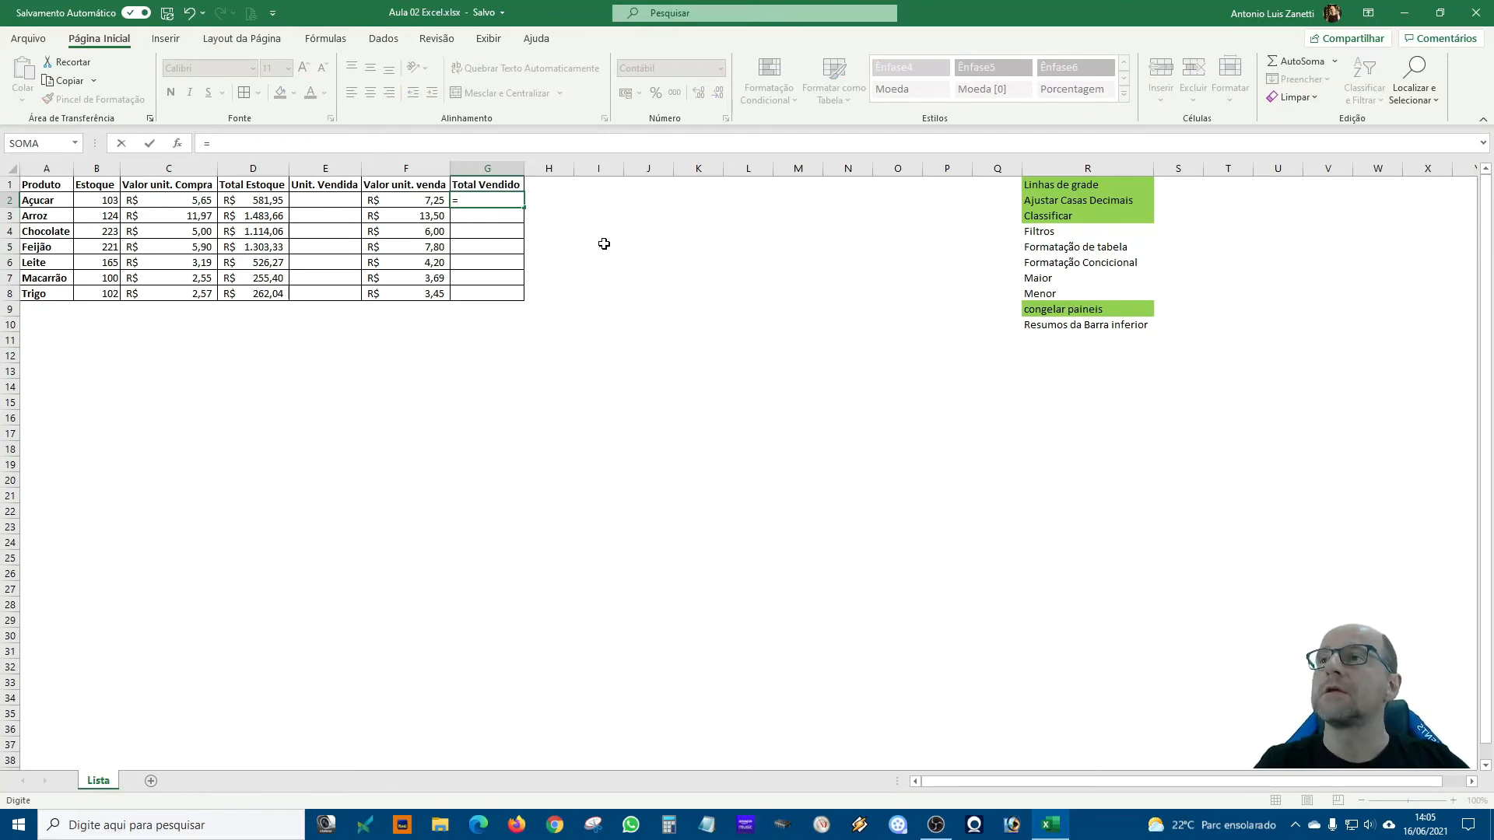
left_click(307, 201)
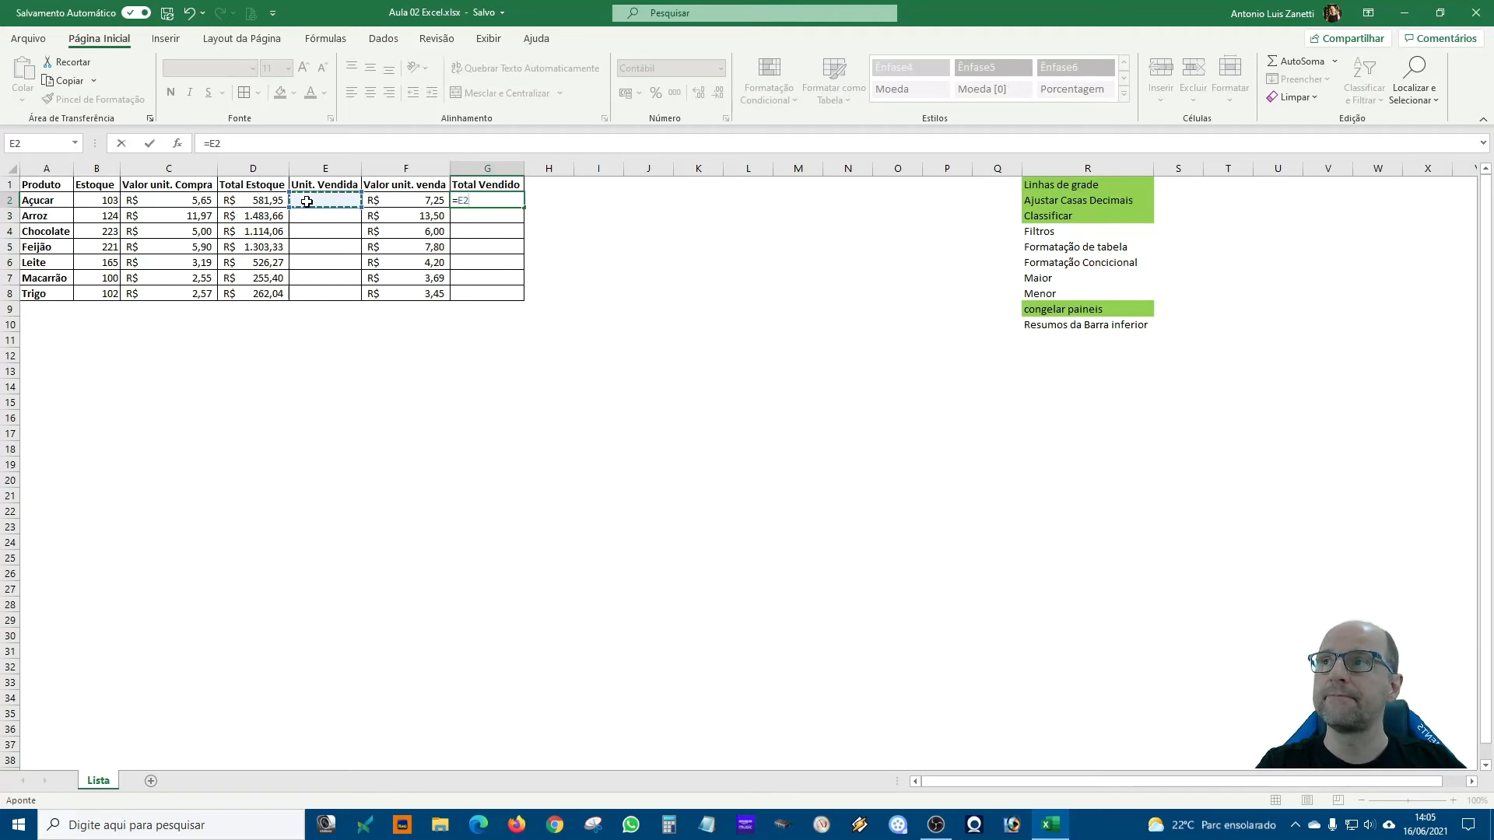
type("*")
left_click(402, 197)
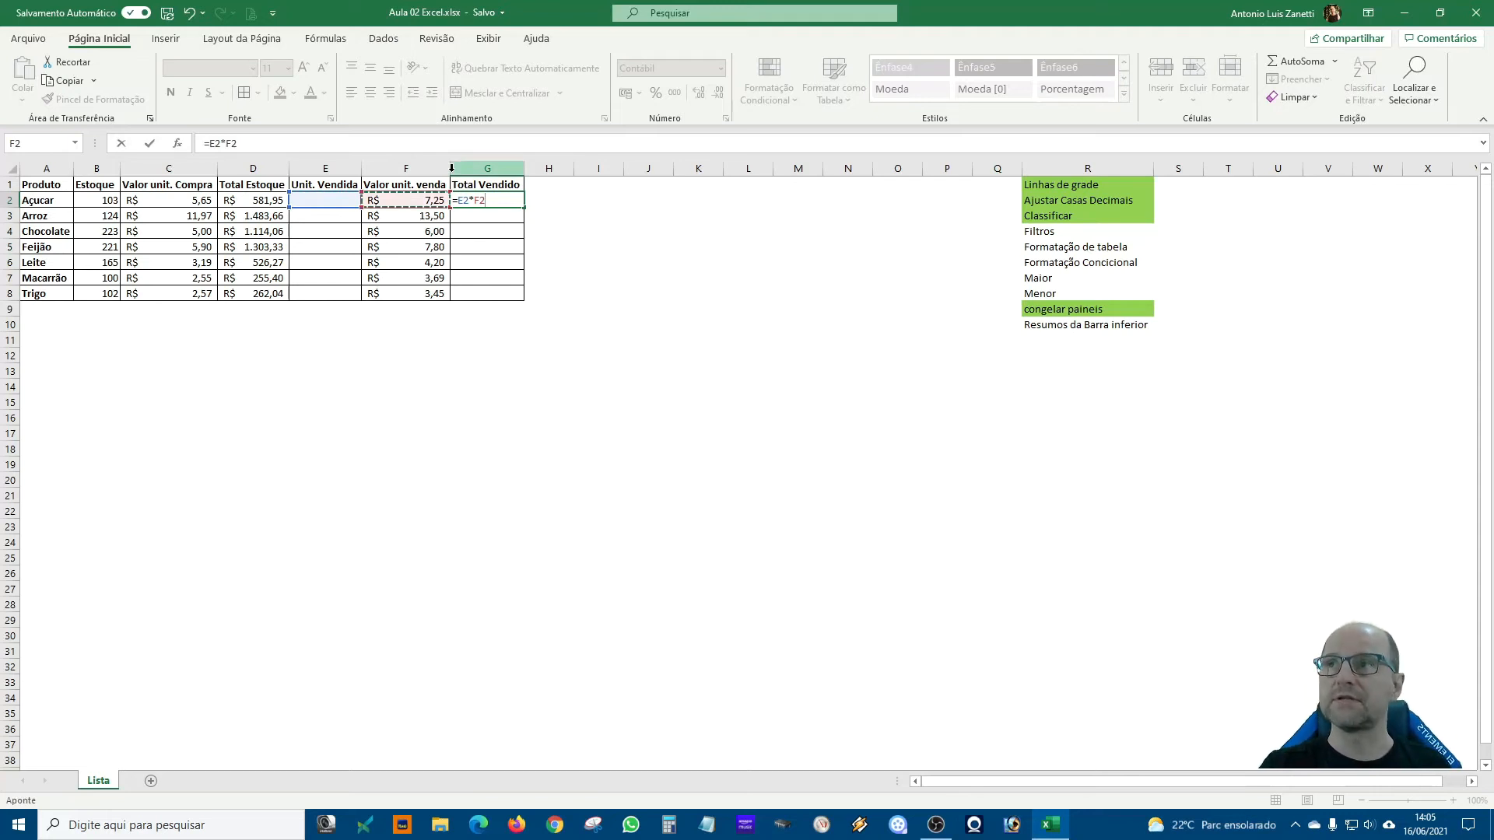
key("Return")
- Fill the Total Vendido formula from G2 down to G8 for all the remaining products
left_click(484, 203)
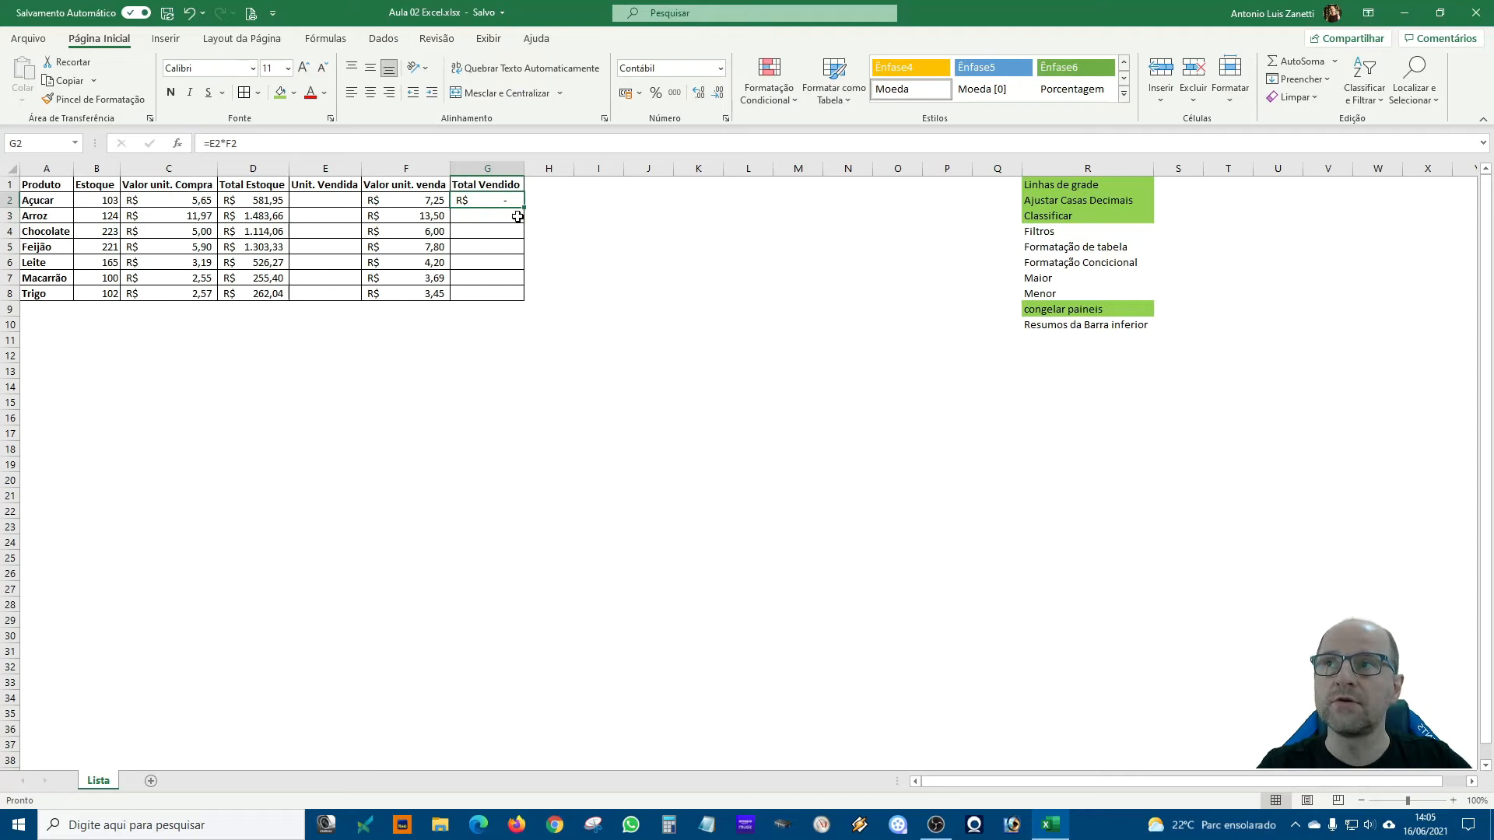
double_click(523, 206)
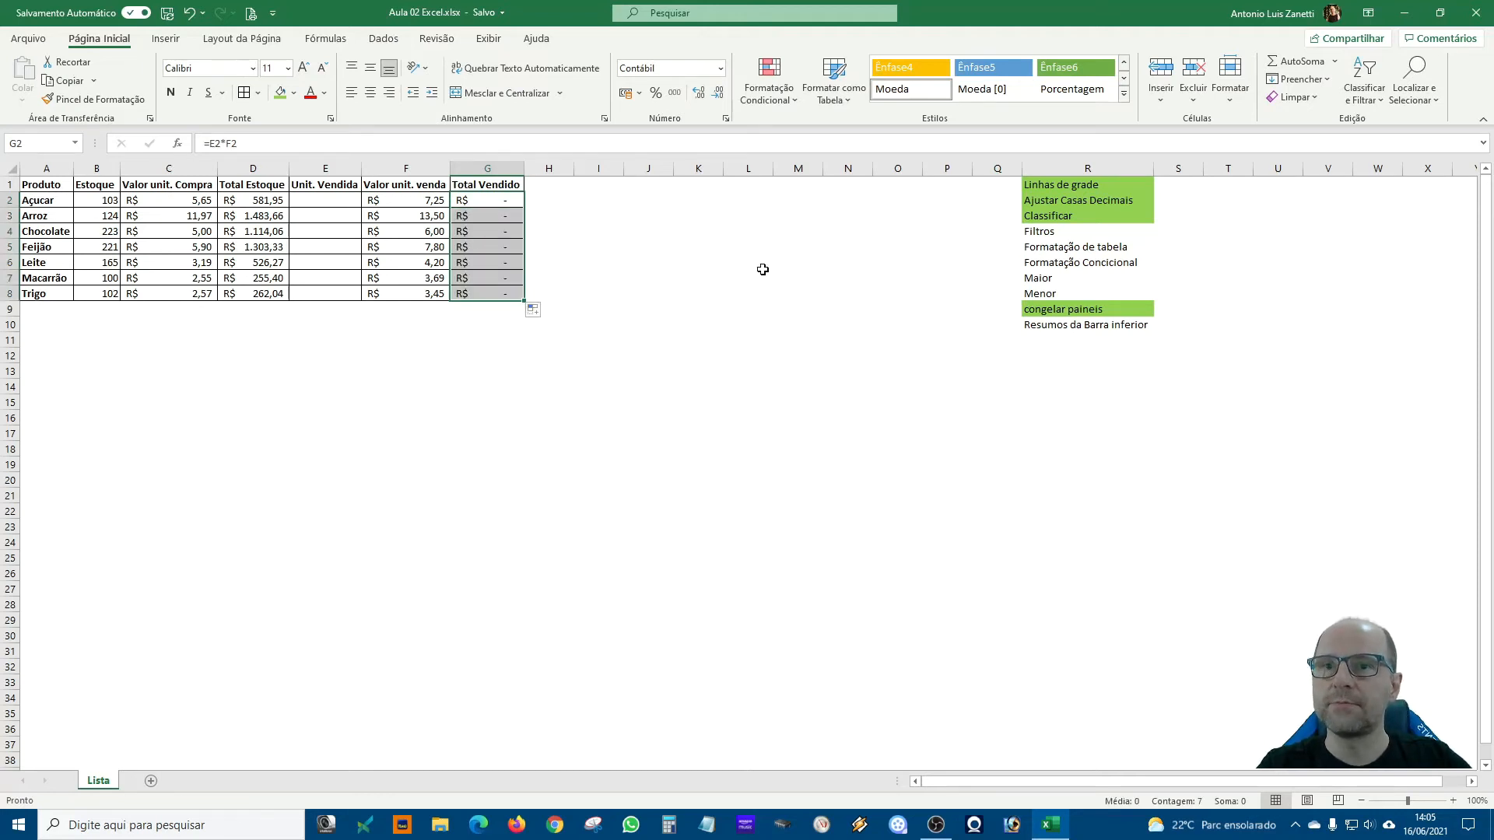
left_click(744, 340)
left_click(492, 196)
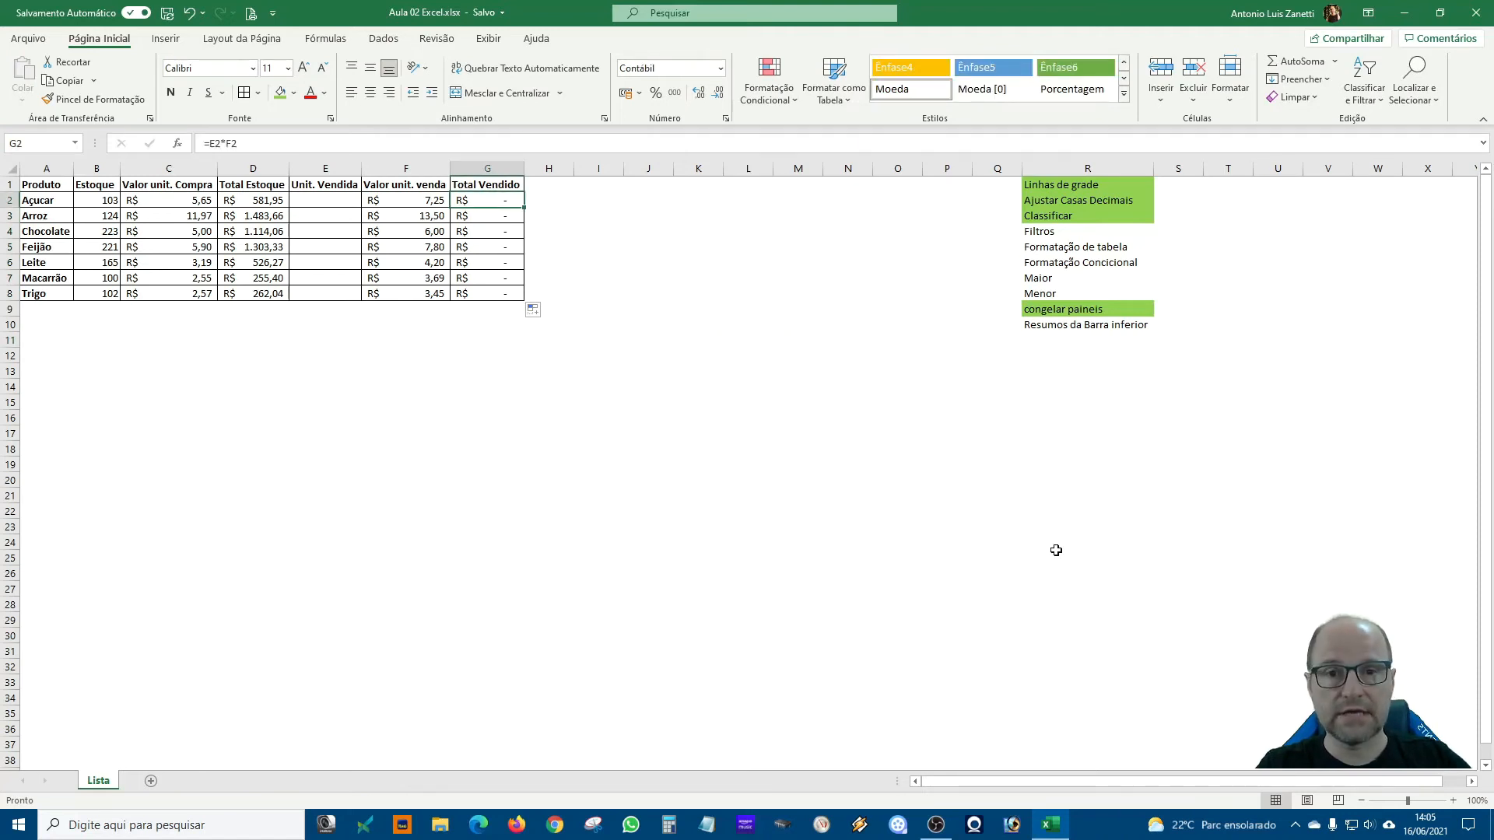
left_click(923, 474)
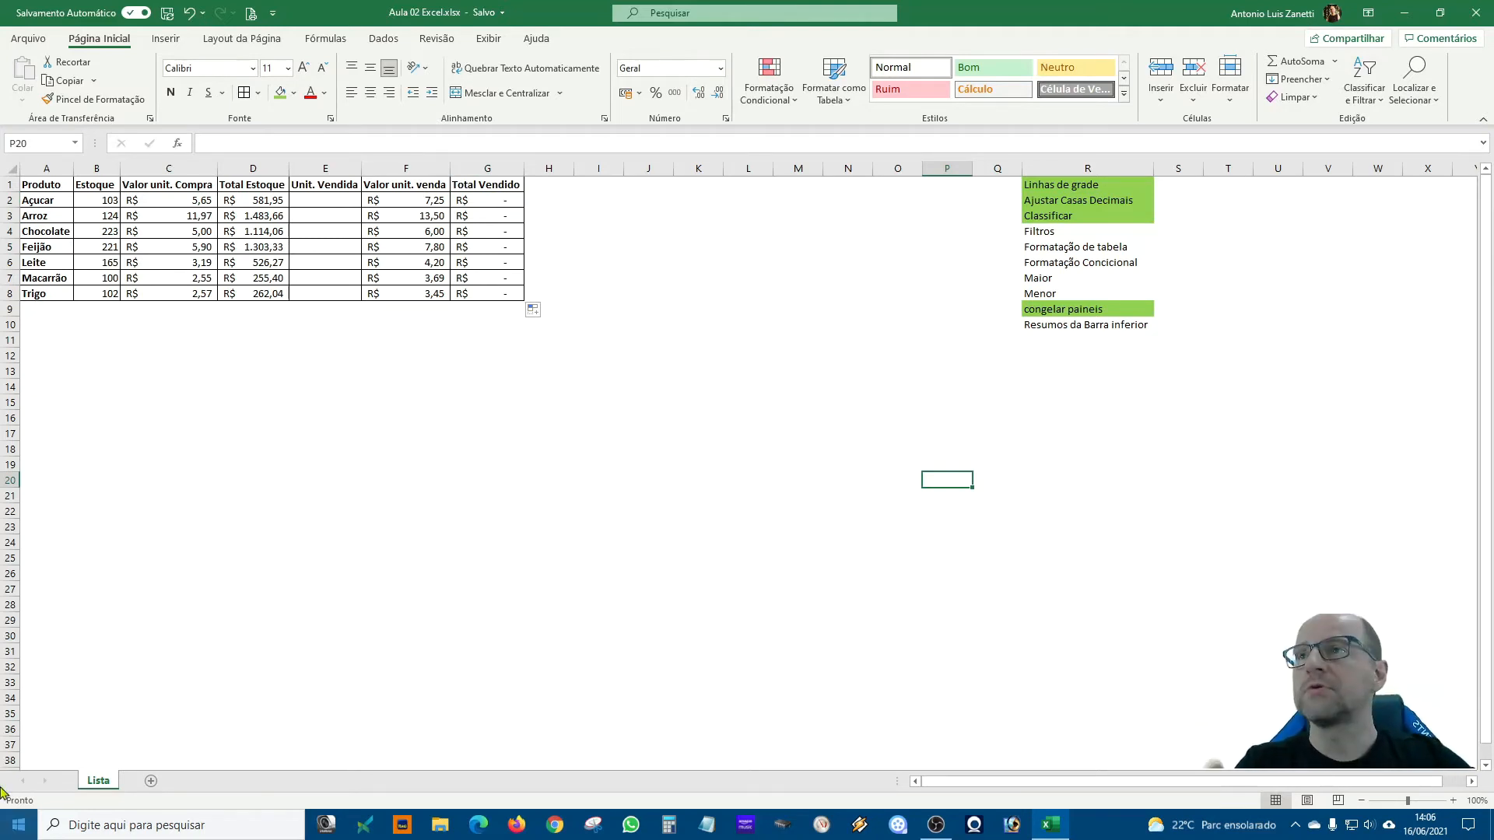
- Enter the Unit. Vendida quantities for Açucar, Arroz and Chocolate in E2:E4 as 93, 56 and 220
left_click(318, 199)
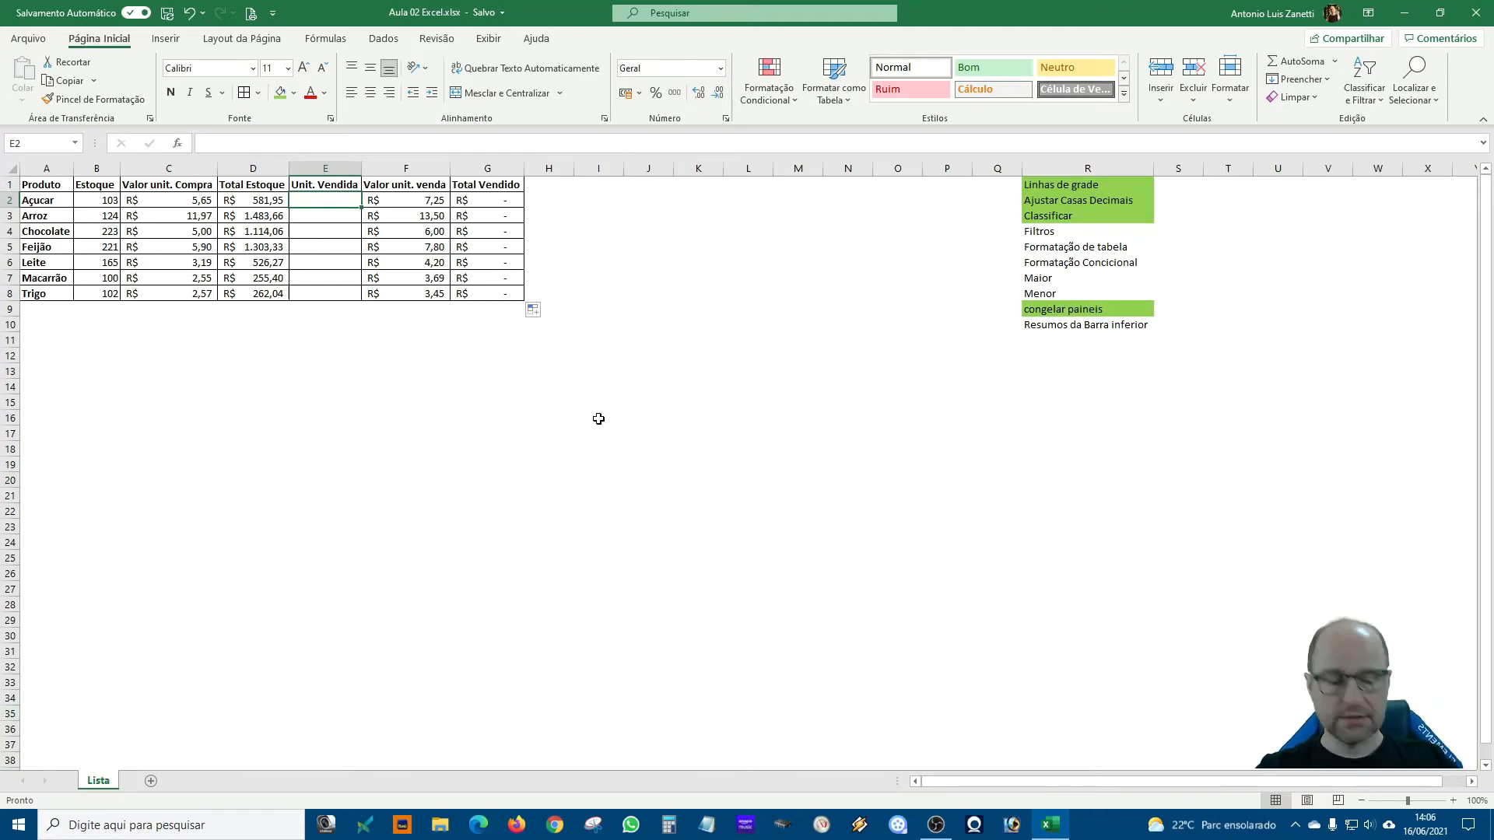
type("93")
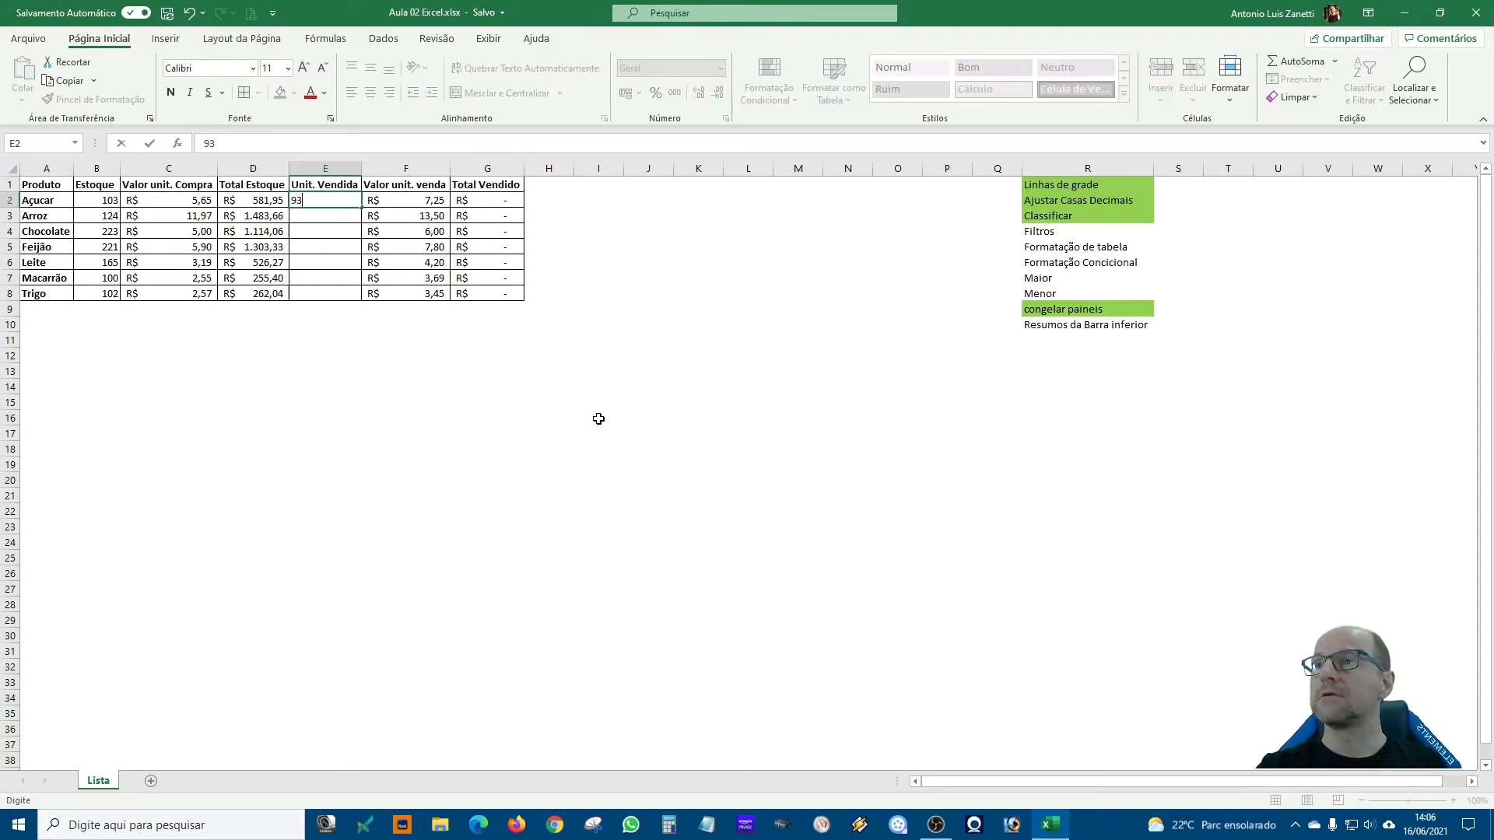
key("Return")
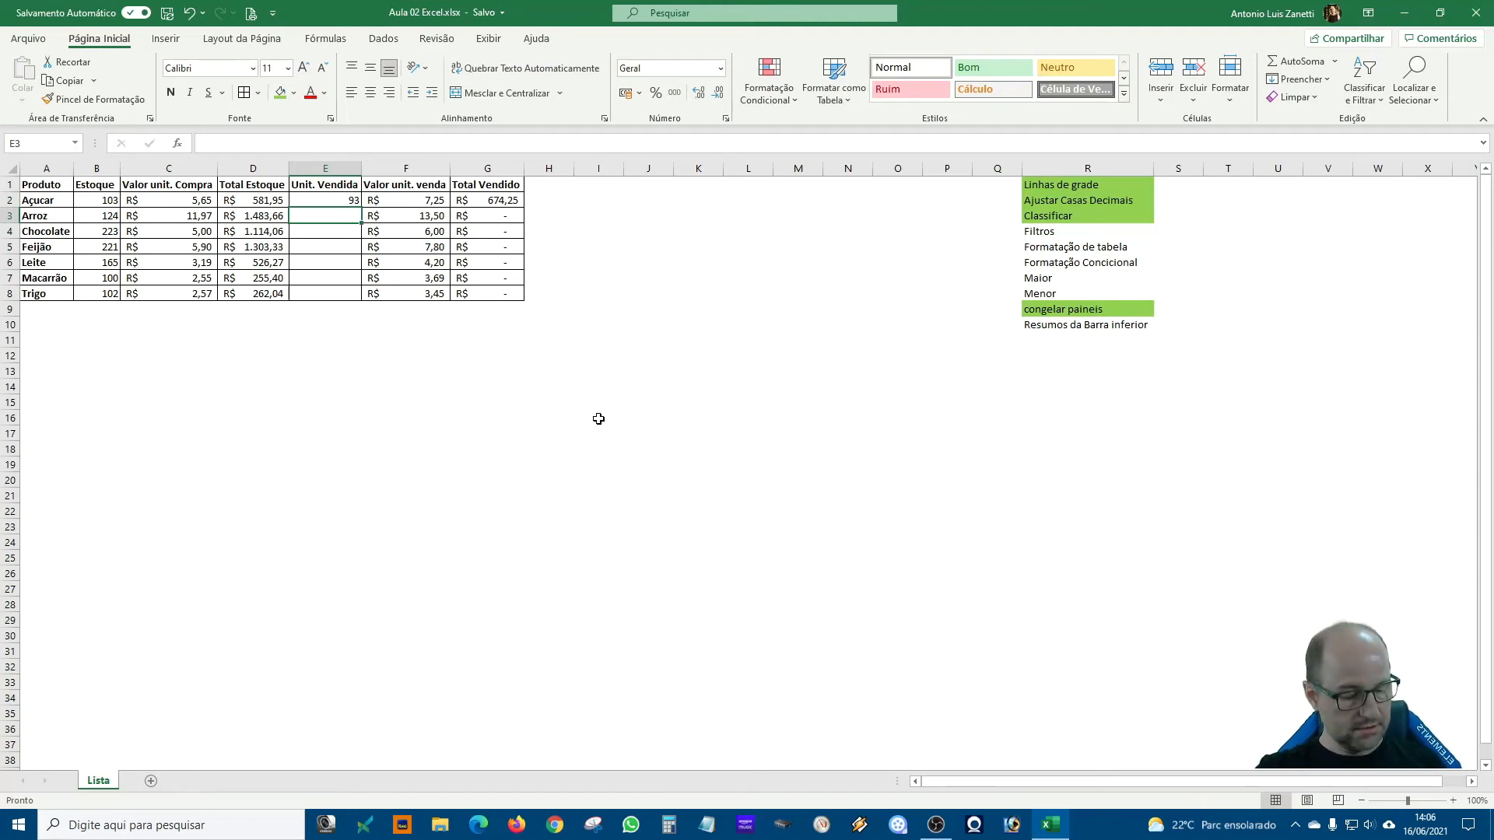
type("56")
key("Return")
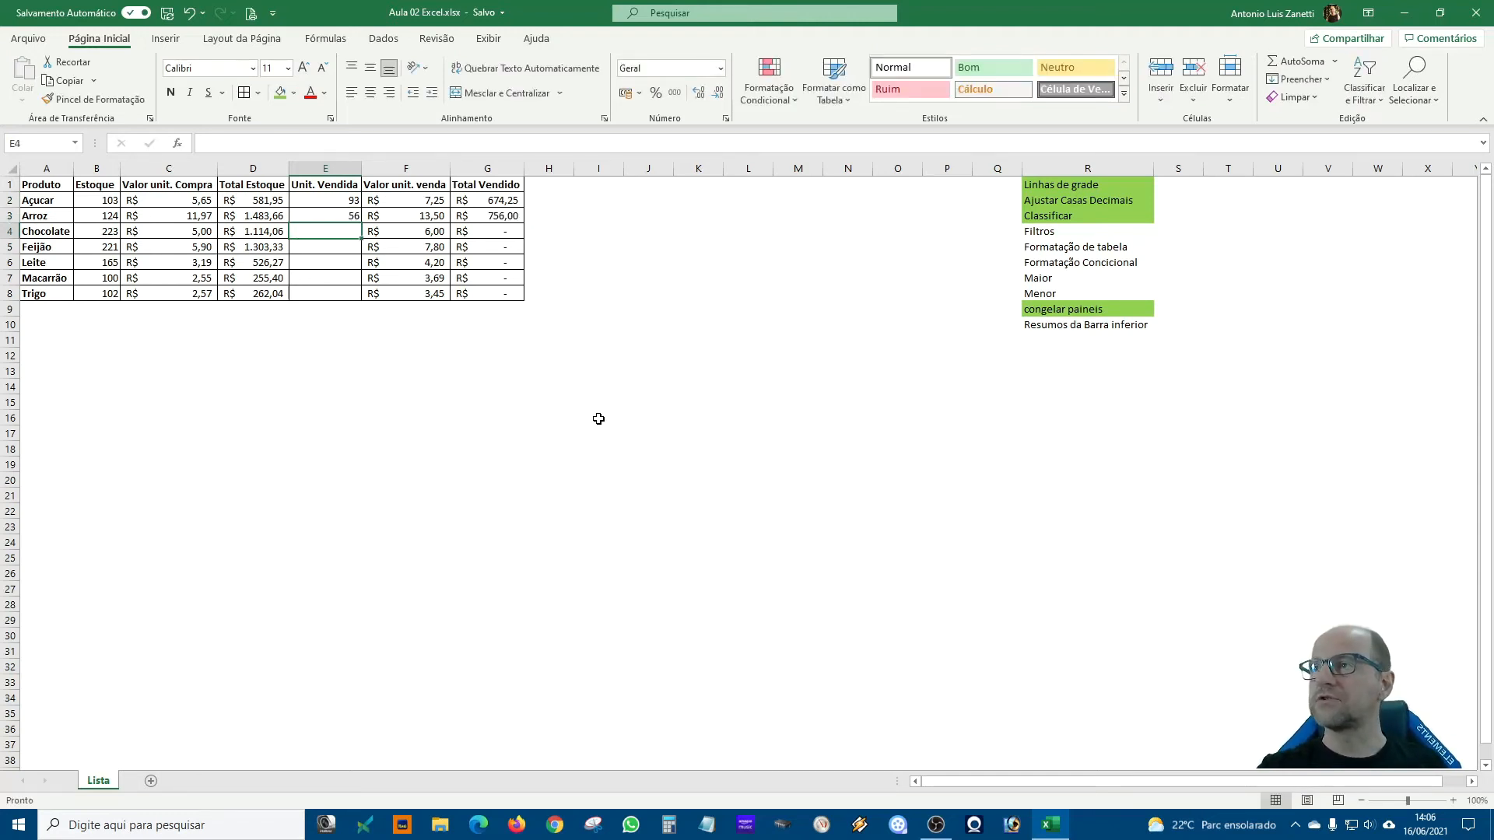
type("22")
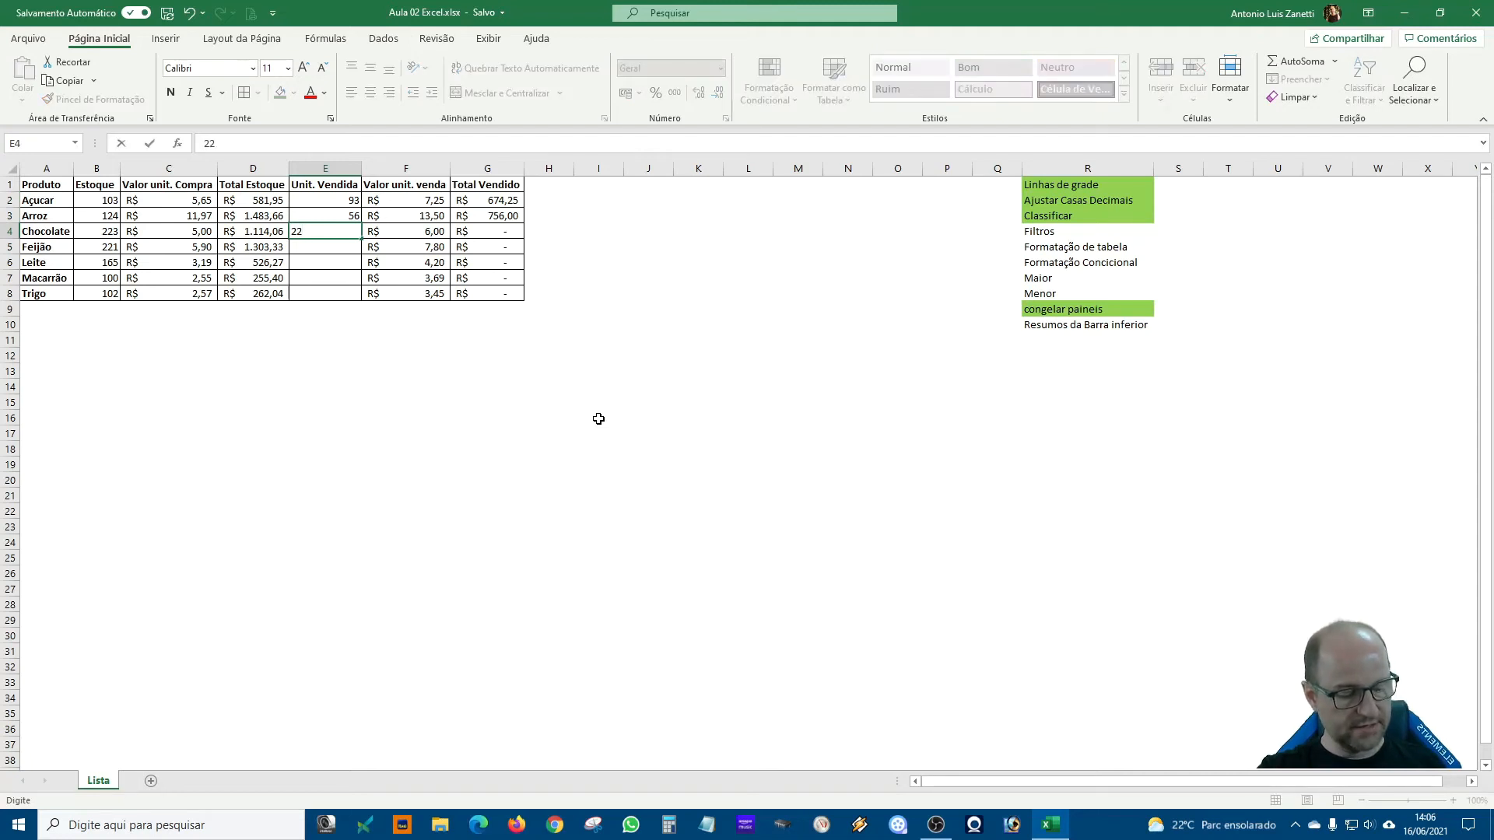
type("0")
key("Return")
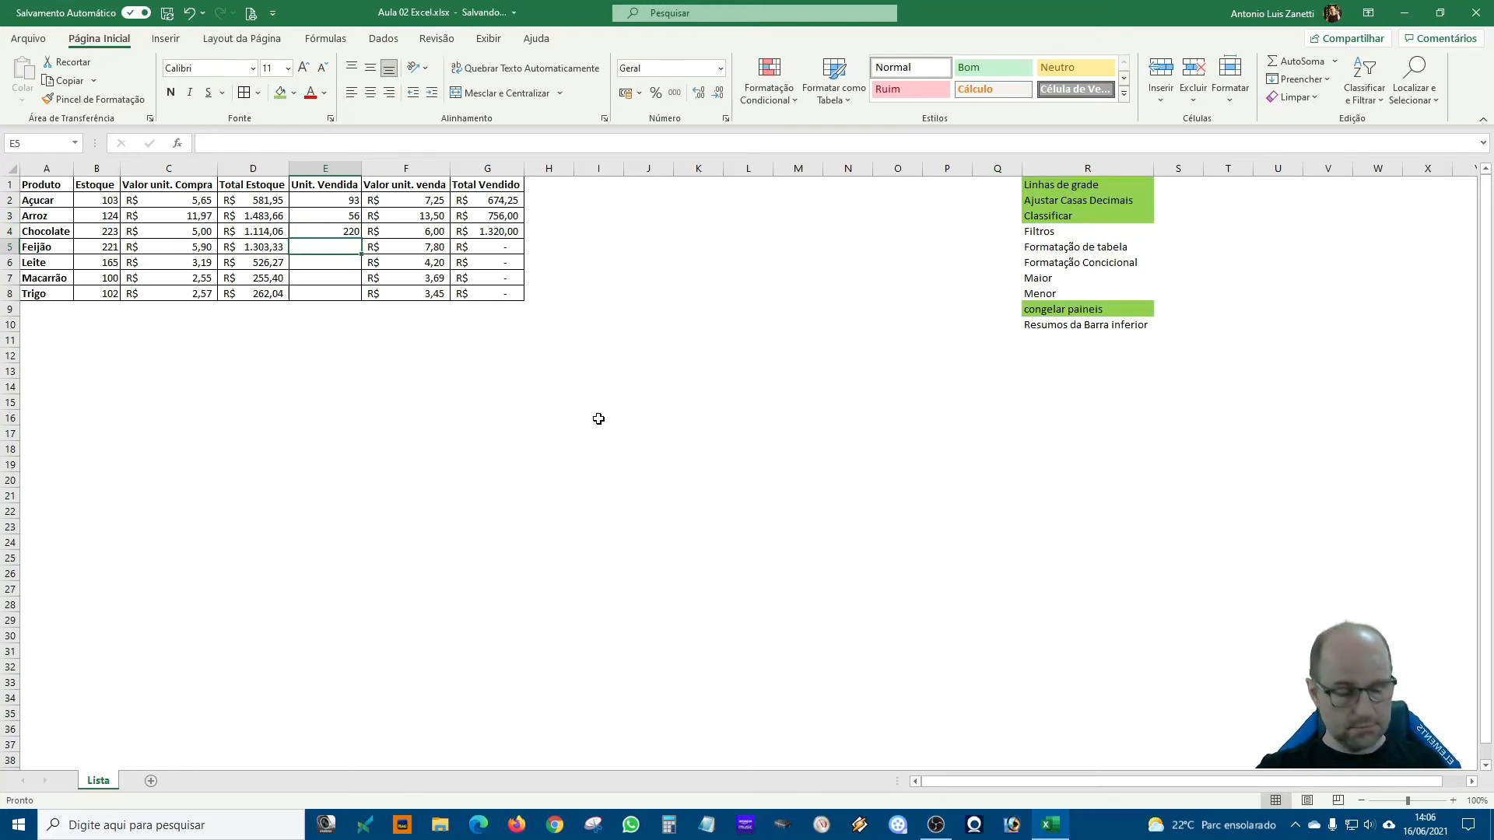
- Enter the Unit. Vendida quantities for Feijão, Leite, Macarrão and Trigo in E5:E8 as 200, 150, 100 and 100
type("200")
key("Return")
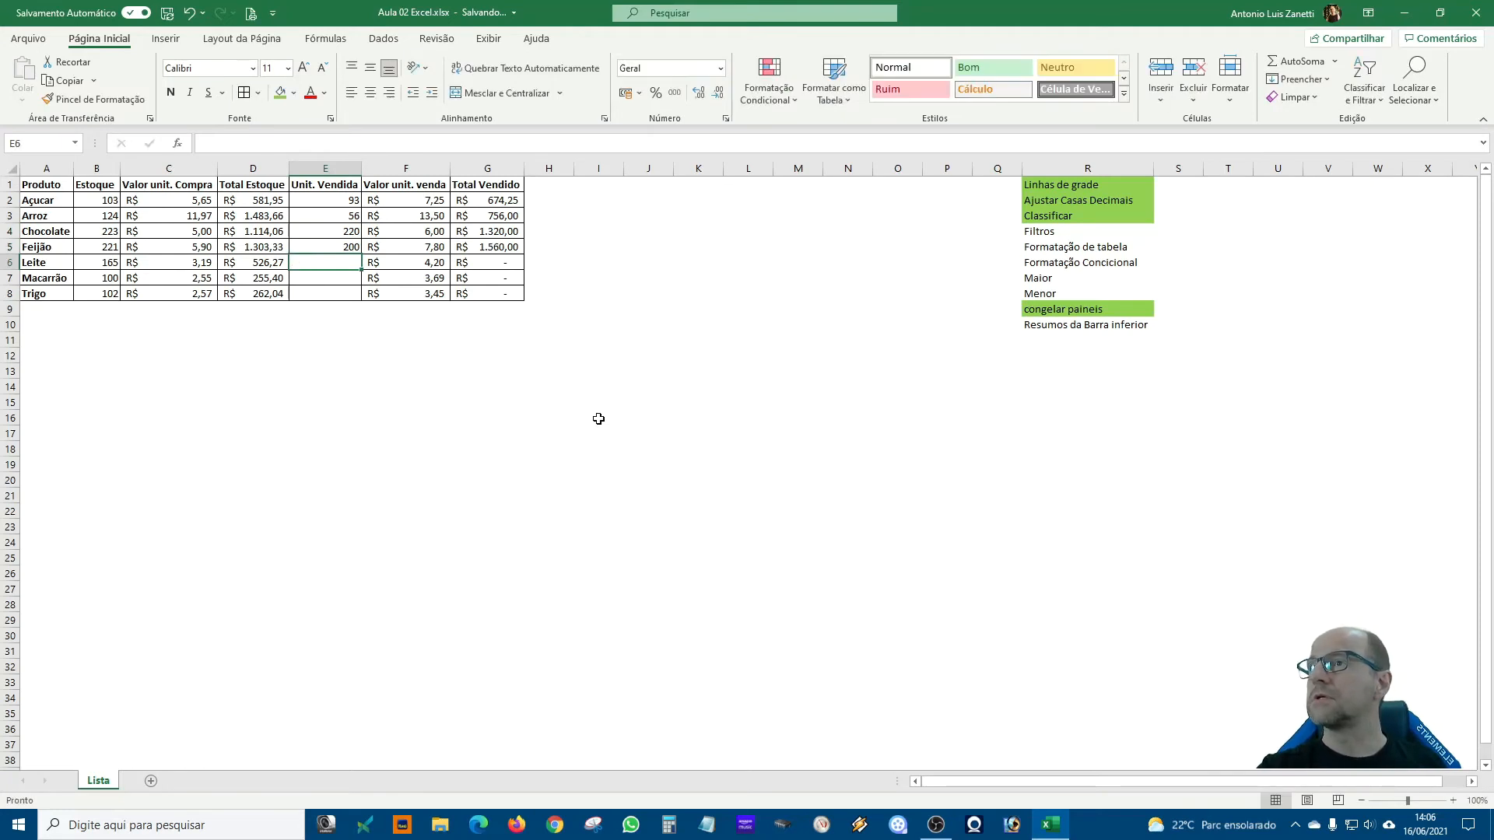
type("1")
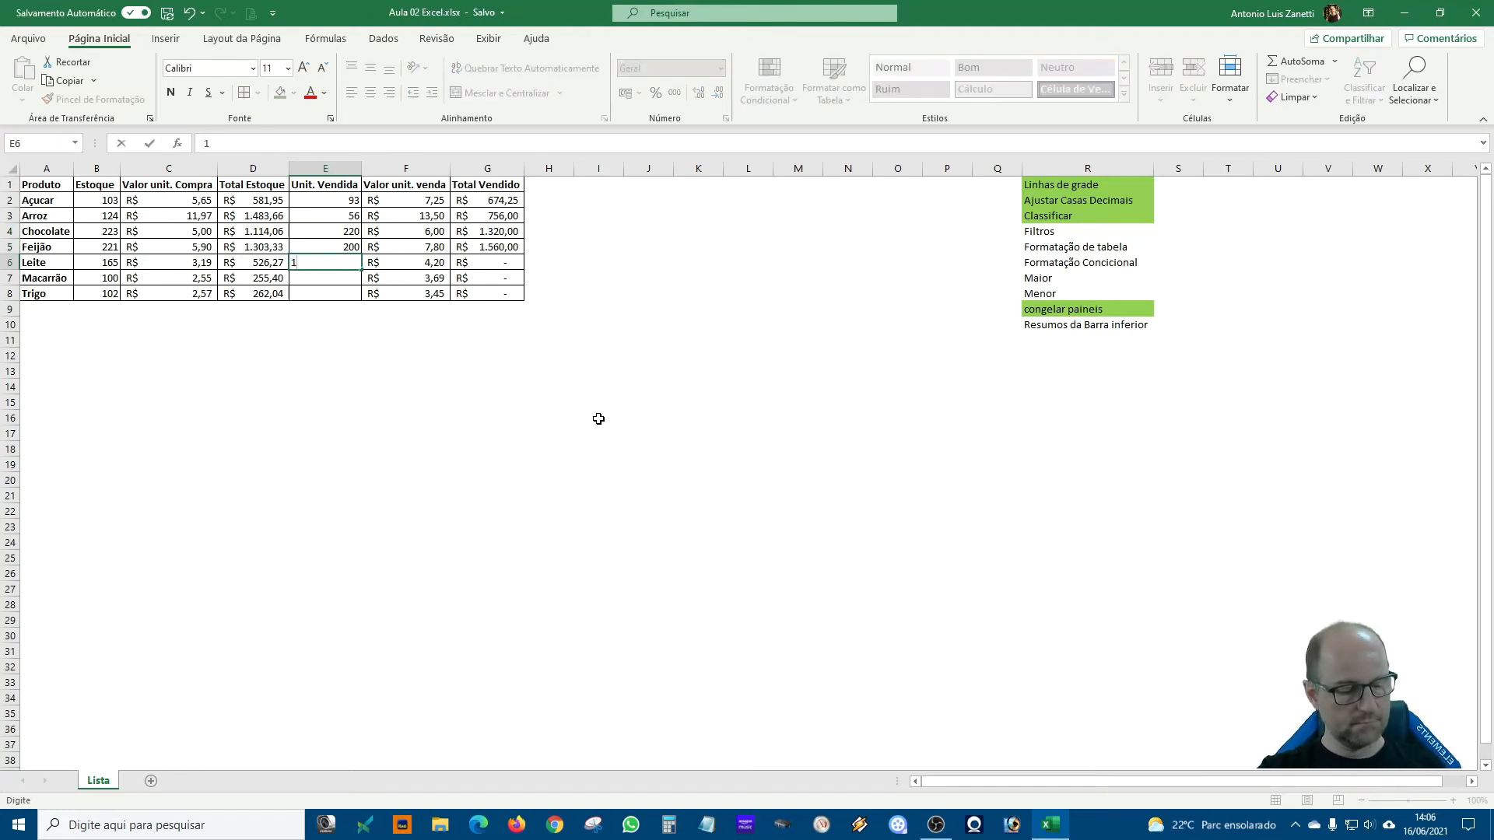
type("50")
key("Return")
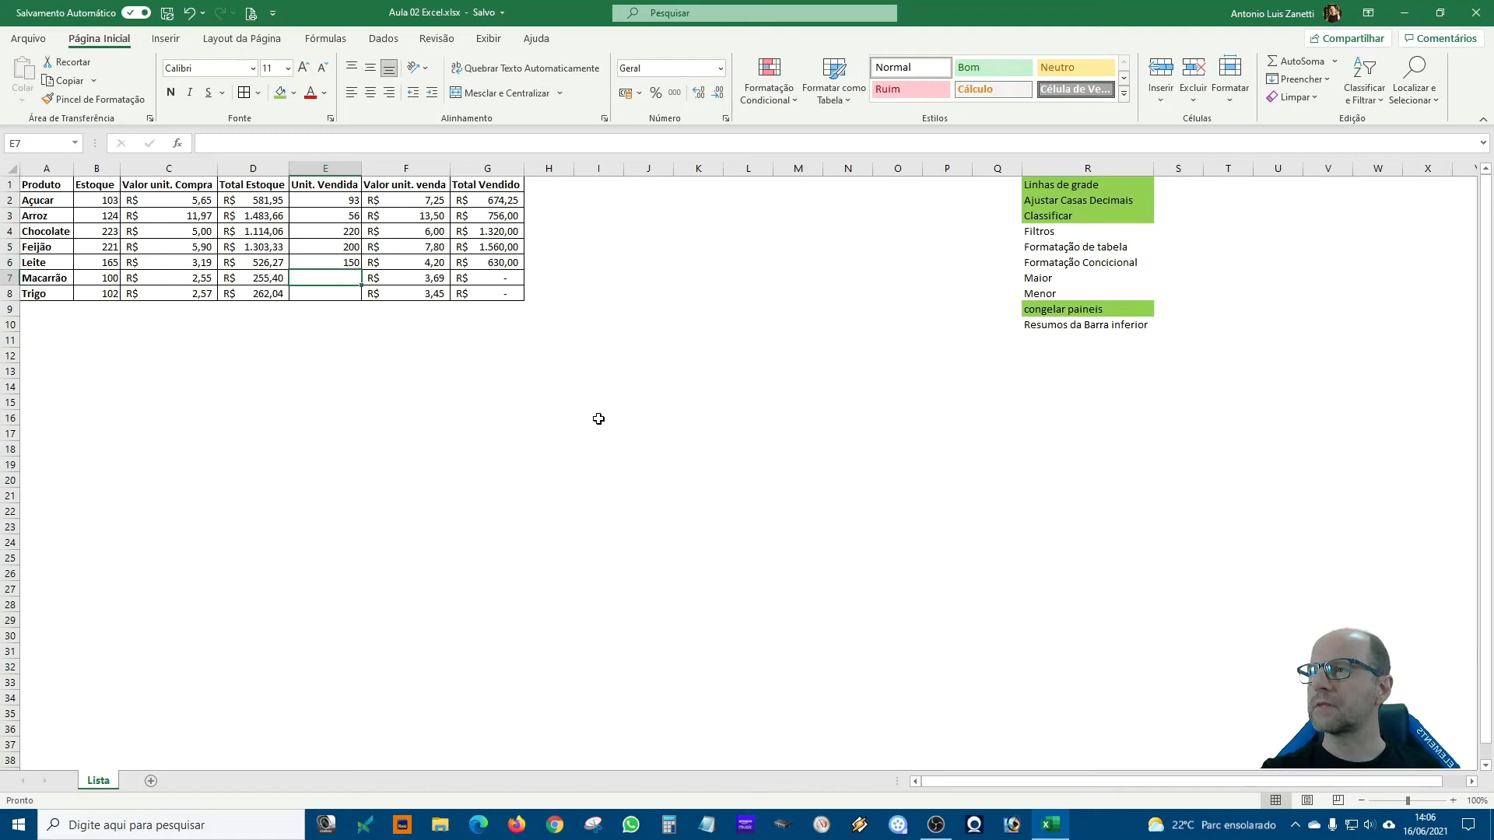
type("100")
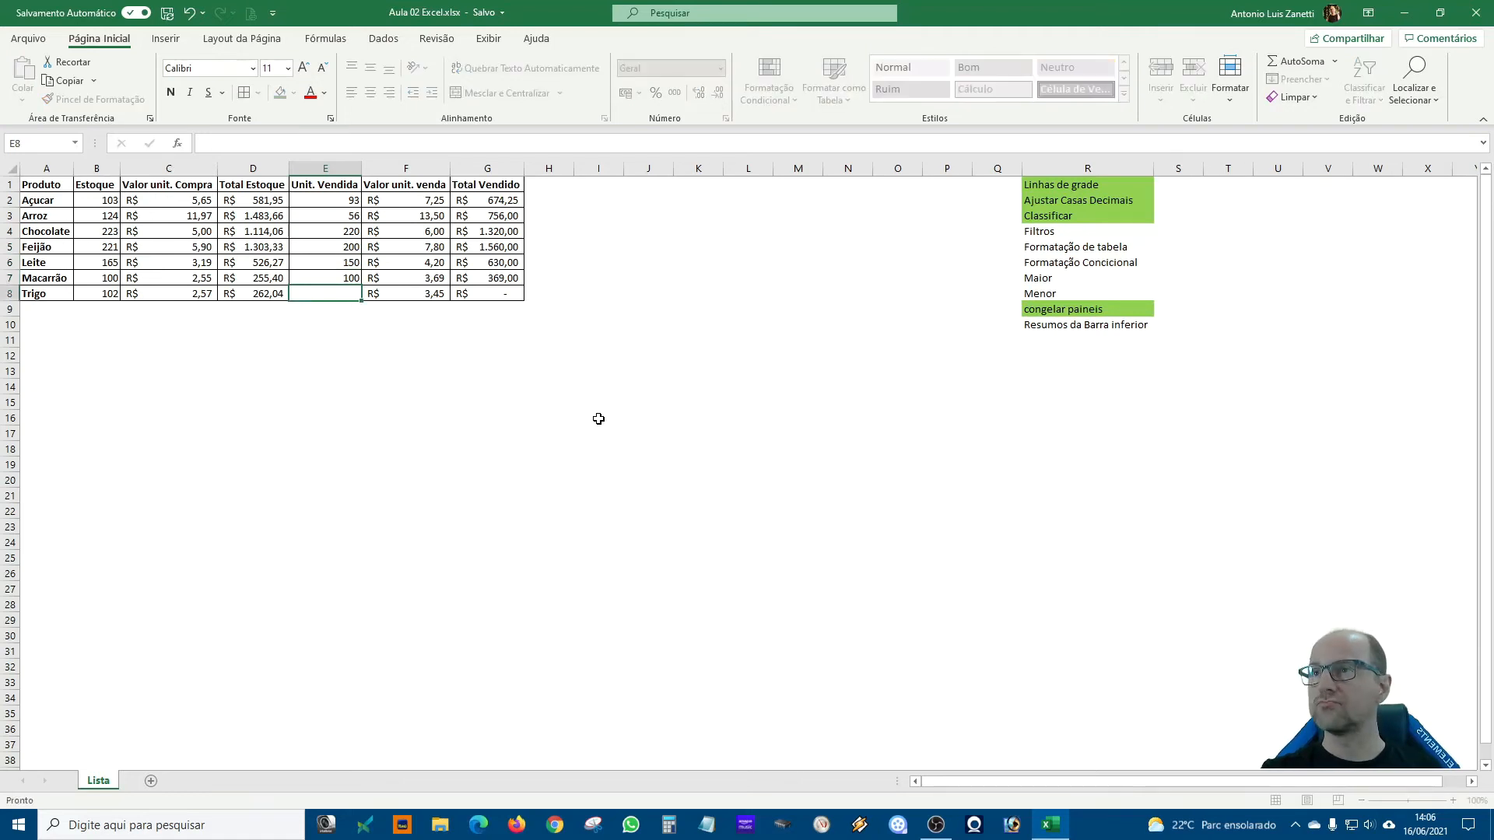
key("Return")
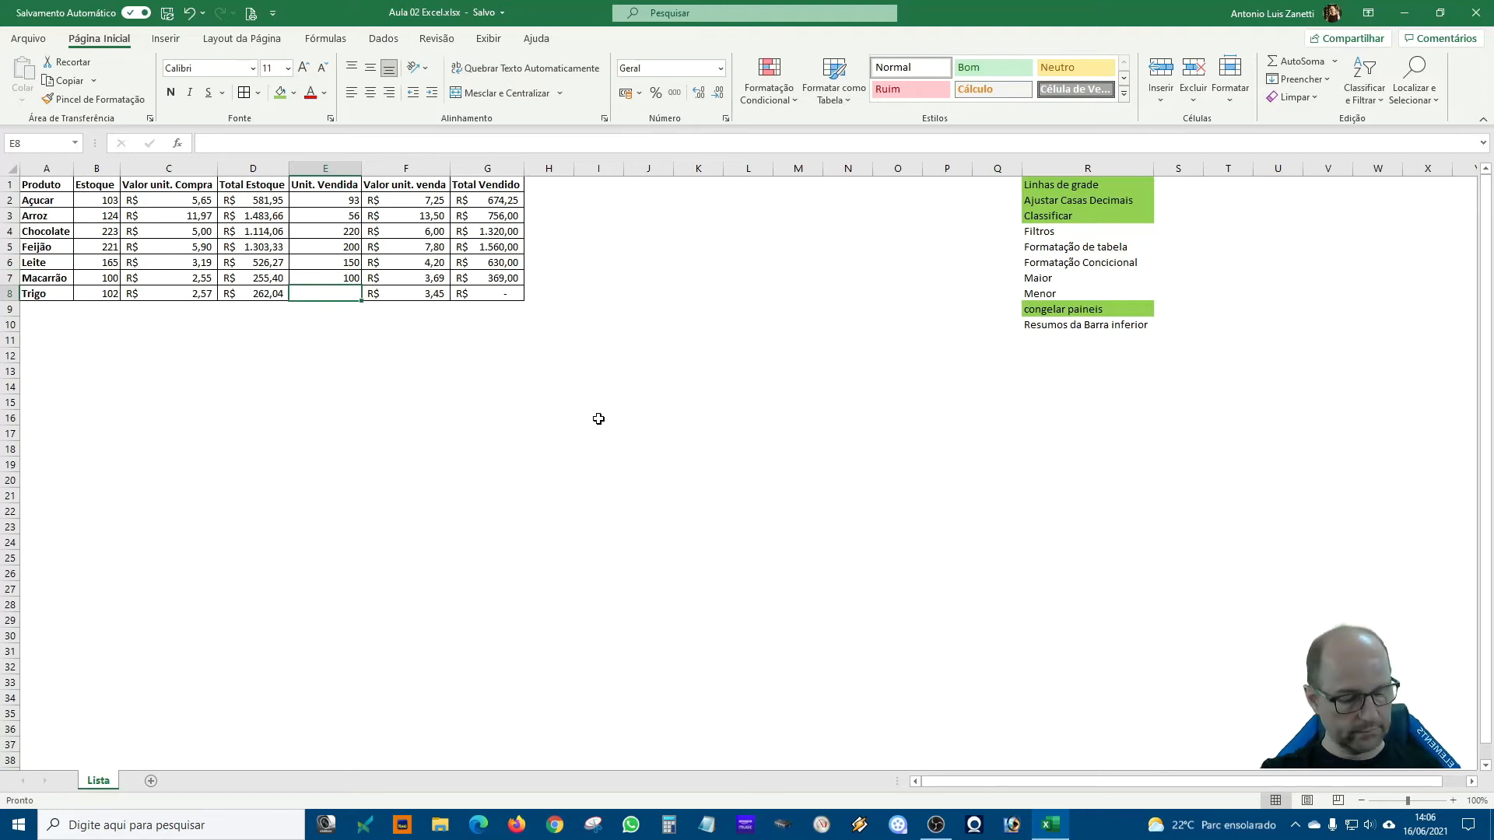
type("100")
key("Return")
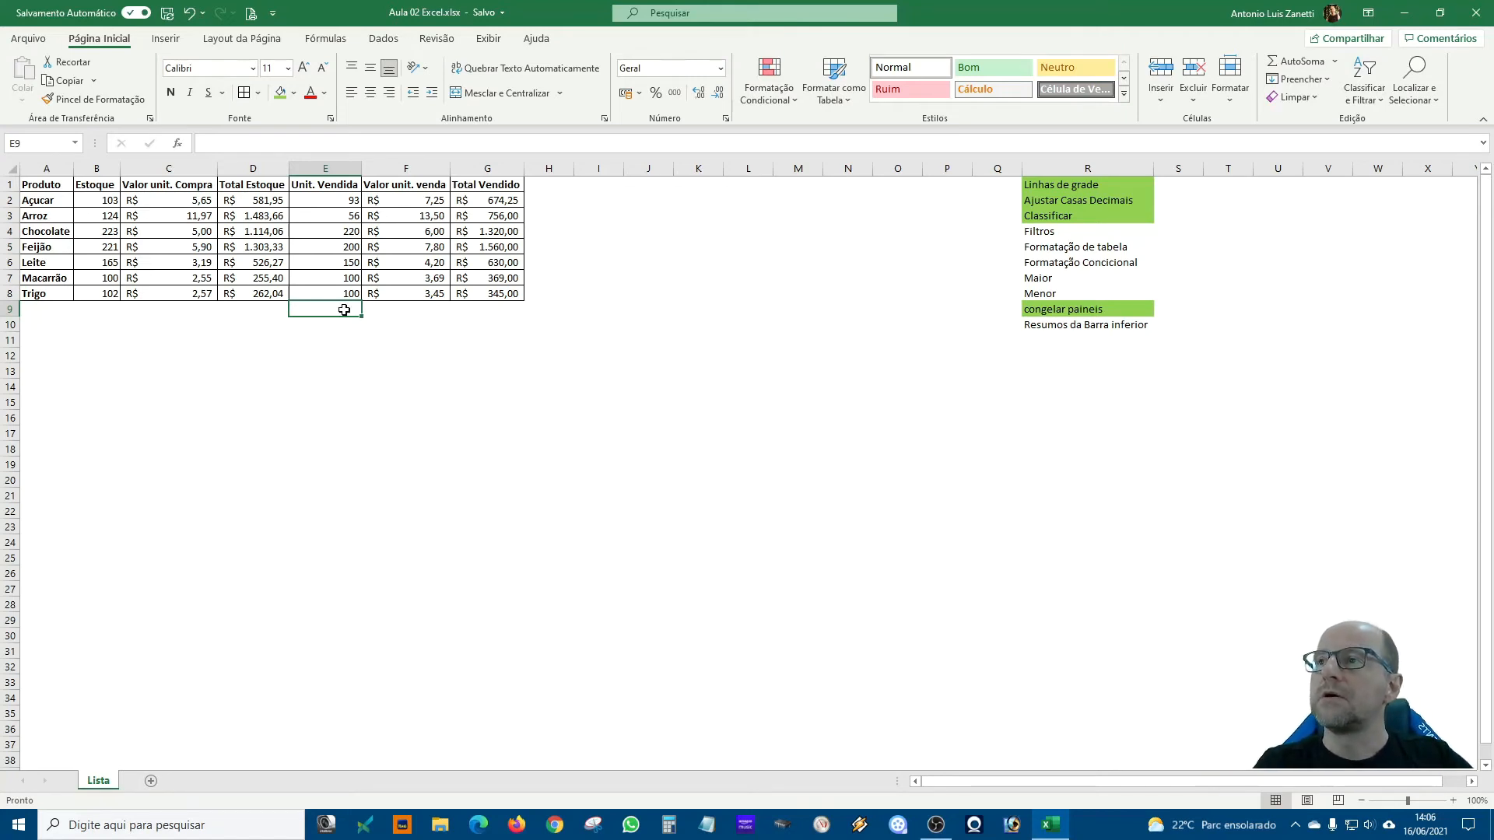
- Enter the label Total Vendas in F9, below the Valor unit. venda values
left_click_drag(387, 310, 477, 310)
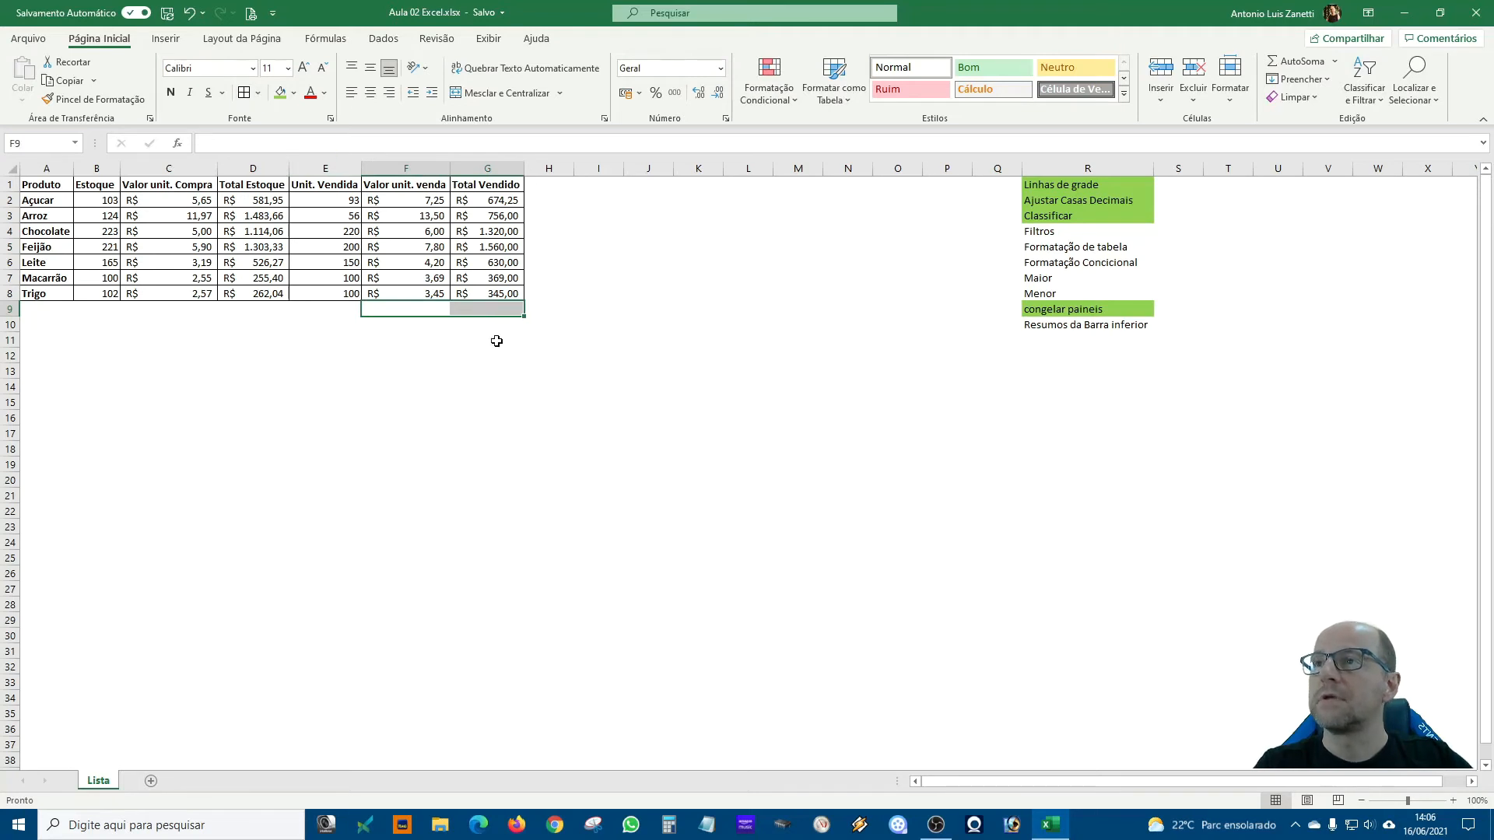
left_click(496, 309)
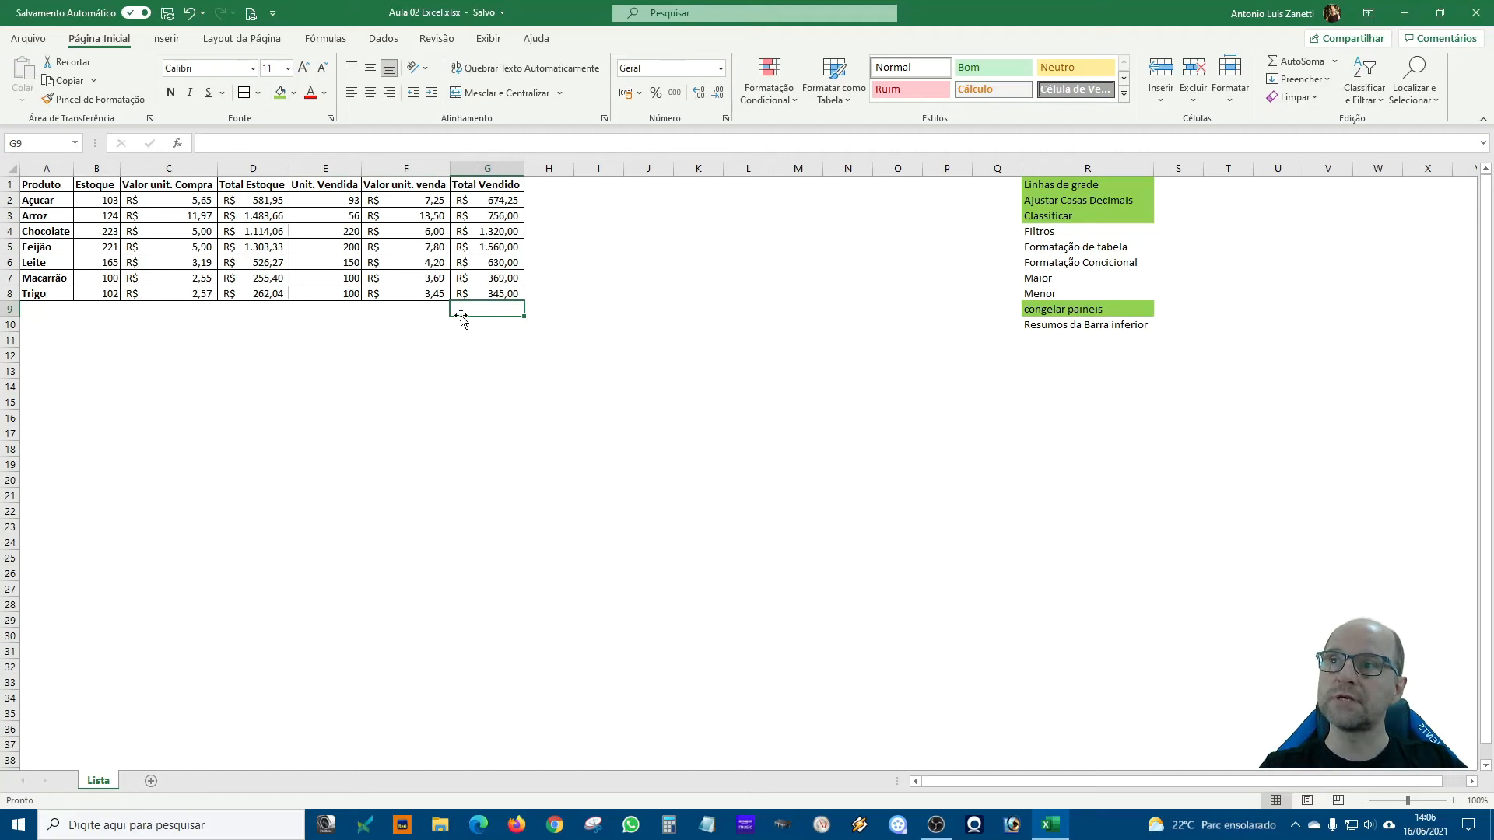
left_click(419, 314)
type("Tot")
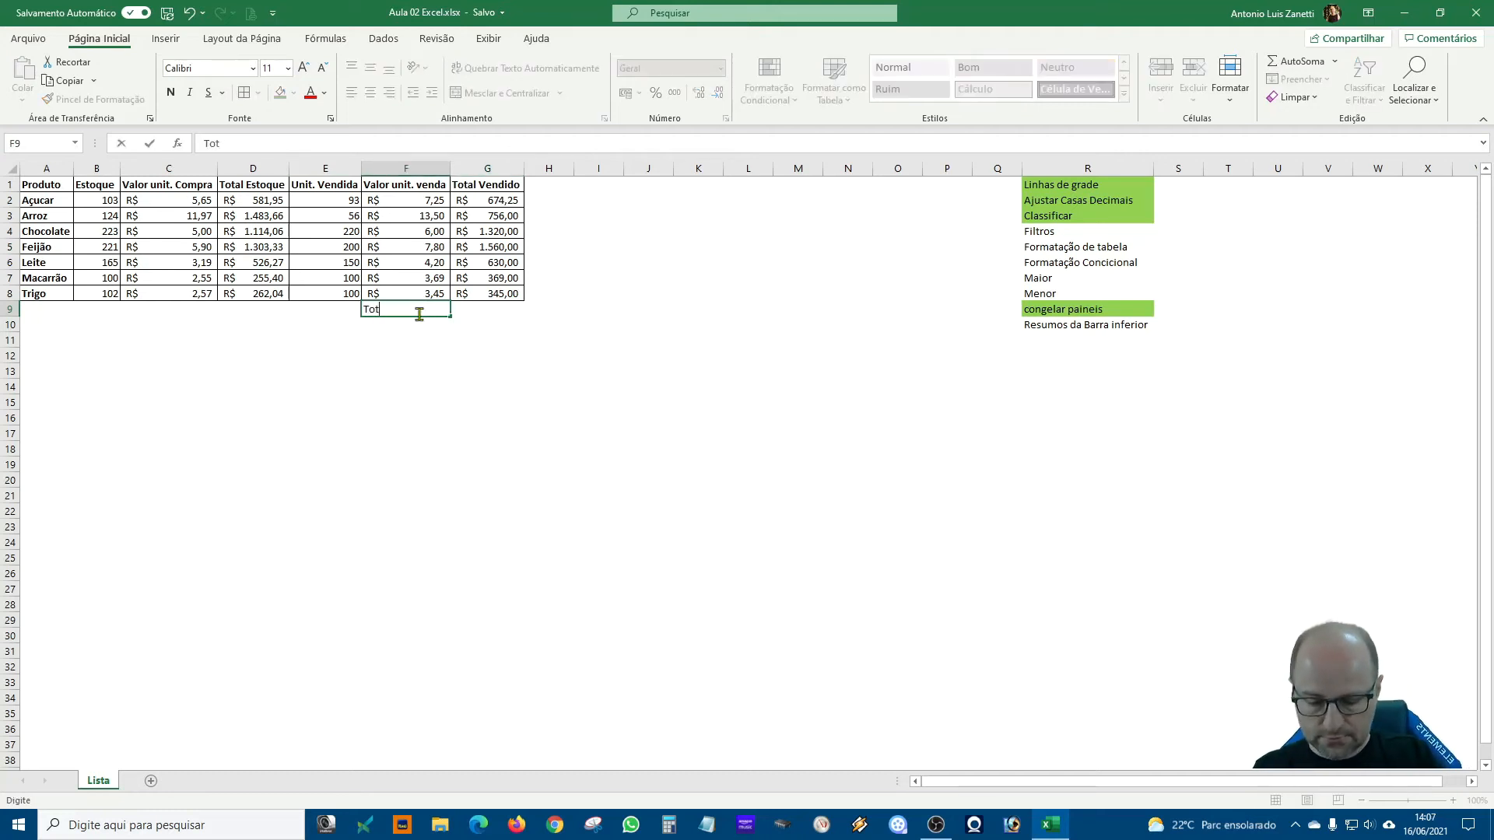
type("al")
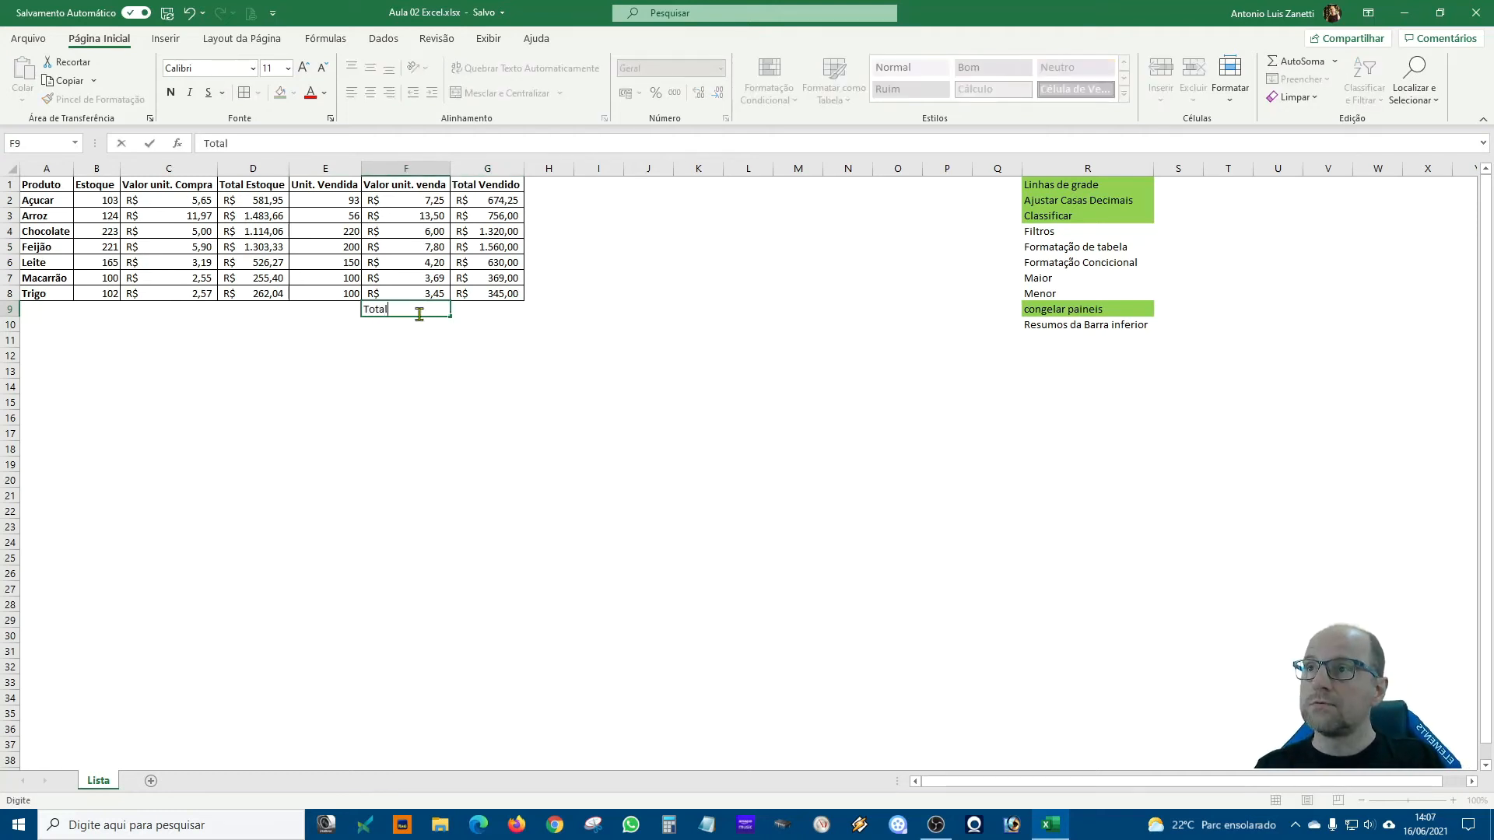
type(" Vendas")
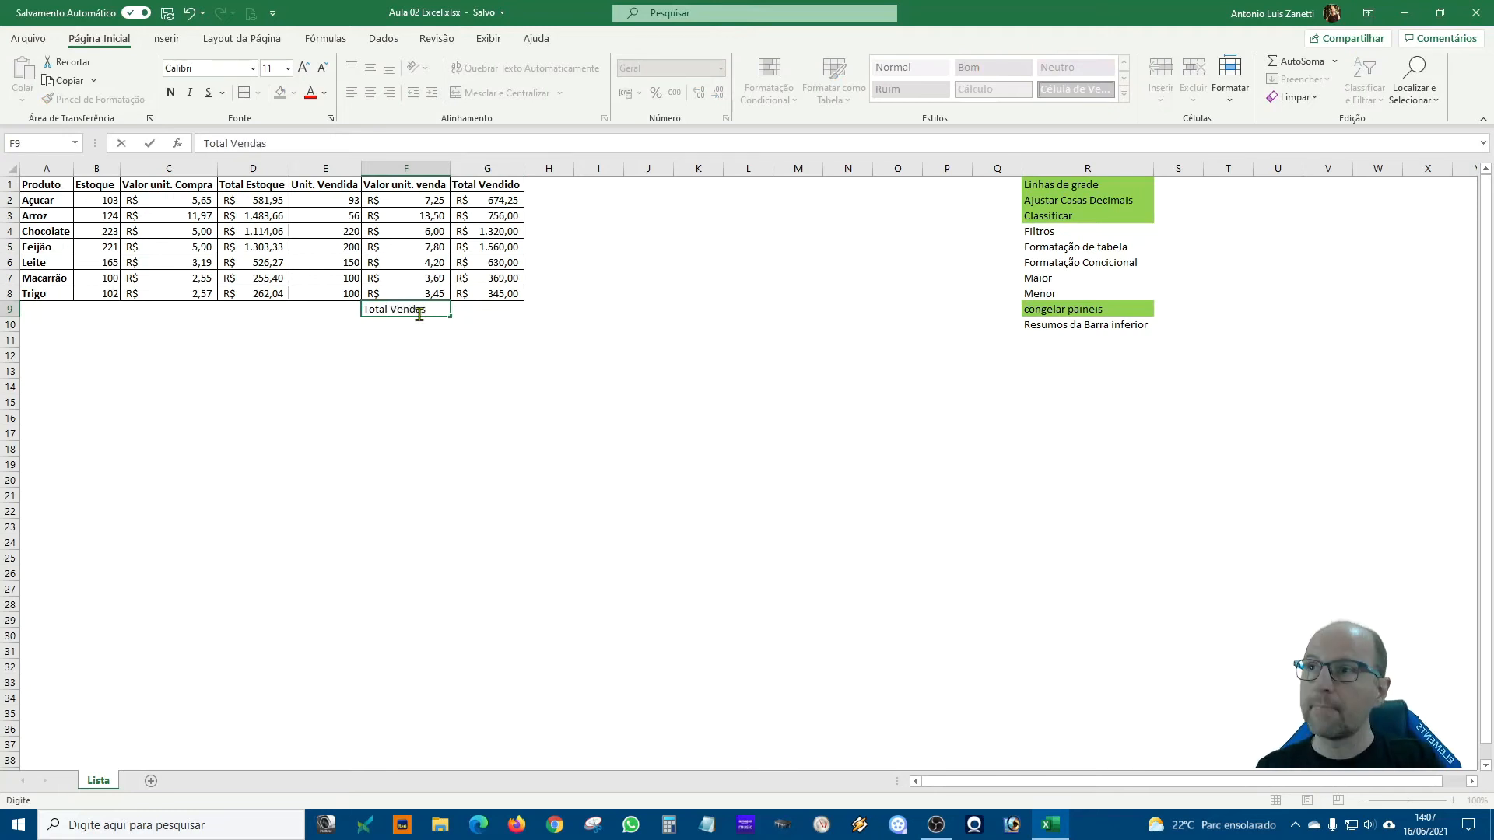
key("Return")
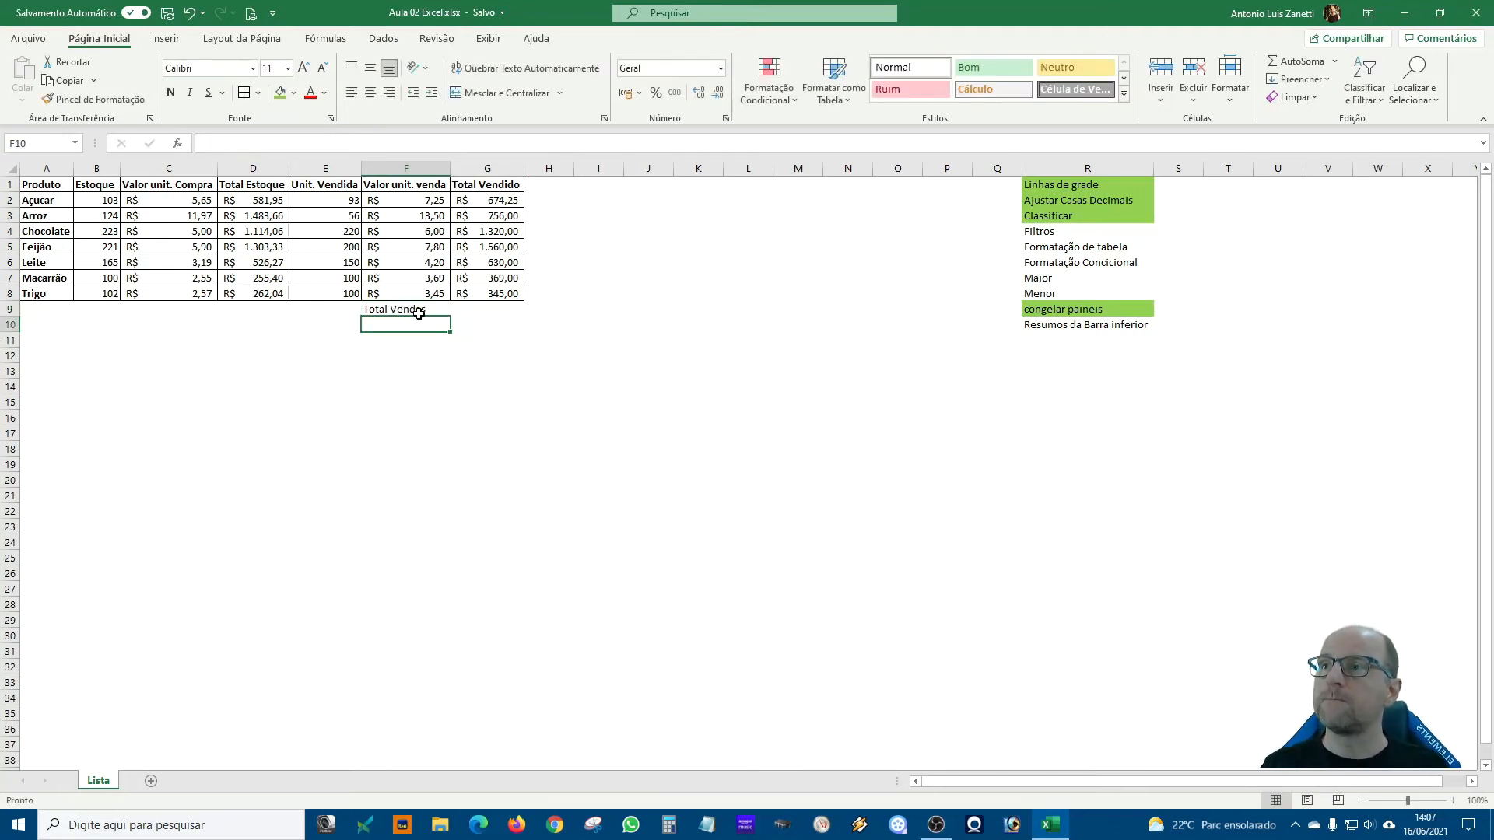
- Enter the label Total Compras in C9, below the Valor unit. Compra values
left_click(256, 311)
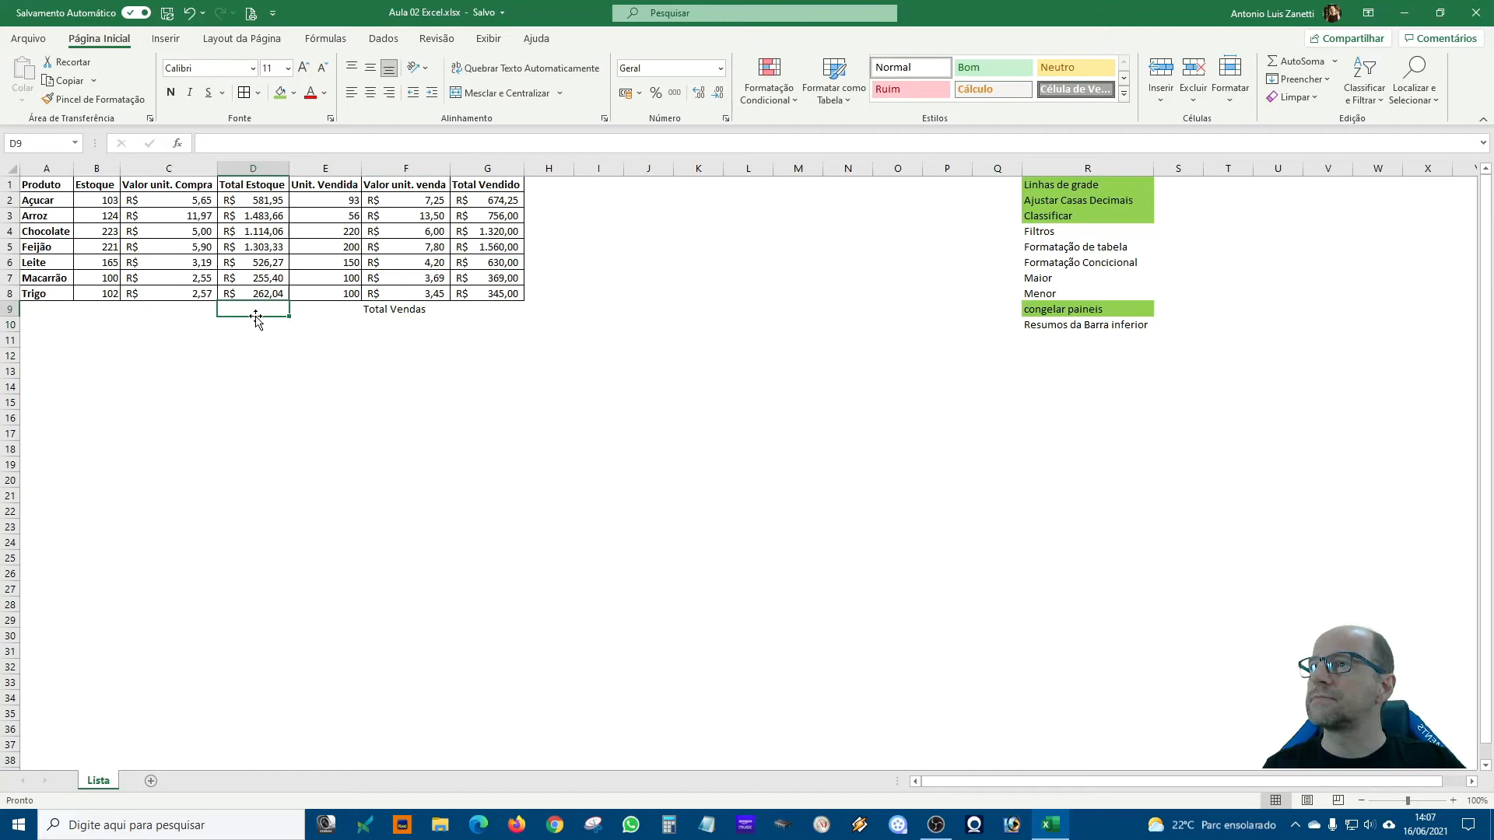
left_click(165, 314)
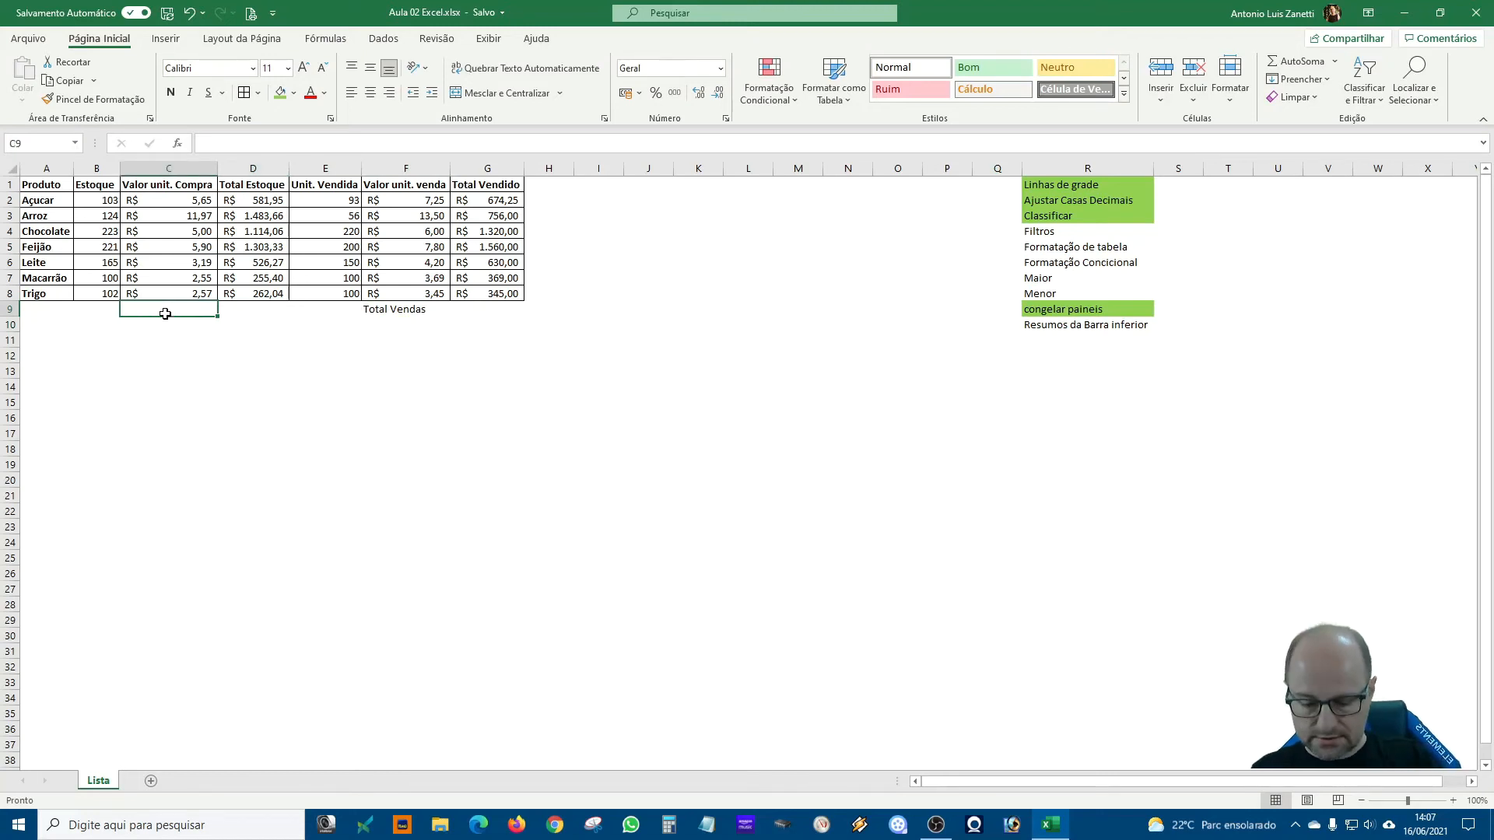
type("Total ")
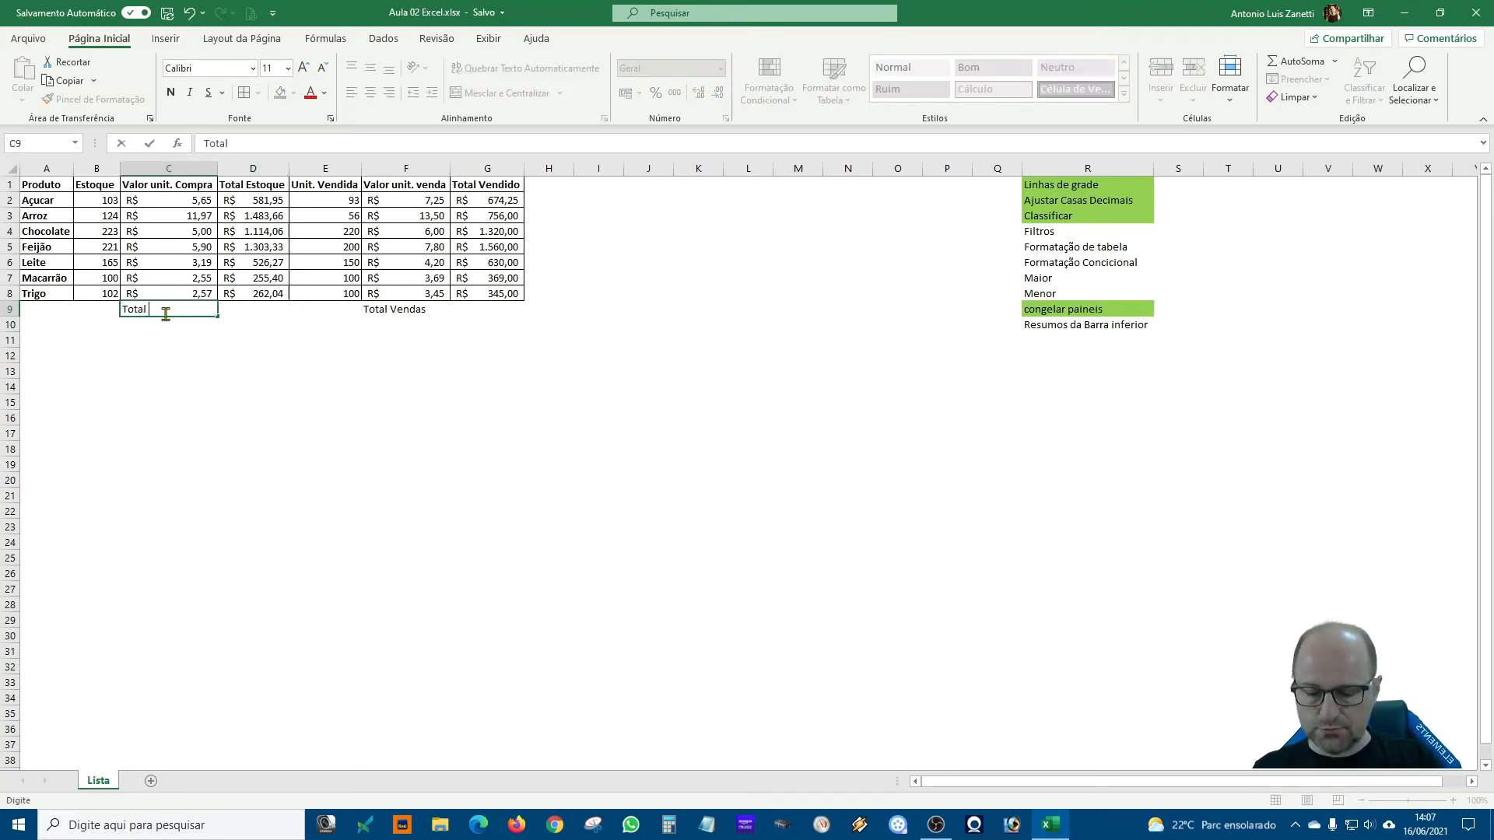
type("Comprar")
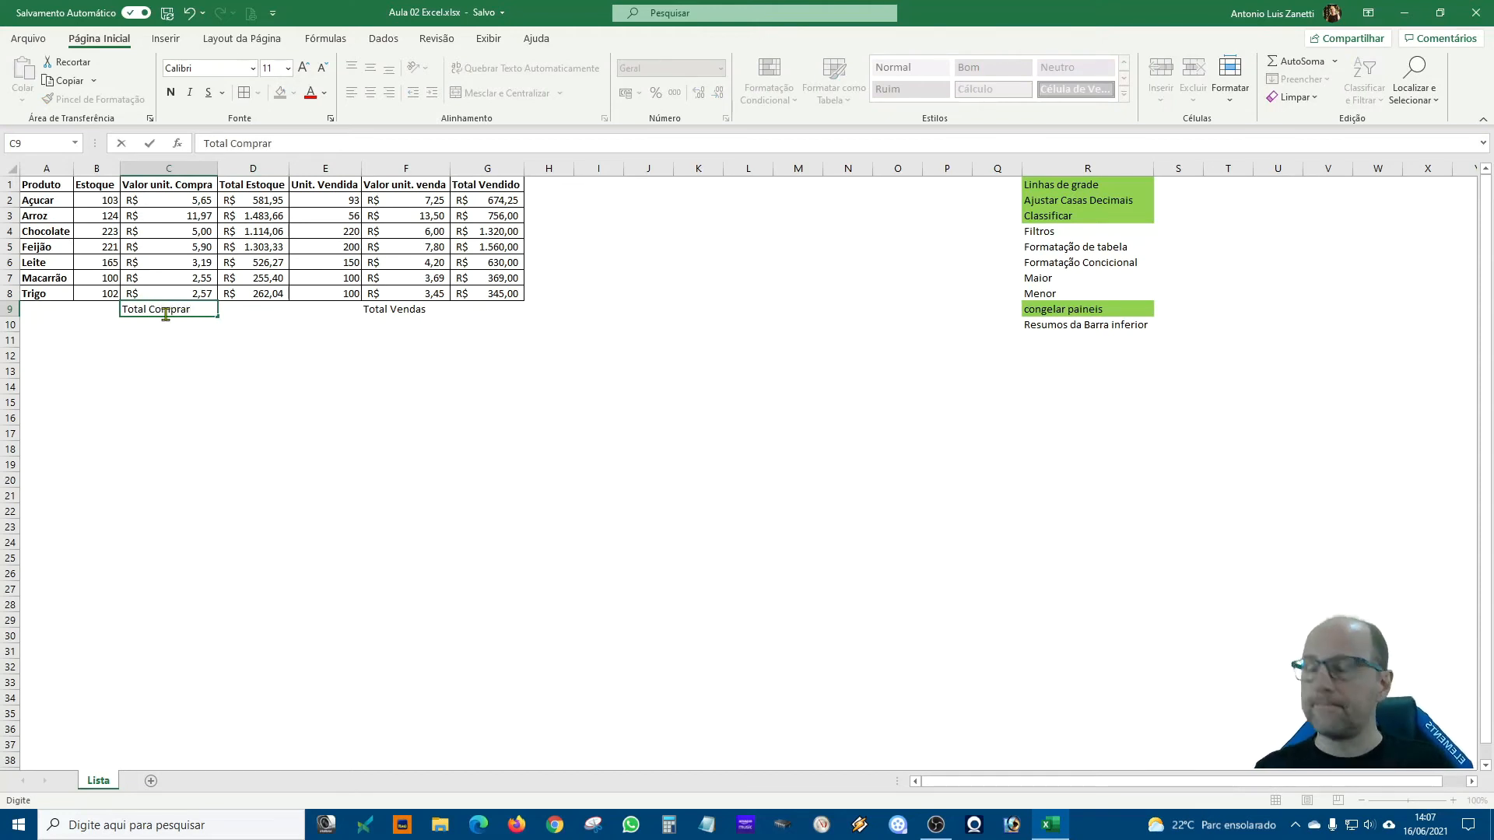
type("s")
key("Return")
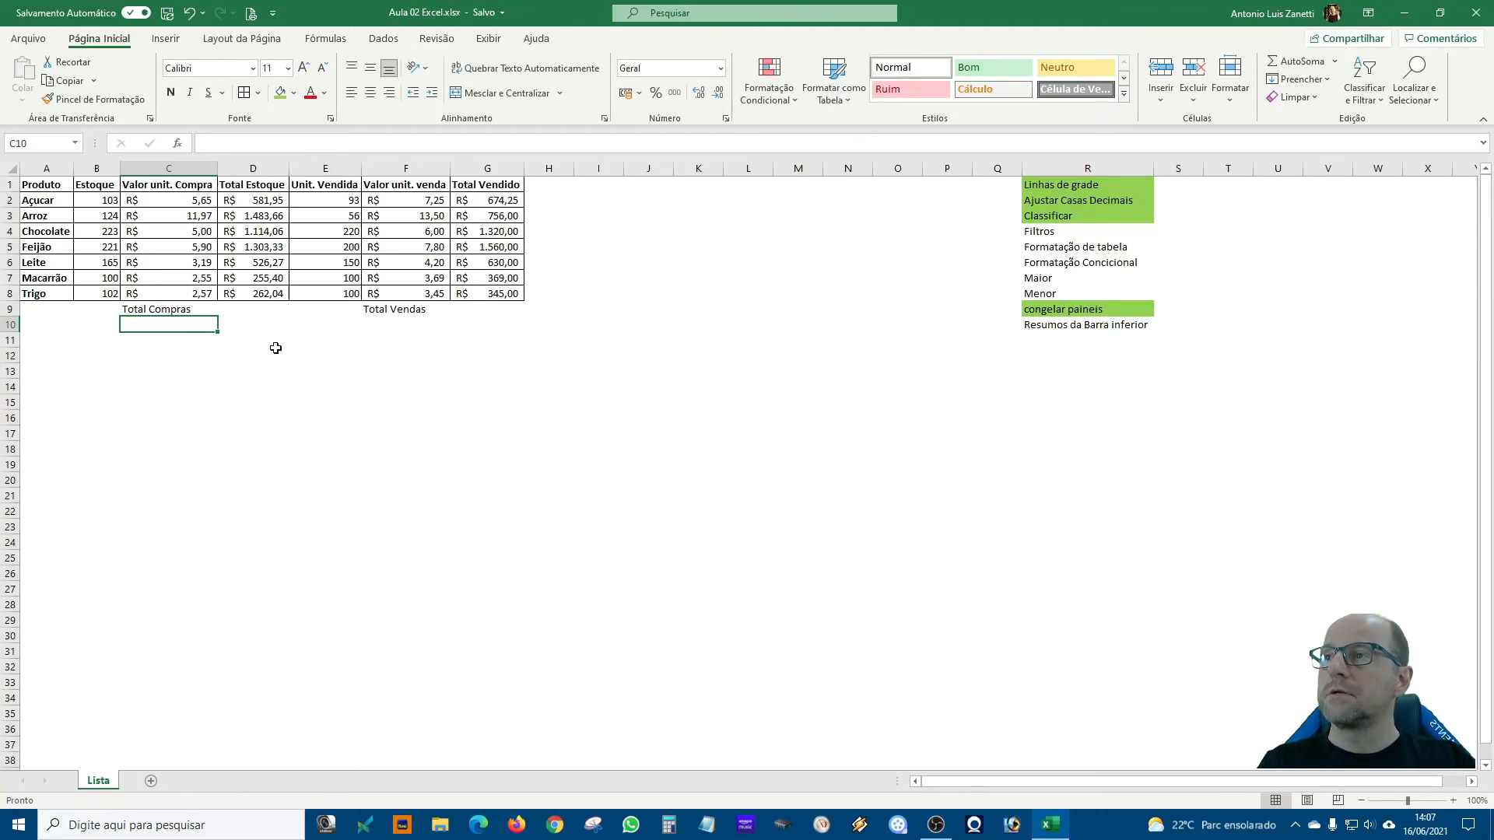
left_click(294, 350)
left_click(239, 314)
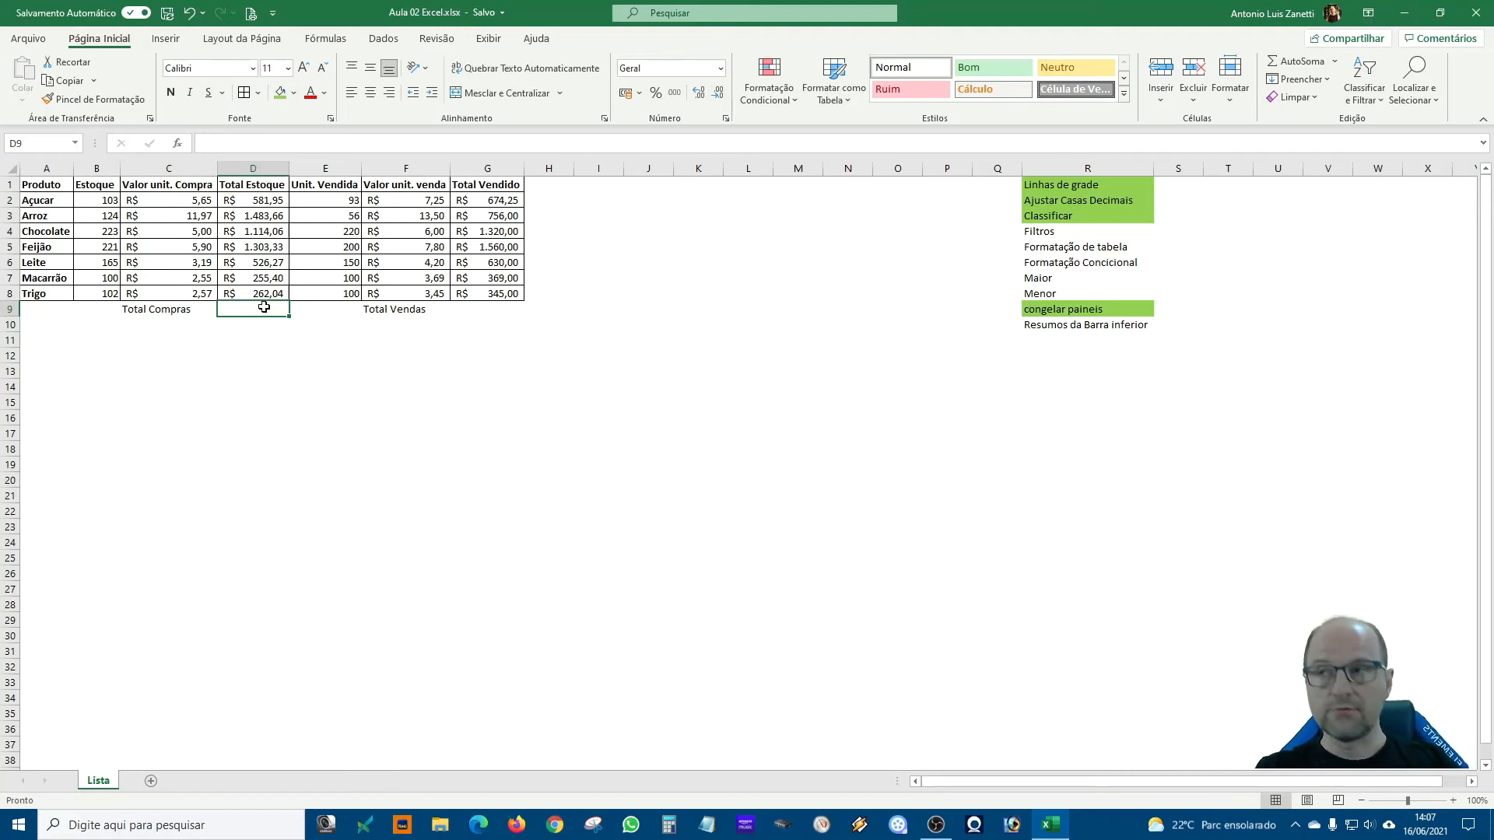
type("=")
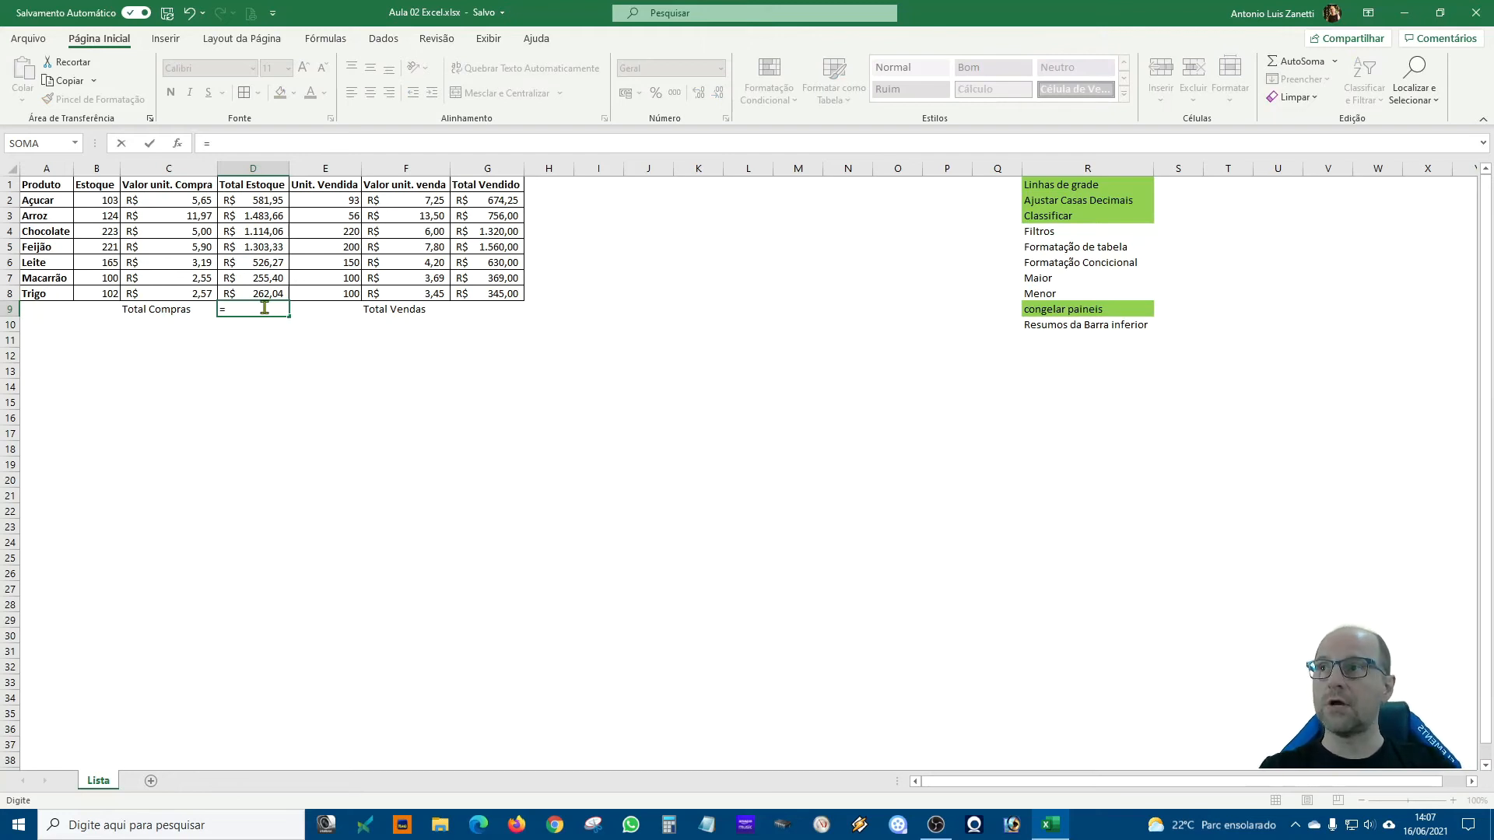
type("soma(")
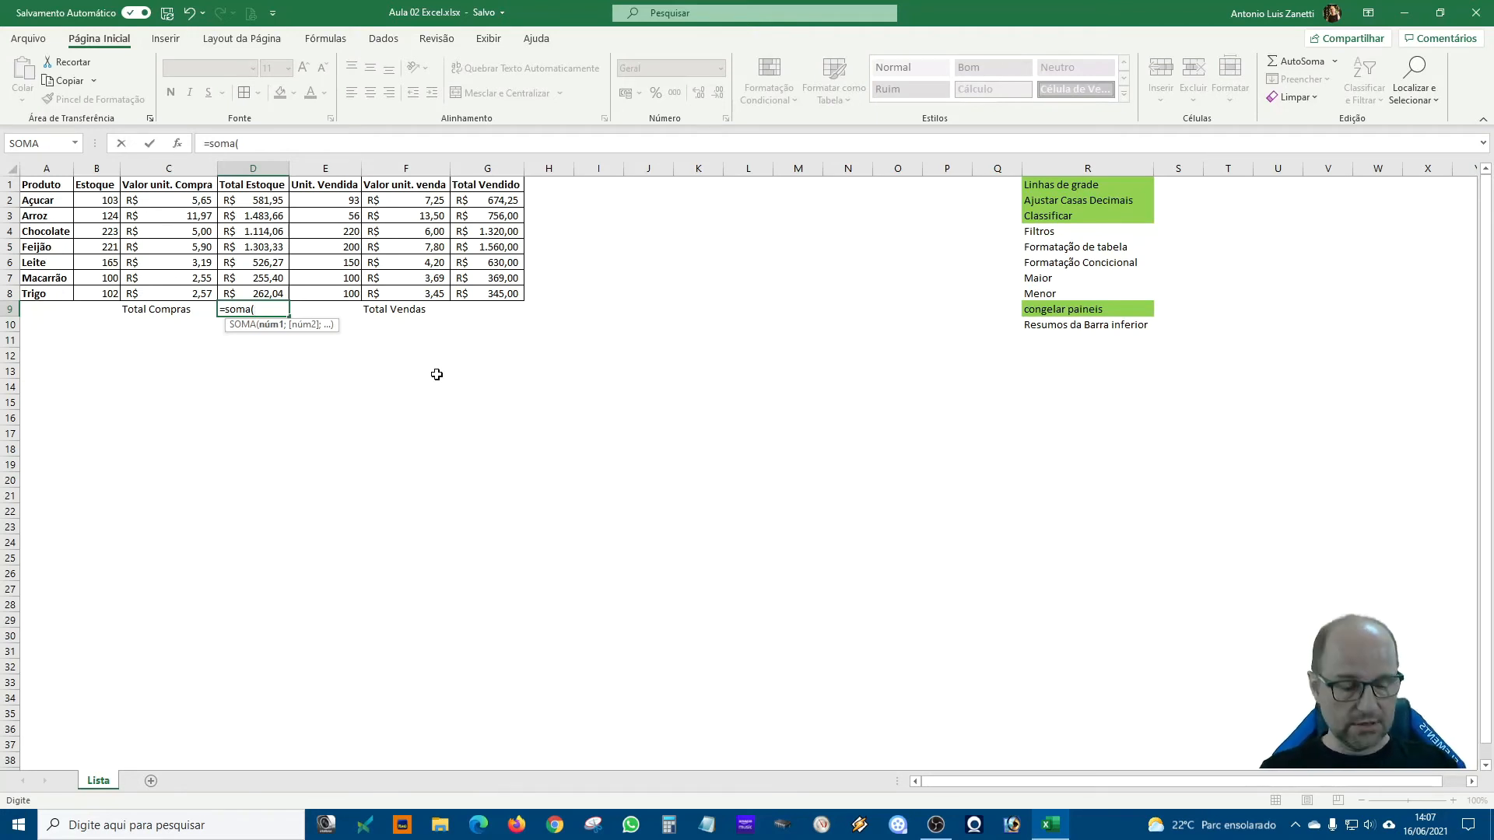
key("BackSpace")
key("BackSpace")
key("BackSpace")
key("BackSpace")
key("BackSpace")
key("BackSpace")
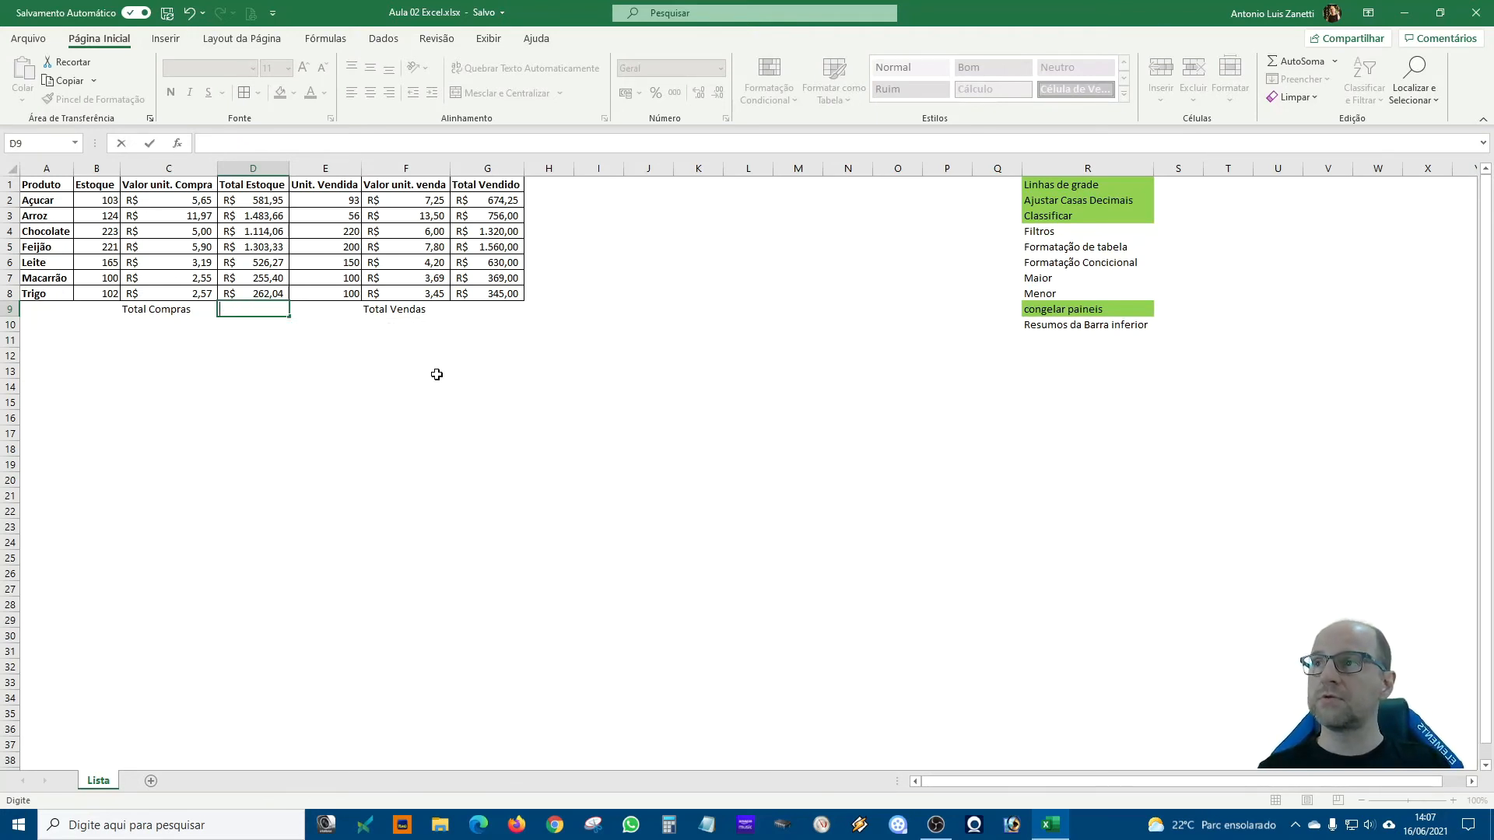
left_click(534, 500)
- Use AutoSum in D9 to total the Total Estoque values in D2:D8
left_click(242, 304)
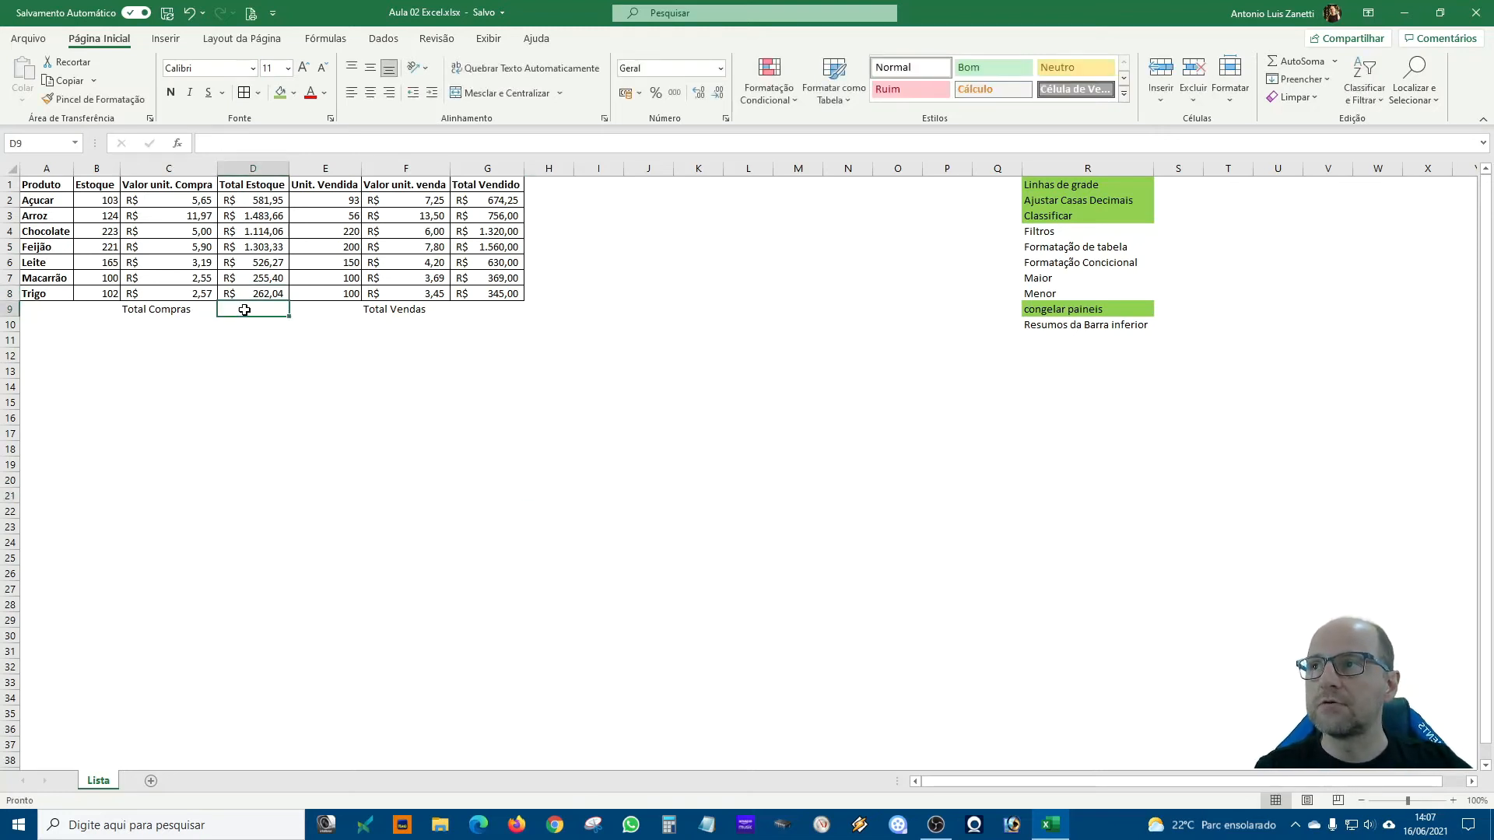
left_click(1300, 62)
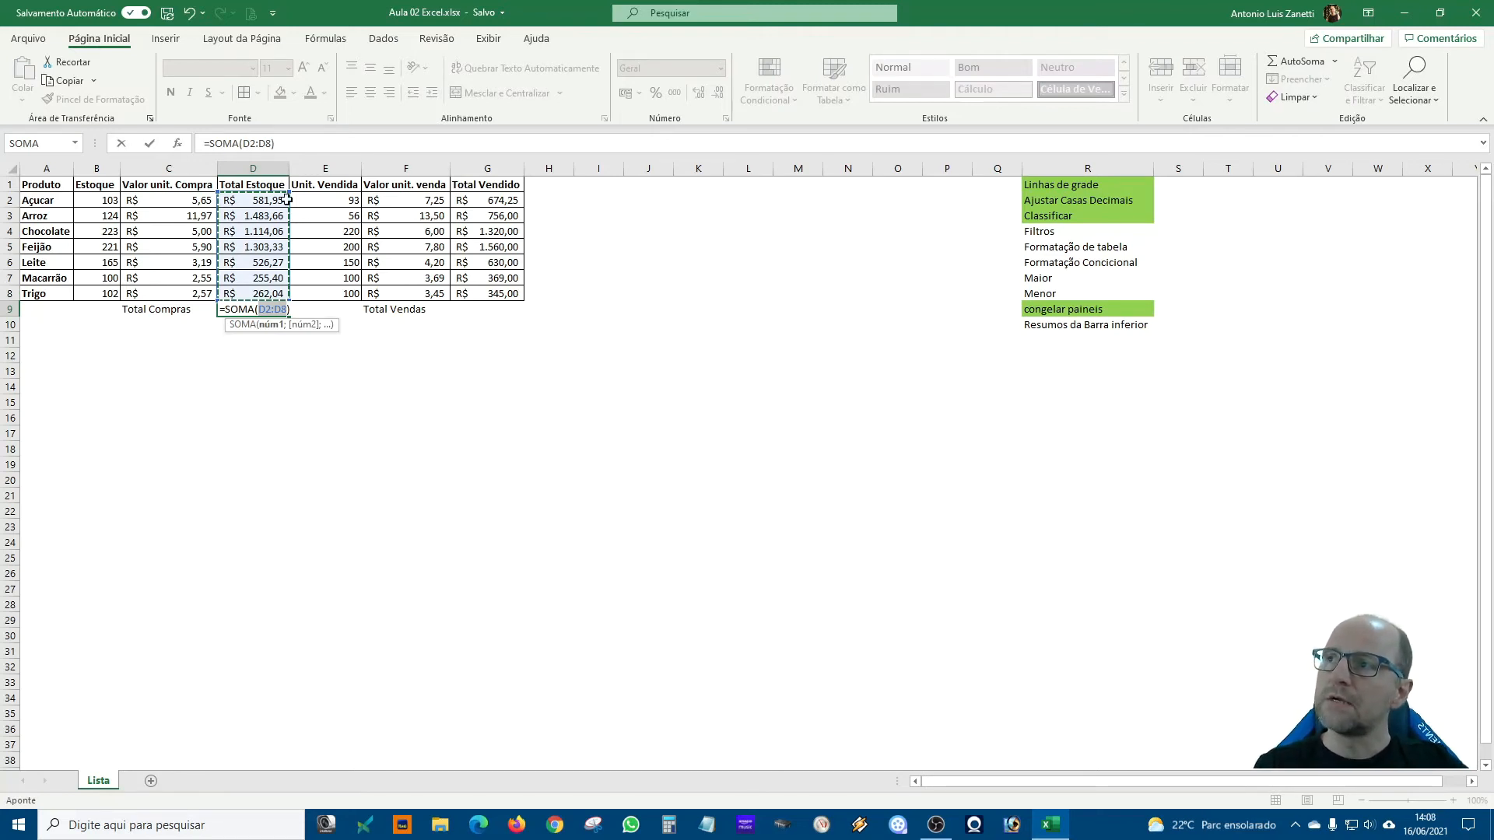
key("Return")
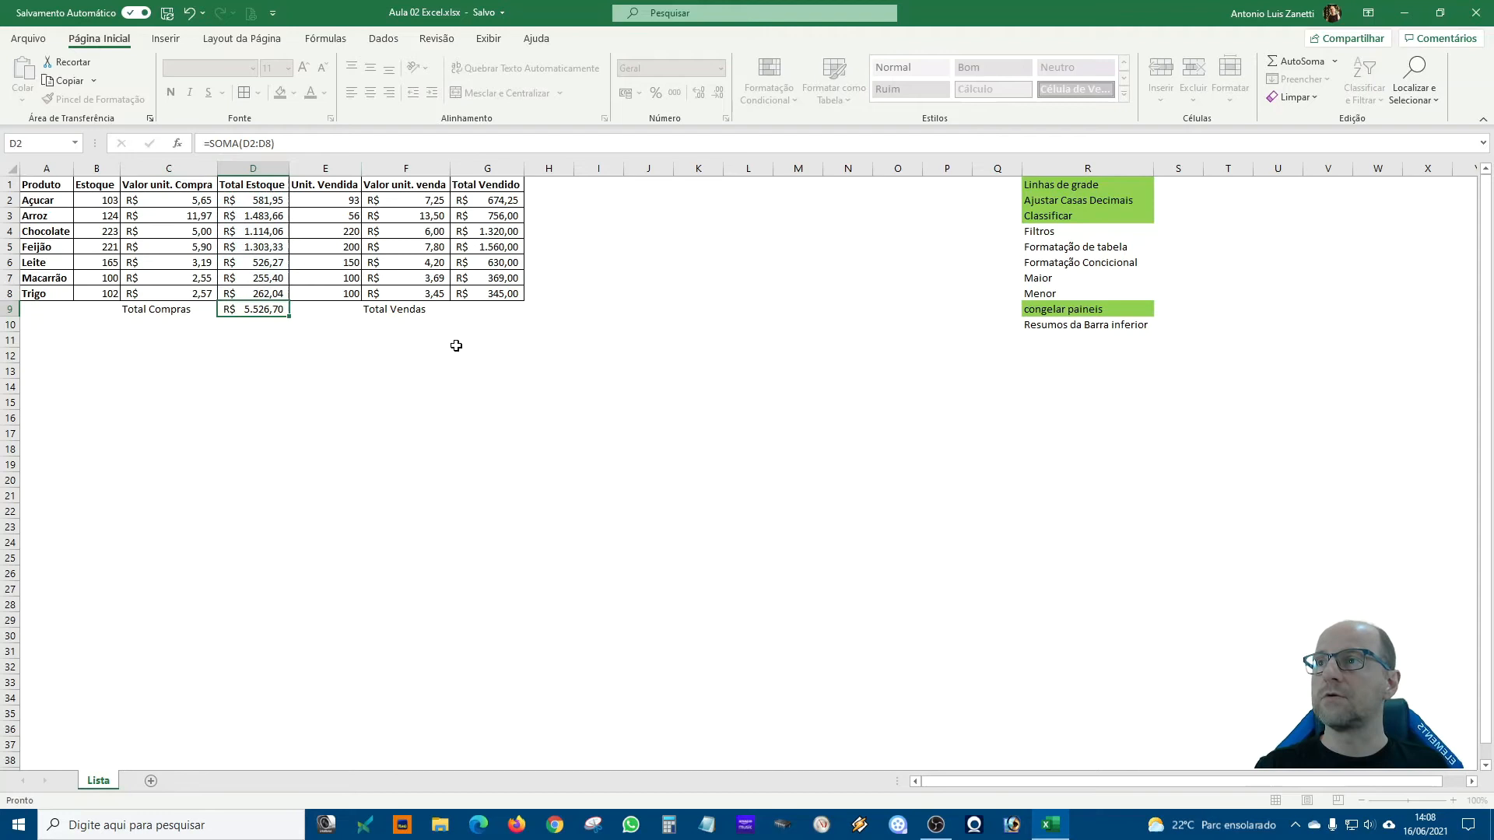
- Format the Total Compras label and its total in C9:D9 with bold text, a light blue fill and cell borders
left_click_drag(244, 311, 191, 315)
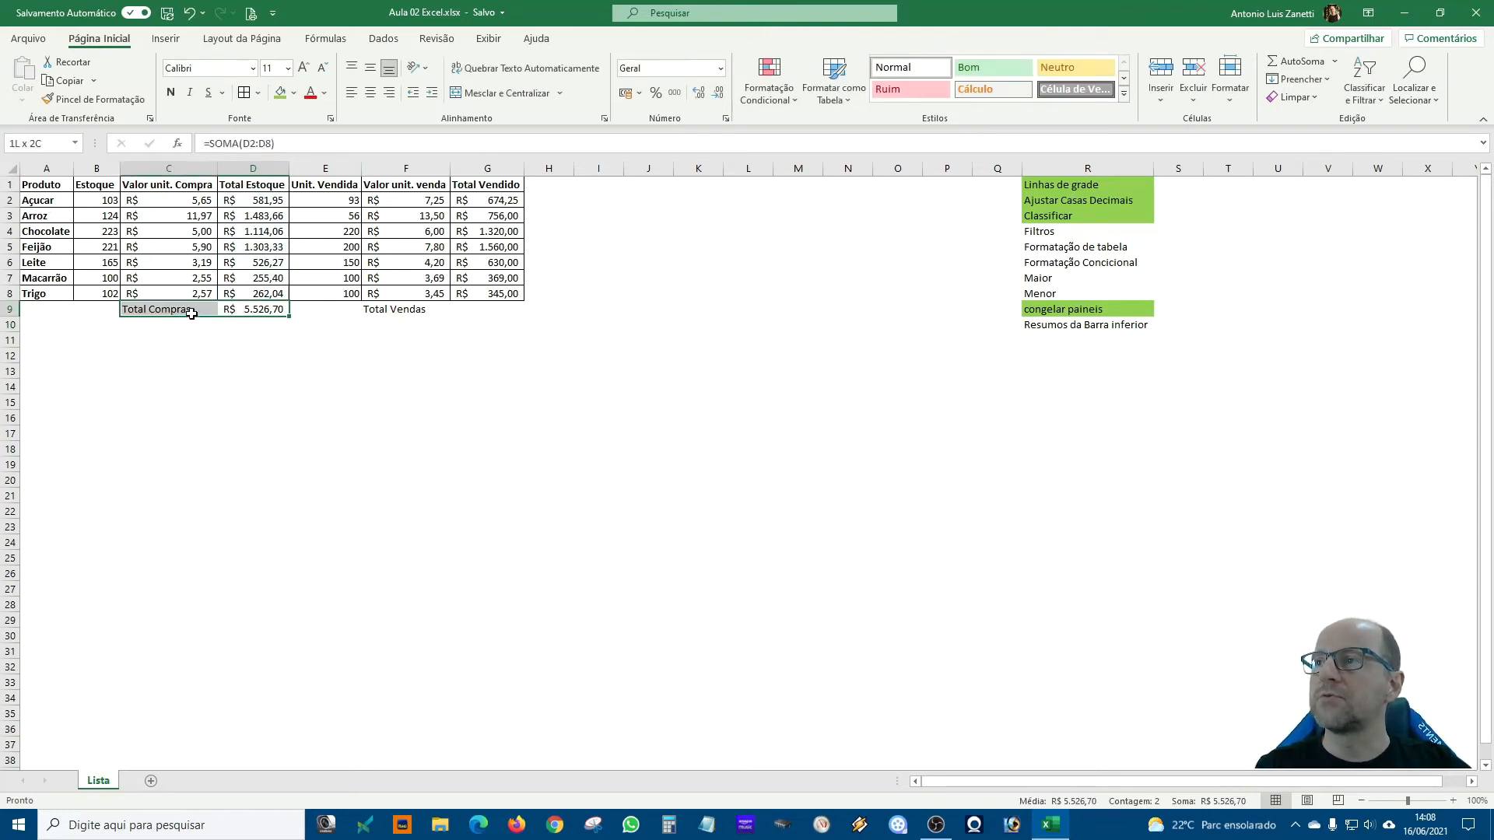
left_click(170, 93)
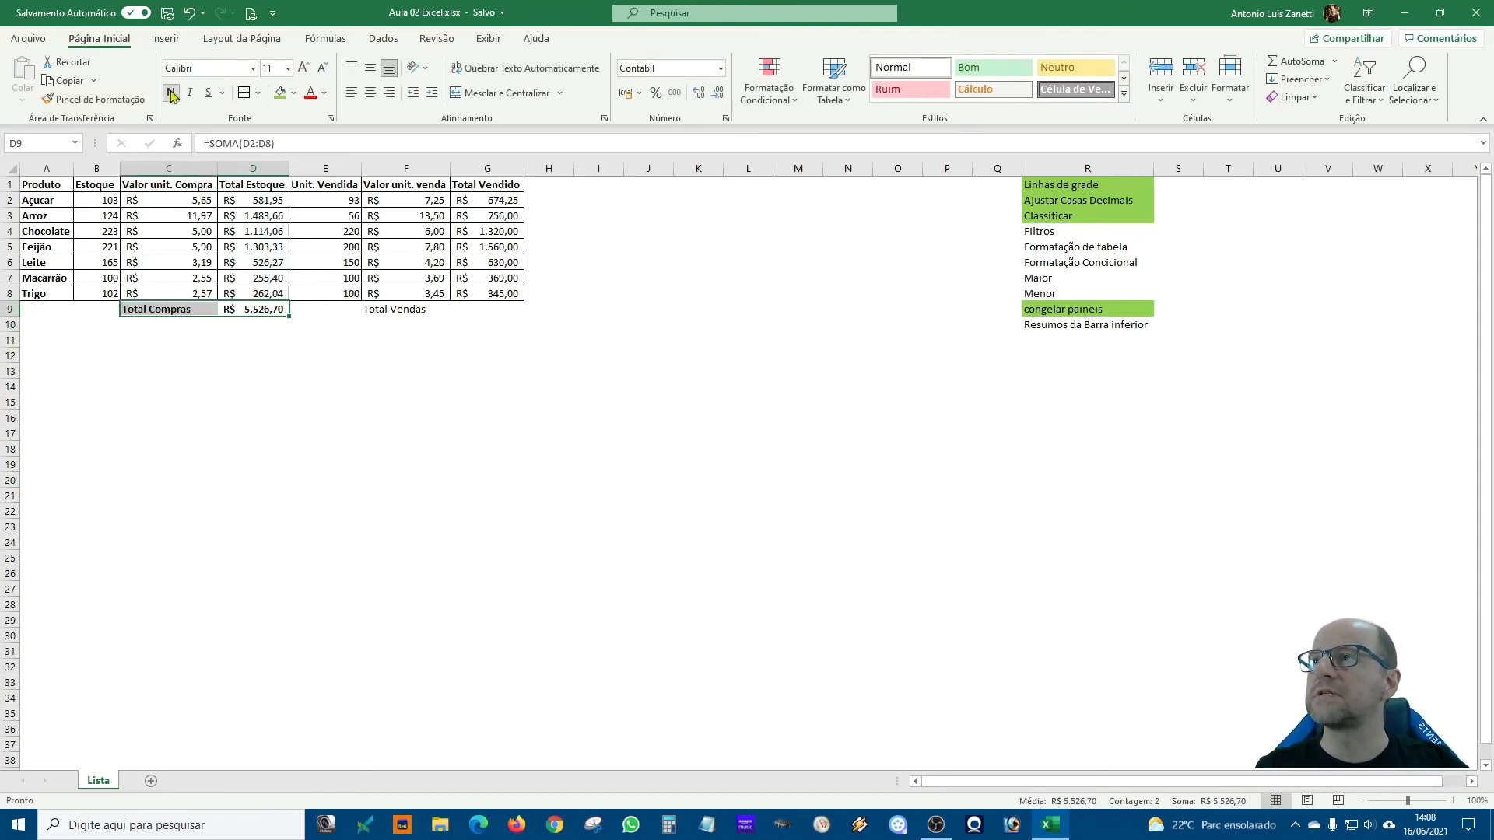
left_click(294, 93)
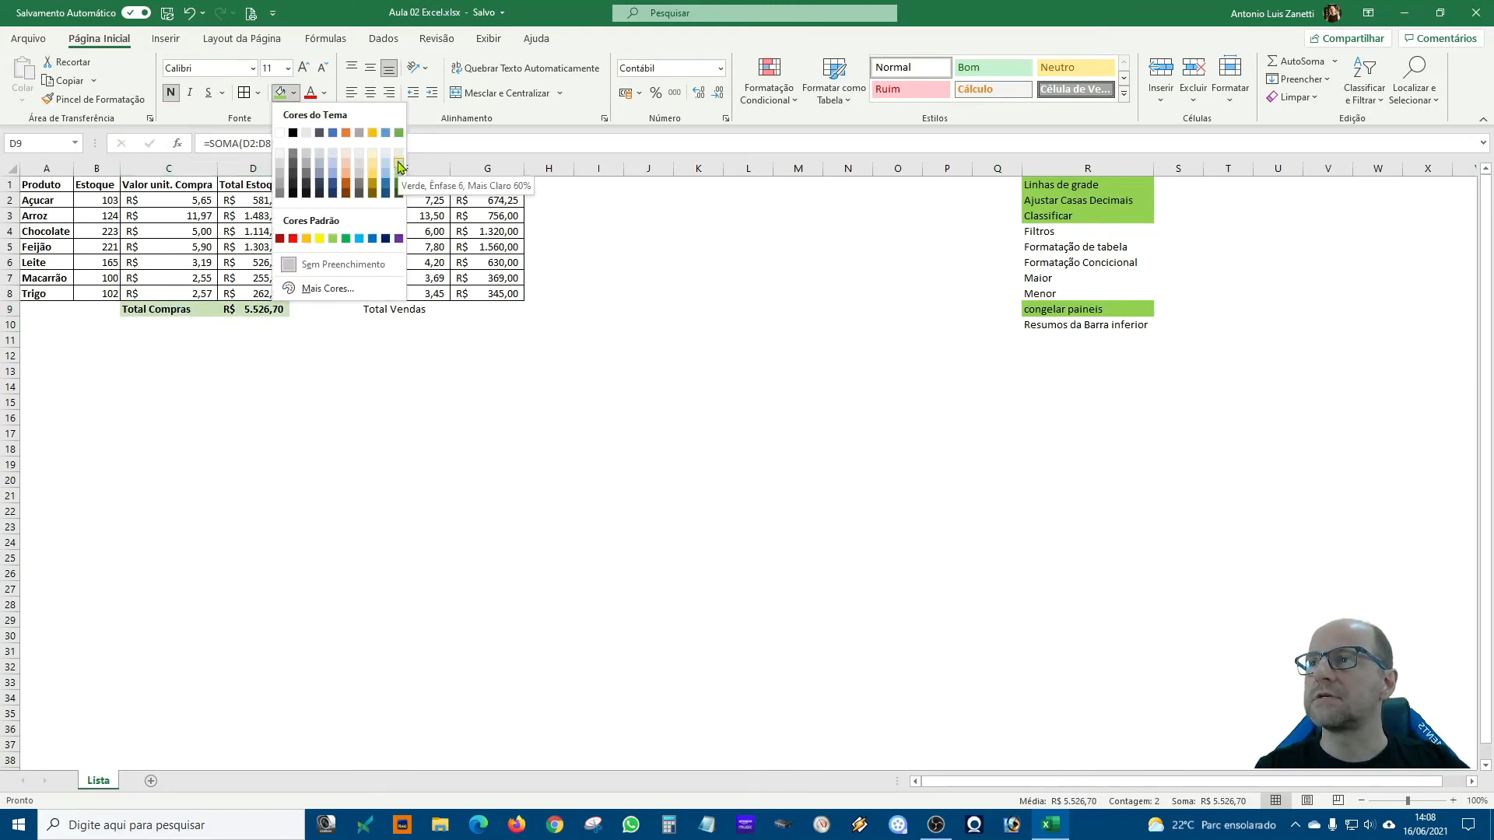
left_click(333, 166)
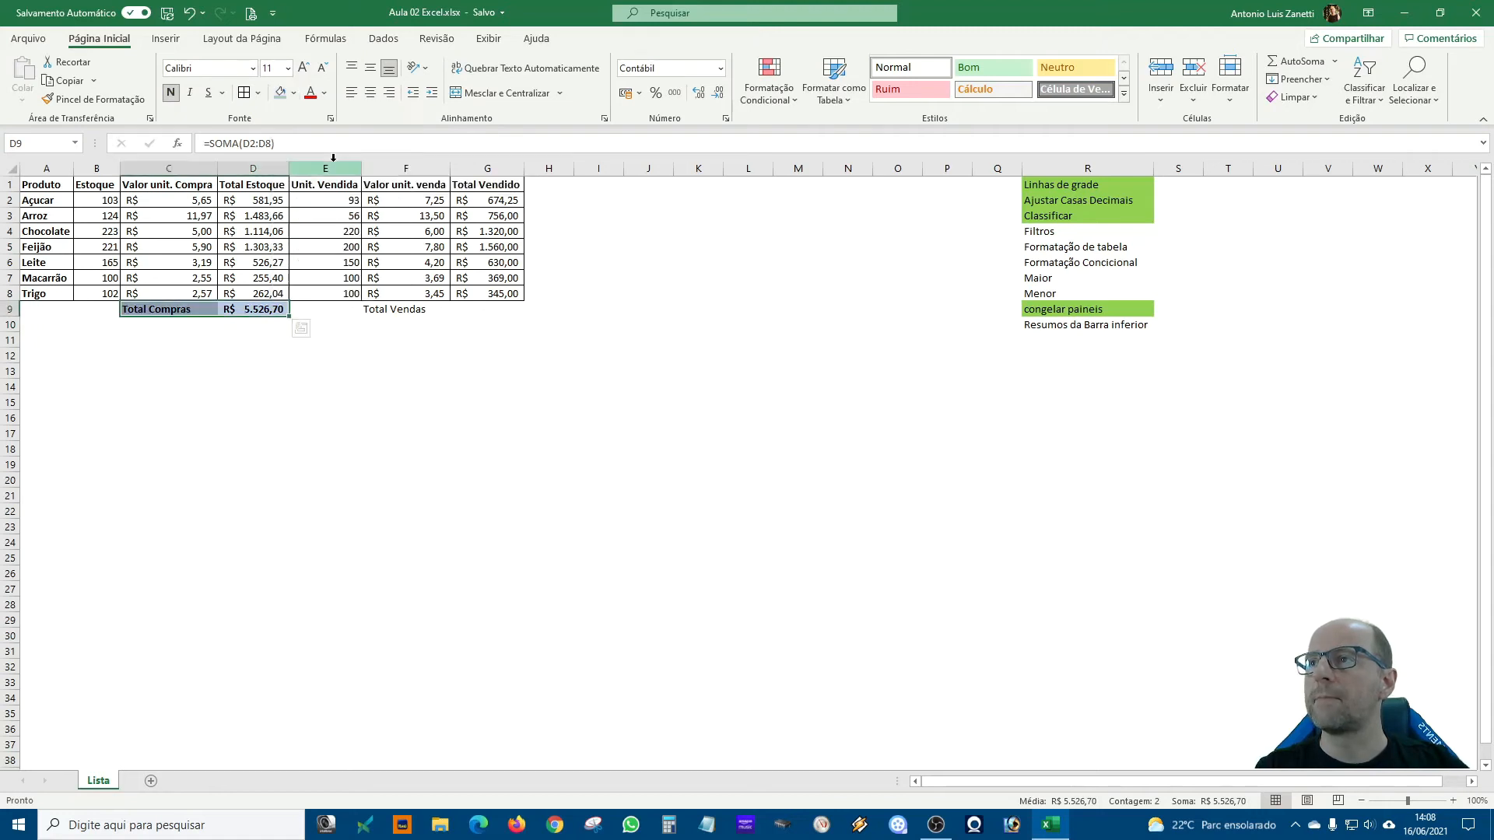
left_click(243, 93)
left_click(563, 508)
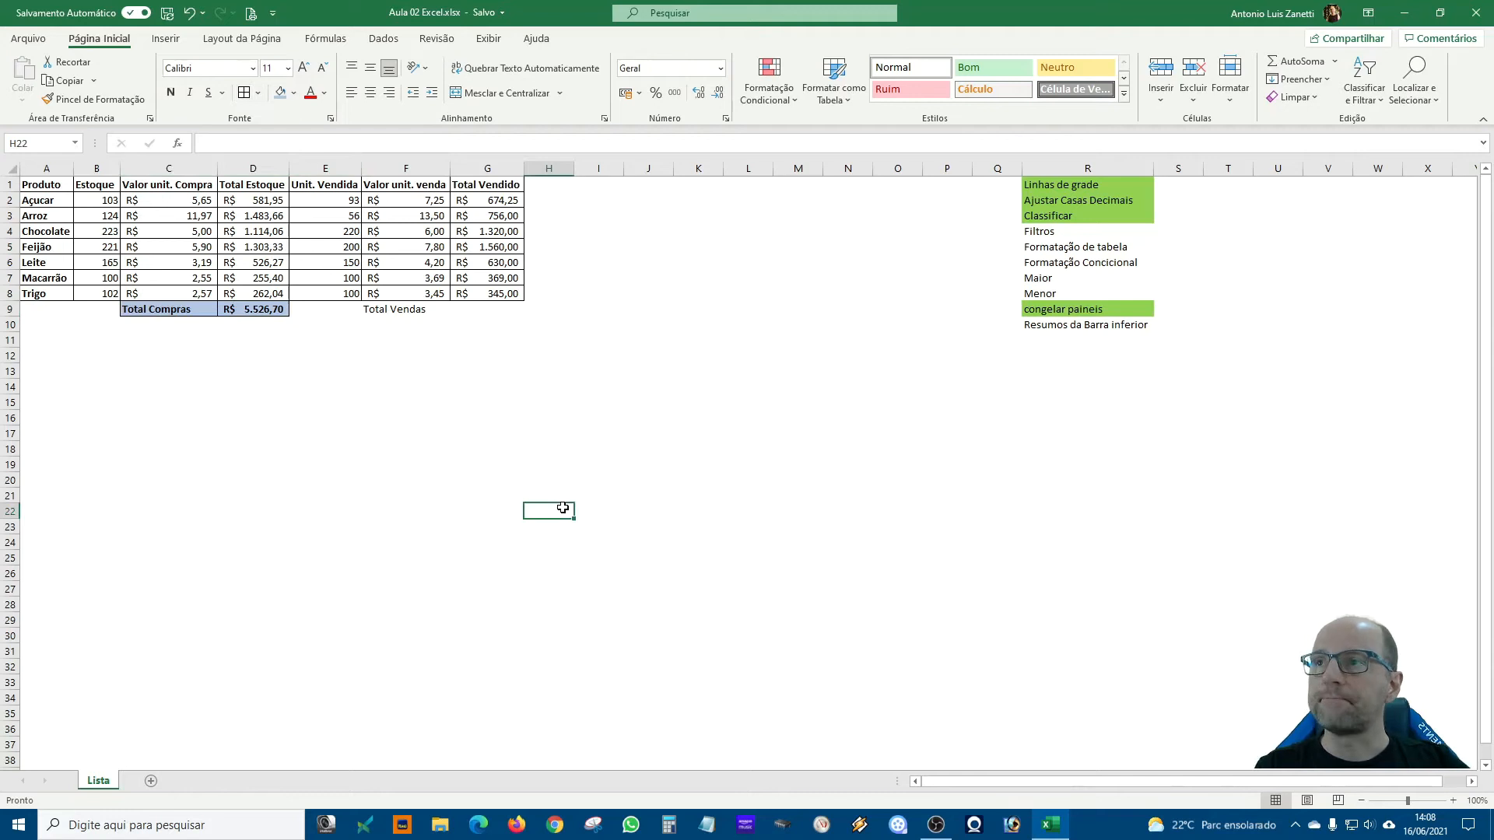
- Use AutoSum in G9 to total the Total Vendido values in G2:G8
left_click(415, 307)
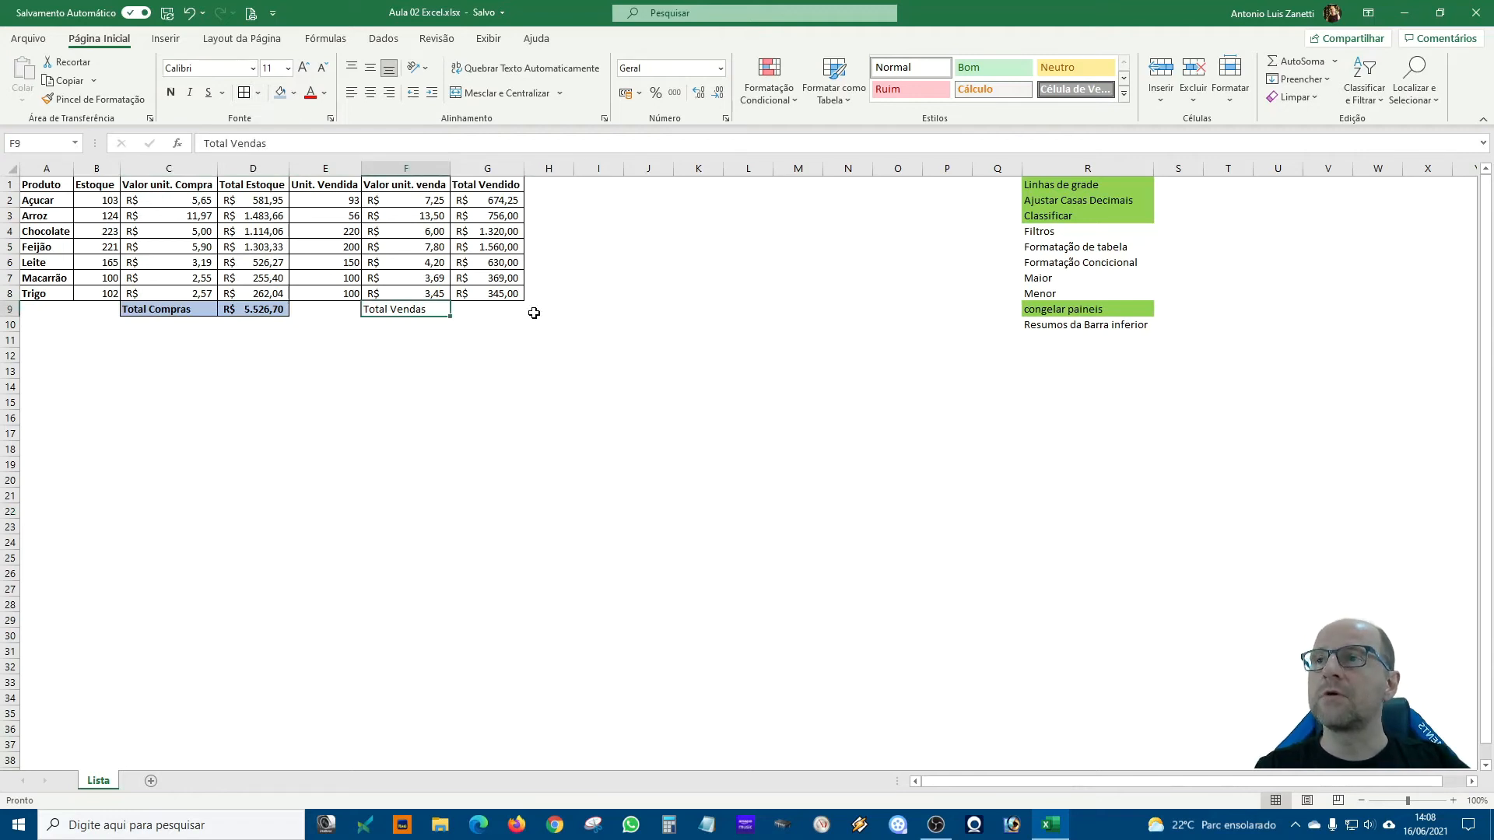
left_click(506, 310)
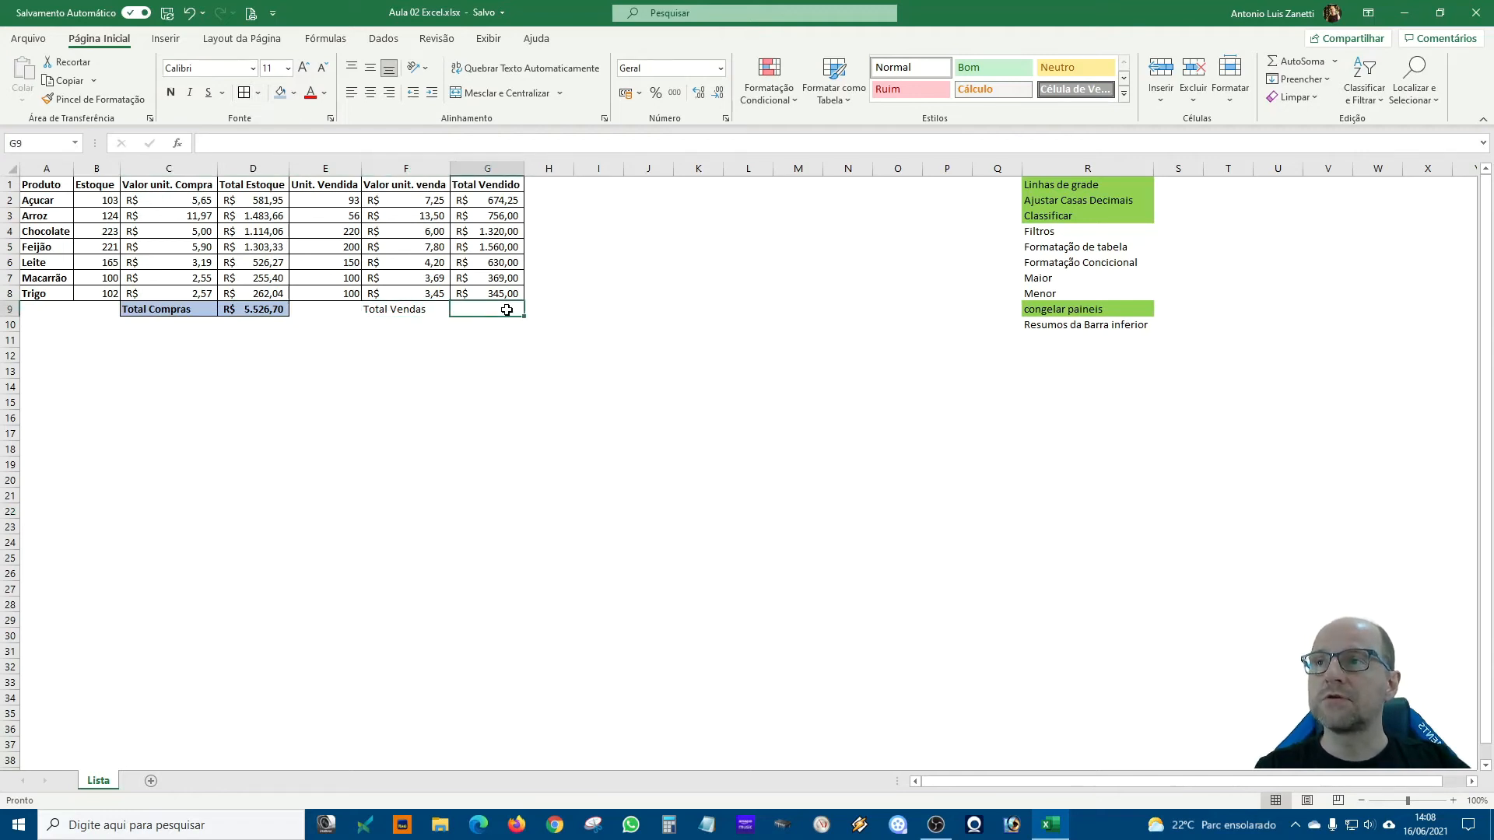
left_click(1292, 61)
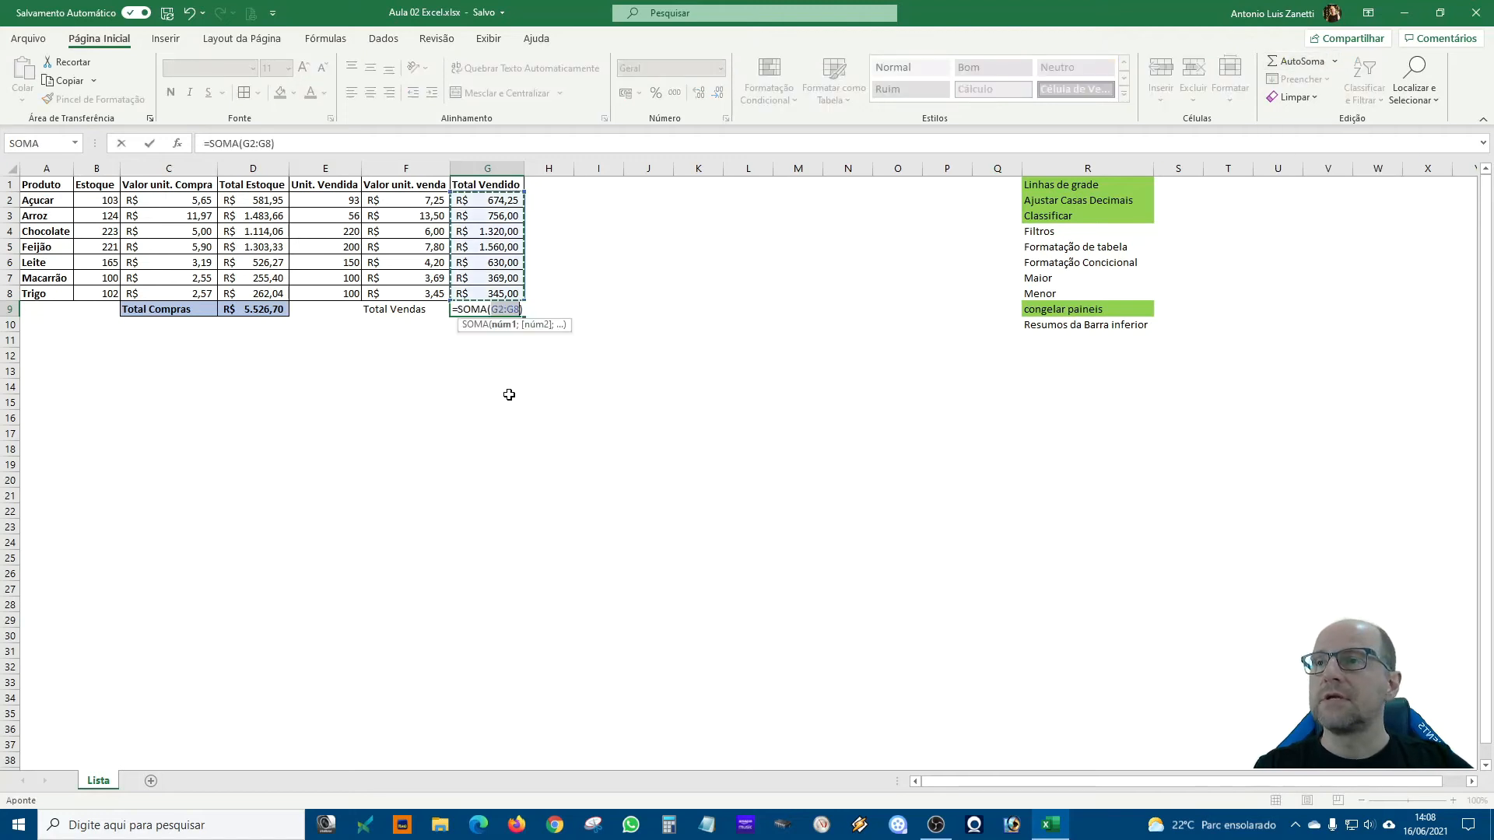
key("Return")
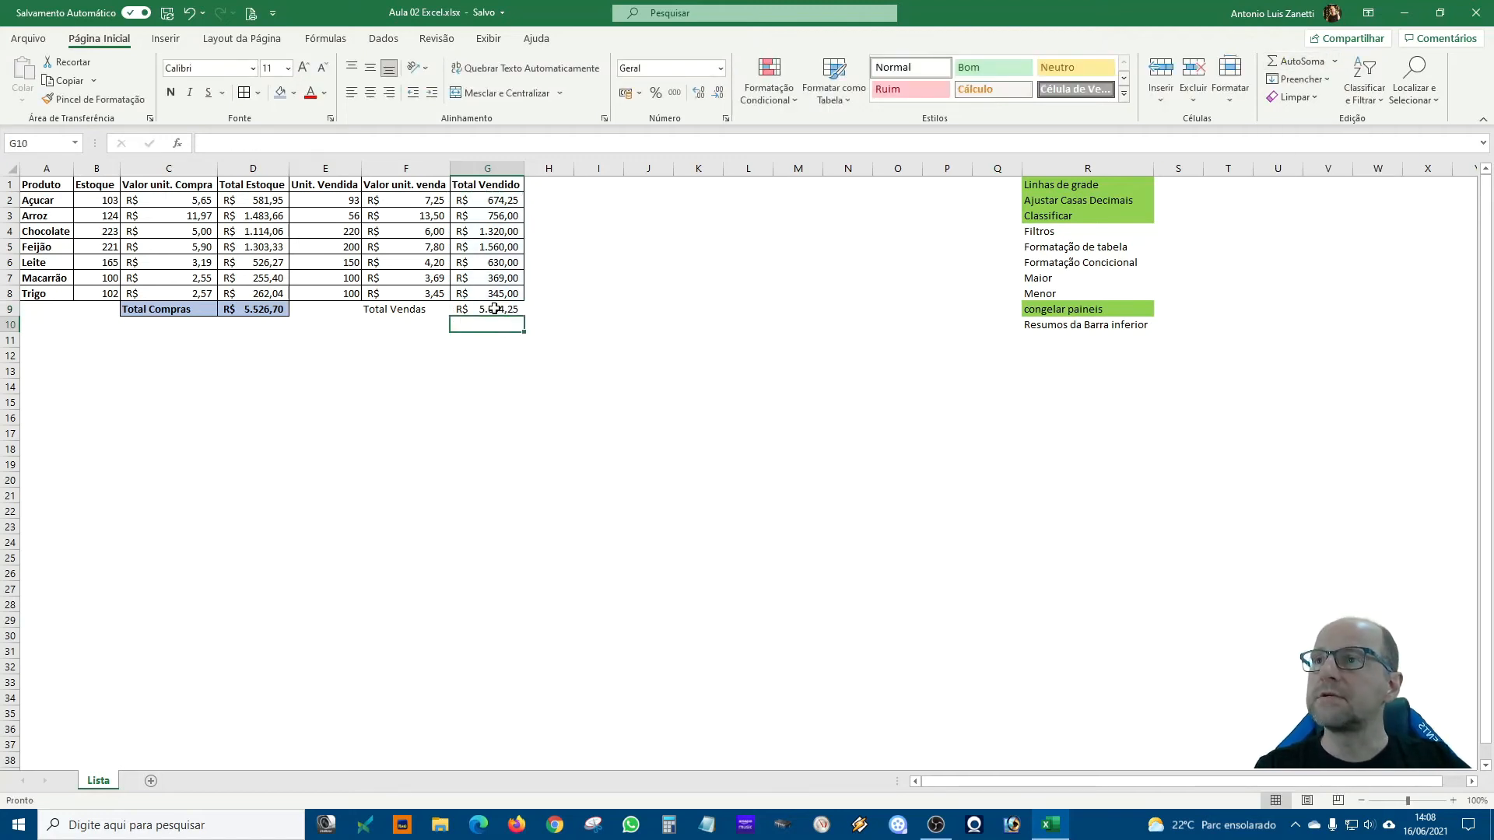
- Format the Total Vendas label and its total in F9:G9 with bold text, a light gold fill and cell borders
left_click_drag(409, 310, 487, 309)
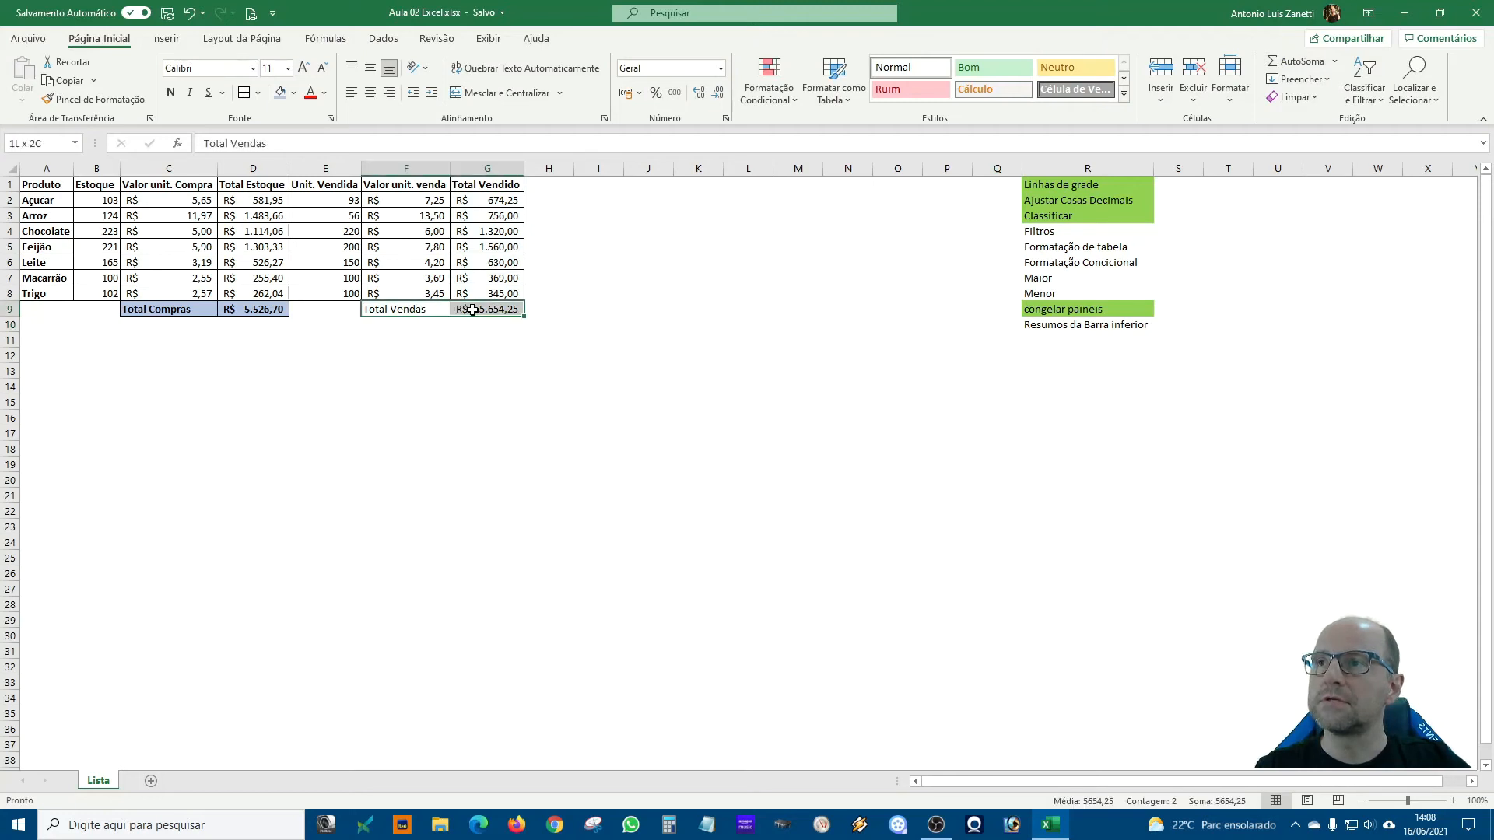
left_click(293, 93)
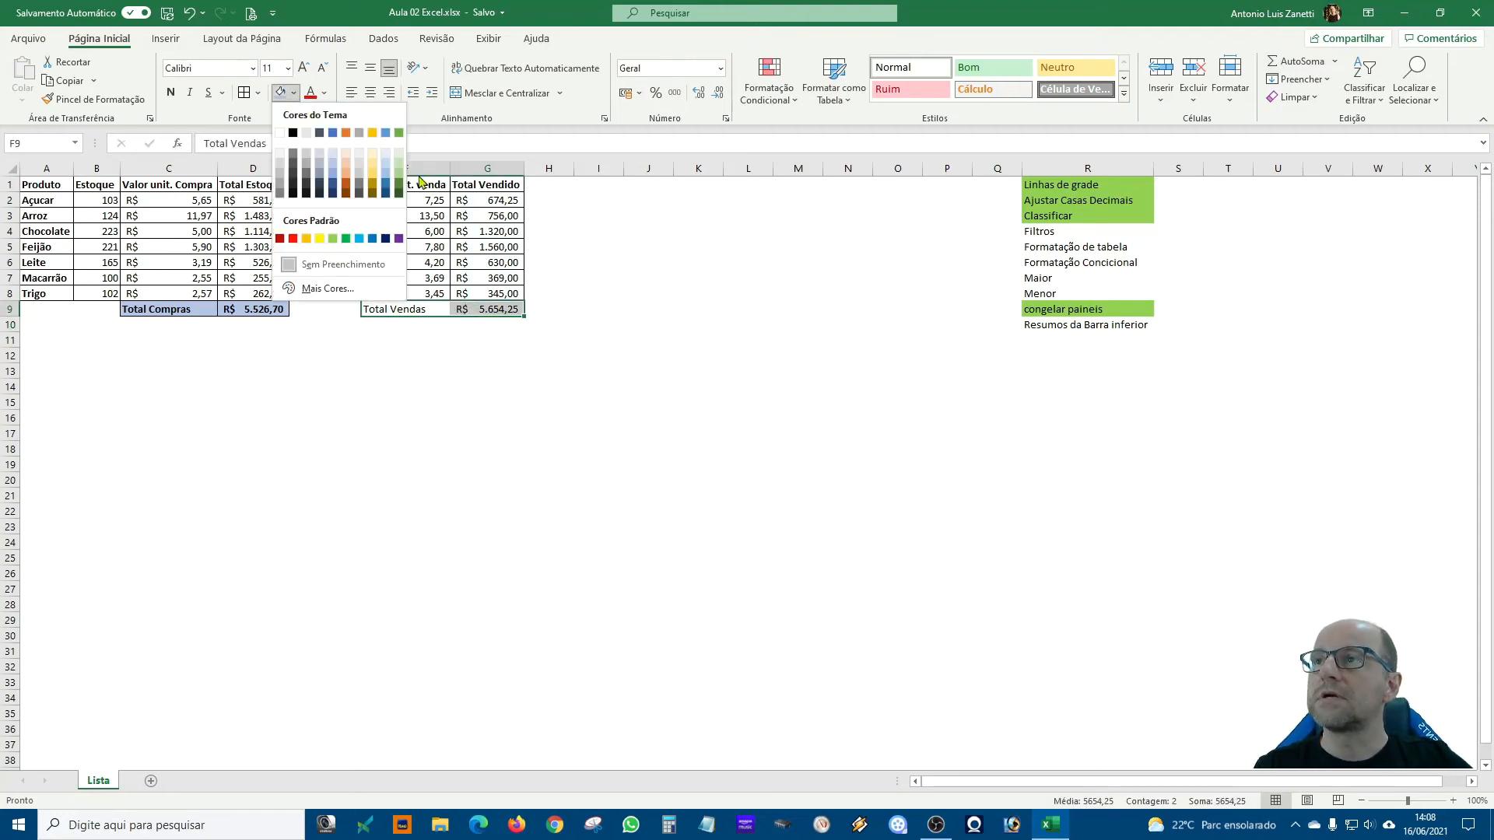
left_click(373, 158)
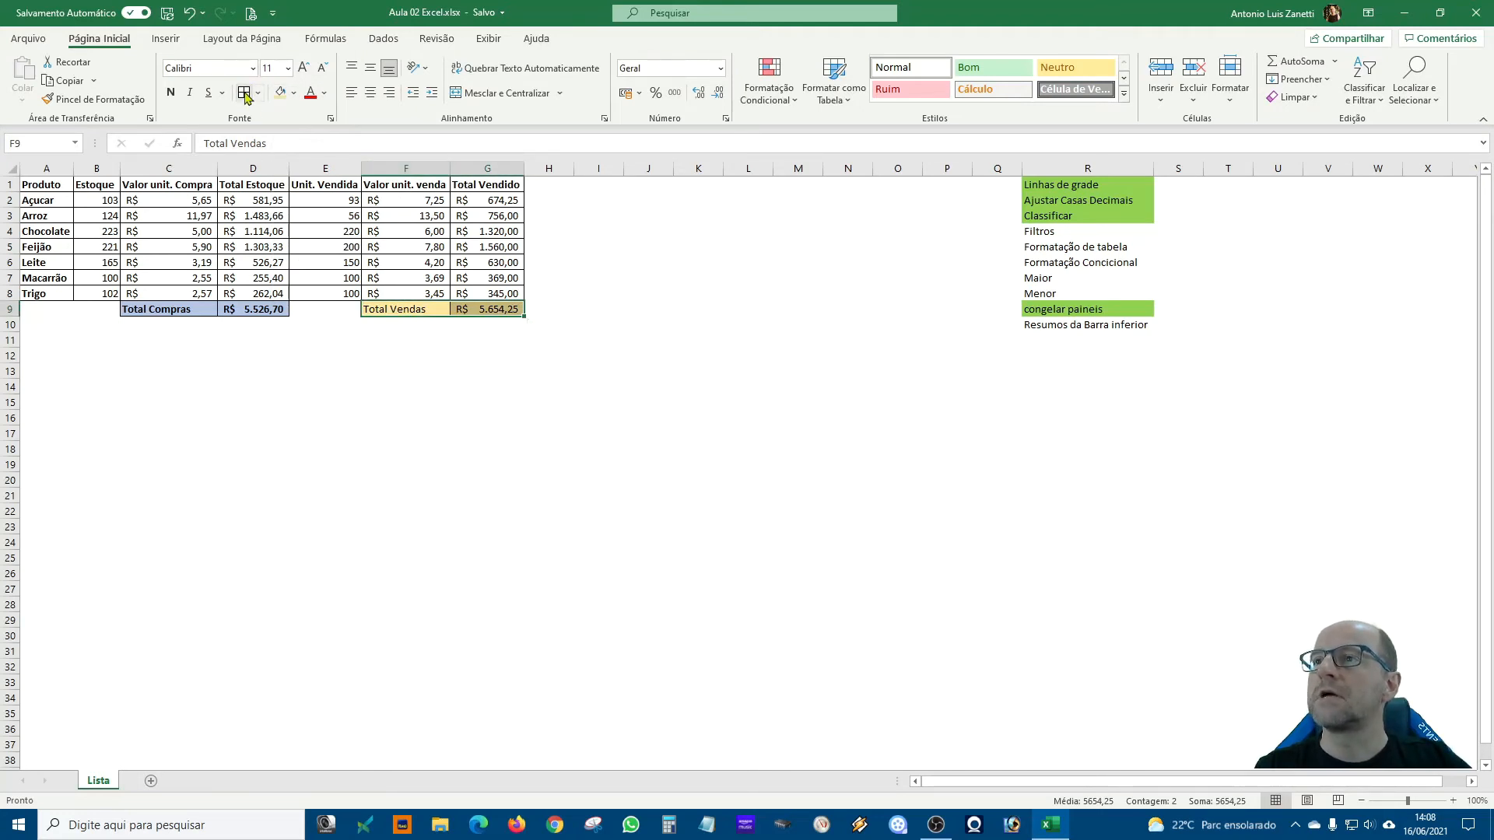
left_click(375, 325)
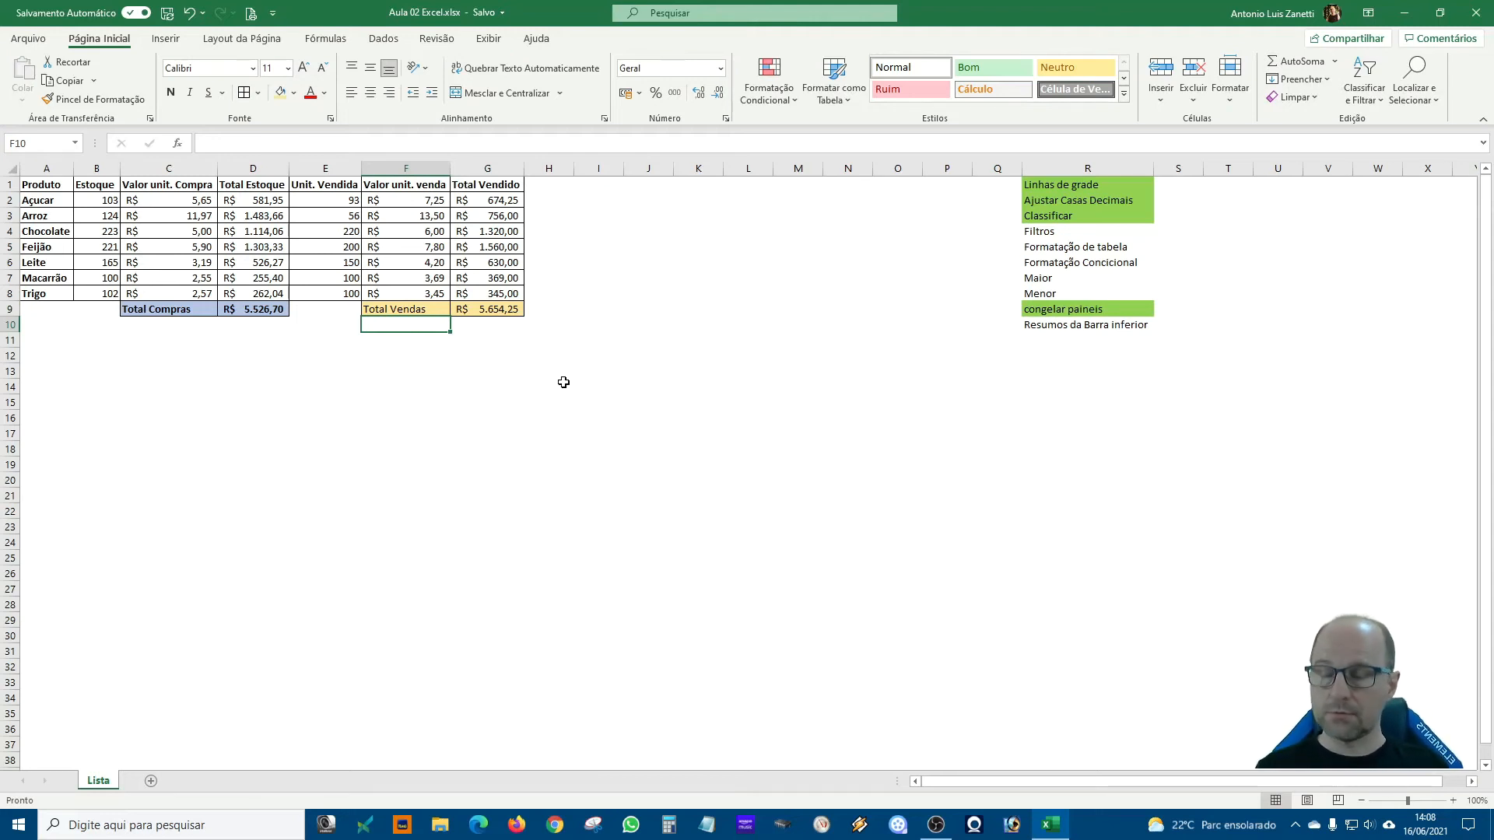
left_click_drag(414, 311, 469, 322)
left_click(170, 93)
left_click(655, 446)
- Enter the label Lucro Líquido in F10, below Total Vendas
left_click(388, 324)
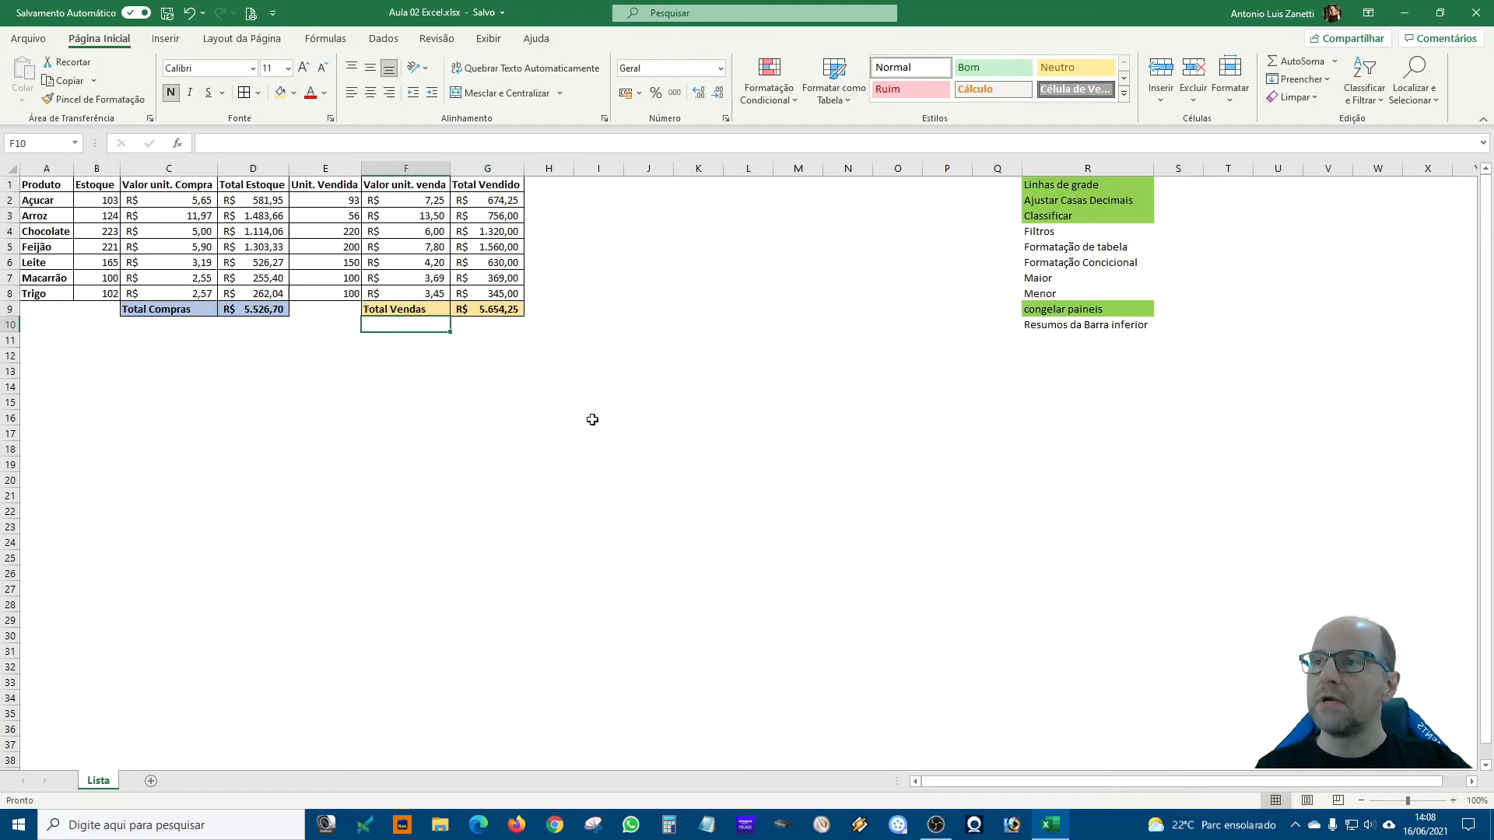
type("Lu")
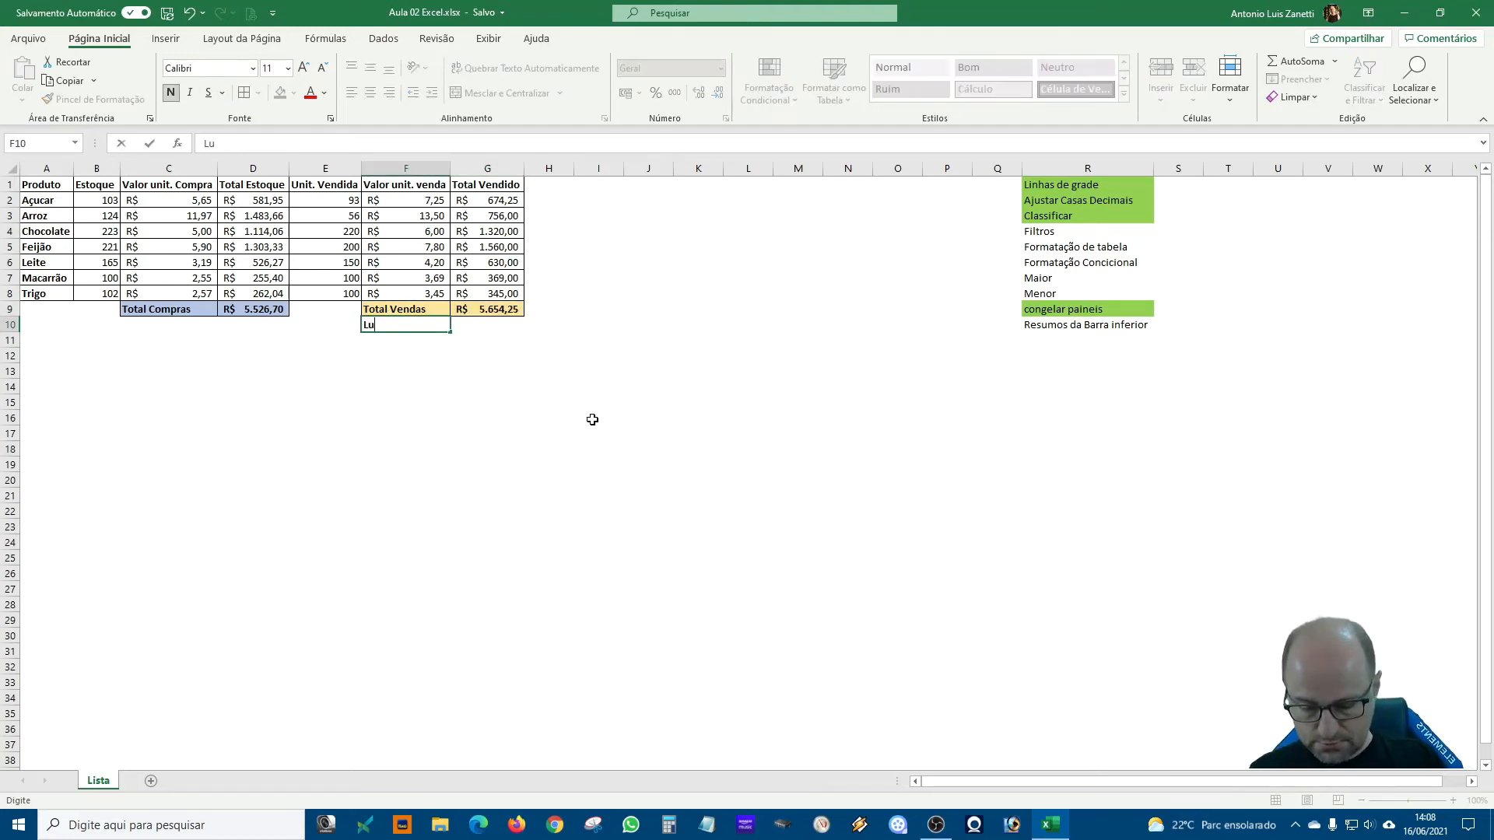
type("cro Líquido")
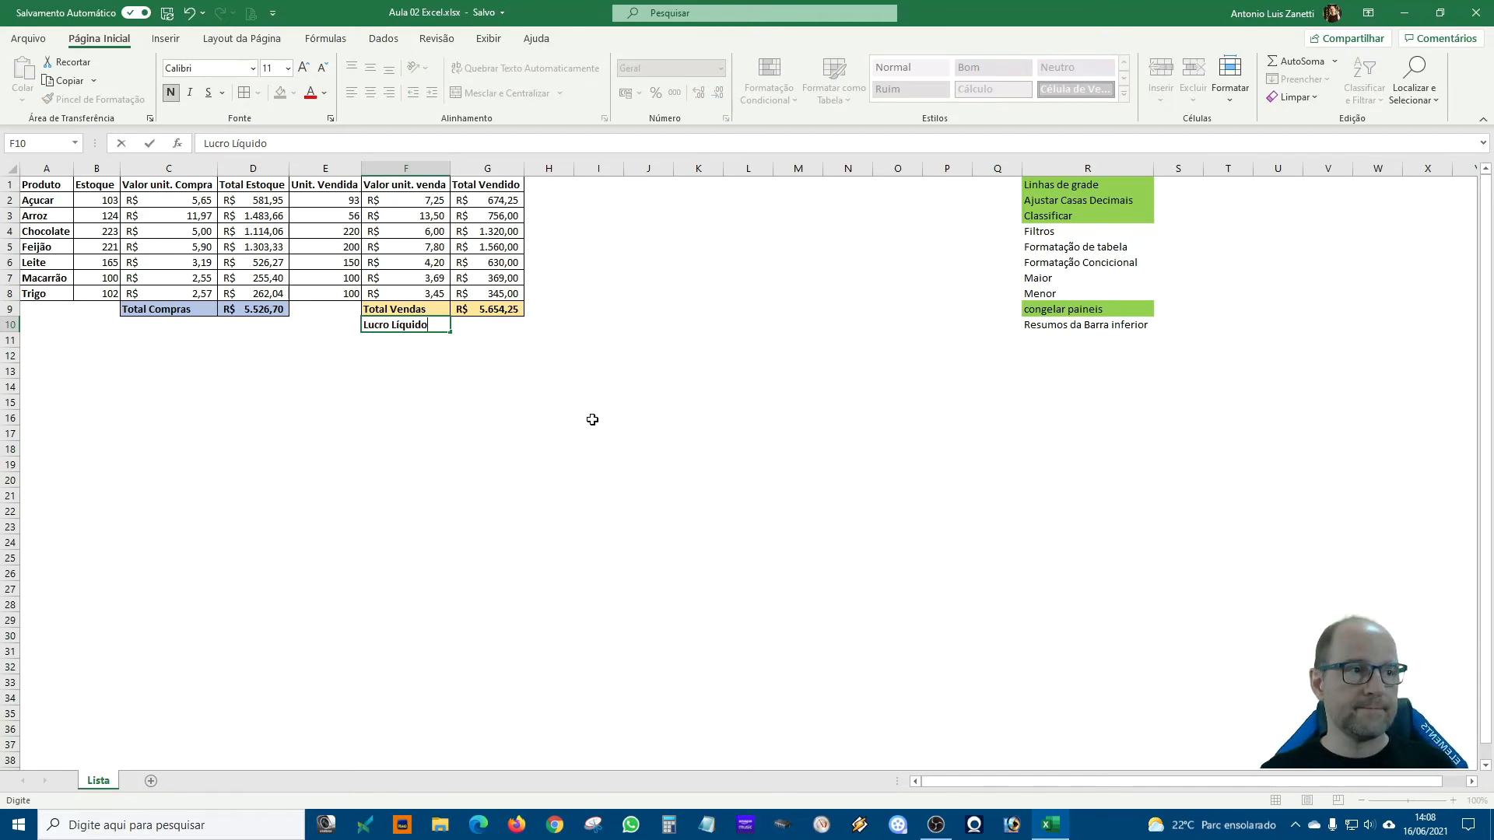
key("Return")
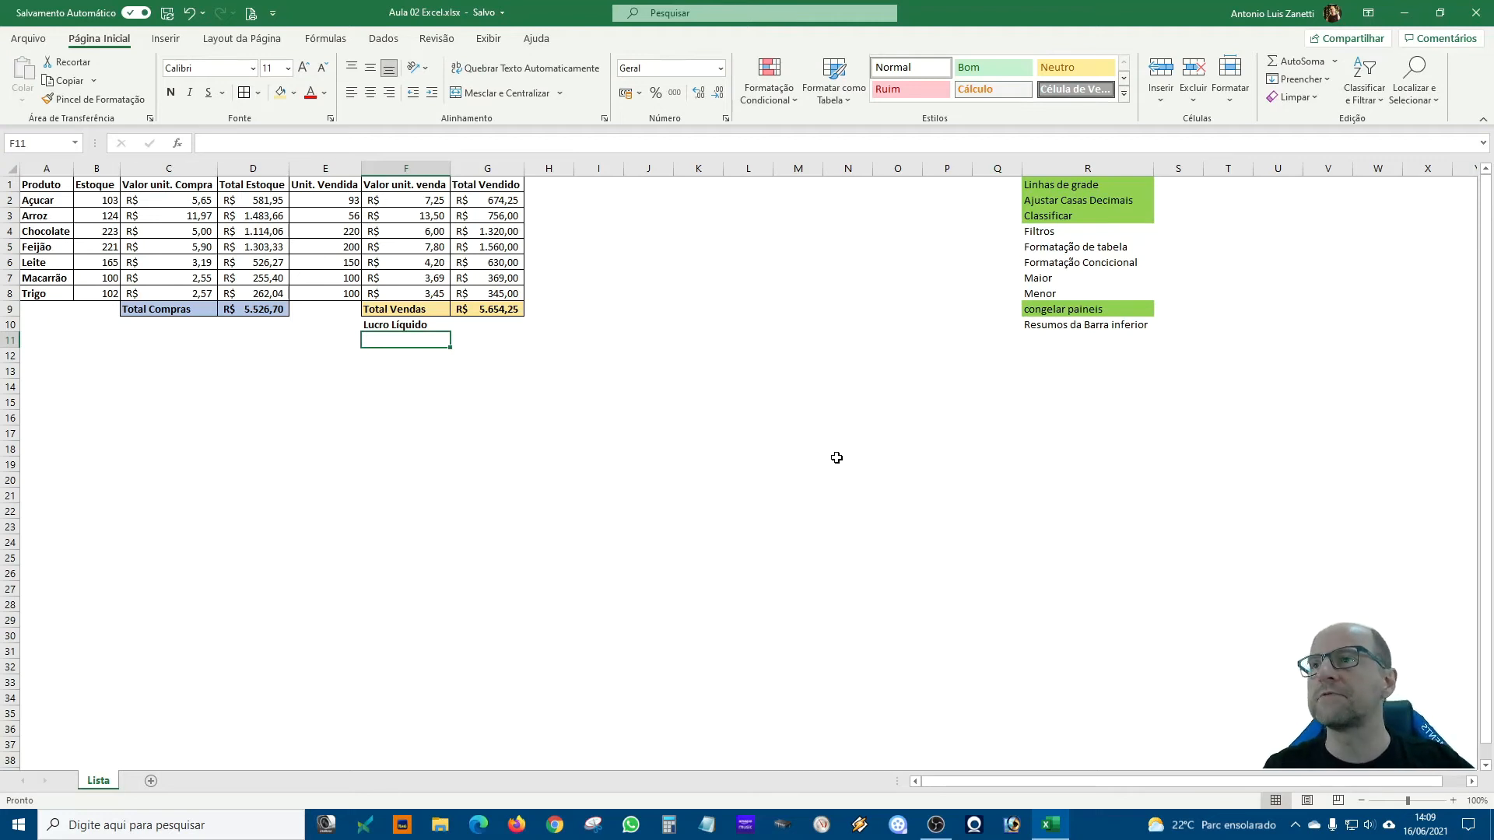
- Format the Lucro Líquido row in F10:G10 with a light green fill and cell borders
left_click_drag(400, 325, 483, 321)
left_click(293, 93)
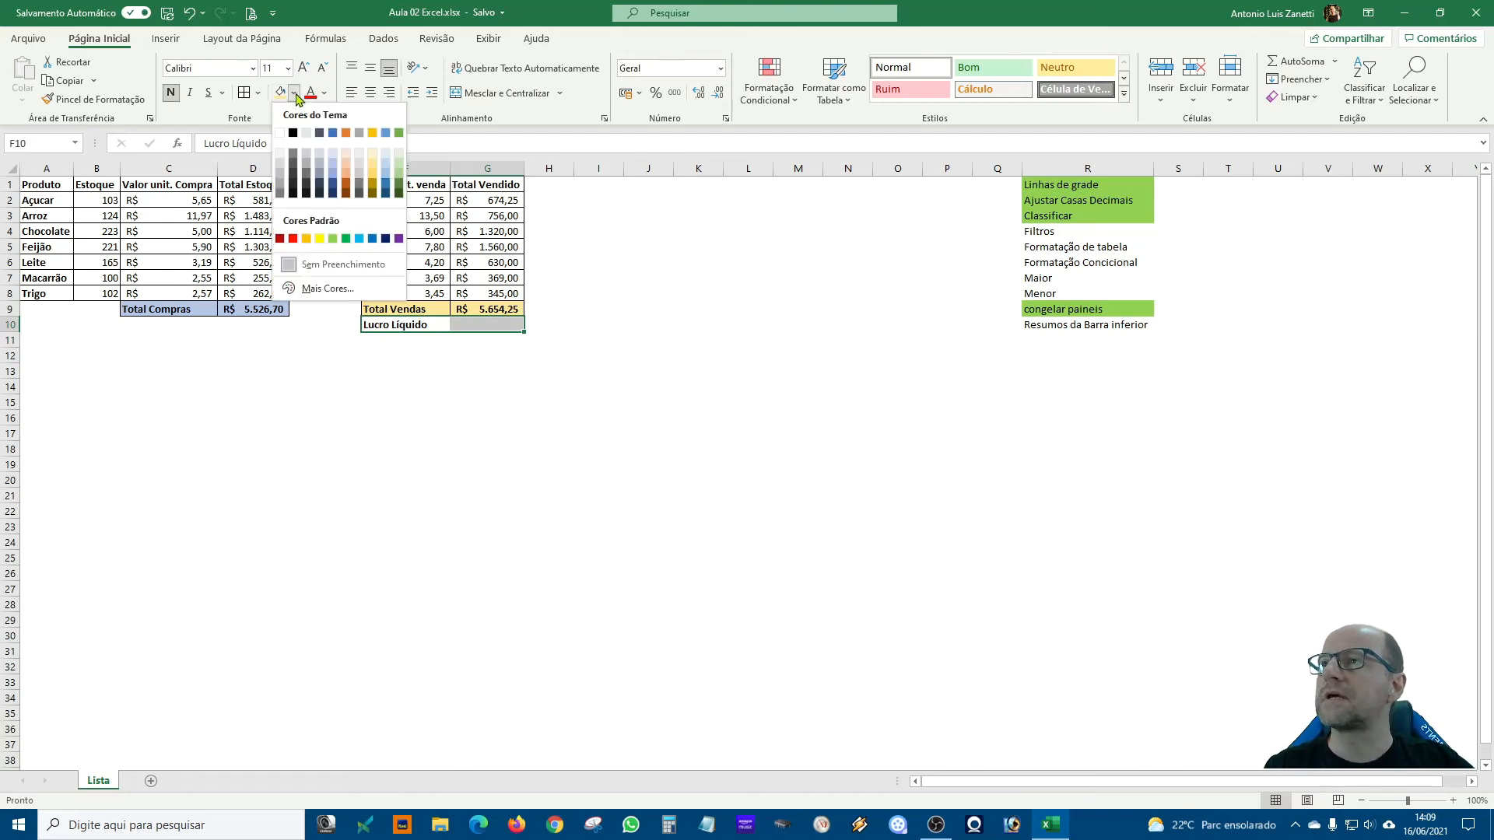
left_click(335, 238)
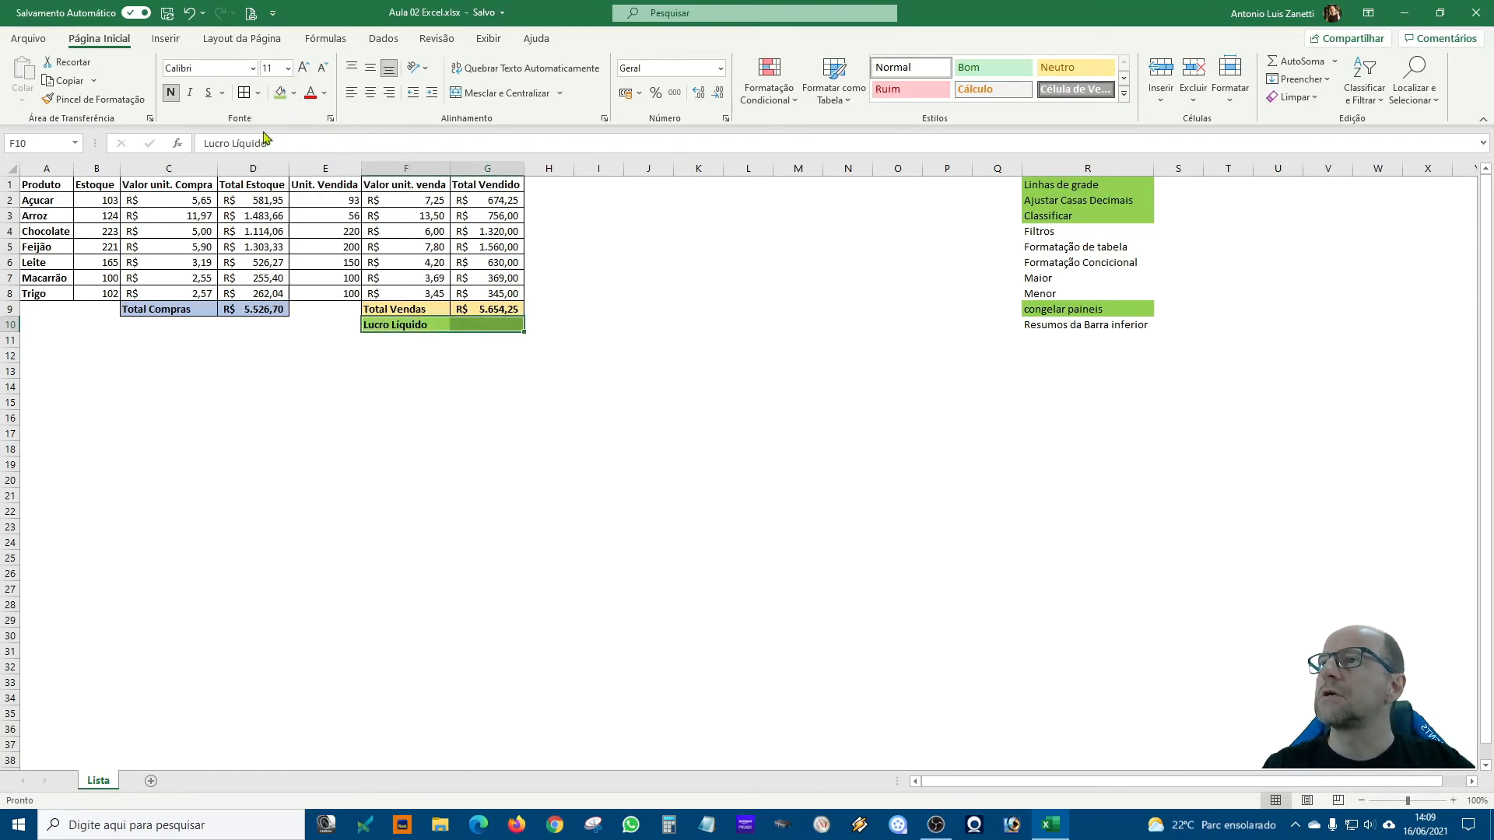
left_click(243, 93)
left_click(468, 417)
- Calculate the net profit in G10 by subtracting total purchases from total sales with the formula =G9-D9
left_click(489, 325)
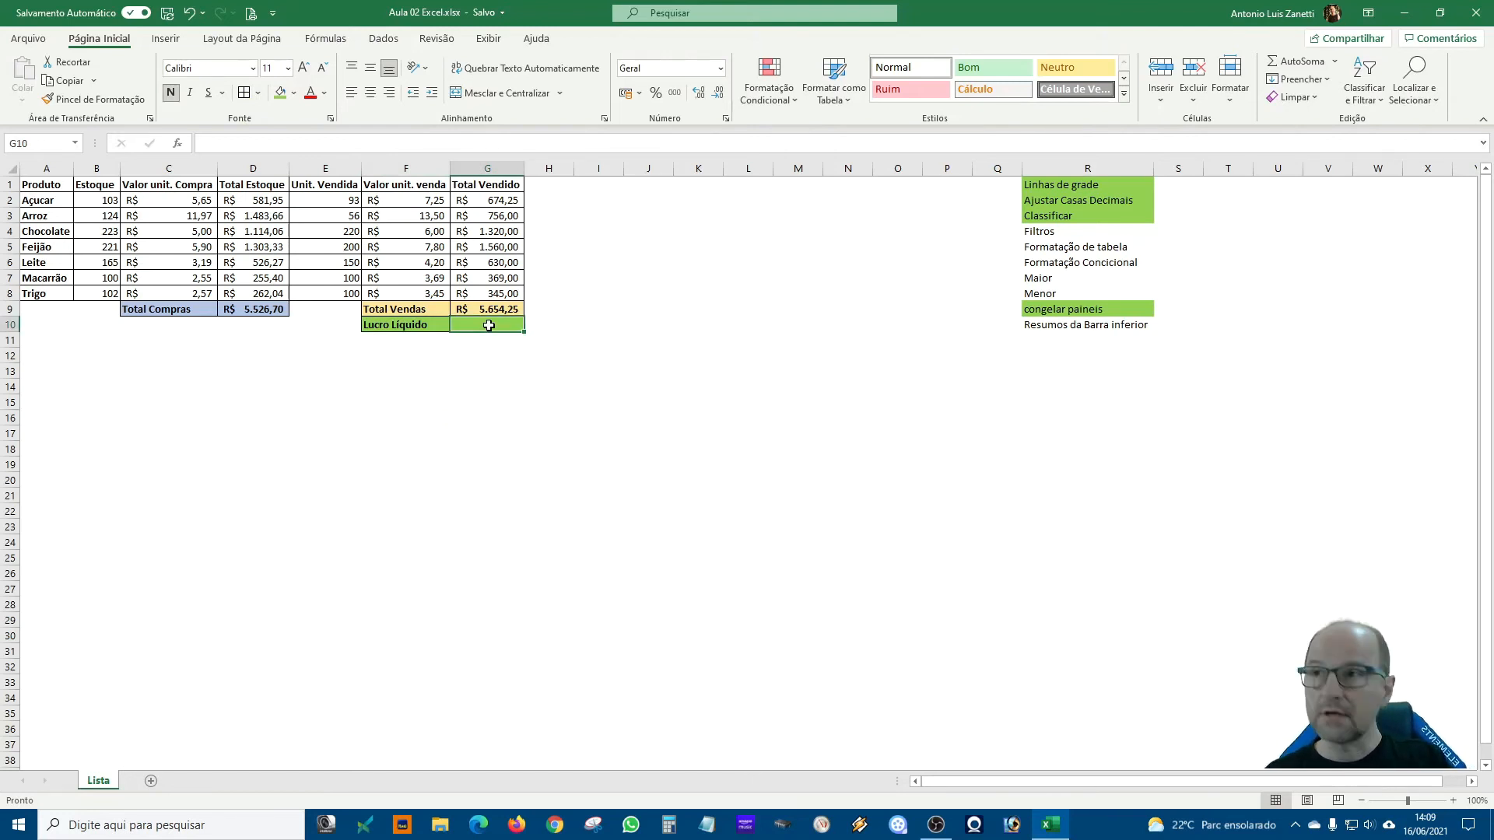
type("=")
left_click(498, 310)
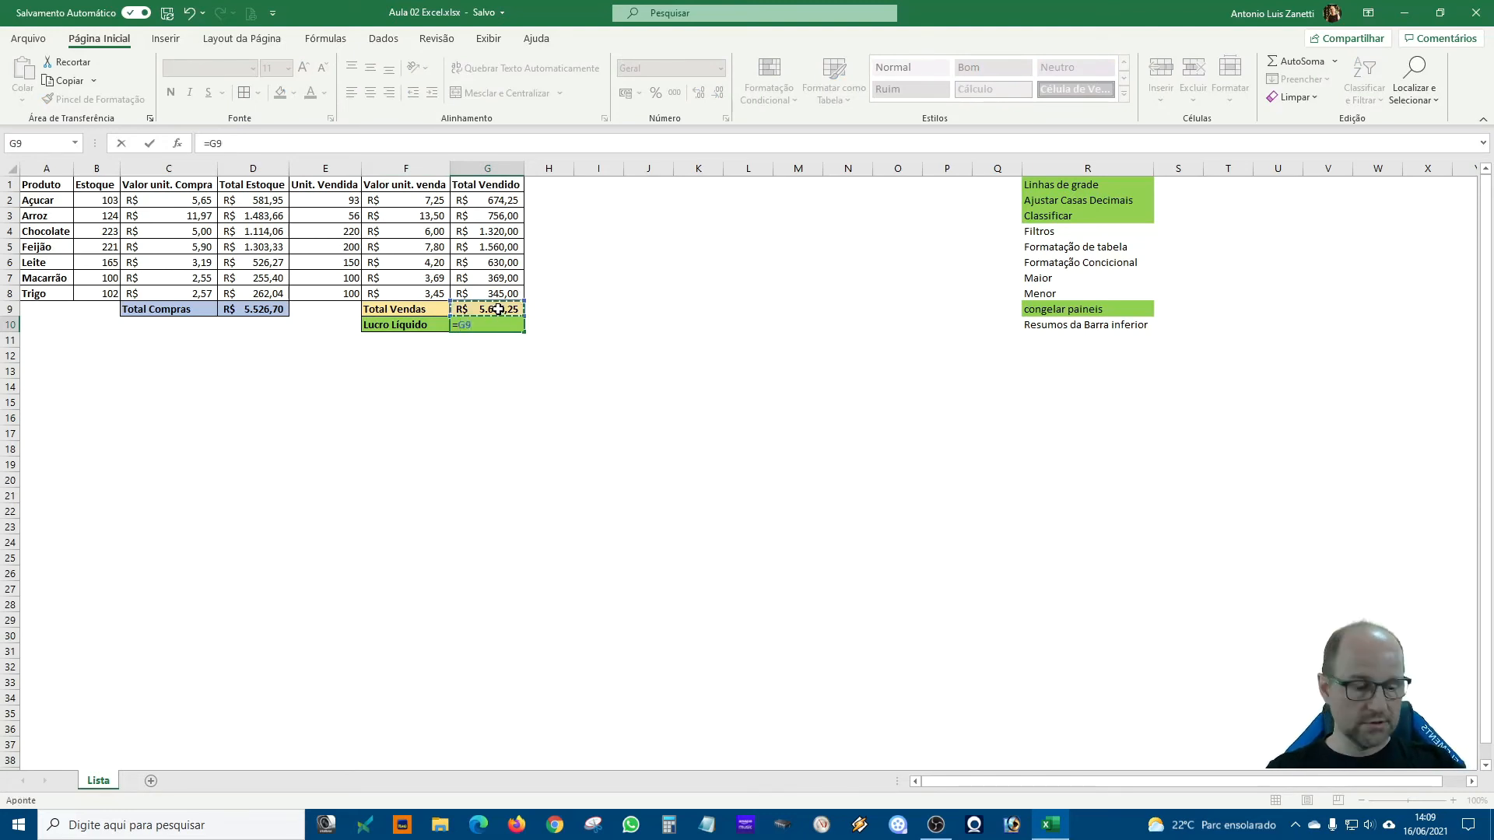
type("-")
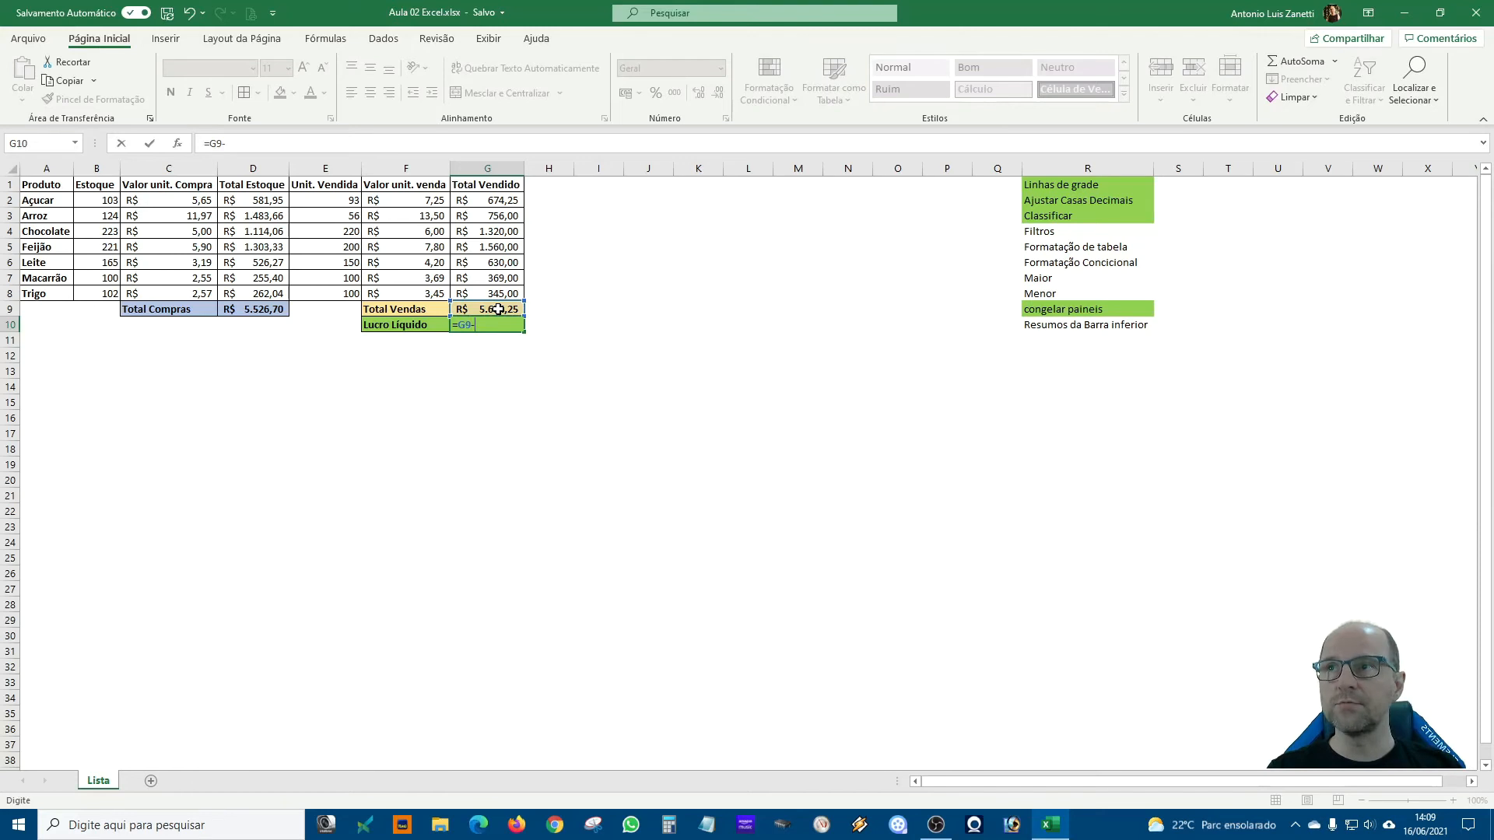
left_click(246, 312)
key("Return")
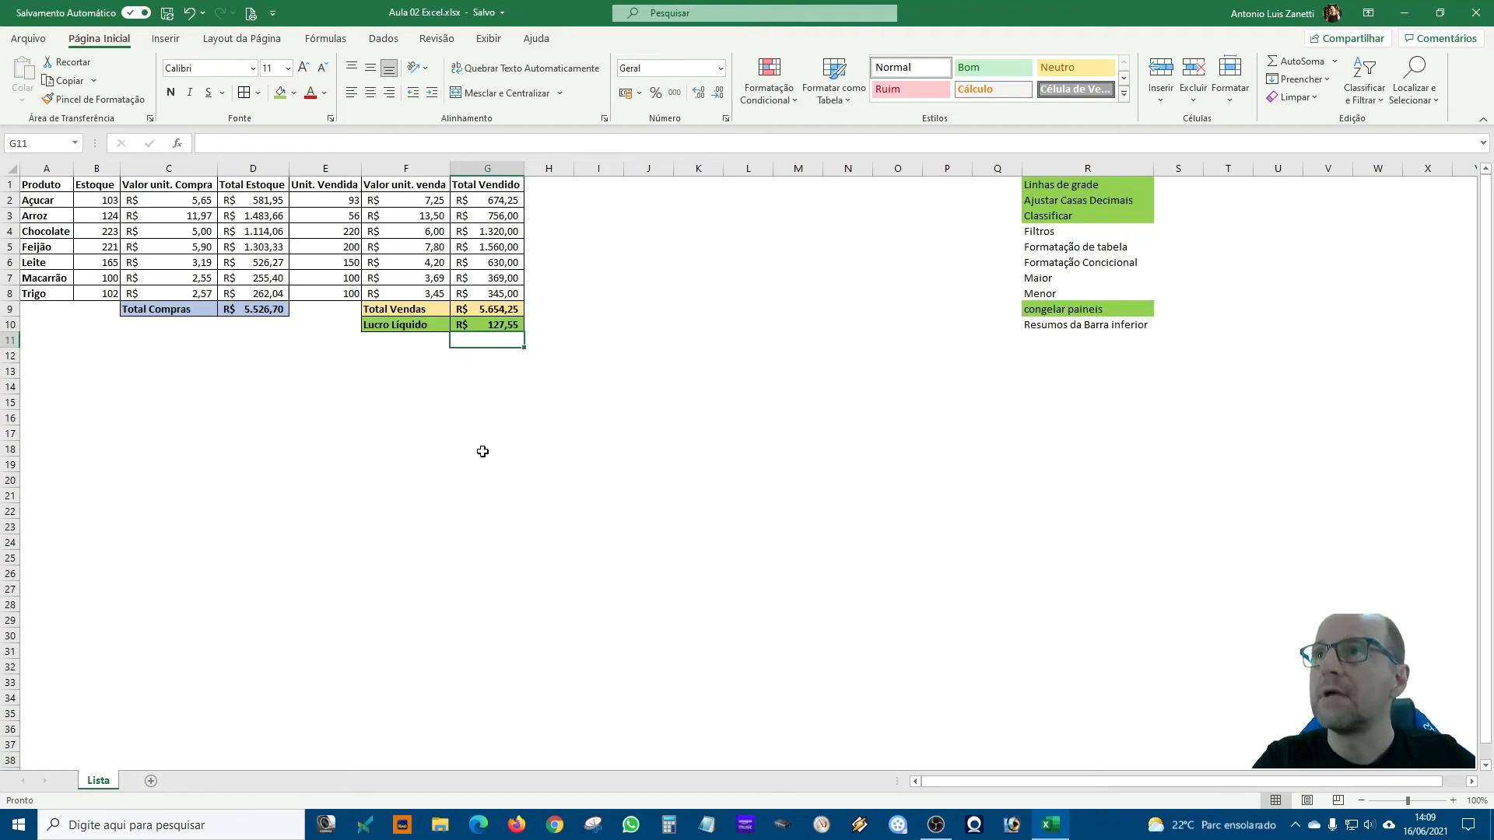
left_click(736, 448)
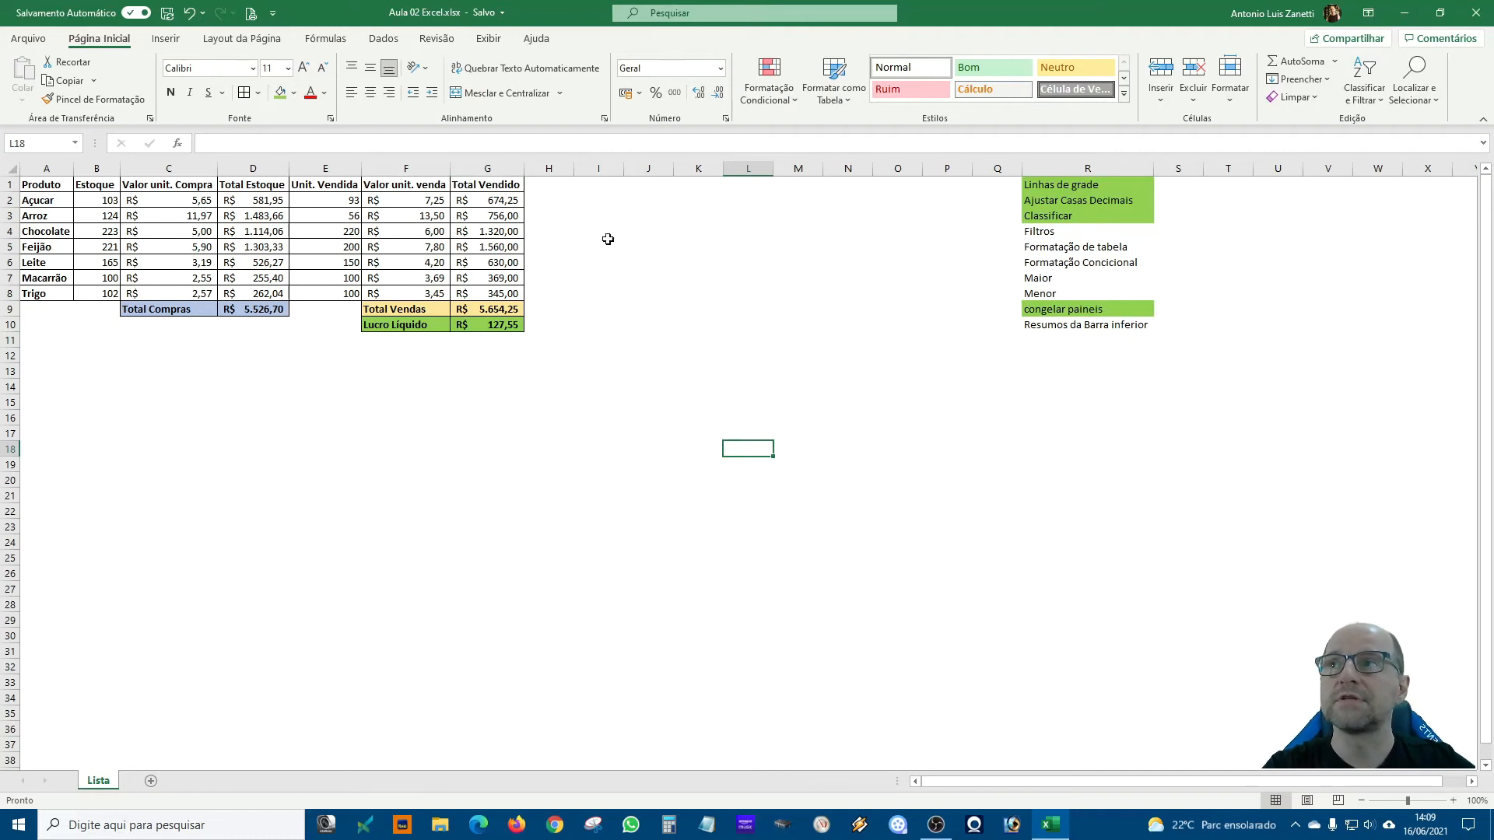
- Add filters to the table's header row in A1:G1, following the Filtros topic
left_click(1041, 230)
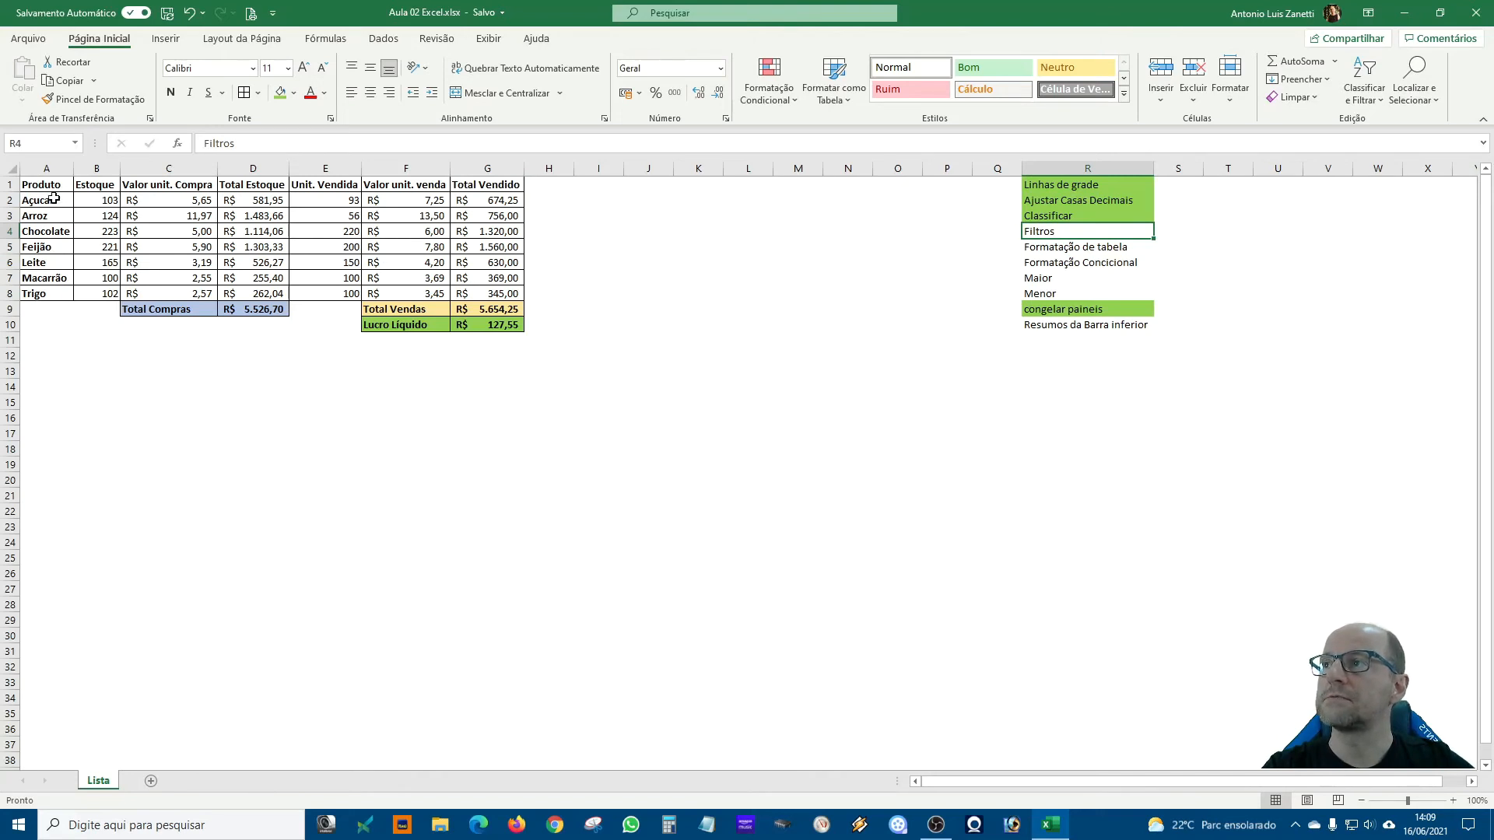
left_click_drag(31, 189, 497, 187)
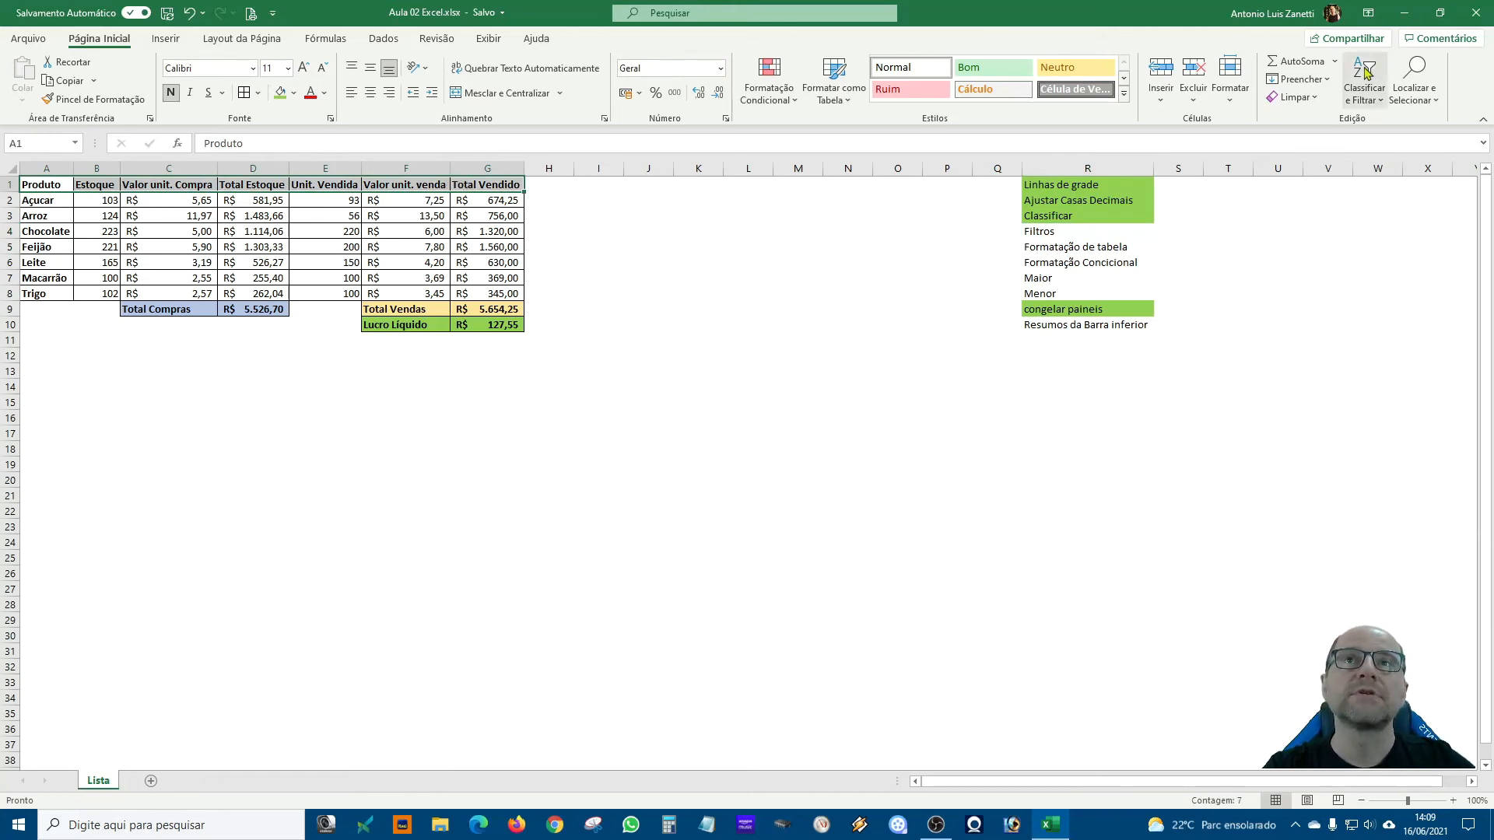
left_click(1381, 104)
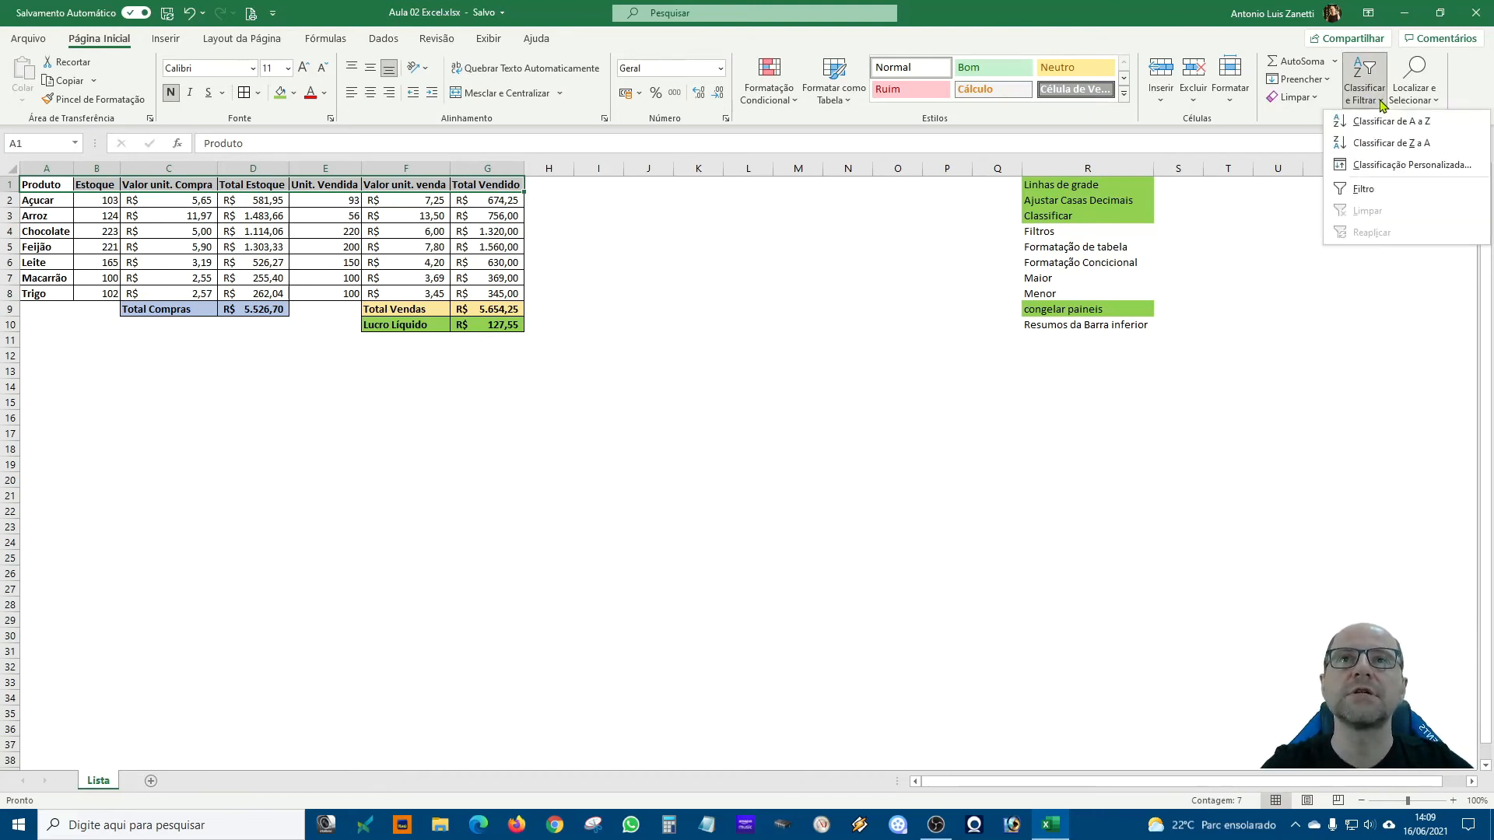
left_click(1369, 200)
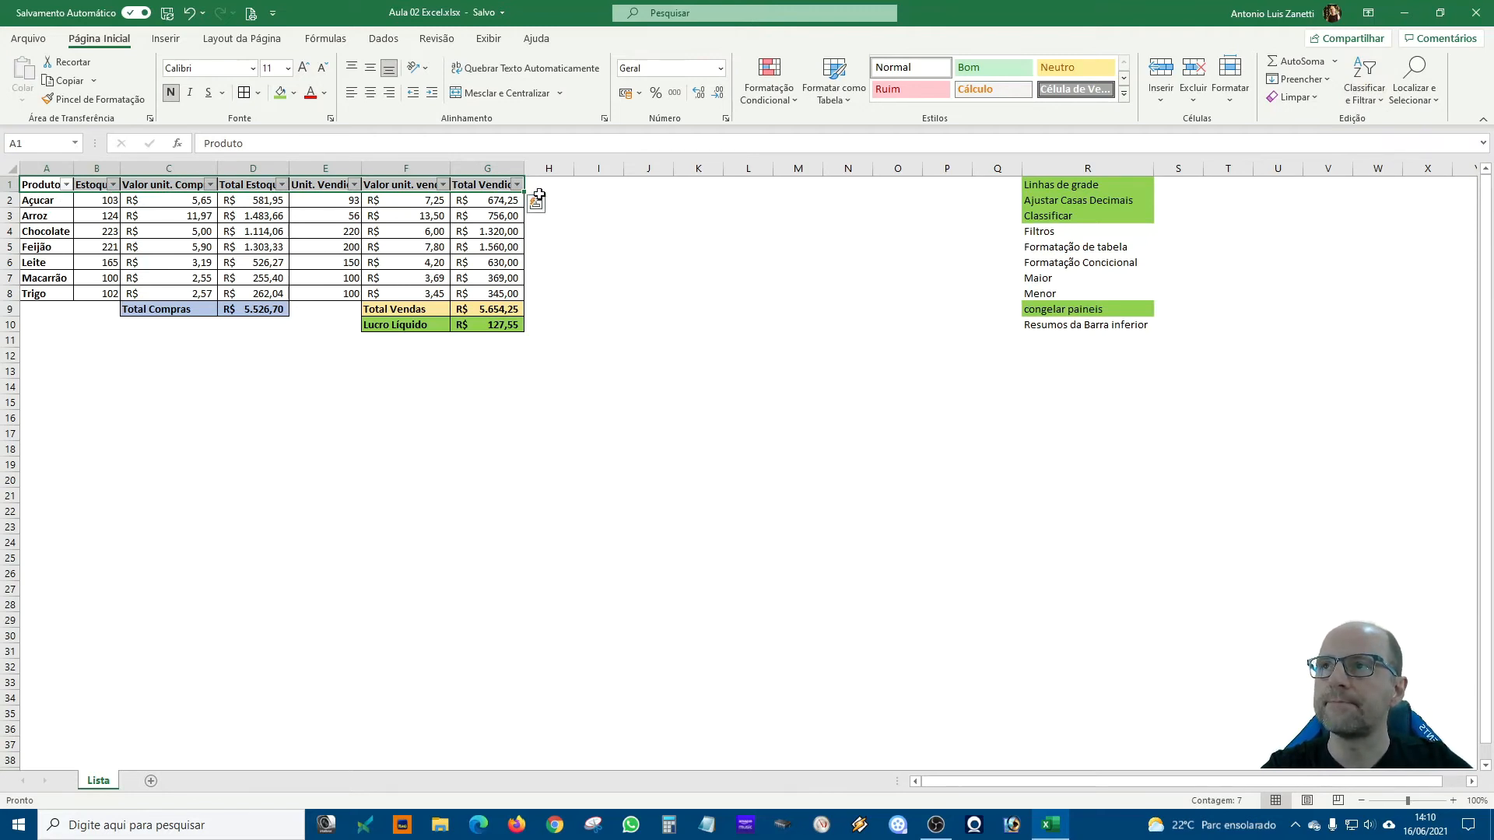
left_click(758, 401)
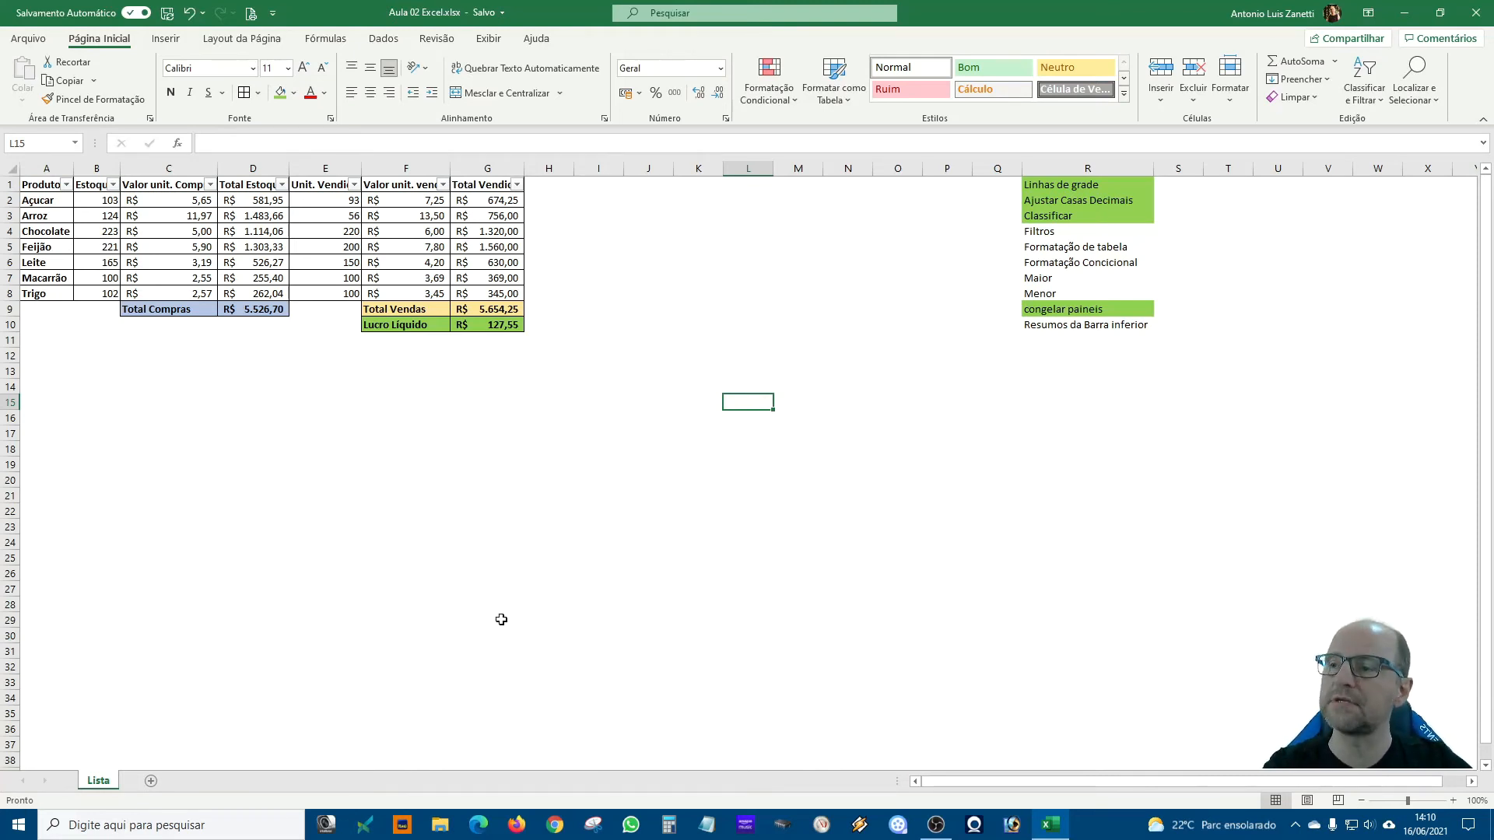
- Filter the Produto column to show only Açucar and Arroz
scroll(339, 673, "down", 20)
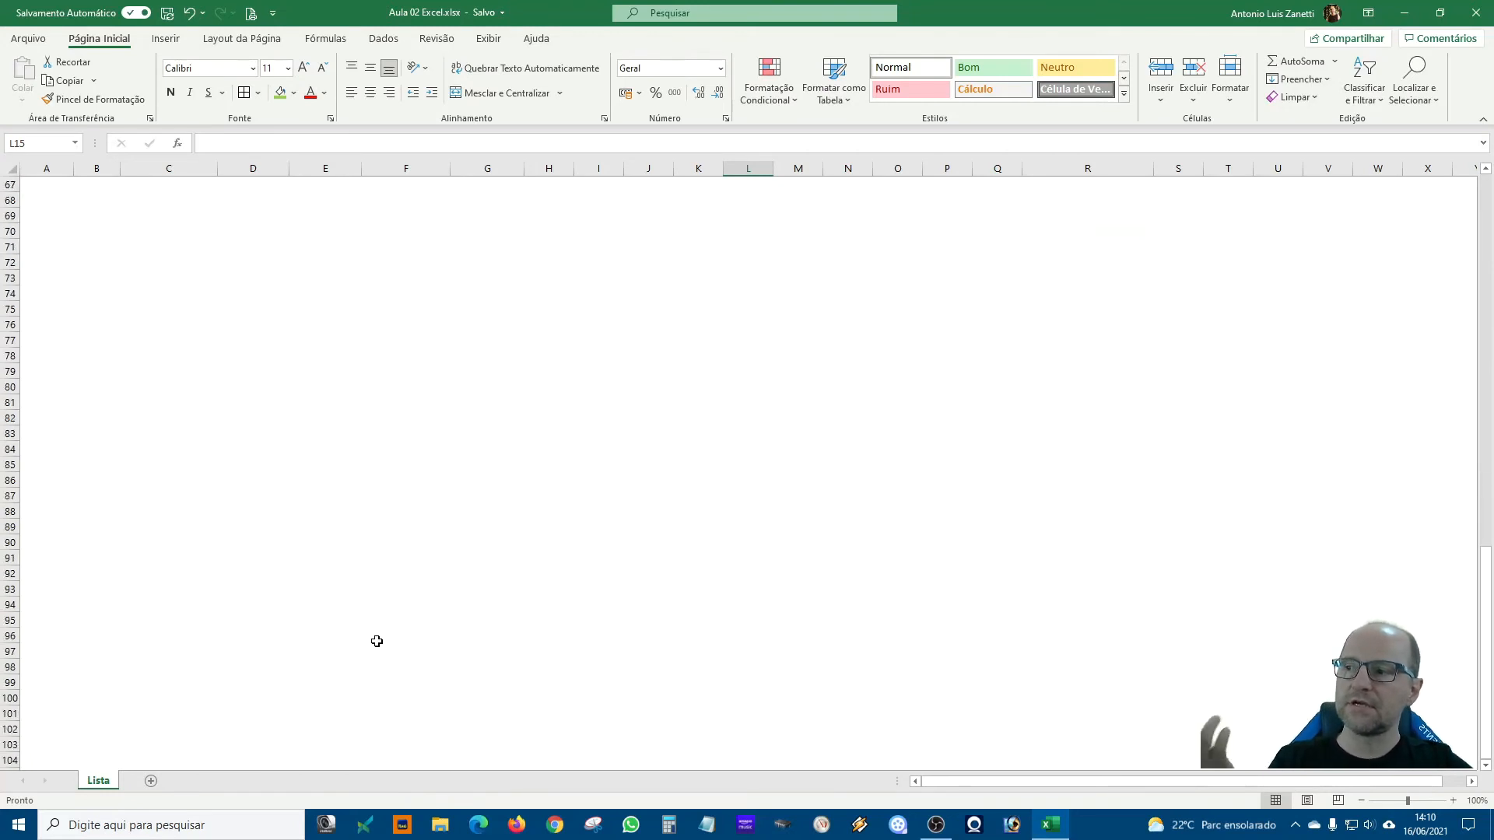
scroll(594, 751, "up", 20)
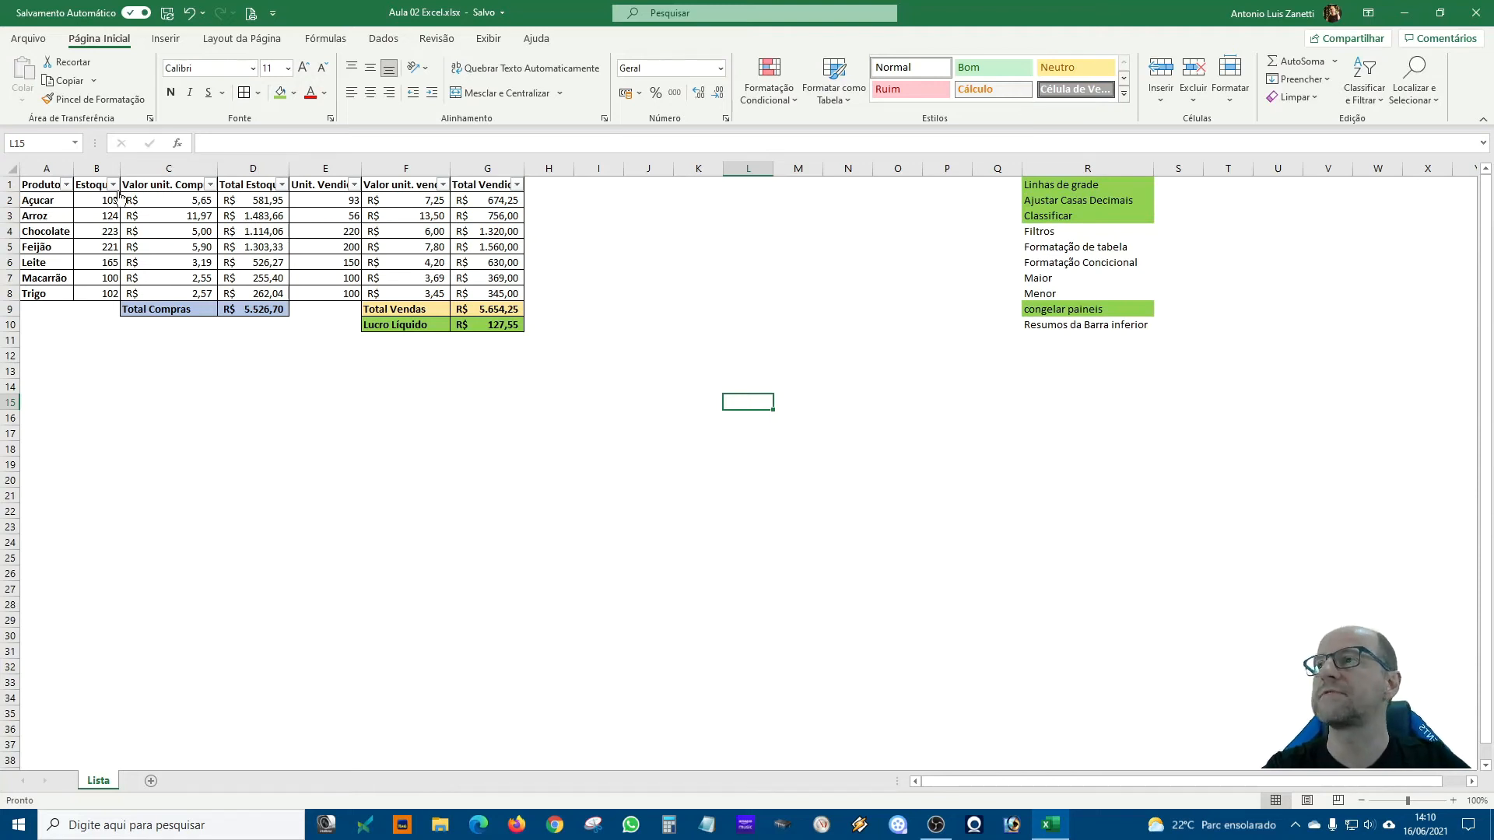
left_click(67, 185)
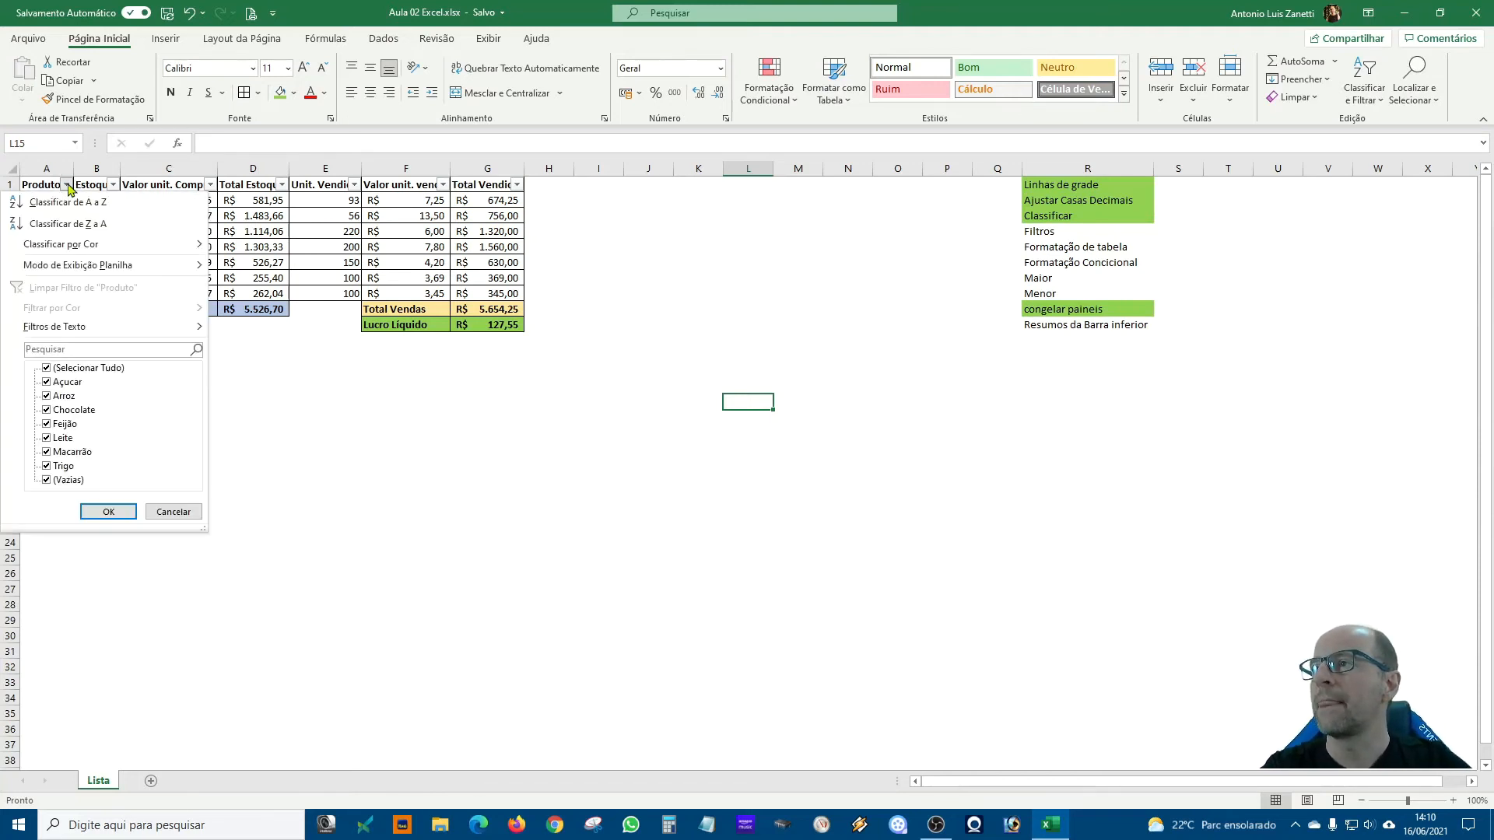
left_click(68, 368)
left_click(67, 382)
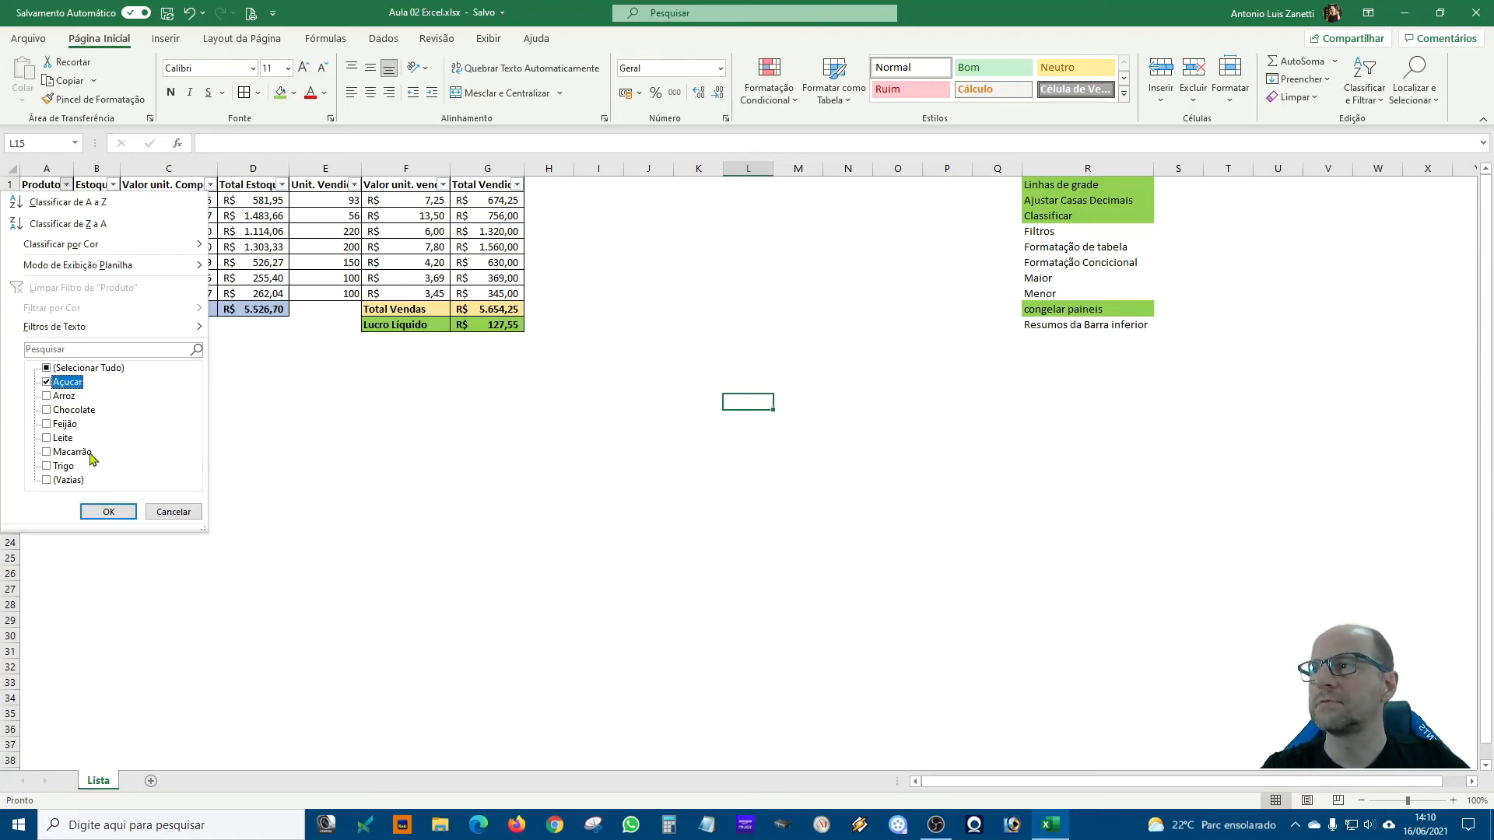
left_click(48, 397)
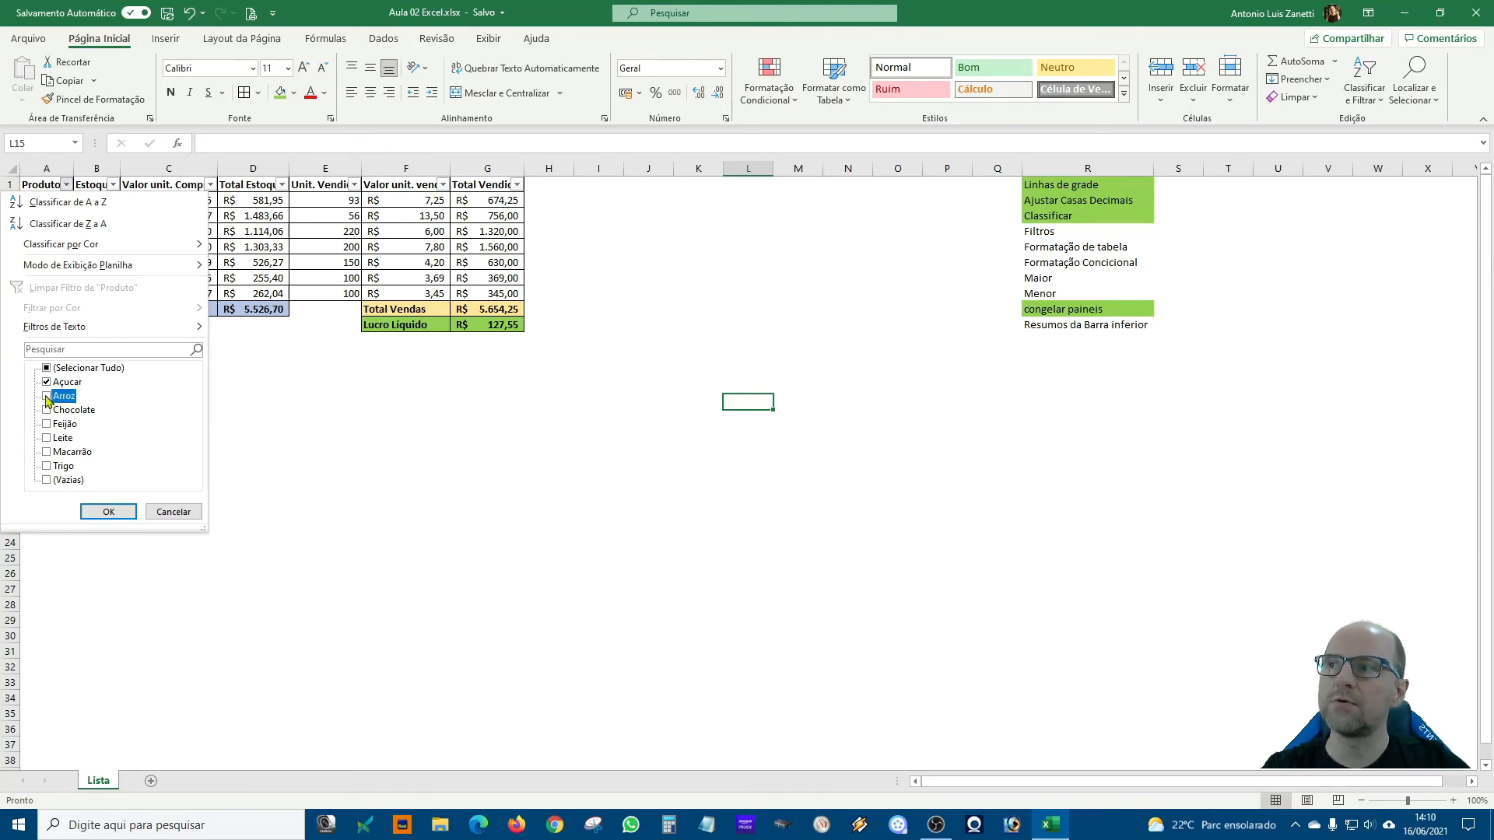
left_click(108, 512)
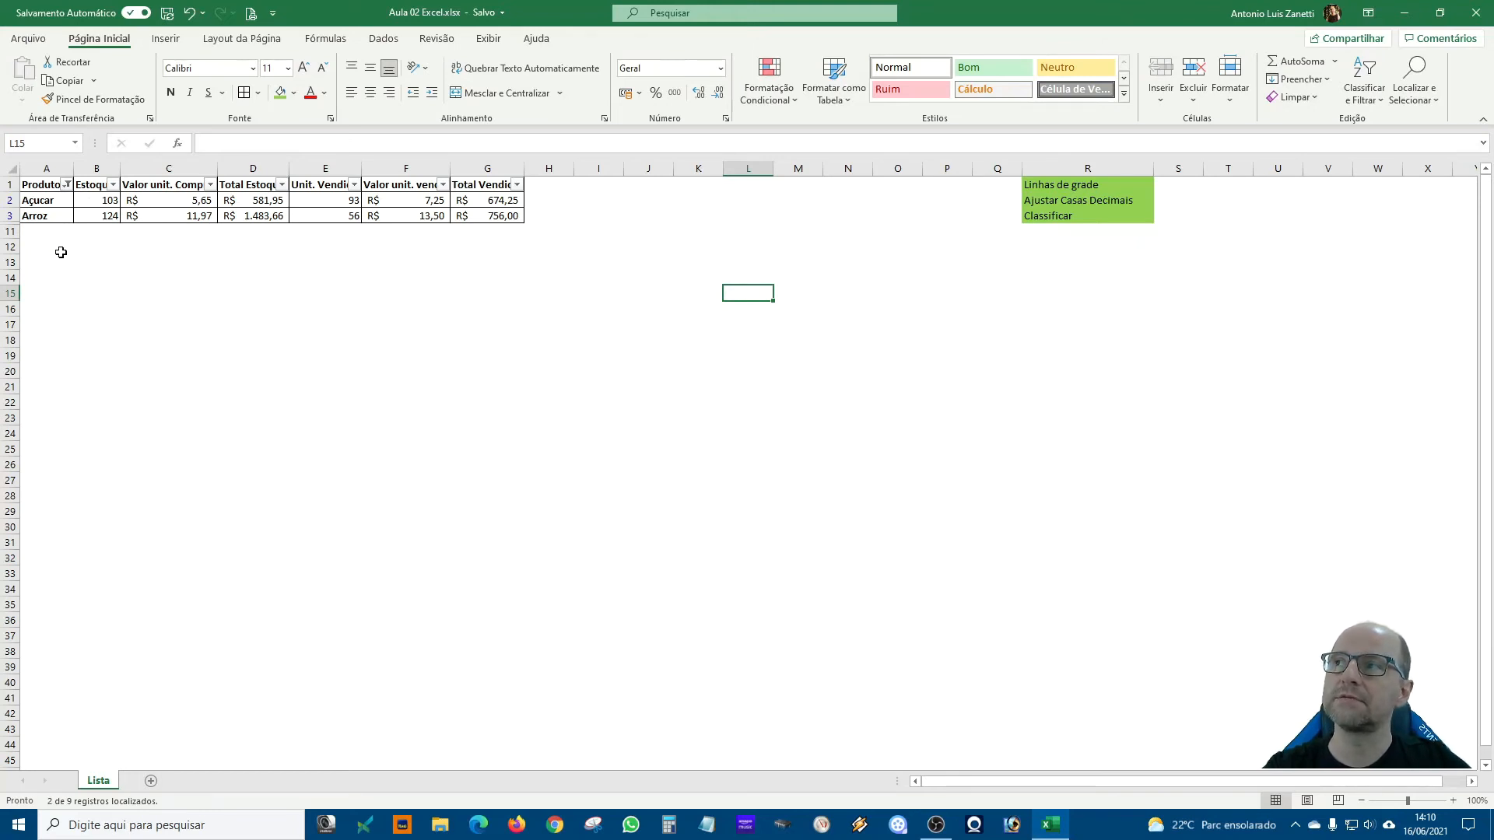
- Change the Produto filter to show only Arroz and Chocolate
left_click(68, 184)
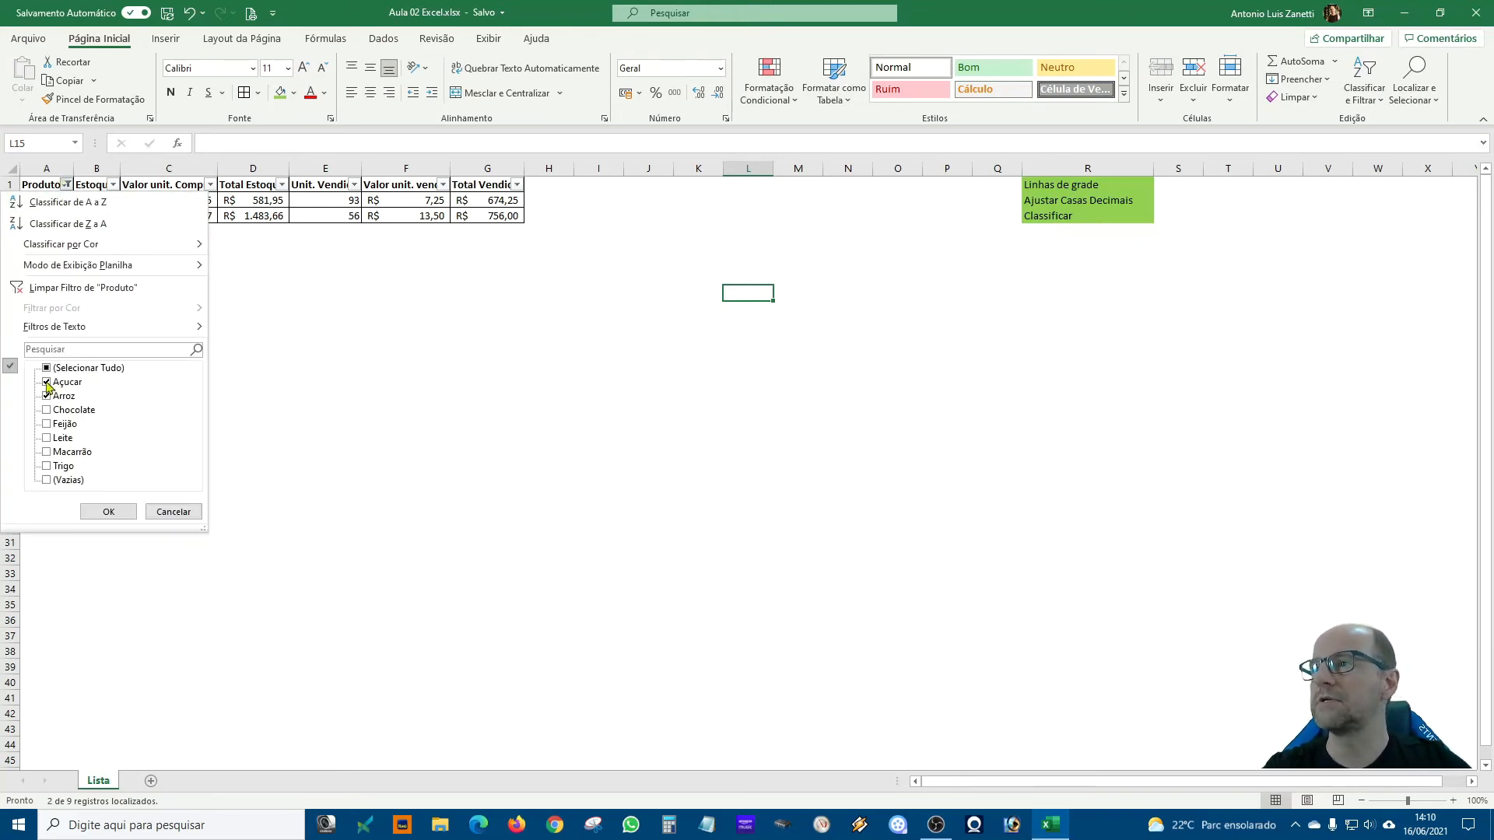
left_click(47, 411)
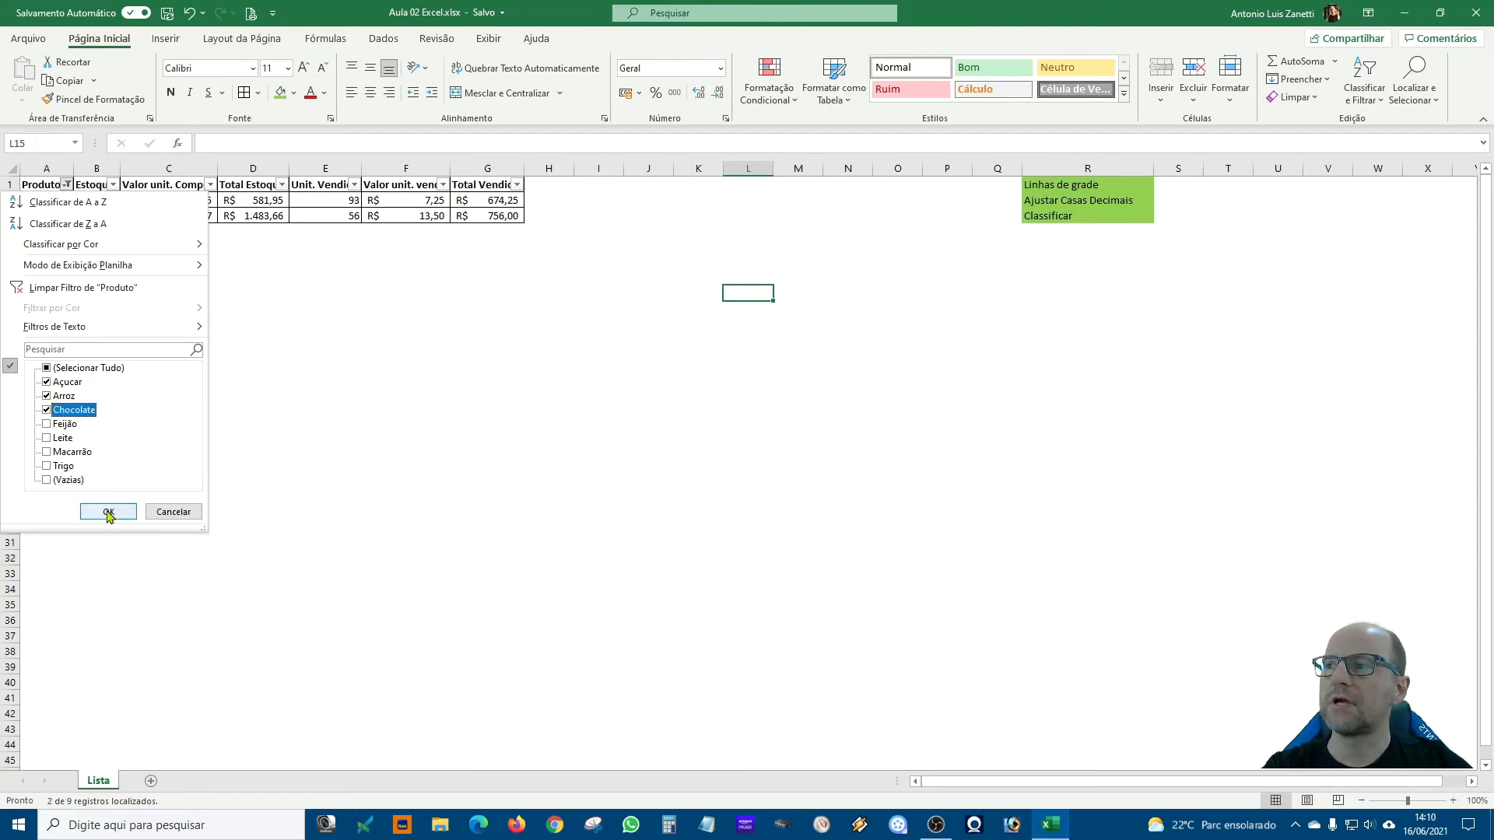
left_click(62, 383)
left_click(110, 512)
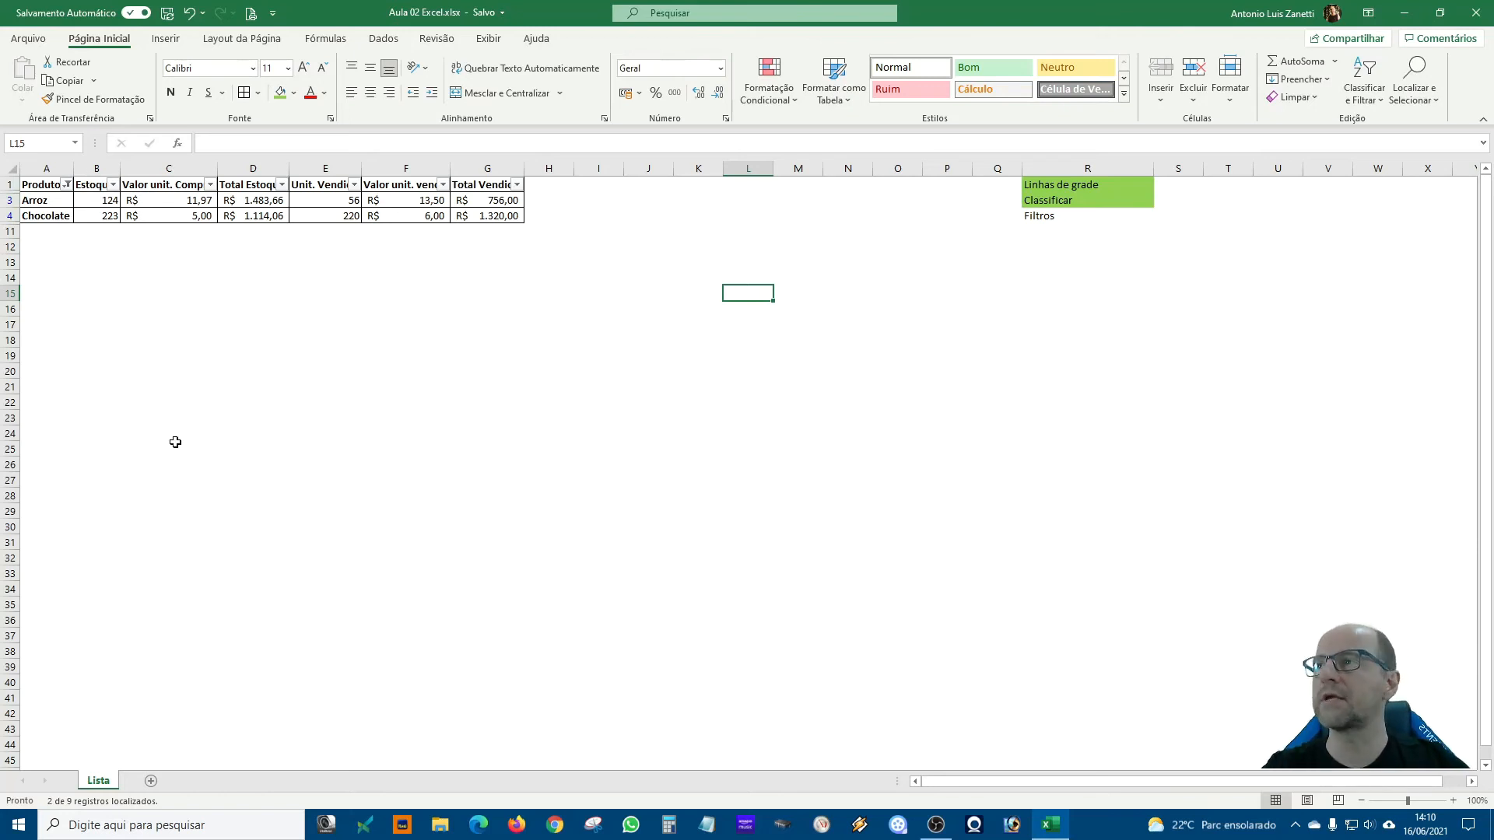
- Reset the Produto filter to show all products again
left_click(68, 184)
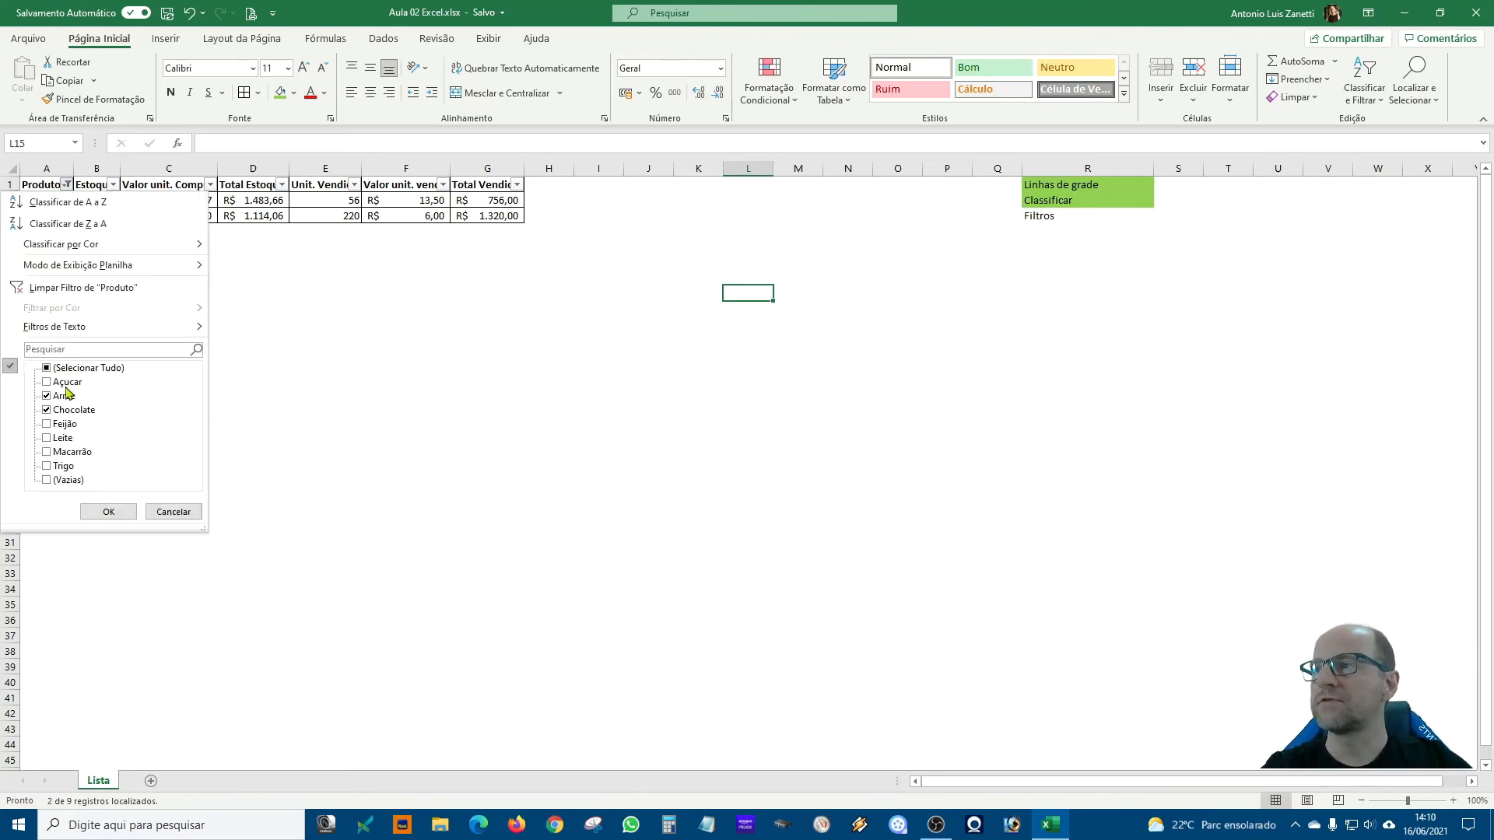
left_click(47, 369)
left_click(107, 510)
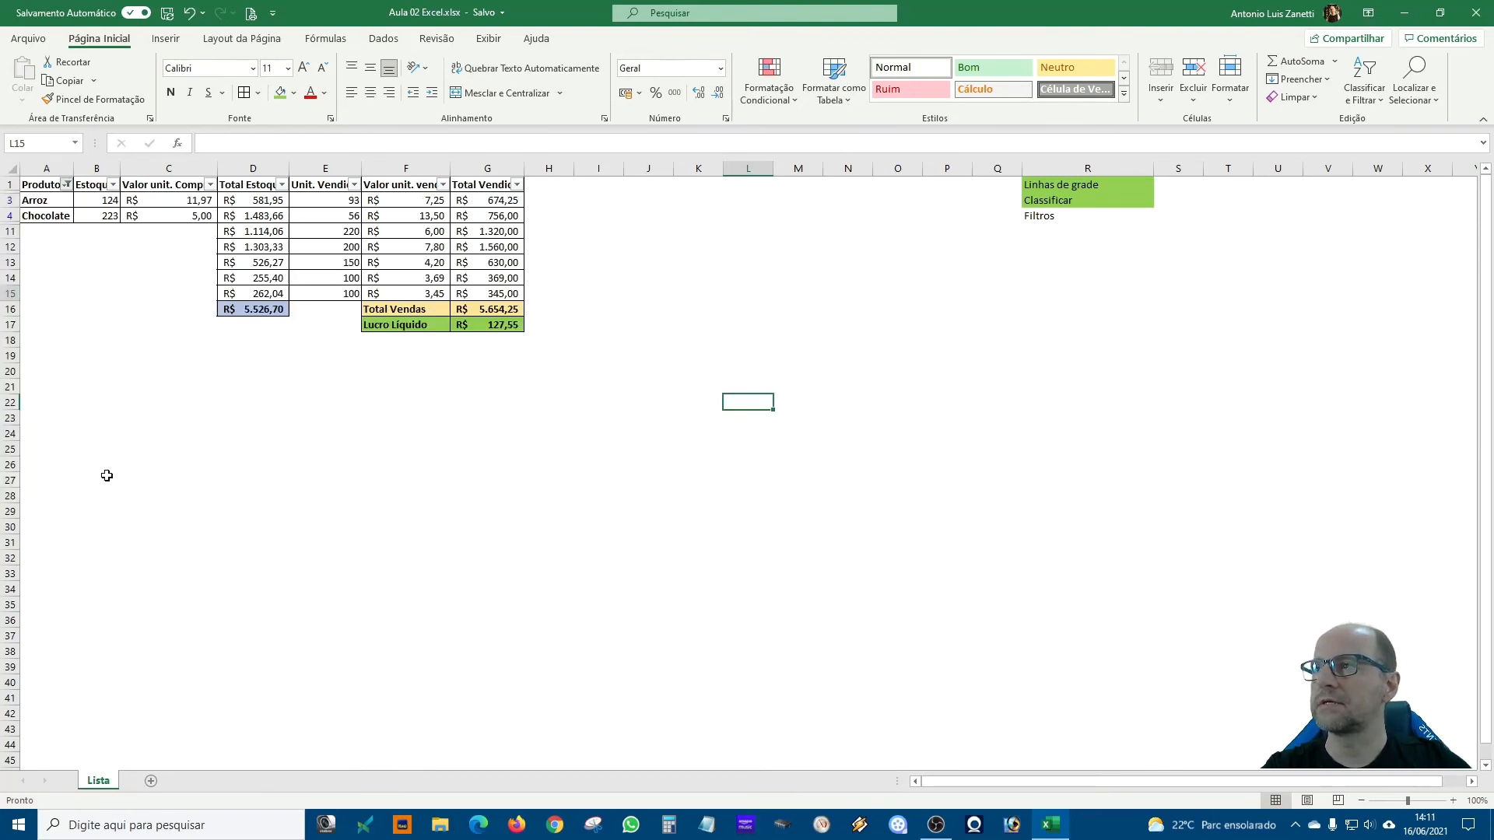
- Filter the Total Estoque column with a number filter to show only rows greater than or equal to 1000
left_click(114, 185)
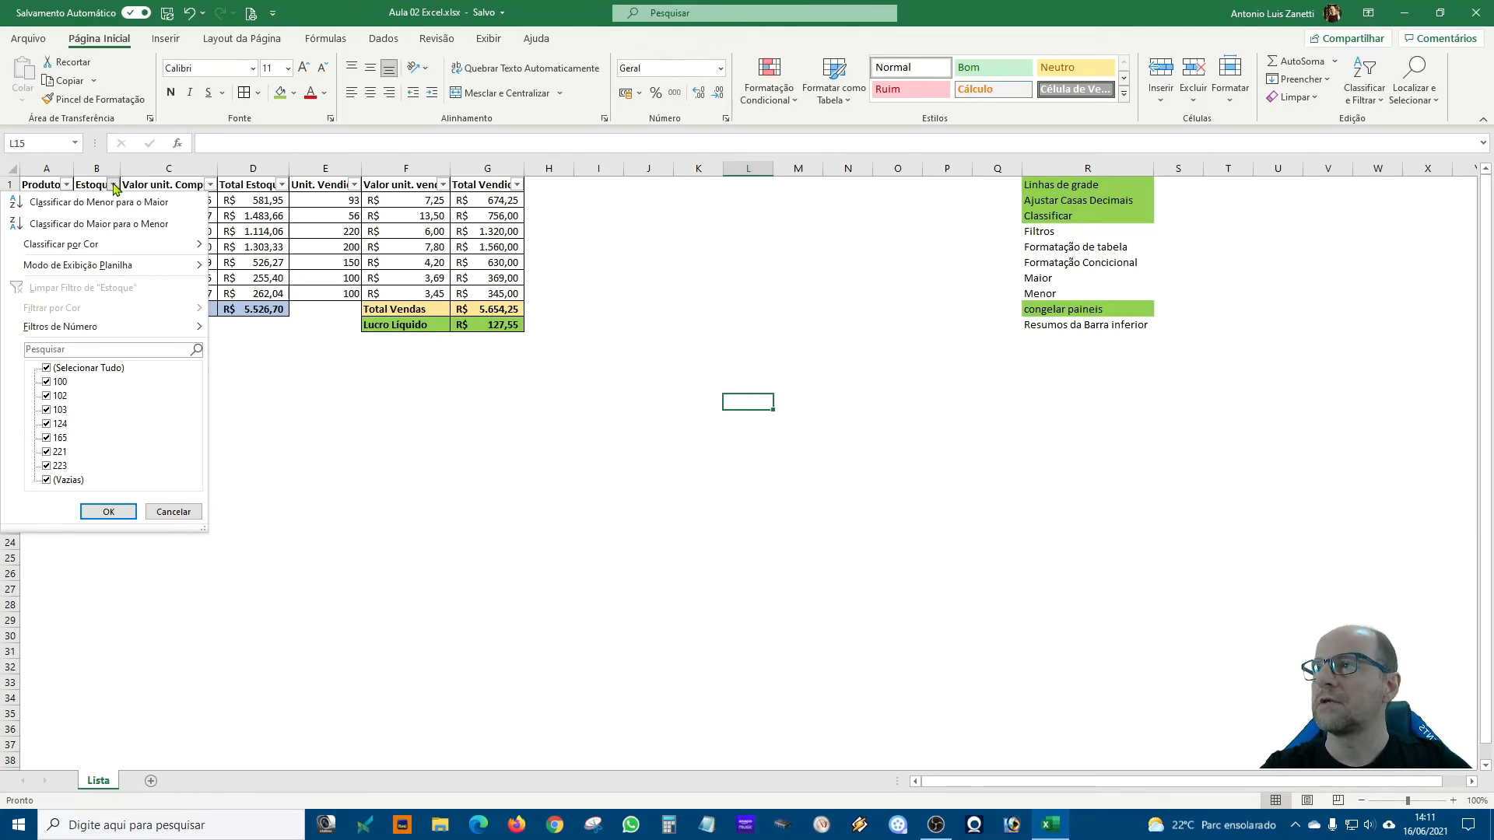
left_click(285, 187)
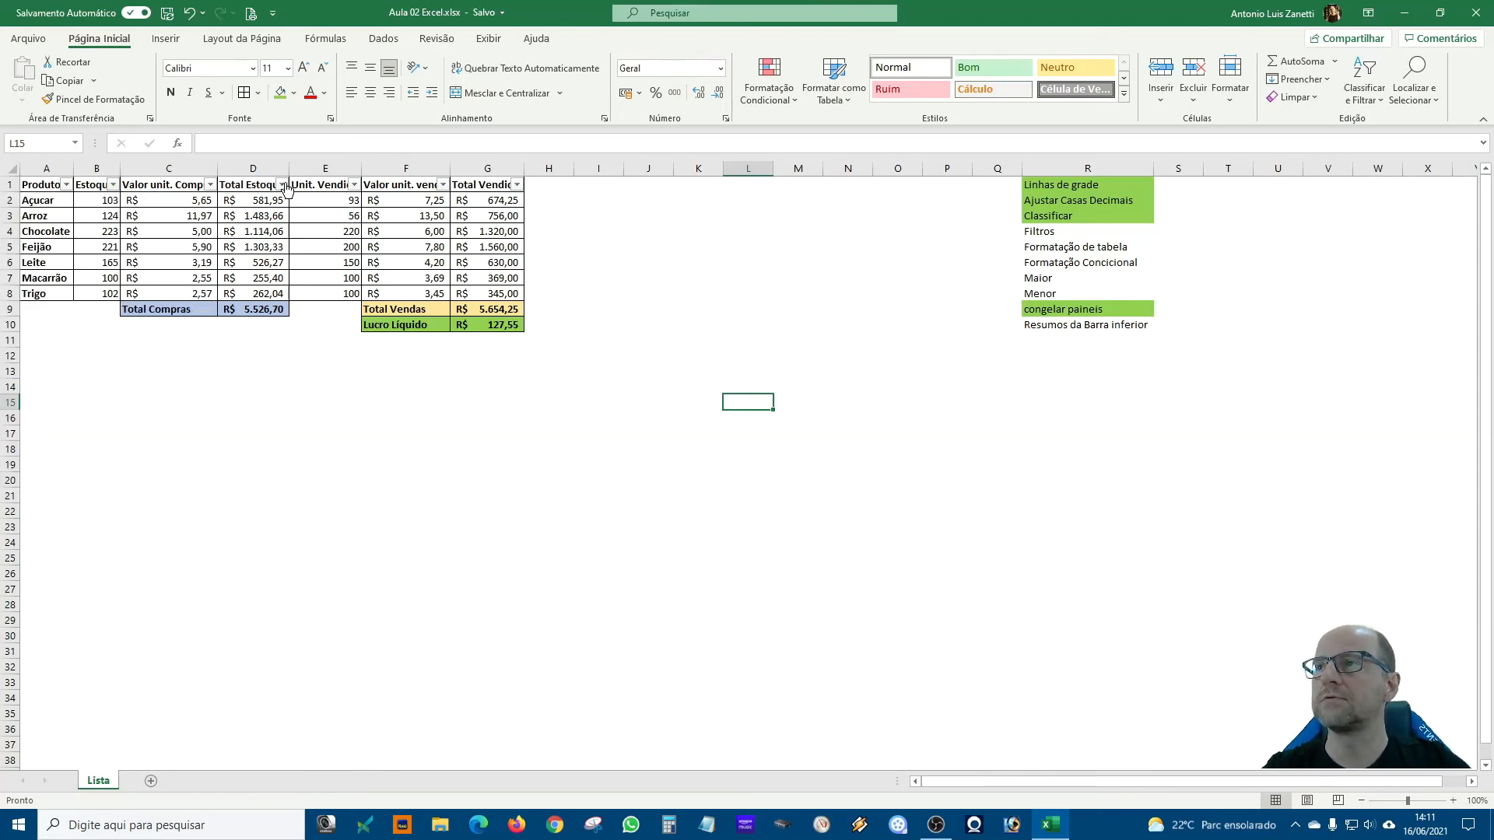
left_click(281, 184)
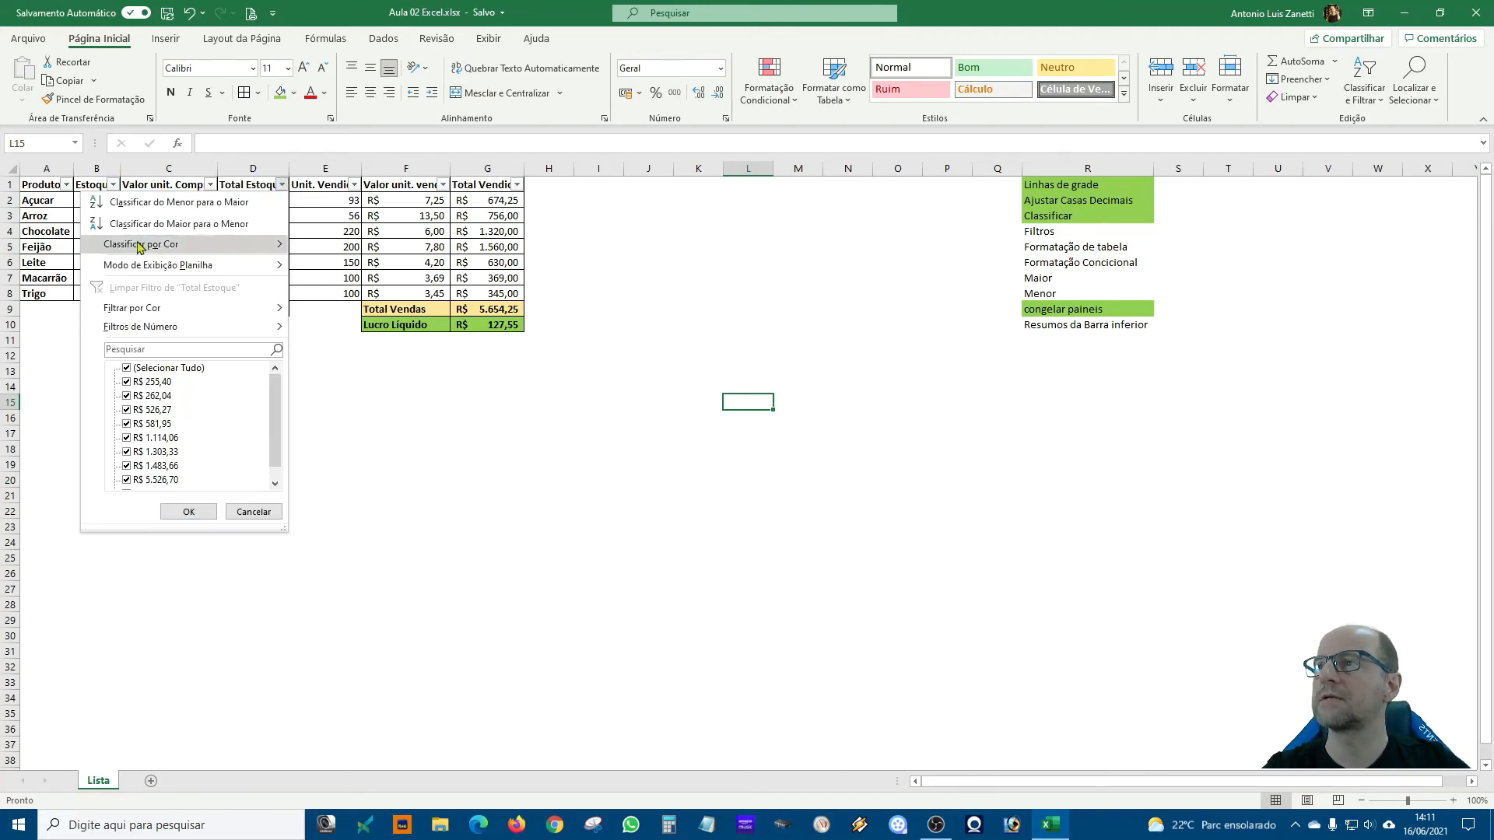
mouse_move(126, 315)
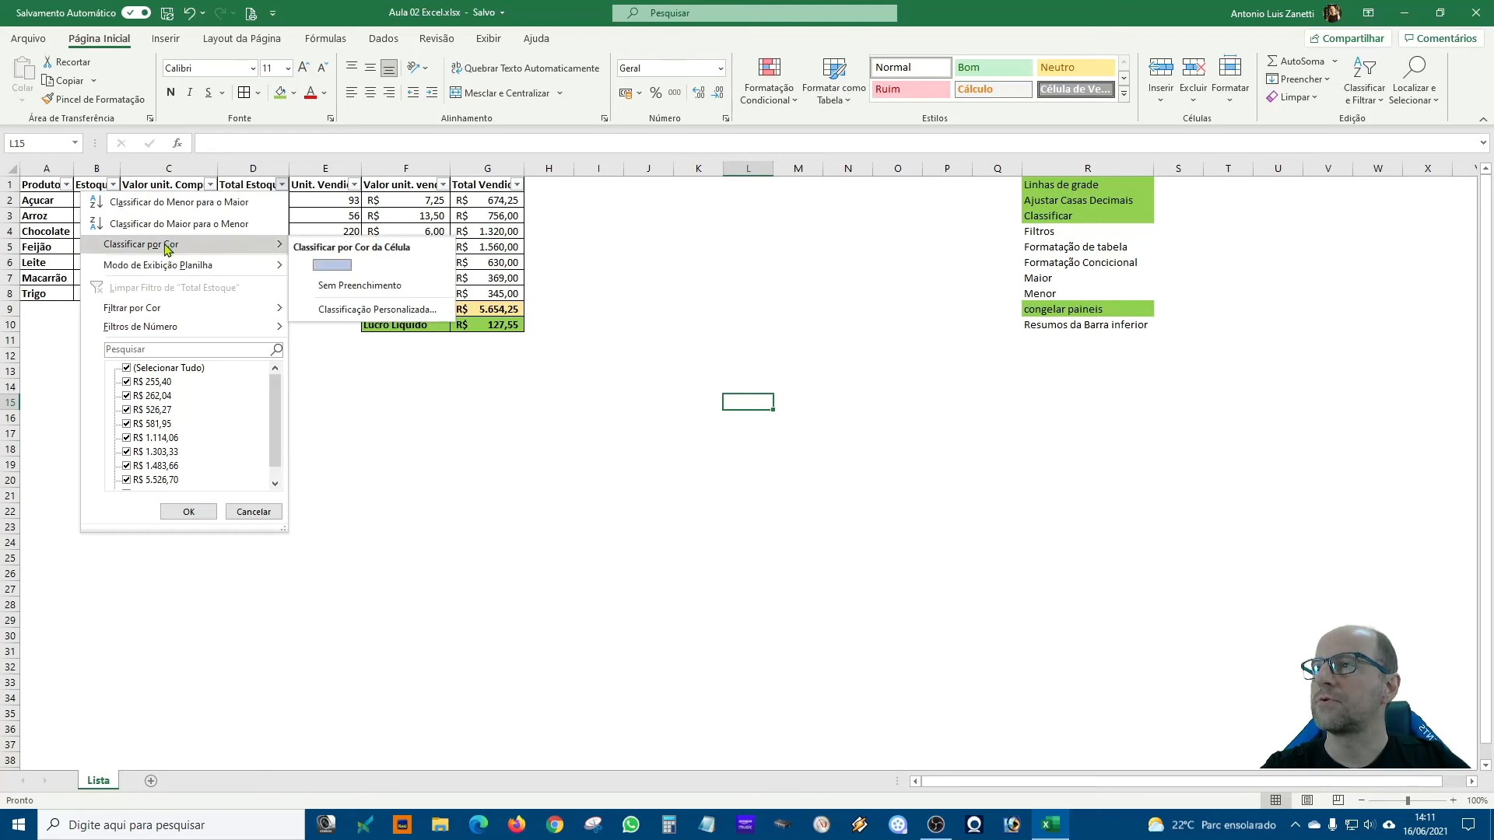
mouse_move(152, 335)
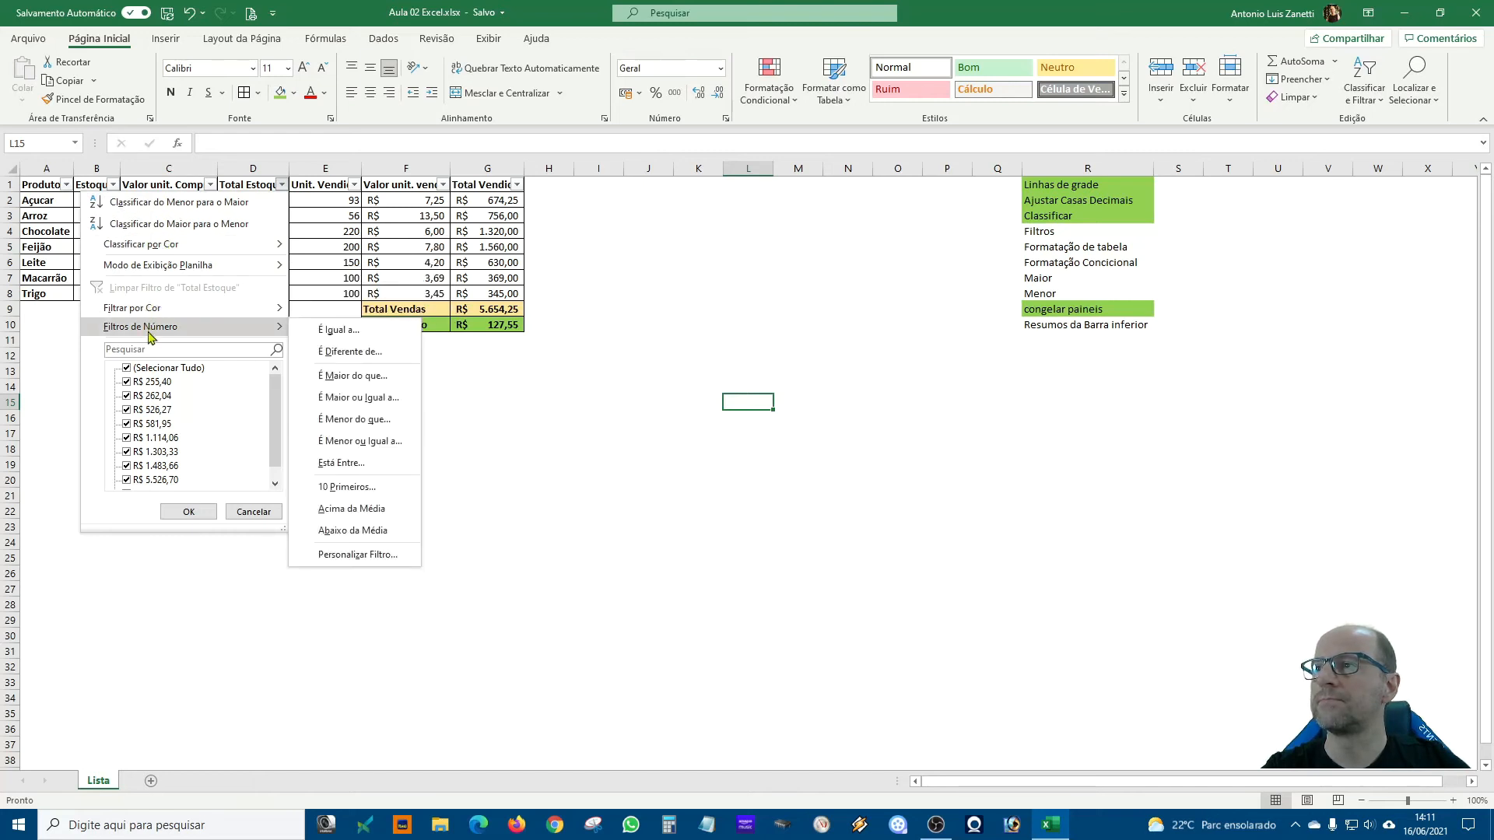
left_click(365, 398)
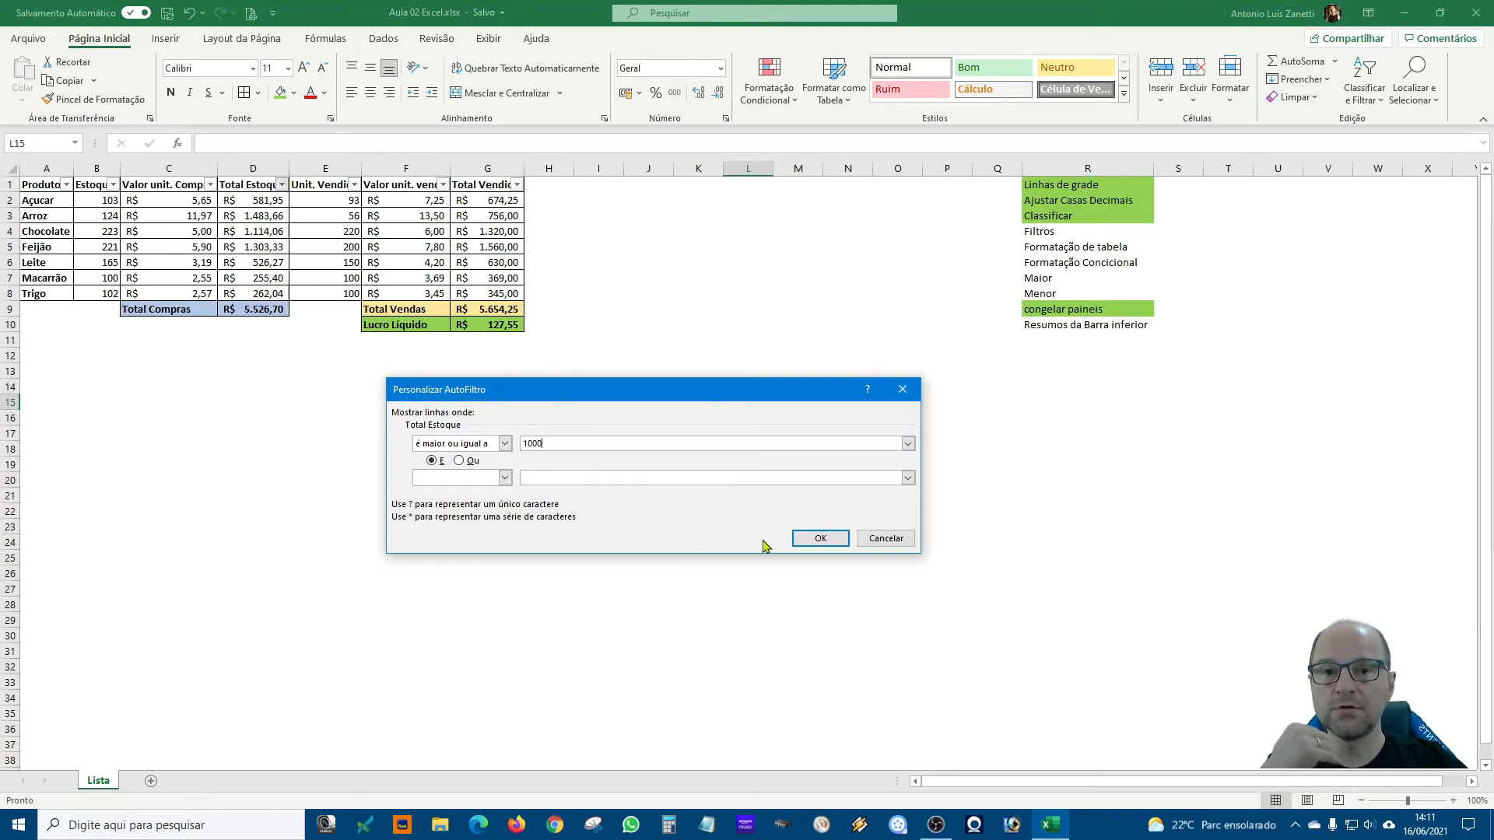
left_click(810, 539)
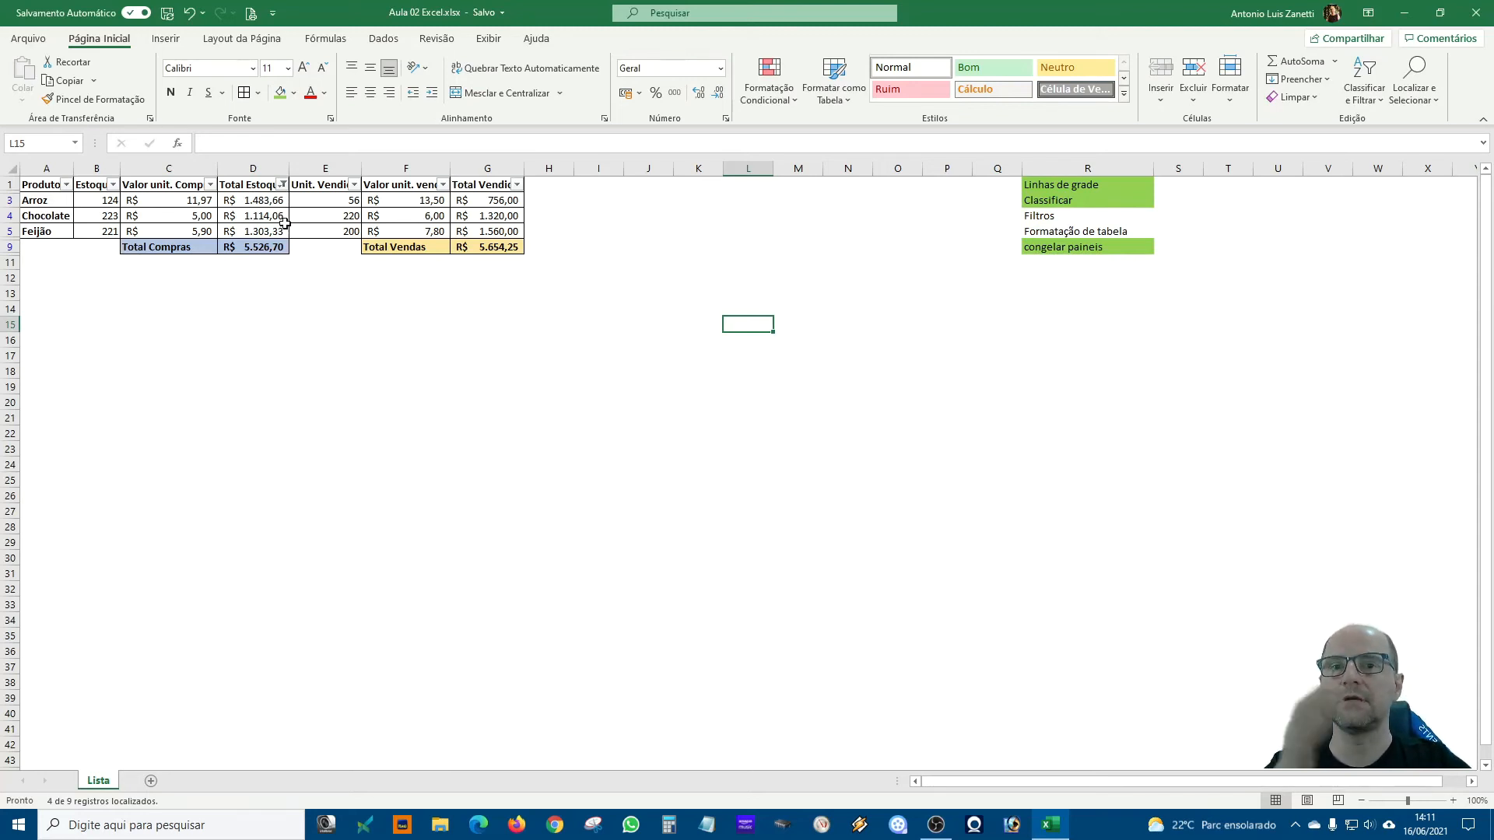
- Clear the number filter from the Total Estoque column
left_click(282, 184)
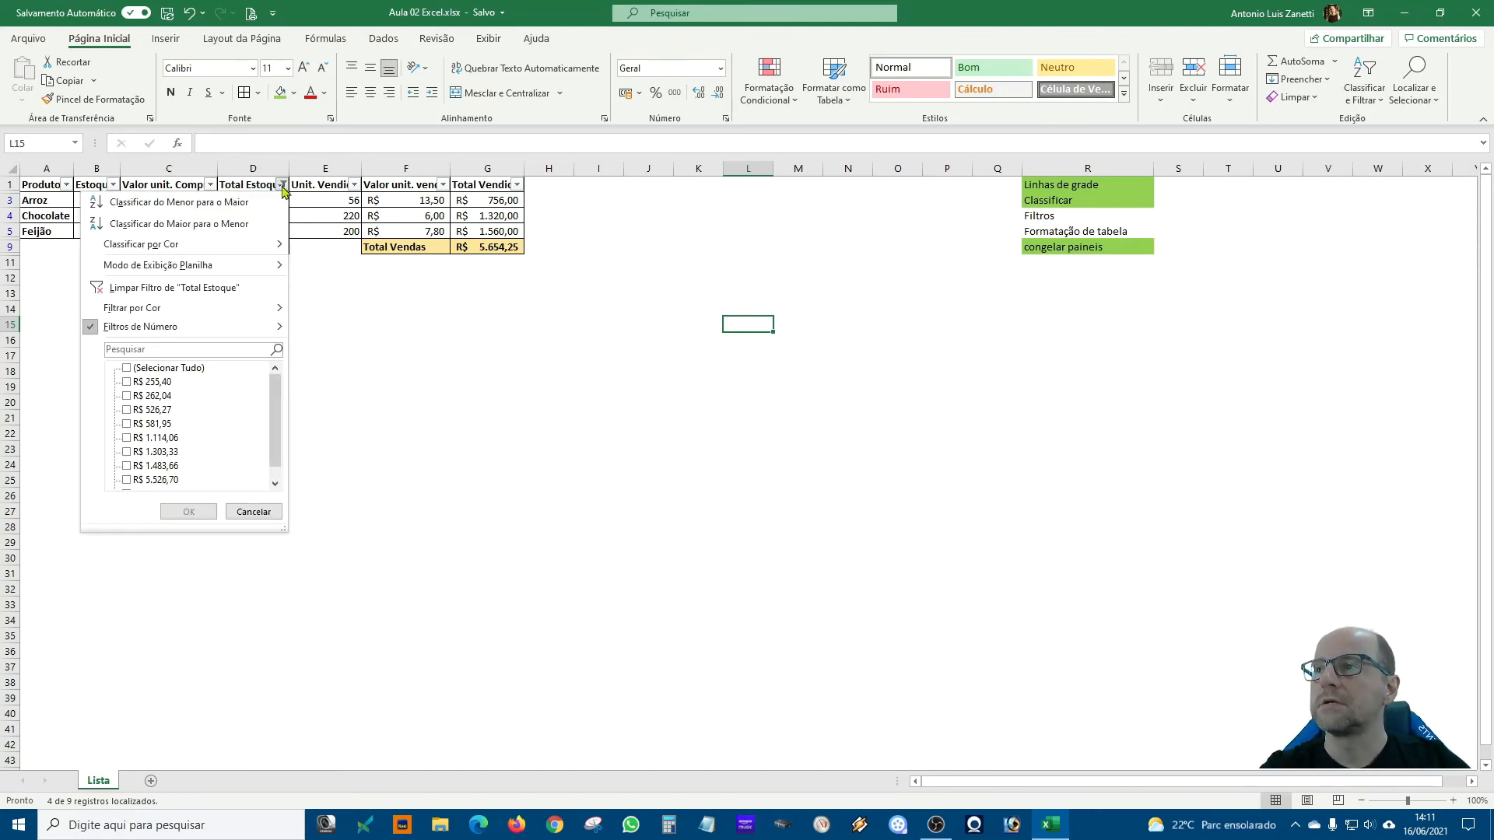
left_click(160, 368)
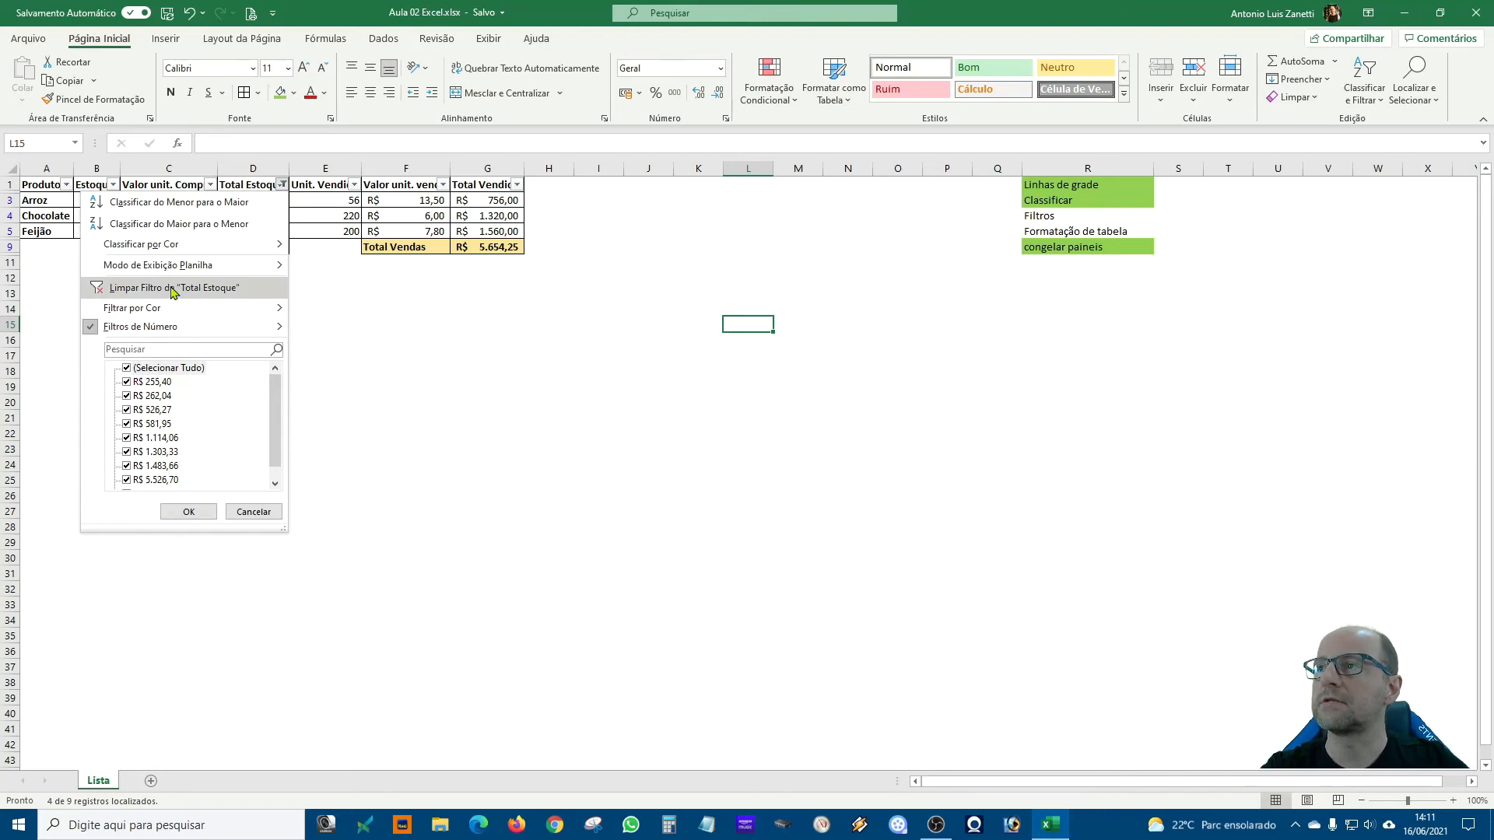
left_click(144, 289)
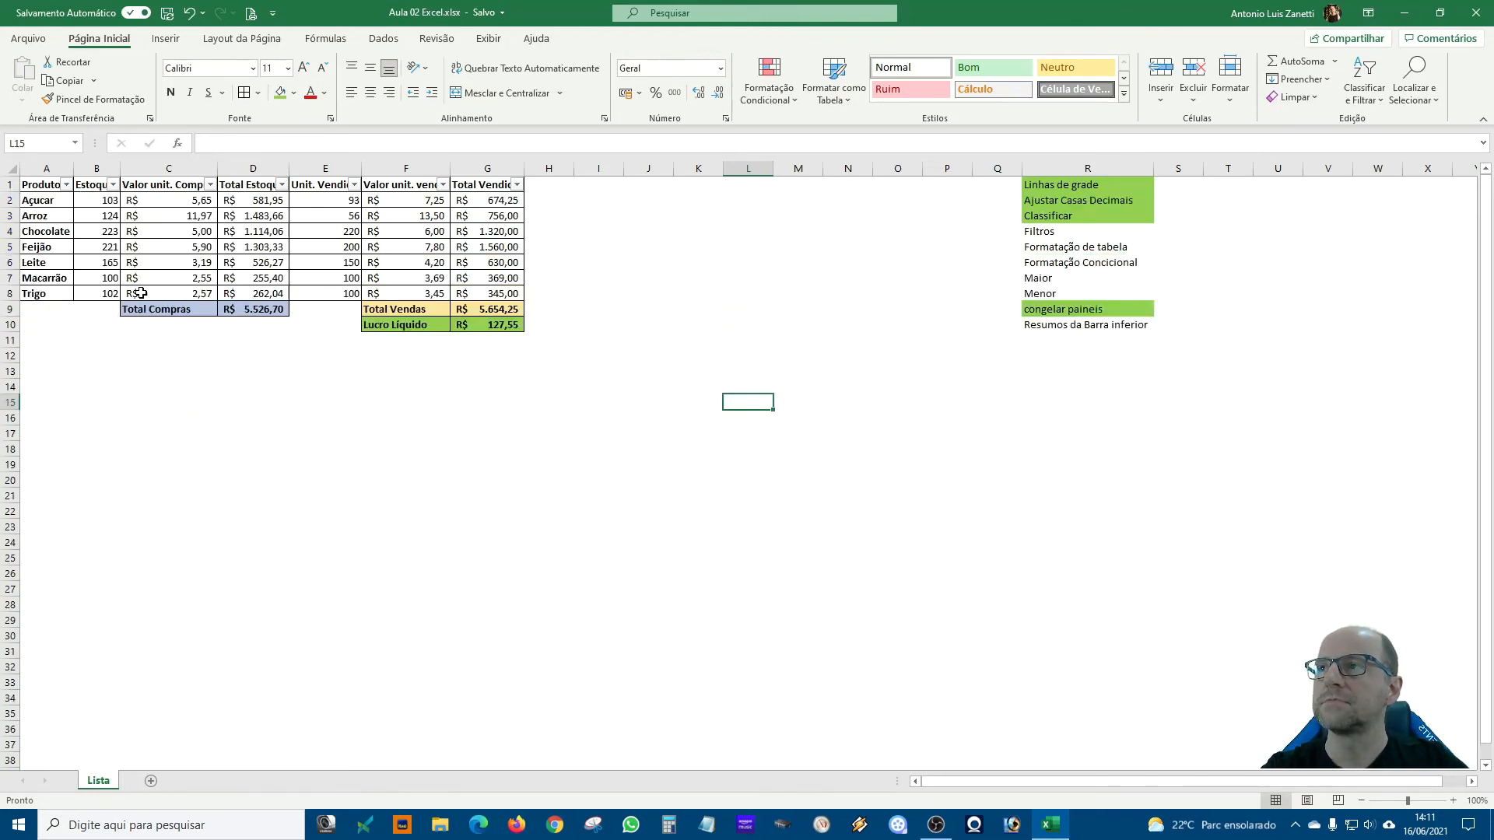
- Turn off filtering to remove the filter arrows from the product table's header row
left_click(338, 430)
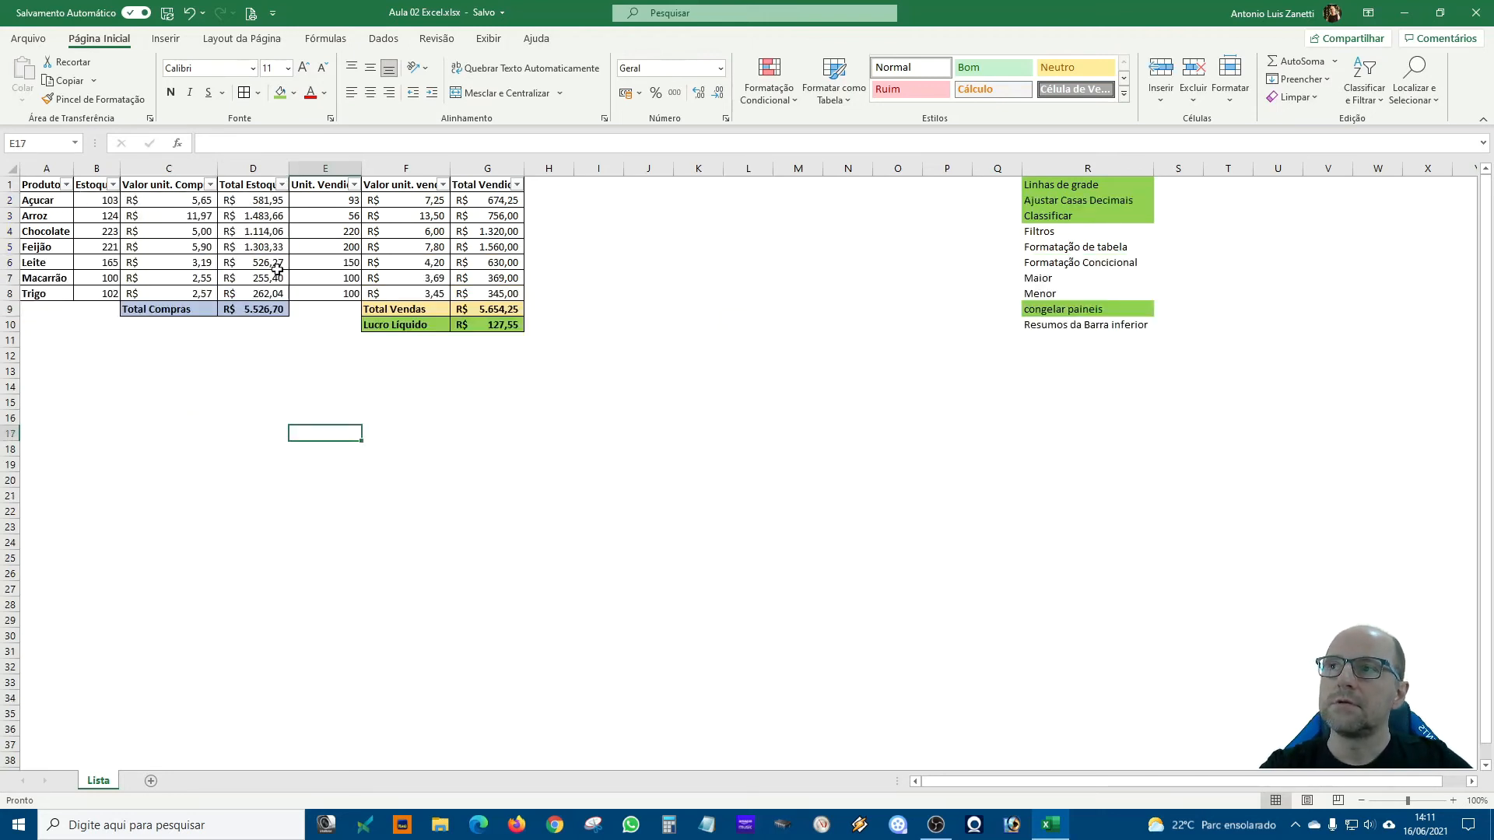
left_click(1366, 82)
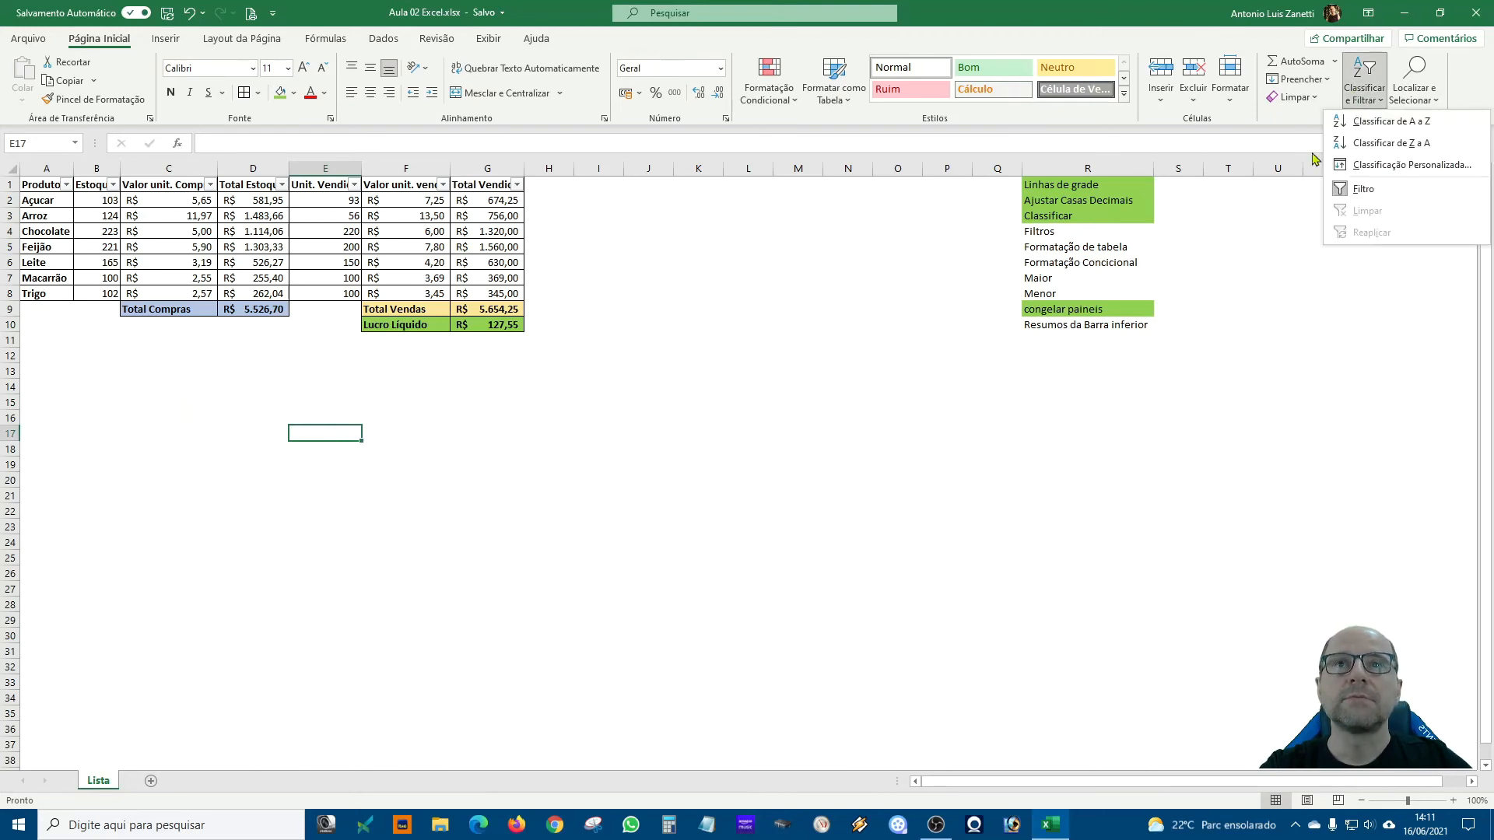
left_click(1341, 191)
left_click(840, 463)
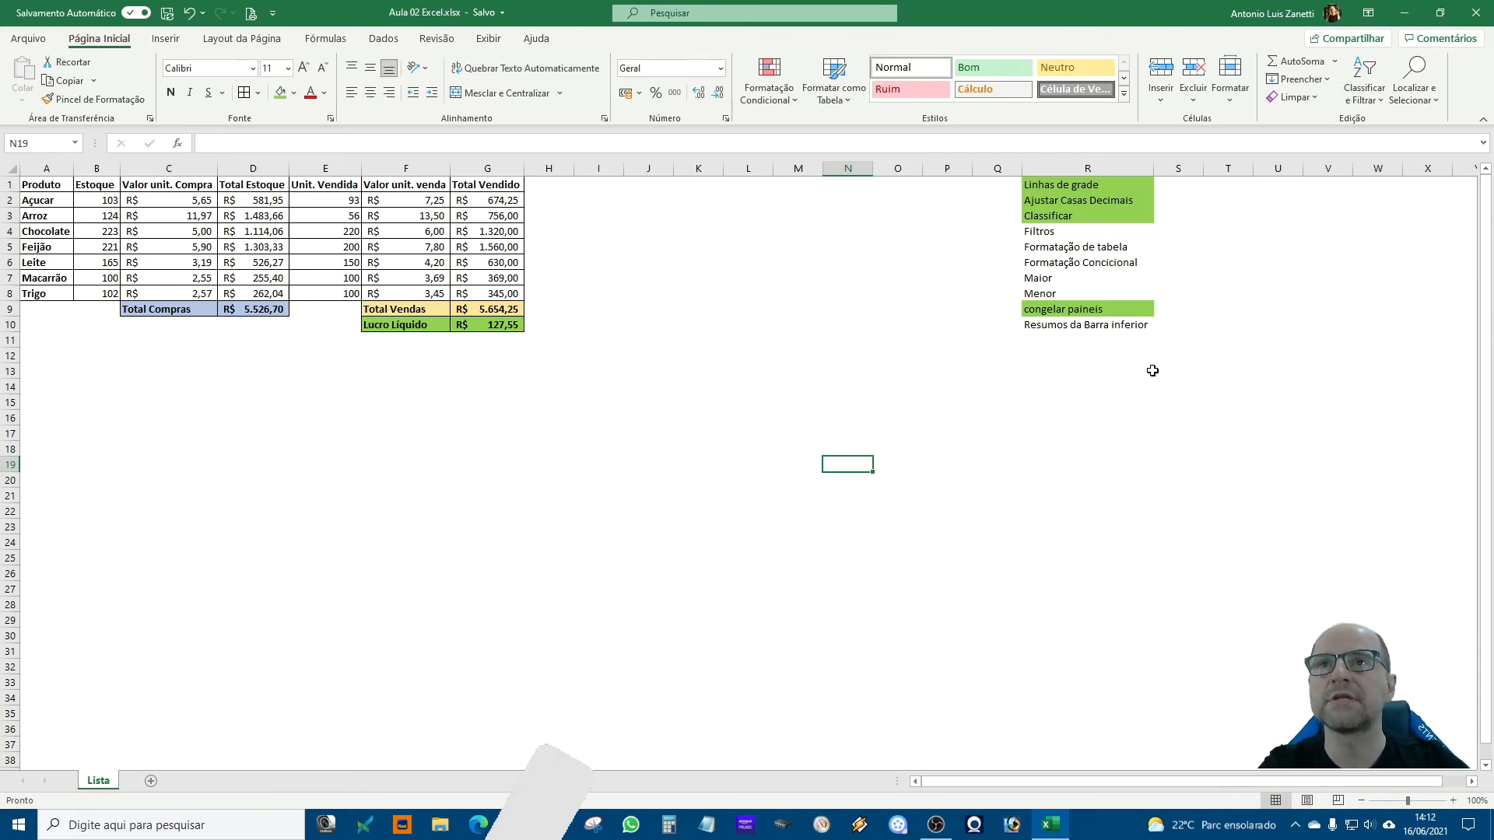
- Fill the Filtros topic cell R4 with green, and select the next topic, Formatação de tabela
left_click(1082, 231)
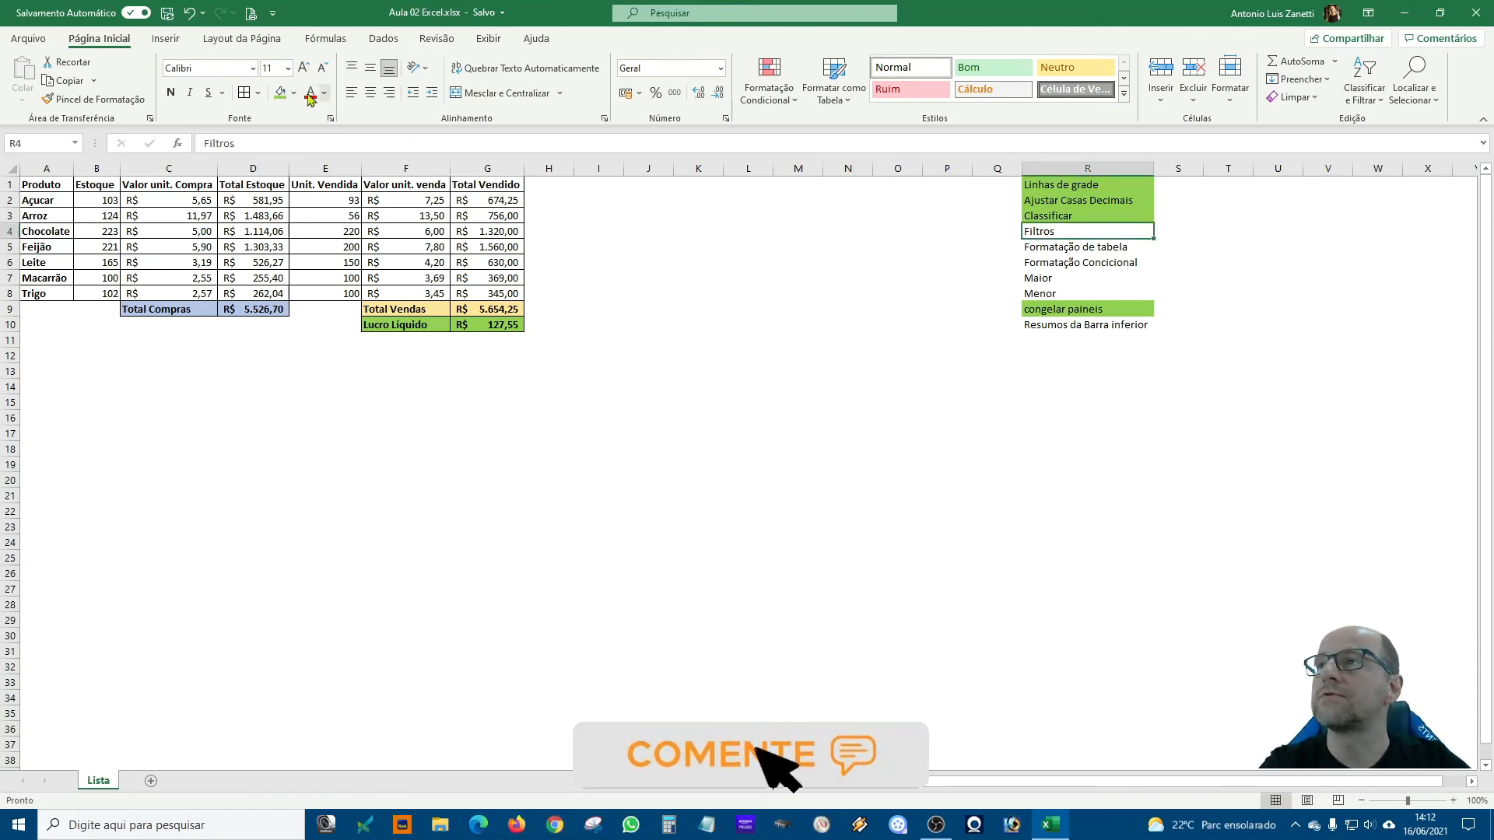
left_click(282, 95)
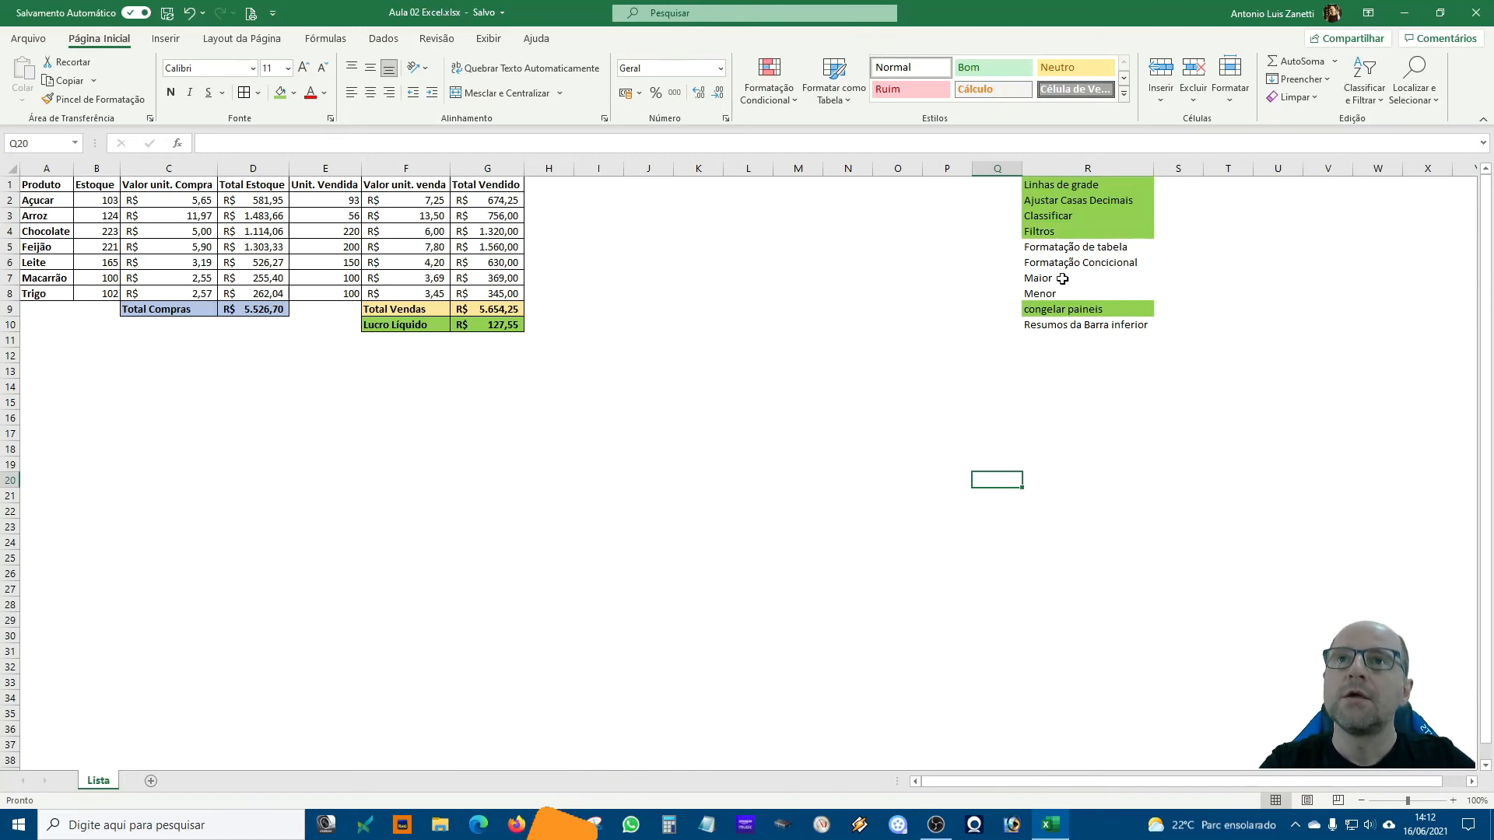
left_click(1081, 249)
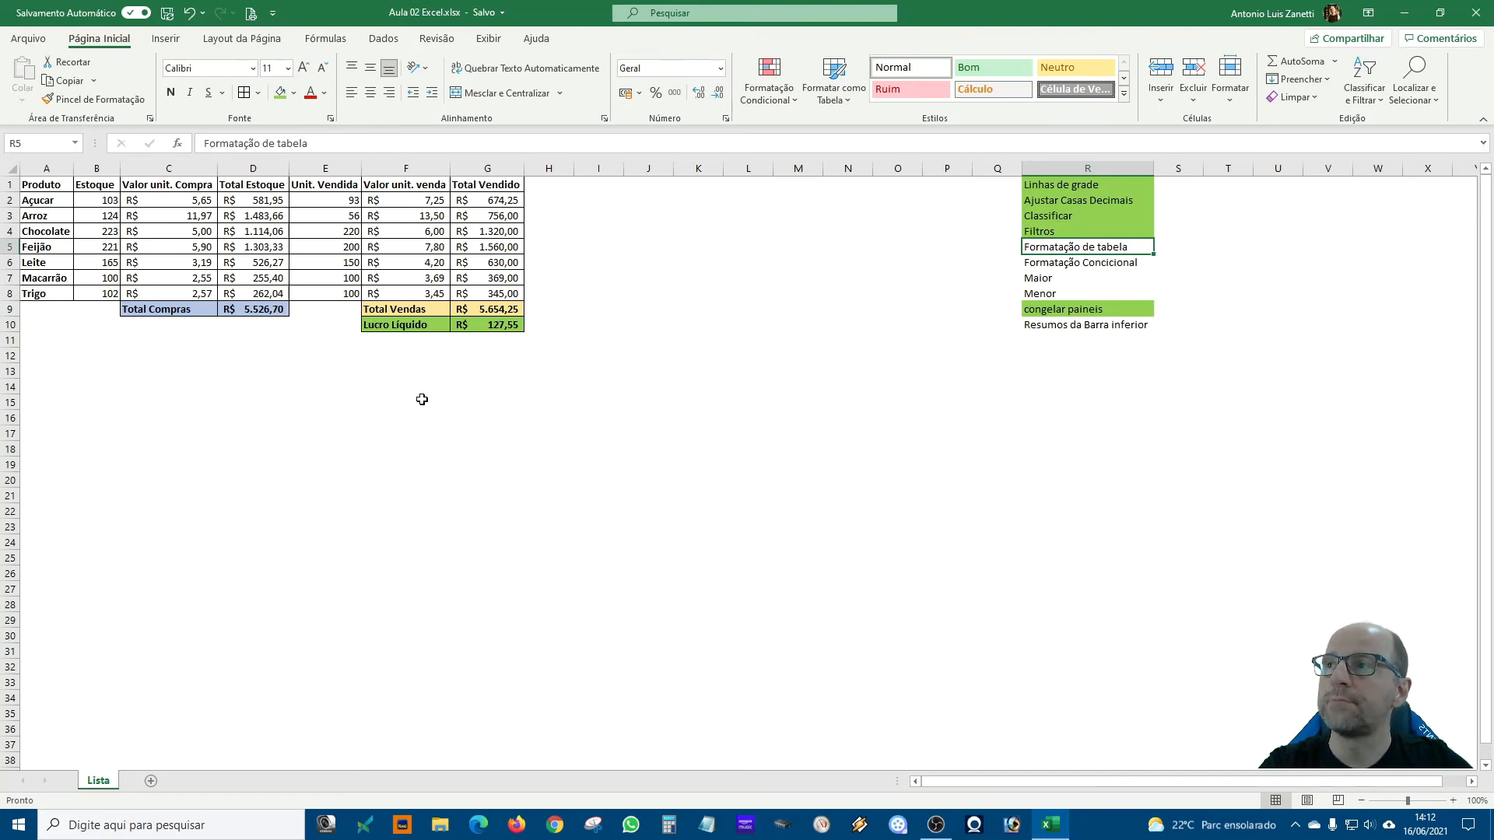
- Format the range A1:G8 as a table with headers, using a blue style from the Clara group with a solid header
left_click_drag(48, 185, 498, 296)
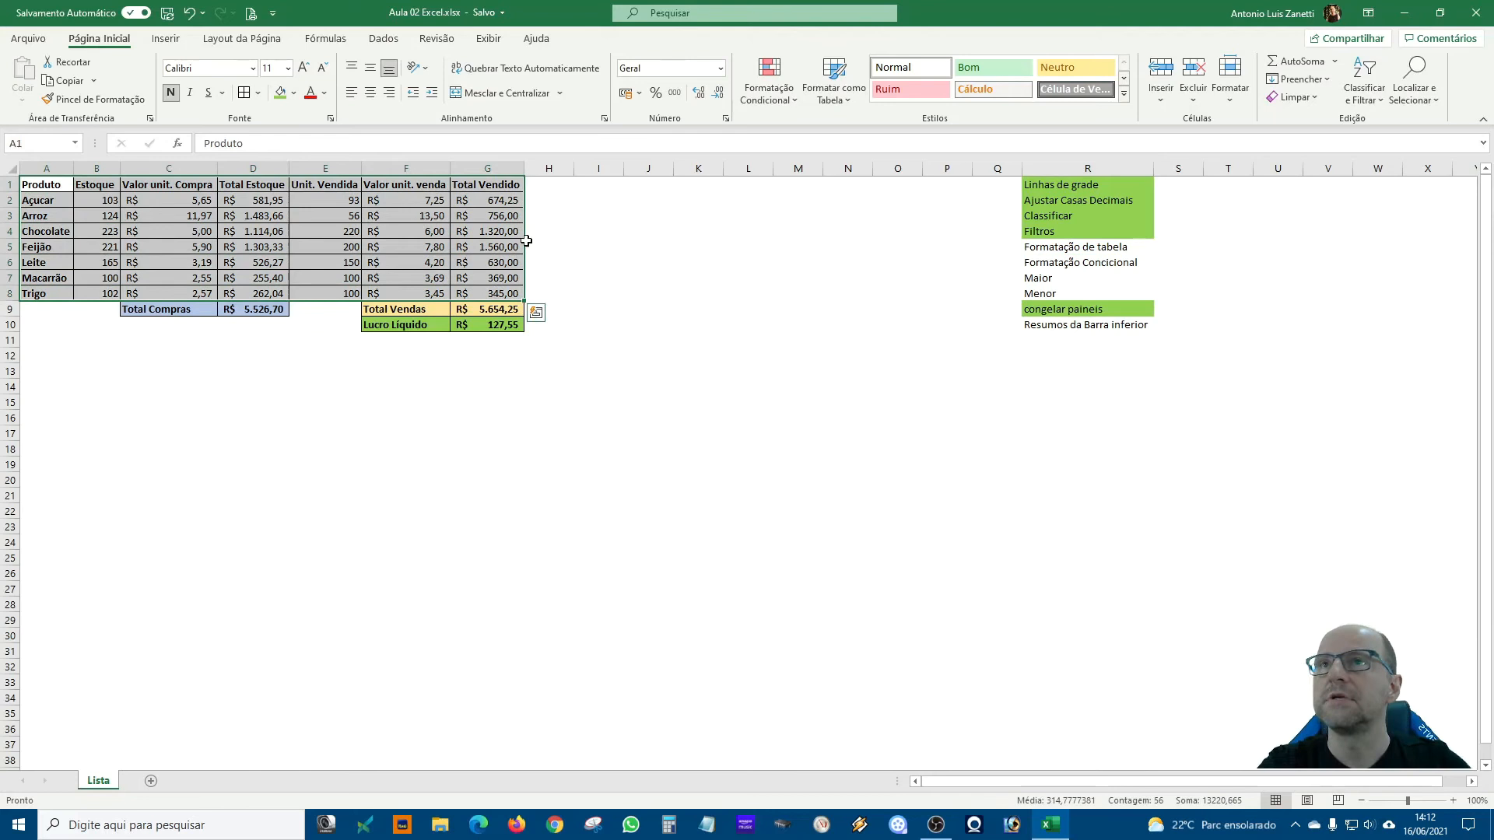
left_click(840, 101)
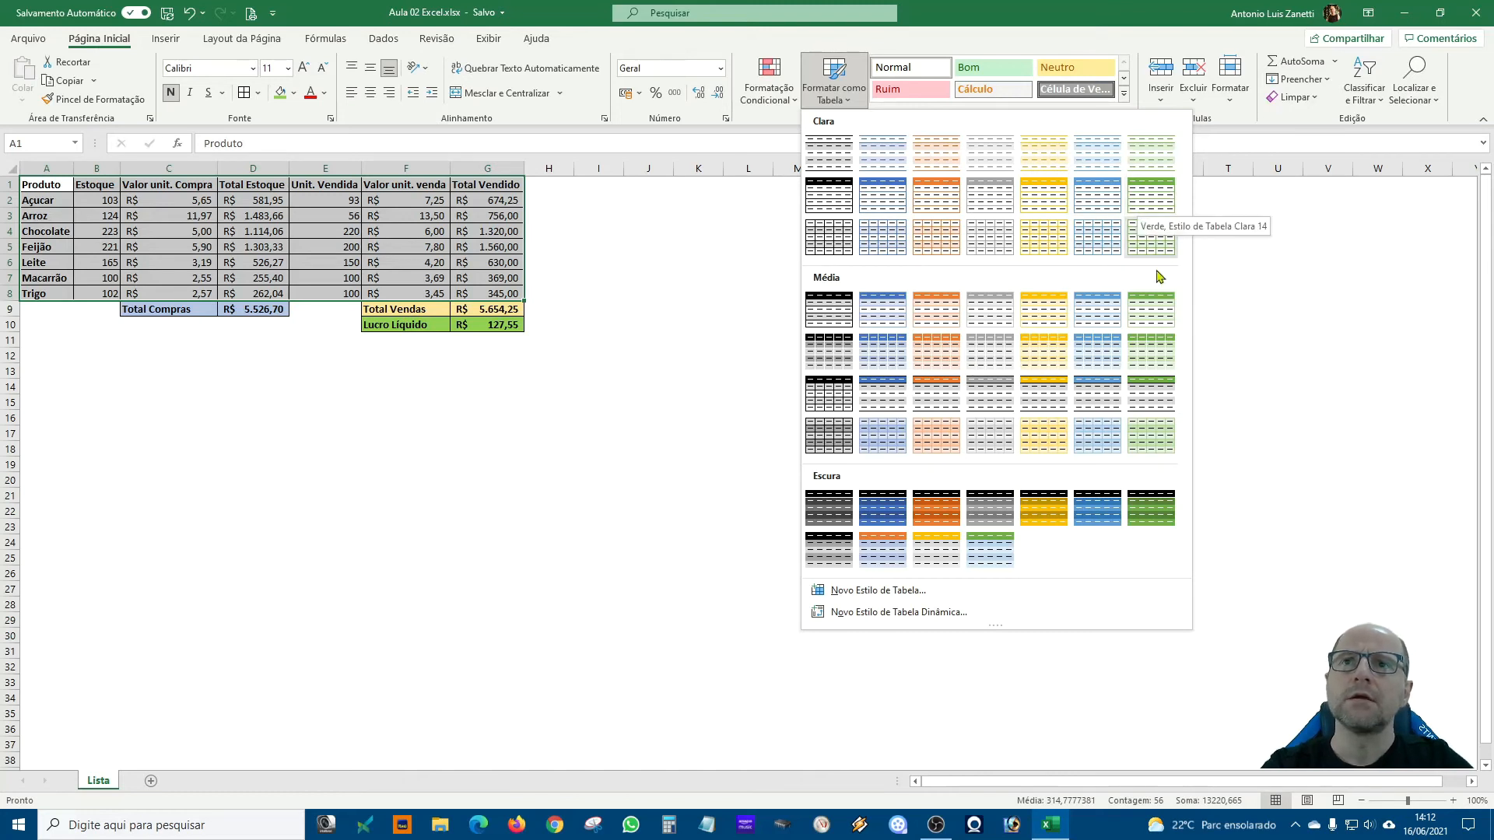
left_click(1095, 202)
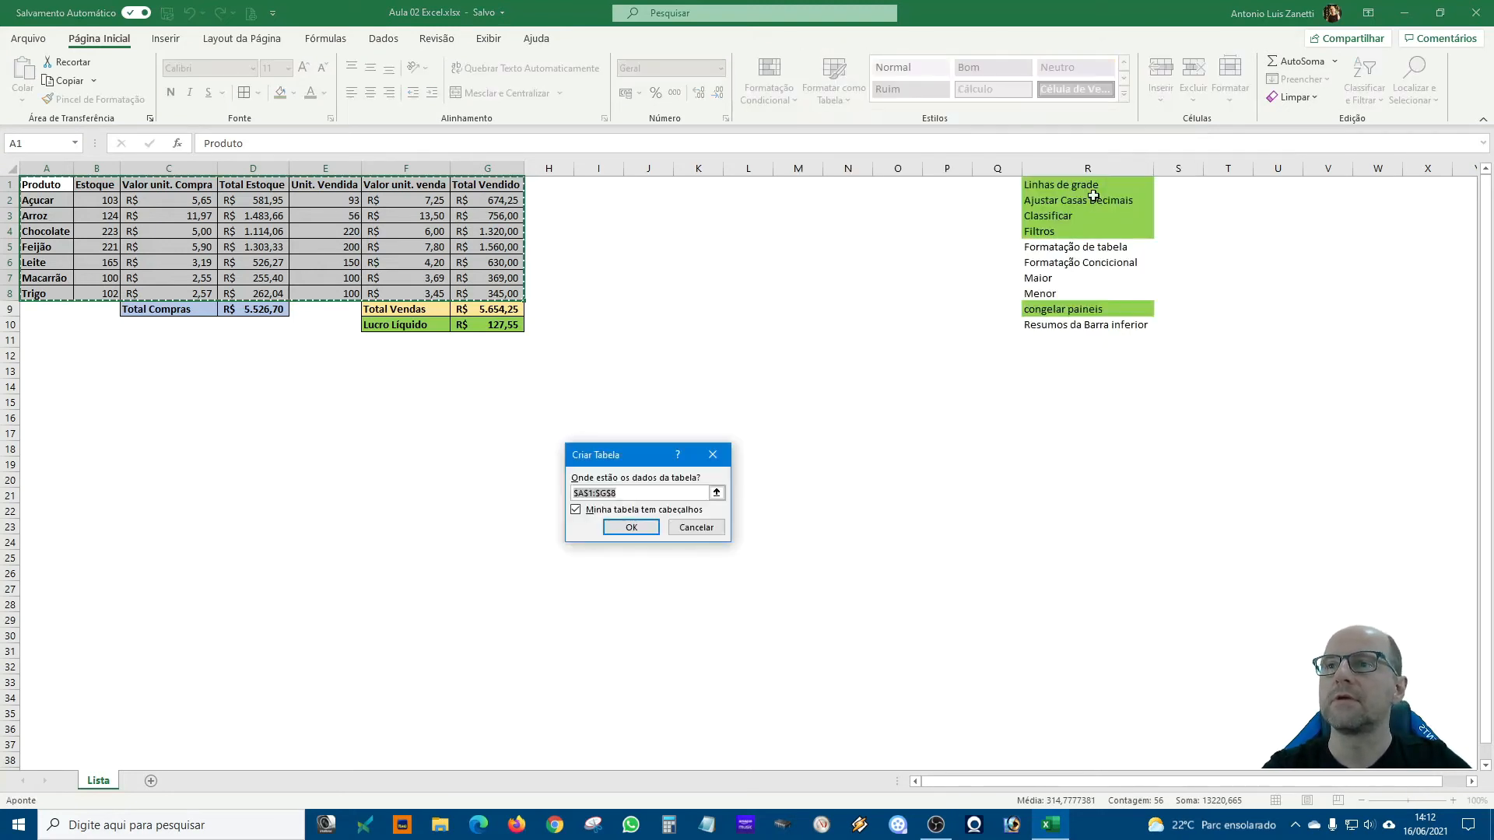
left_click(622, 529)
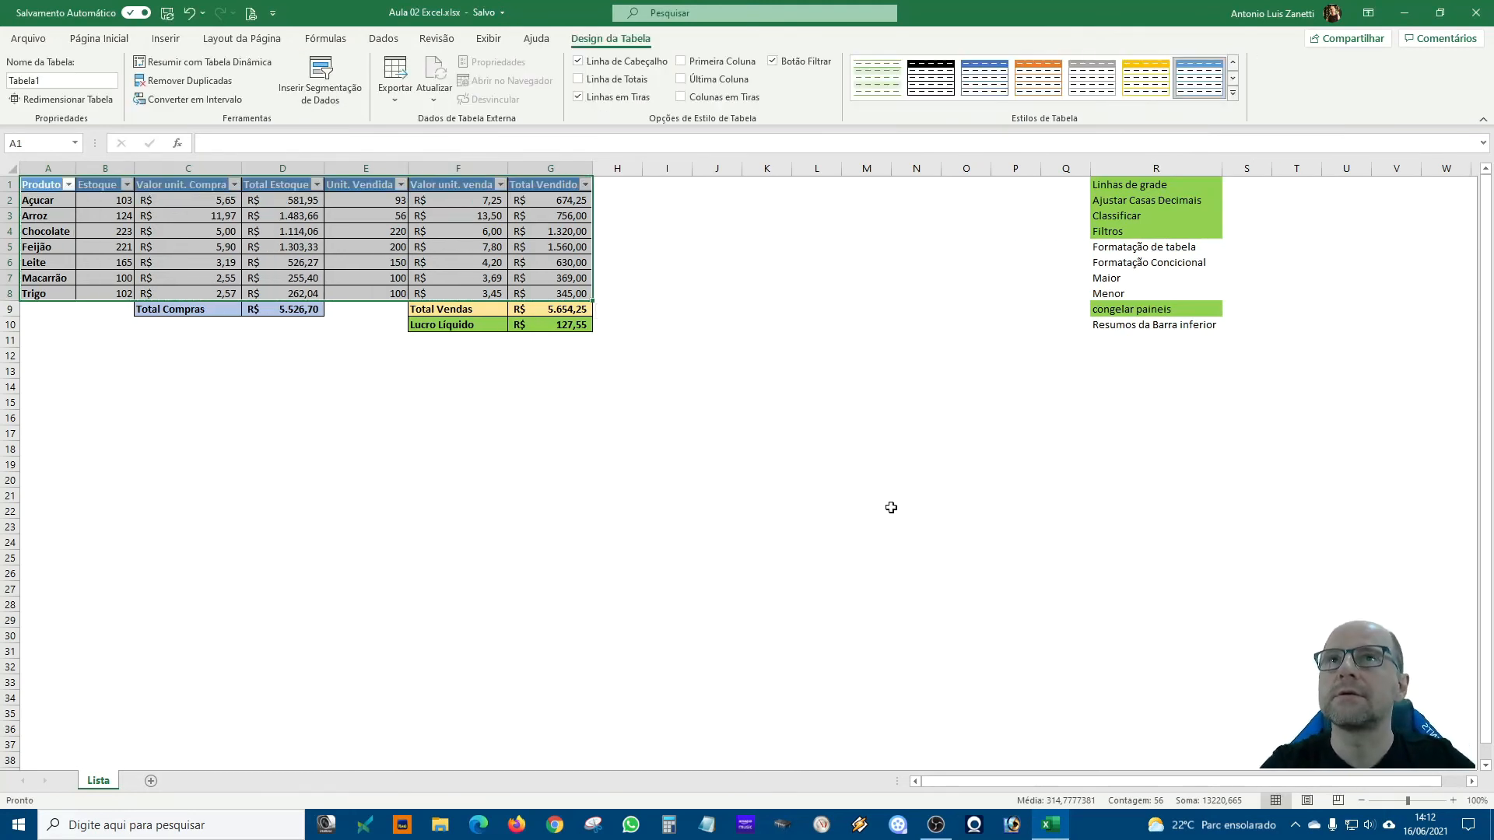
left_click(831, 414)
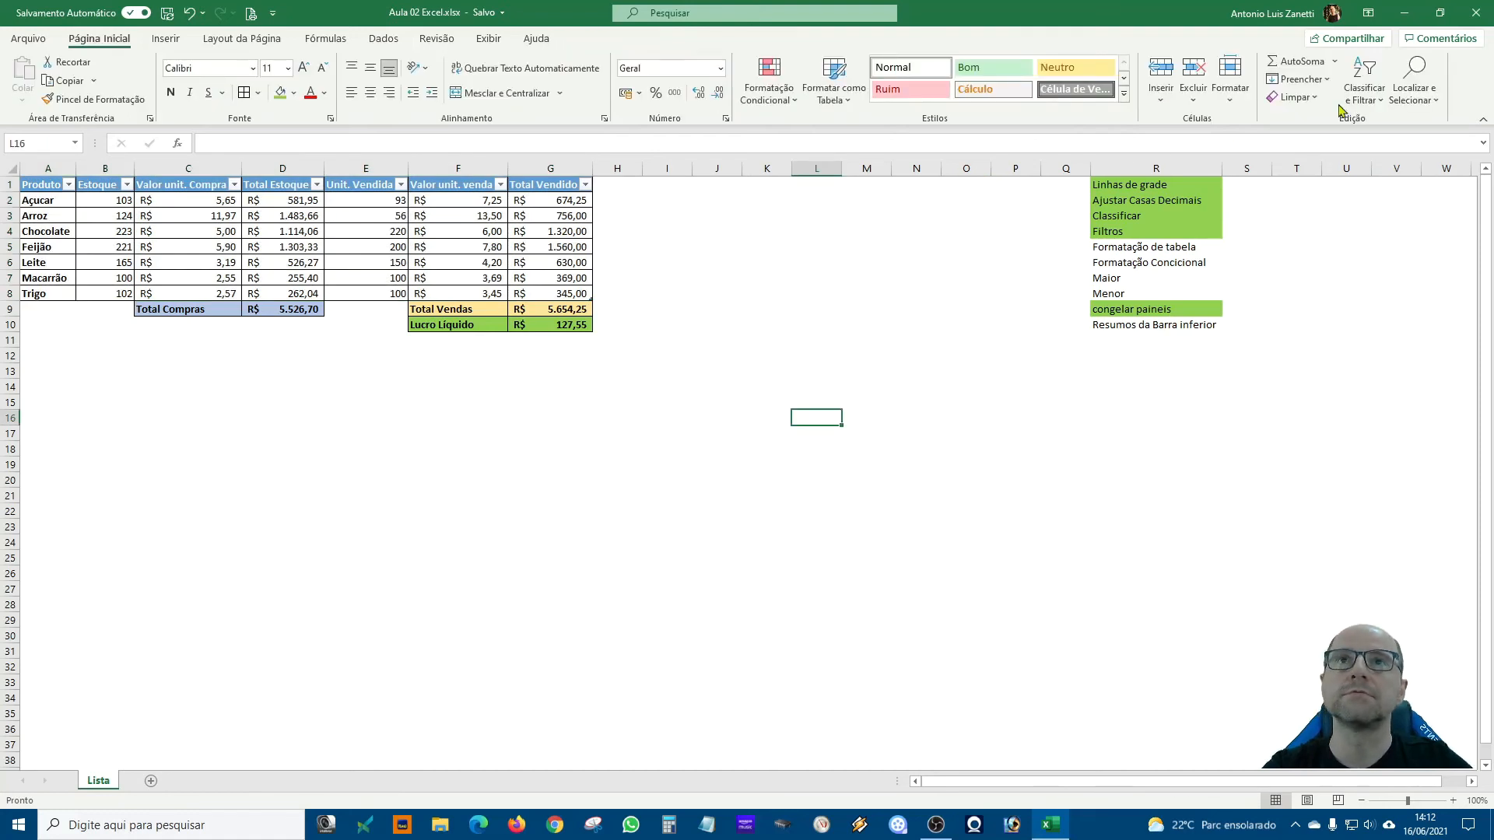
- Remove the filter arrows from the formatted table's header row
left_click(25, 187)
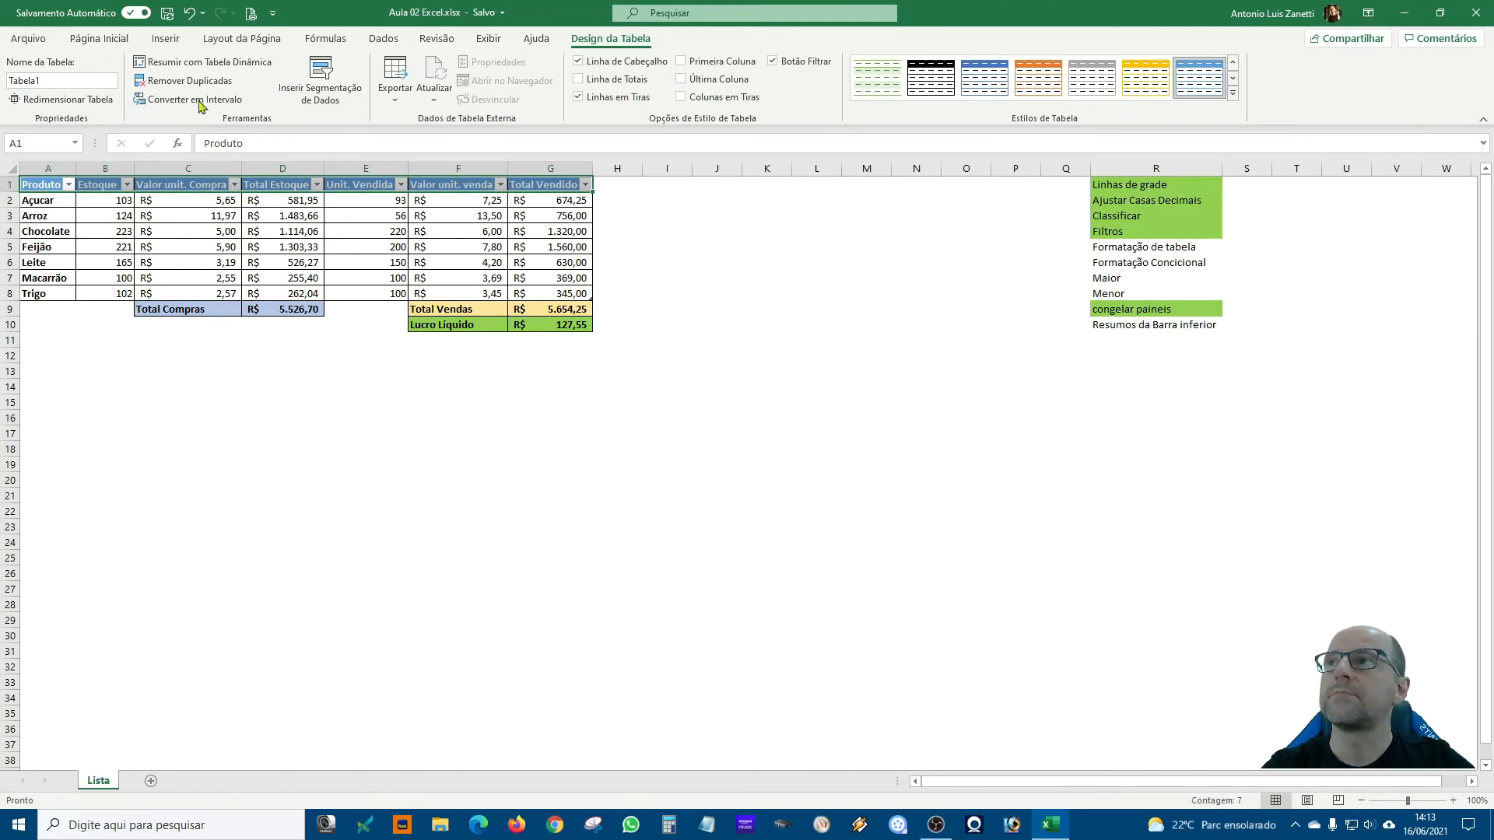
left_click(89, 39)
left_click(1365, 88)
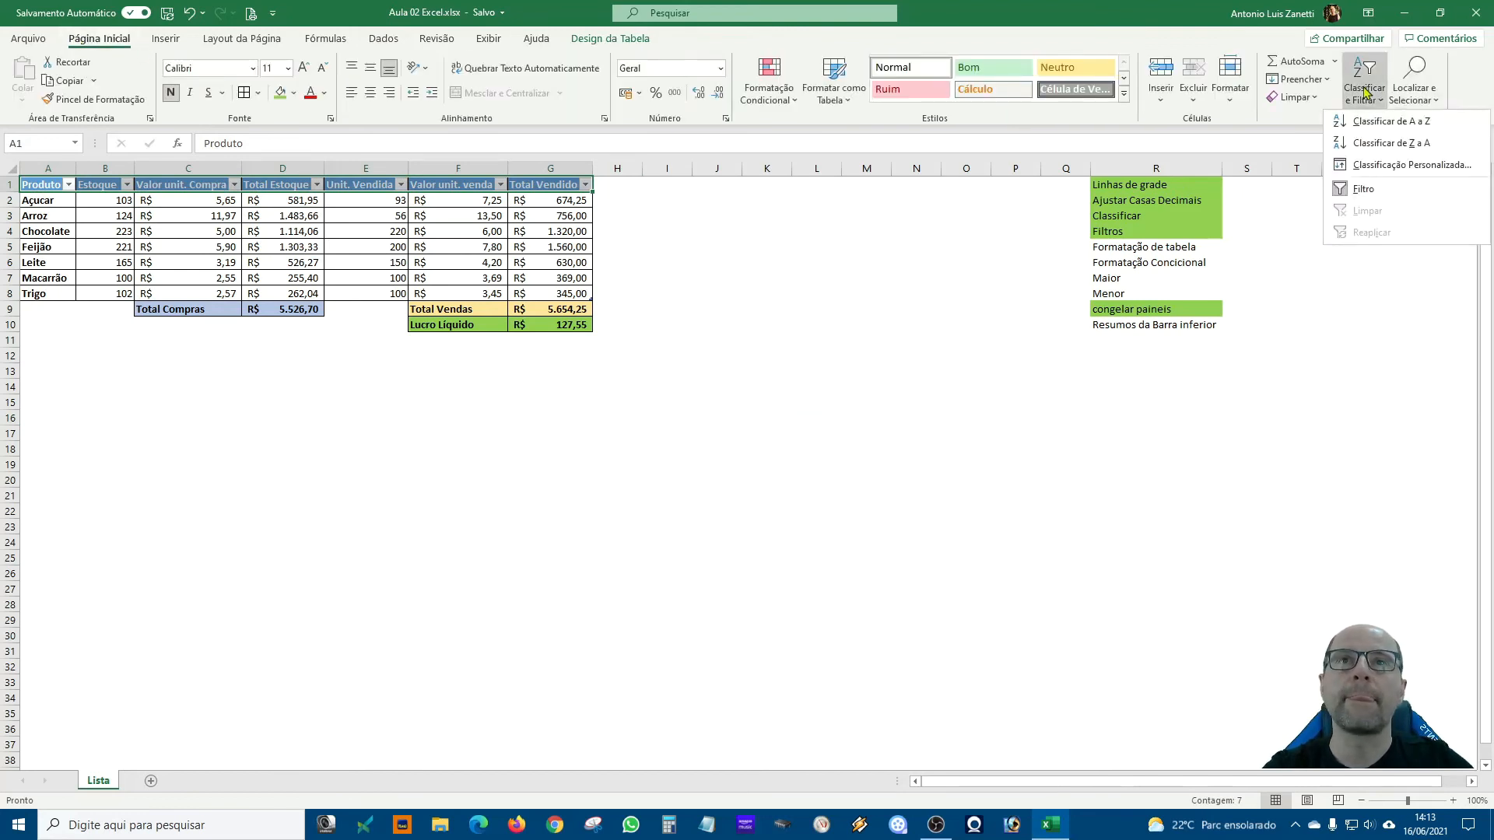
left_click(1342, 198)
left_click(666, 526)
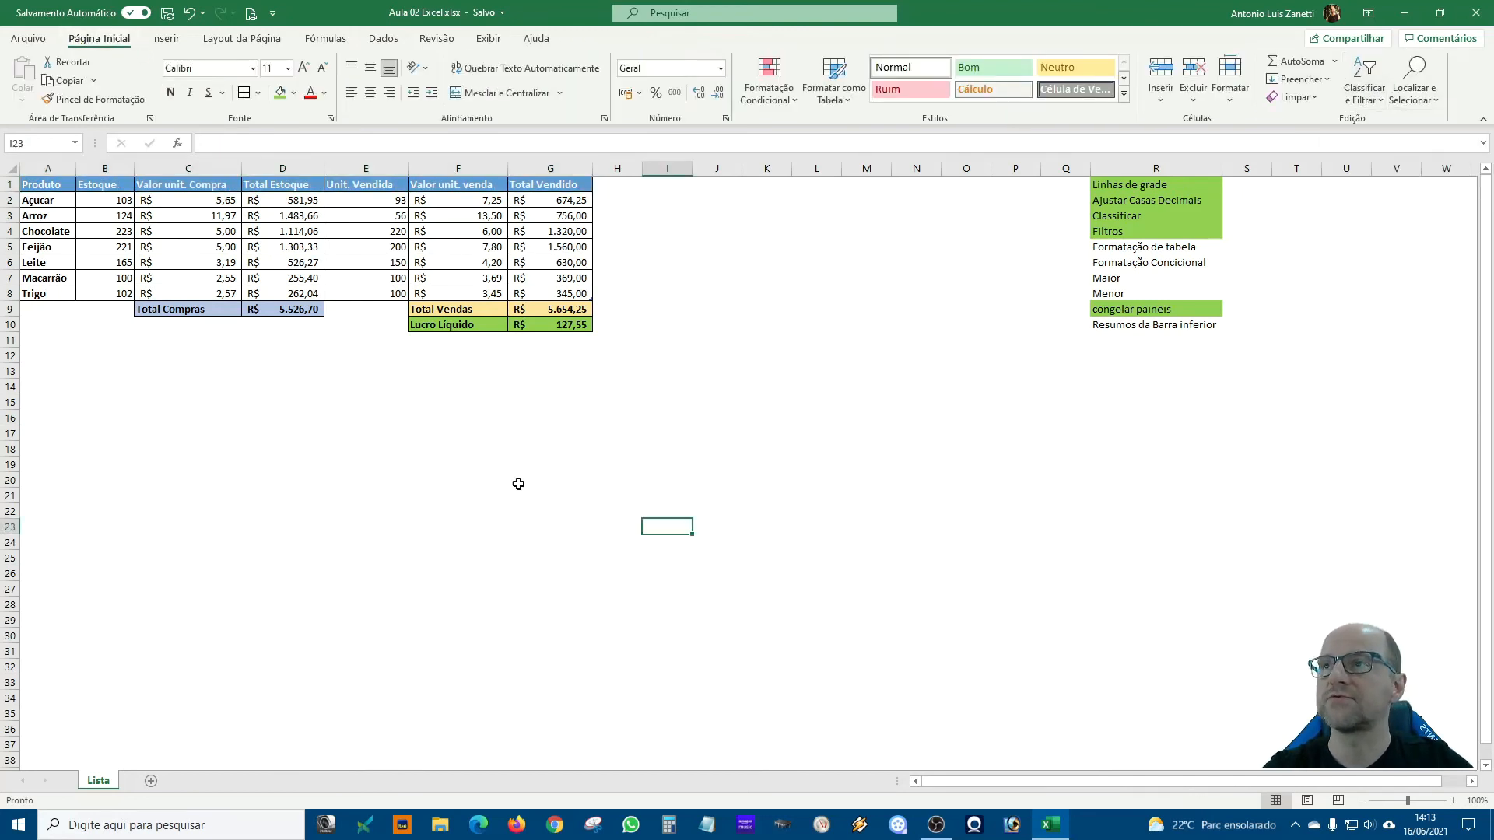
- Change the table's style to the dark blue one with banded rows in the first row of the Média group
left_click_drag(35, 199, 544, 292)
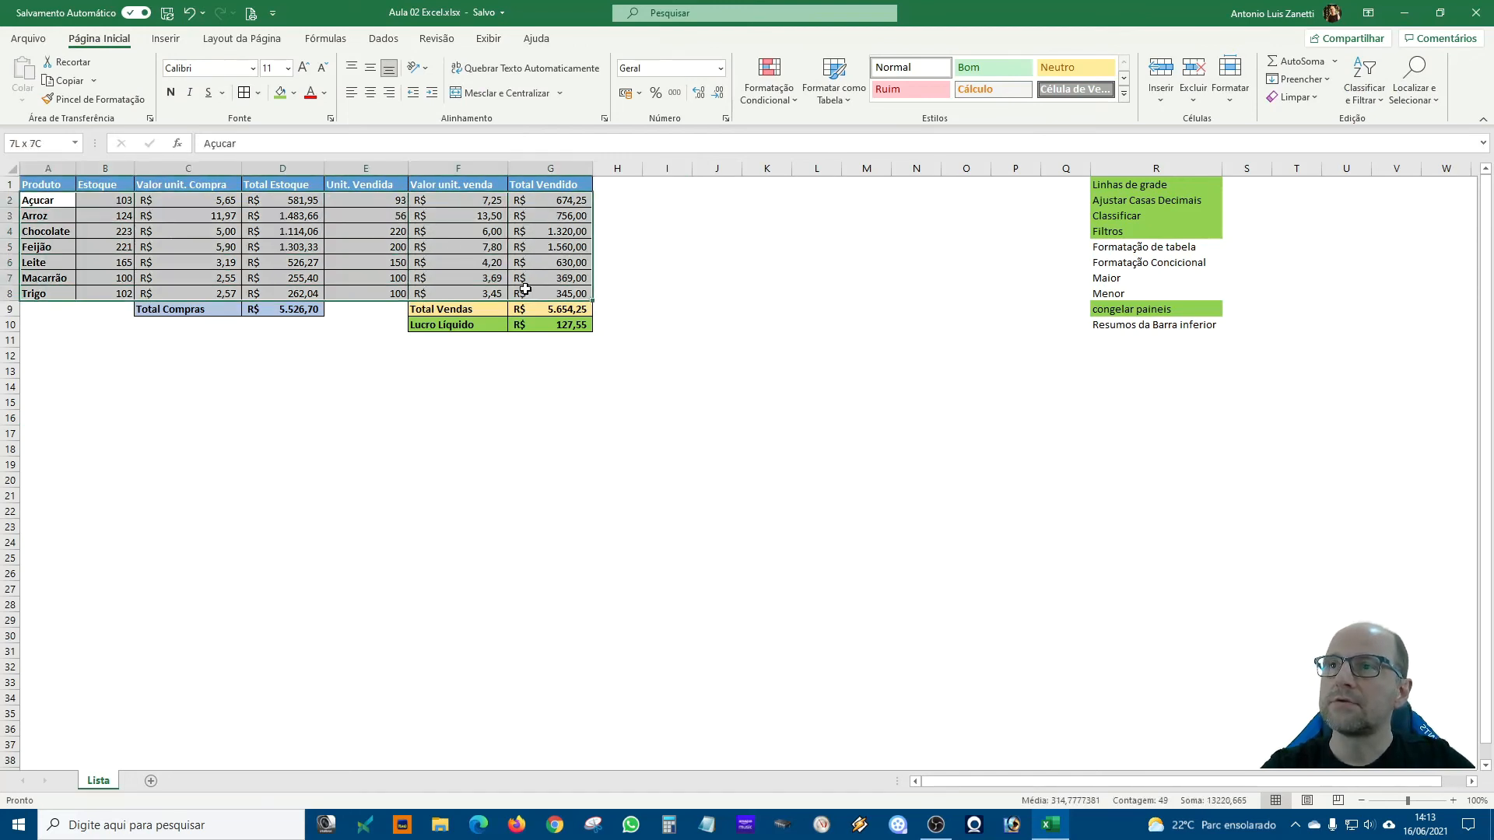
left_click(827, 105)
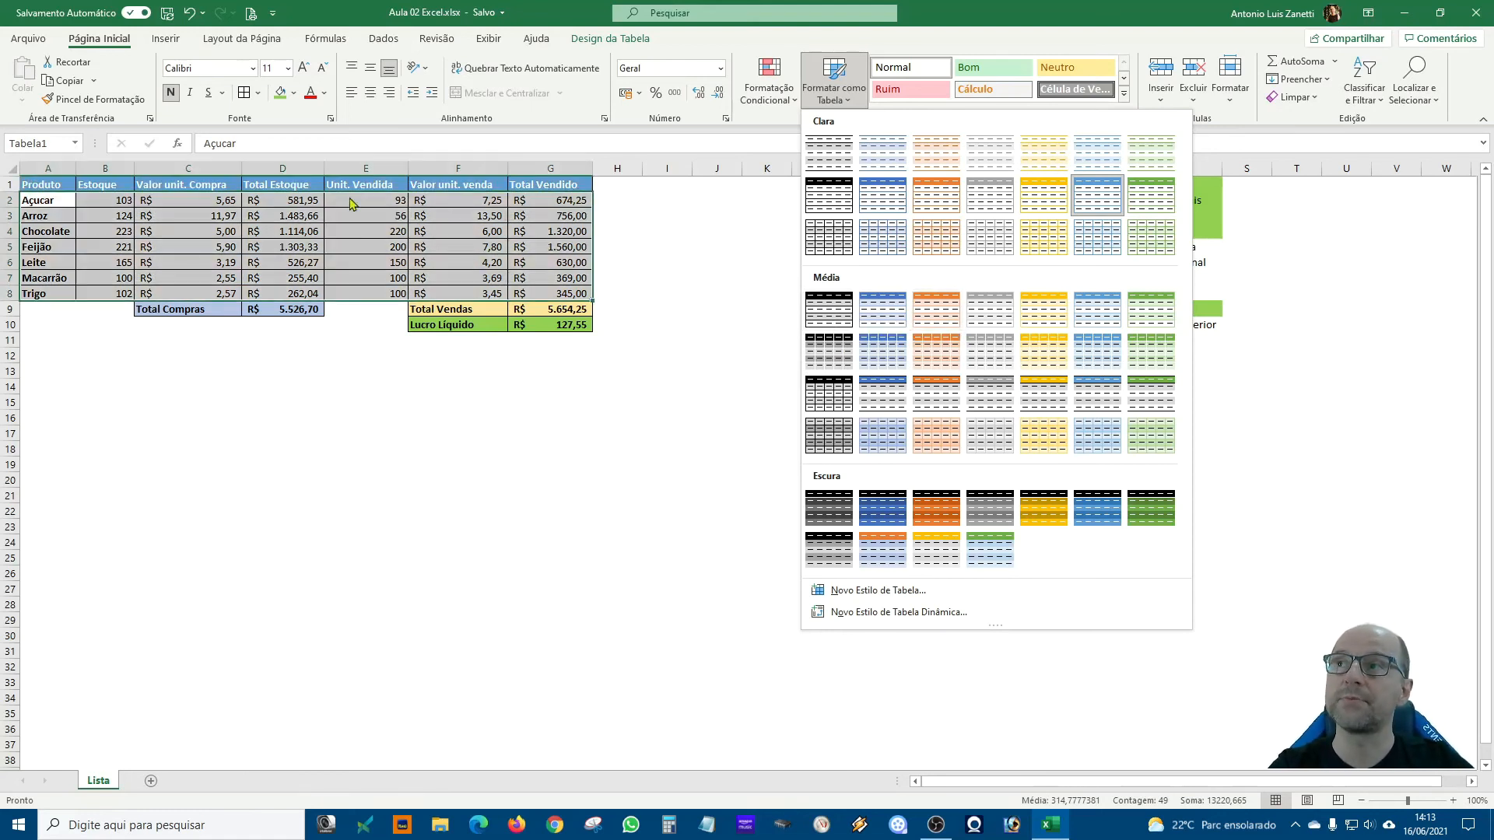
left_click(885, 321)
left_click(381, 248)
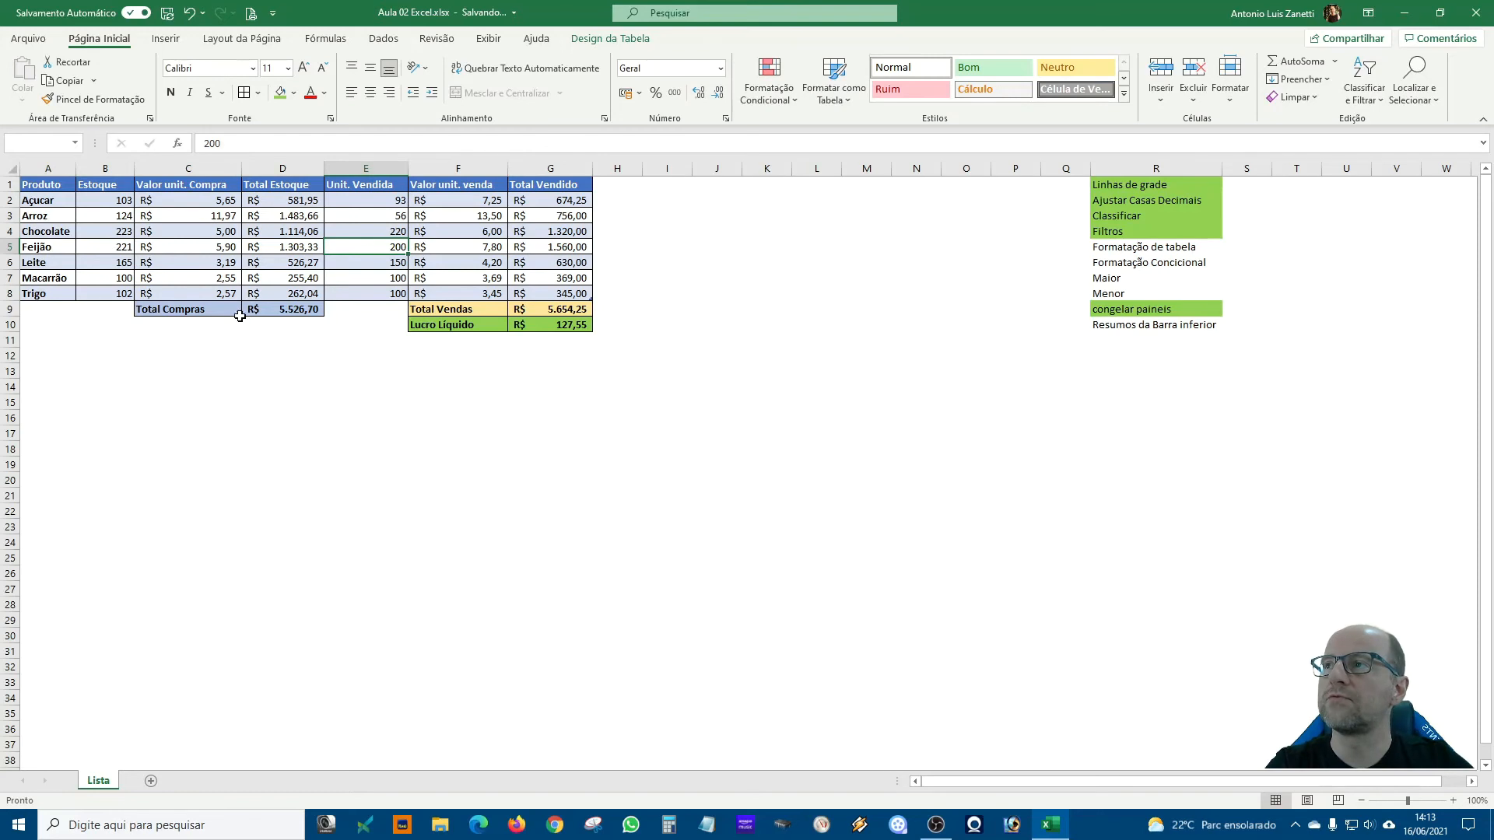
left_click_drag(47, 191, 537, 292)
left_click(868, 477)
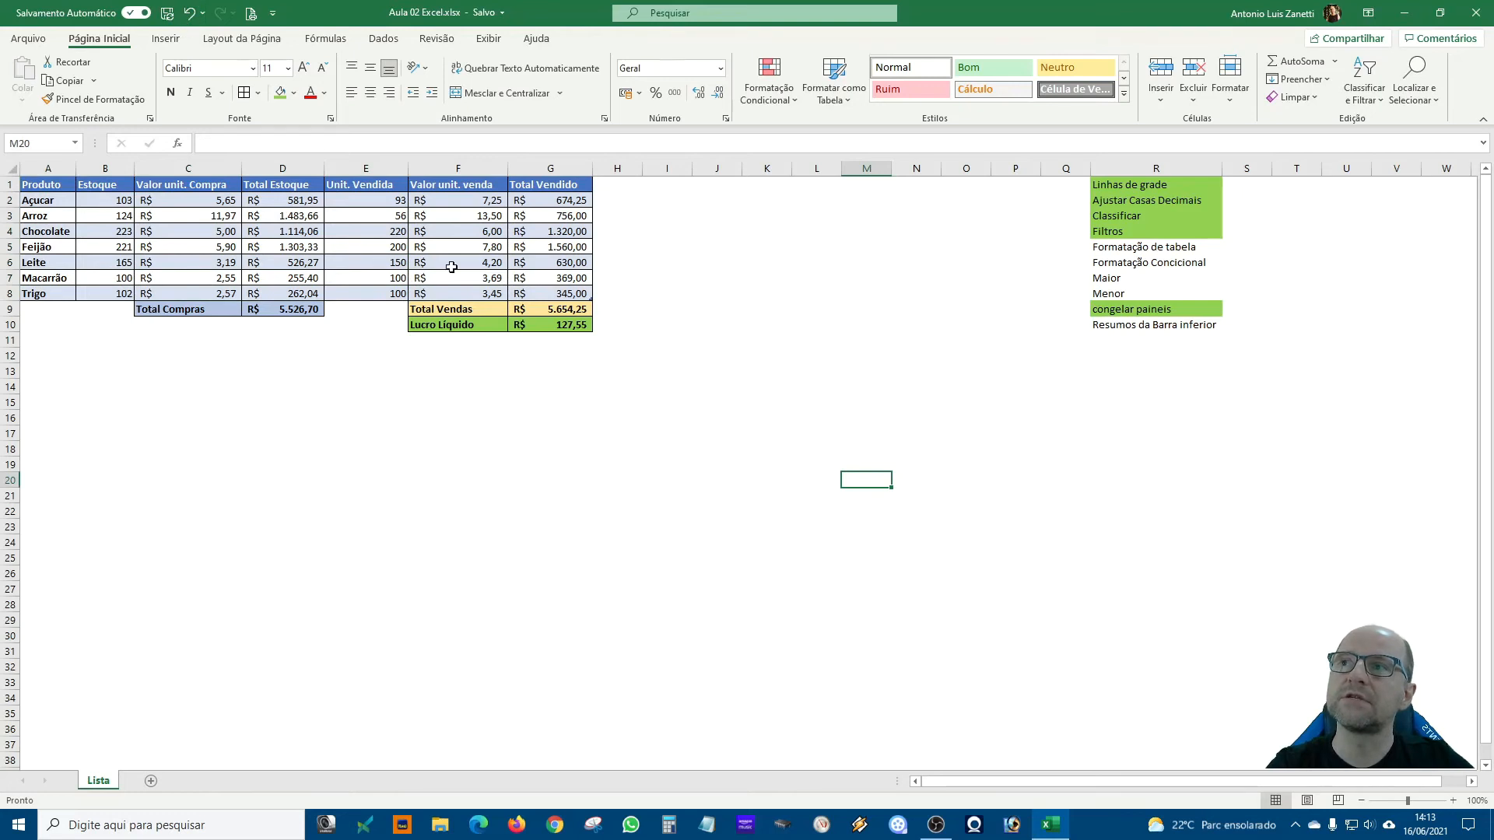
- Undo the table style change, the filter arrow removal and the conversion of A1:G8 to a table
left_click(189, 13)
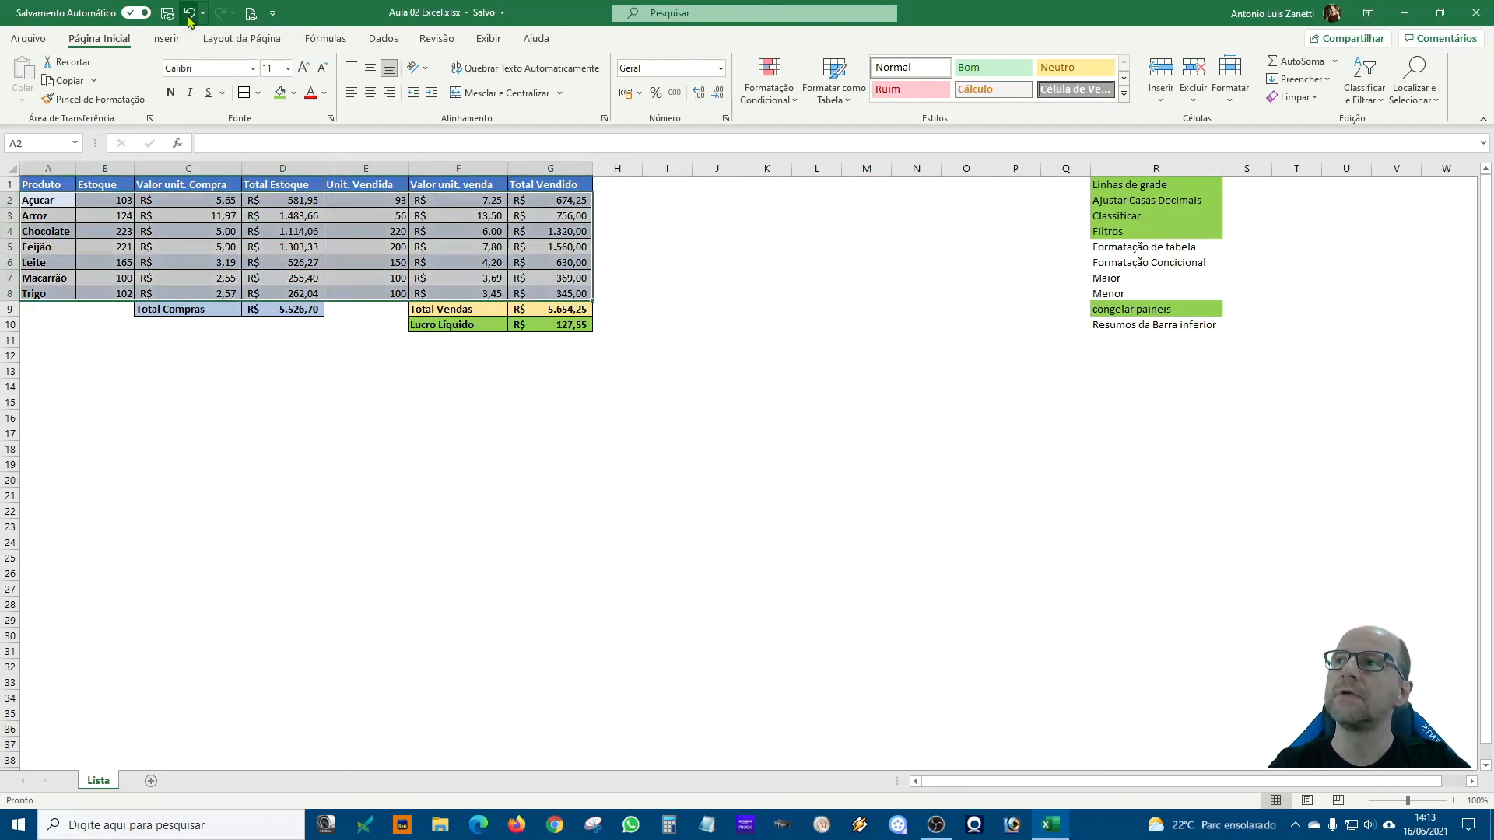
left_click(189, 13)
left_click(189, 15)
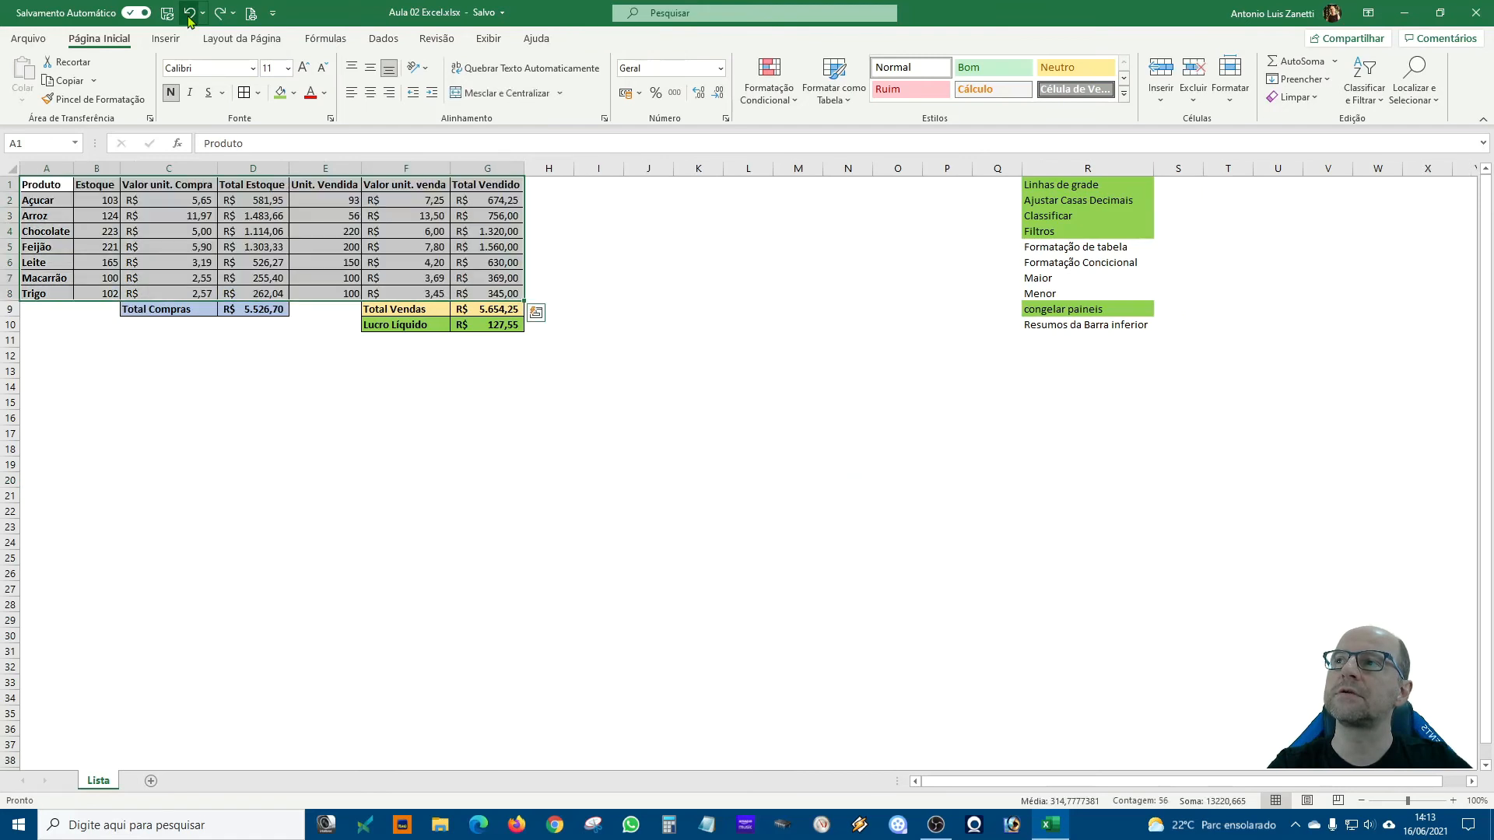
left_click(600, 512)
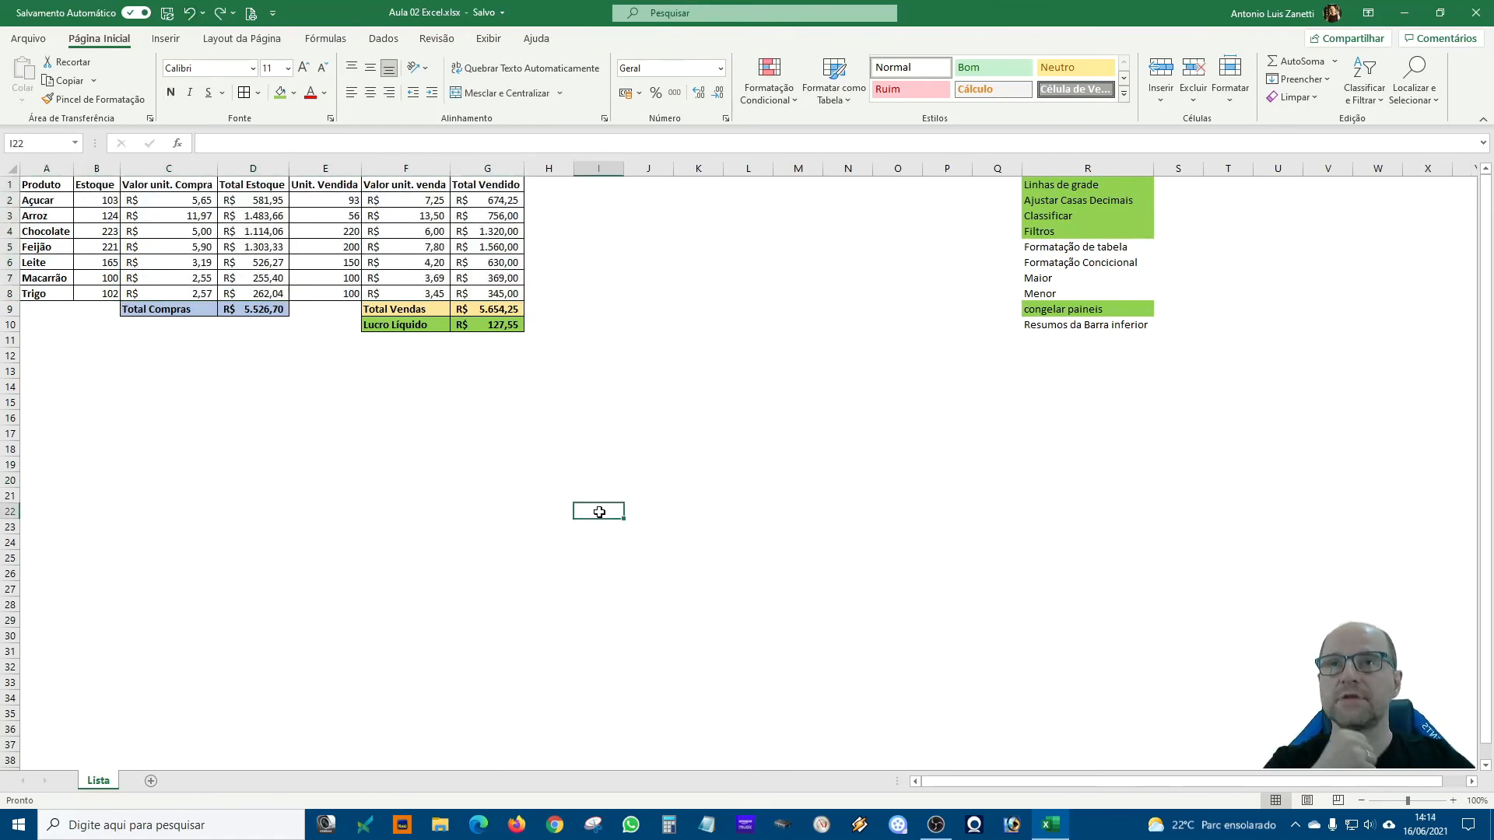
- Apply the Ruim cell style to the product names in A2:A8
left_click(1066, 249)
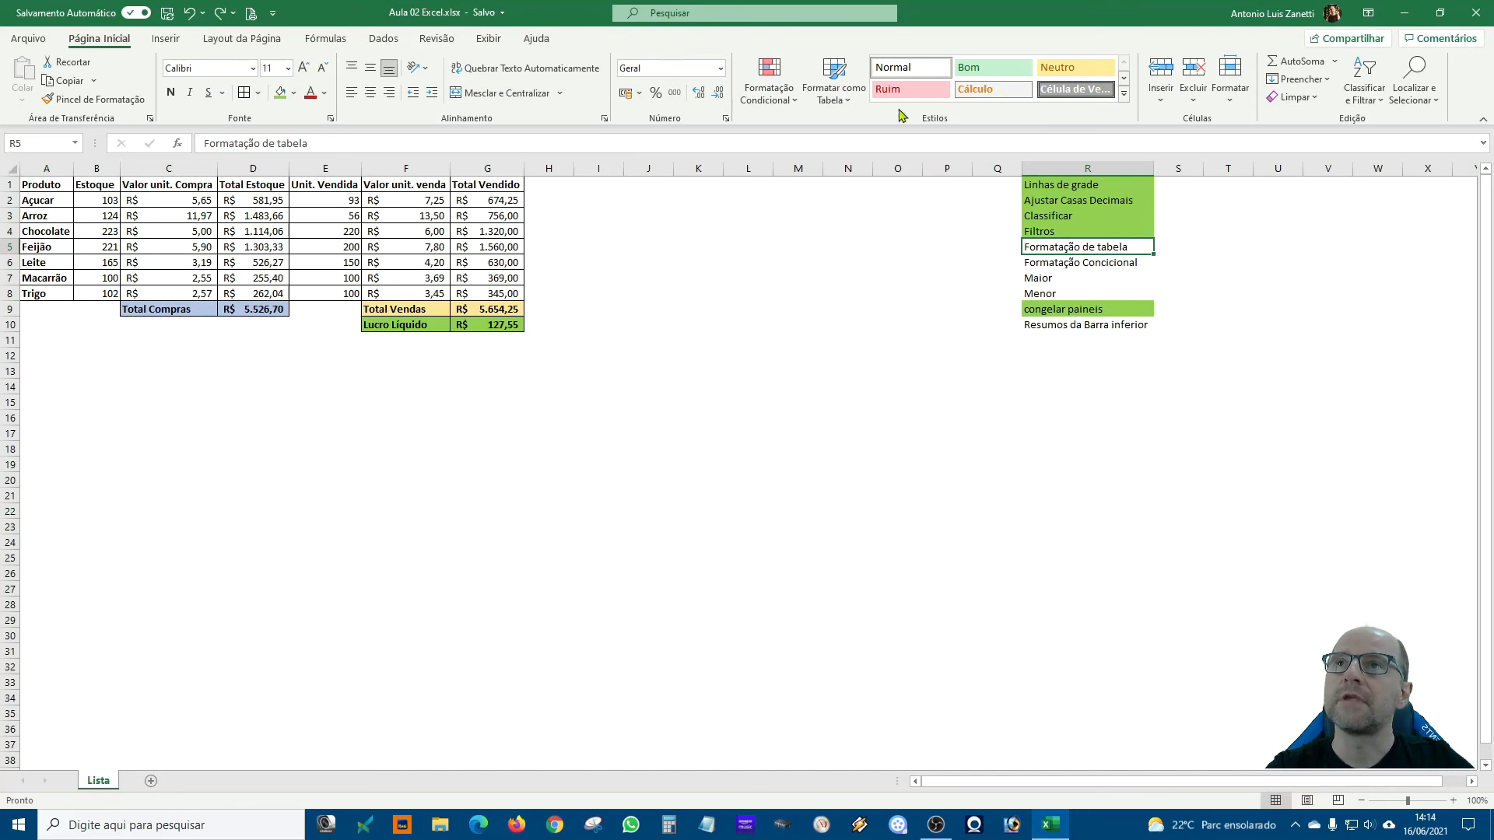
left_click(949, 321)
left_click(136, 227)
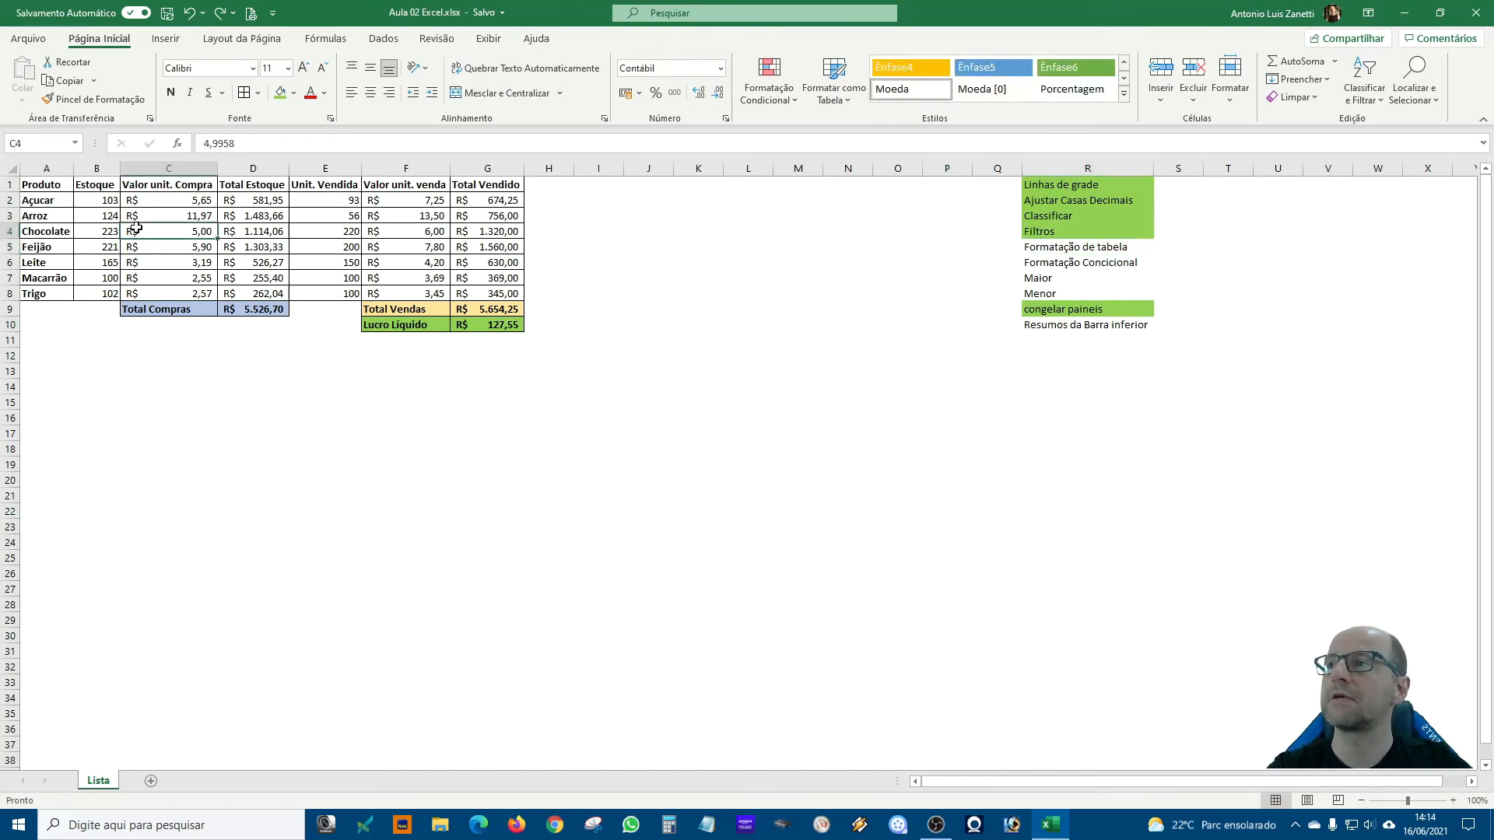
left_click(37, 186)
left_click_drag(33, 204, 19, 289)
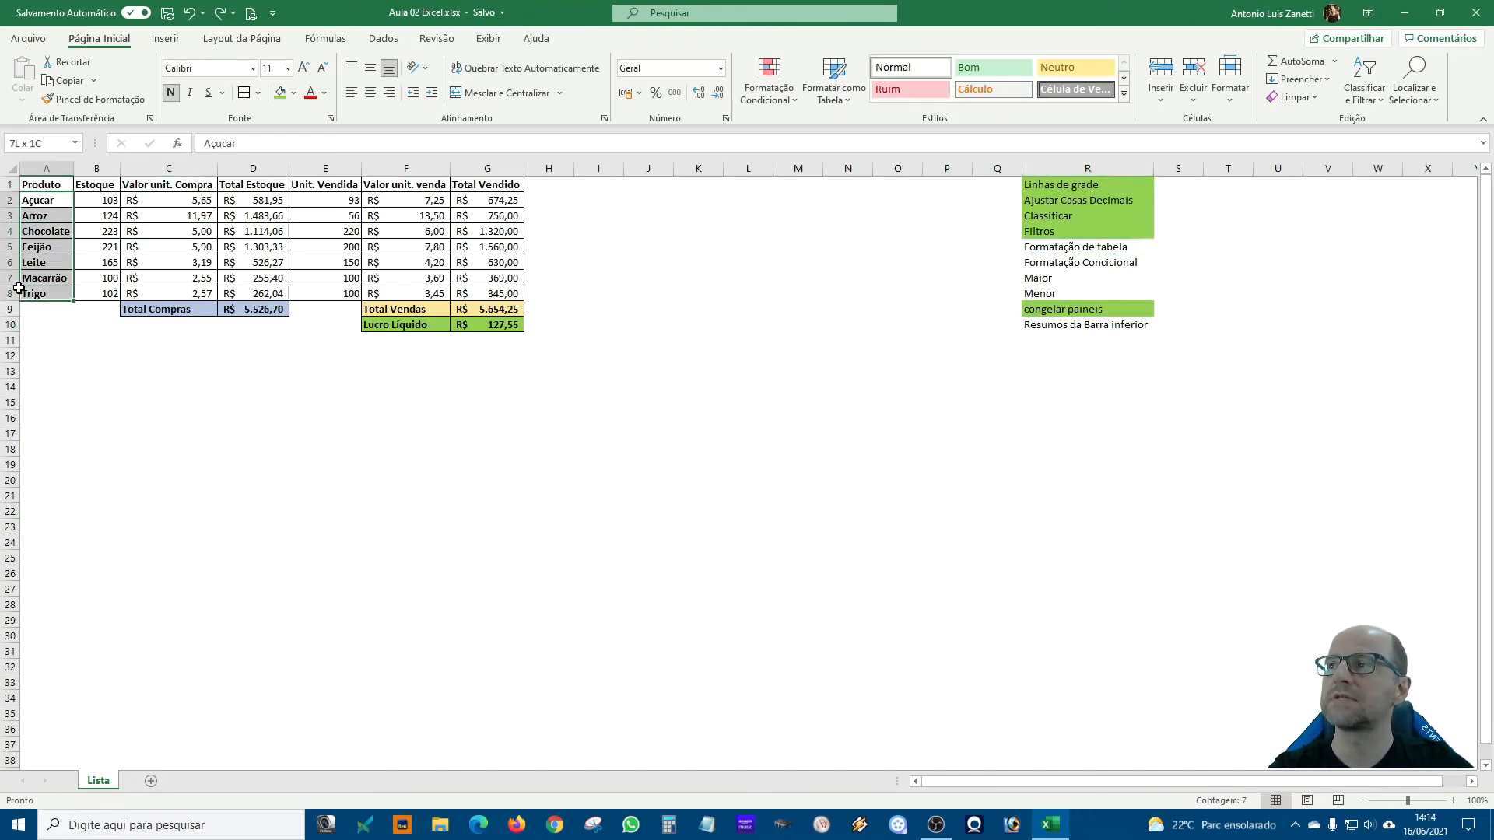
left_click(922, 94)
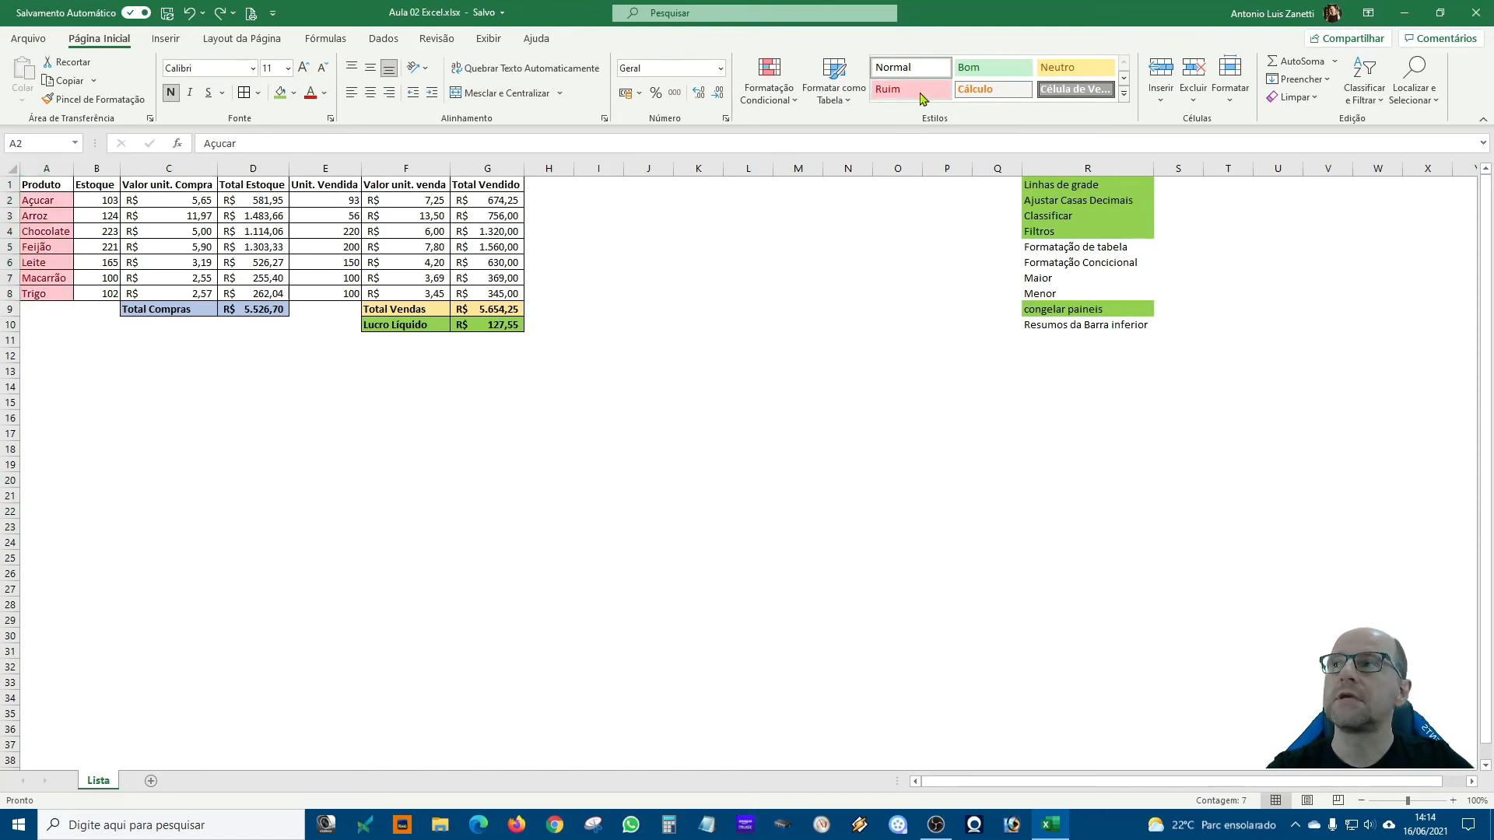
- Preview other cell styles on the product names in A2:A8, and undo the Ruim style applied to them
left_click(1123, 94)
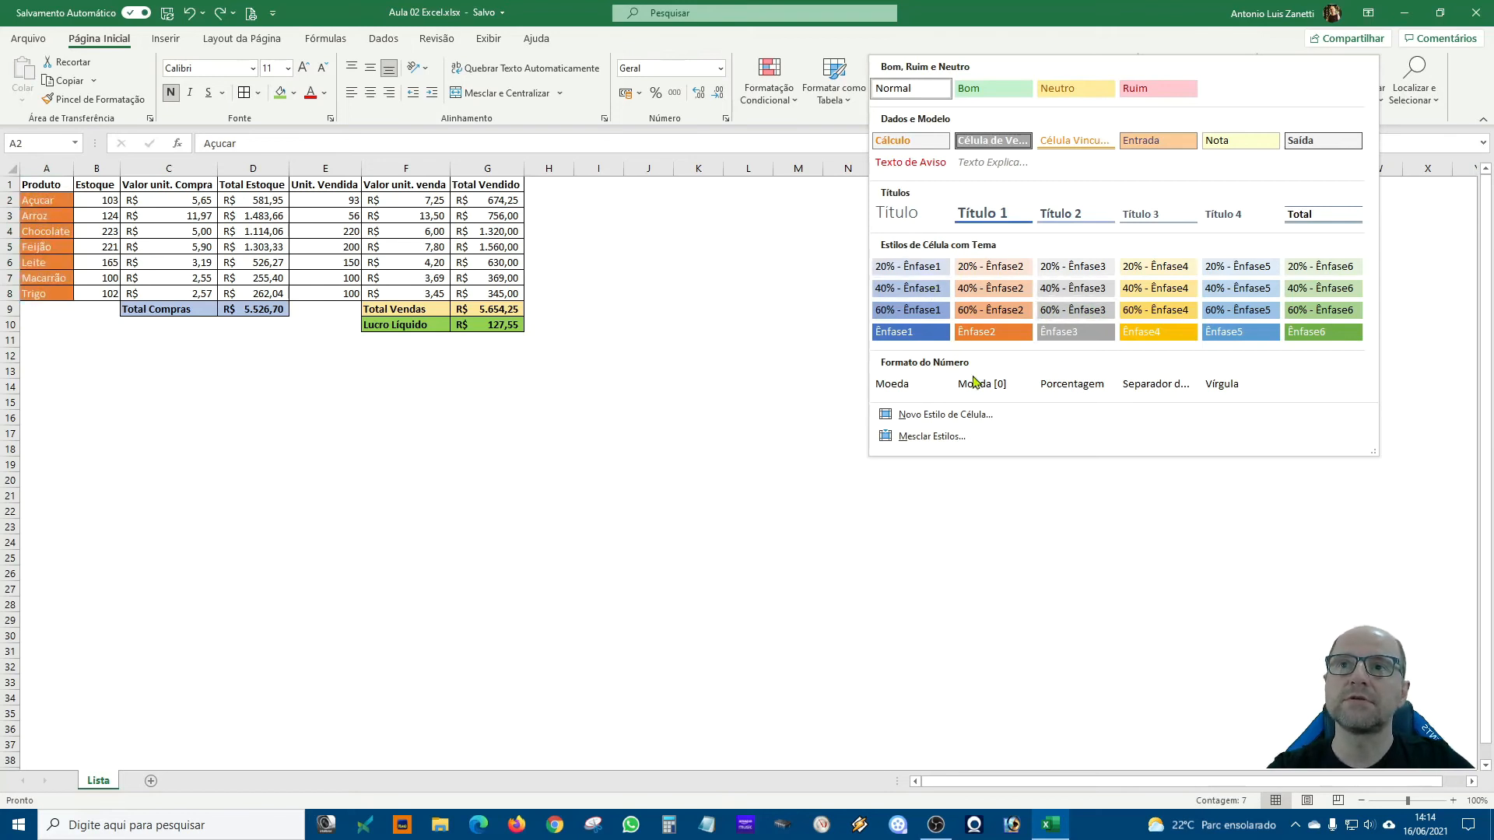
left_click(722, 319)
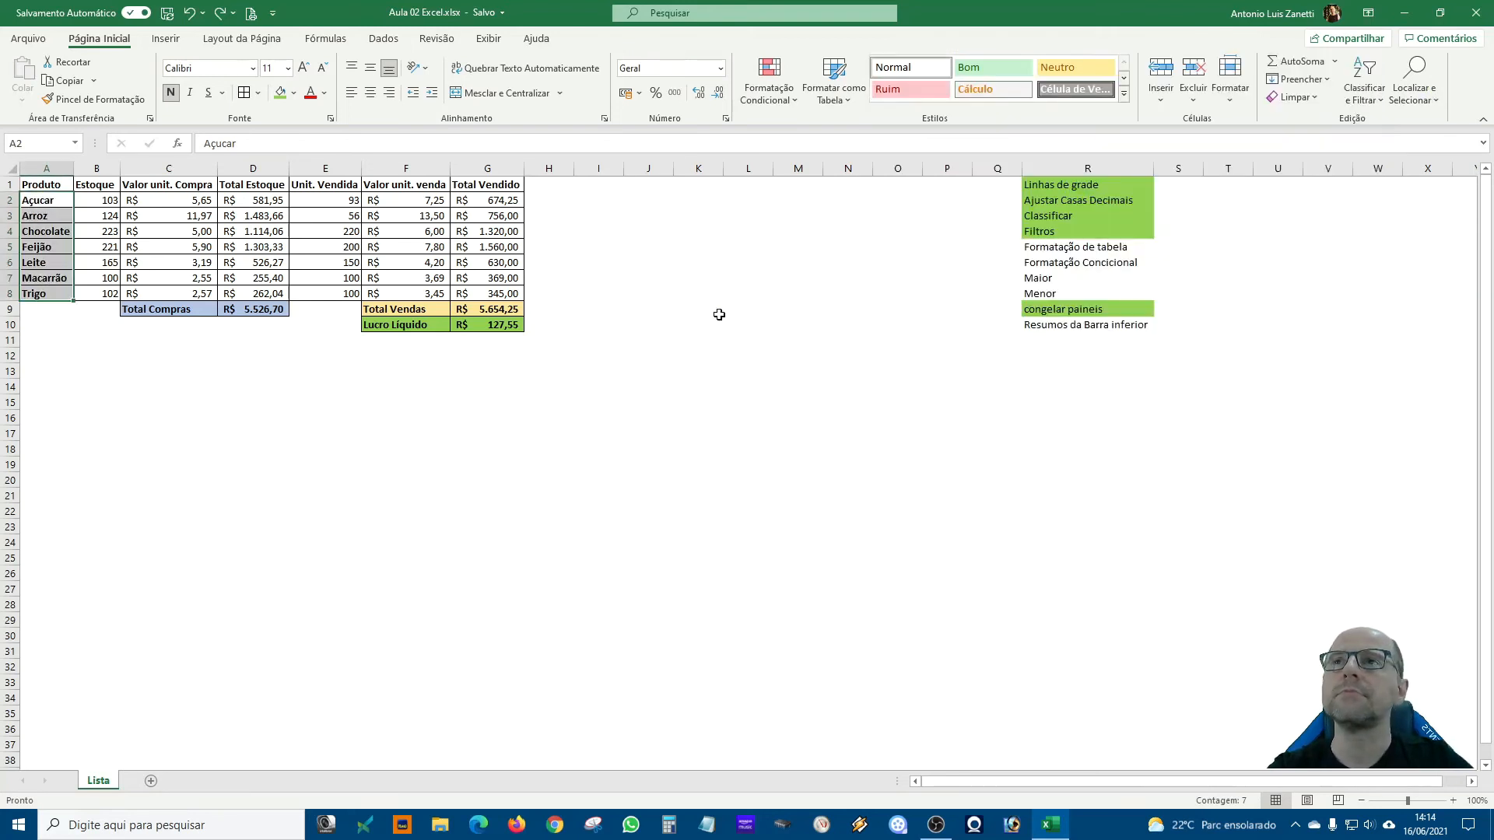
left_click(758, 281)
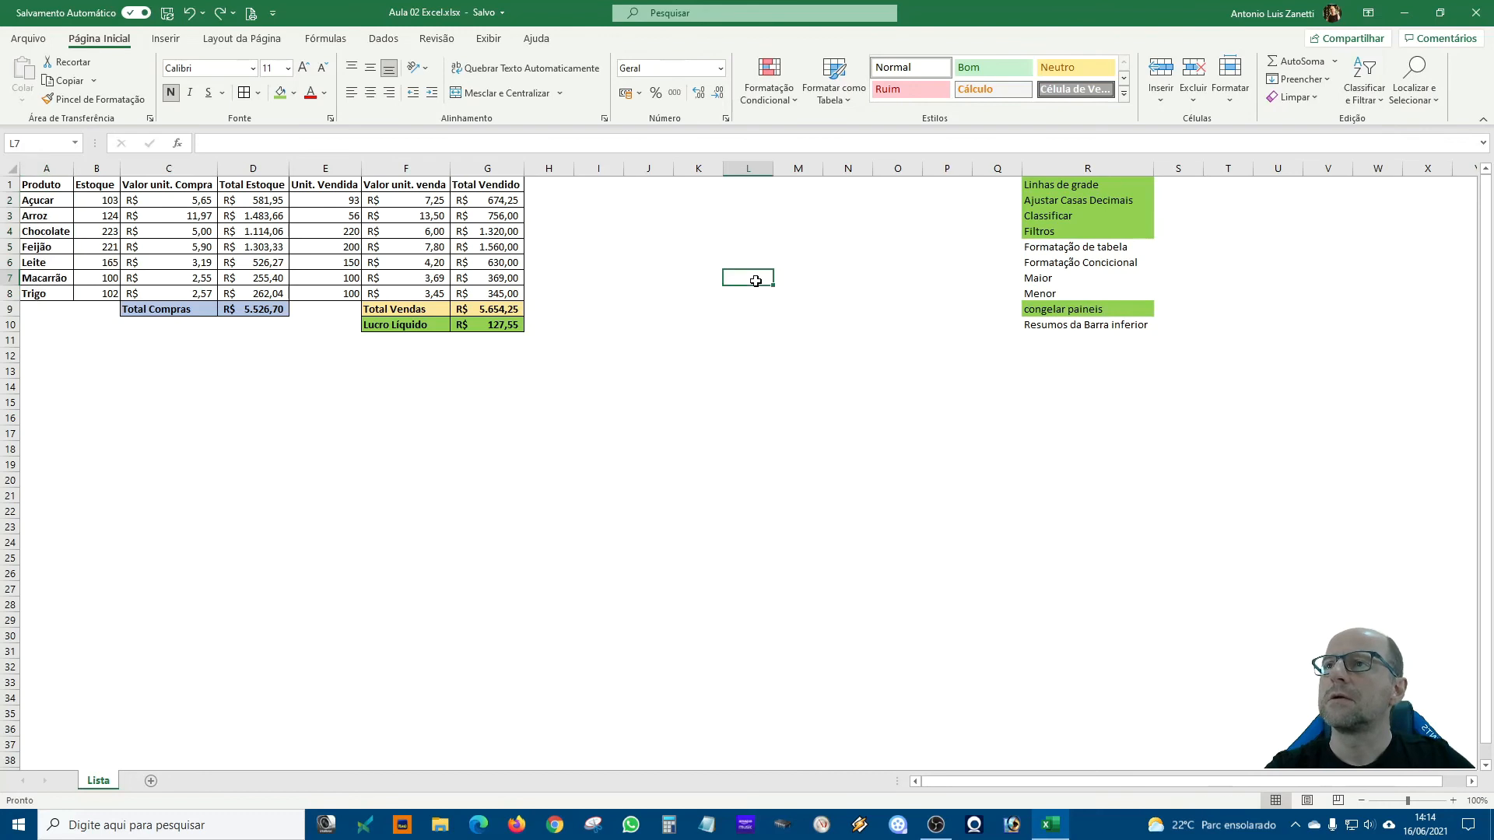
- Mark the topic Formatação de tabela in R5 as covered with the light green fill
left_click(1051, 245)
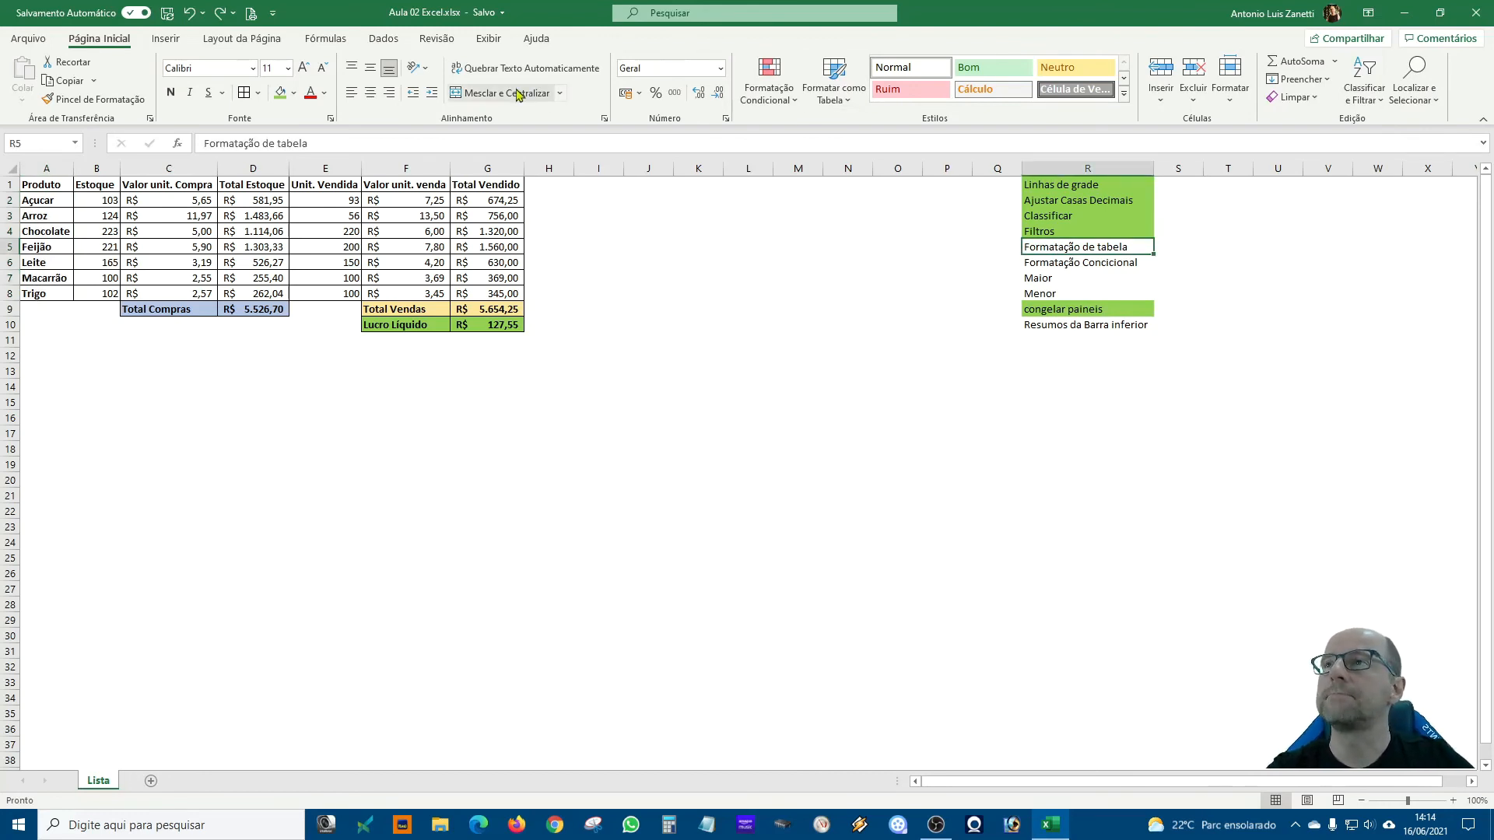
left_click(280, 92)
left_click(895, 381)
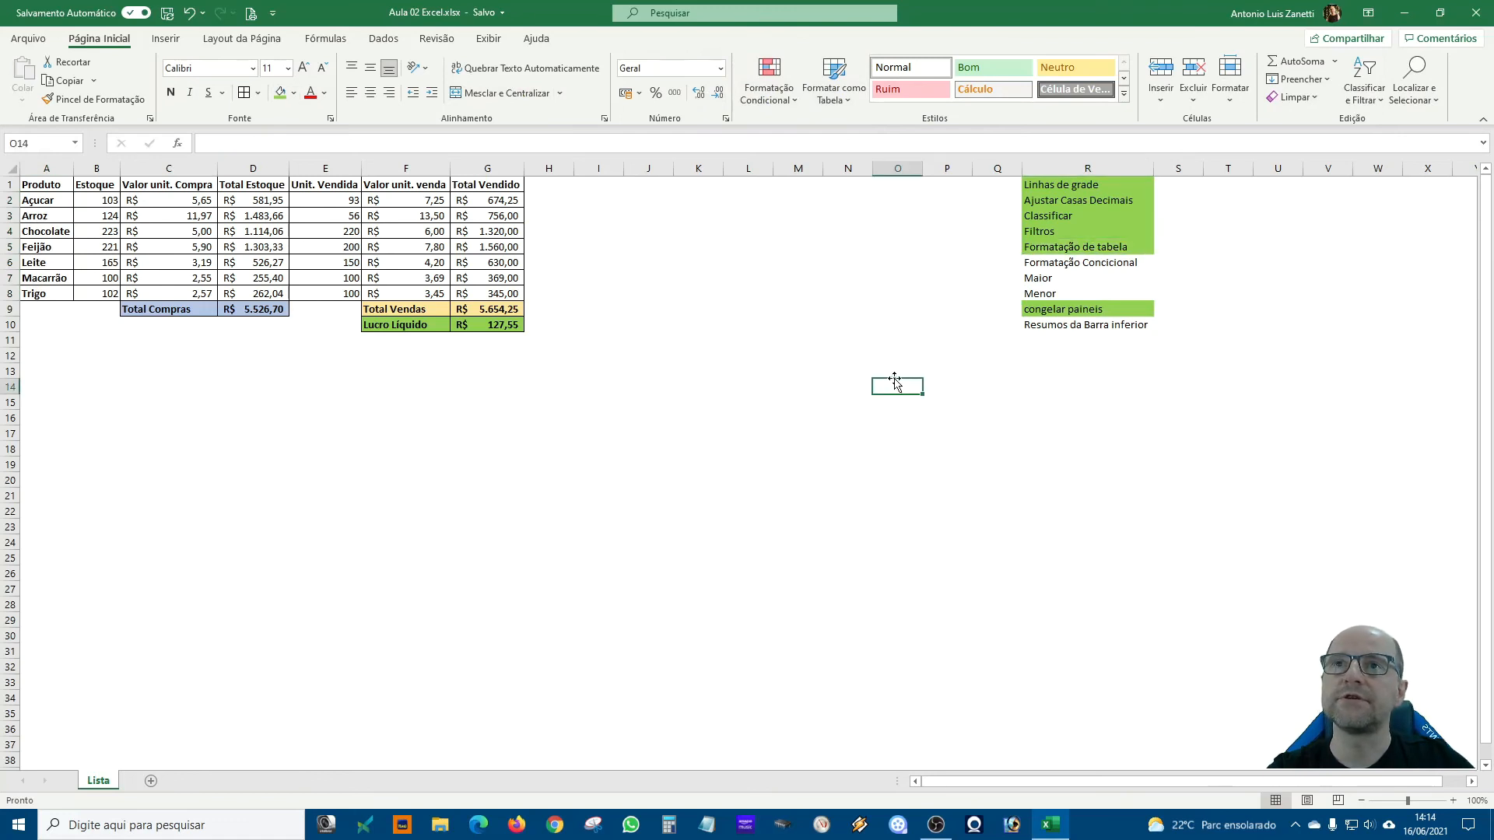
left_click(1093, 263)
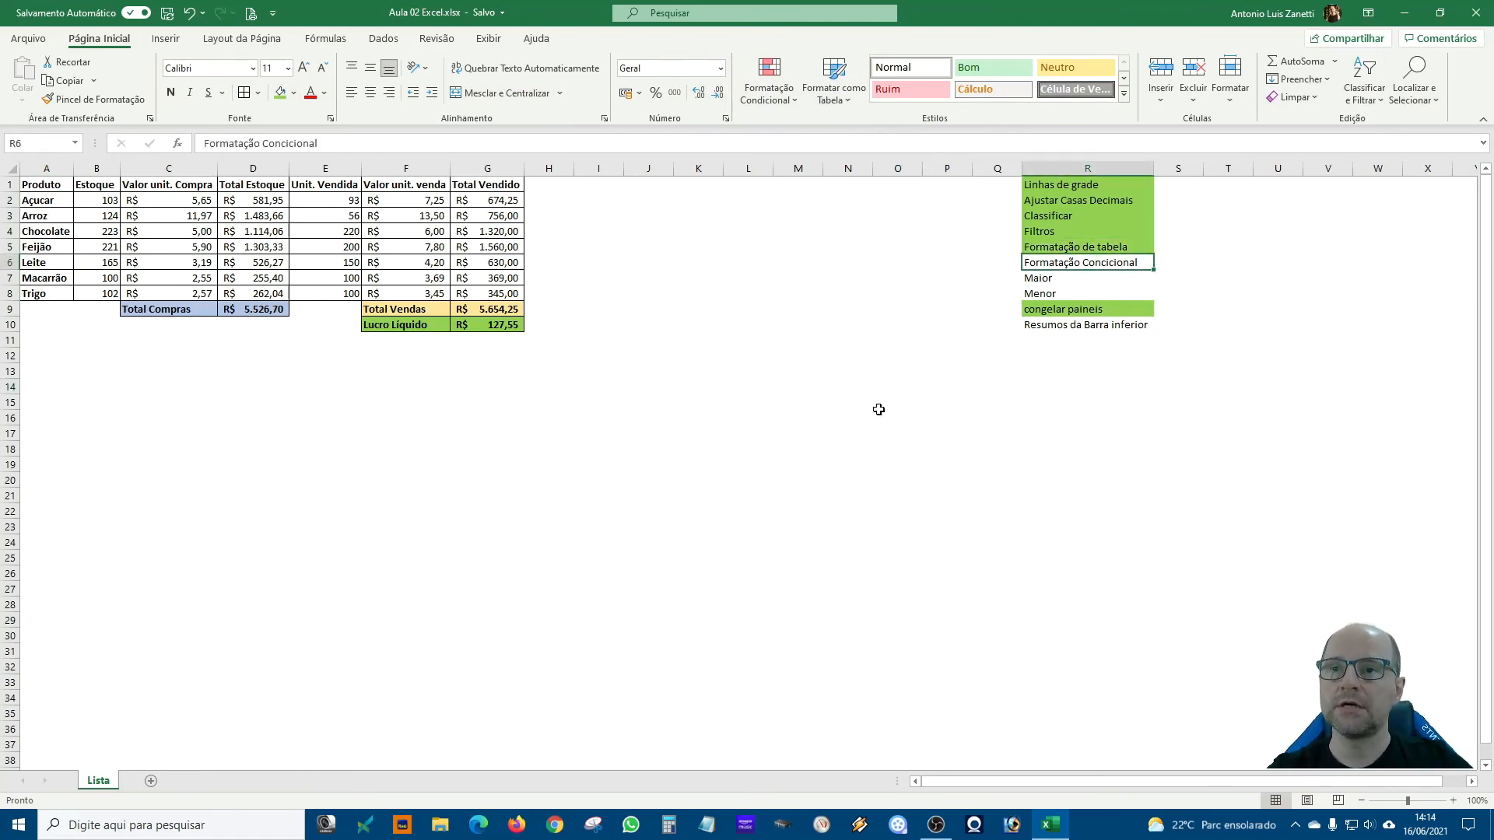
- Examine the average, count and sum summary of the Estoque values in B2:B8
left_click(1052, 326)
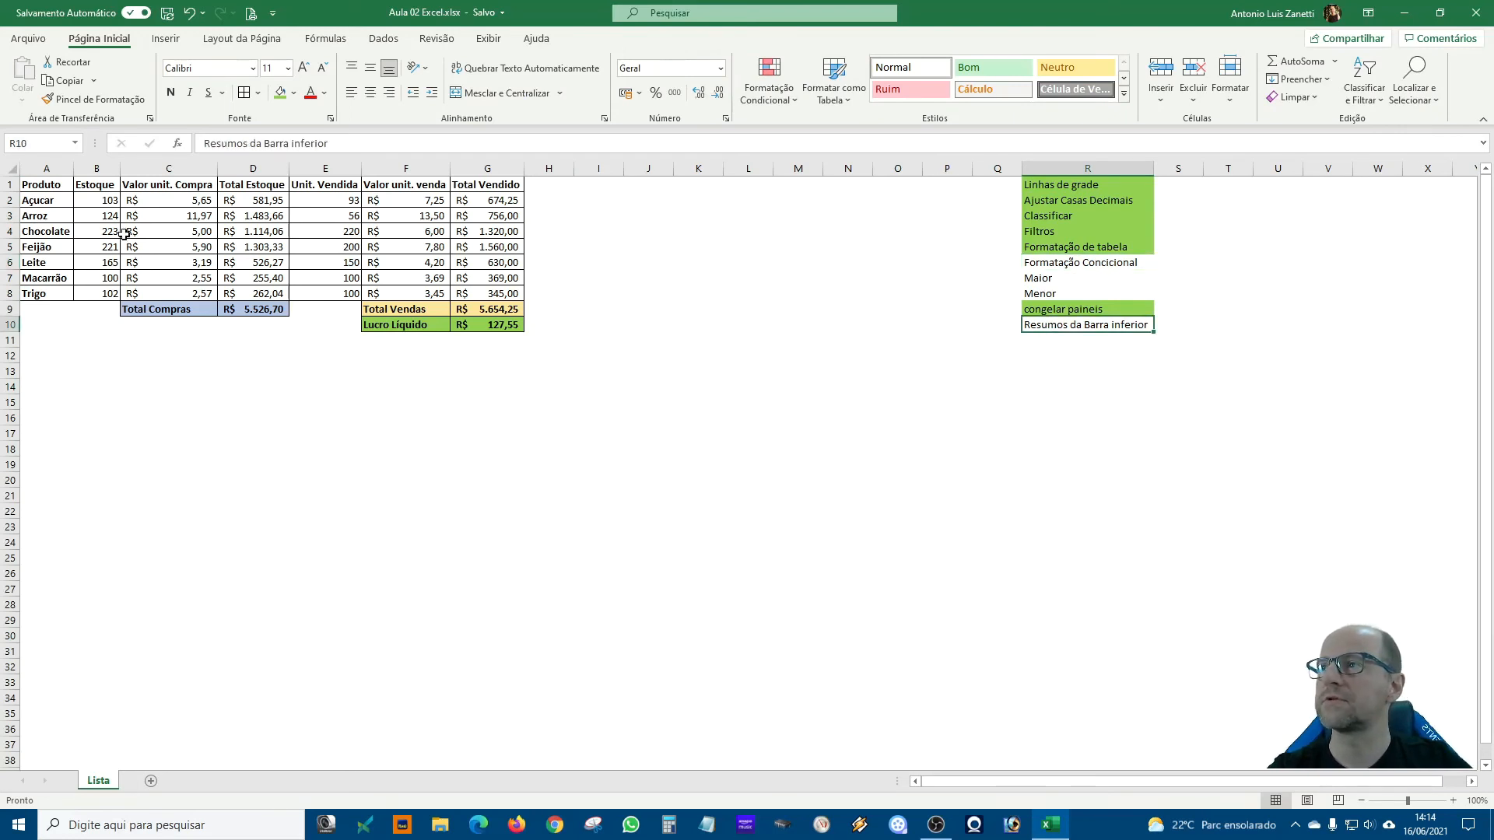
left_click_drag(105, 200, 96, 288)
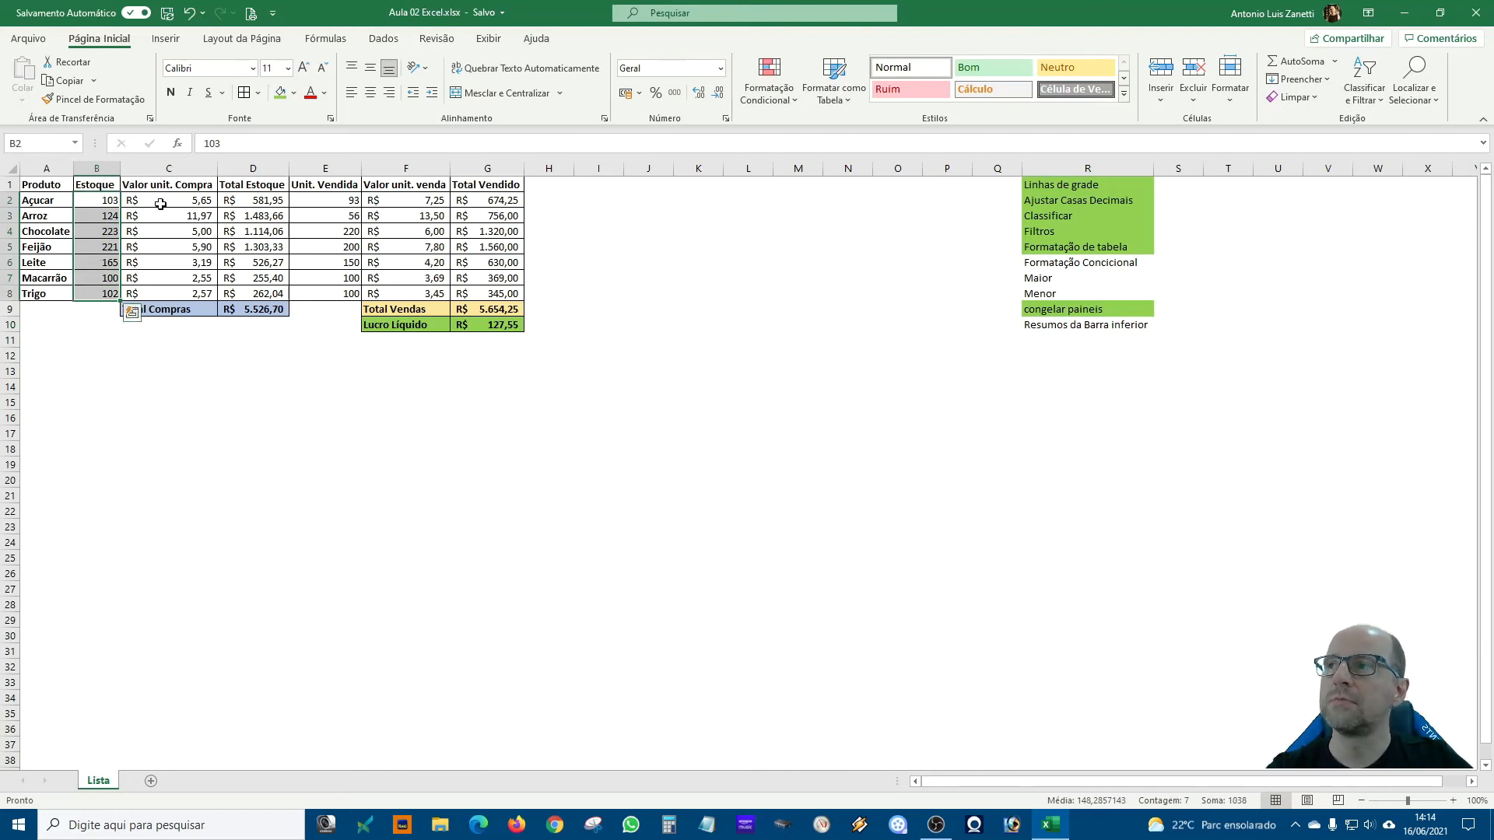
left_click_drag(102, 201, 90, 287)
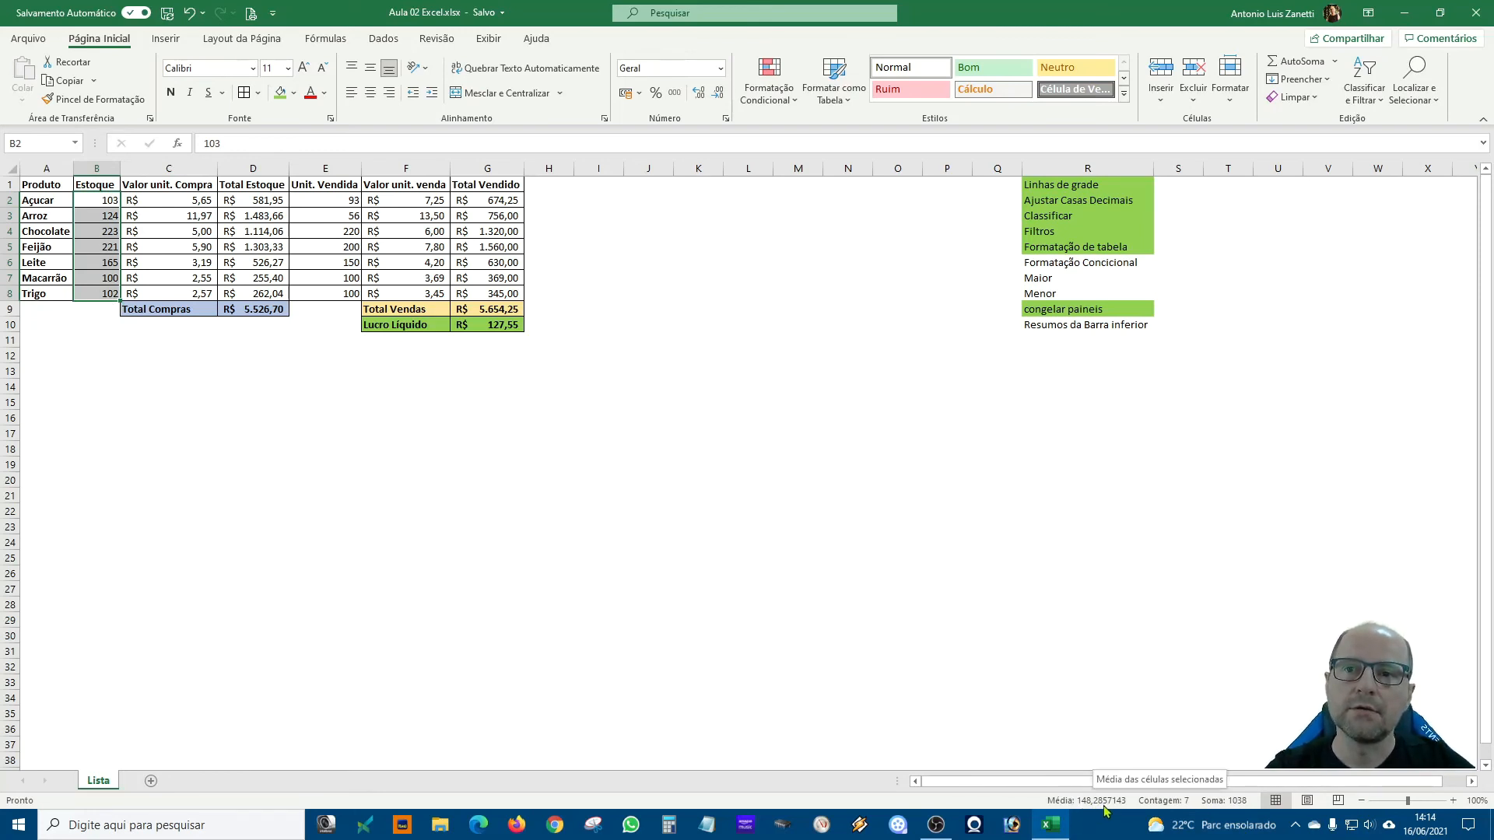
left_click_drag(87, 203, 79, 293)
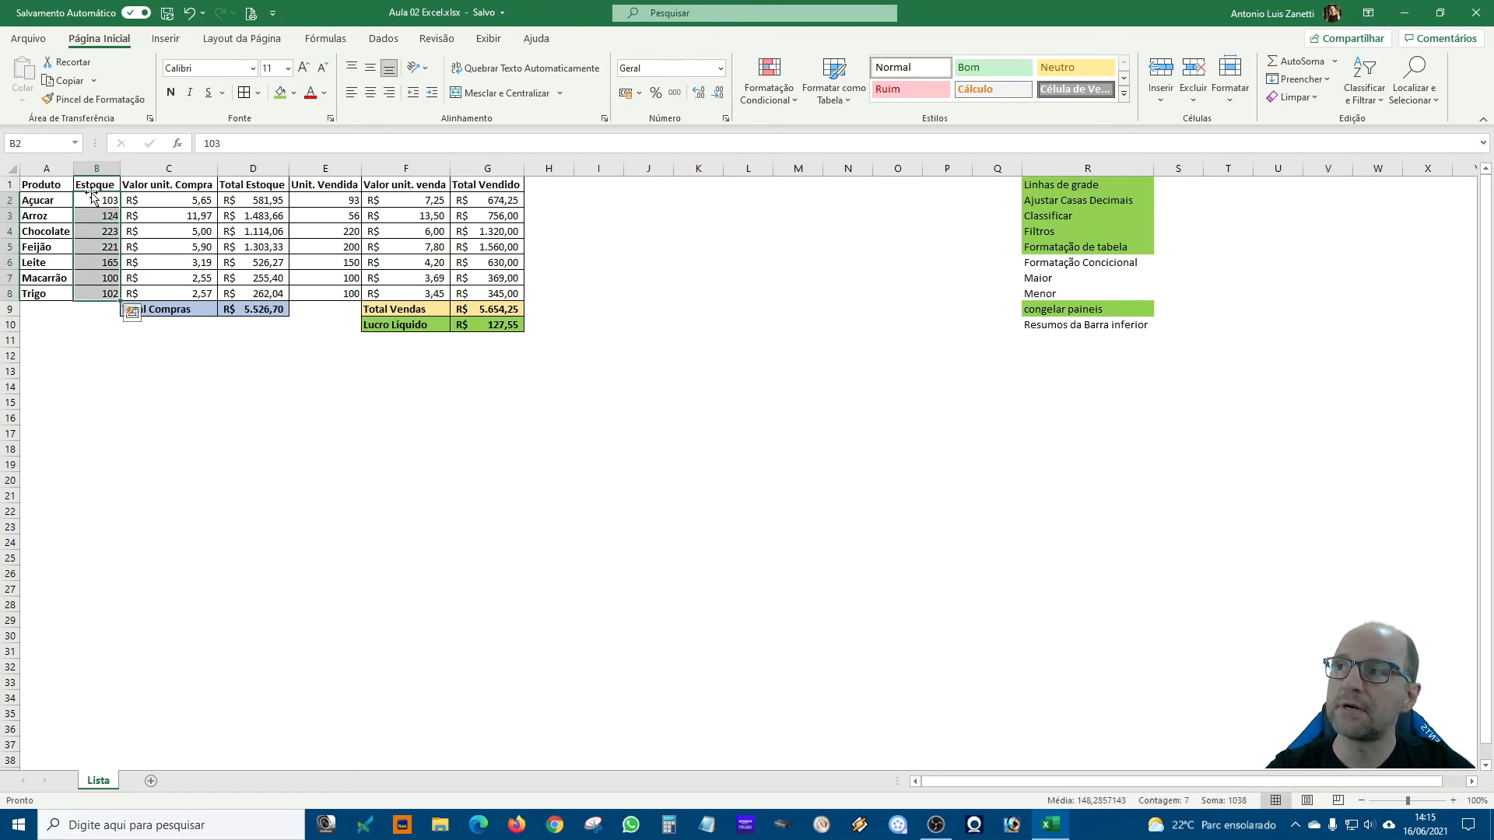
left_click_drag(90, 201, 82, 292)
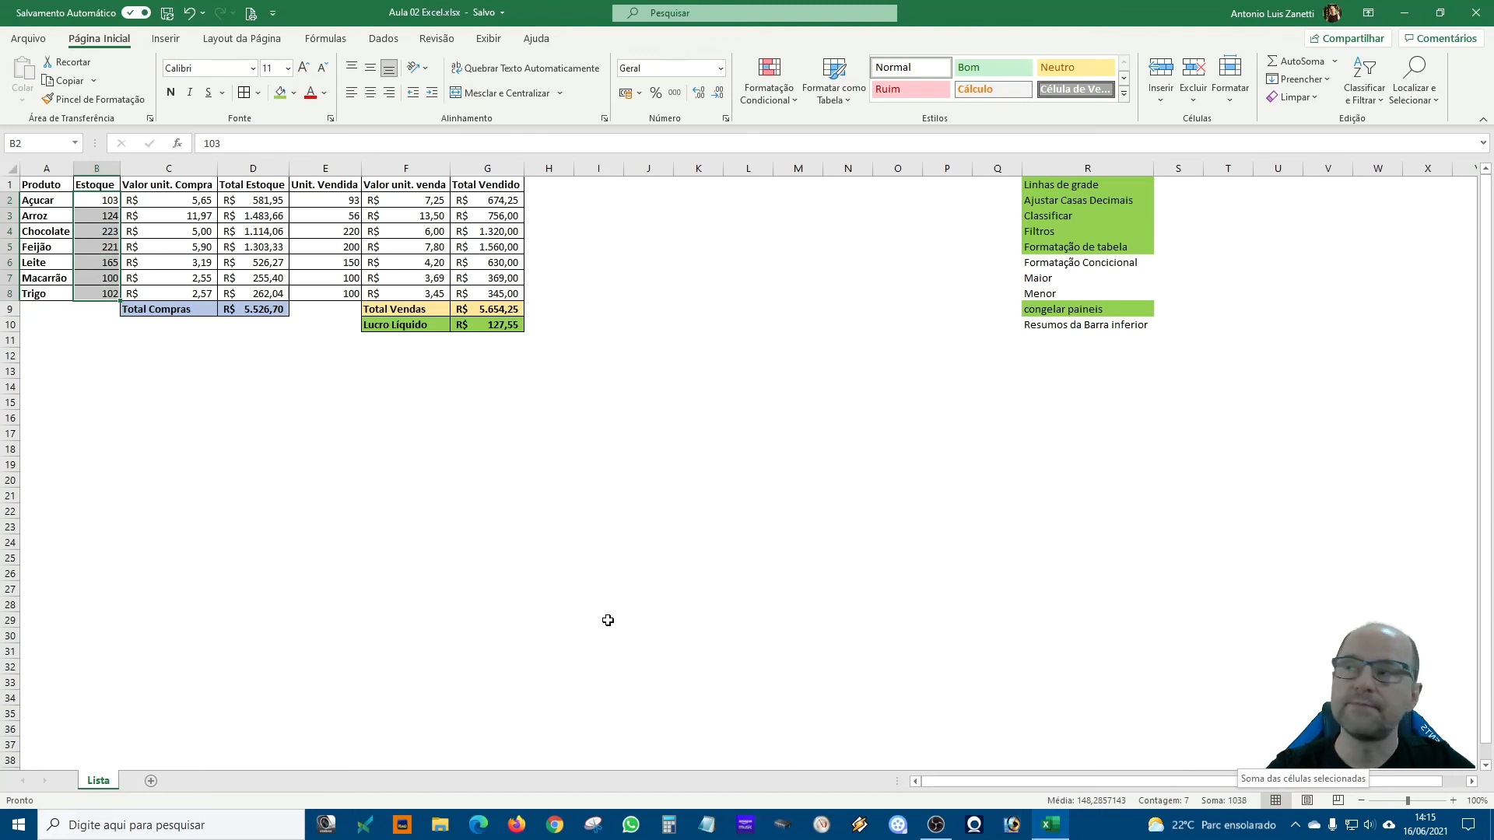
- Go through the Estoque cells from B2 to B8 one at a time to check the count
left_click(89, 201)
left_click(90, 217)
left_click(90, 232)
left_click(91, 247)
left_click(91, 262)
left_click(91, 276)
left_click(90, 294)
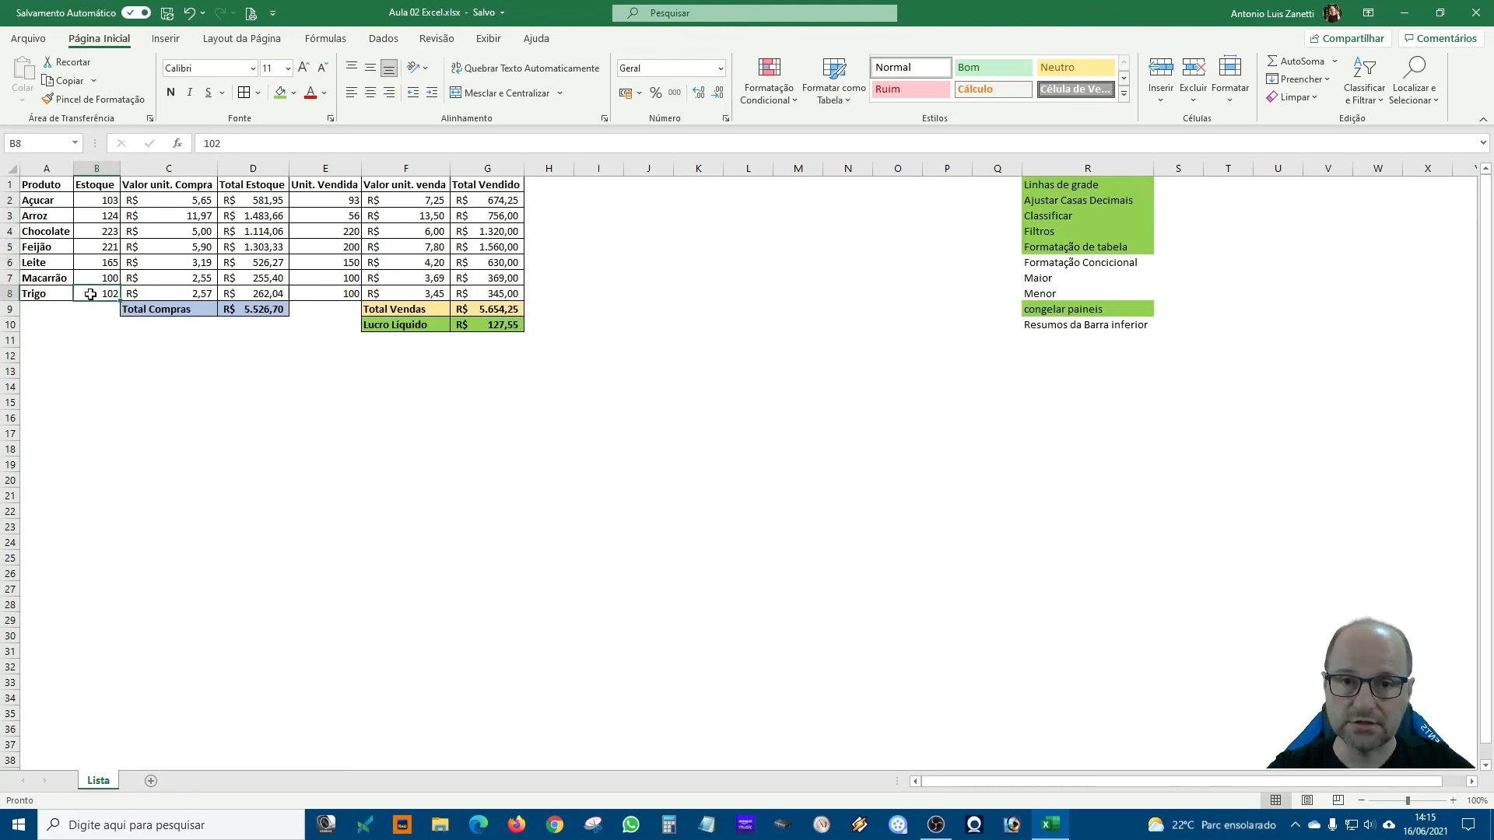
- Examine the summaries of C2:C8 and G2:G8, and compare the Total Vendido sum with the Total Vendas formula in G9
left_click_drag(187, 201, 182, 291)
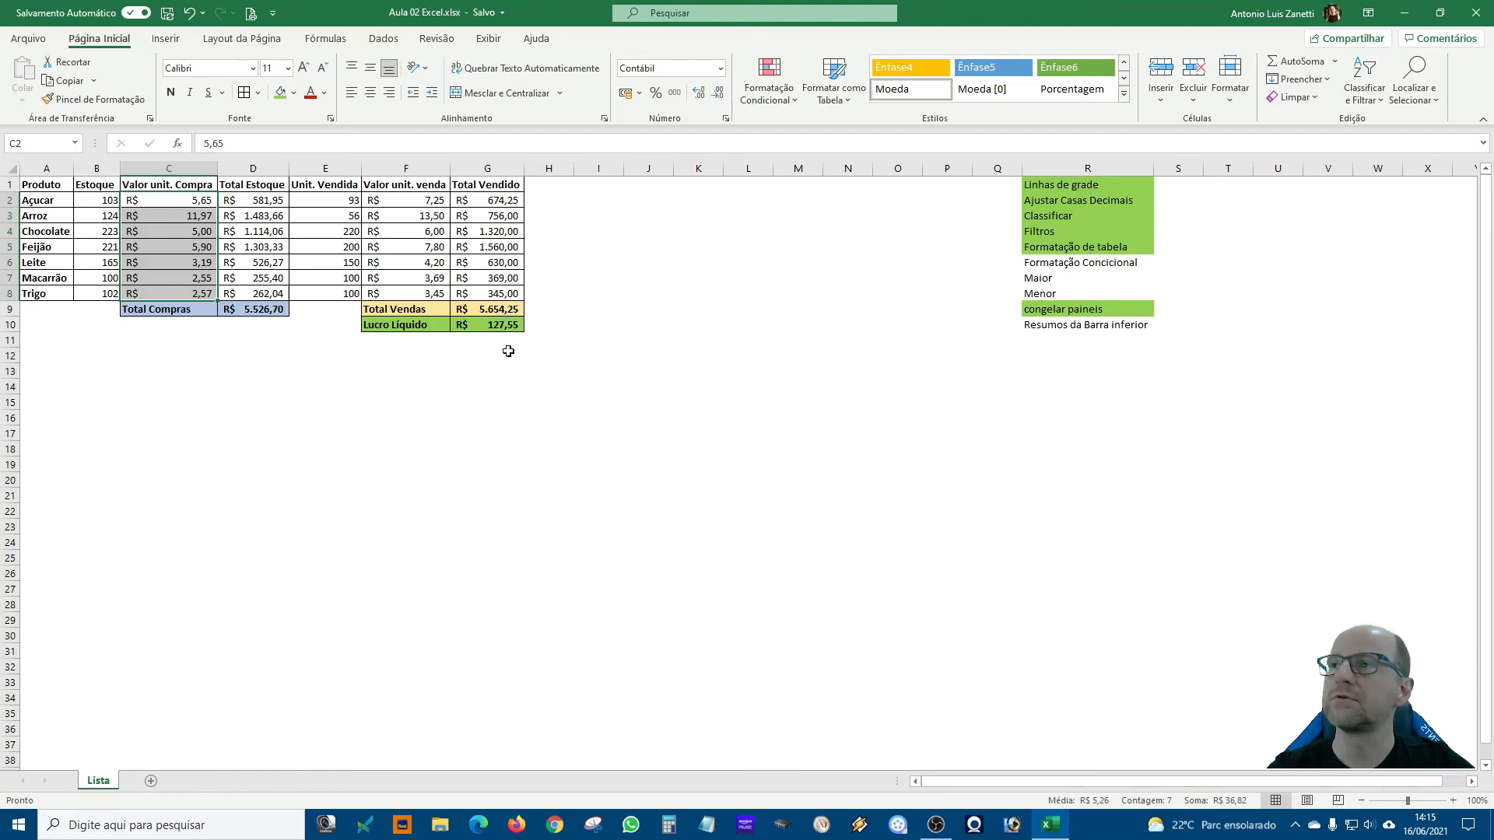
left_click(394, 460)
left_click(502, 202)
left_click_drag(493, 213, 492, 293)
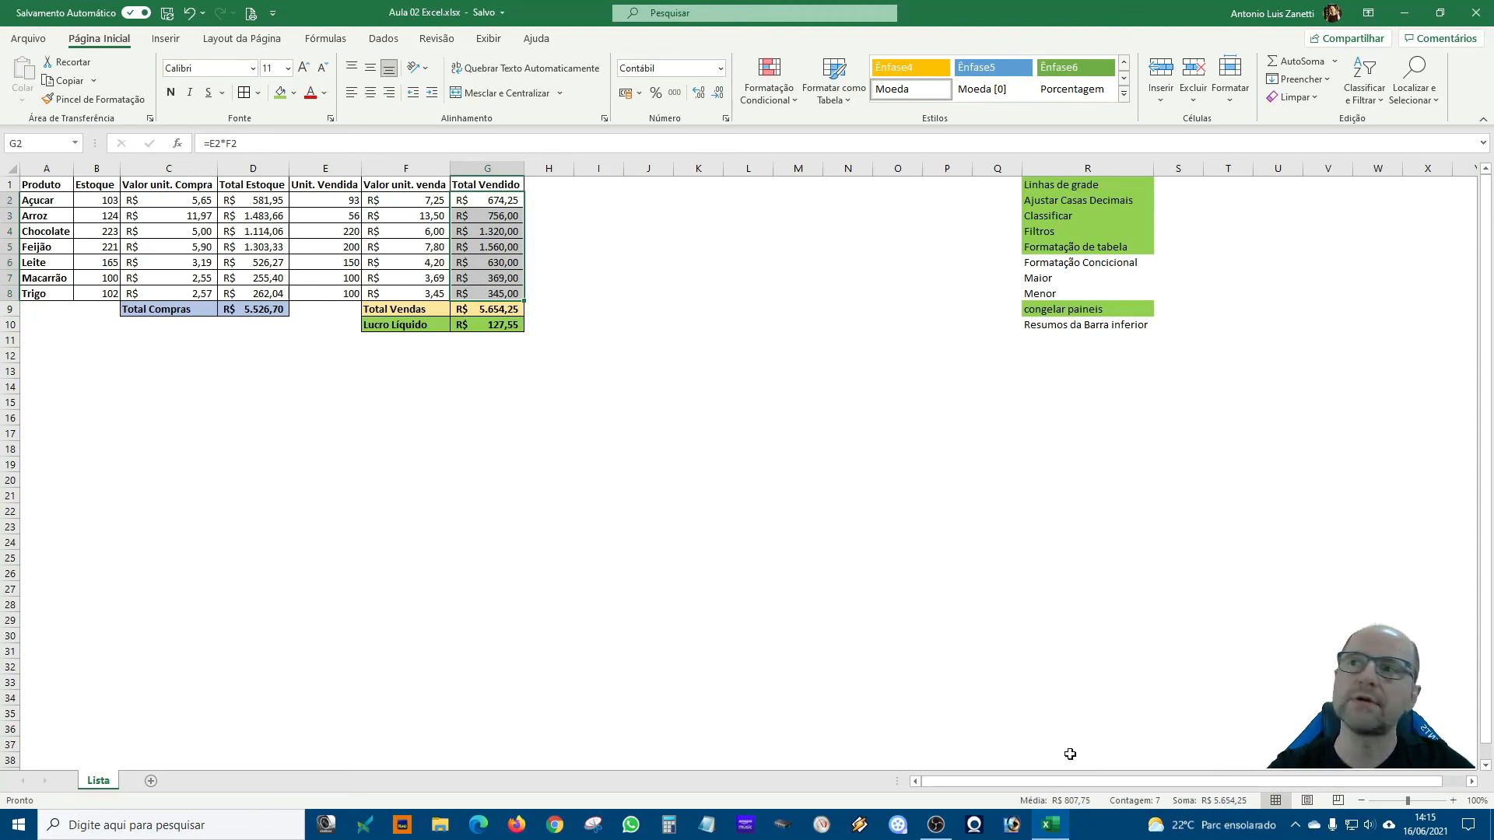
left_click(488, 309)
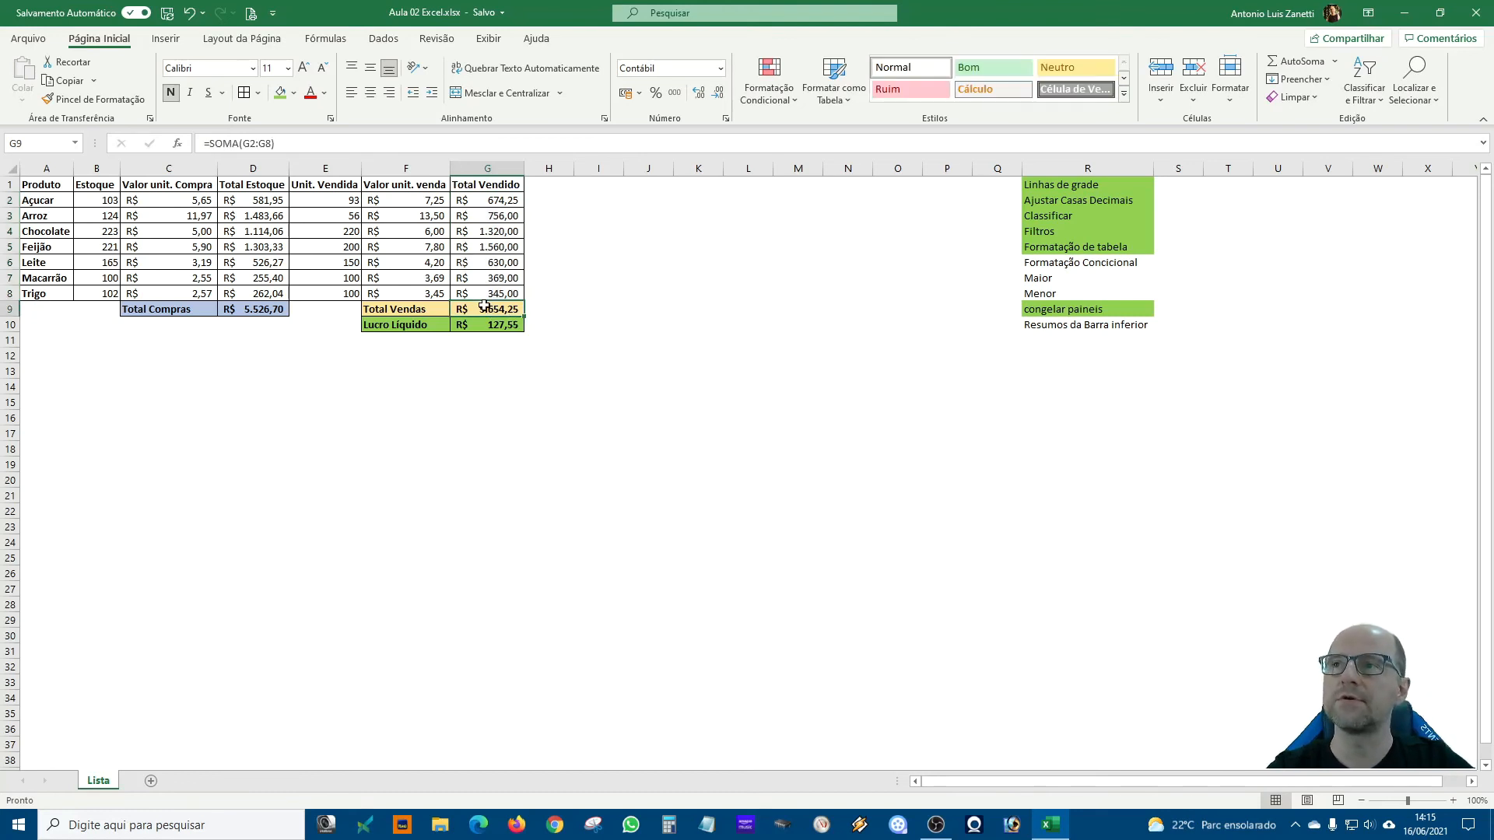
left_click(533, 553)
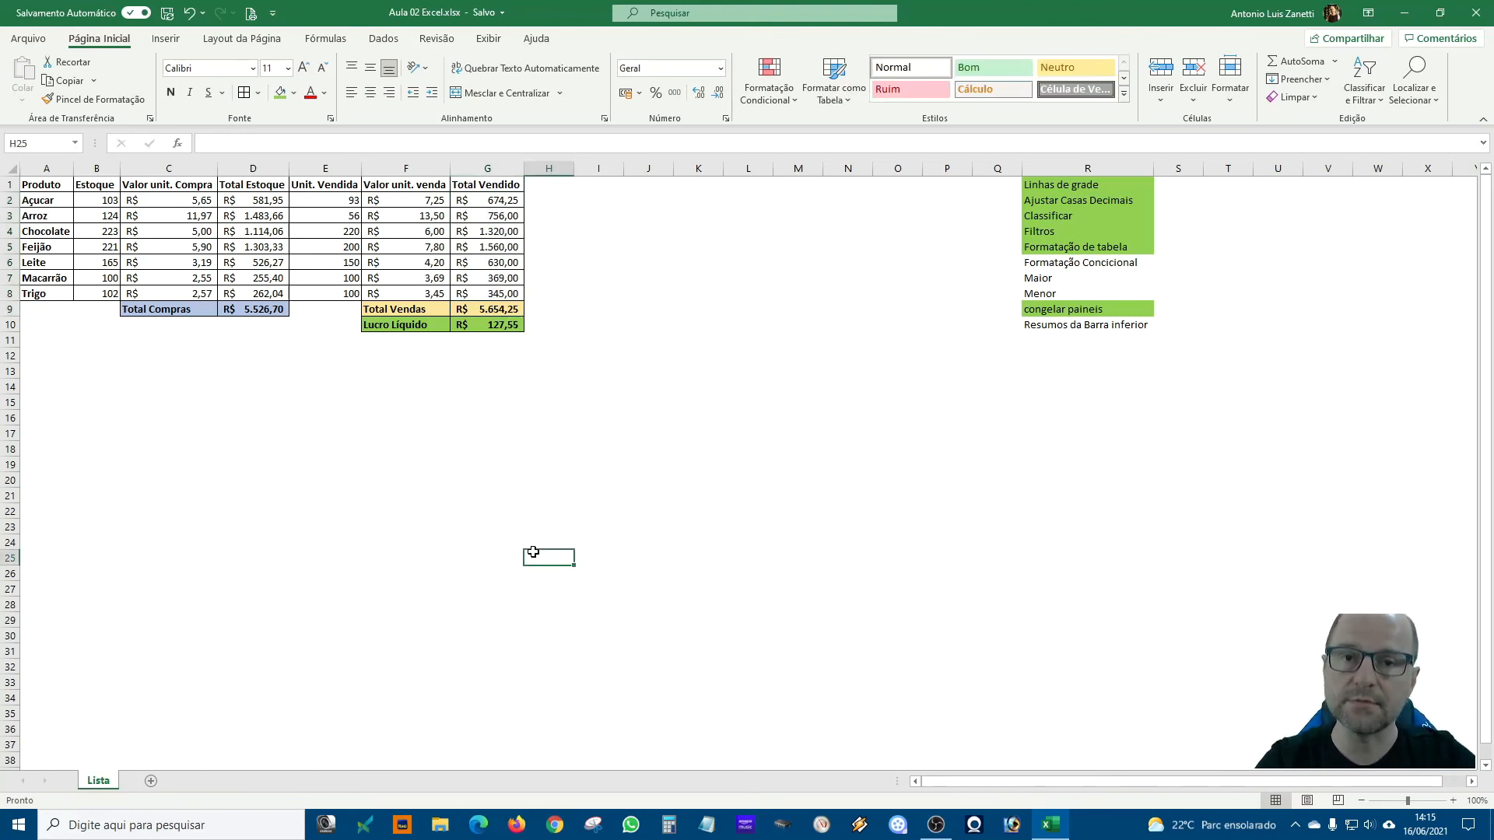
- Mark the topic Resumos da Barra inferior in R10 as covered with the light green fill
left_click(1058, 324)
left_click(281, 93)
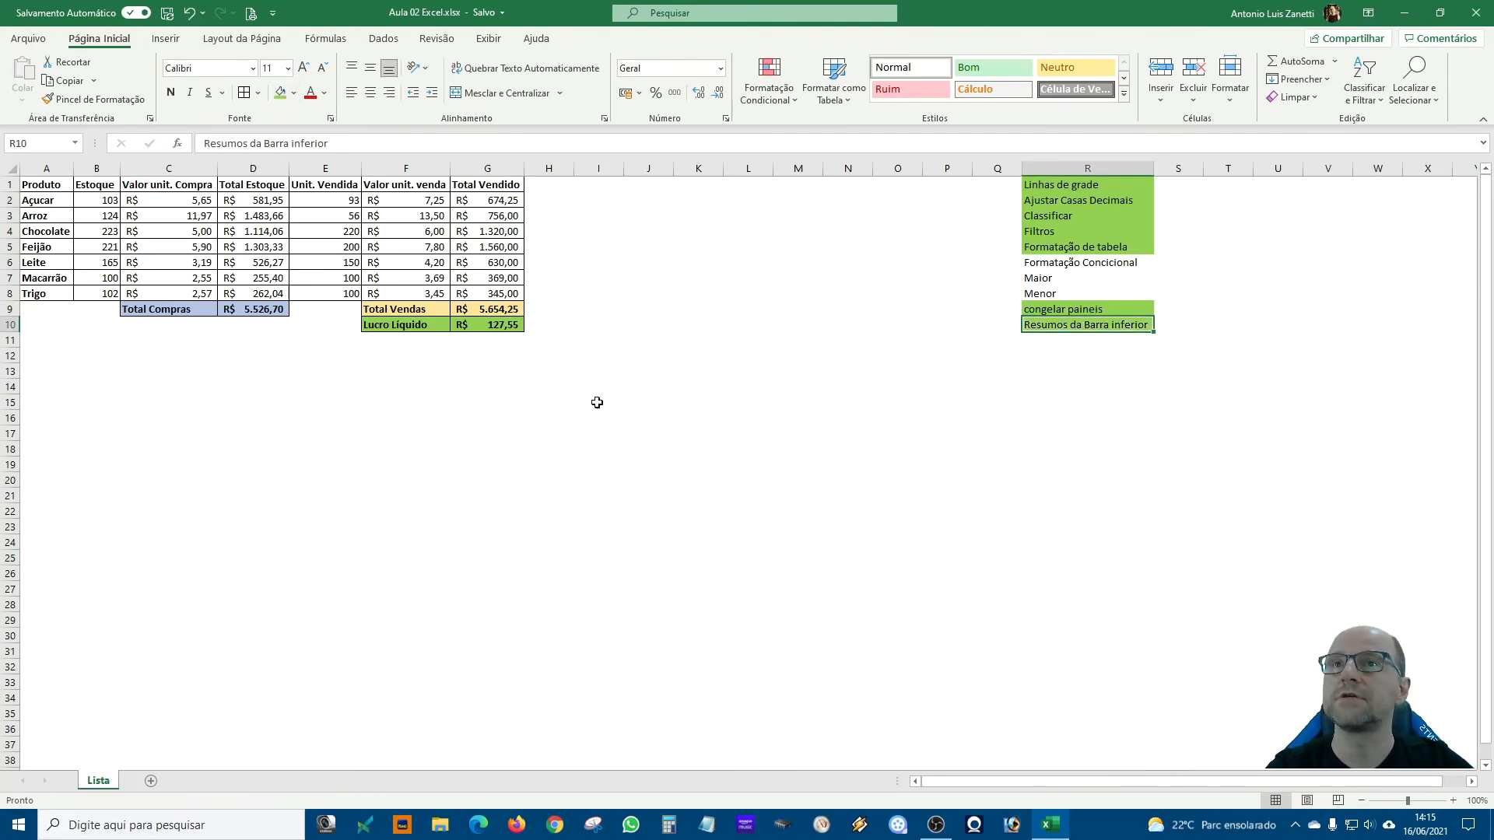
left_click(995, 601)
left_click(587, 506)
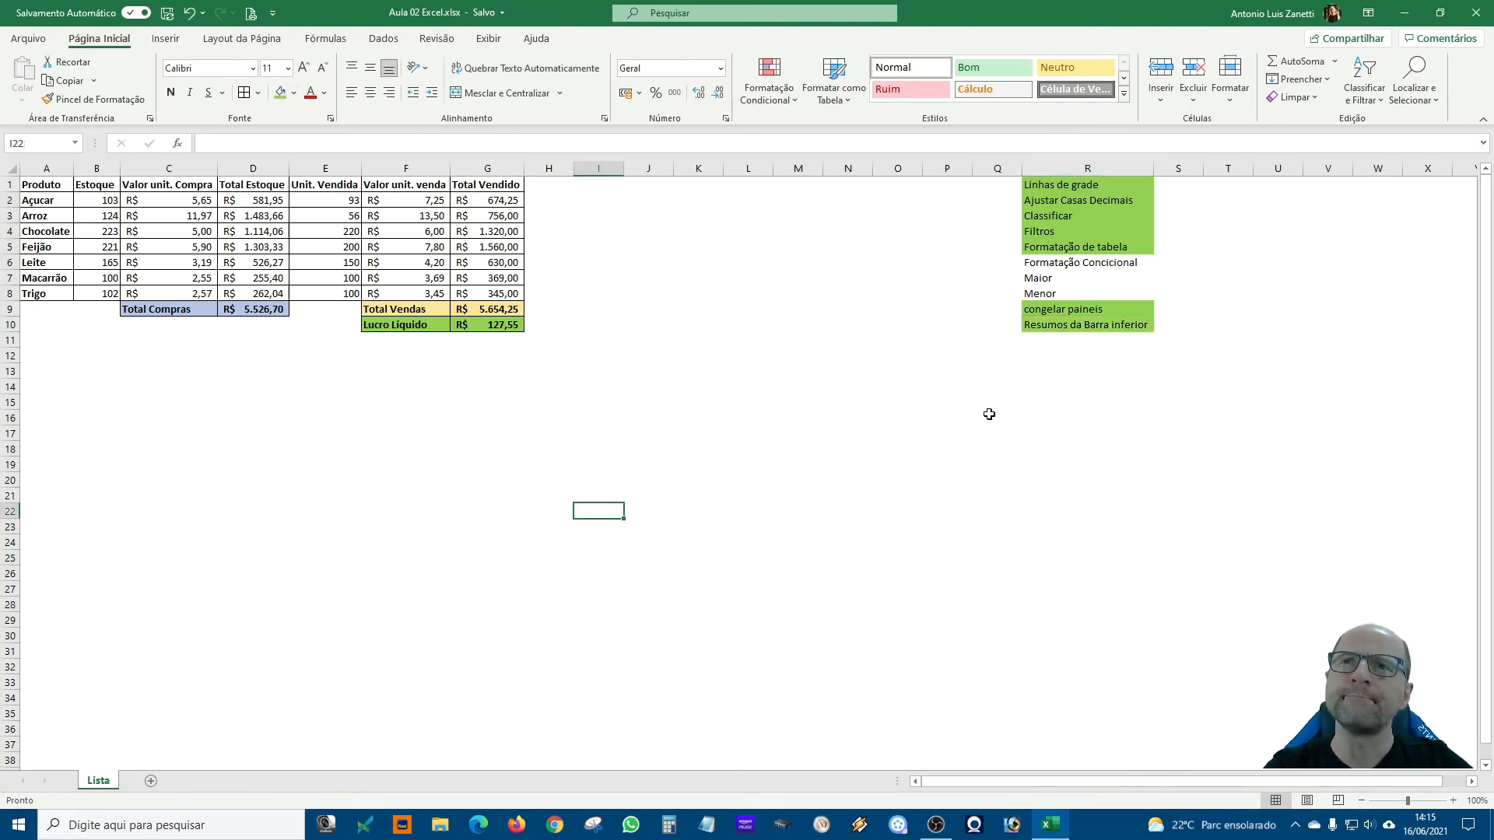
- Preview the conditional formatting data bars and the green-yellow-red color scale on the Total Vendido values in G2:G8
left_click(1075, 266)
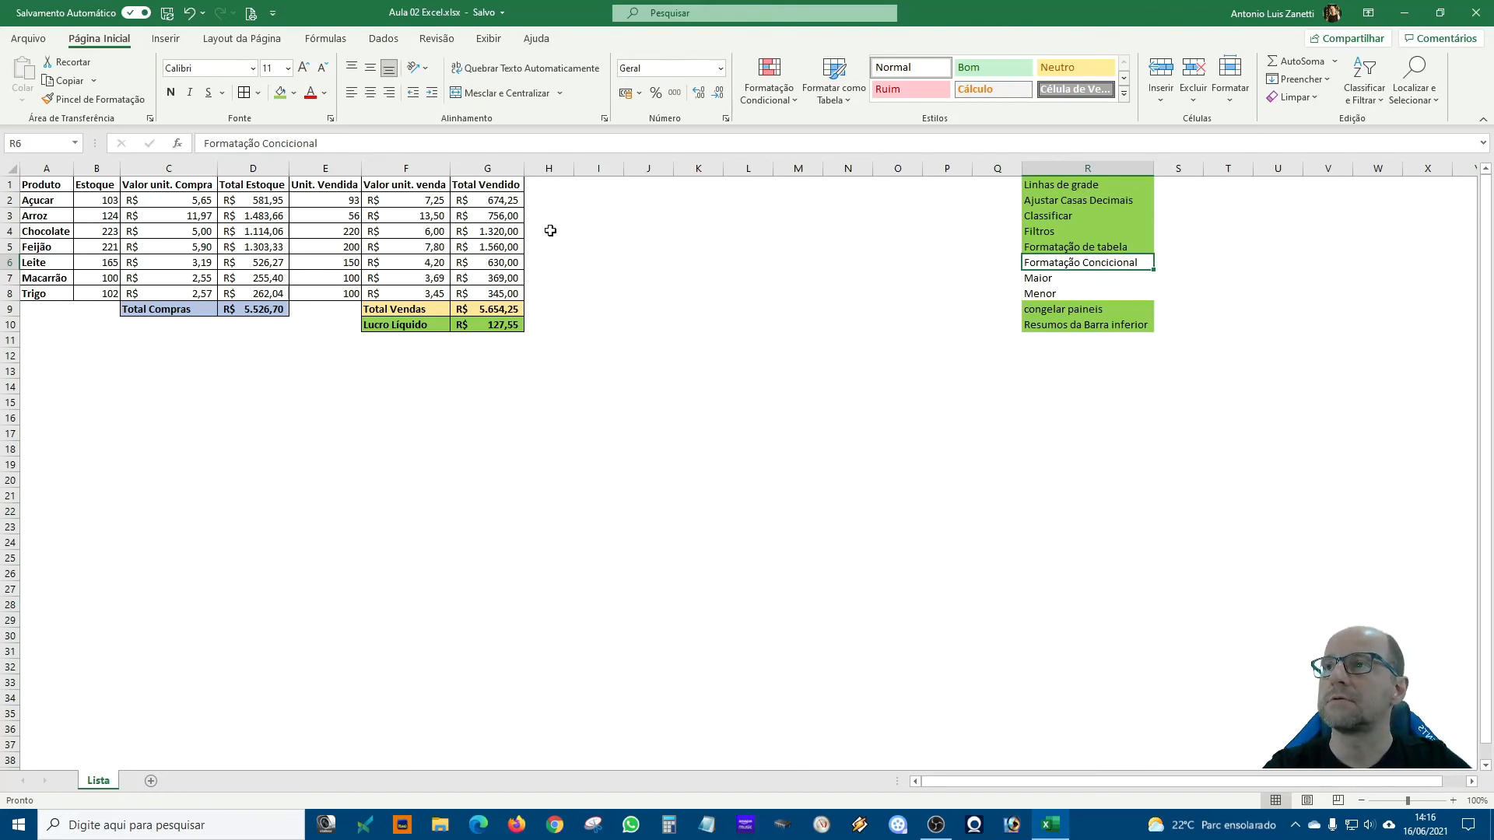
left_click_drag(491, 206, 495, 291)
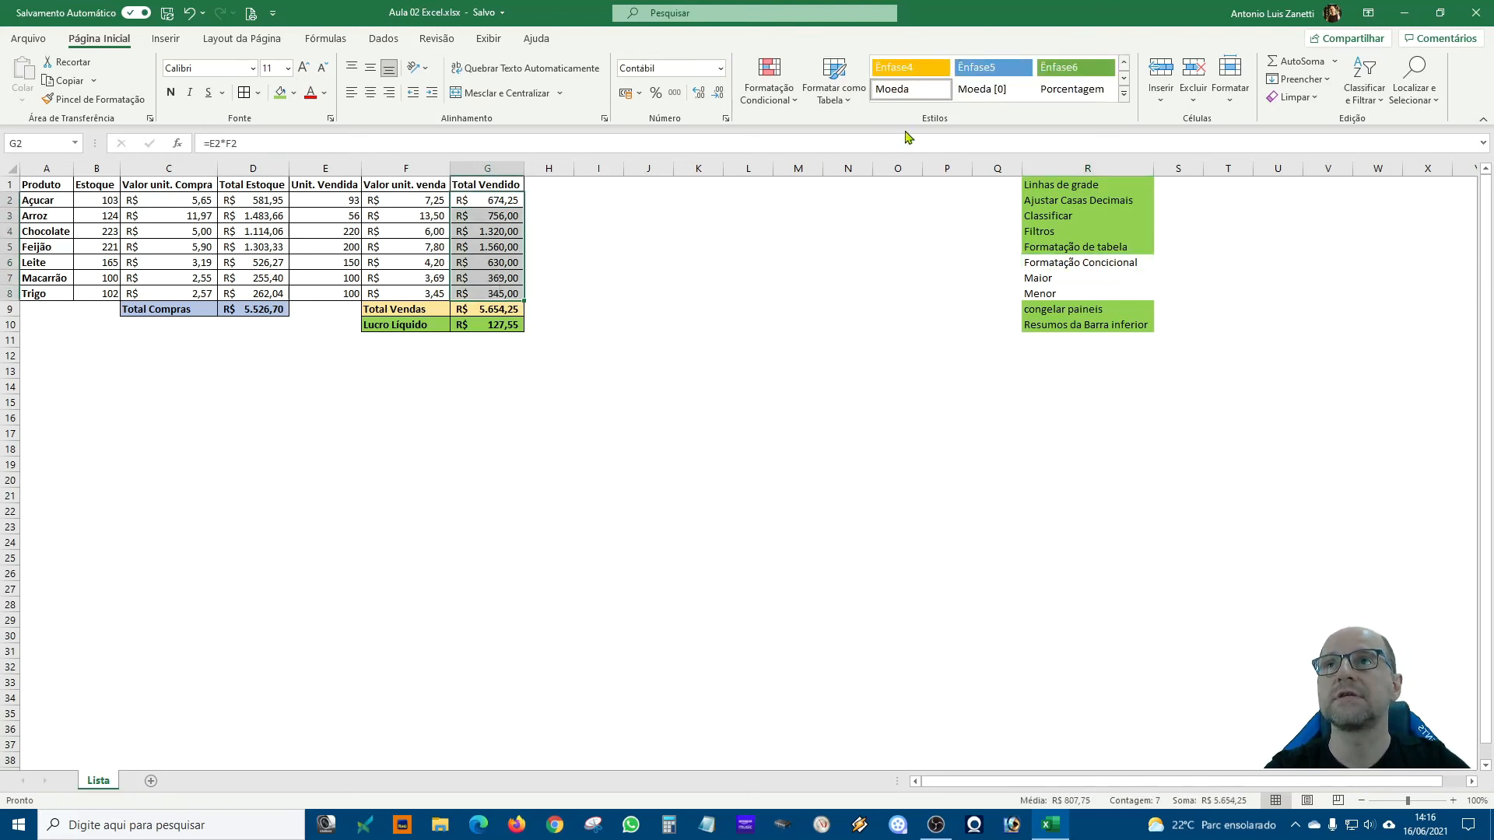
left_click(796, 101)
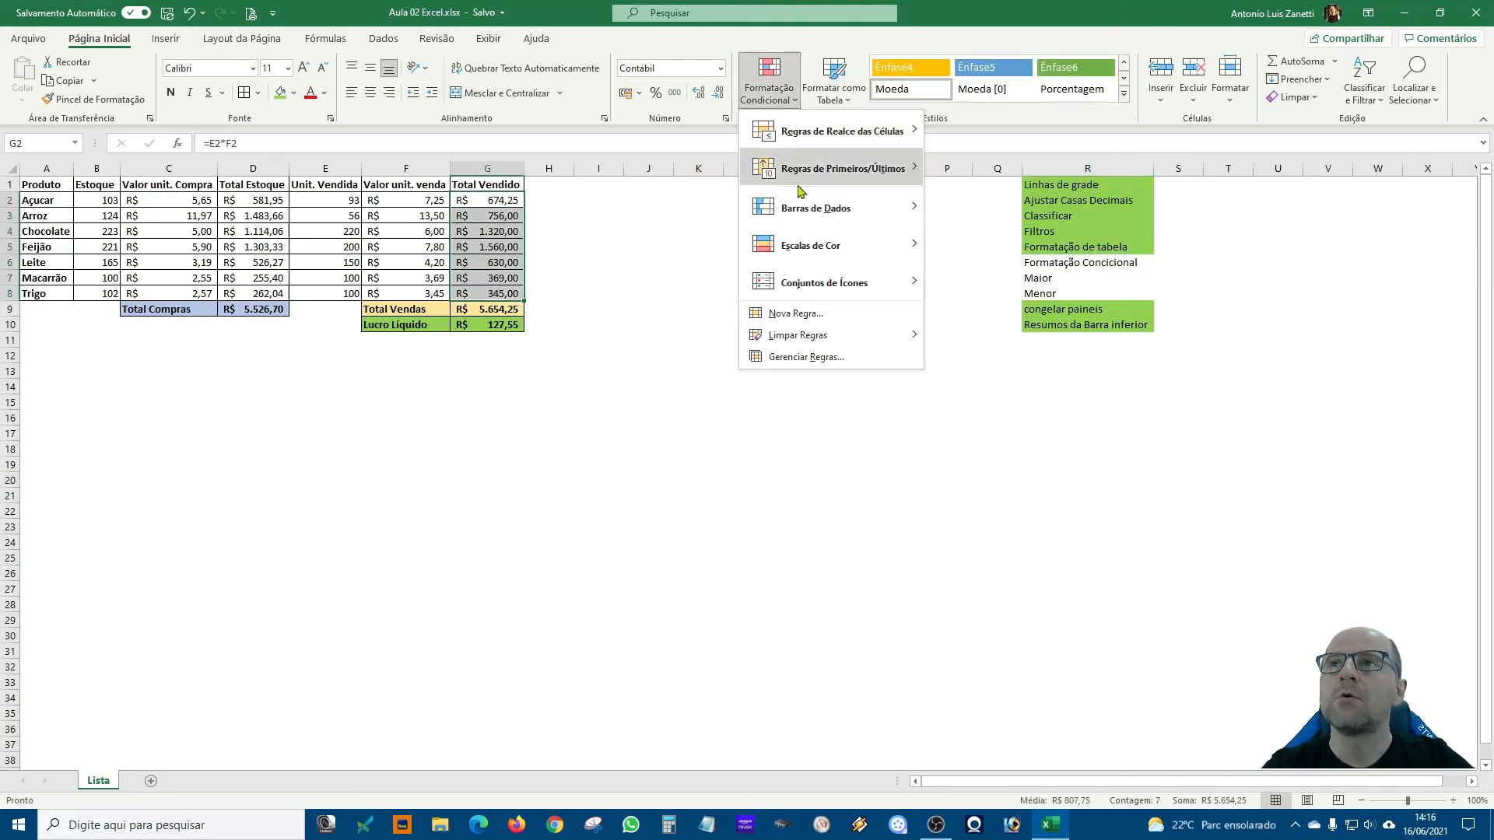
mouse_move(793, 190)
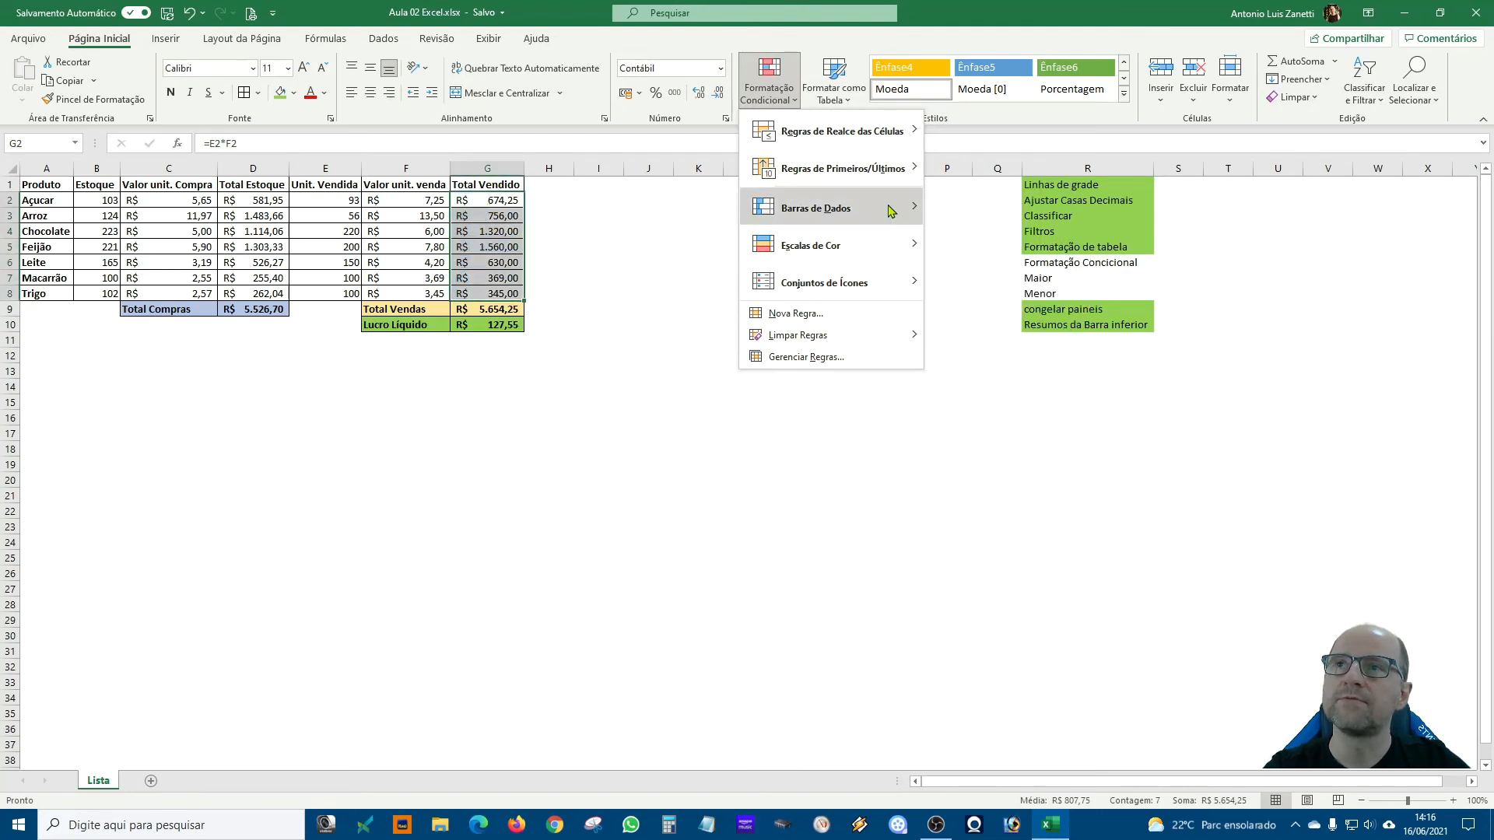
mouse_move(853, 213)
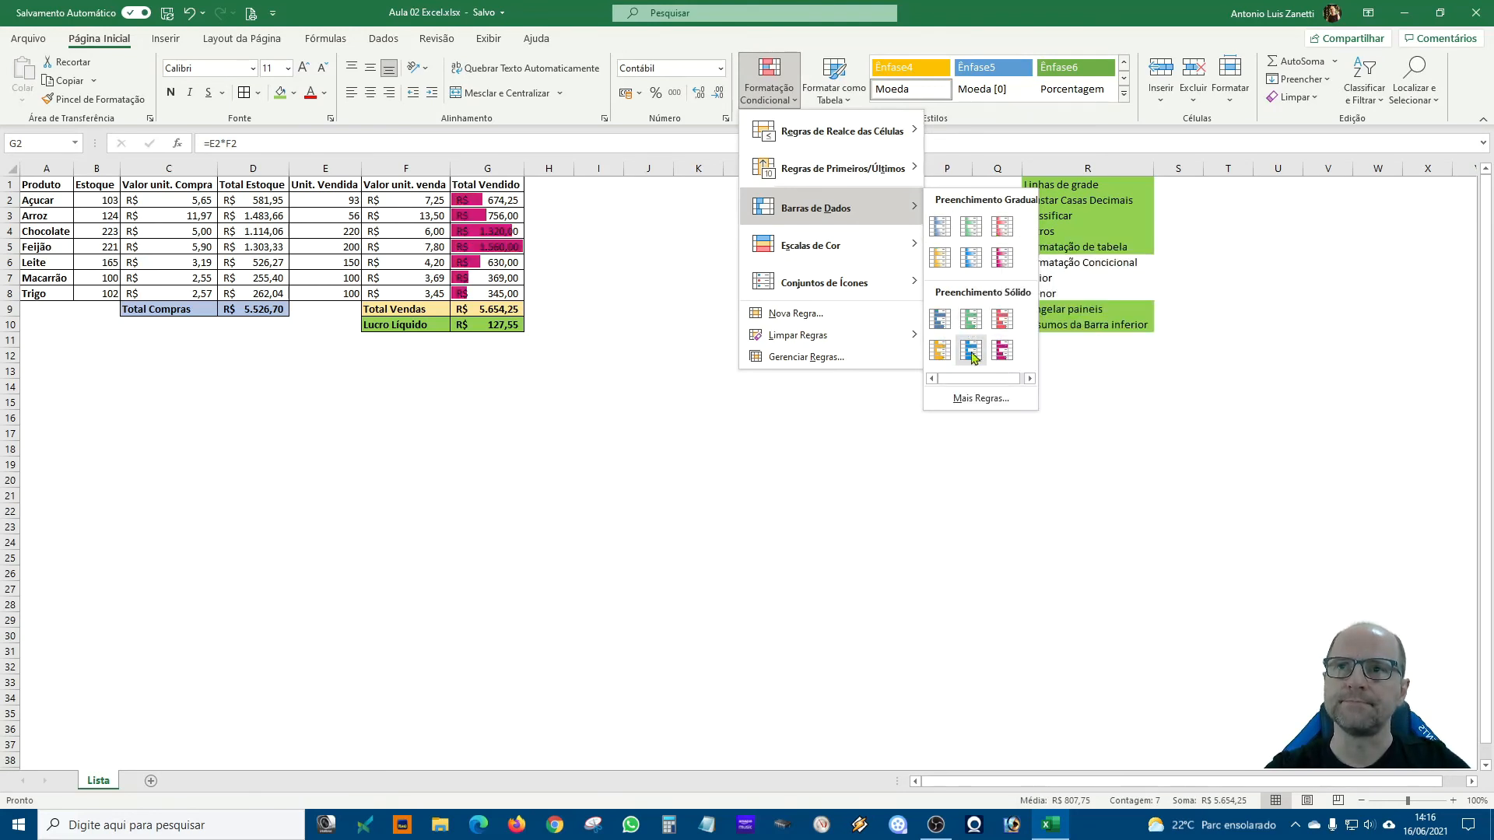
mouse_move(849, 254)
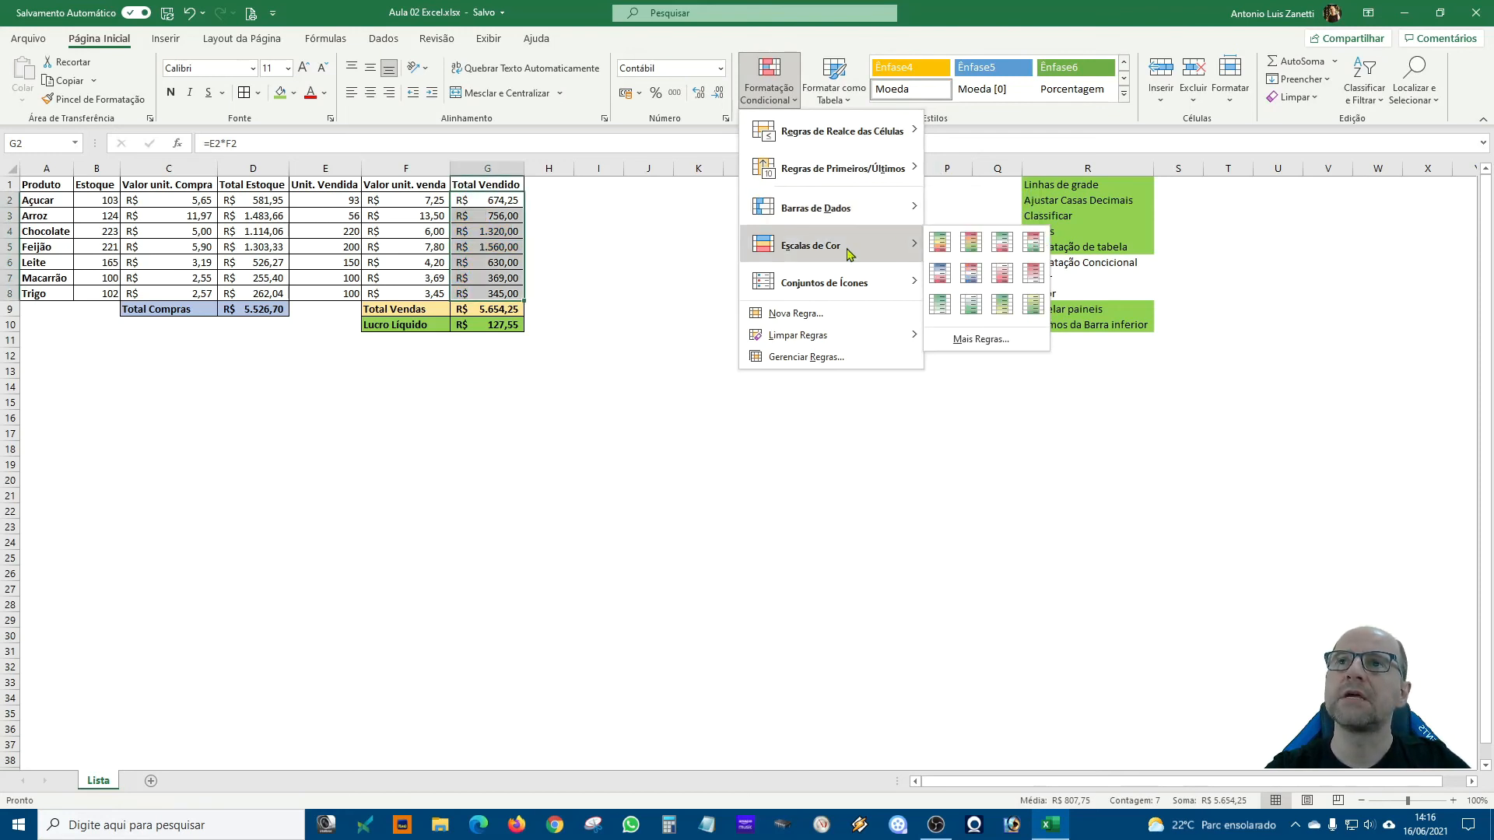
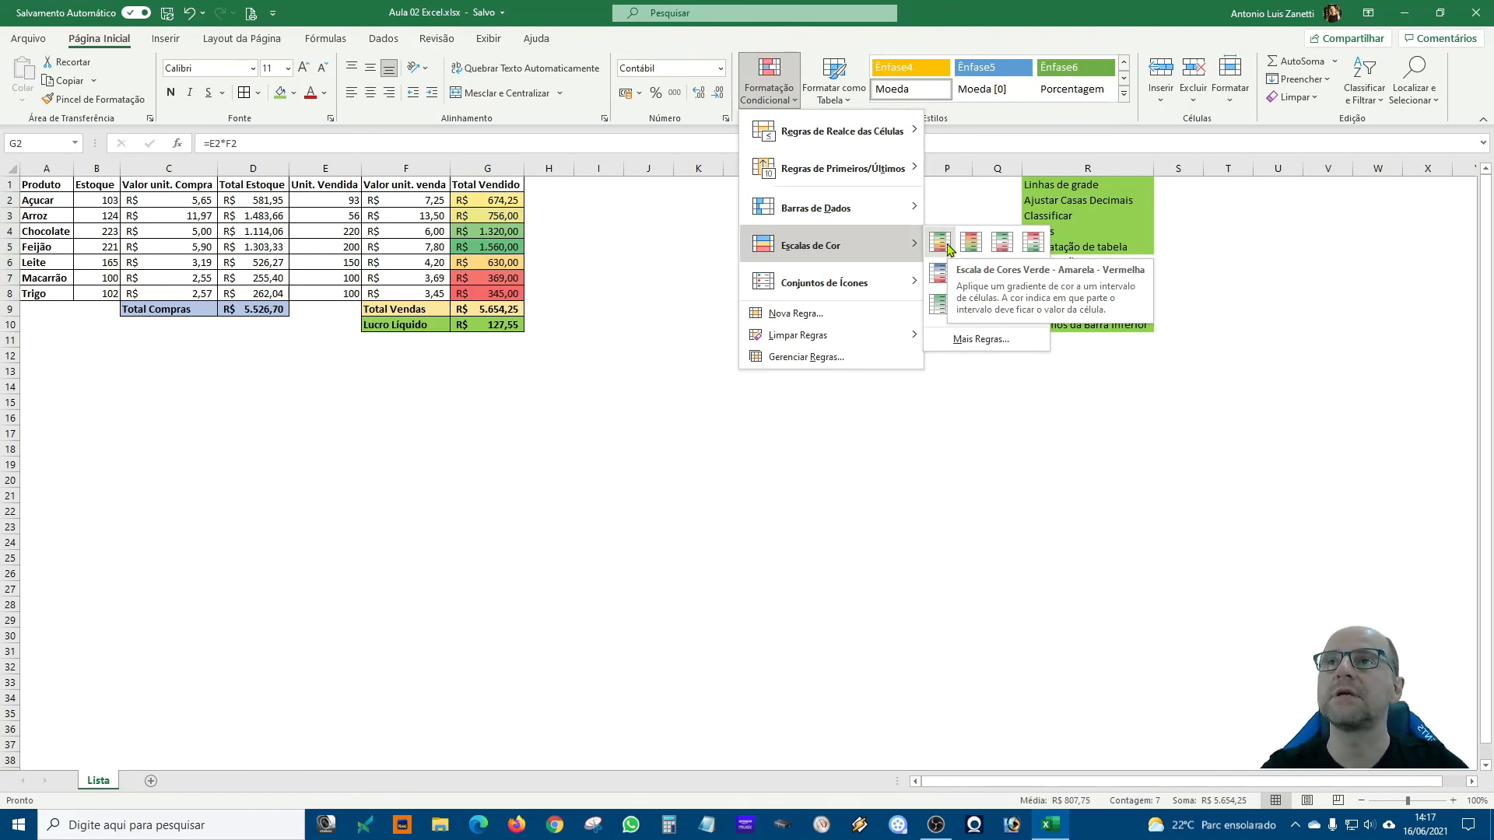
left_click(634, 400)
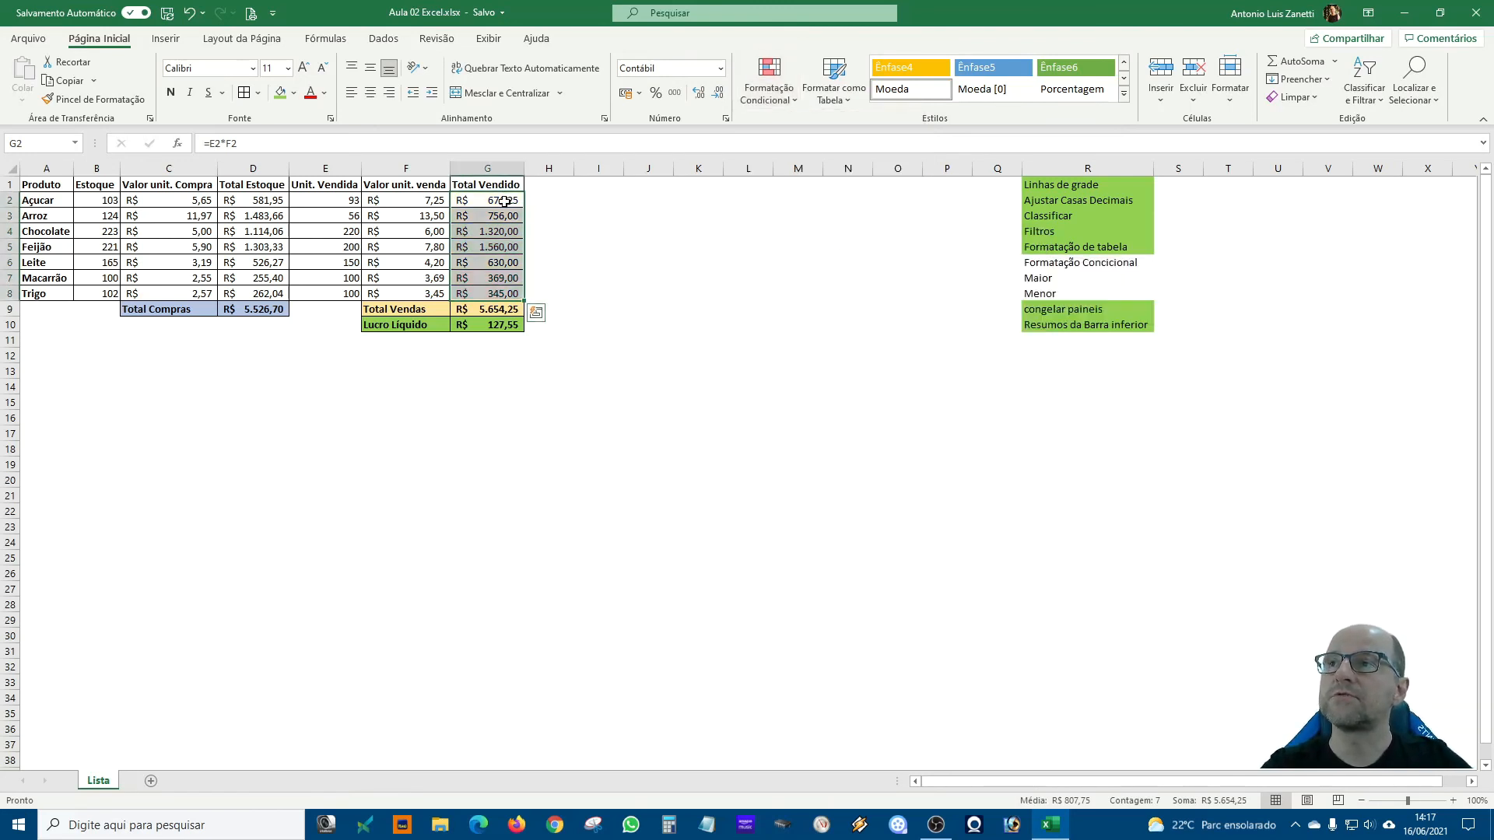
- Define a new conditional formatting rule for G2:G8 that formats only cells with a value greater than 1000
left_click(788, 103)
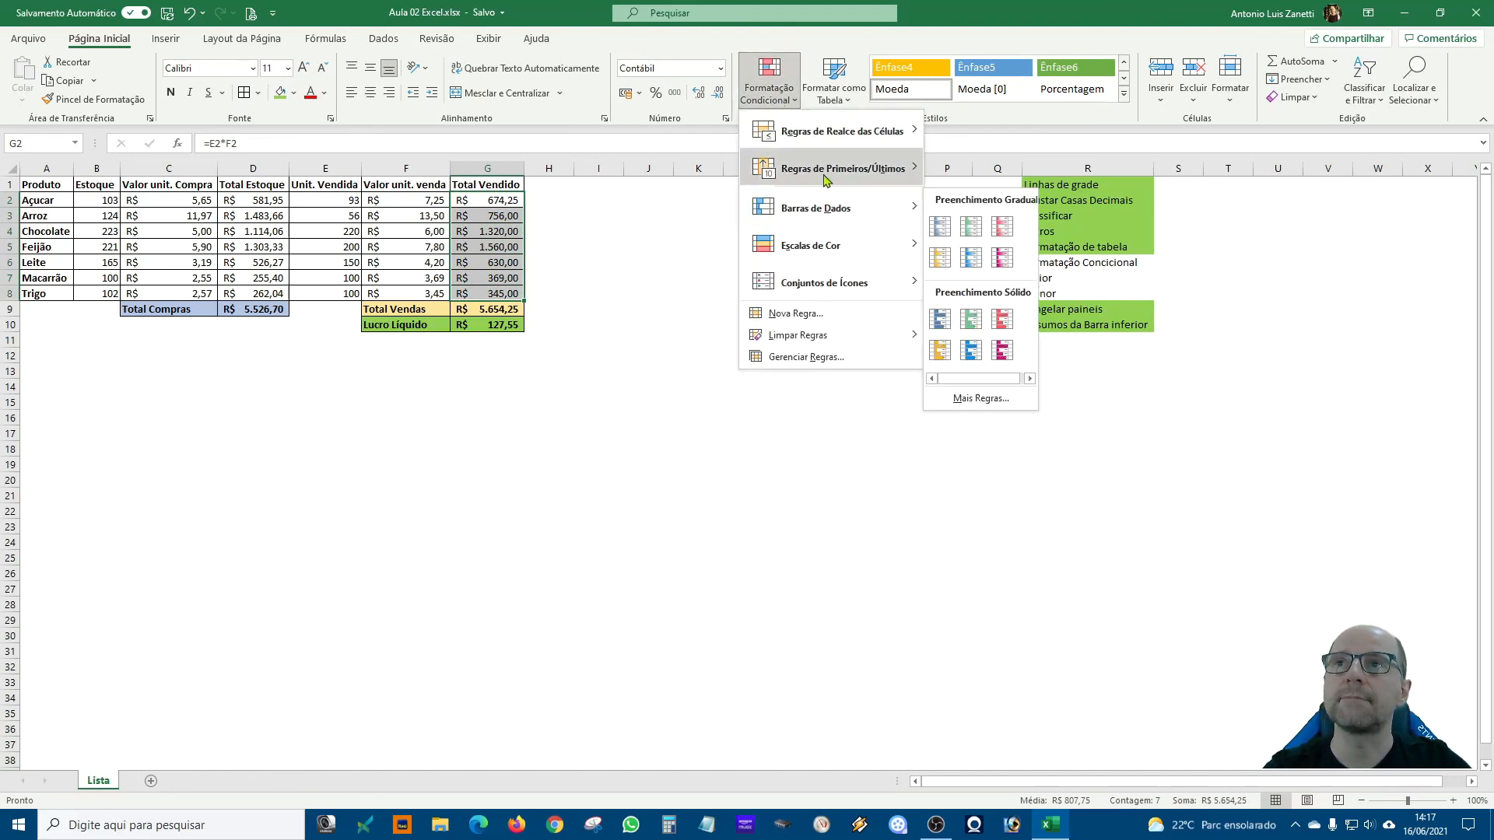
mouse_move(826, 180)
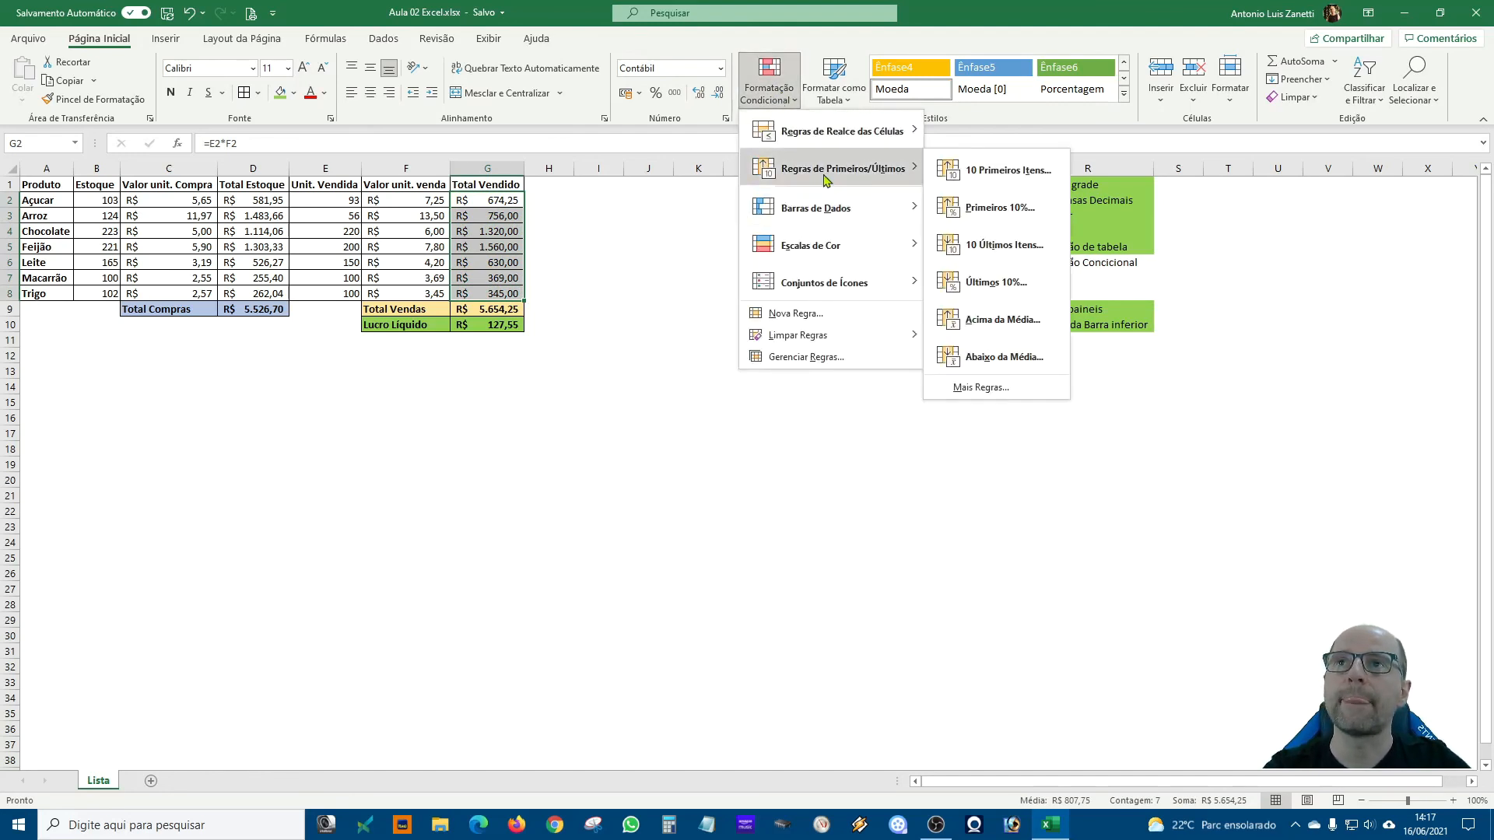
left_click(802, 315)
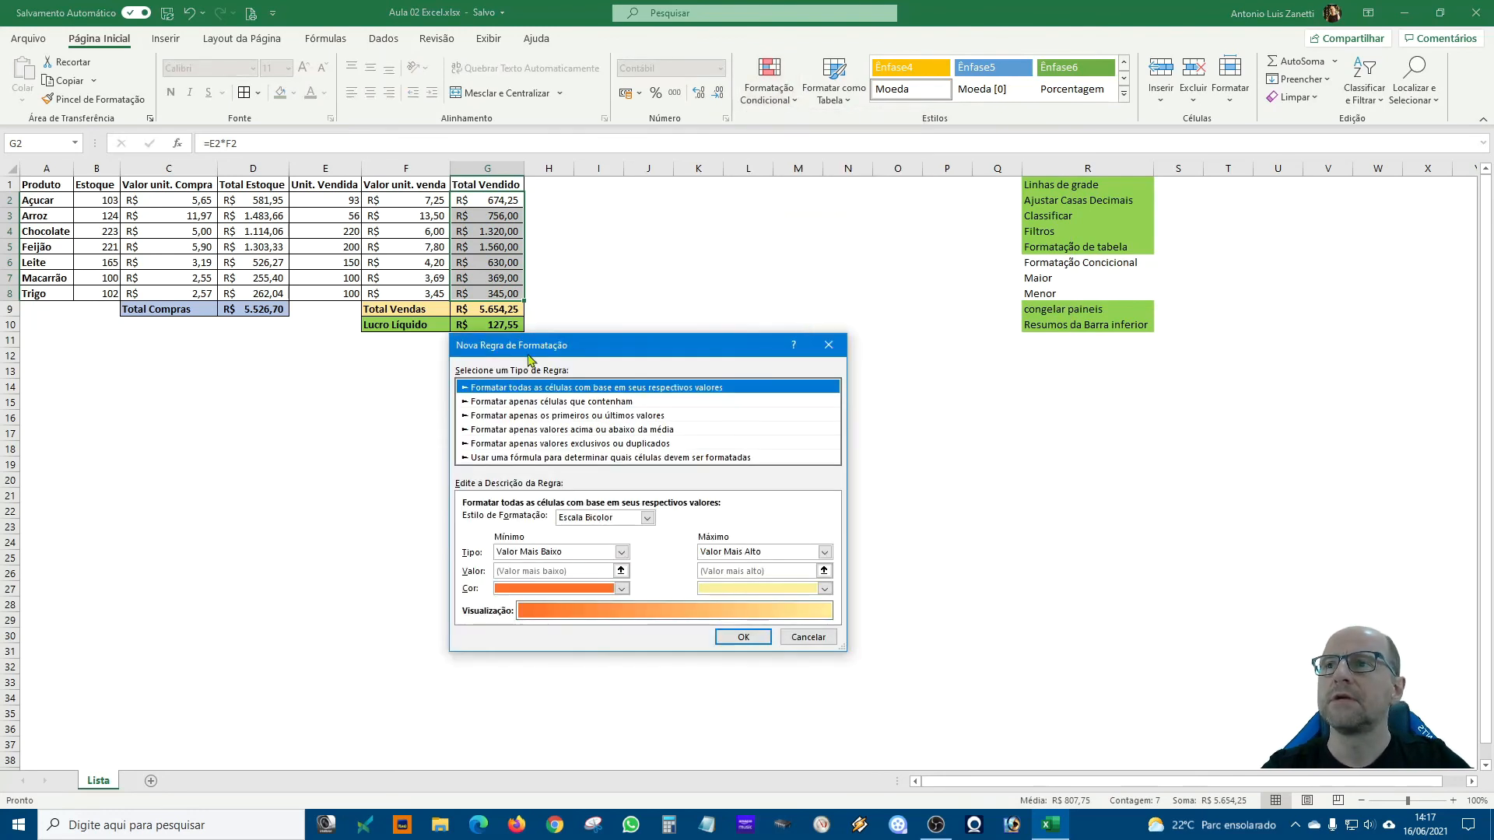
left_click_drag(634, 347, 832, 200)
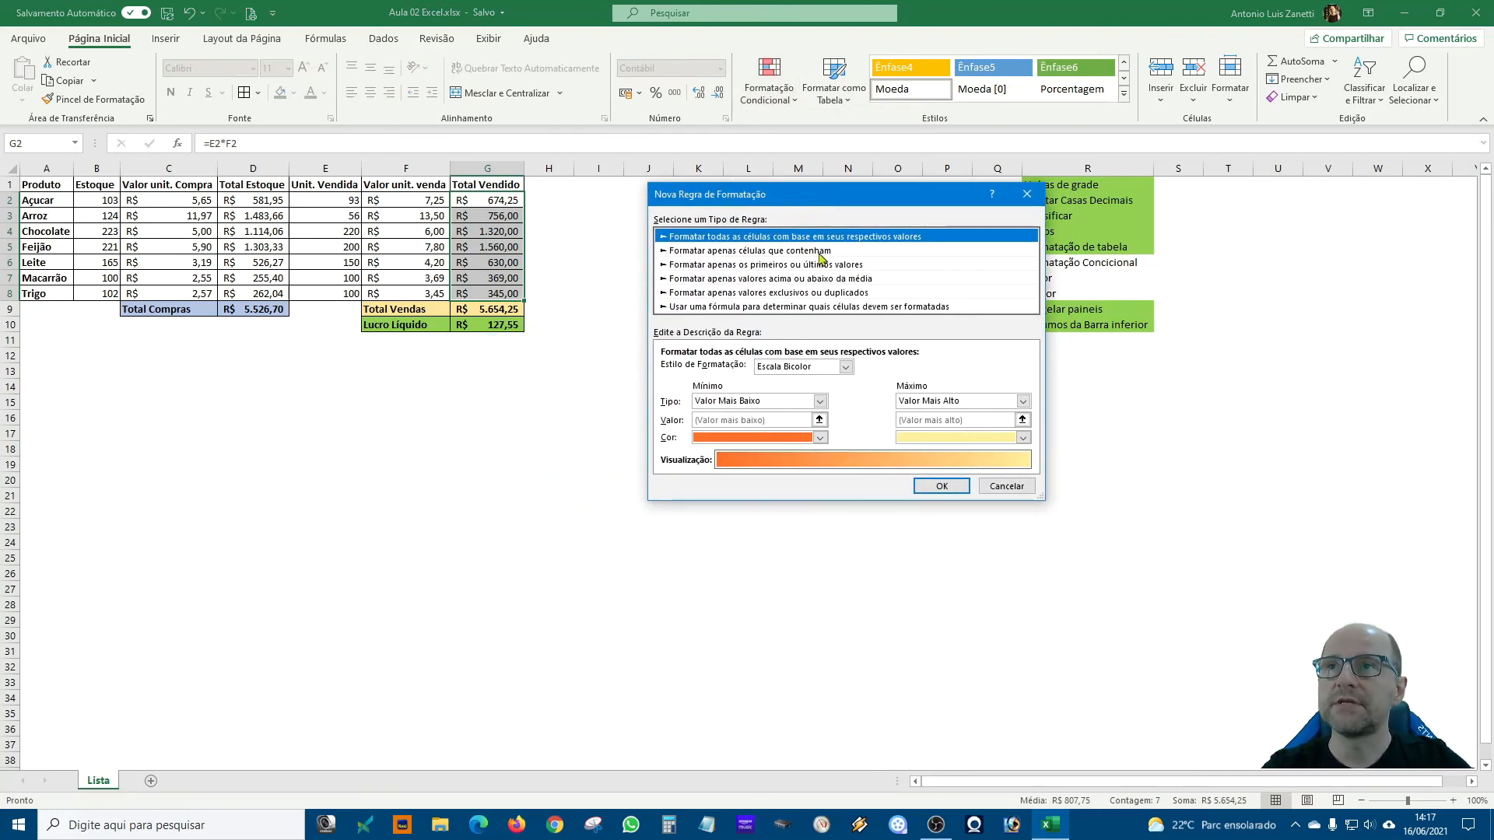
left_click(752, 251)
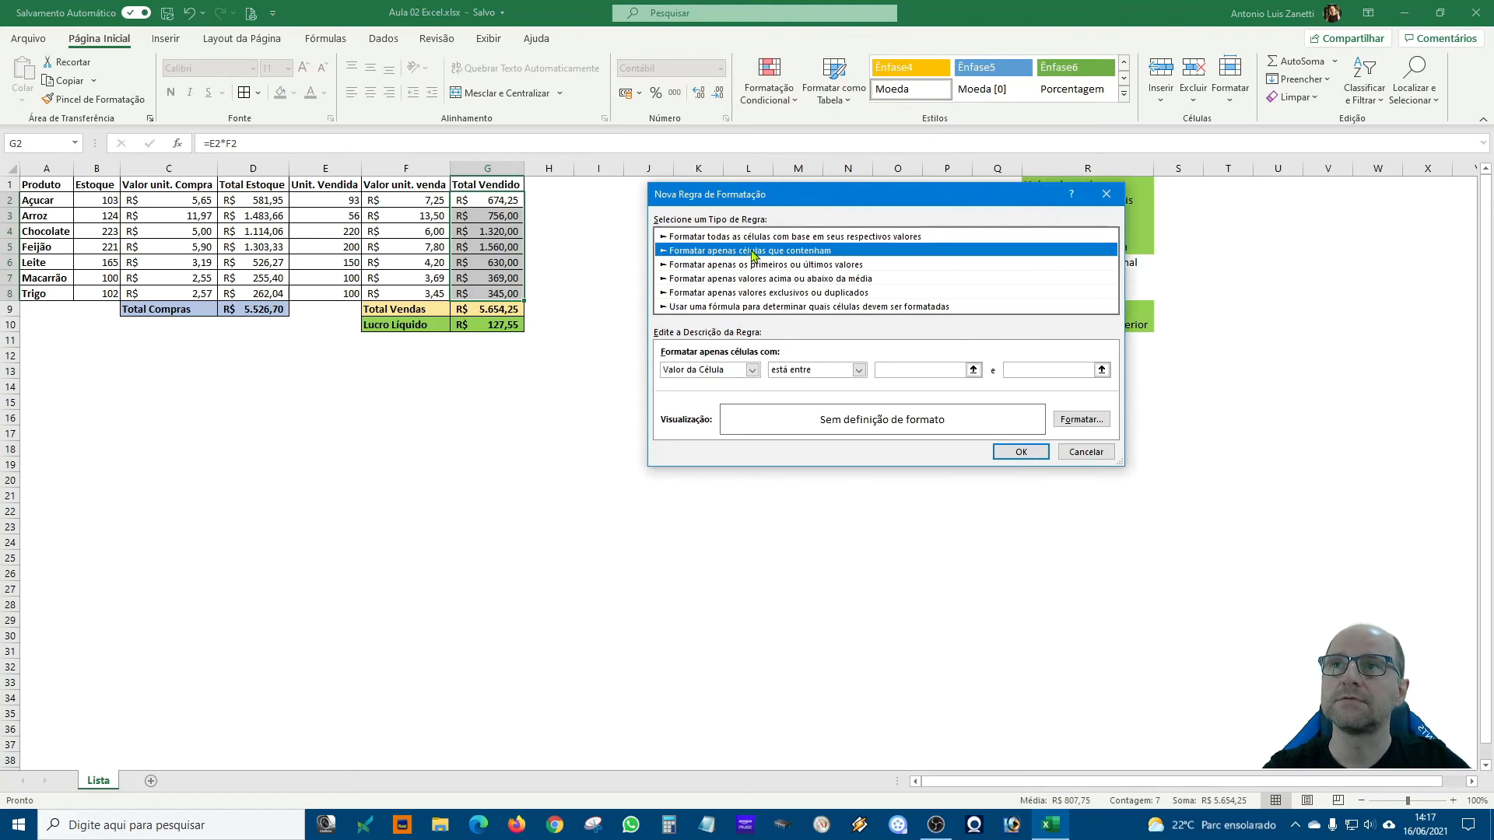
left_click(834, 370)
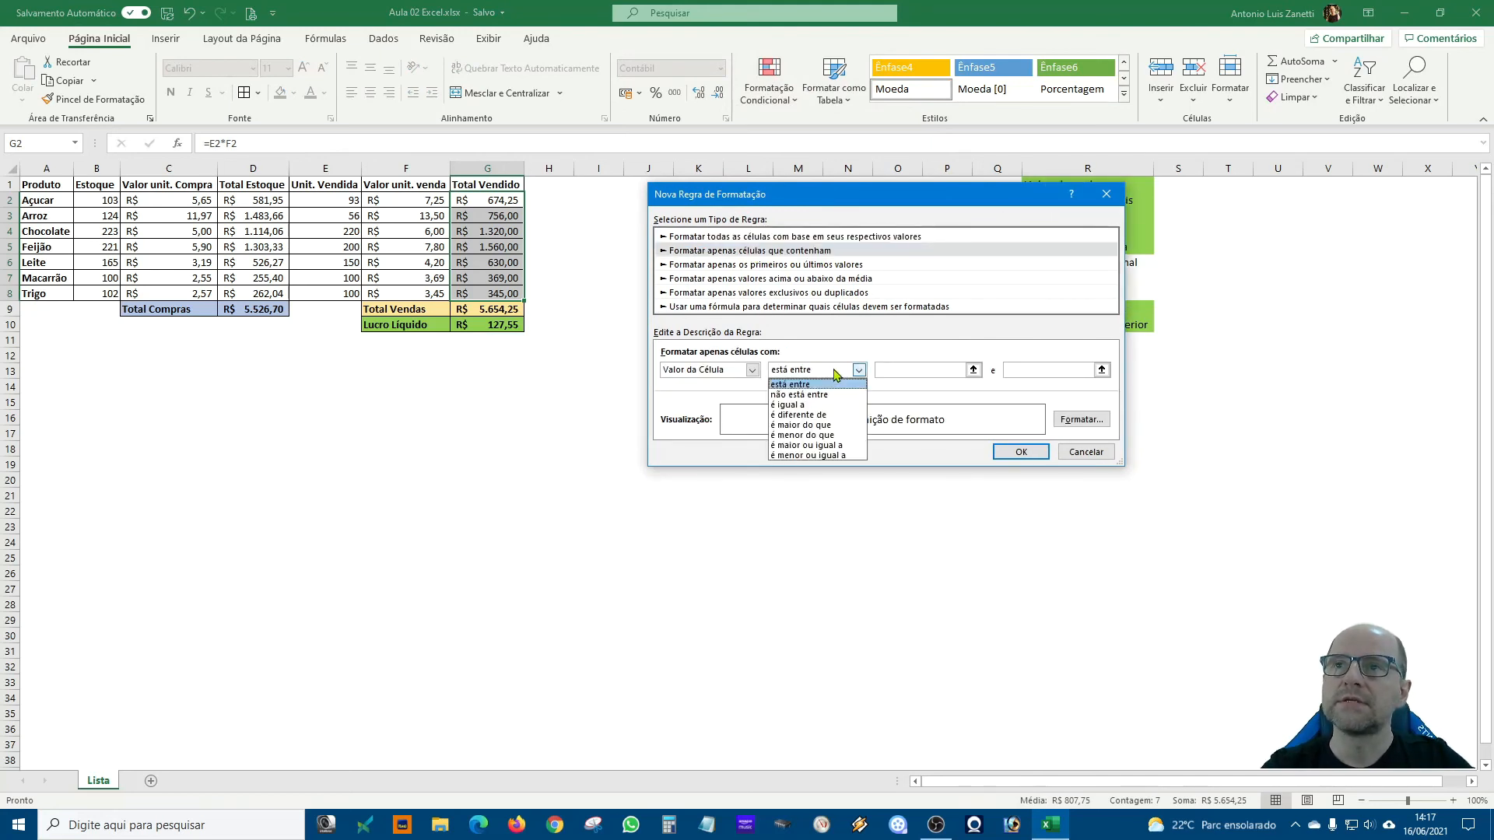
left_click(804, 425)
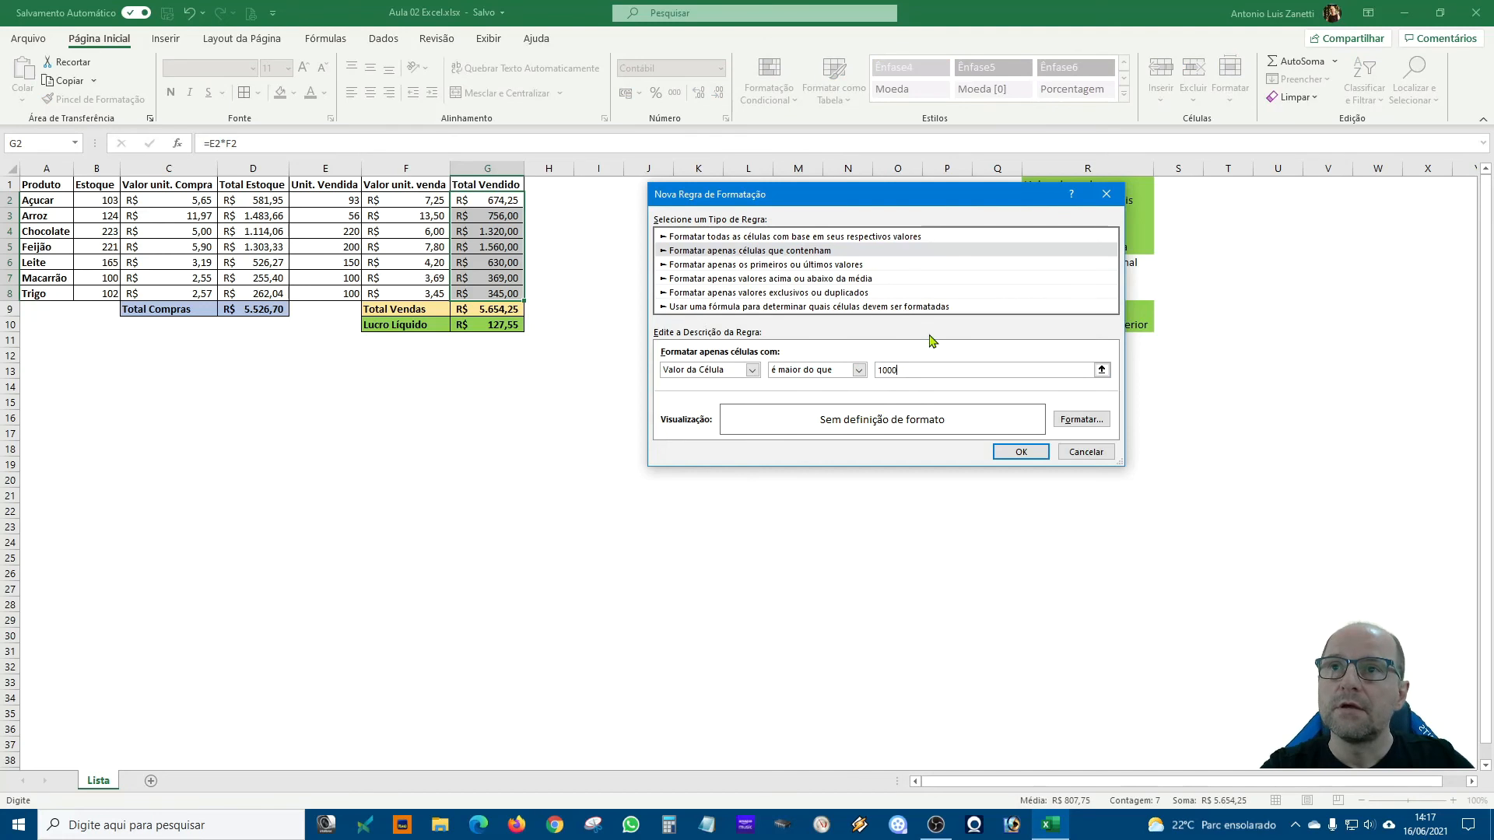
- Give the greater-than-1000 rule a bold dark green font and a light green fill, and apply it to G2:G8
left_click(1081, 419)
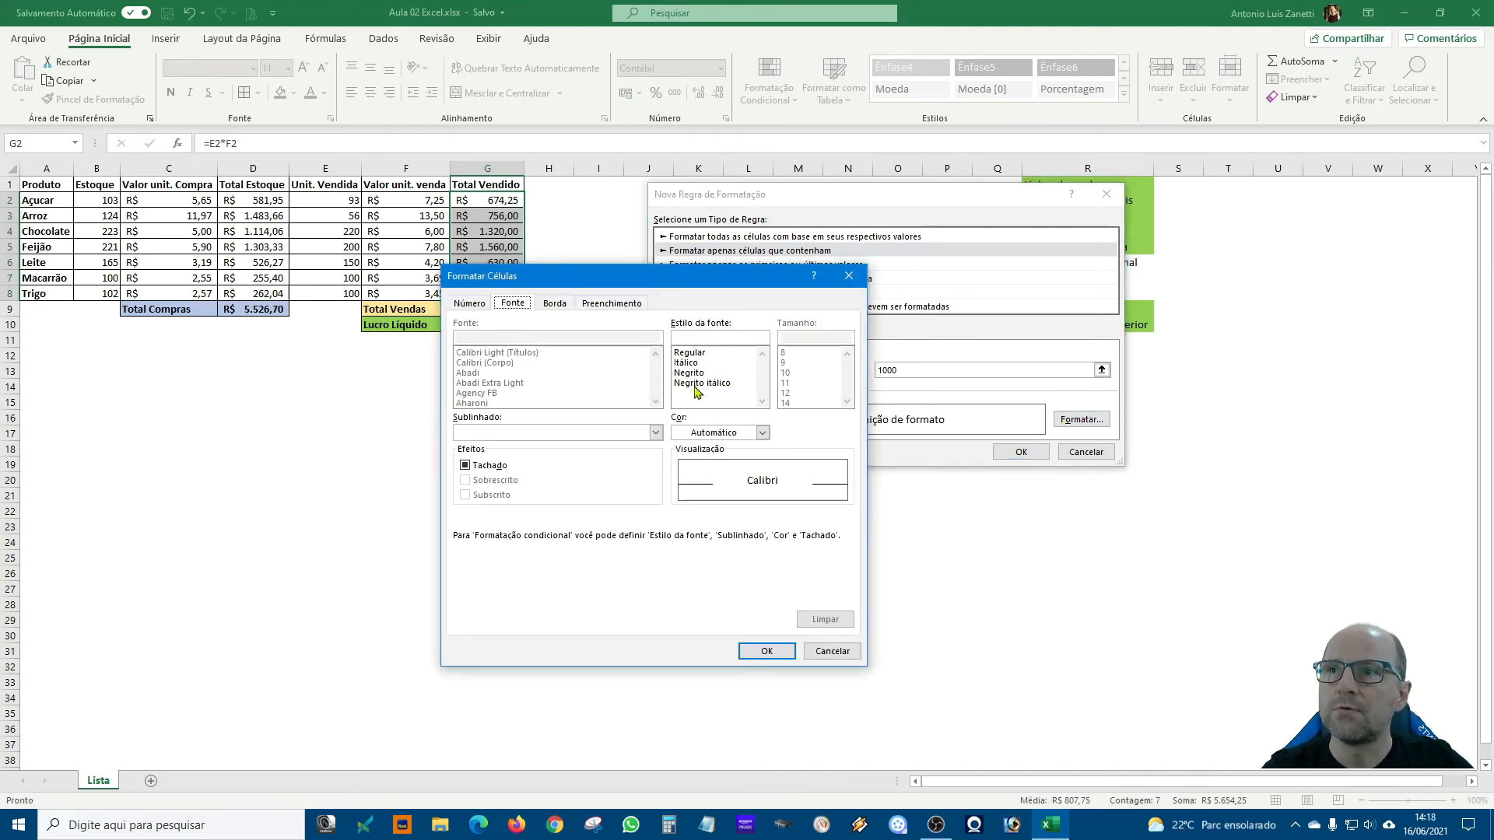
left_click(692, 375)
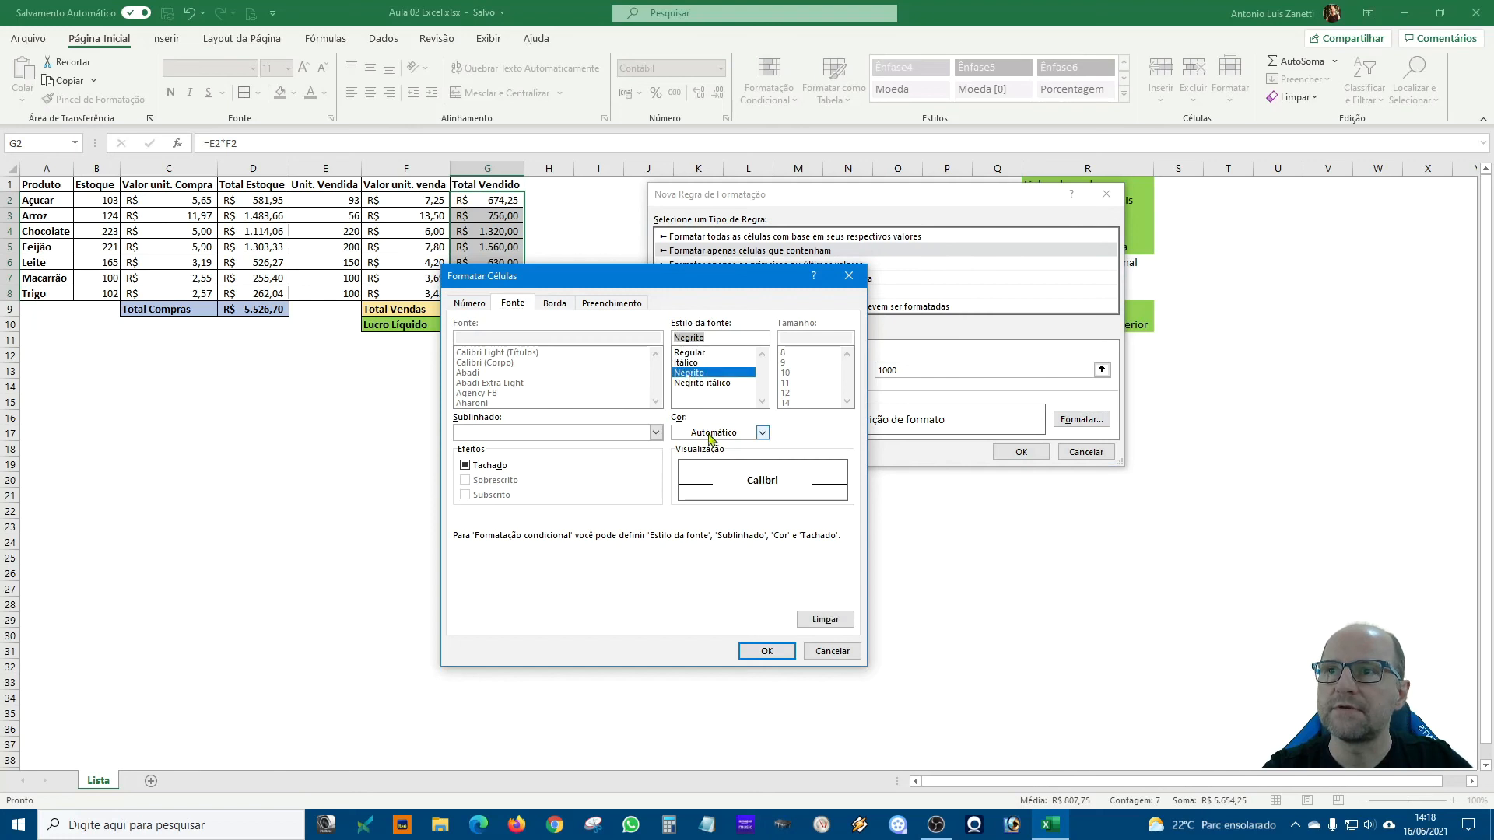
left_click(710, 434)
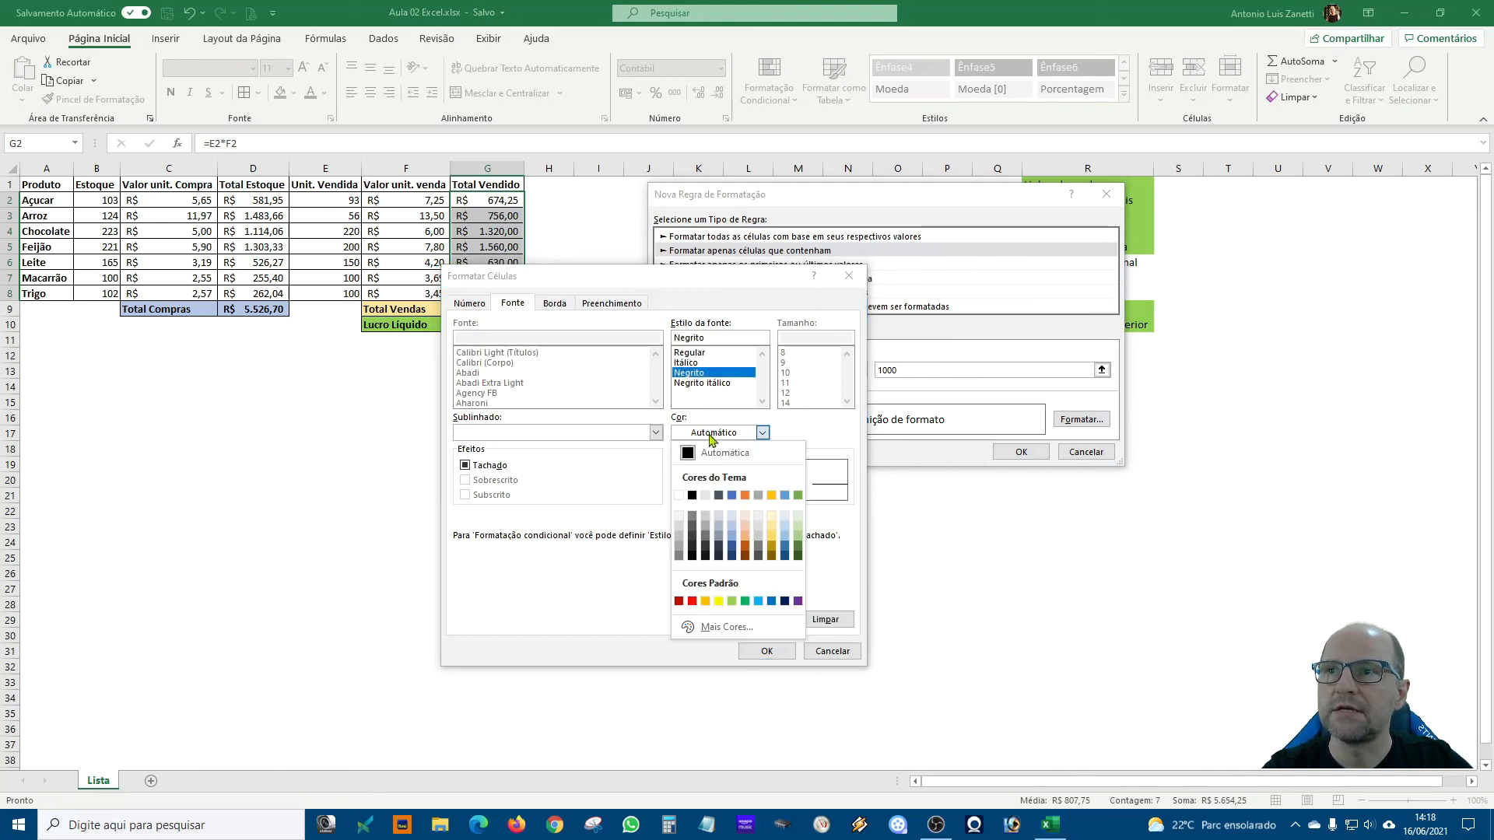
left_click(796, 548)
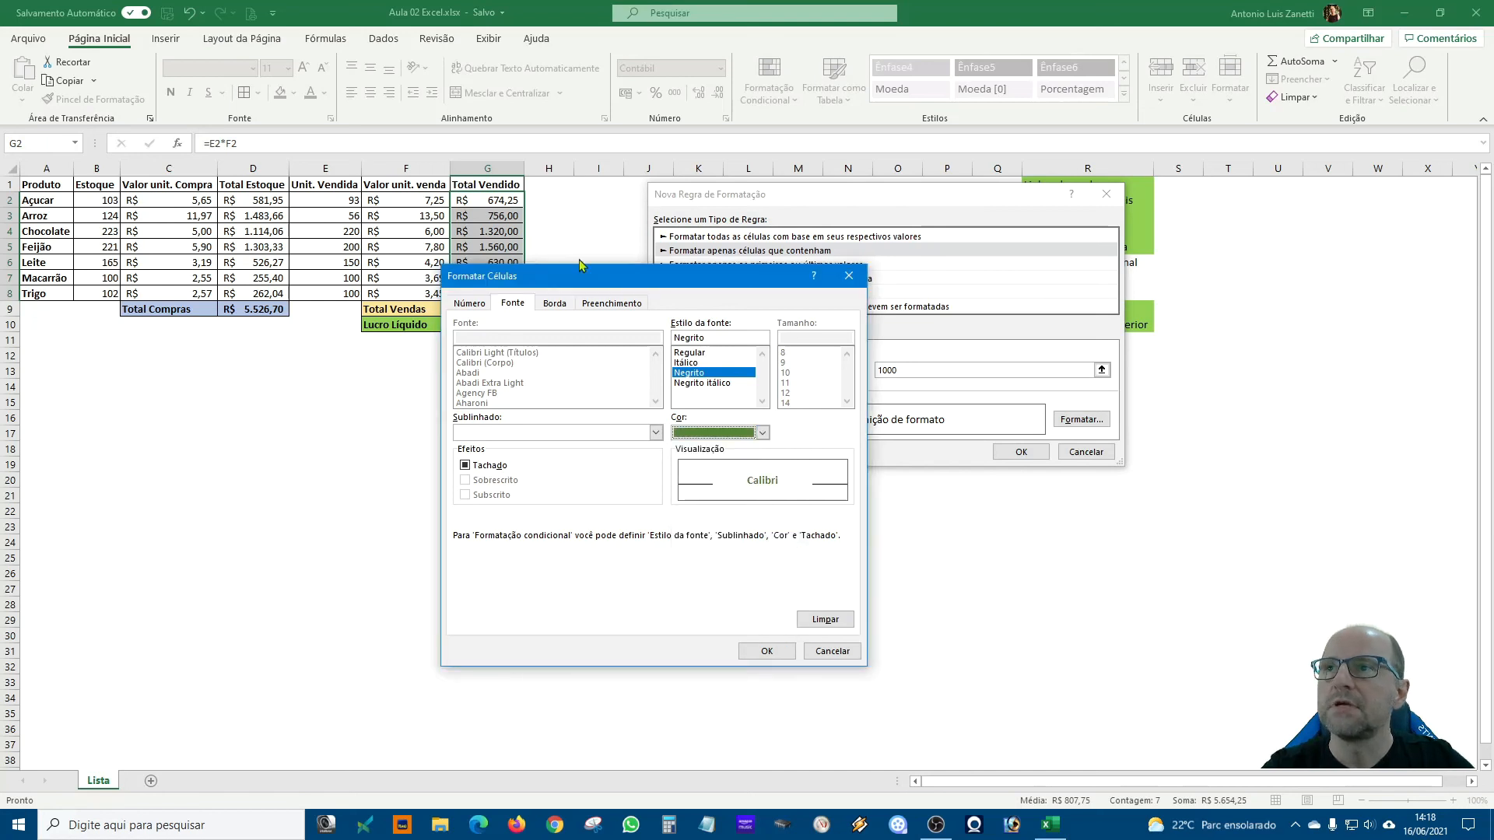
left_click(612, 304)
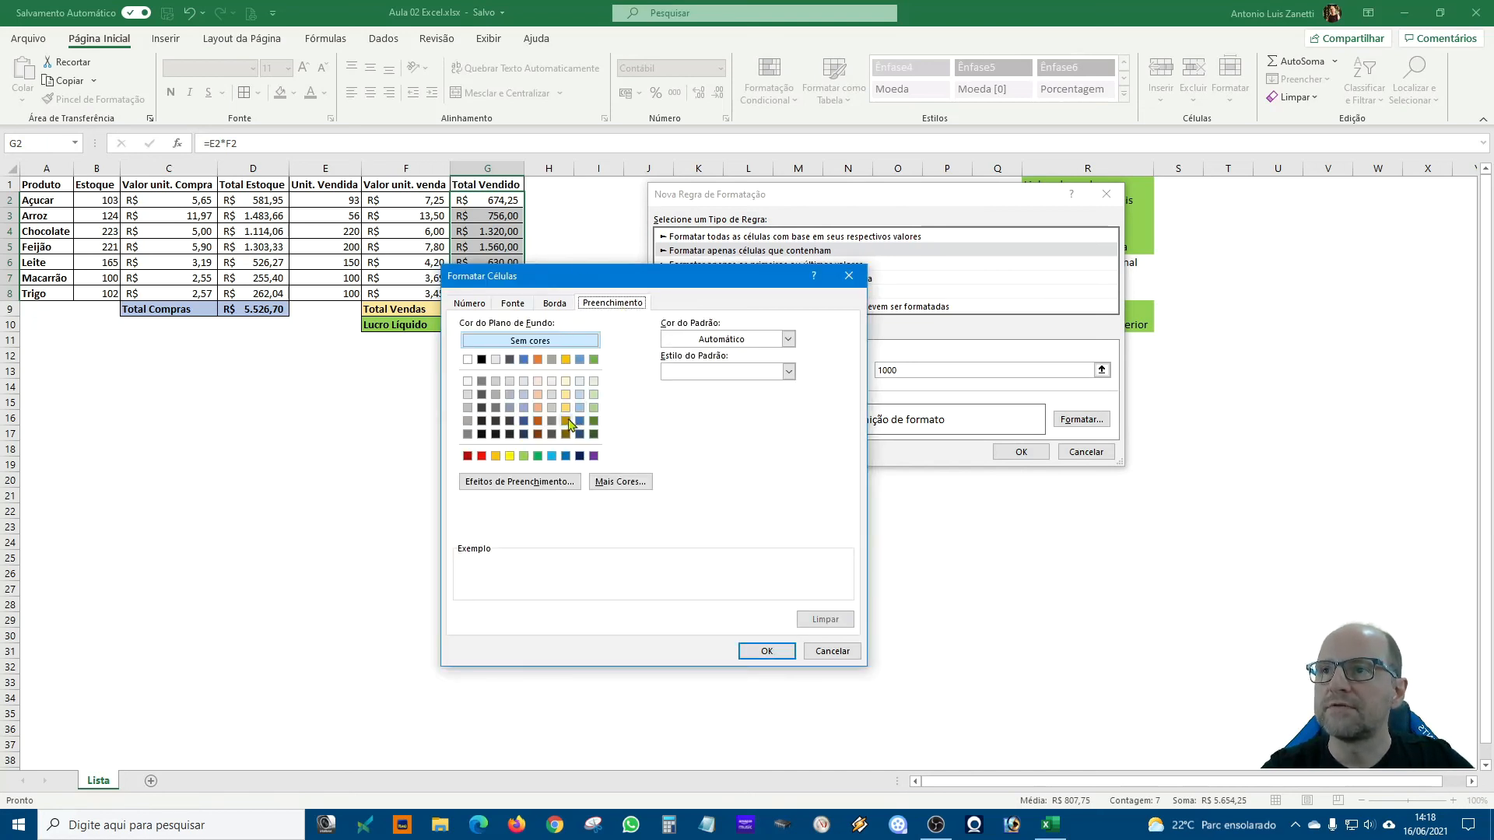
left_click(595, 395)
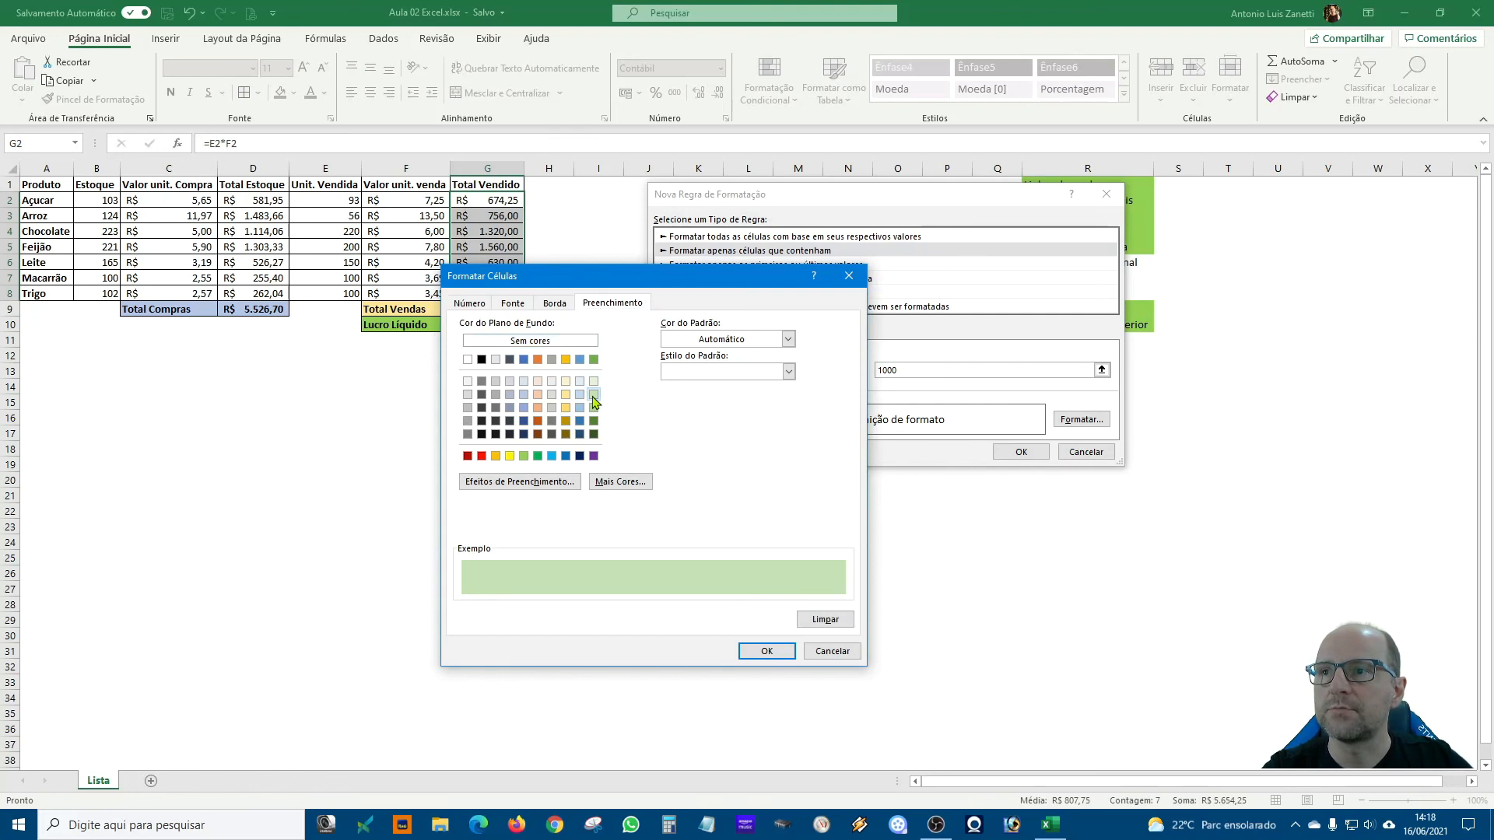
left_click(766, 652)
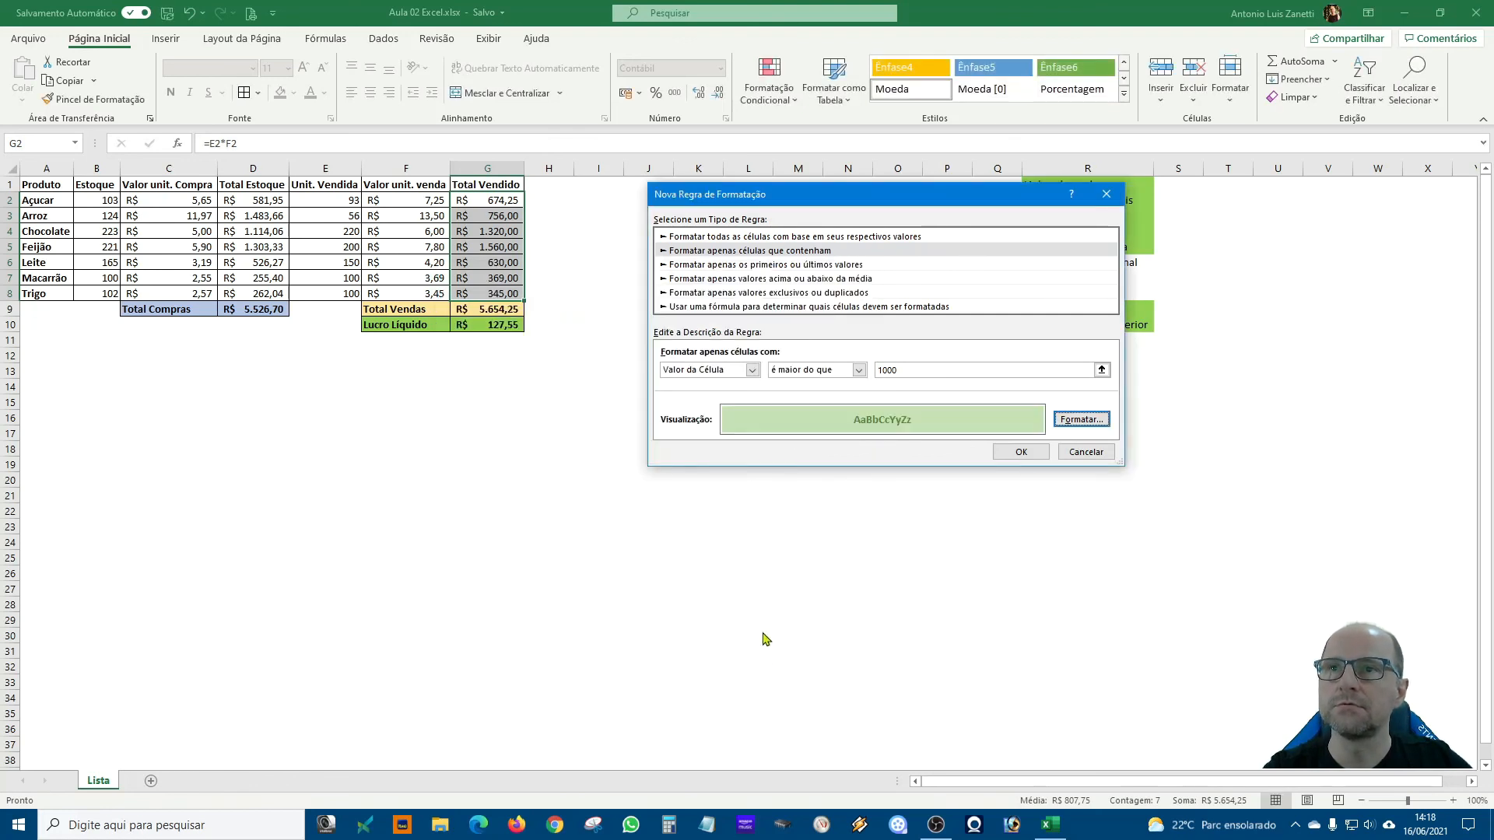
left_click(1028, 456)
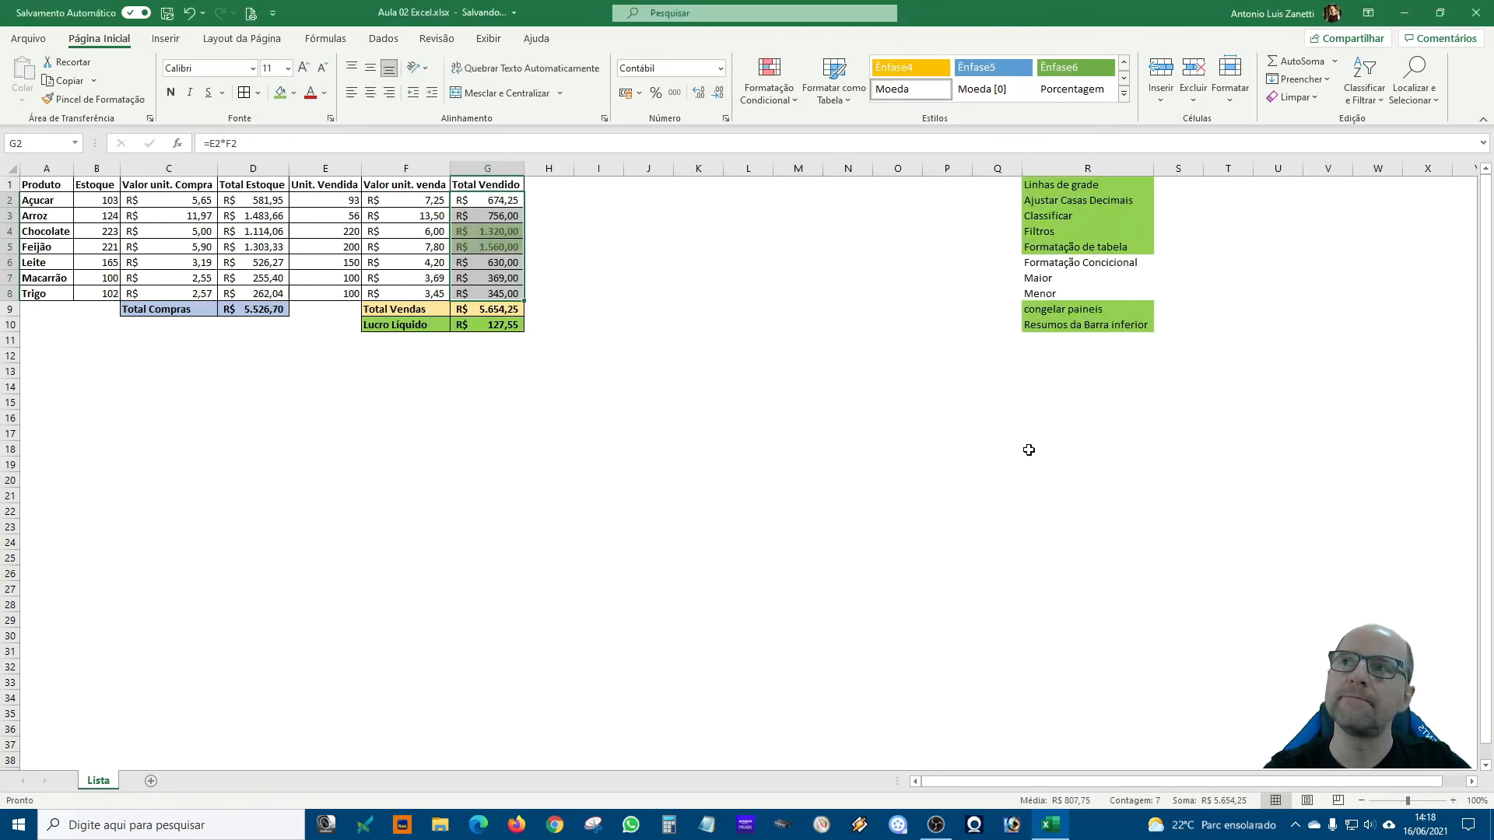
left_click(681, 495)
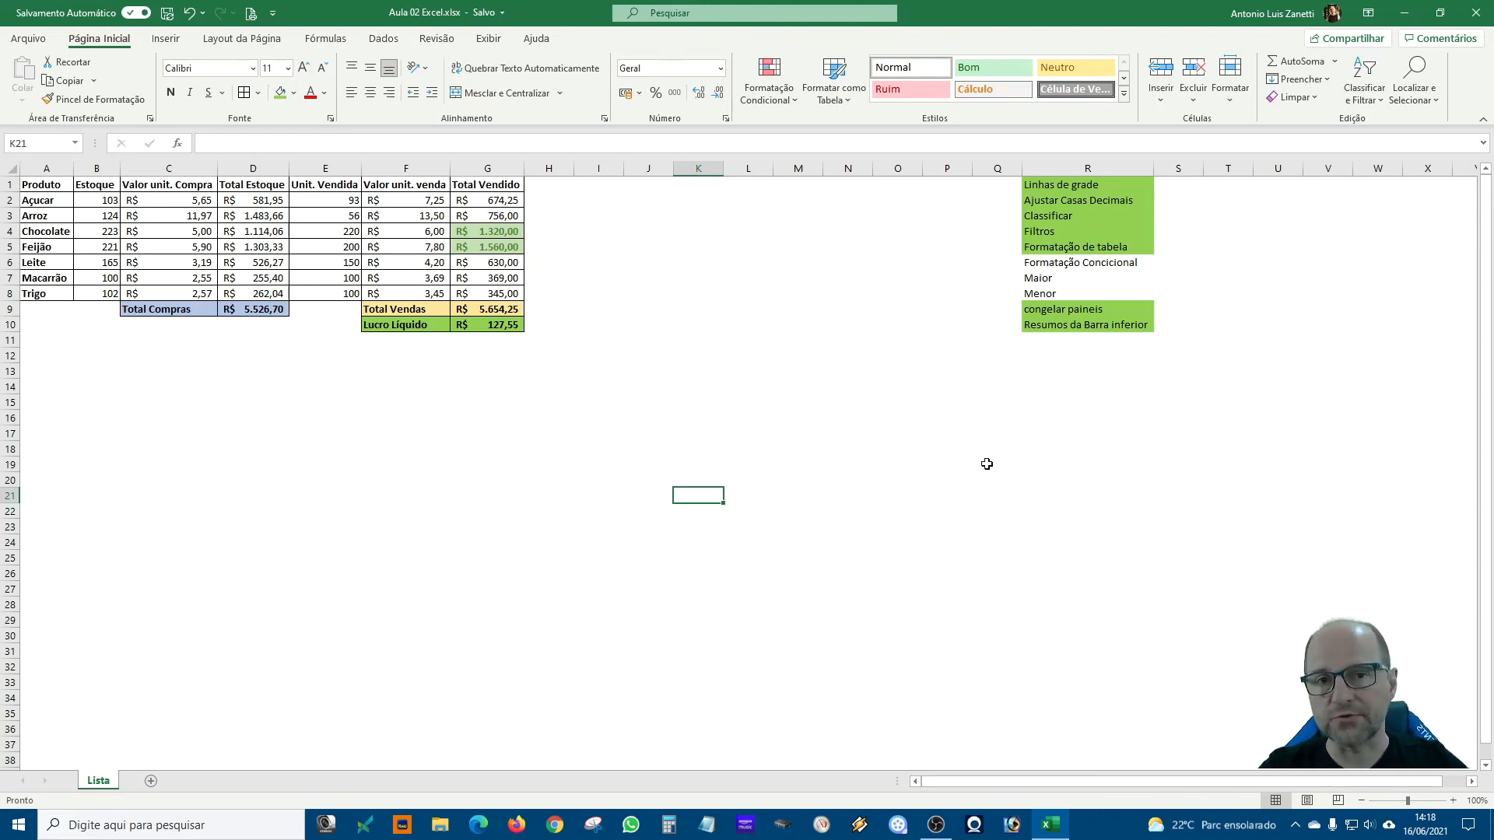
left_click(764, 105)
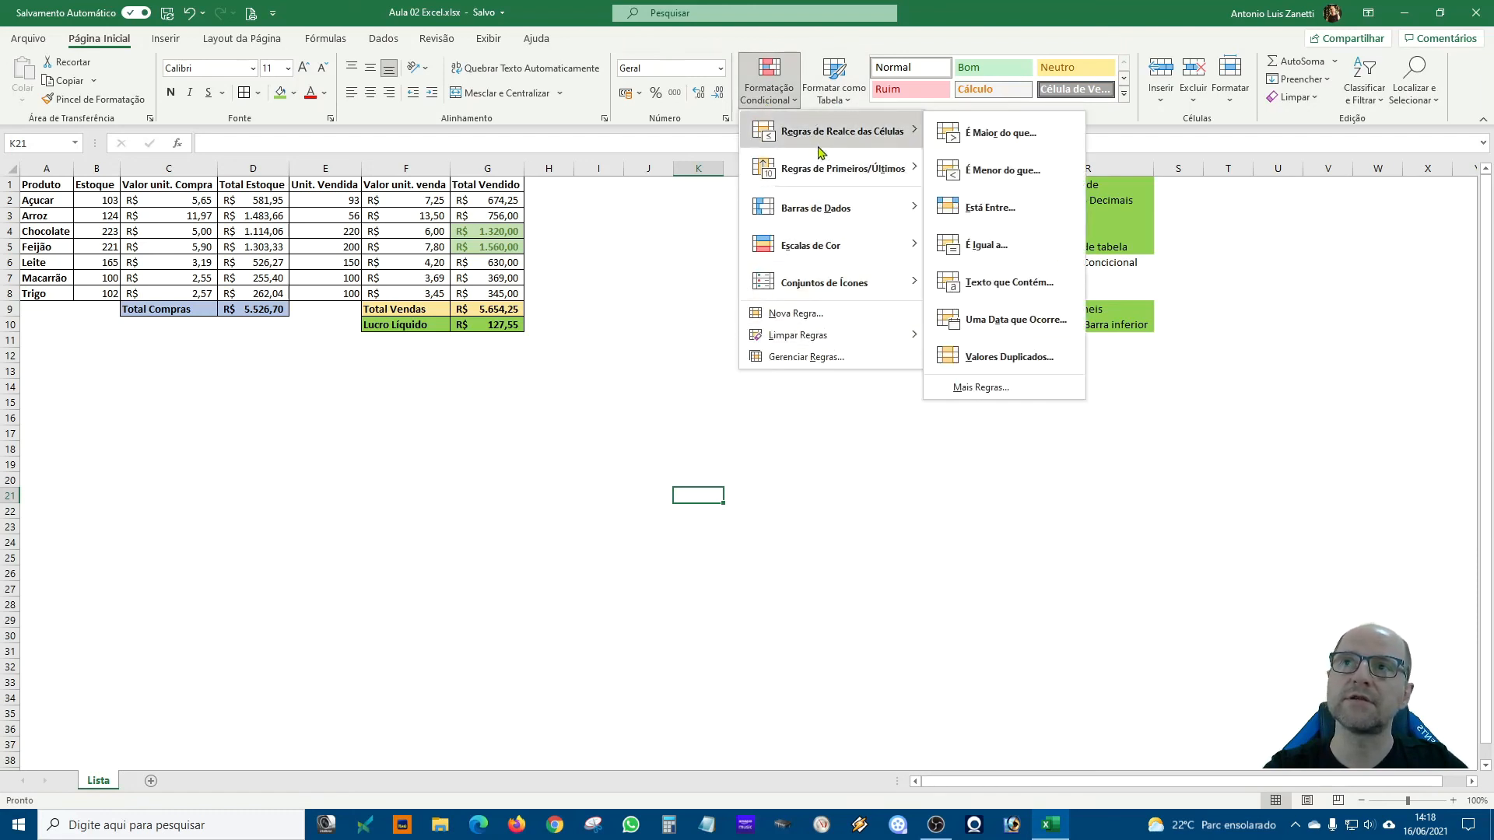
mouse_move(853, 206)
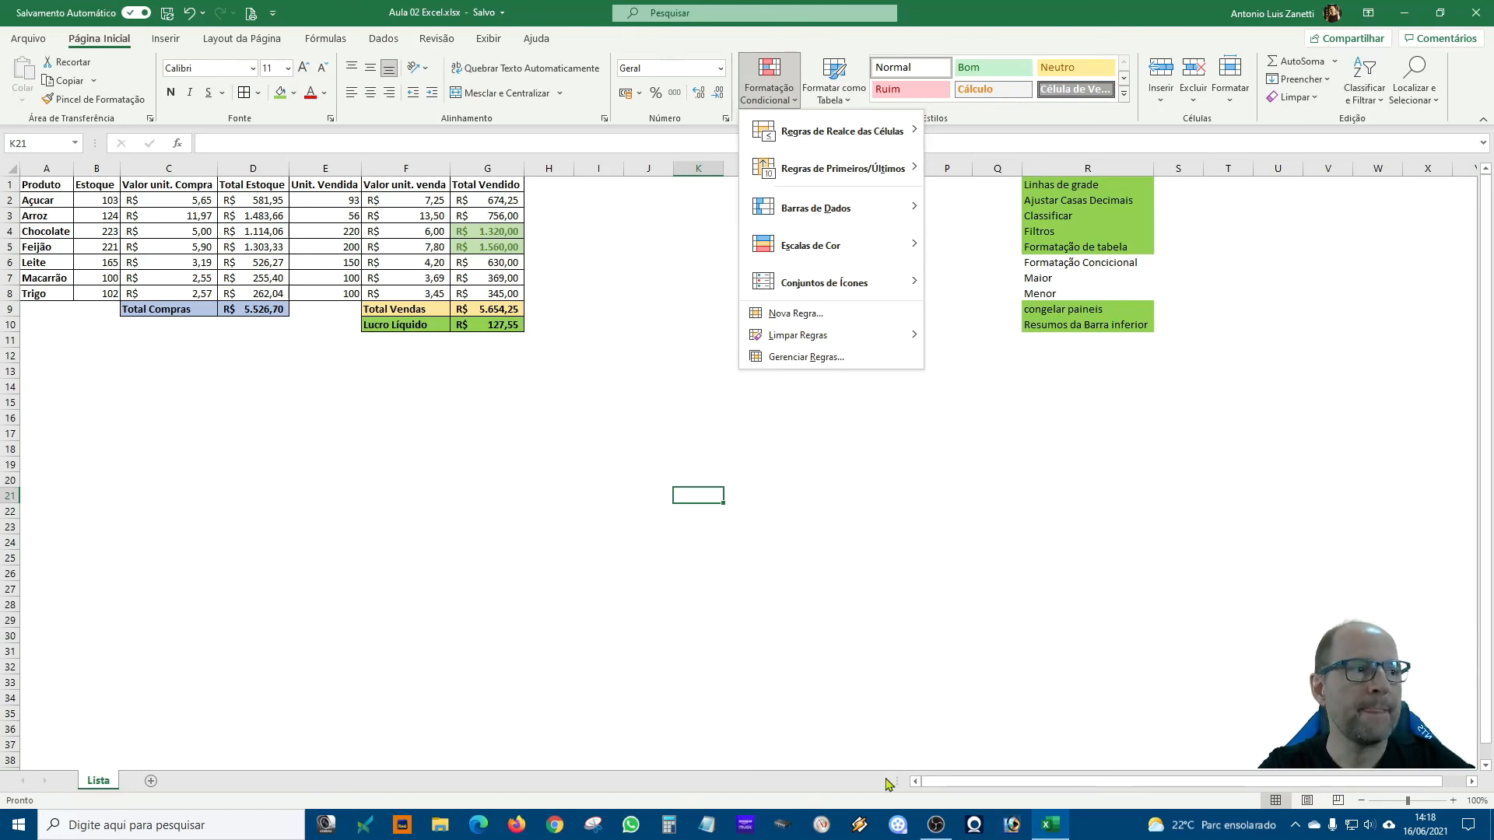
left_click(978, 461)
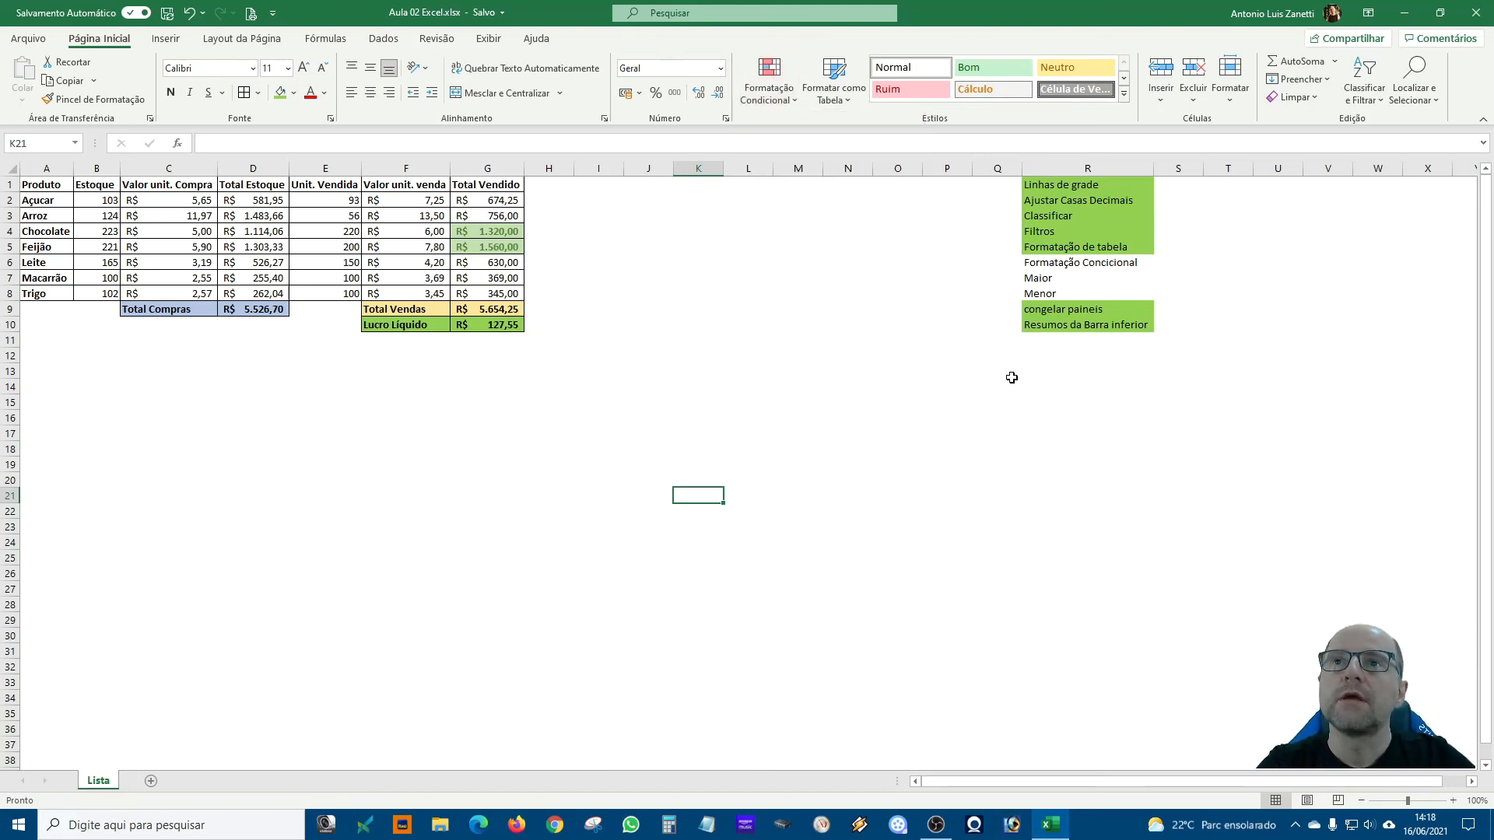
- Mark the topic Formatação Concicional in R6 as covered with the light green fill
left_click(1076, 269)
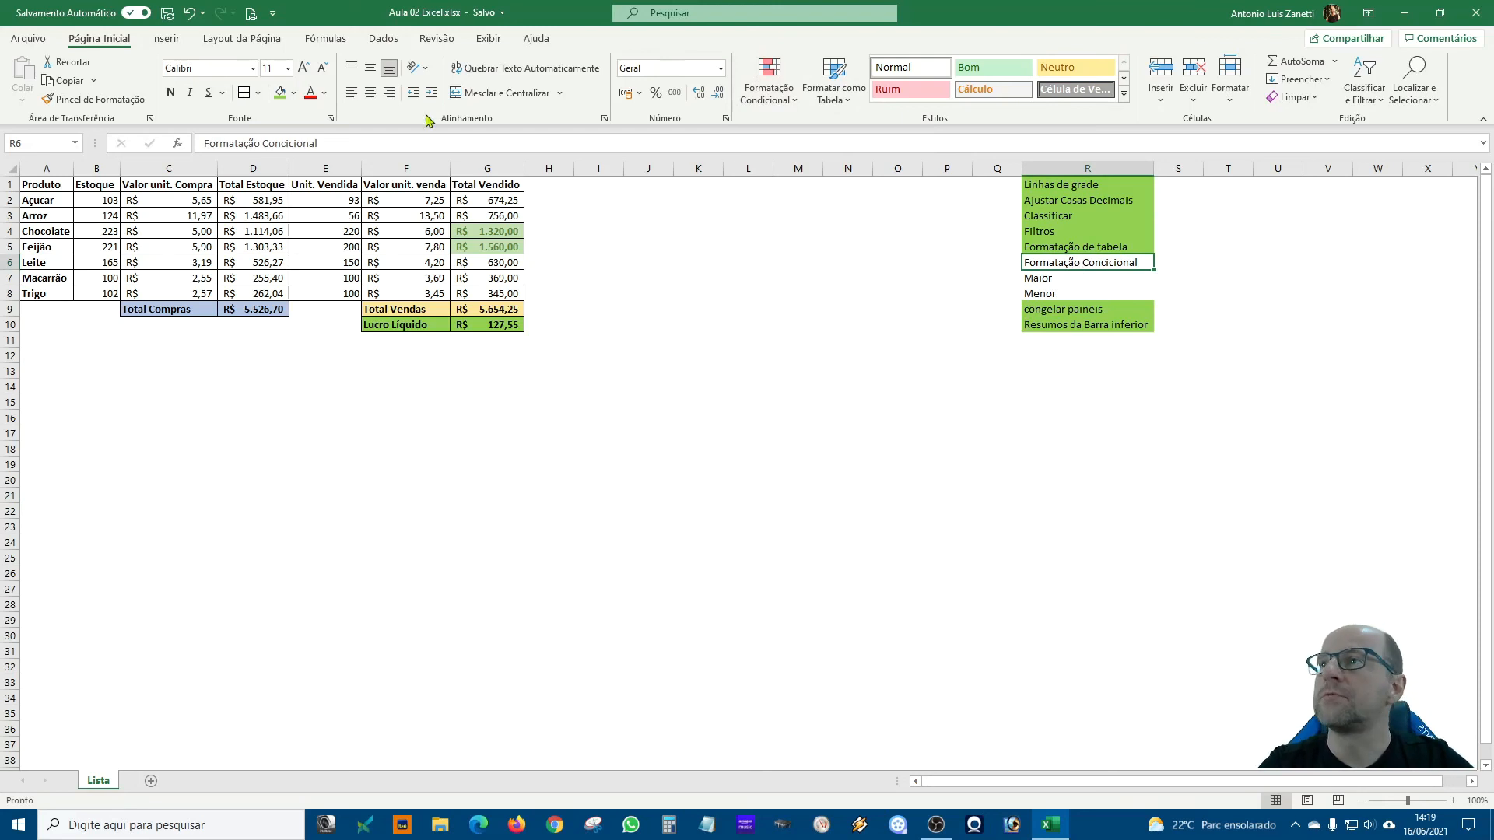
left_click(280, 92)
left_click(856, 401)
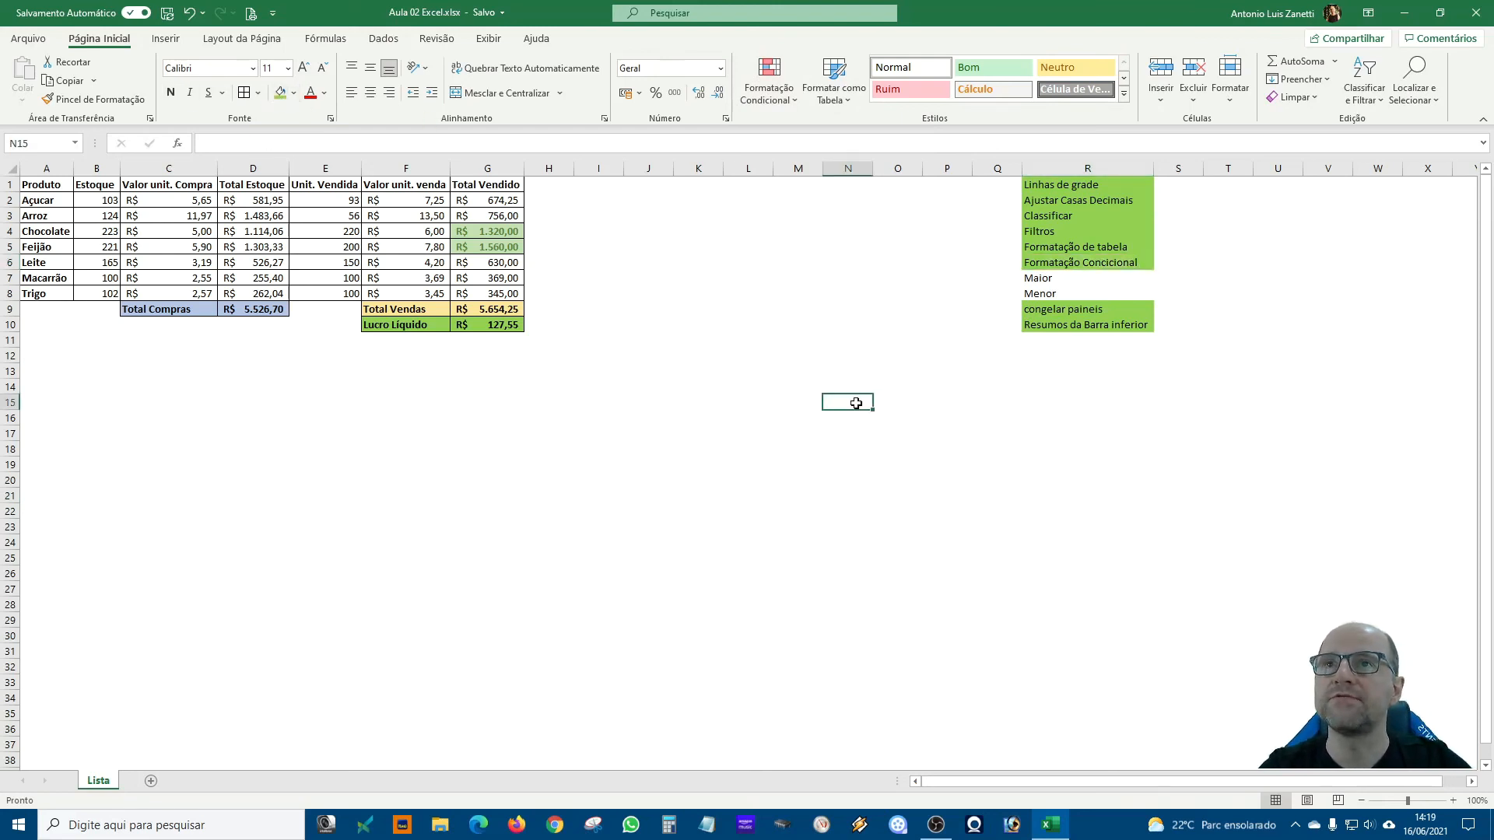
left_click(1035, 282)
left_click(1051, 294)
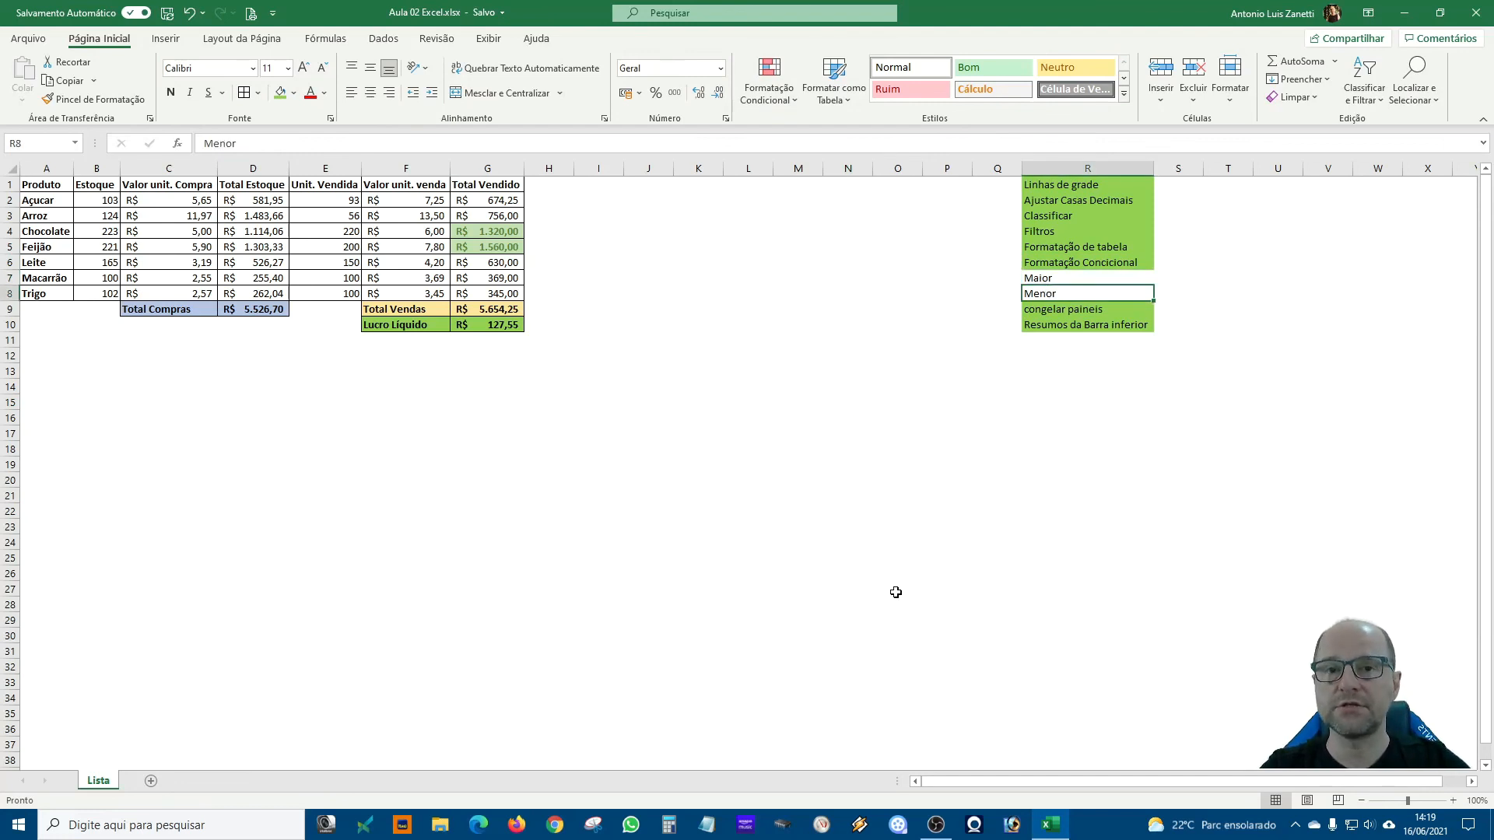
left_click(1058, 279)
left_click(1050, 307)
left_click(1052, 294)
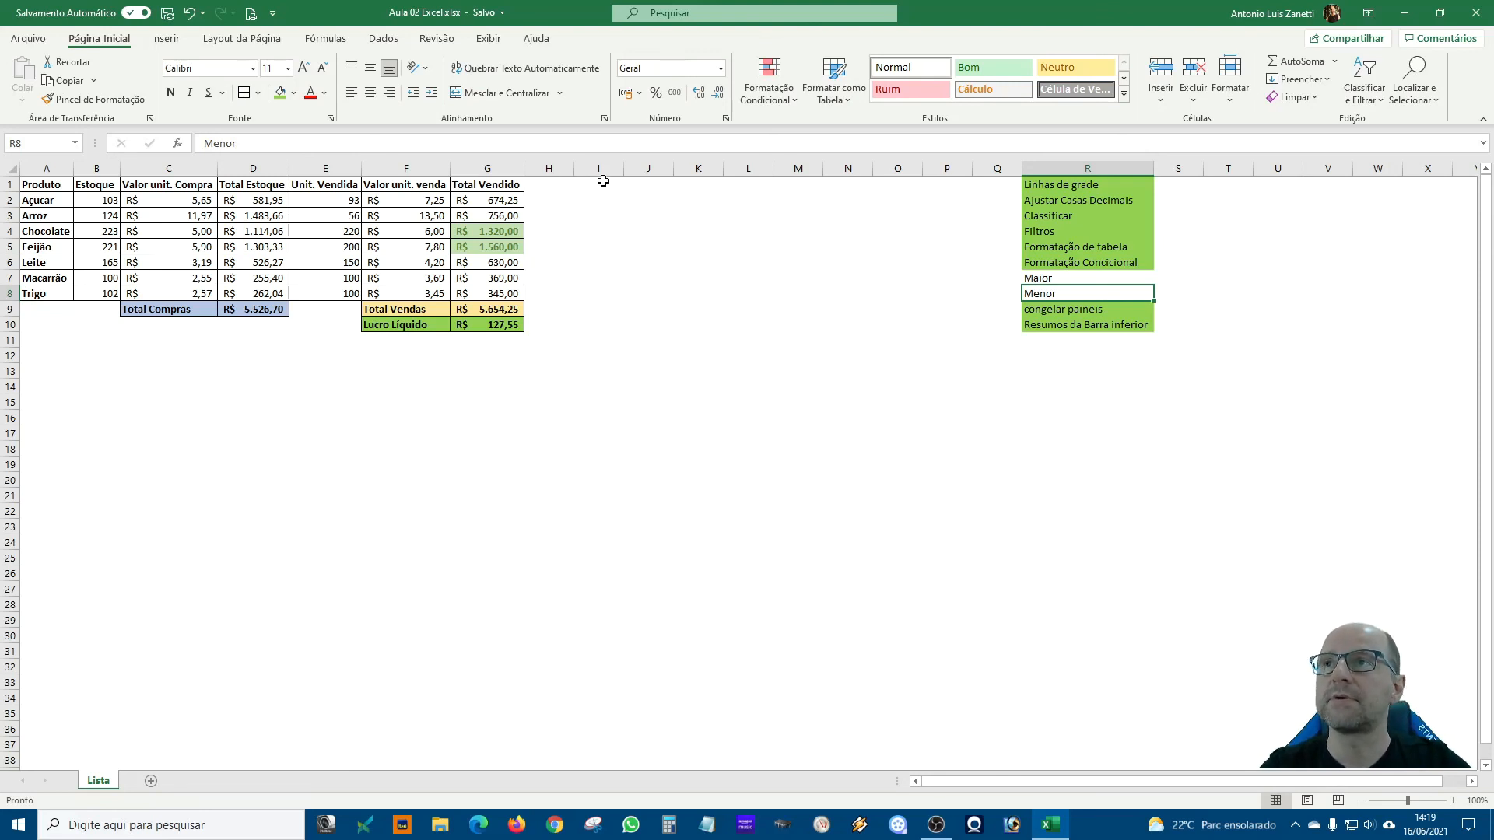
- Enter the headers Maior in I1 and Menor in J1
left_click(602, 184)
type("Maior")
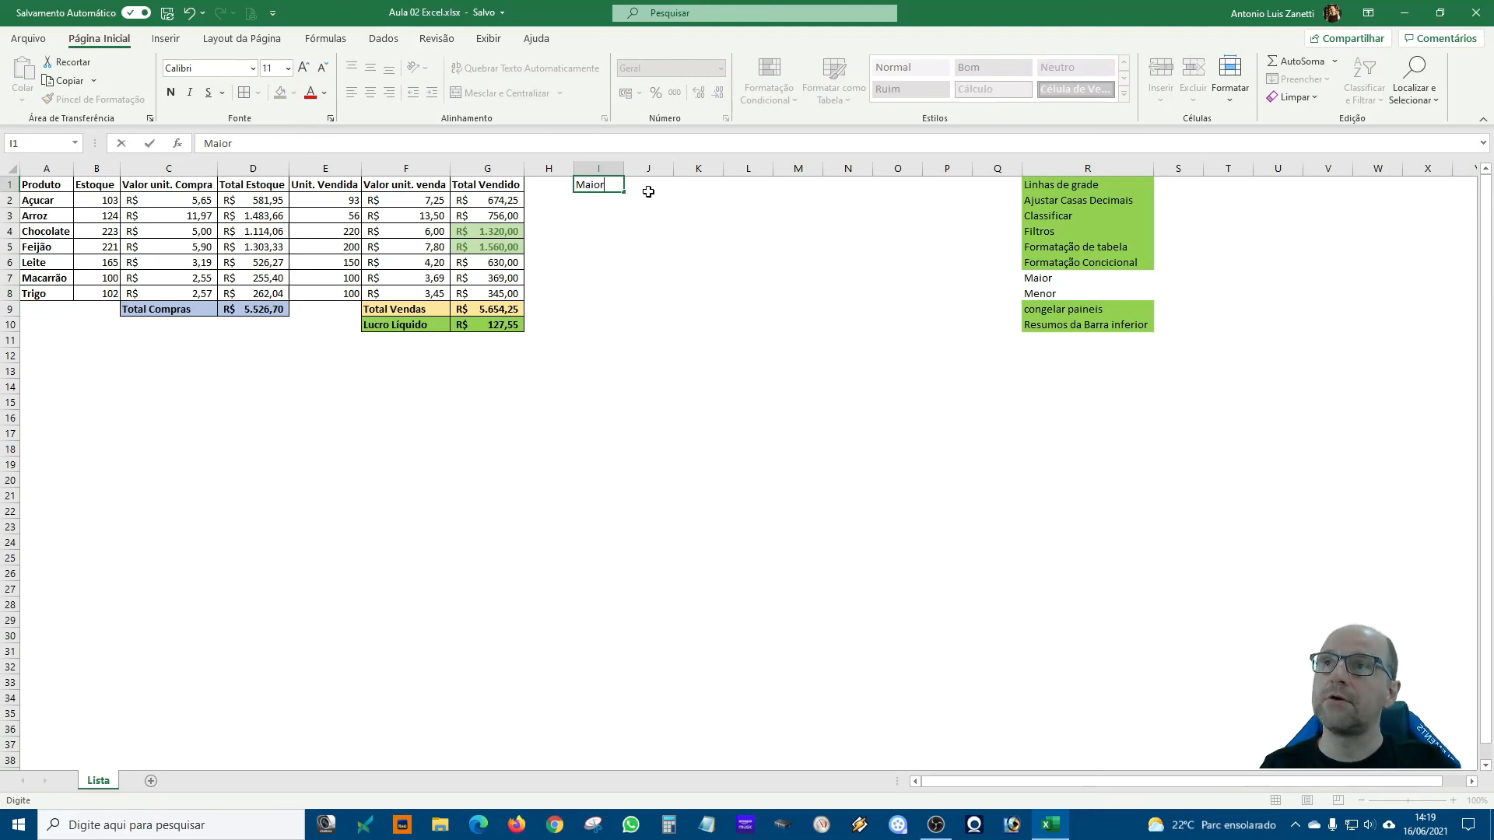
left_click(645, 186)
type("Me")
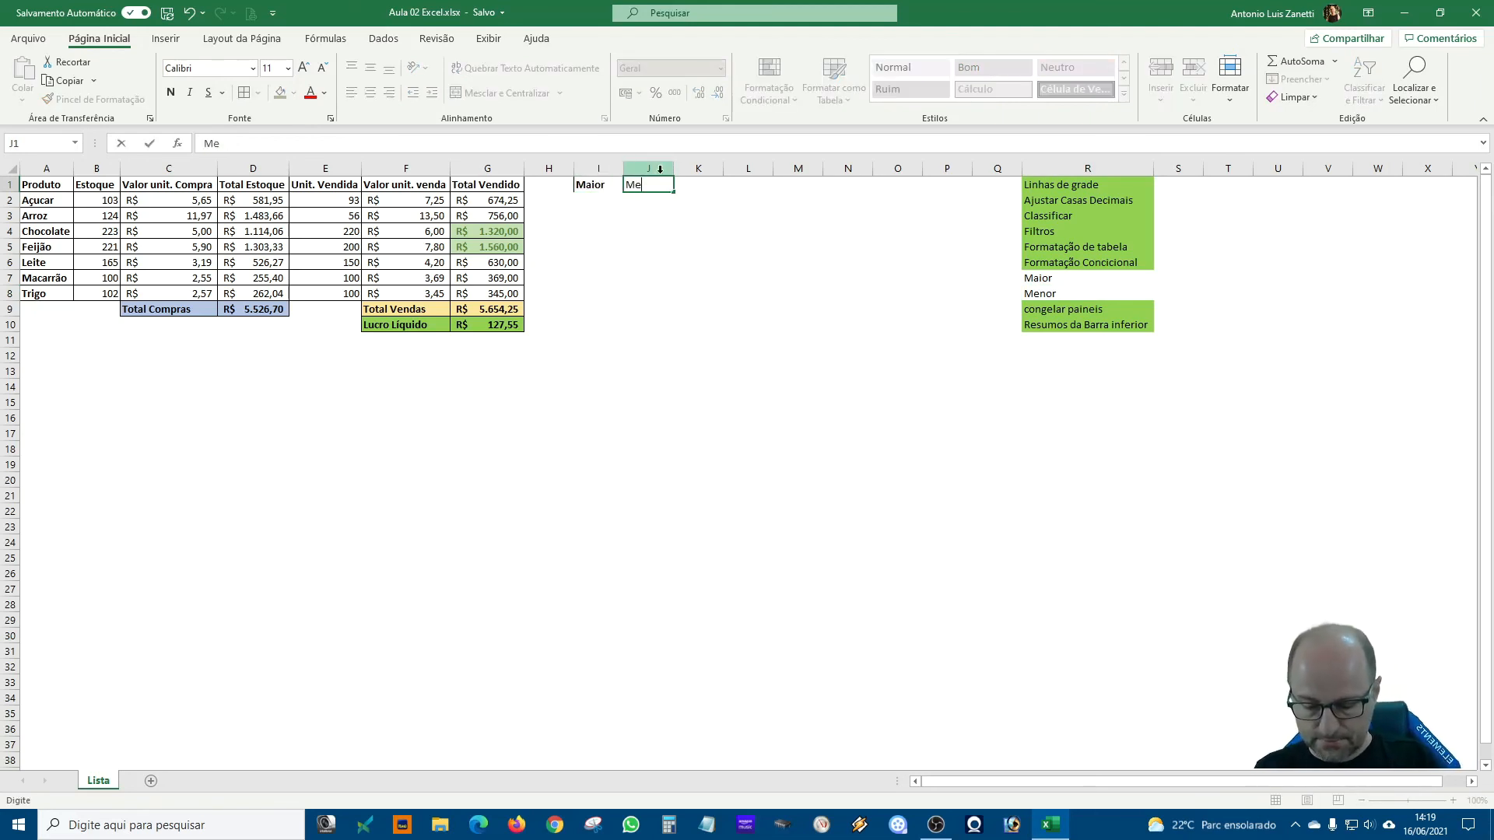
type("nor")
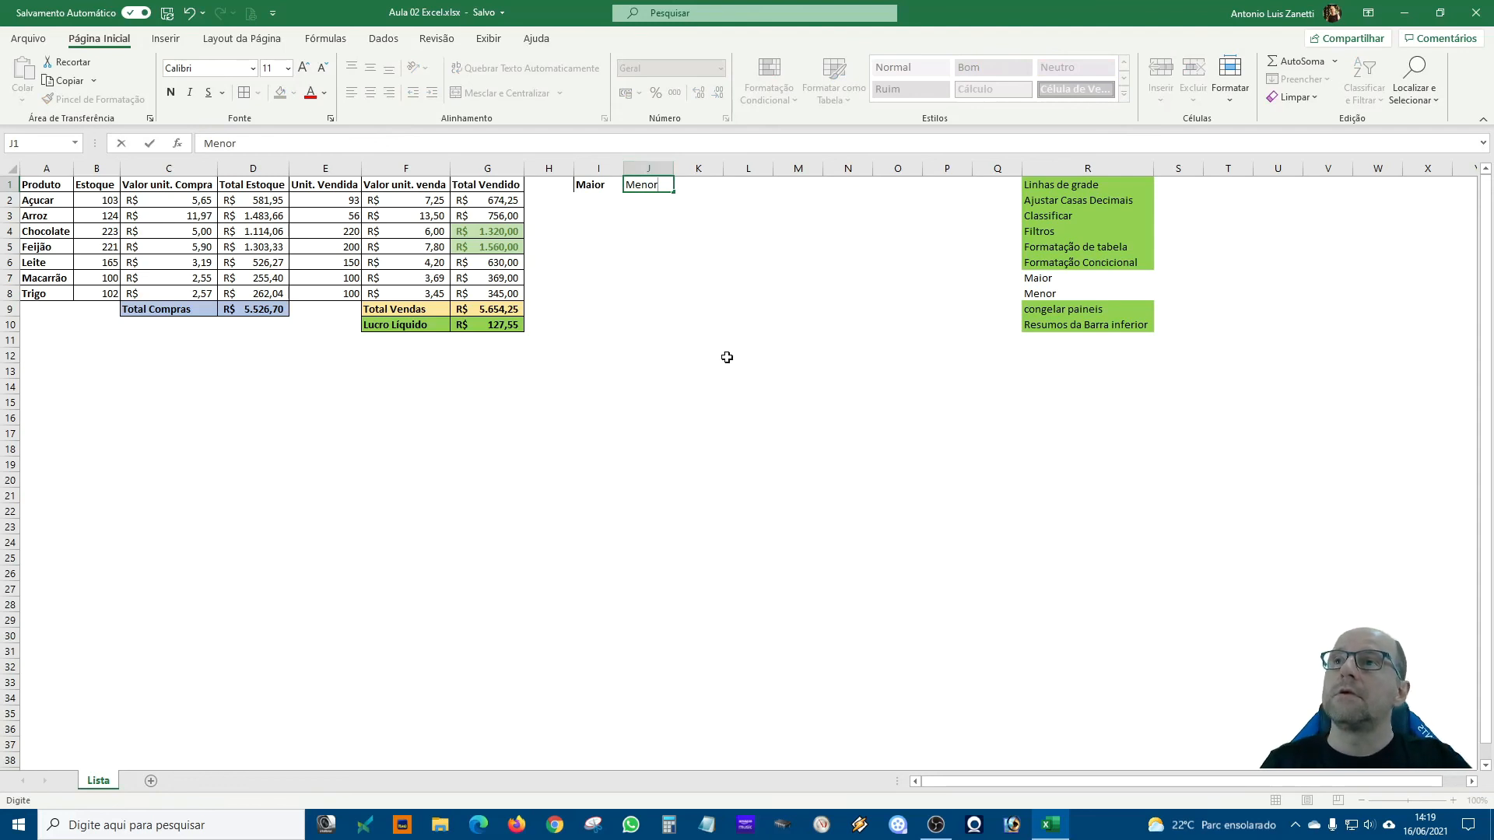
left_click(731, 369)
- Apply borders to all cells in I1:J2
left_click_drag(645, 196, 640, 200)
left_click(244, 94)
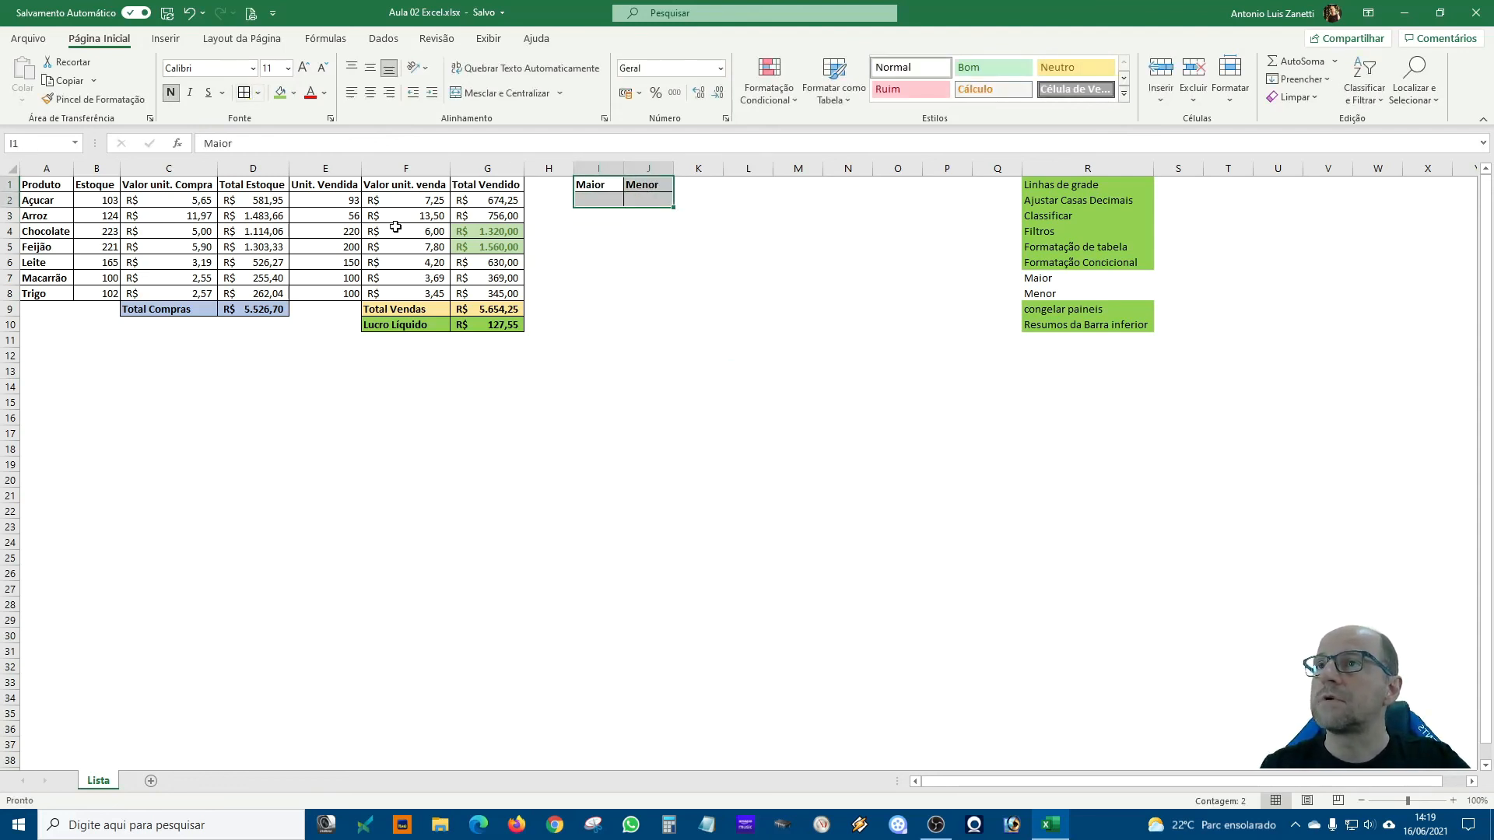
left_click(750, 463)
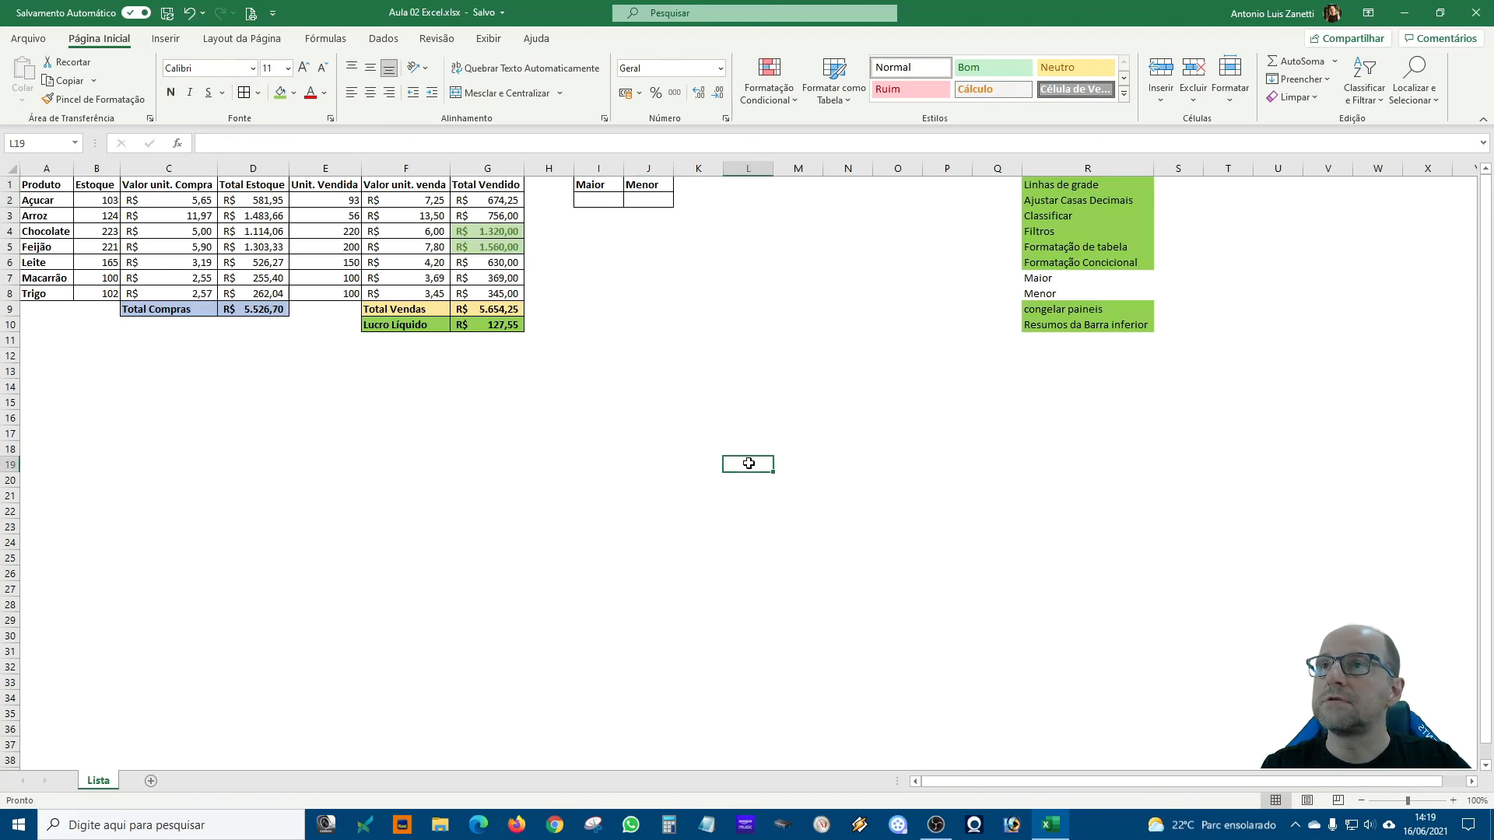
- Calculate the largest Total Vendido value in I2 with =MAIOR(G2:G8;1), and apply the R$ accounting format to I2:J2
left_click(588, 201)
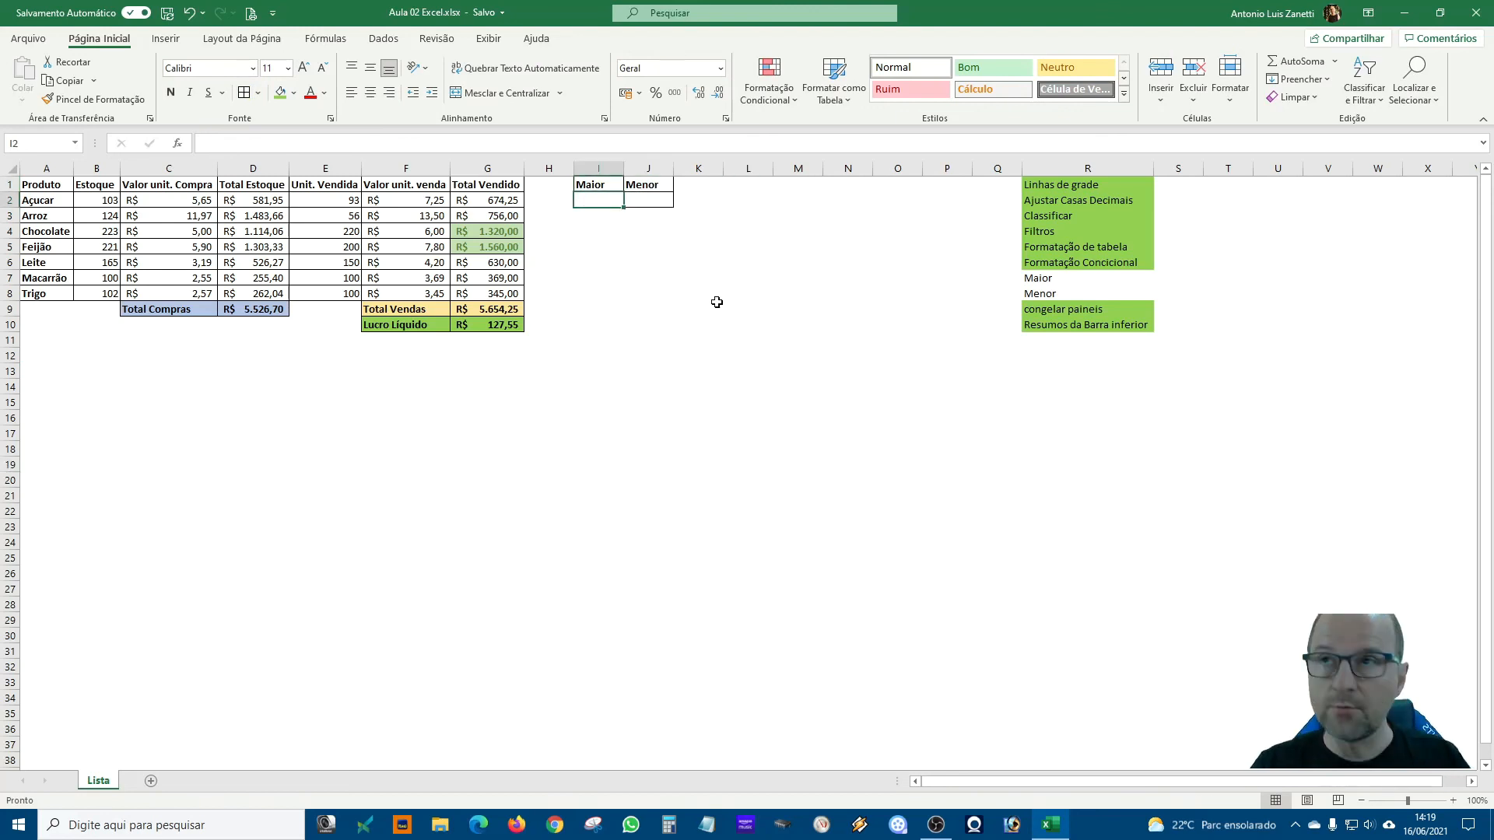
type("=")
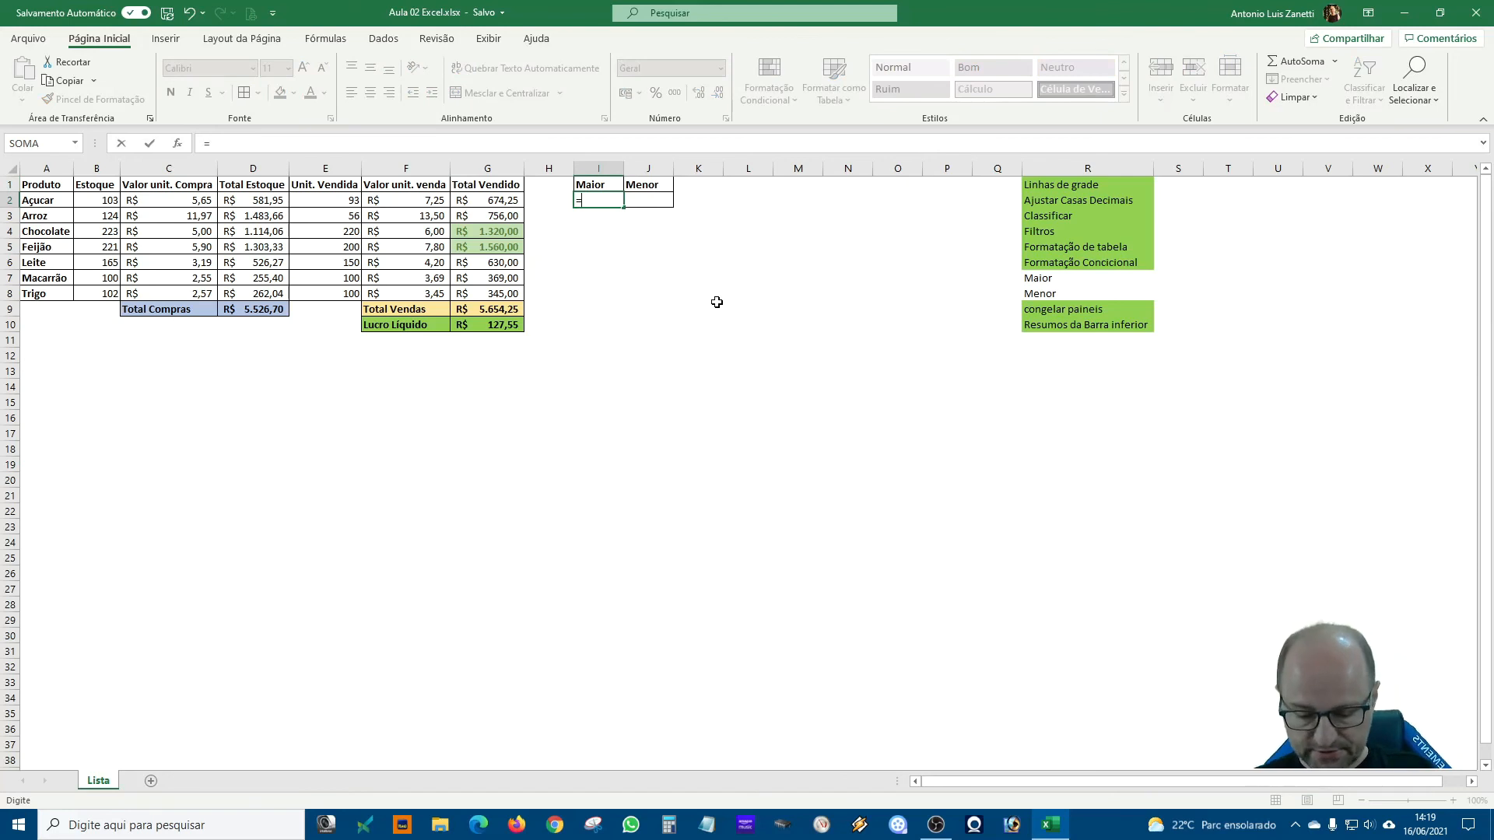
type("MAIOR")
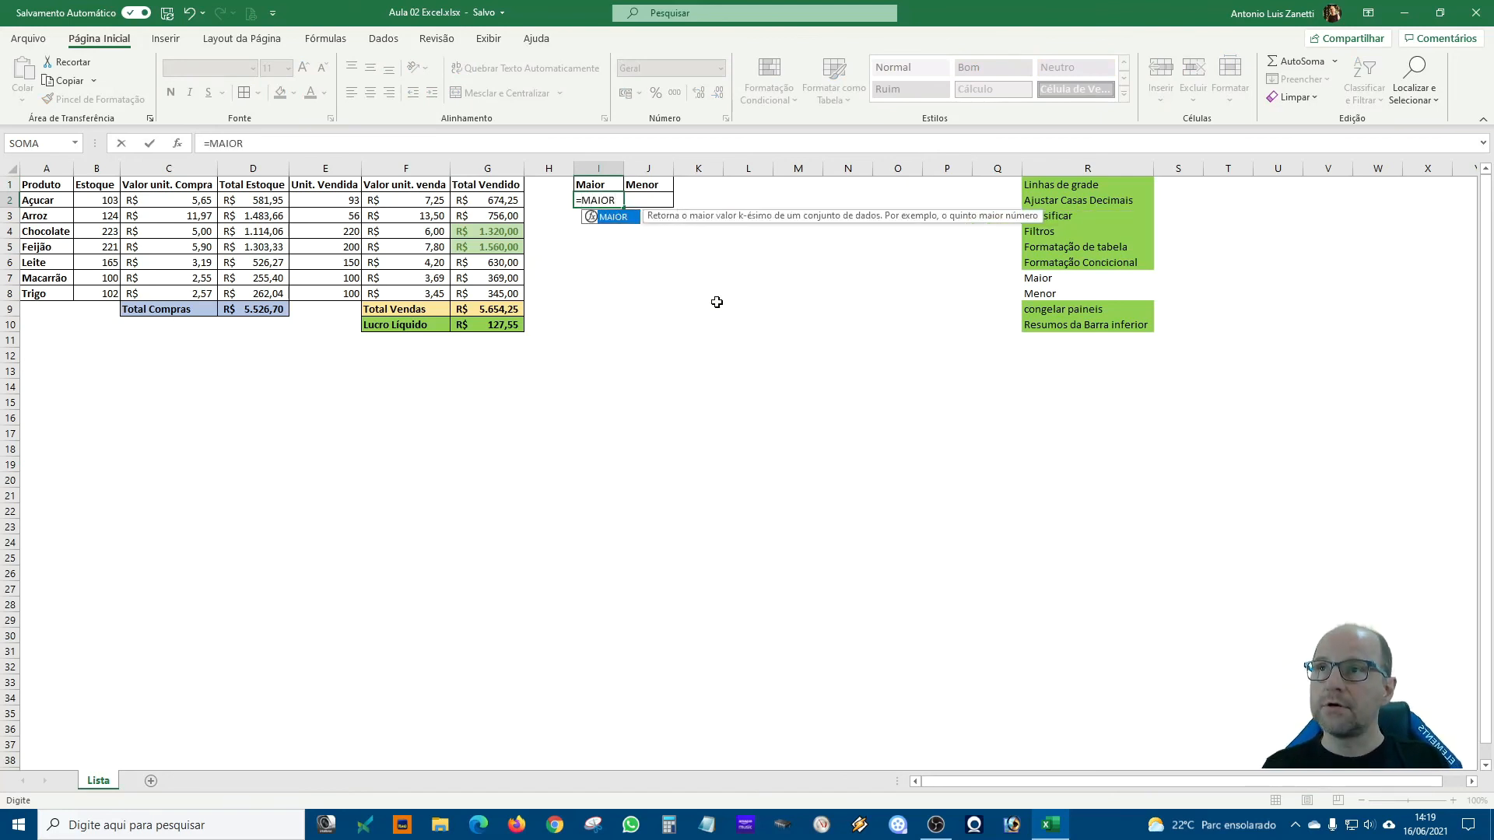
type("(")
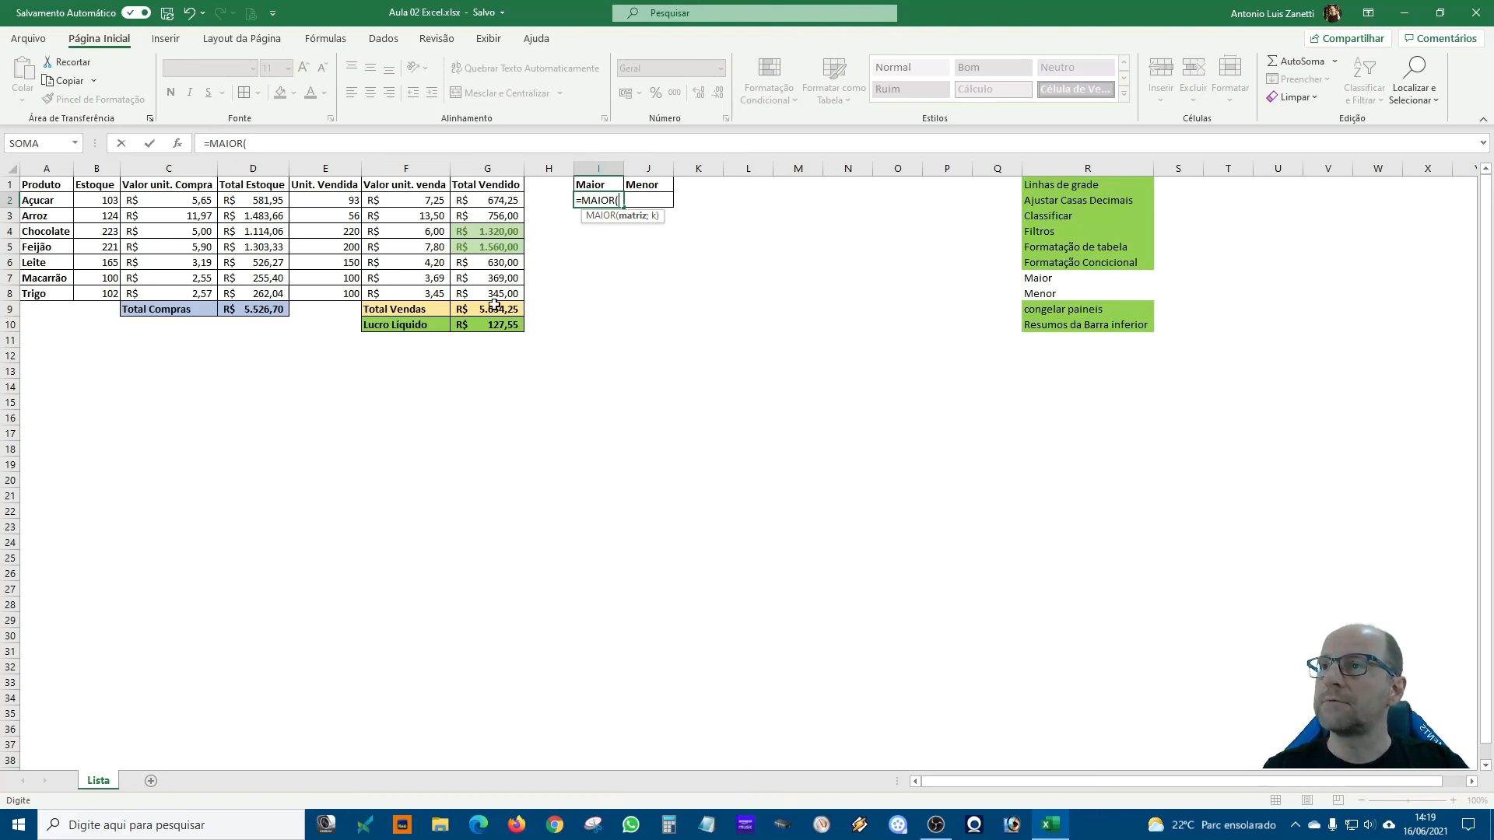
left_click_drag(492, 295, 493, 202)
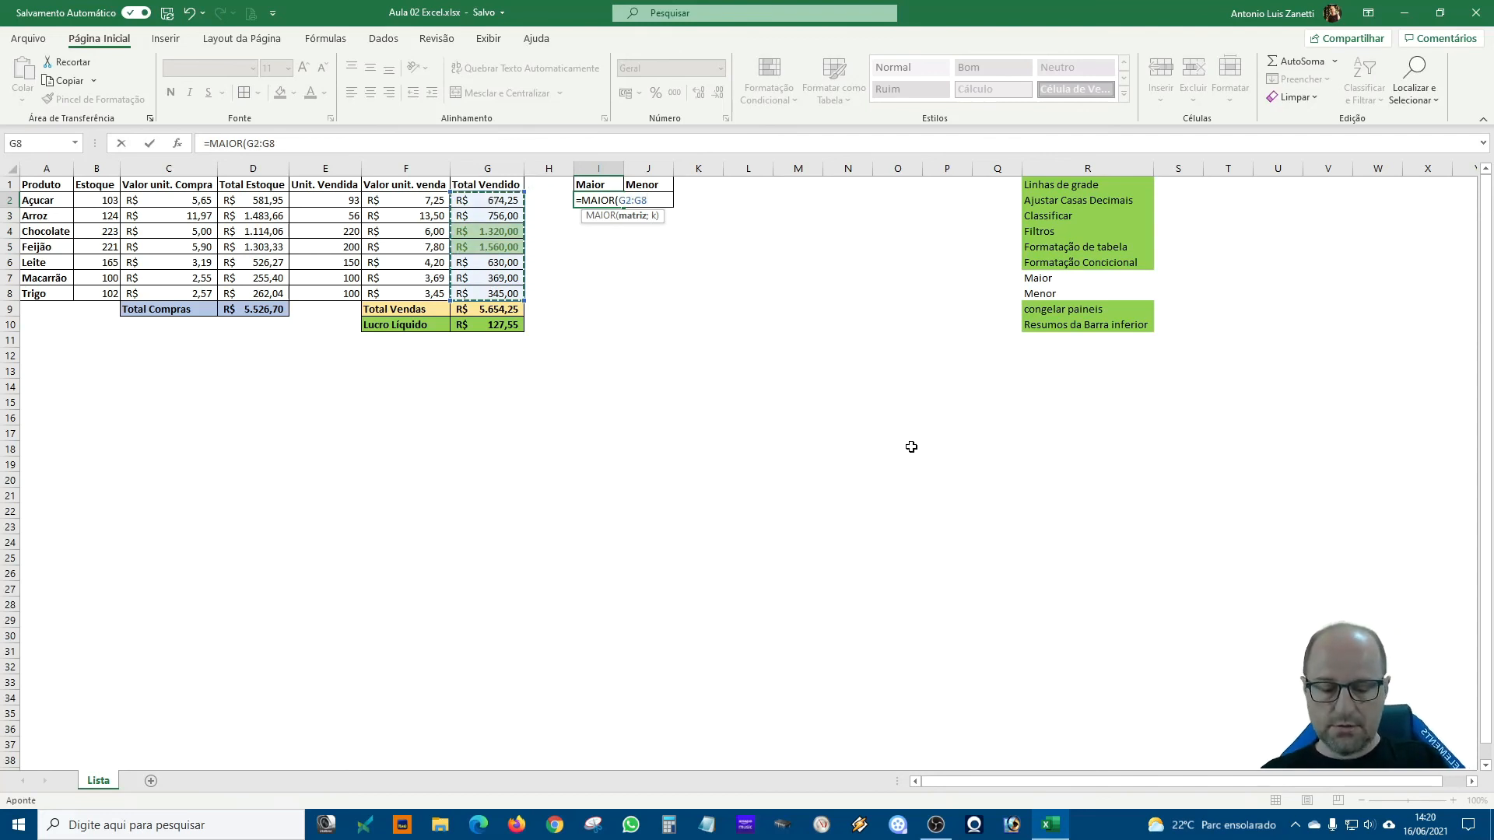
type(";")
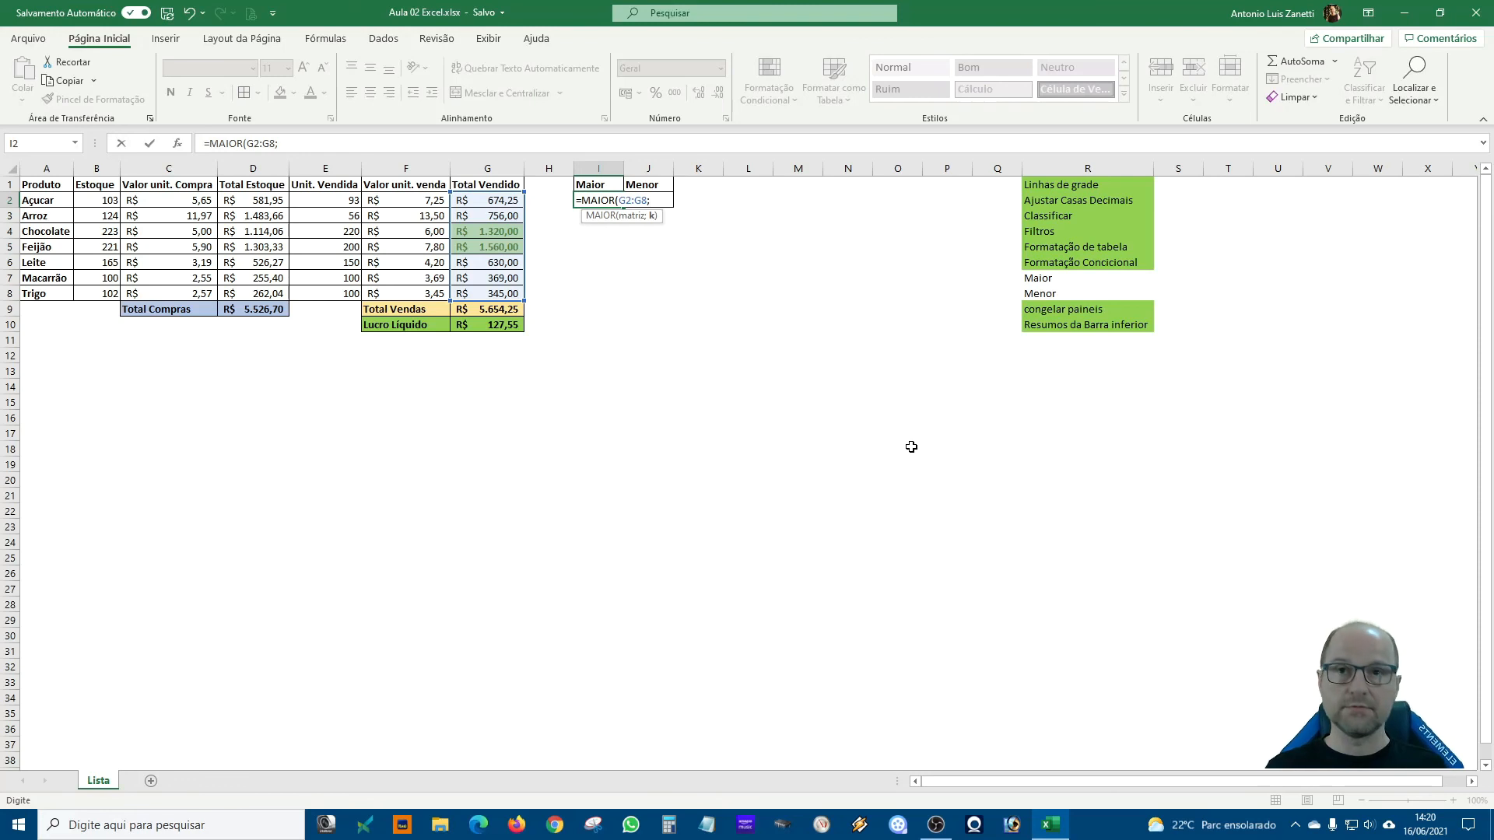
type("1)")
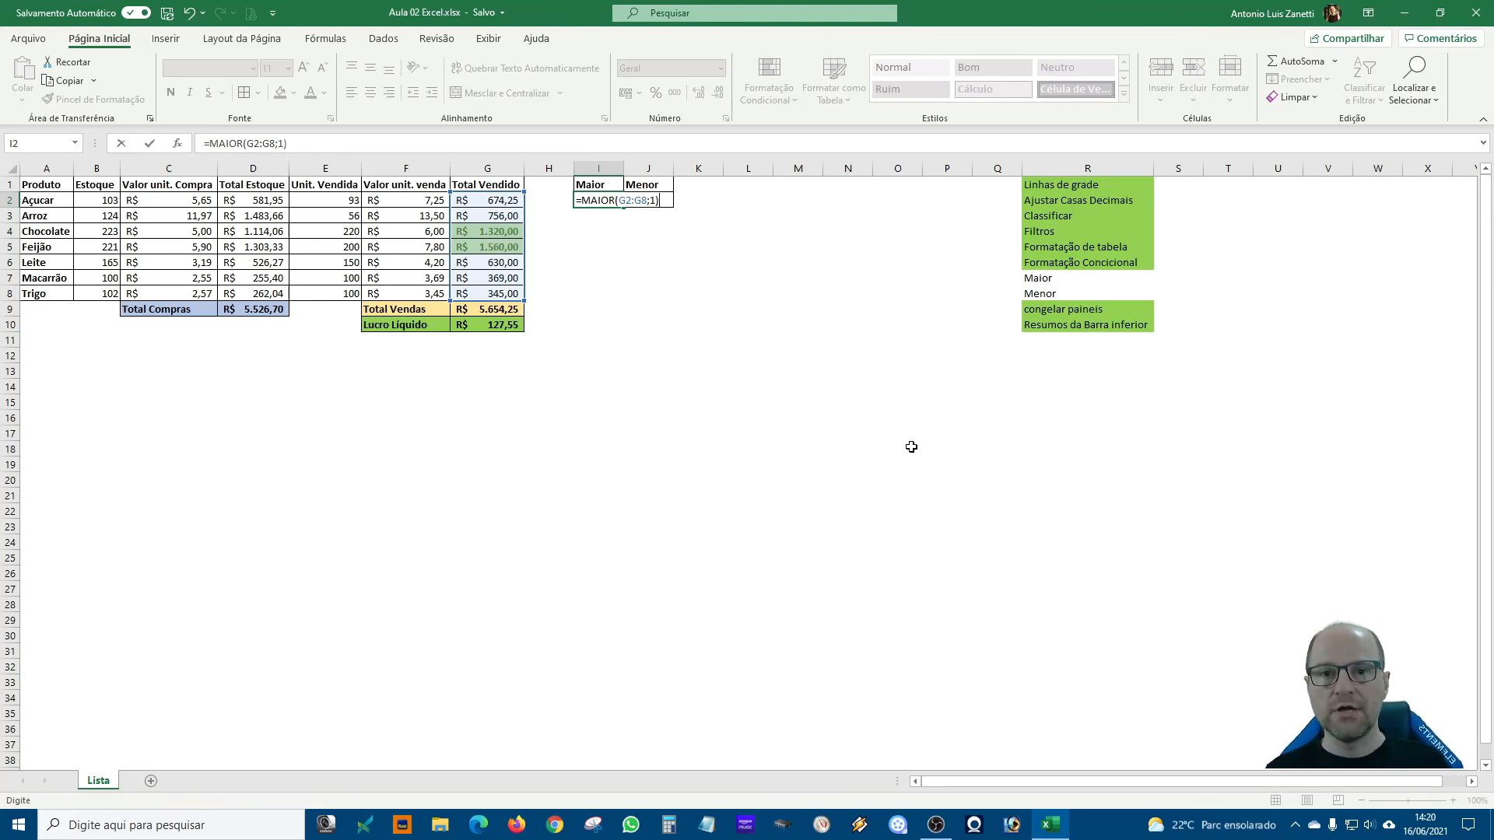
key("Return")
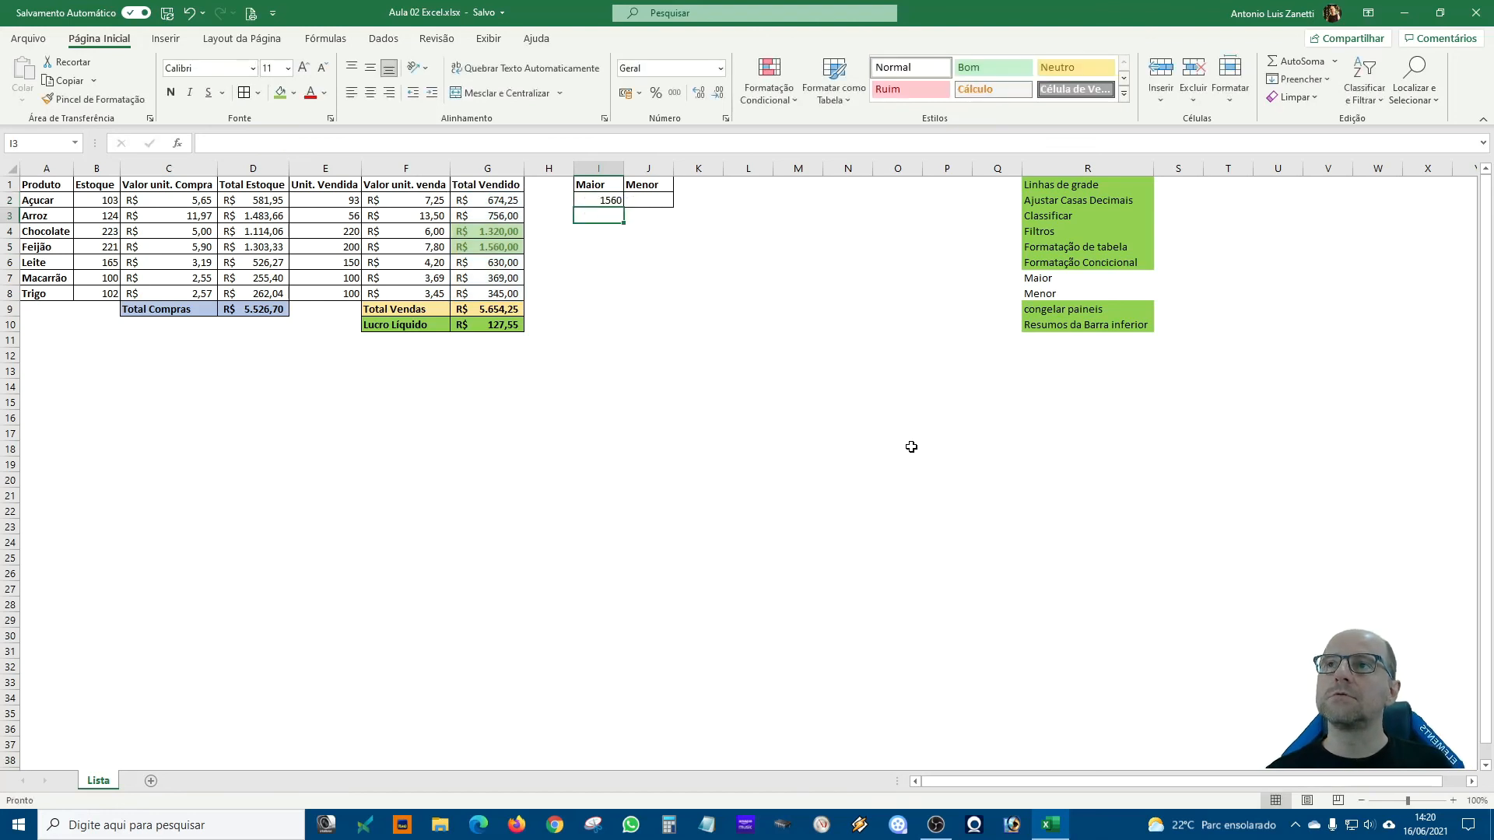
left_click_drag(600, 200, 628, 200)
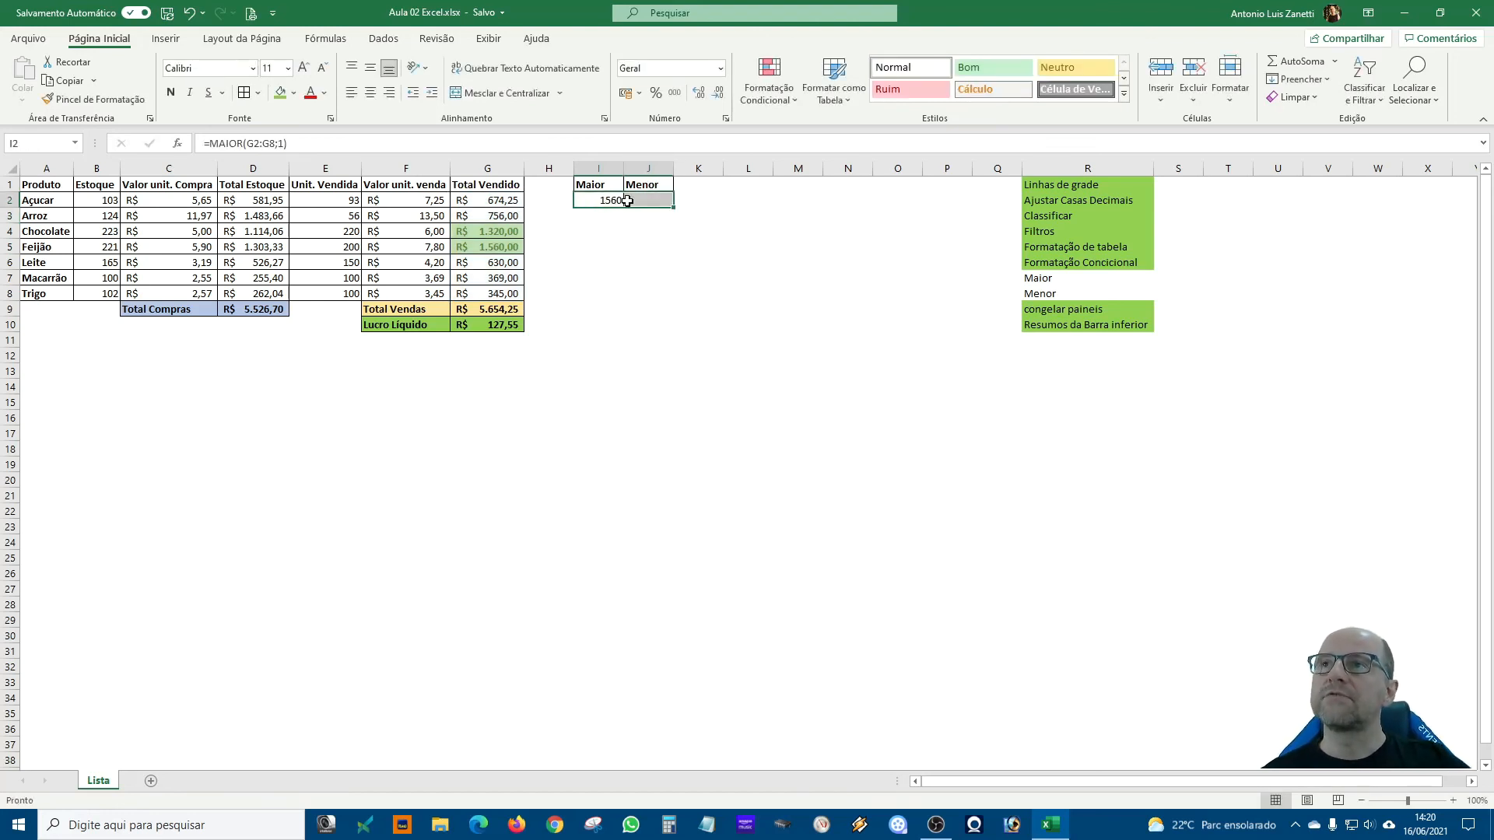
left_click(624, 92)
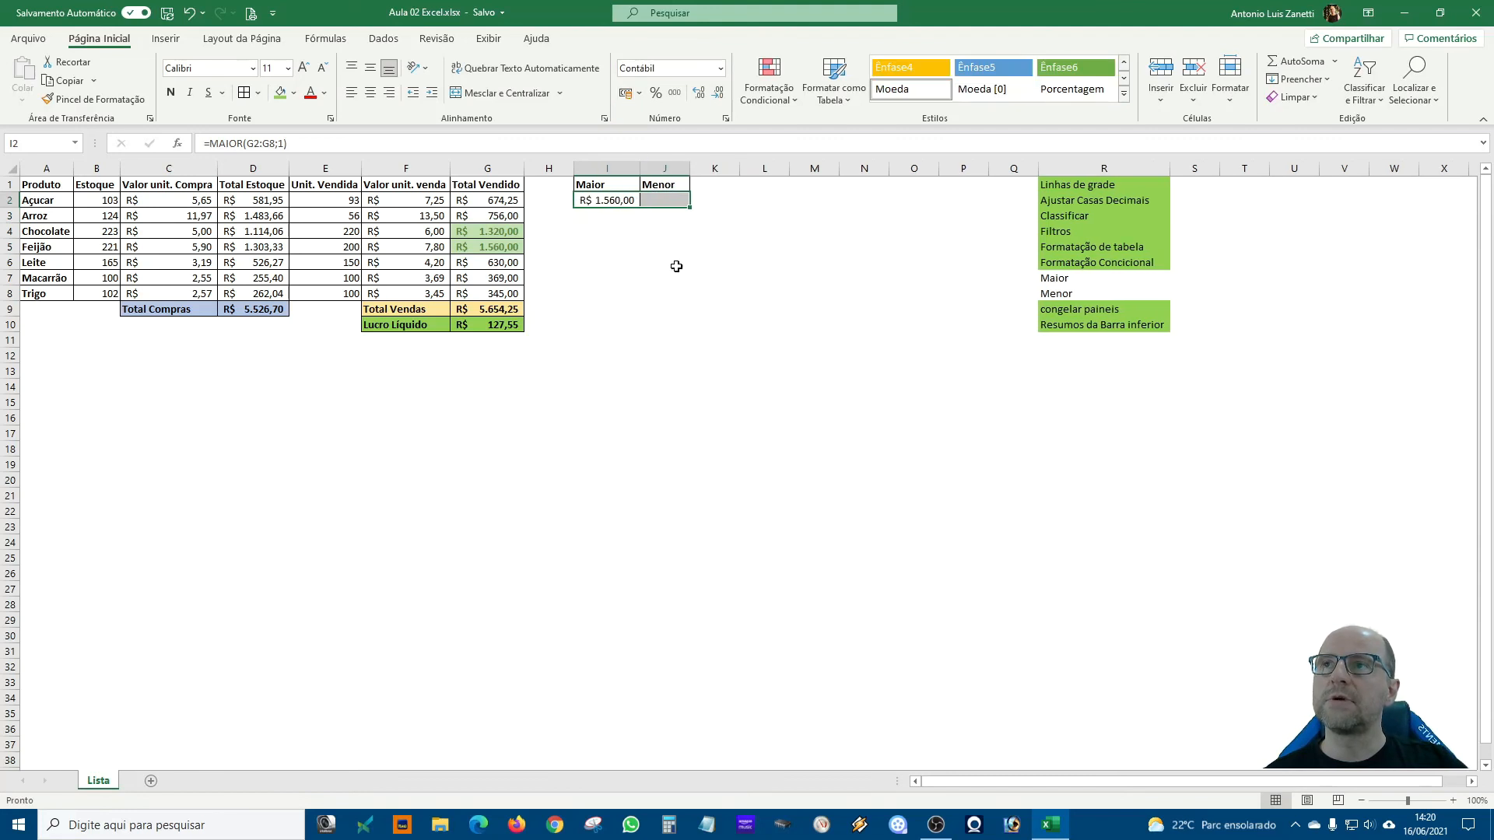
- Calculate the smallest Total Vendido value in J2 with =MENOR(G2:G8;1)
left_click(674, 203)
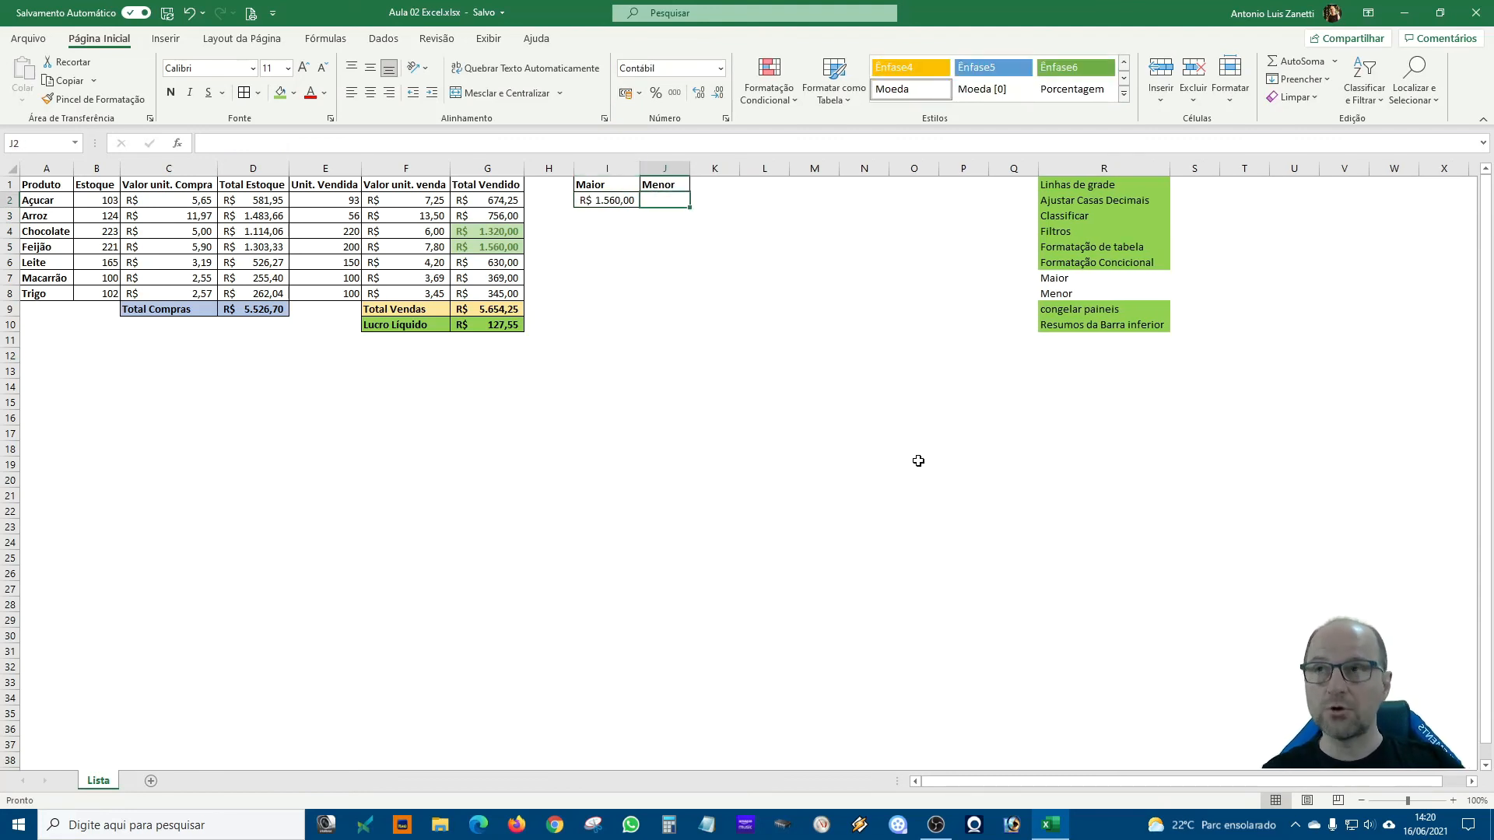
type("=")
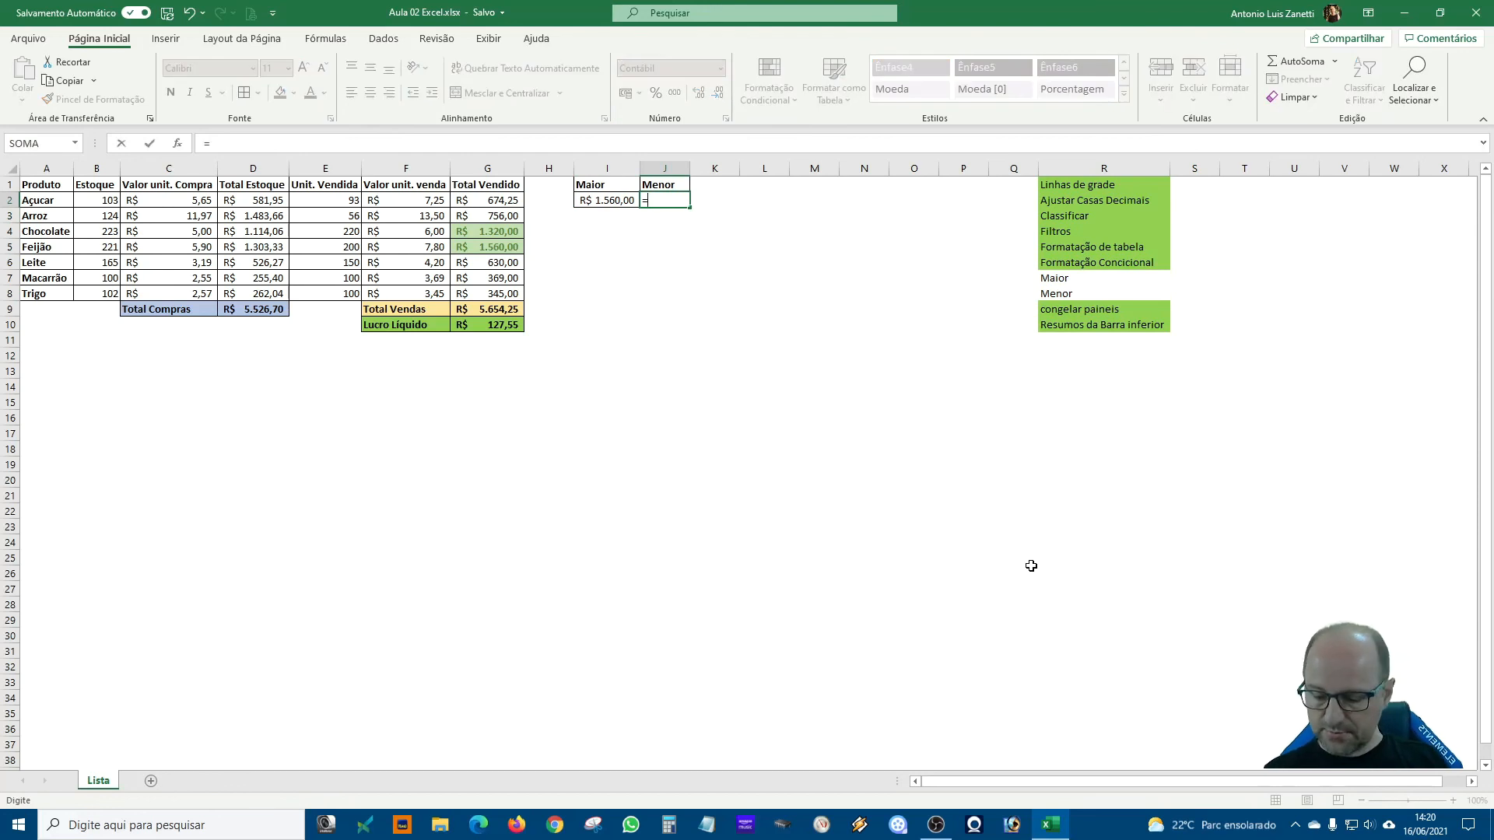
type("MENOR")
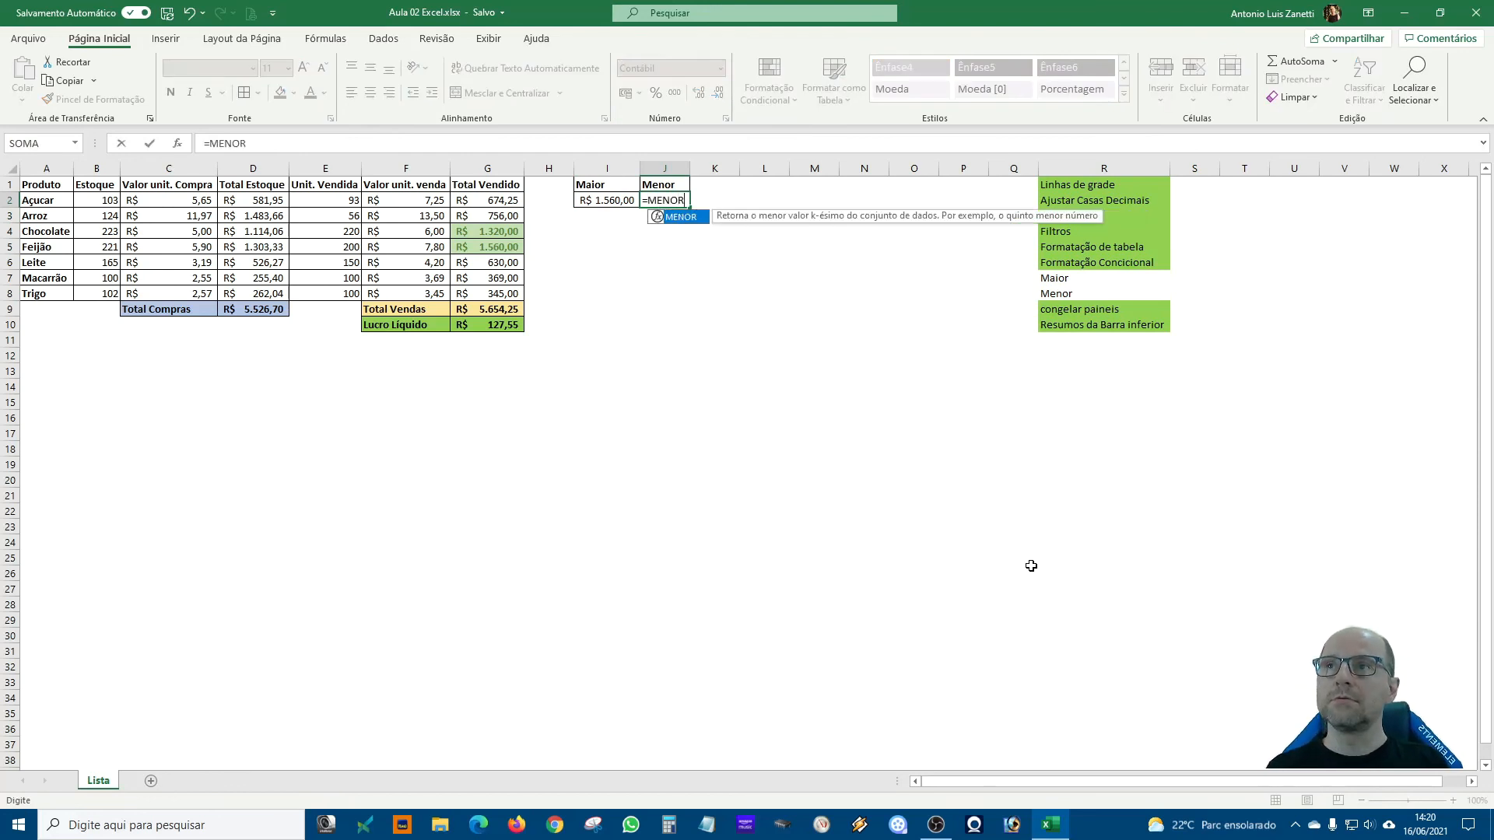
type("(")
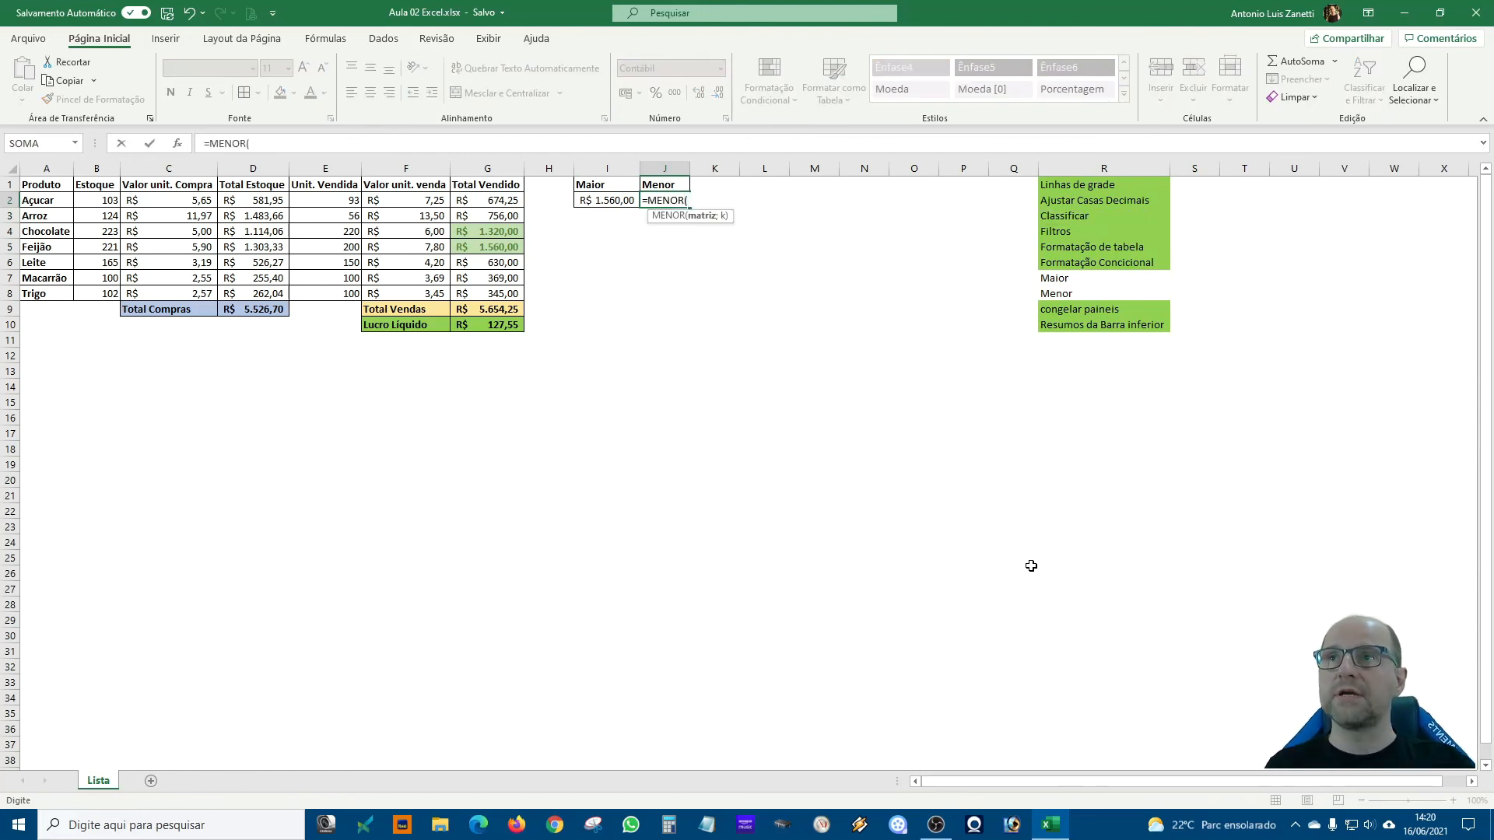
left_click(502, 203)
left_click_drag(502, 202, 498, 289)
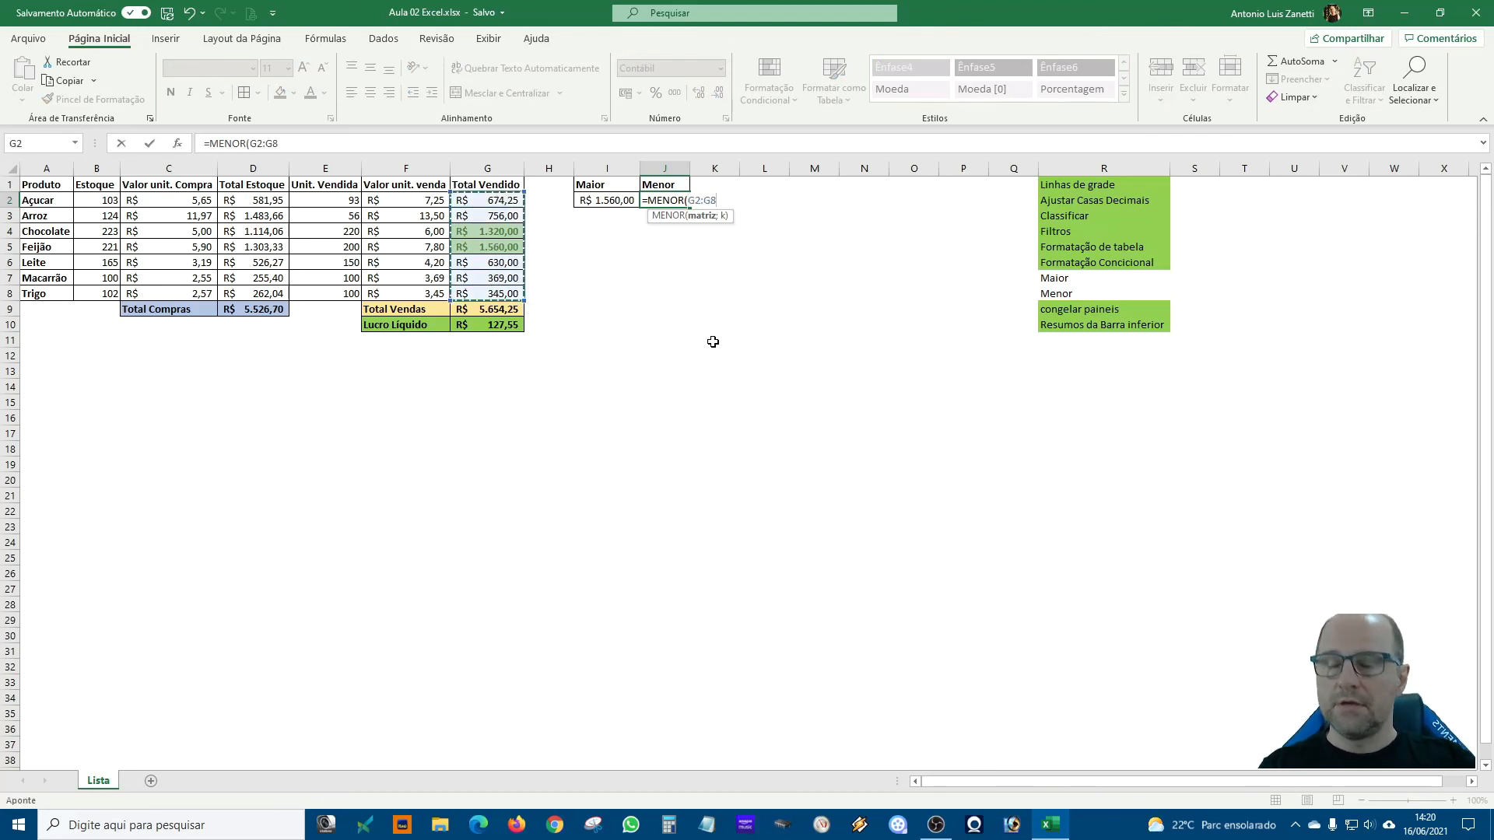
type(";")
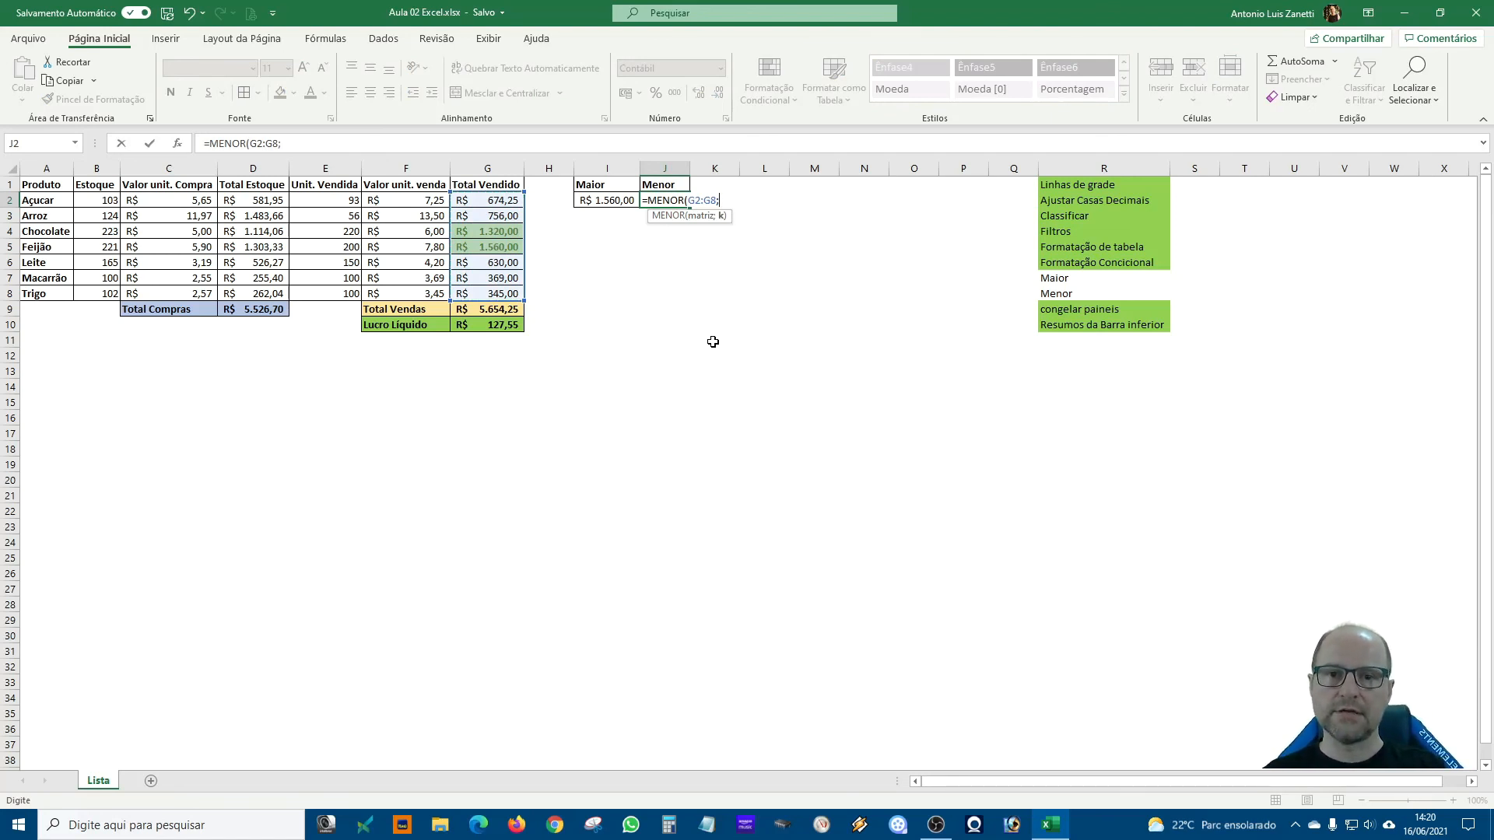
type("1")
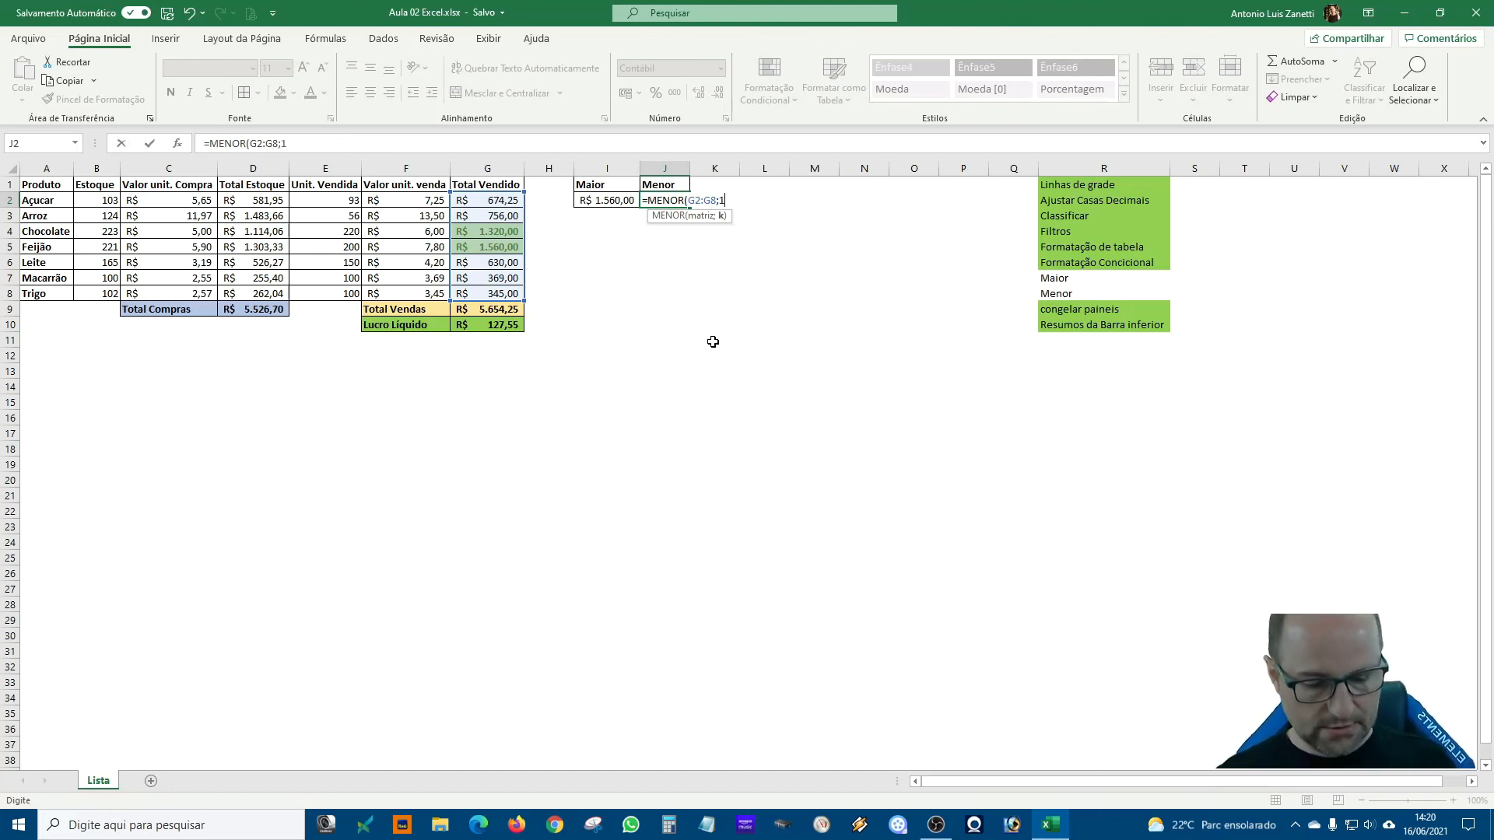
type(")")
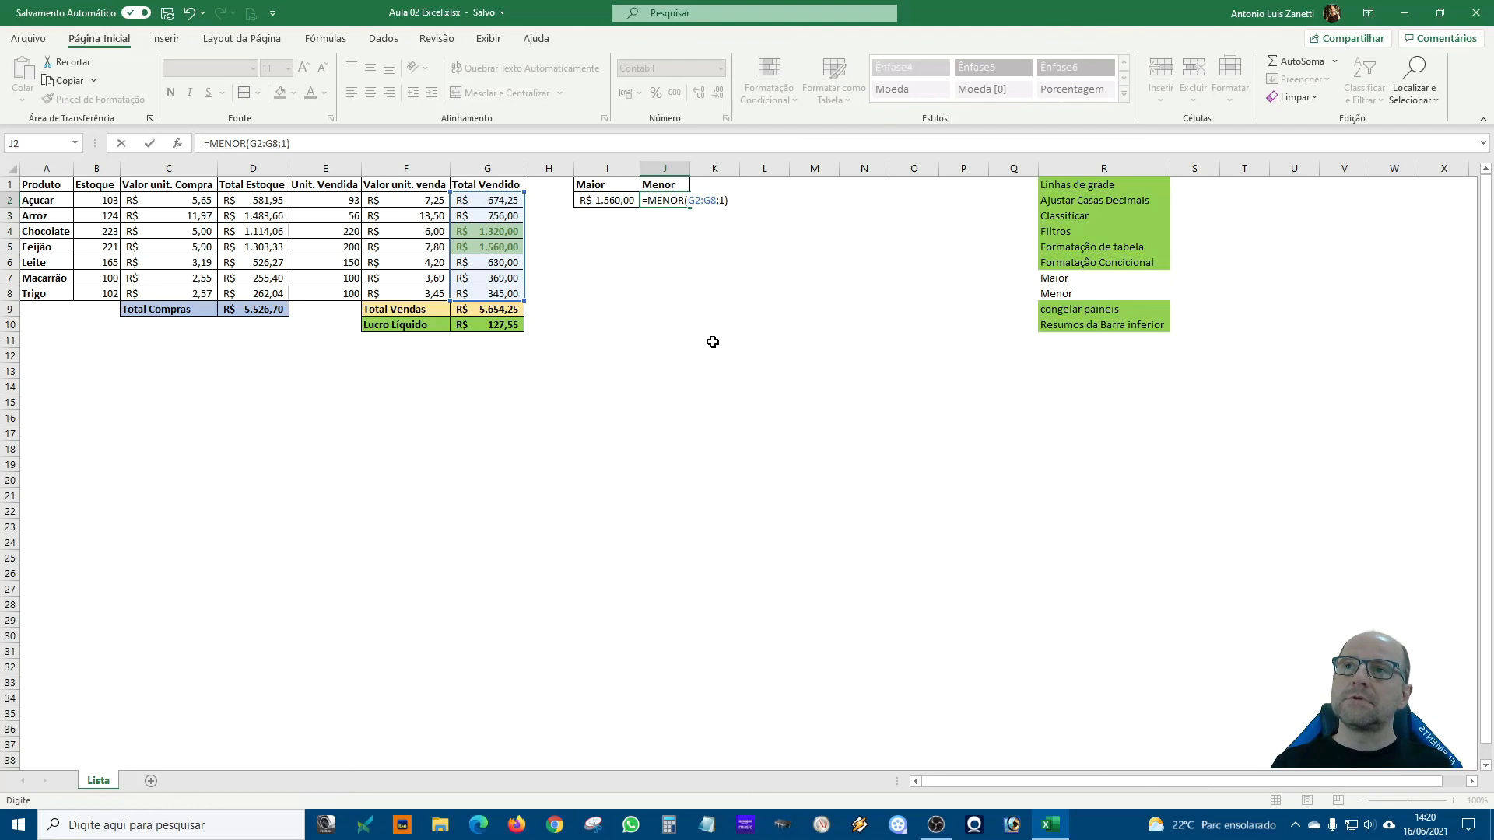
key("Return")
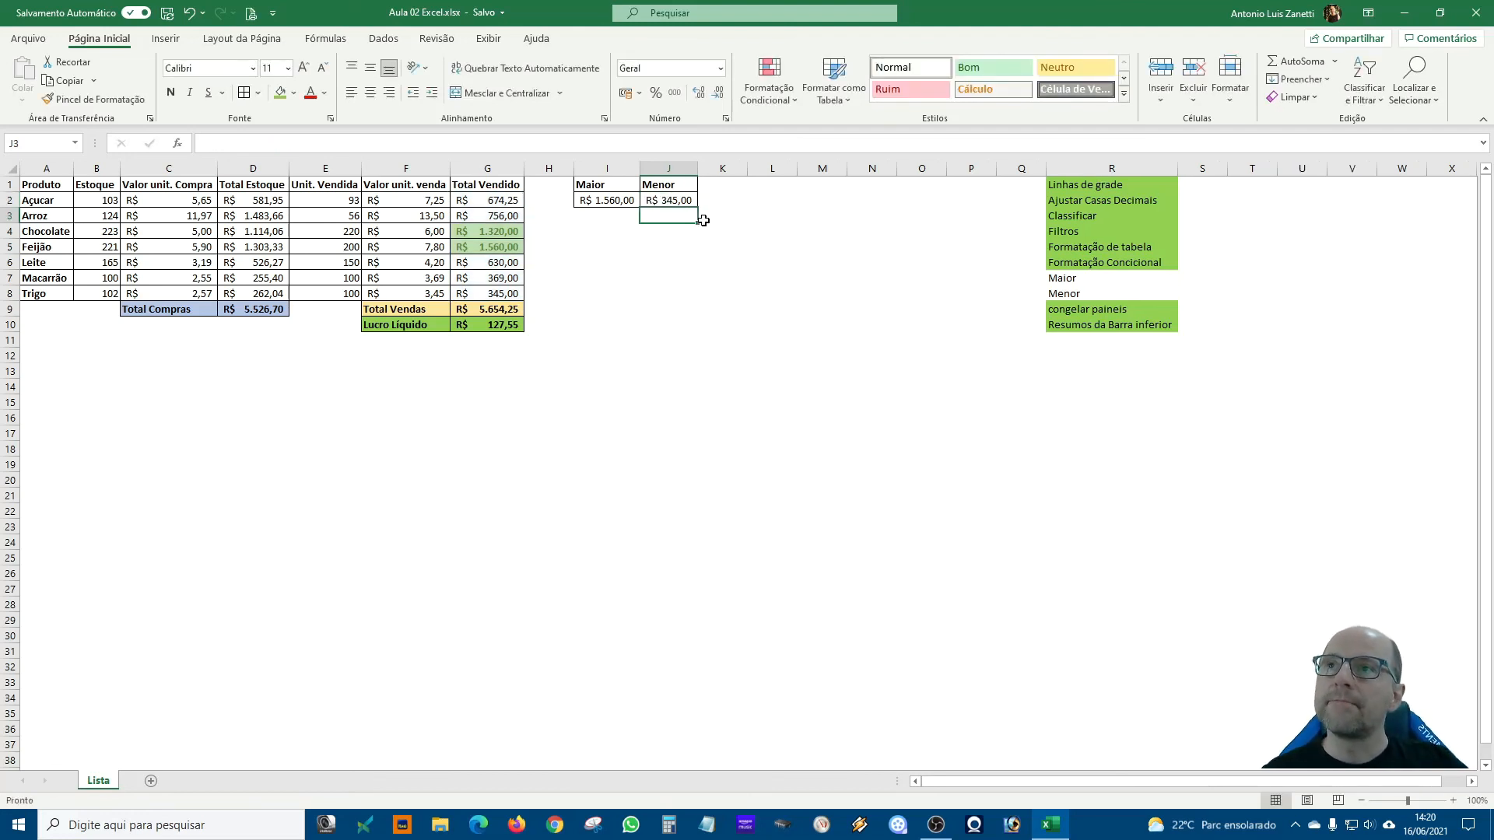
- Check the Maior and Menor results in I2 and J2 against the Total Vendido entries in G5 and G8
left_click(674, 200)
left_click(617, 201)
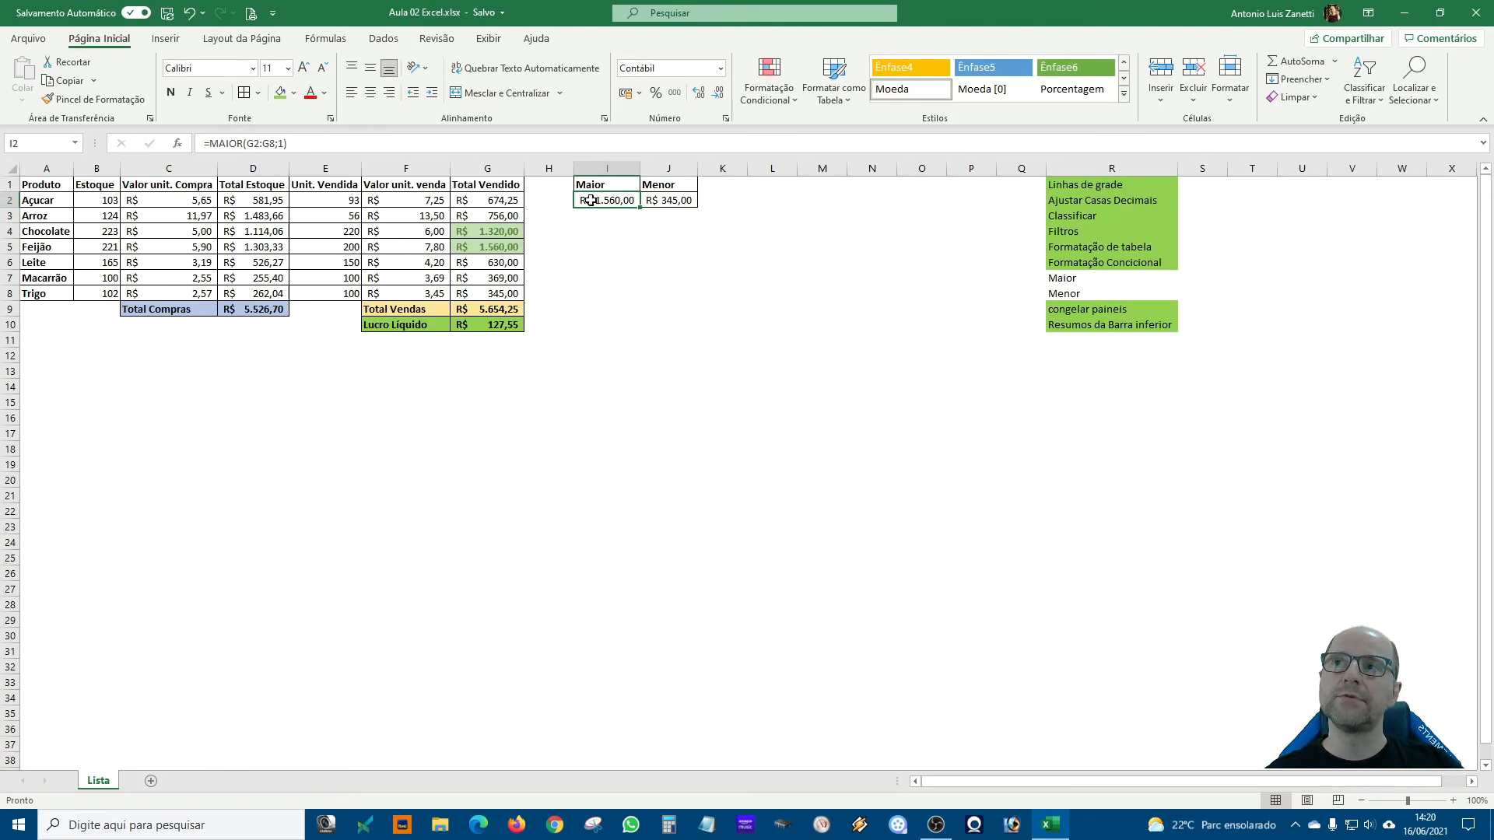
left_click(500, 244)
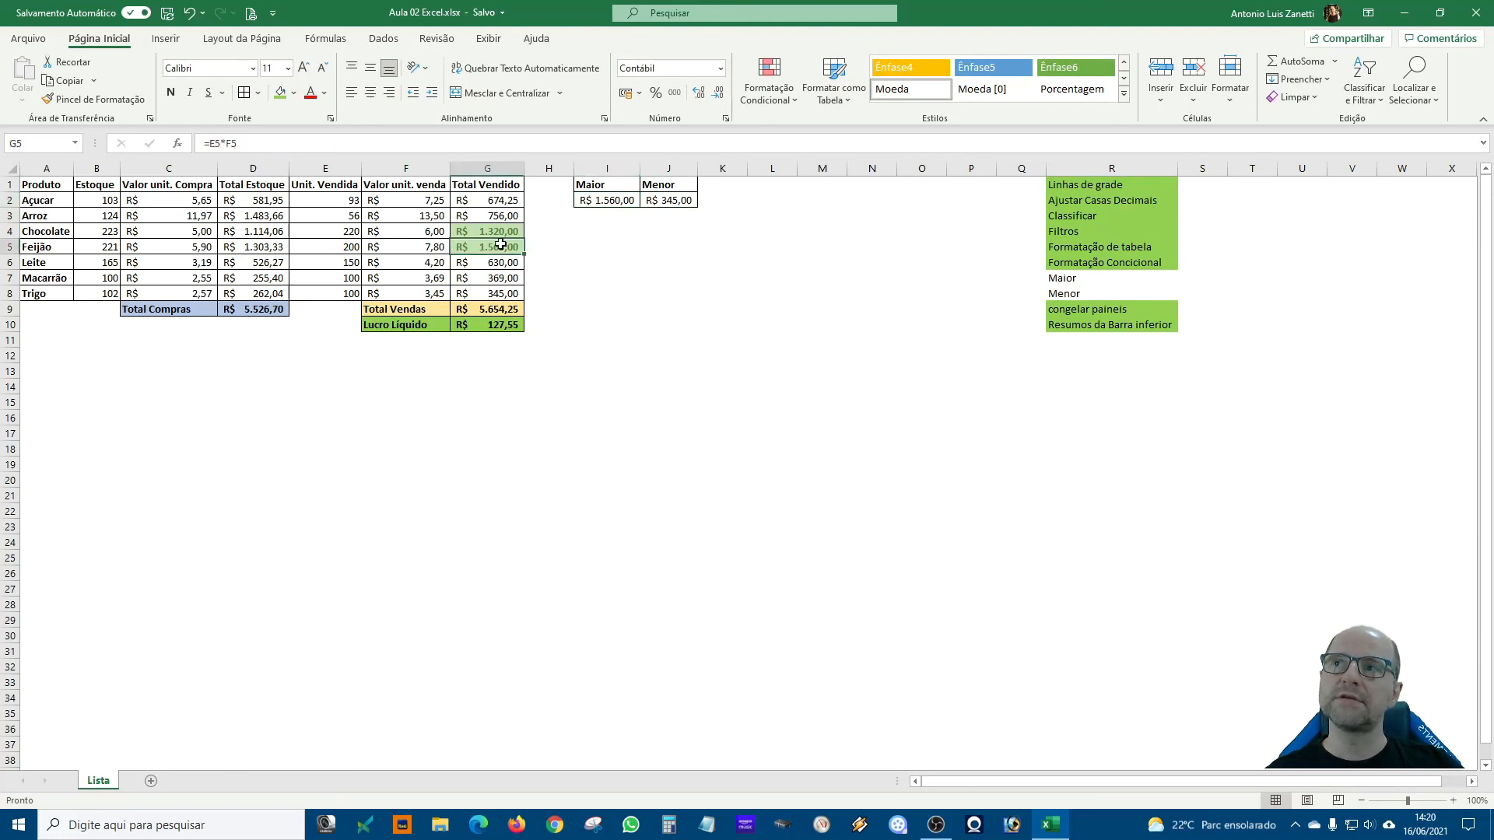
left_click(671, 201)
left_click(488, 293)
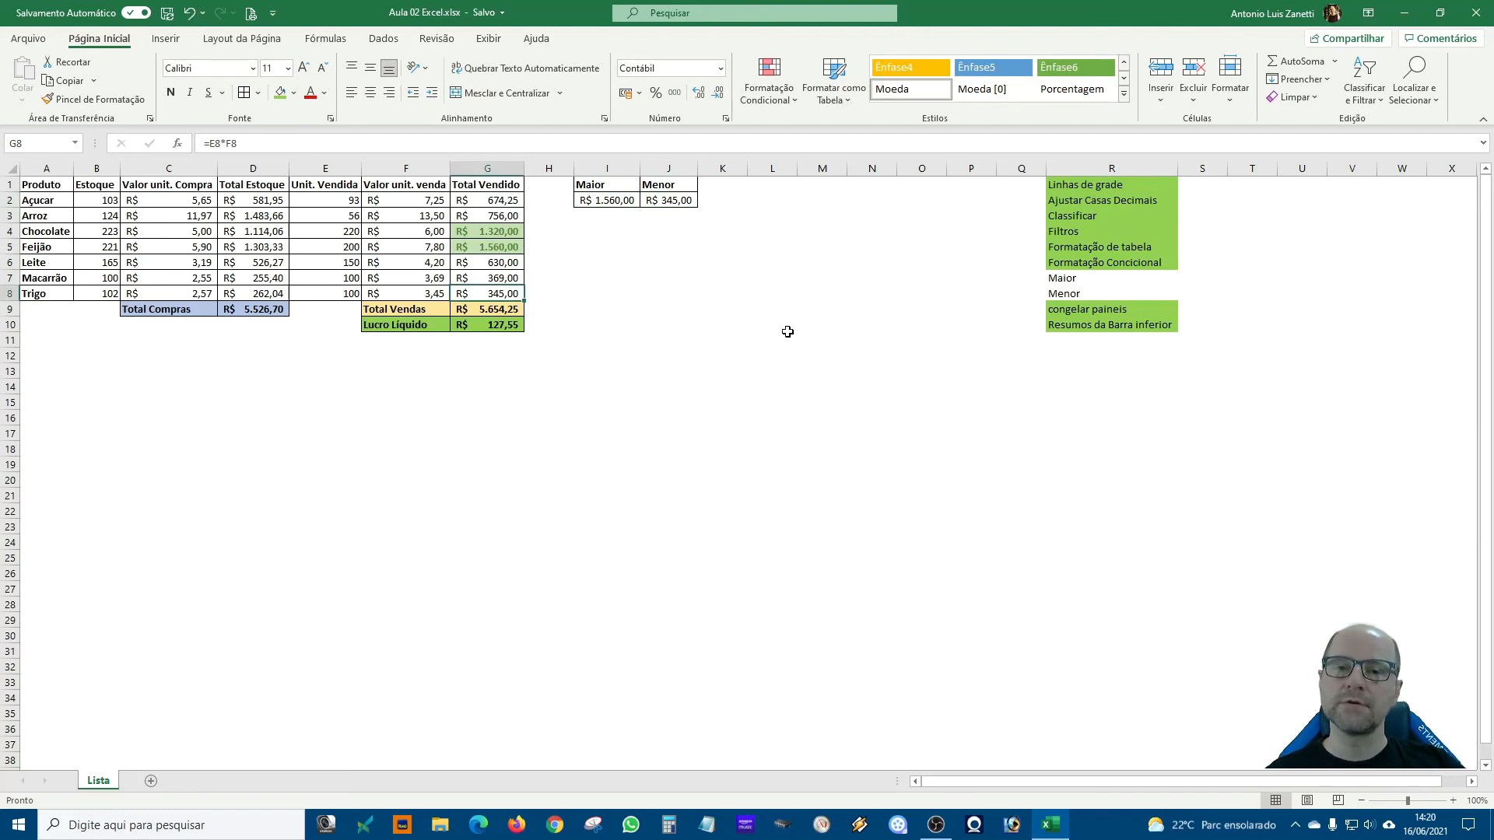
left_click(858, 494)
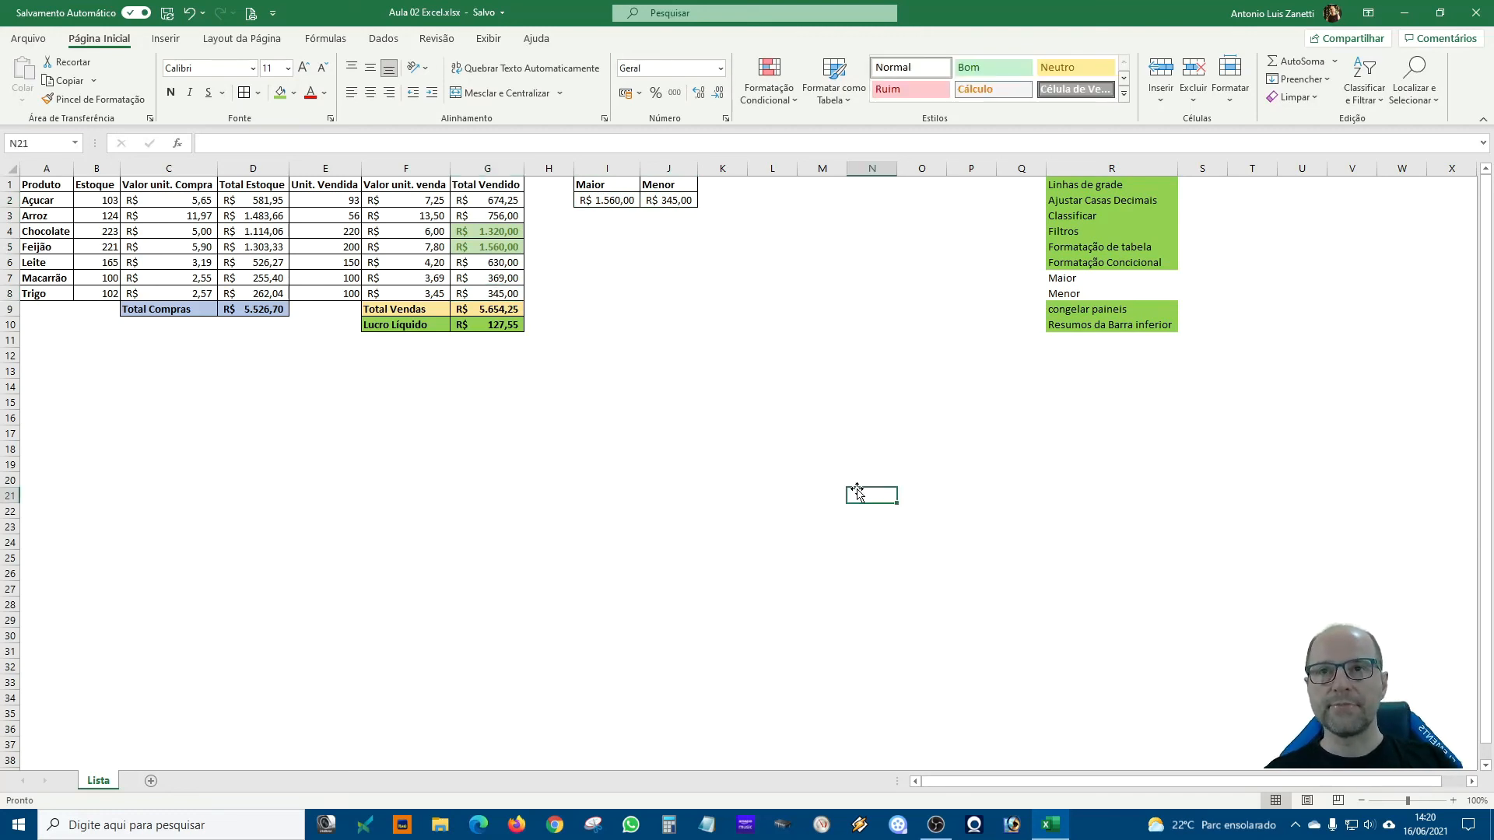
- Mark the topics Maior and Menor in R7:R8 as covered with the light green fill
left_click_drag(1136, 282, 1136, 301)
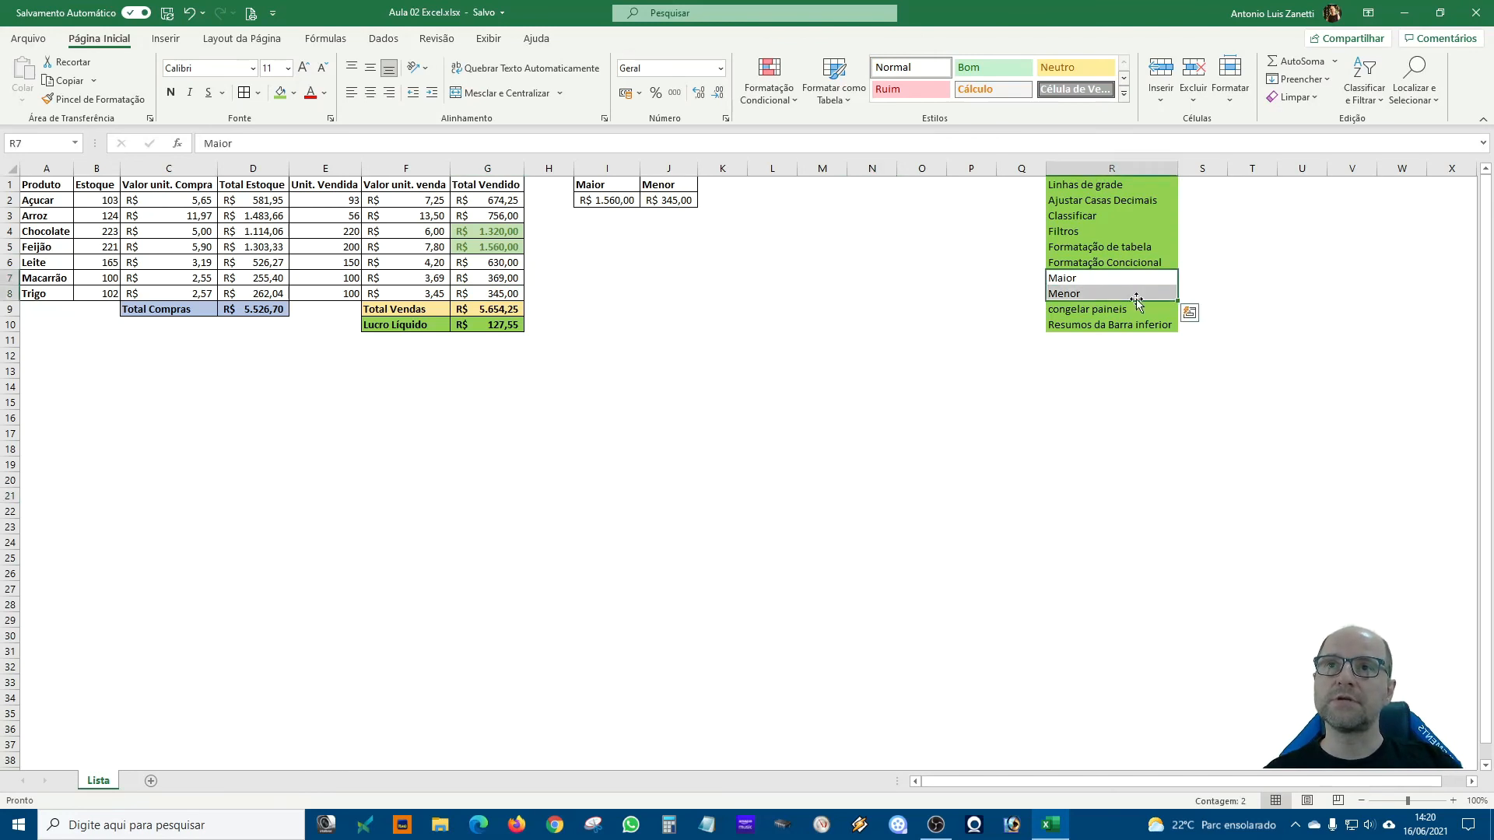
left_click(766, 512)
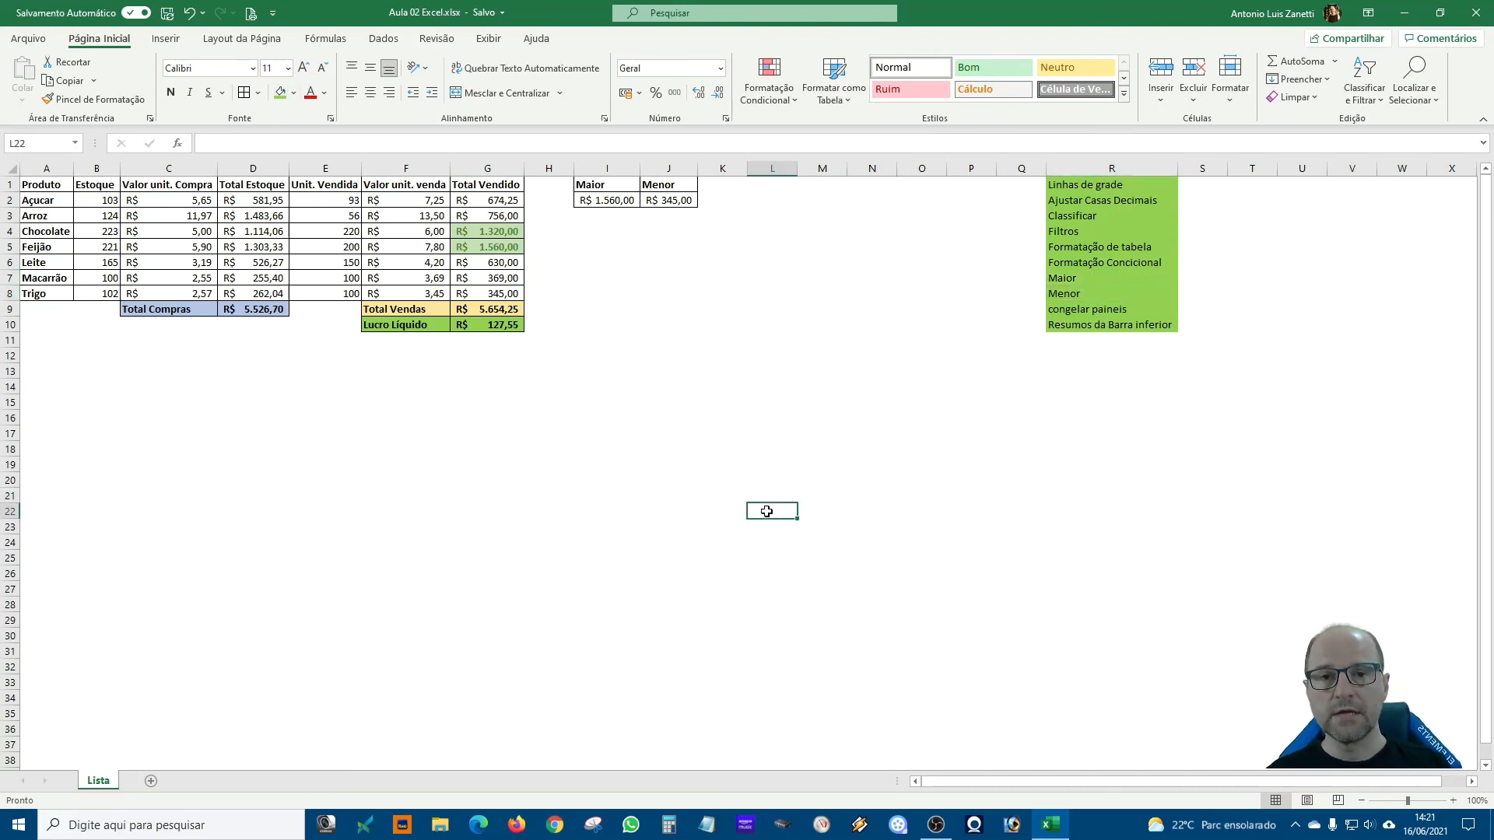